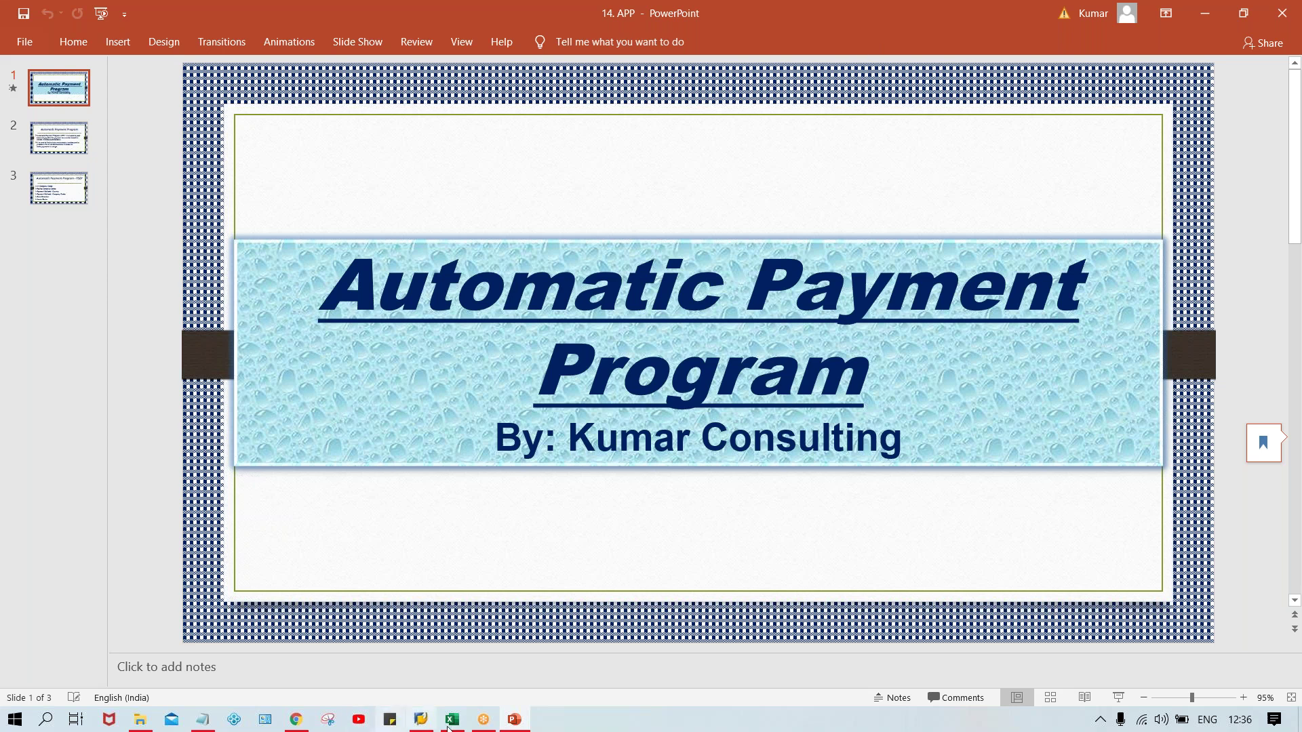
# Switch to the Class workbook in Excel and clear the entries for document numbers 8 to 11 (D11:J14).
pyautogui.moveTo(461, 724)
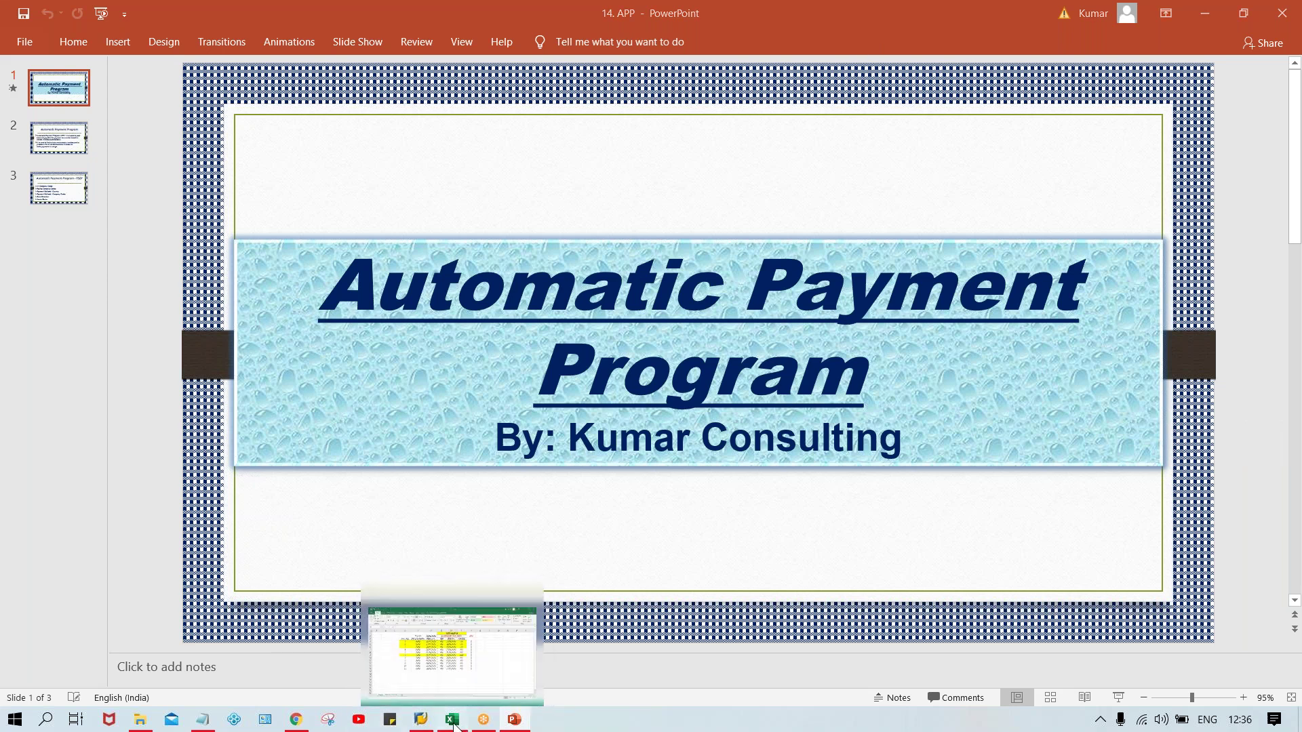
pyautogui.click(454, 645)
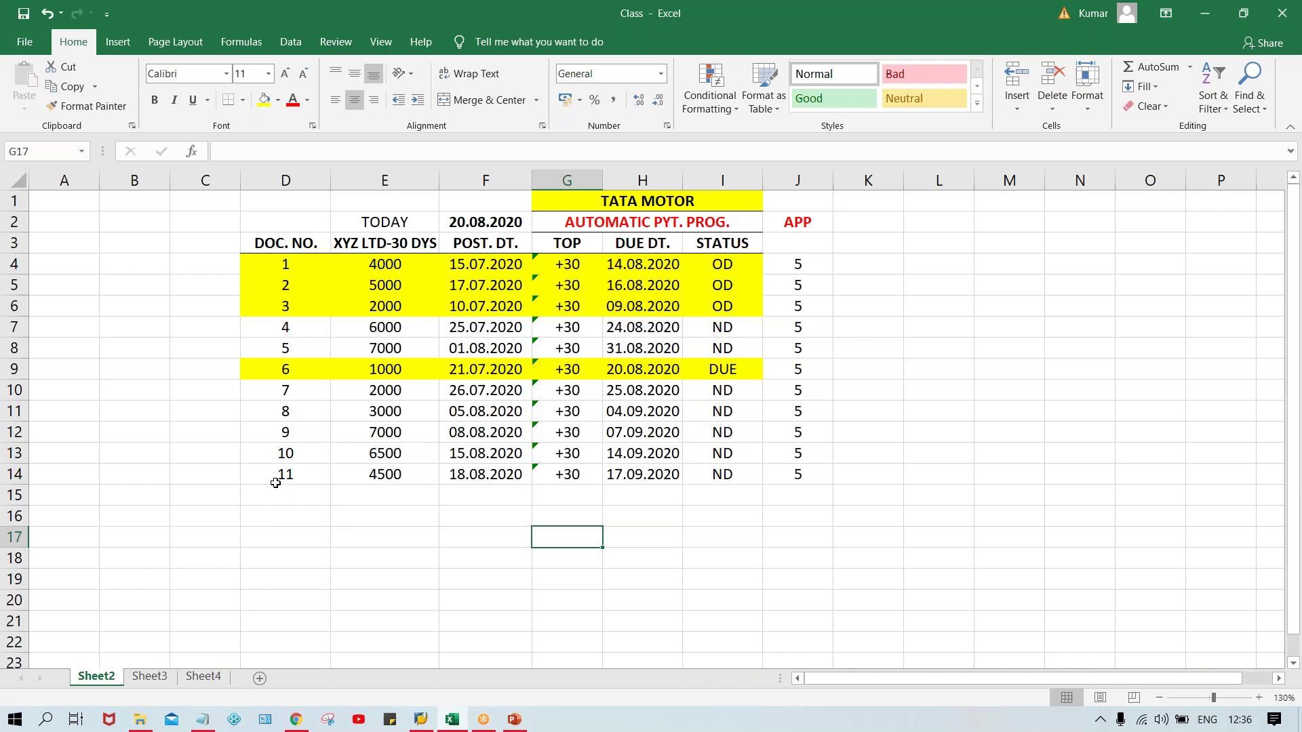
pyautogui.moveTo(271, 434); pyautogui.dragTo(801, 475)
pyautogui.press('Delete')
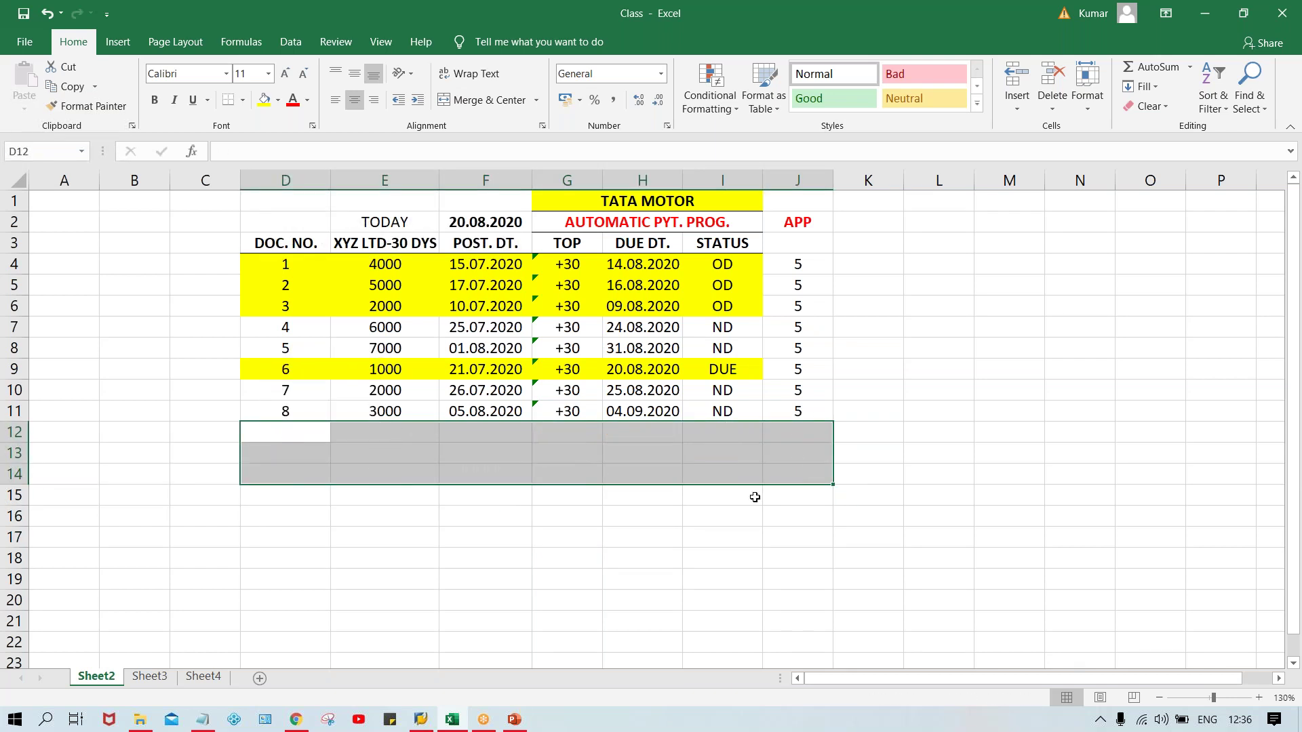
pyautogui.click(690, 530)
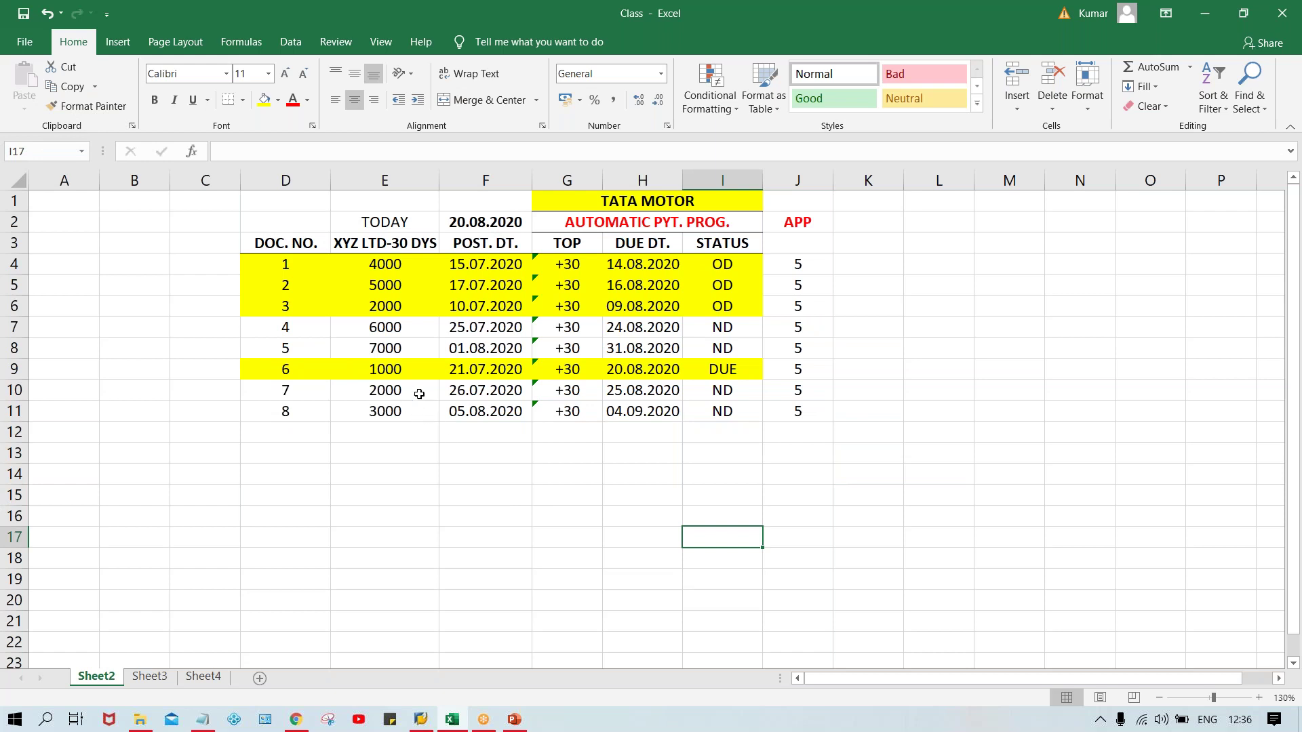
pyautogui.click(276, 411)
pyautogui.moveTo(406, 415); pyautogui.dragTo(796, 417)
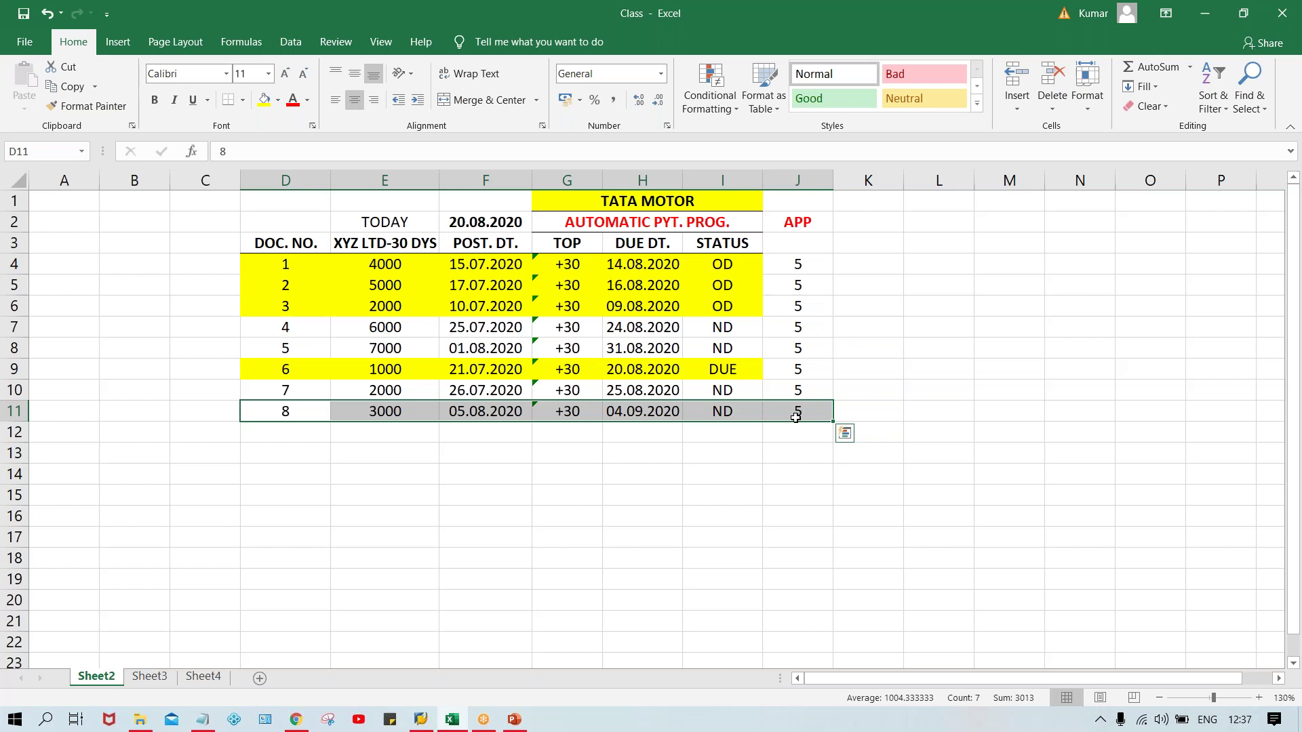
pyautogui.press('Delete')
pyautogui.click(698, 535)
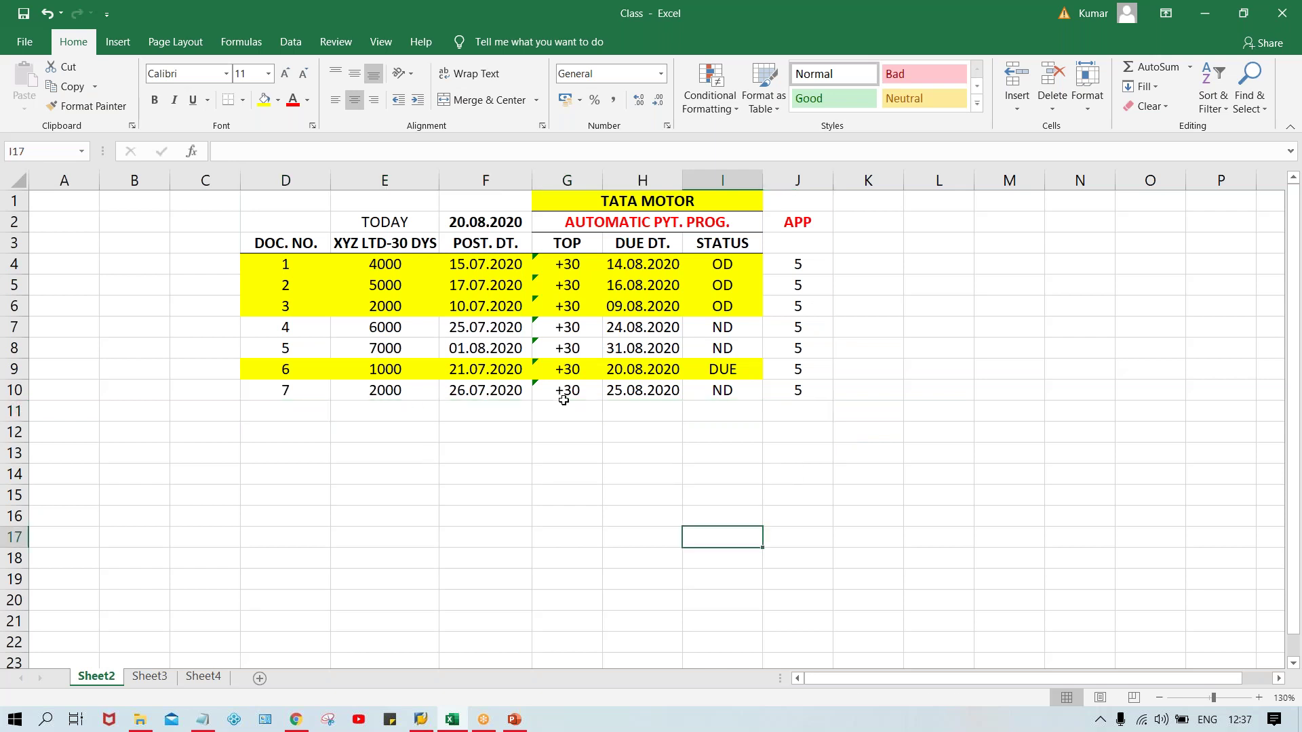
# Examine the status values, the TOP column, and the posting and due dates of the listed vendor documents.
pyautogui.moveTo(726, 264); pyautogui.dragTo(739, 314)
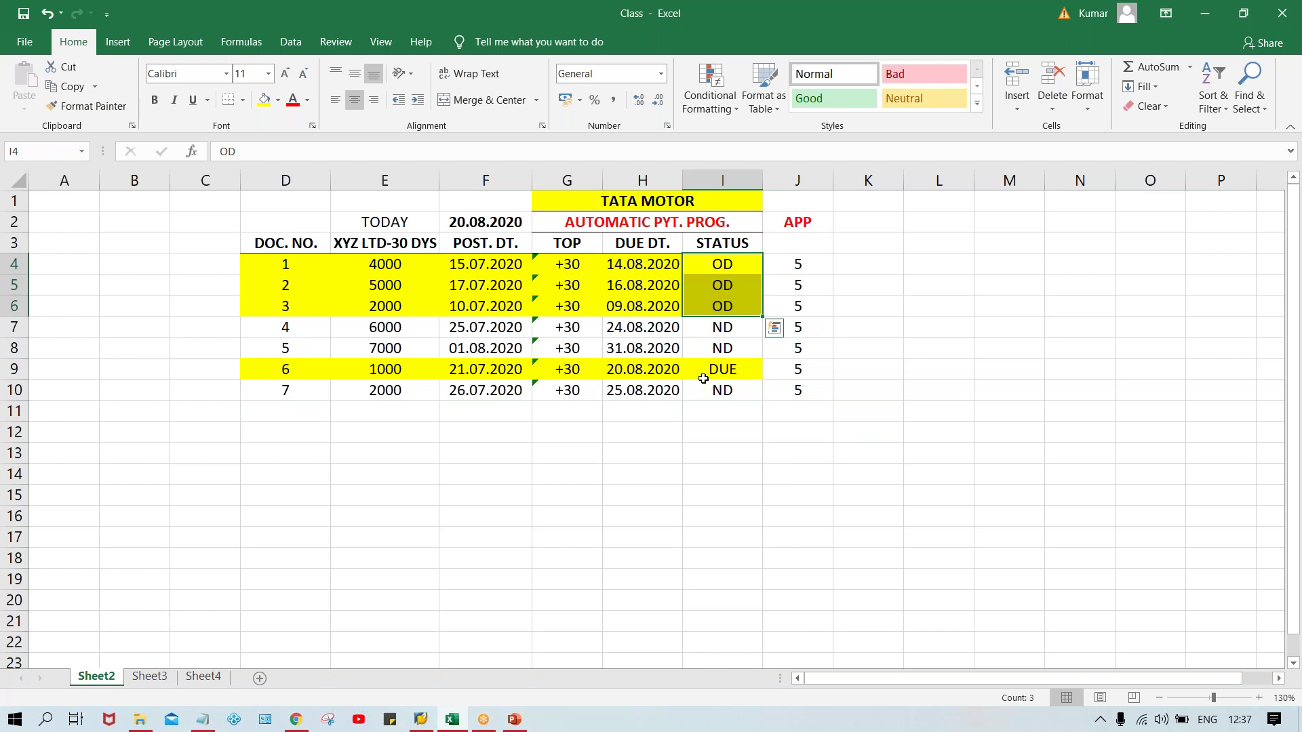
pyautogui.click(705, 370)
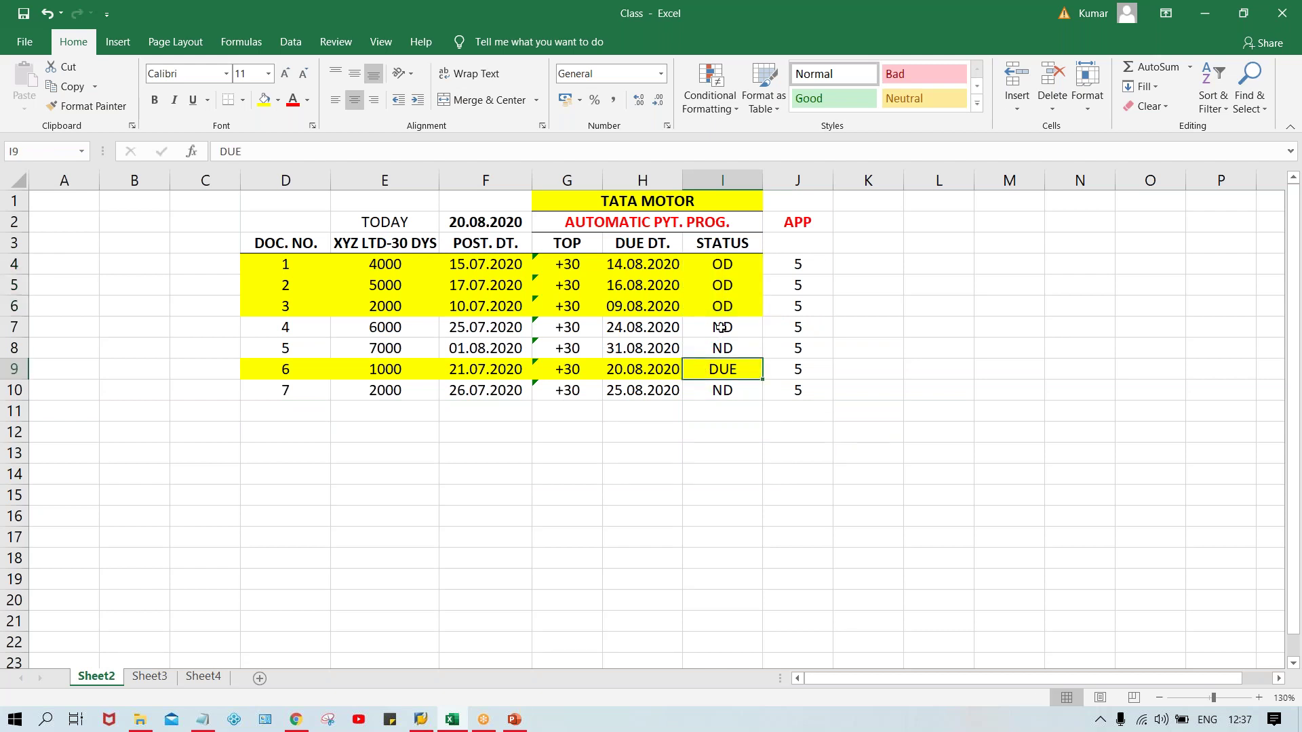
pyautogui.moveTo(720, 331); pyautogui.dragTo(721, 348)
pyautogui.click(720, 393)
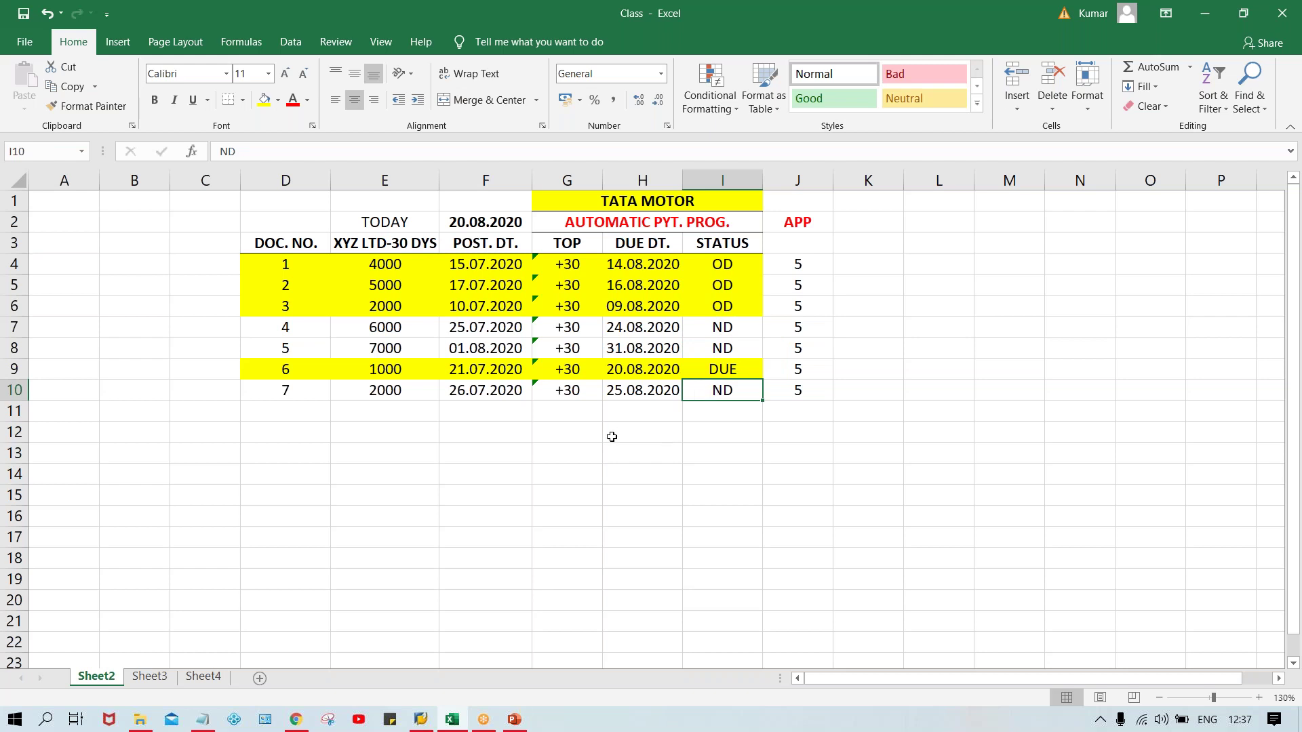
pyautogui.click(578, 245)
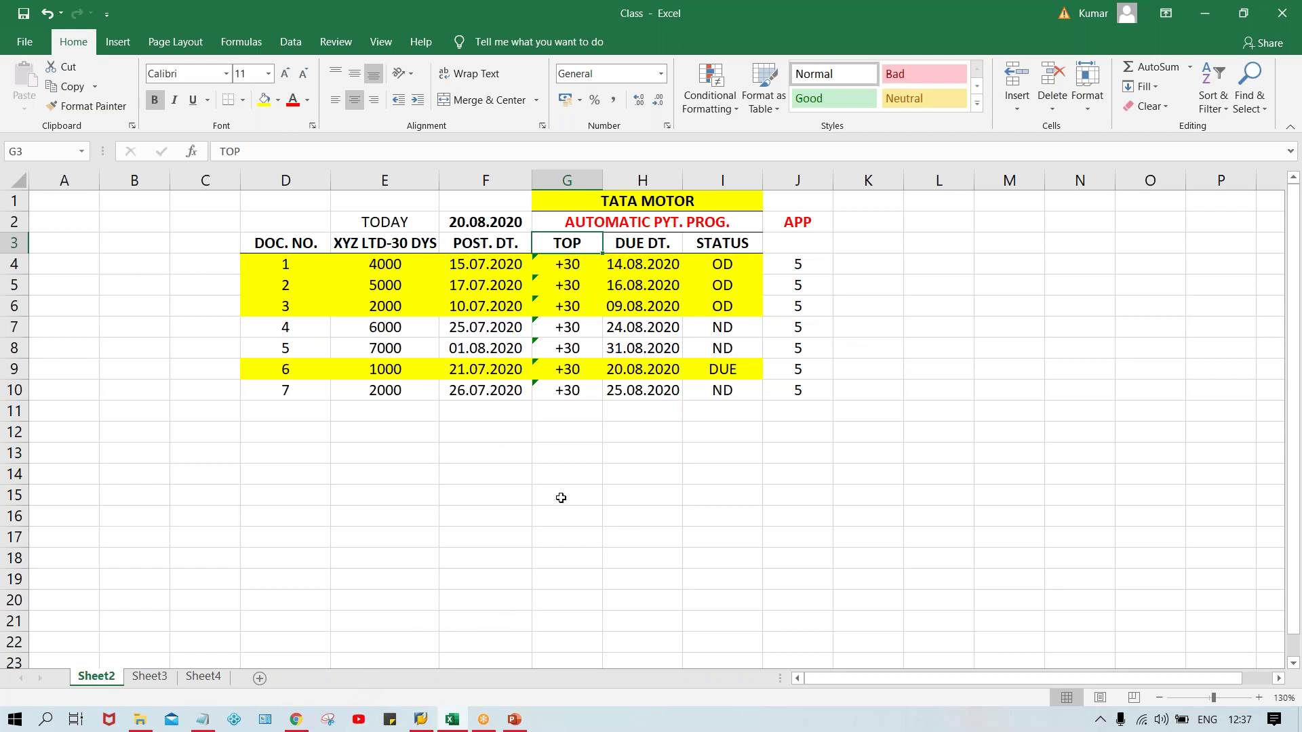
pyautogui.click(475, 266)
pyautogui.click(479, 291)
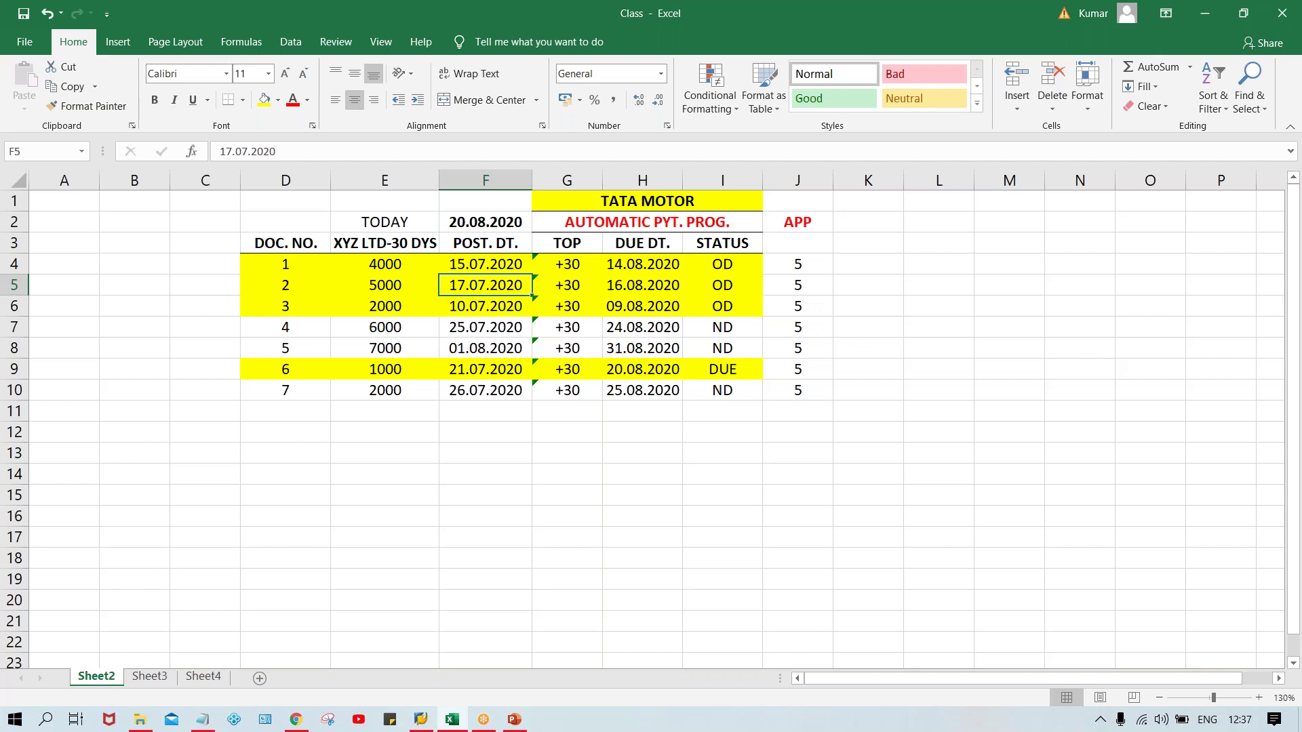
pyautogui.click(456, 264)
pyautogui.click(477, 287)
pyautogui.click(475, 313)
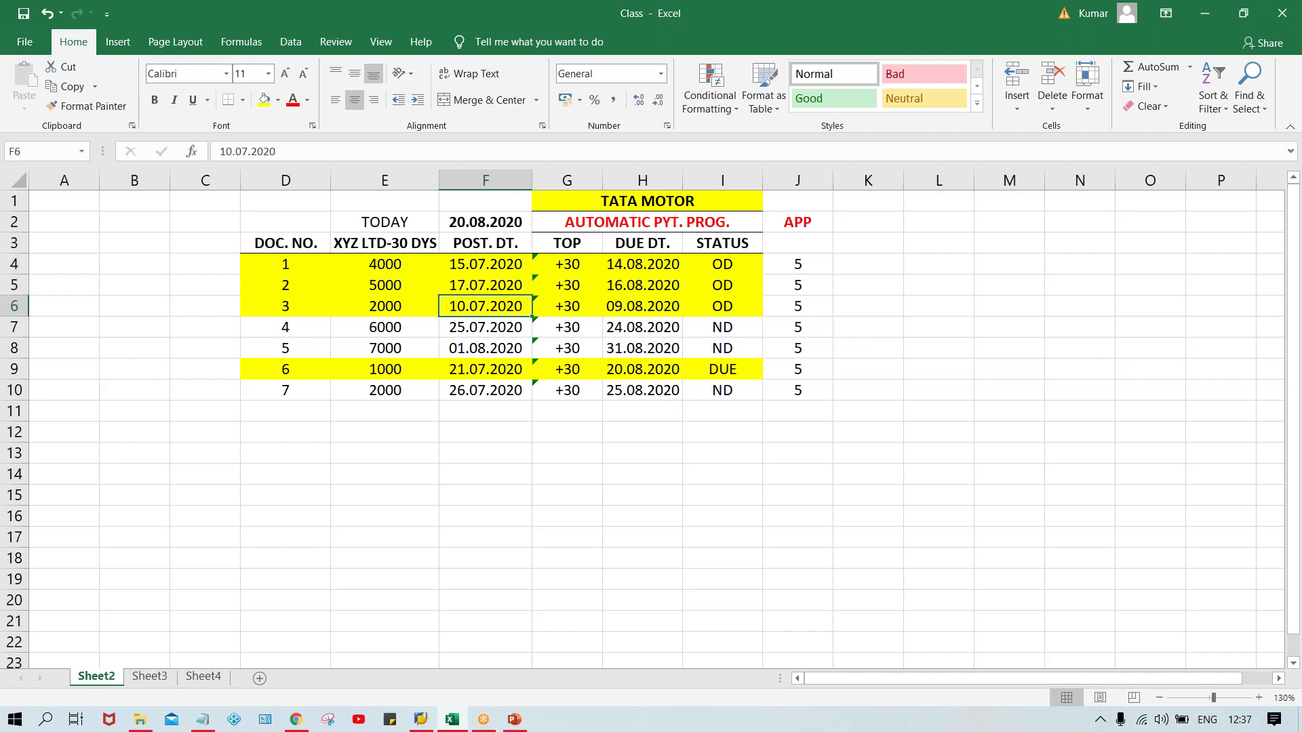
pyautogui.click(627, 266)
pyautogui.click(631, 294)
pyautogui.click(628, 314)
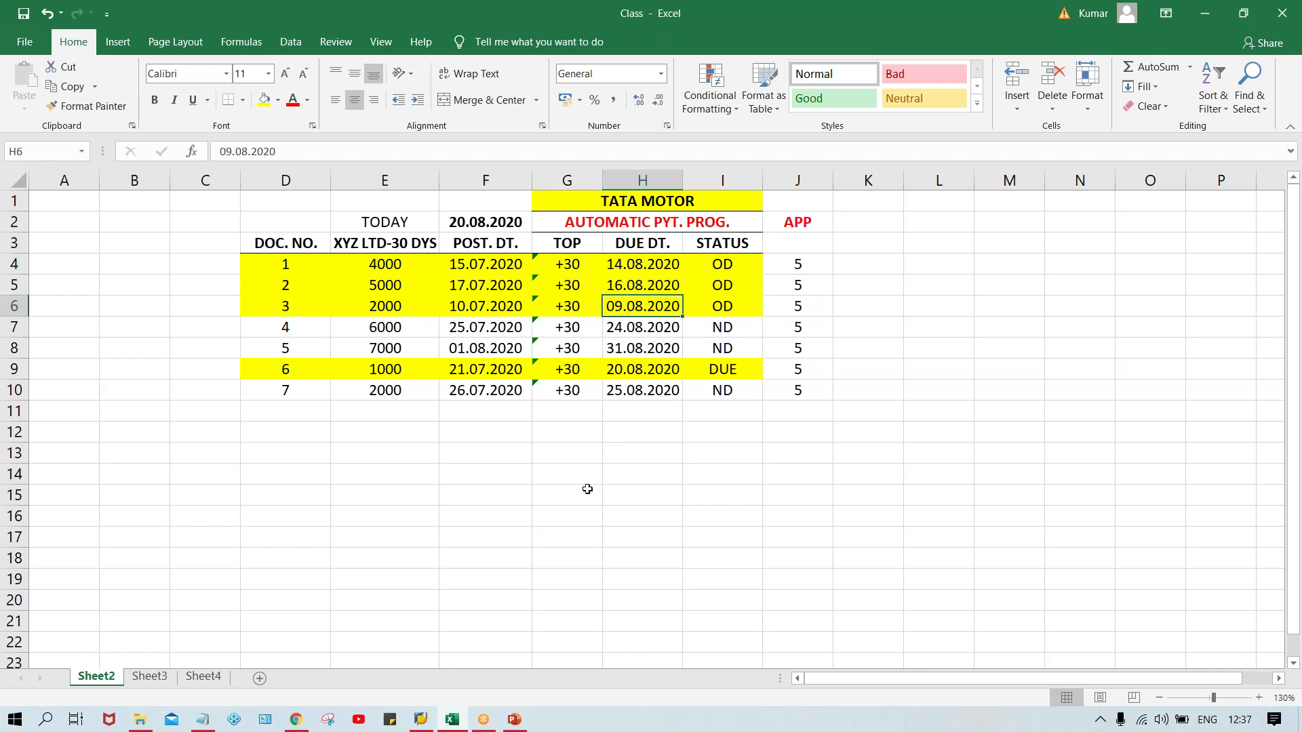
# Switch to SAP Logon, open the SAP_2 connection and log on to client 800 with the user name and account password.
pyautogui.click(421, 719)
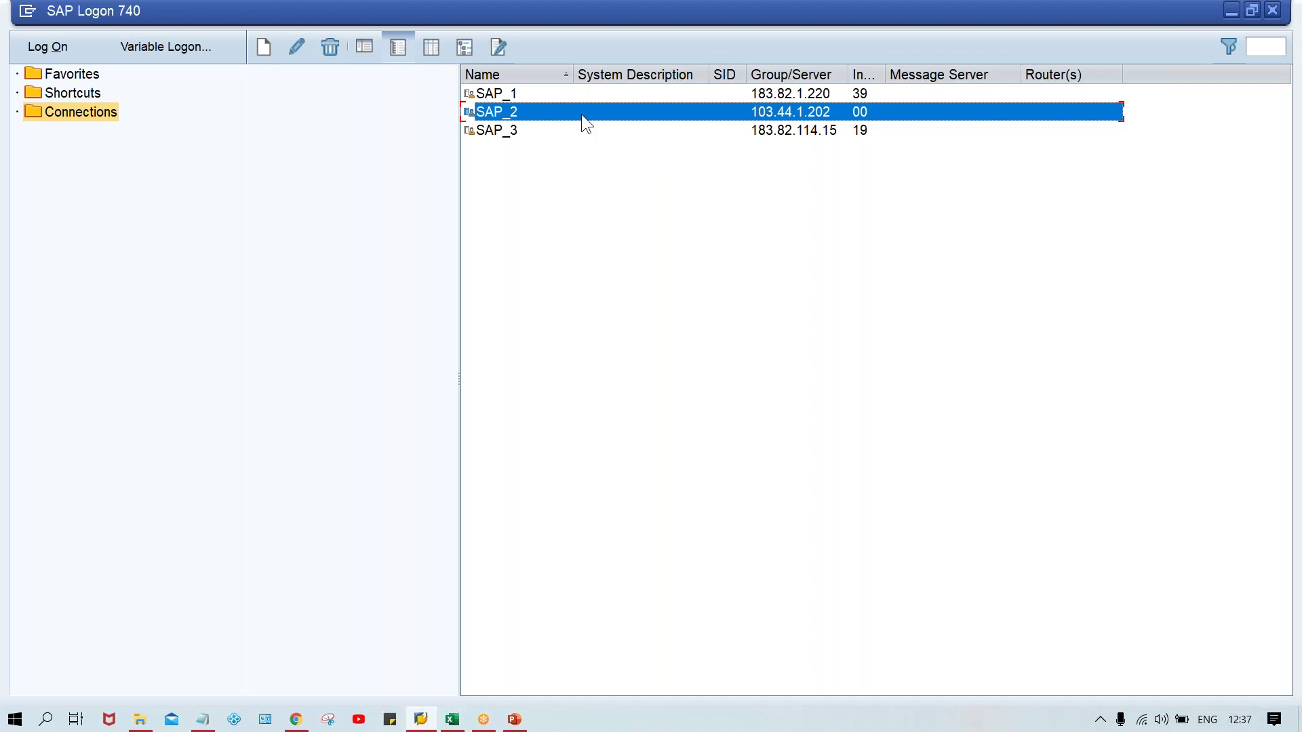
pyautogui.doubleClick(582, 115)
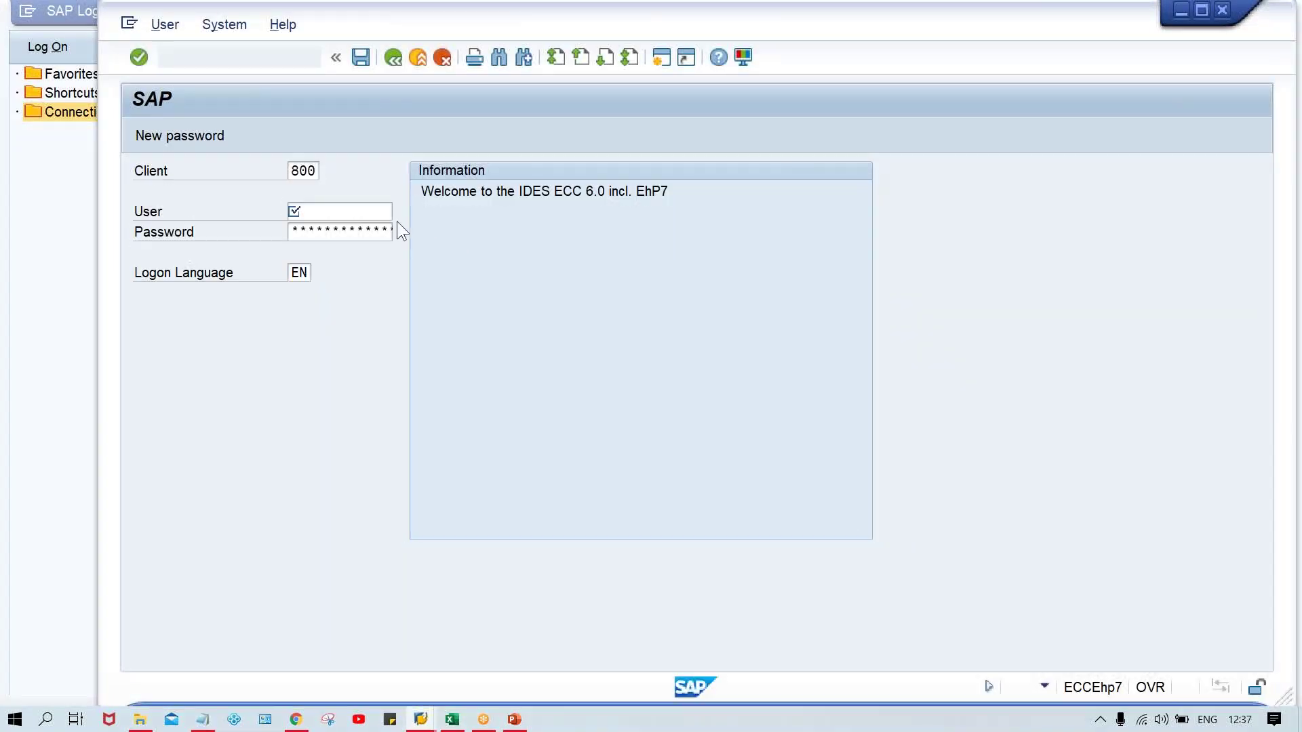
pyautogui.click(369, 211)
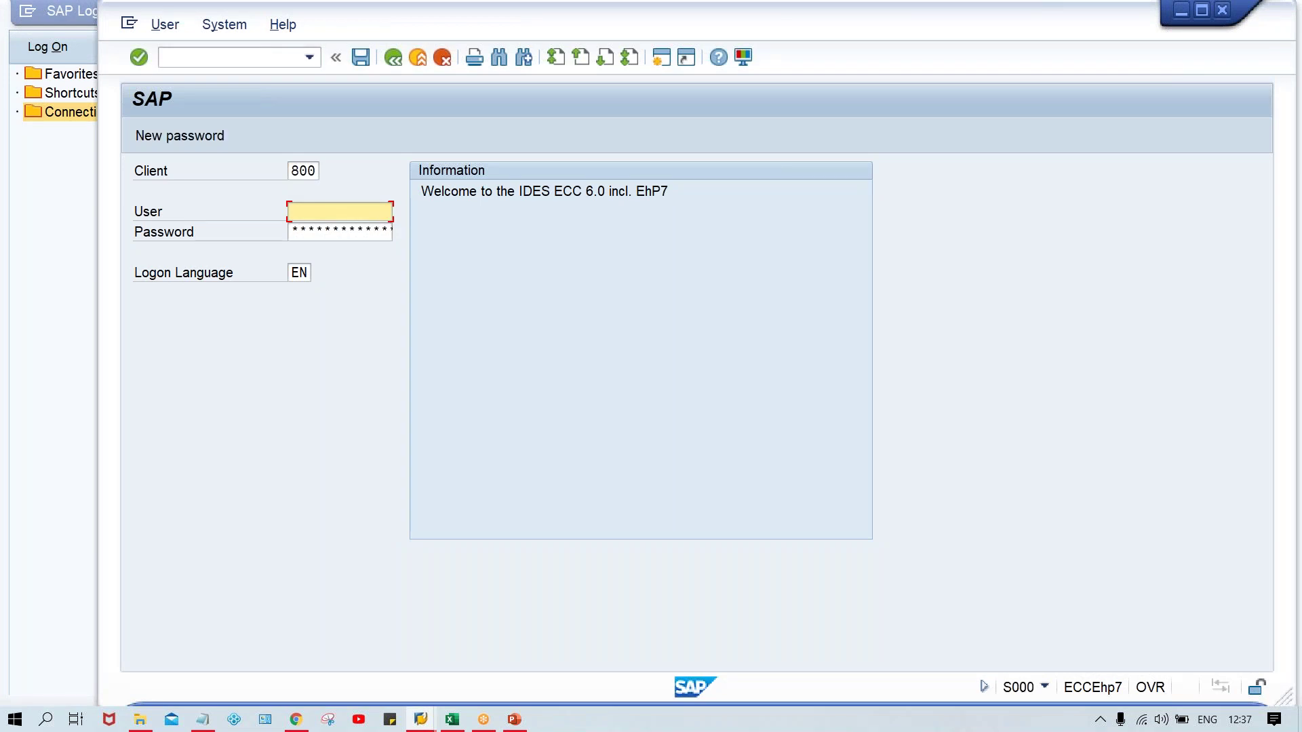
pyautogui.click(356, 213)
pyautogui.click(332, 251)
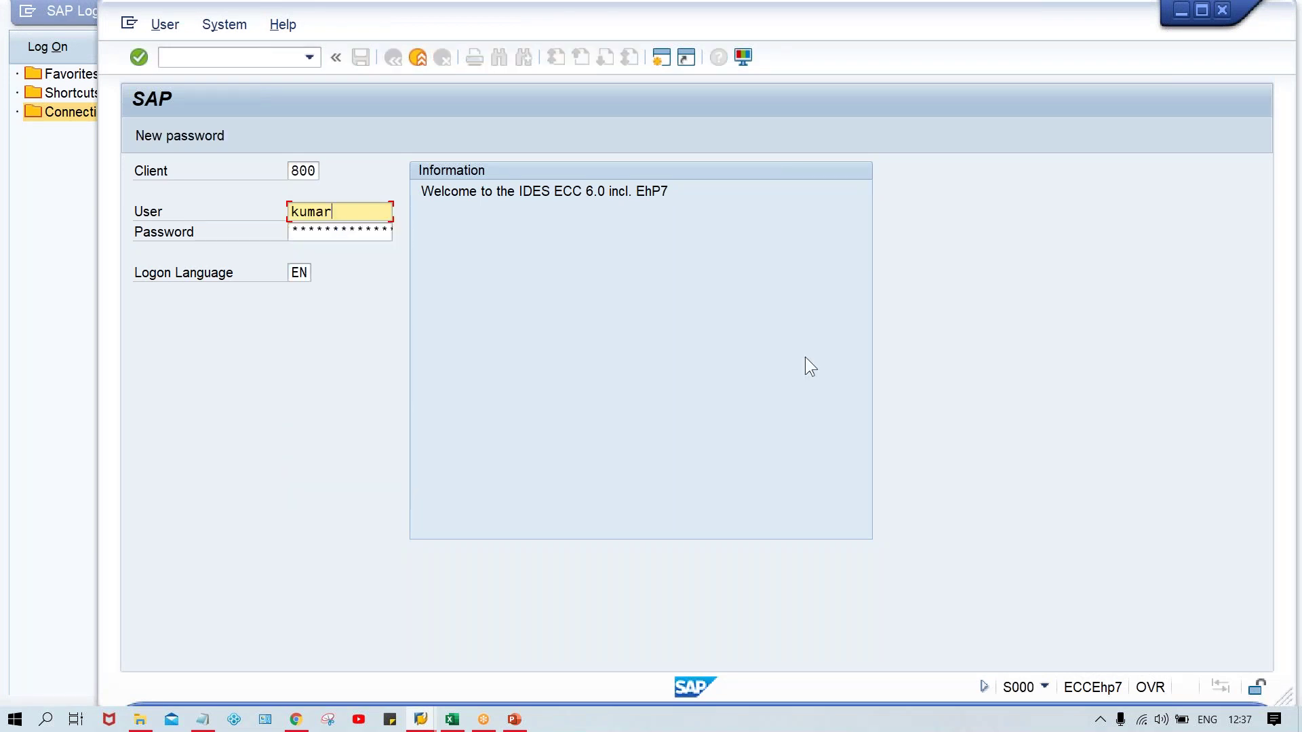
pyautogui.press('Tab')
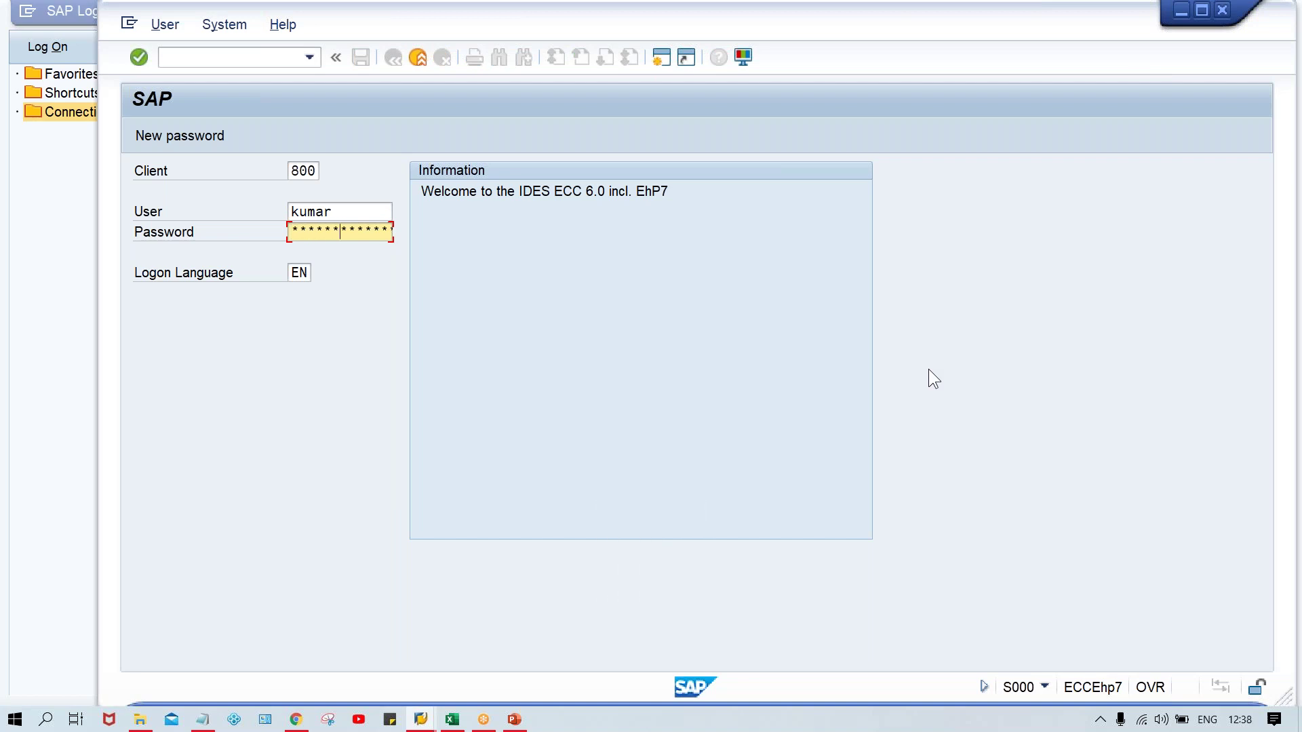
pyautogui.press('Return')
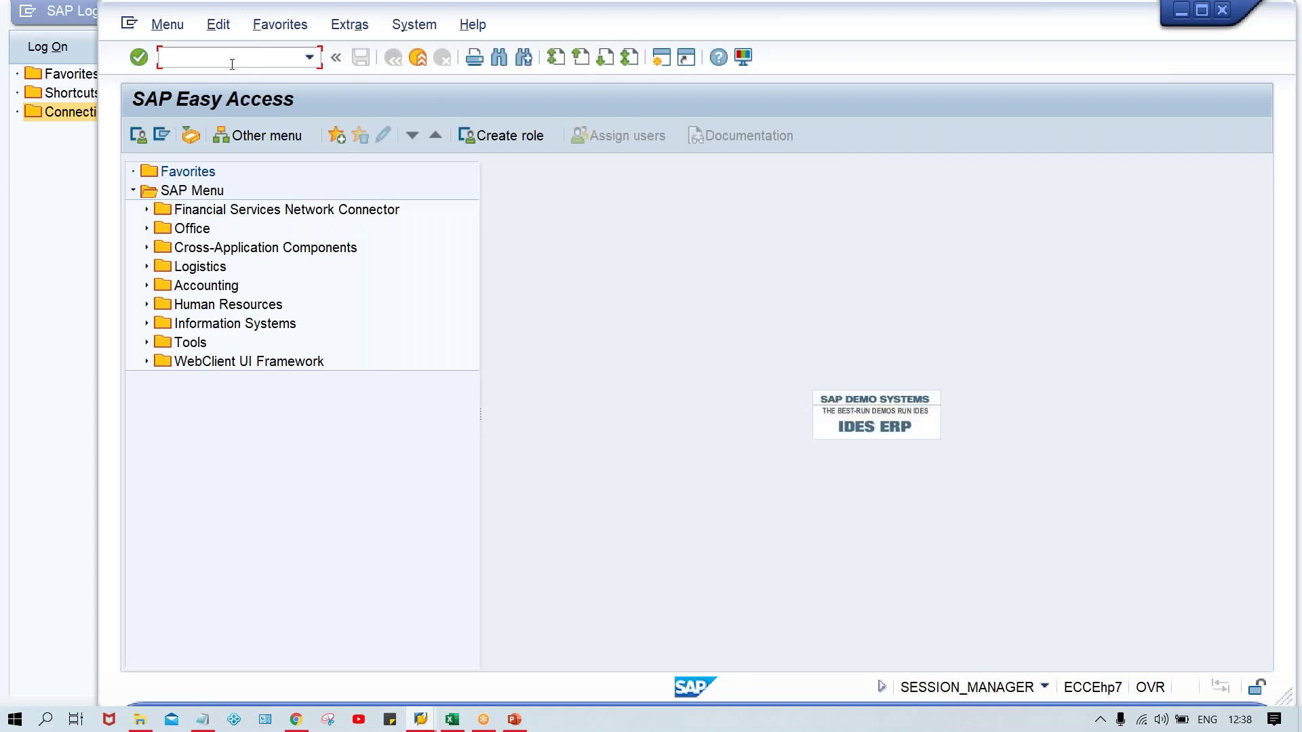
# Start the change vendor transaction XK02.
pyautogui.press('capslock')
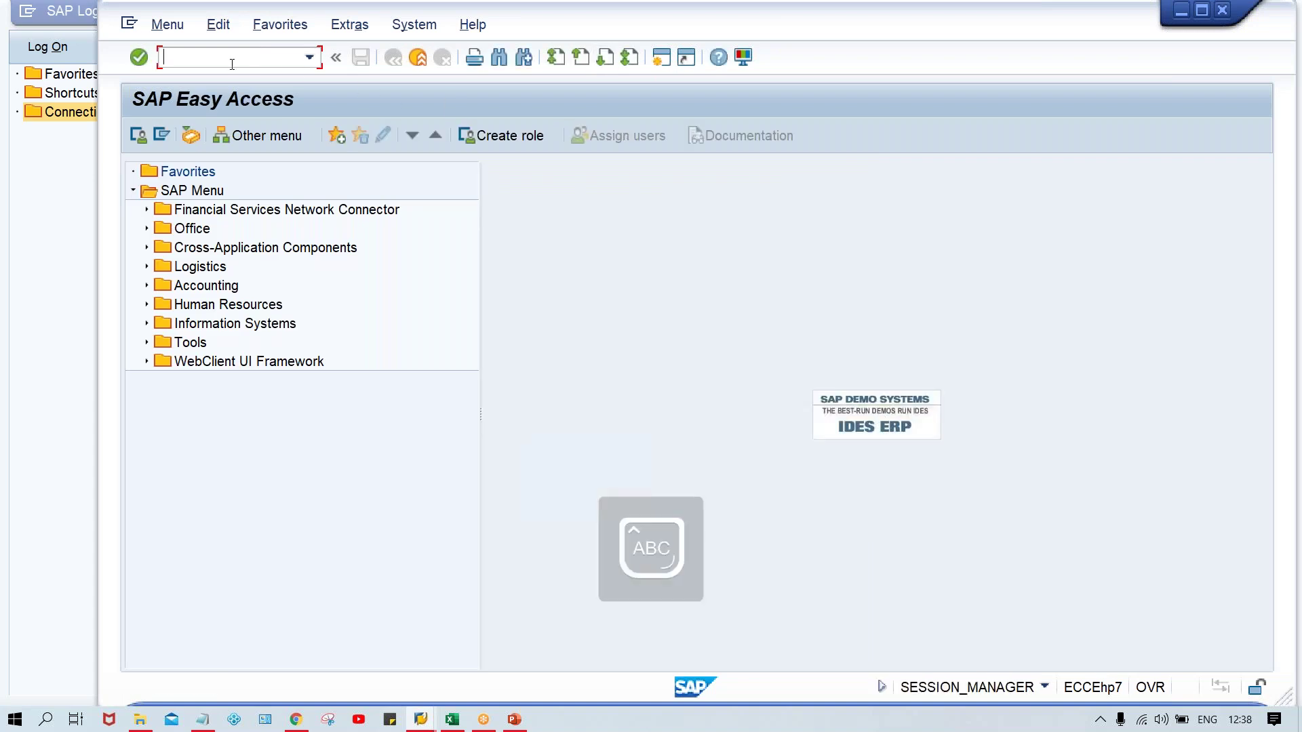
pyautogui.write('XK')
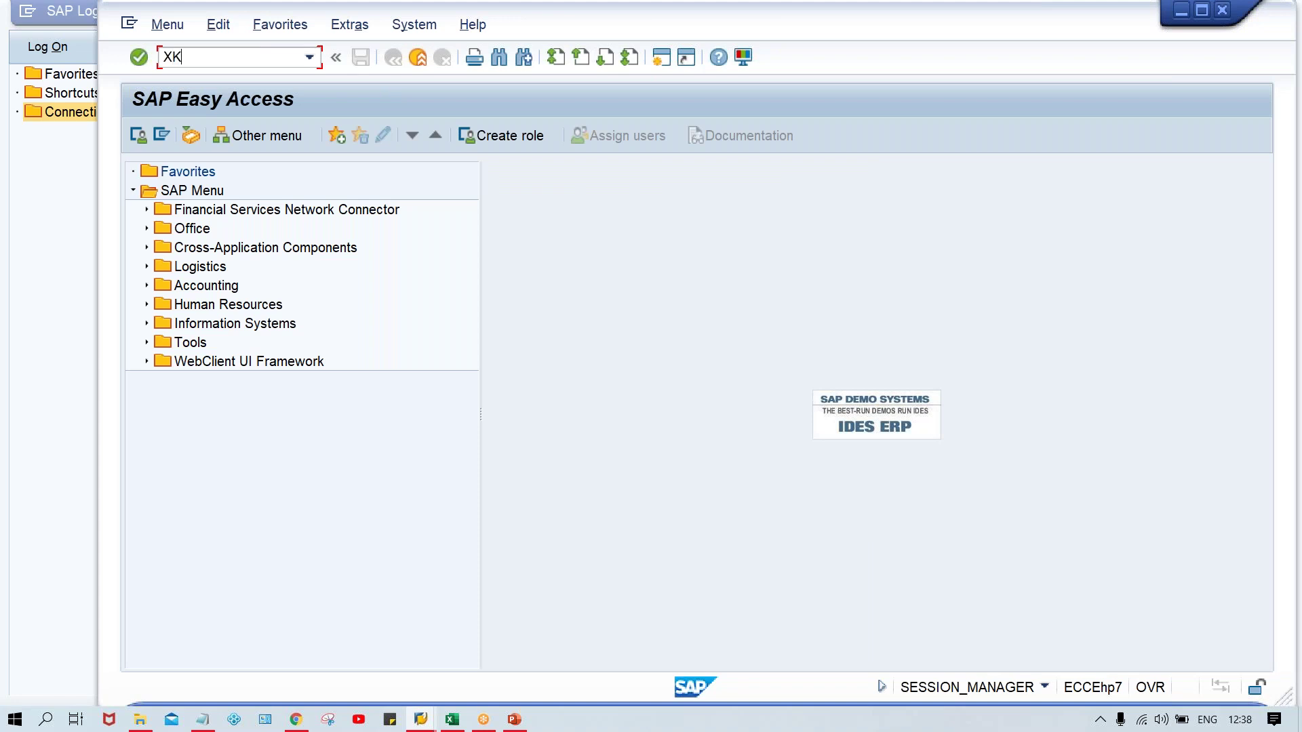
pyautogui.press('BackSpace')
pyautogui.press('BackSpace')
pyautogui.write('XK02')
pyautogui.press('Return')
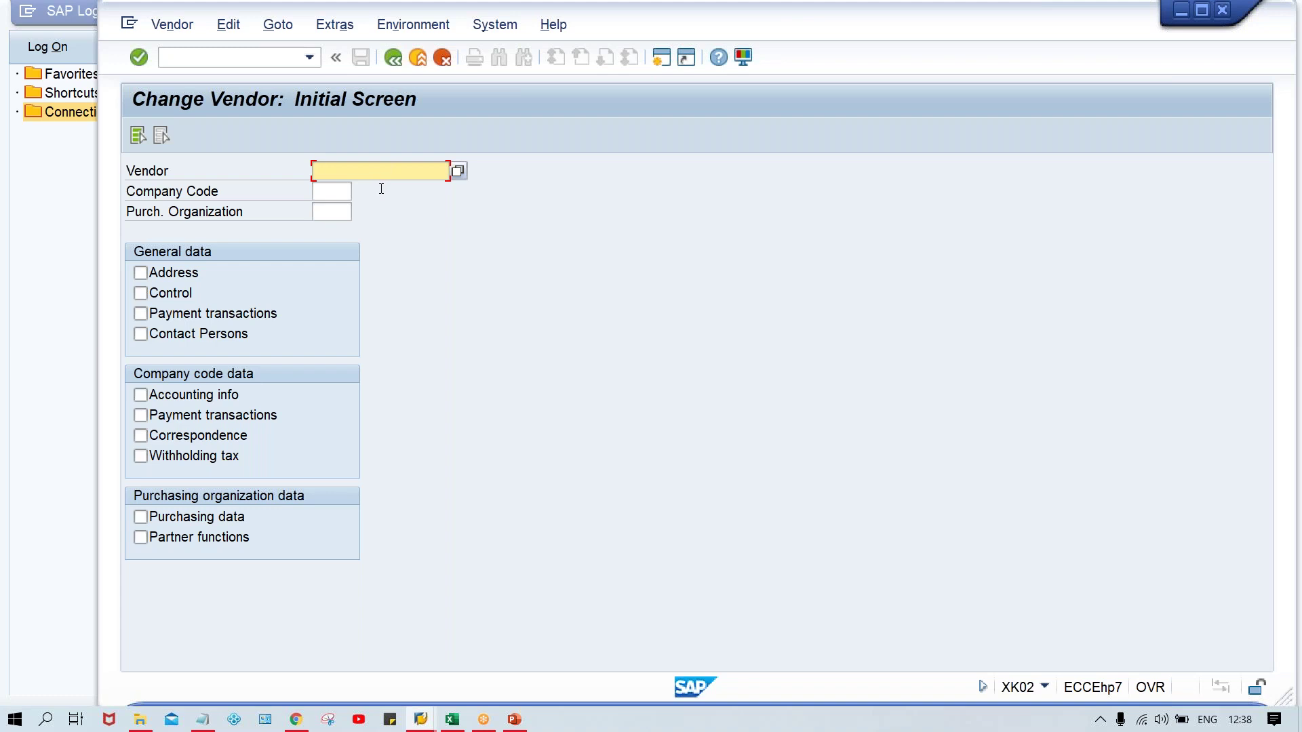
# Open the company code payment transactions data of TEST VENDOR_TM00 for company code TM00.
pyautogui.press('BackSpace')
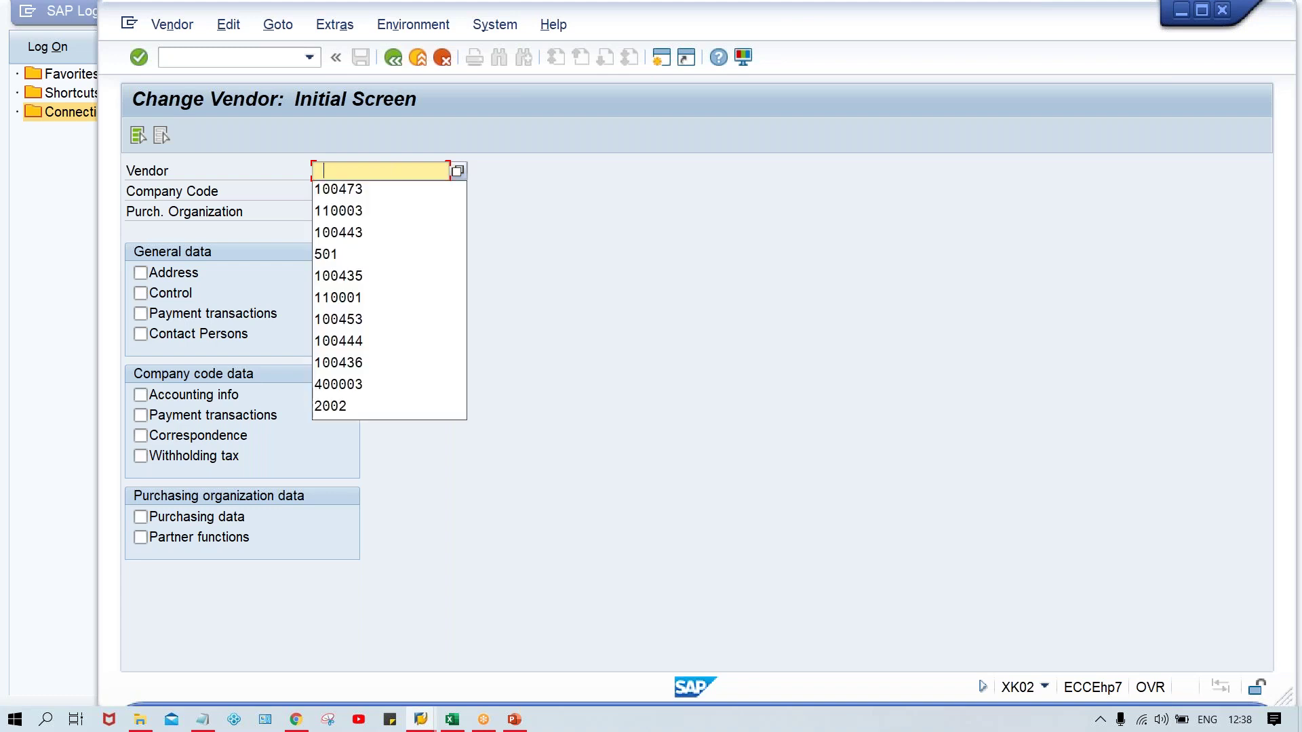
pyautogui.click(368, 210)
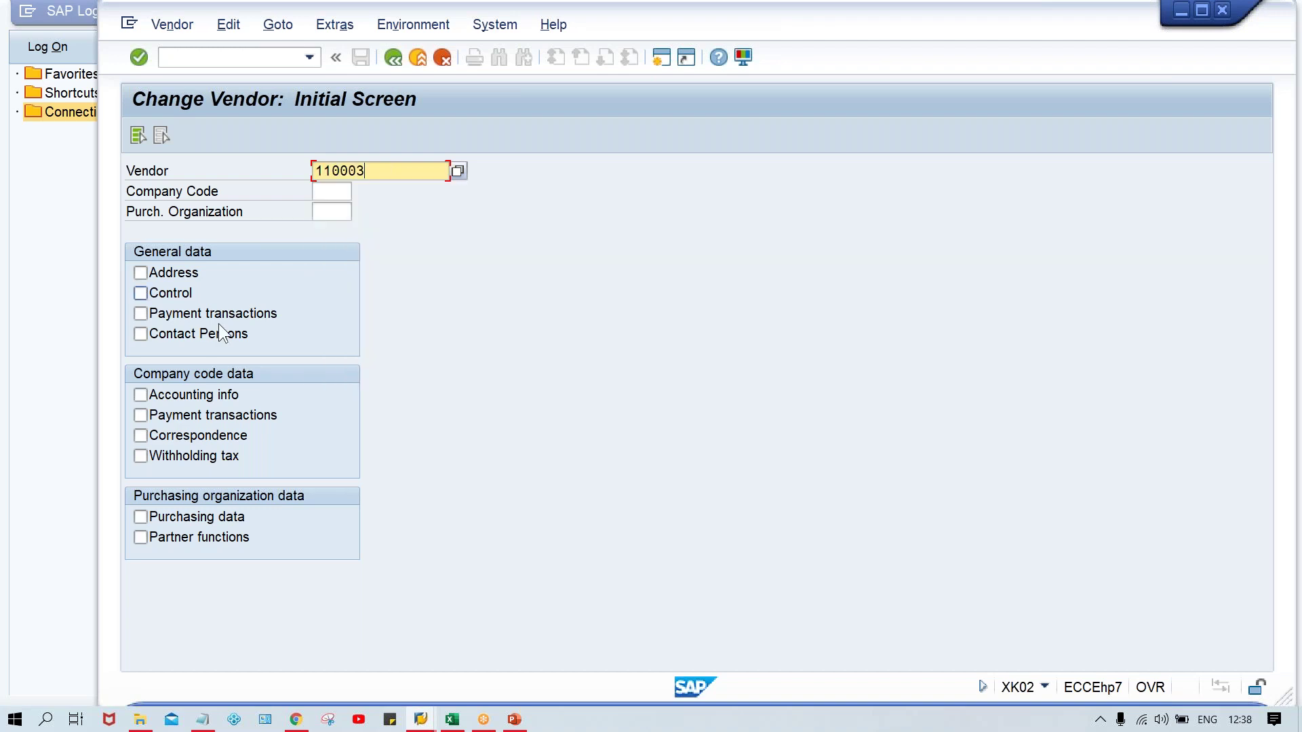
pyautogui.click(331, 192)
pyautogui.press('BackSpace')
pyautogui.click(336, 206)
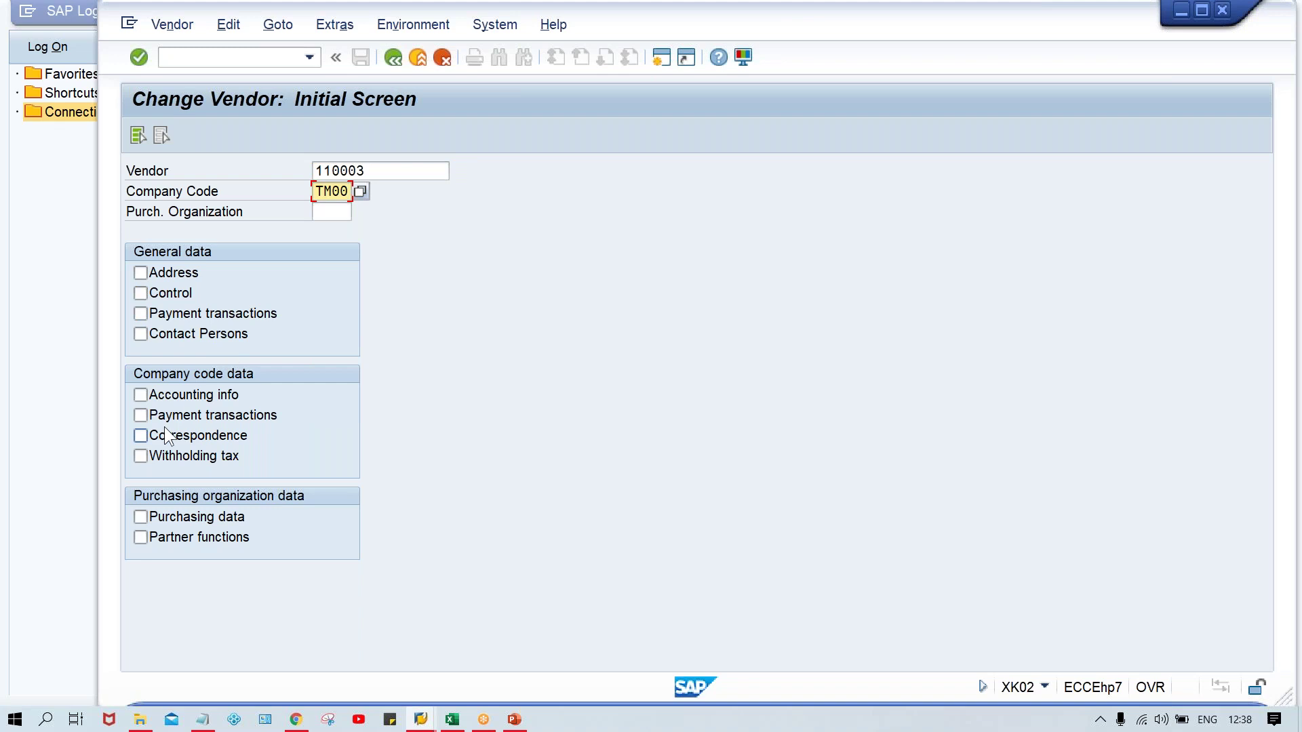
pyautogui.click(261, 414)
pyautogui.press('Return')
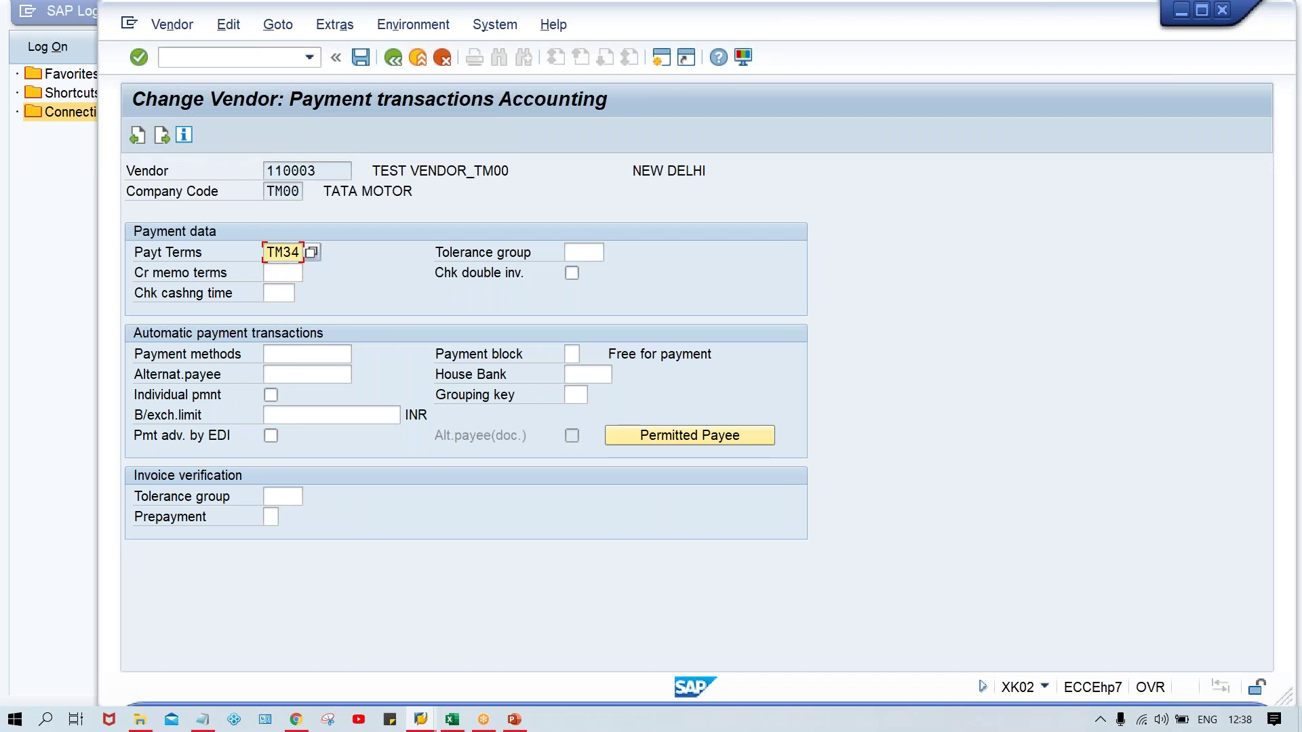
# Set the vendor's payment terms to TM30 and save the vendor record.
pyautogui.write('0')
pyautogui.press('Return')
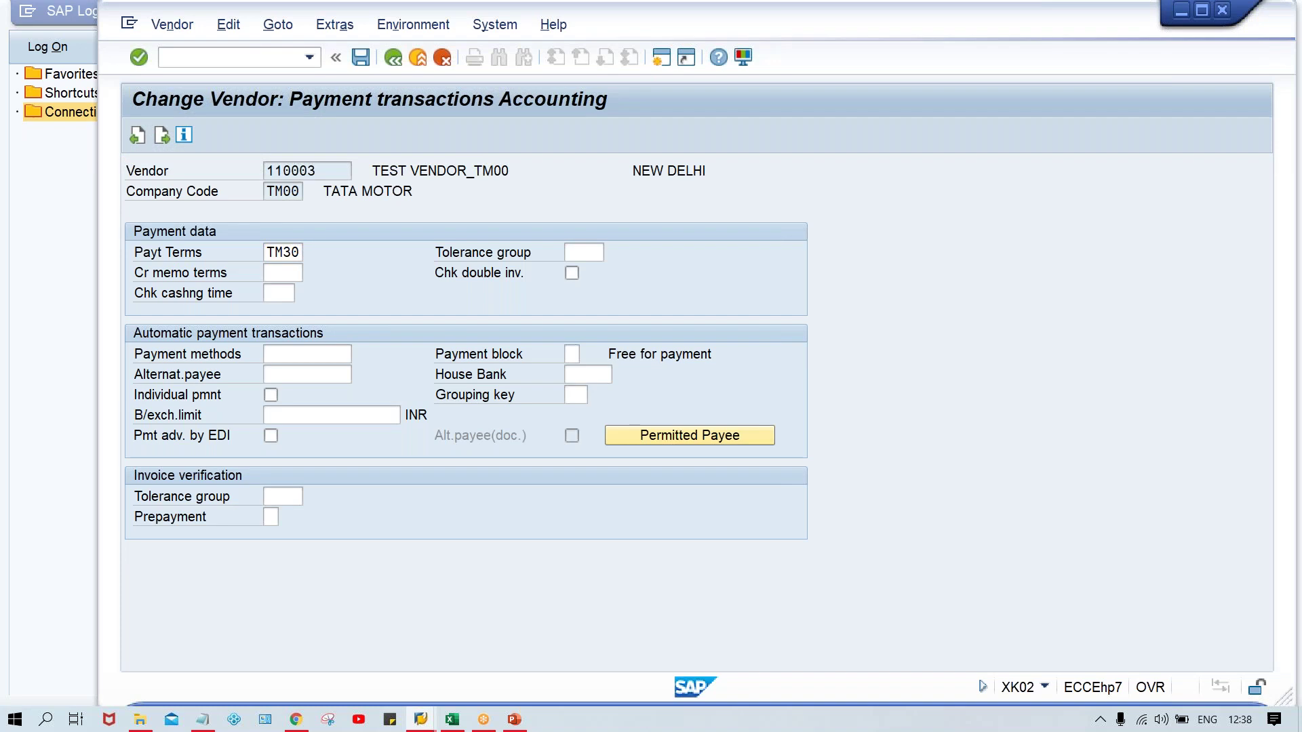
pyautogui.hotkey('ctrl', 's')
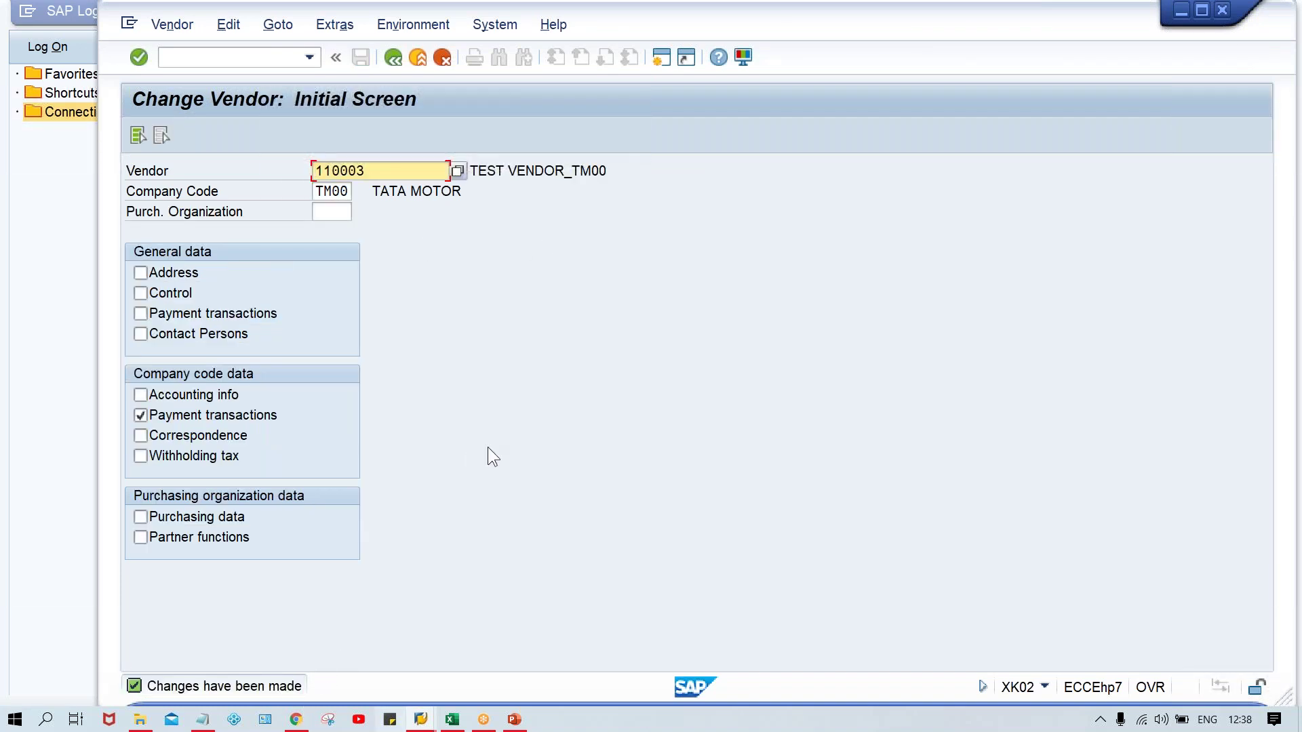
# Open a new SAP session, place its window over the first one, and start vendor invoice entry with transaction FB60.
pyautogui.click(661, 57)
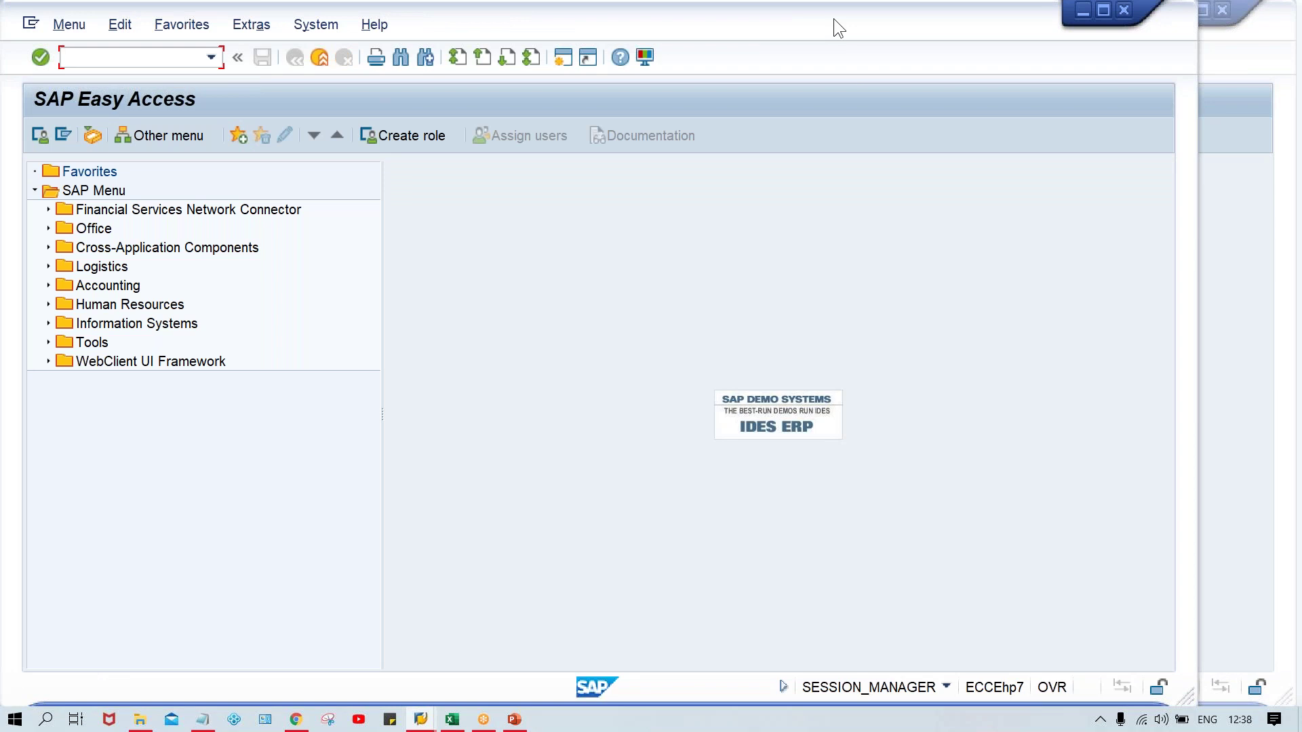
pyautogui.moveTo(857, 18); pyautogui.dragTo(926, 17)
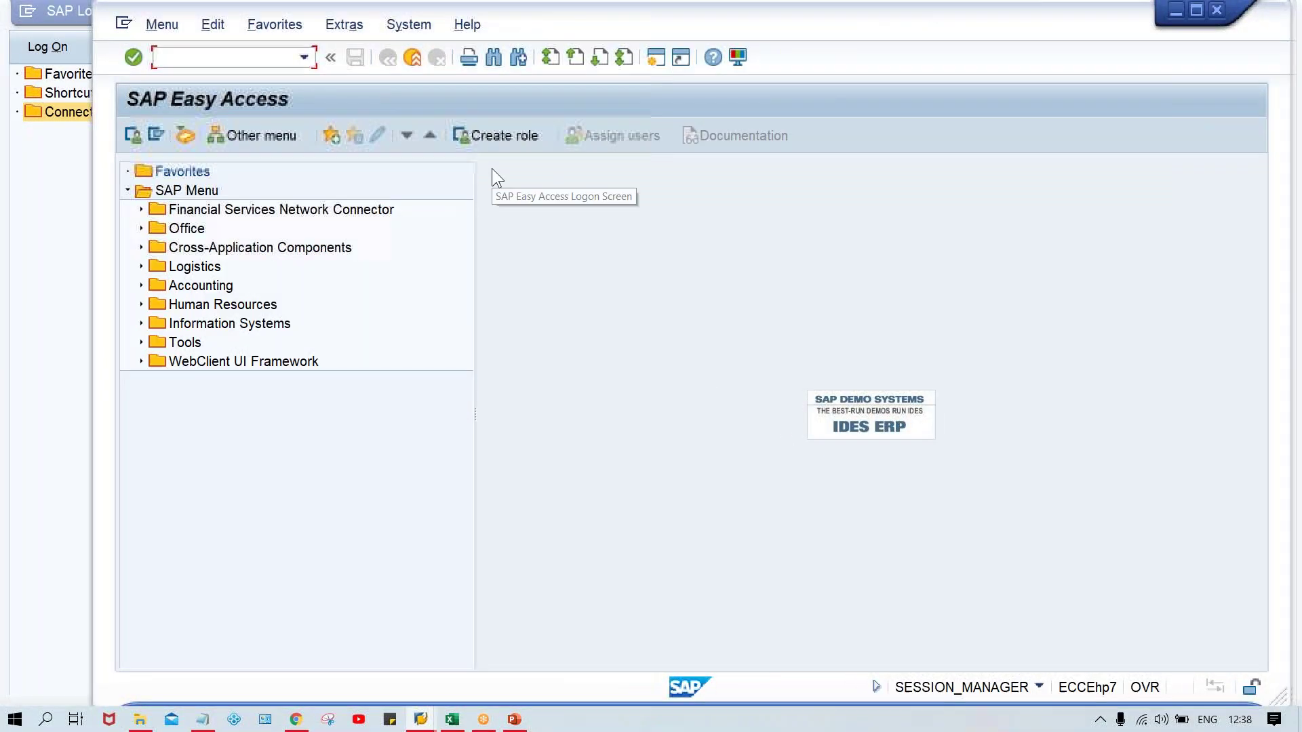
pyautogui.write('FB60')
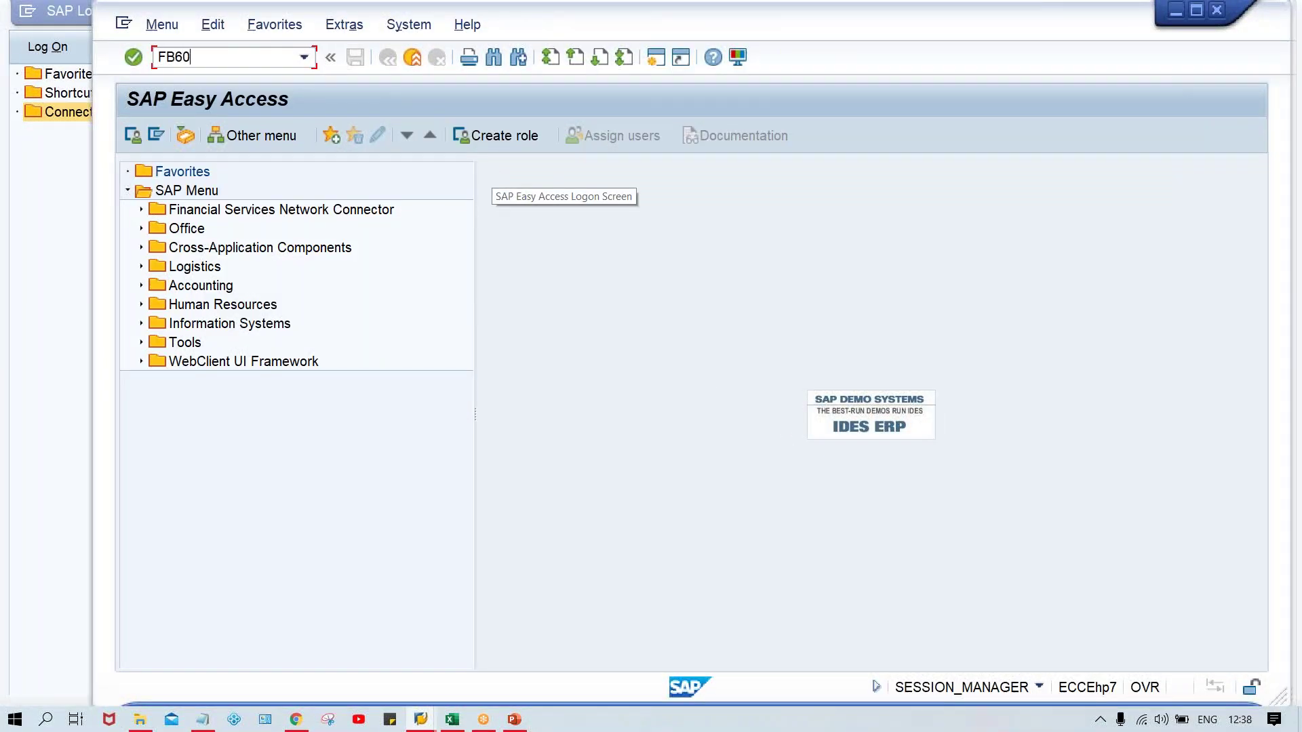
pyautogui.press('Return')
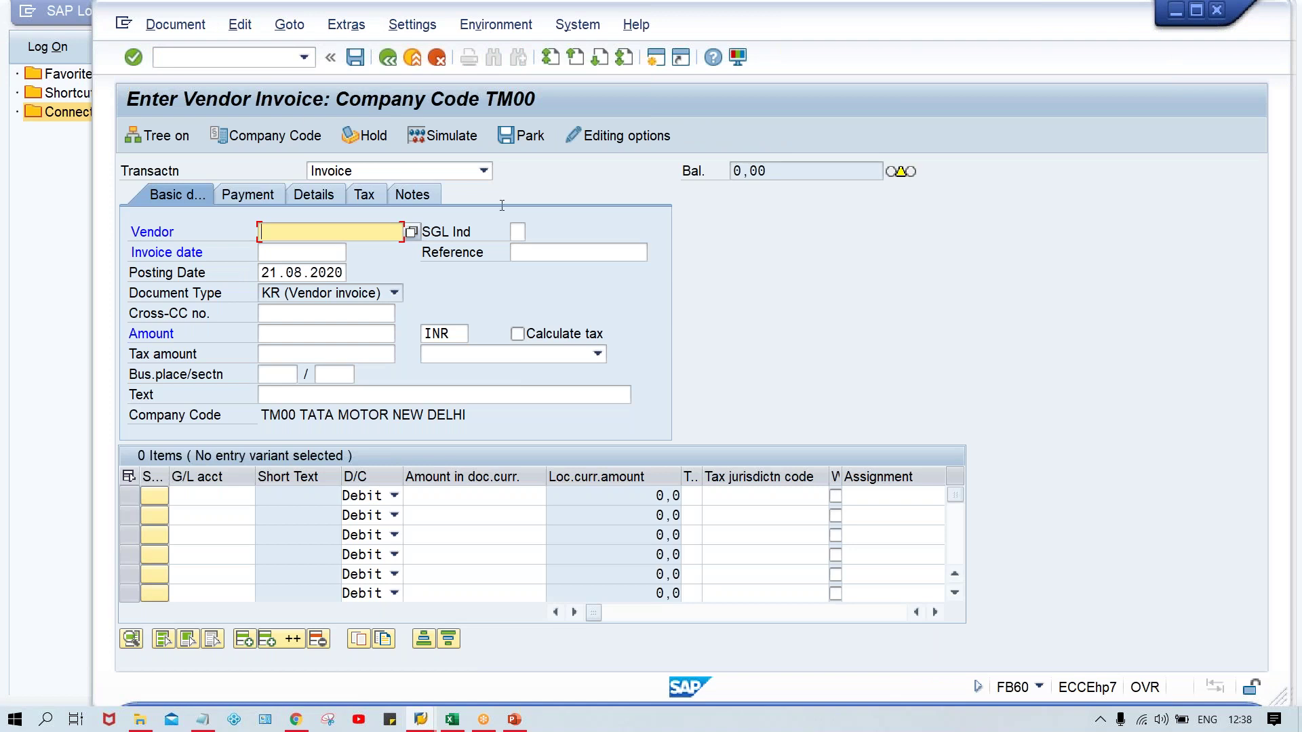
# Change to transaction FBL1N and display all line items of the test vendor in company code TM00.
pyautogui.hotkey('ctrl', '/')
pyautogui.write('/N')
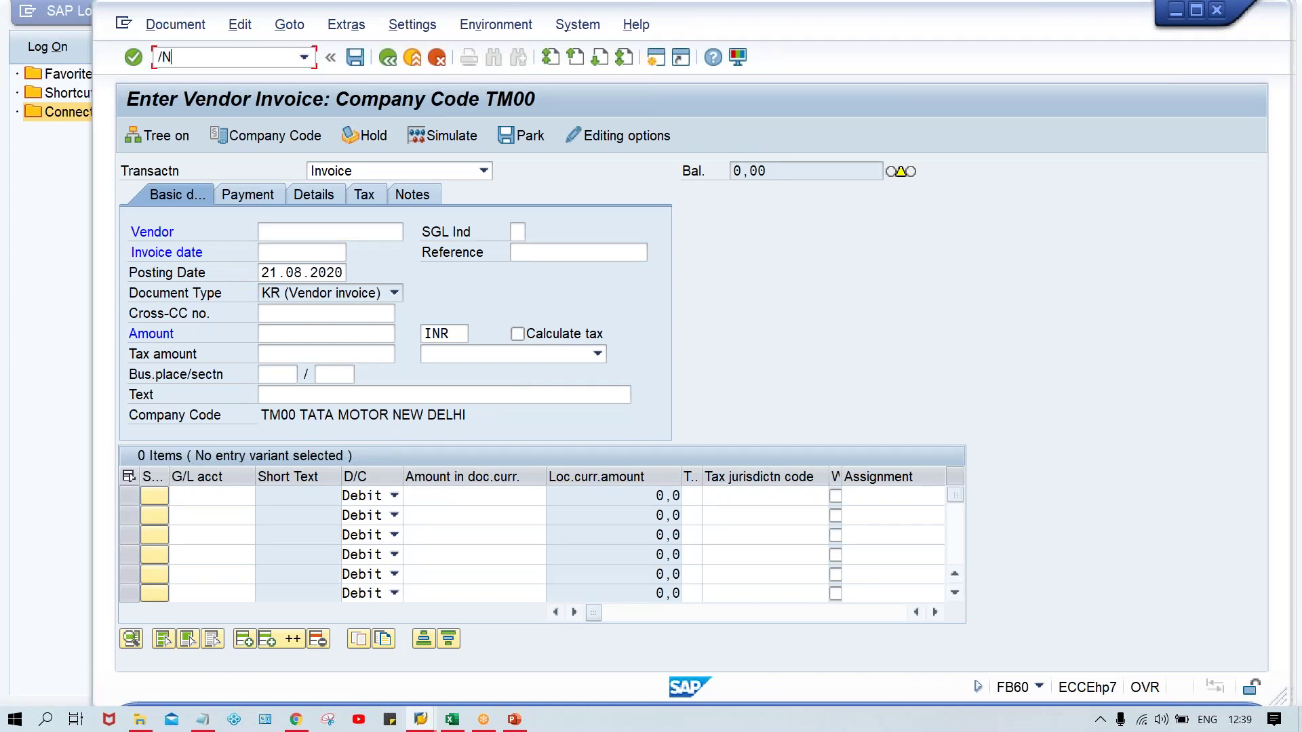
pyautogui.write('FBL1')
pyautogui.press('Return')
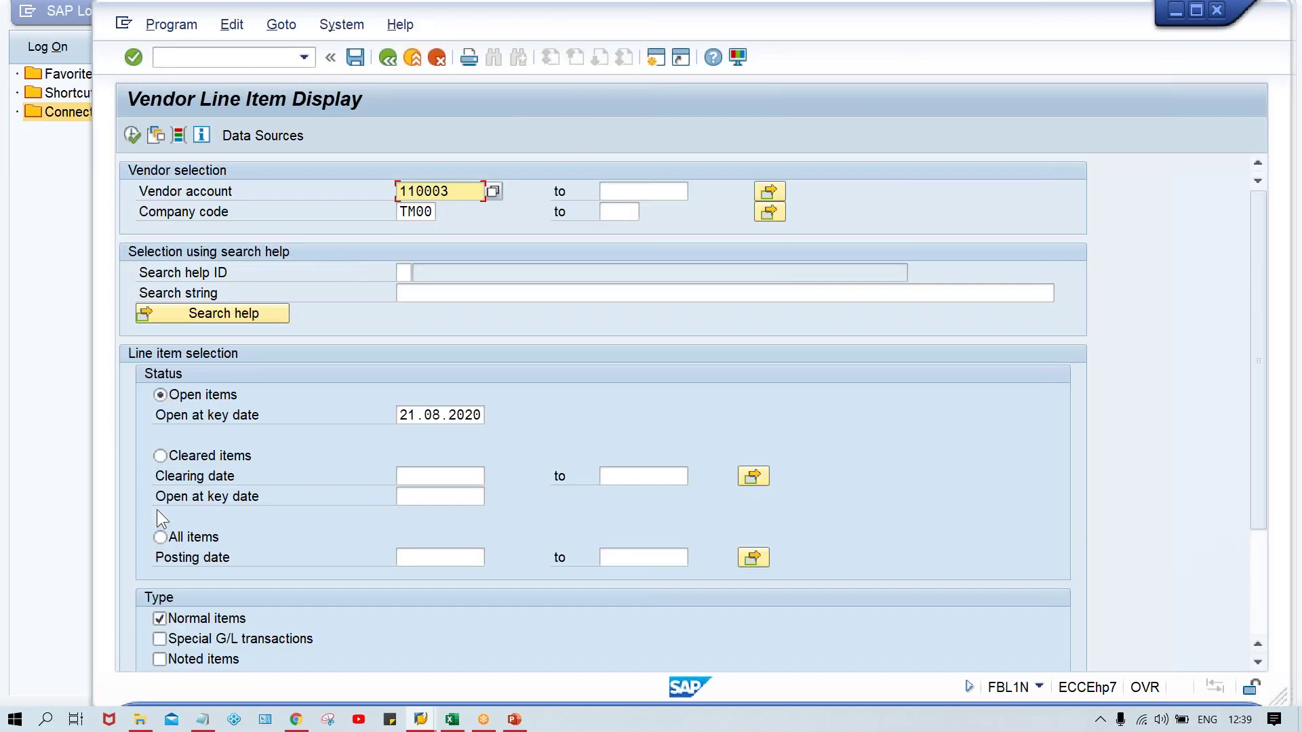
pyautogui.click(160, 537)
pyautogui.click(124, 138)
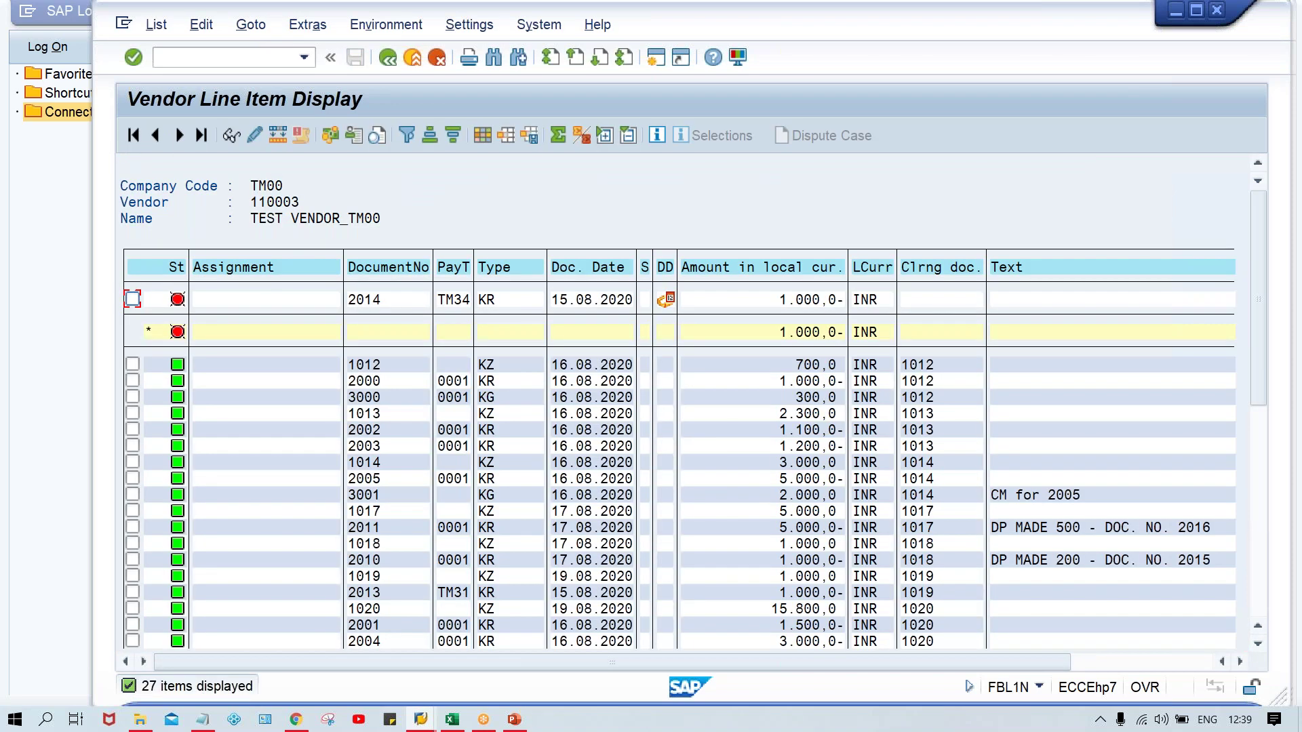
# Open the line item of open vendor invoice 2014, examine its payment terms and baseline date, and return to the line item list.
pyautogui.click(447, 300)
pyautogui.doubleClick(459, 299)
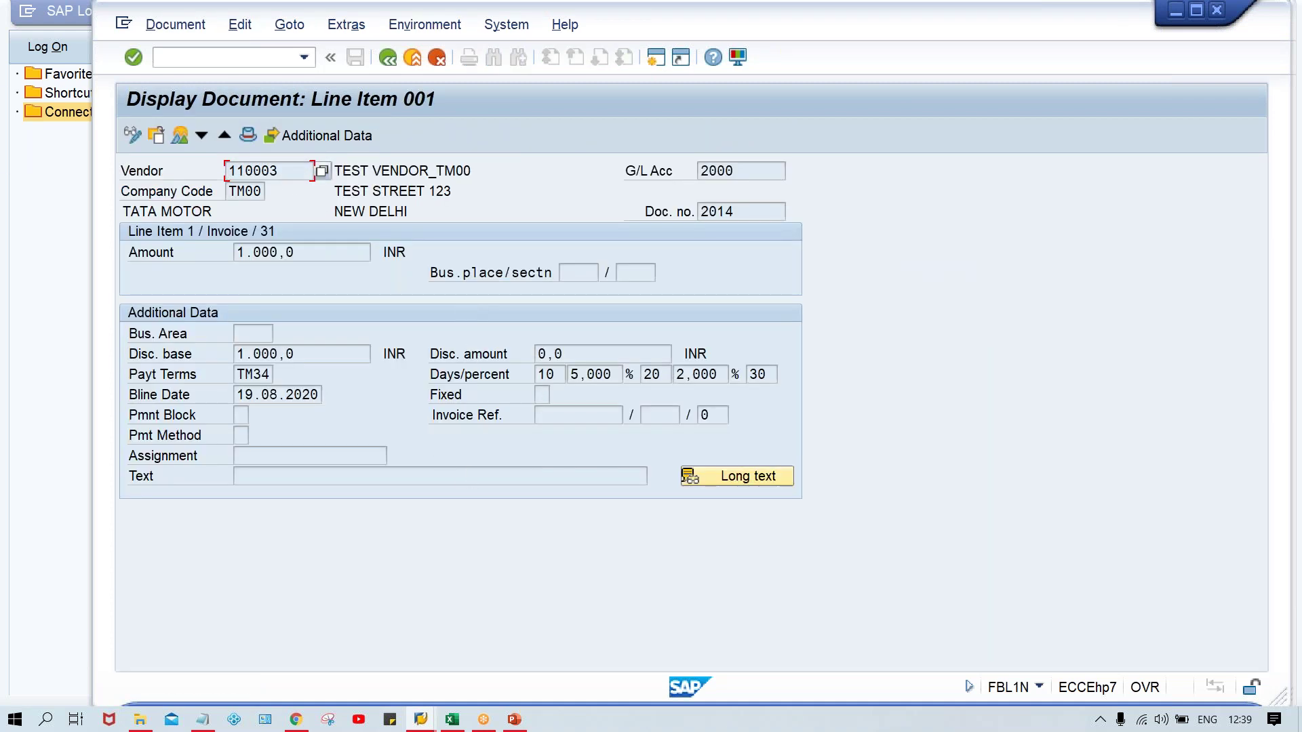
pyautogui.click(544, 375)
pyautogui.click(655, 375)
pyautogui.click(385, 67)
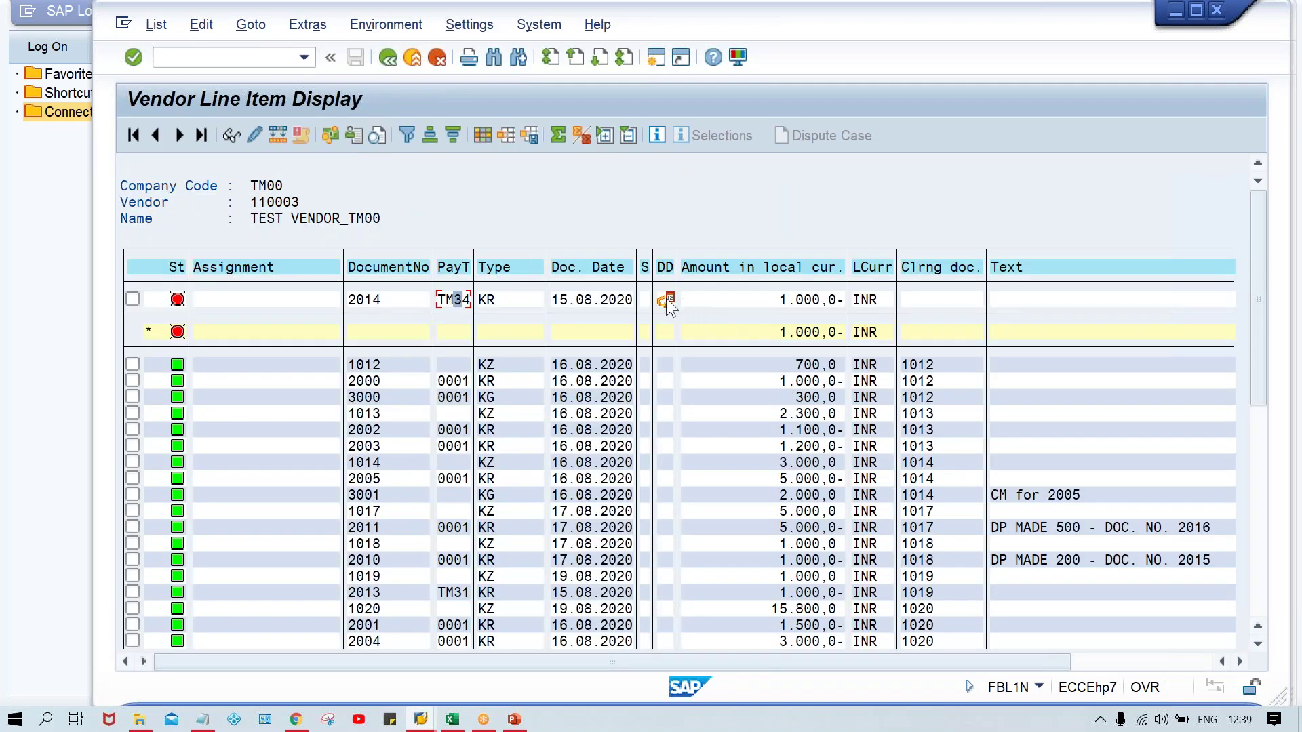
pyautogui.moveTo(666, 298)
# Switch to the Excel workbook to check the amount of document 1, and return to the vendor line item display in SAP.
pyautogui.hotkey('alt', 'Tab')
pyautogui.hotkey('alt', 'Tab')
pyautogui.hotkey('alt', 'Tab')
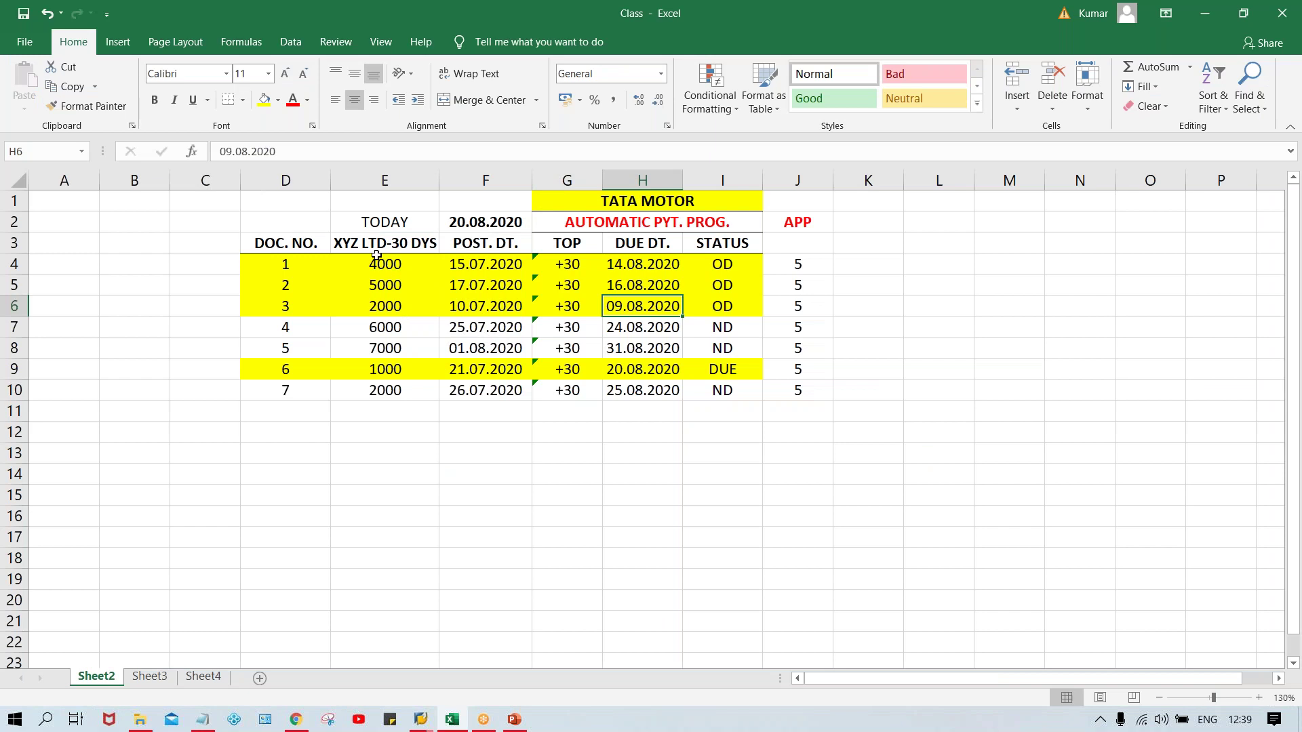
pyautogui.click(377, 259)
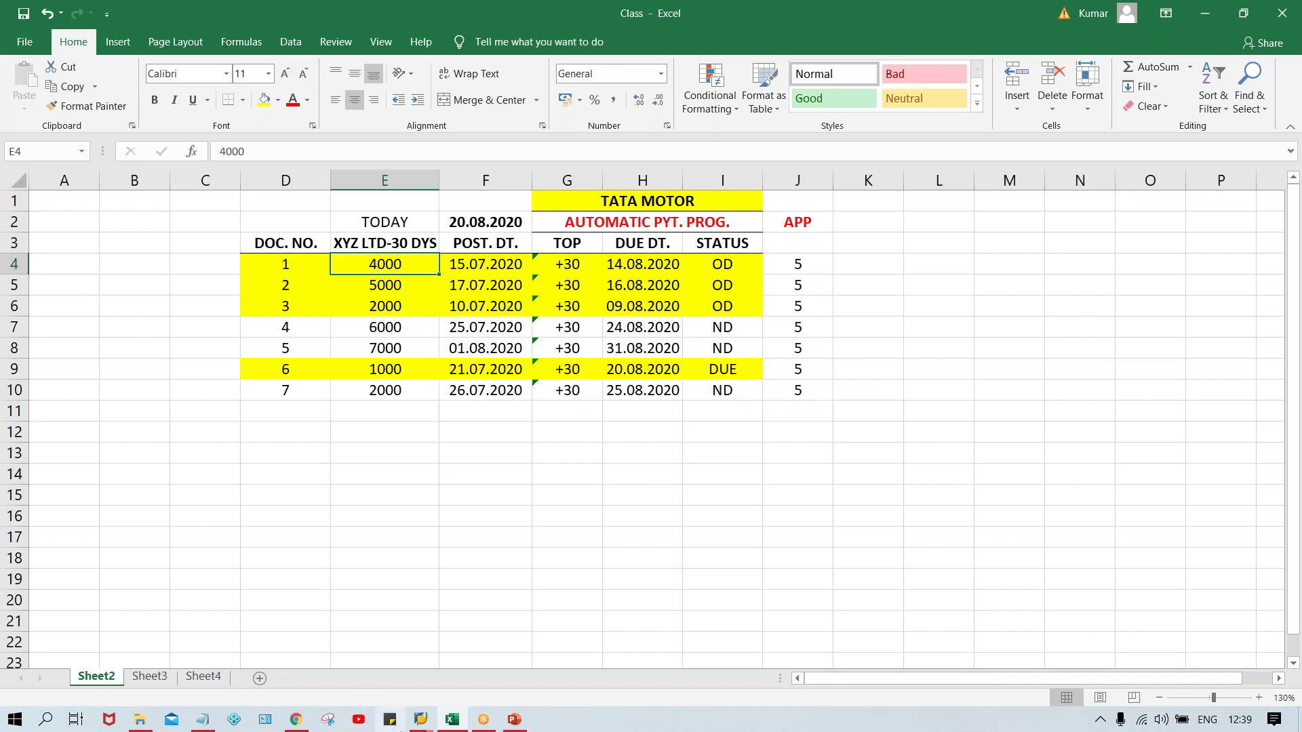
pyautogui.click(423, 720)
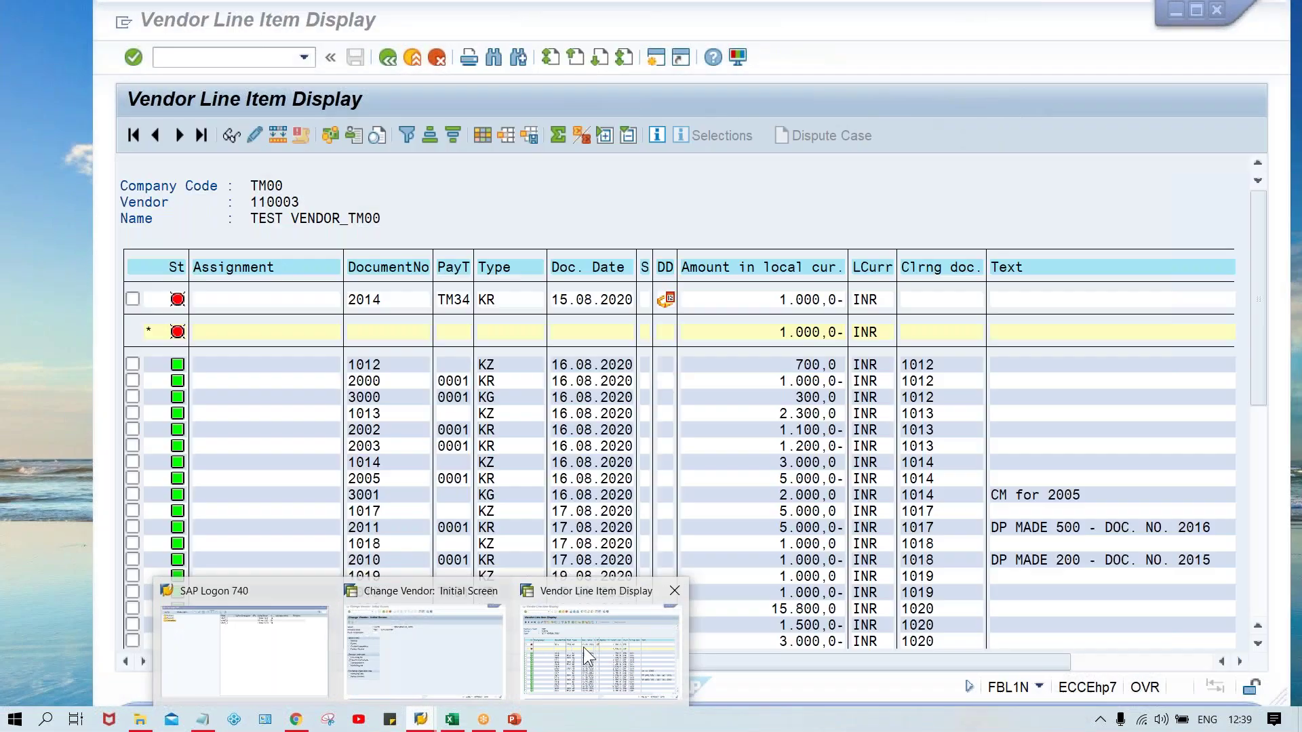
pyautogui.click(583, 646)
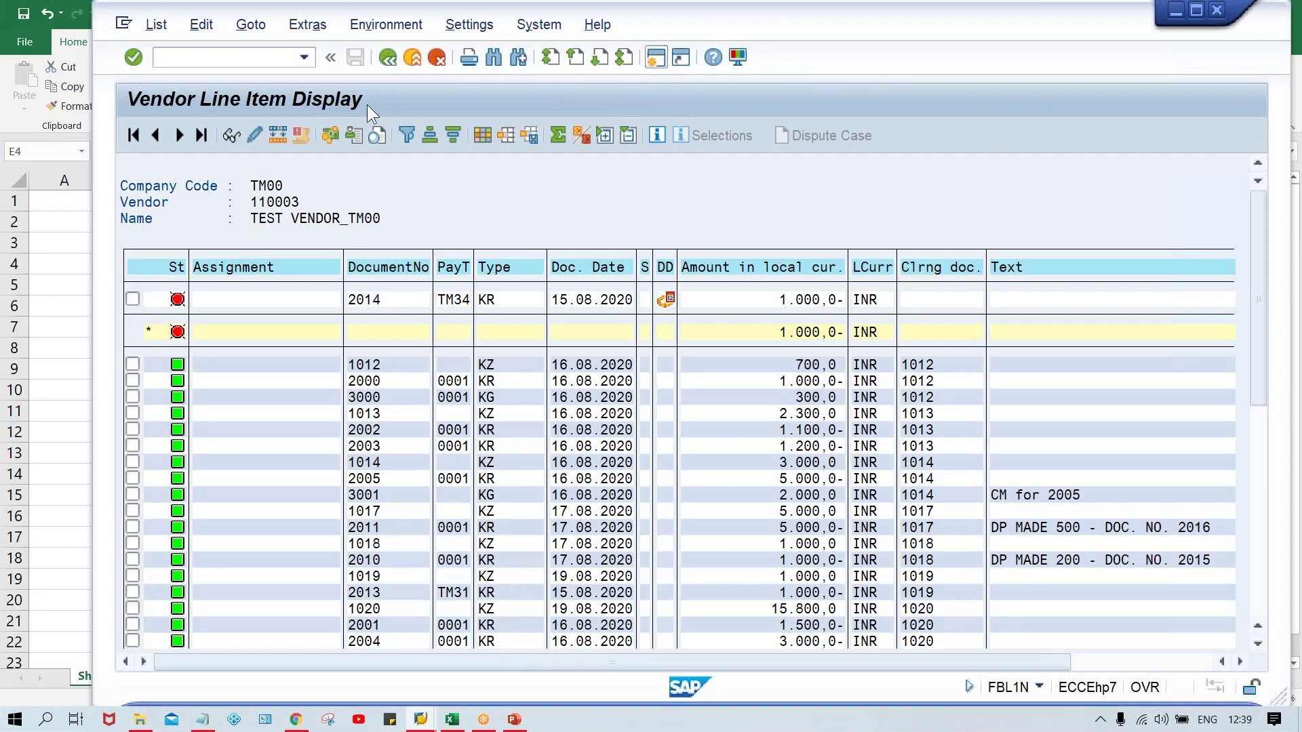
# Start vendor invoice entry with transaction FB60 in a separate SAP session and choose the test vendor.
pyautogui.hotkey('alt', 'Tab')
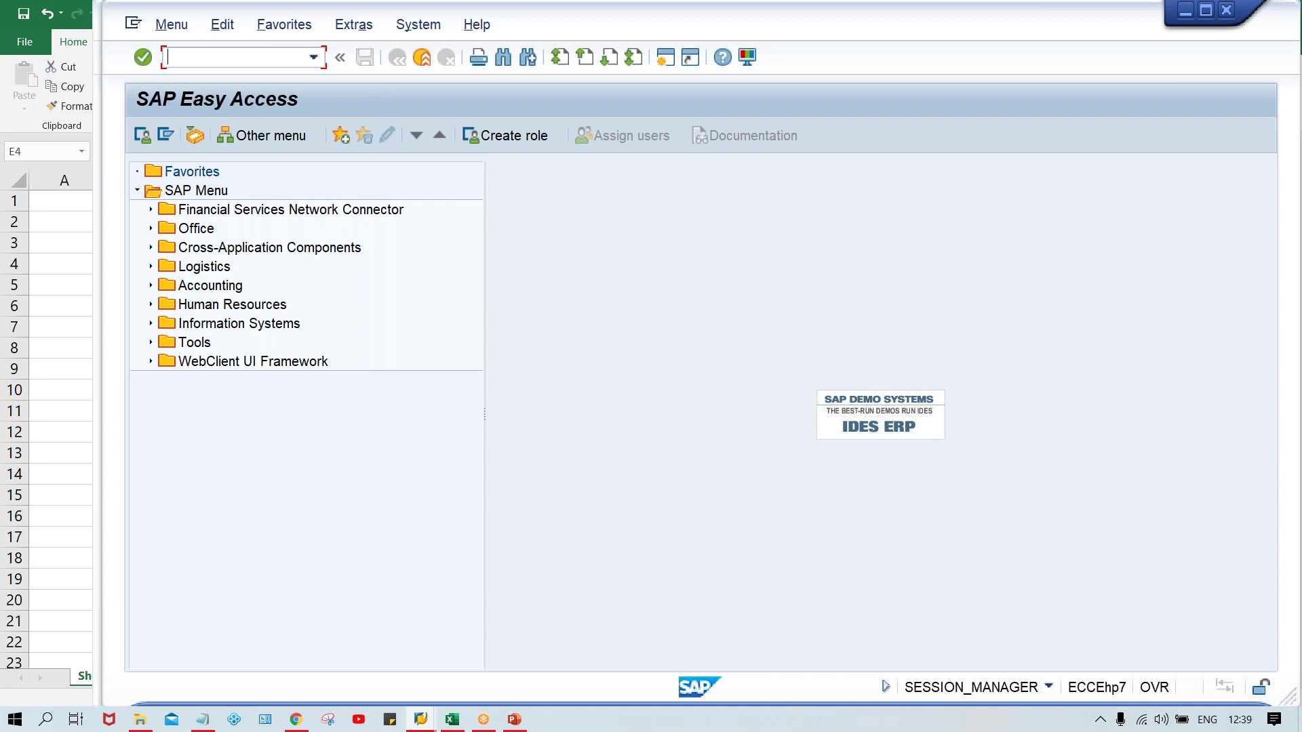
pyautogui.write('B60')
pyautogui.press('Return')
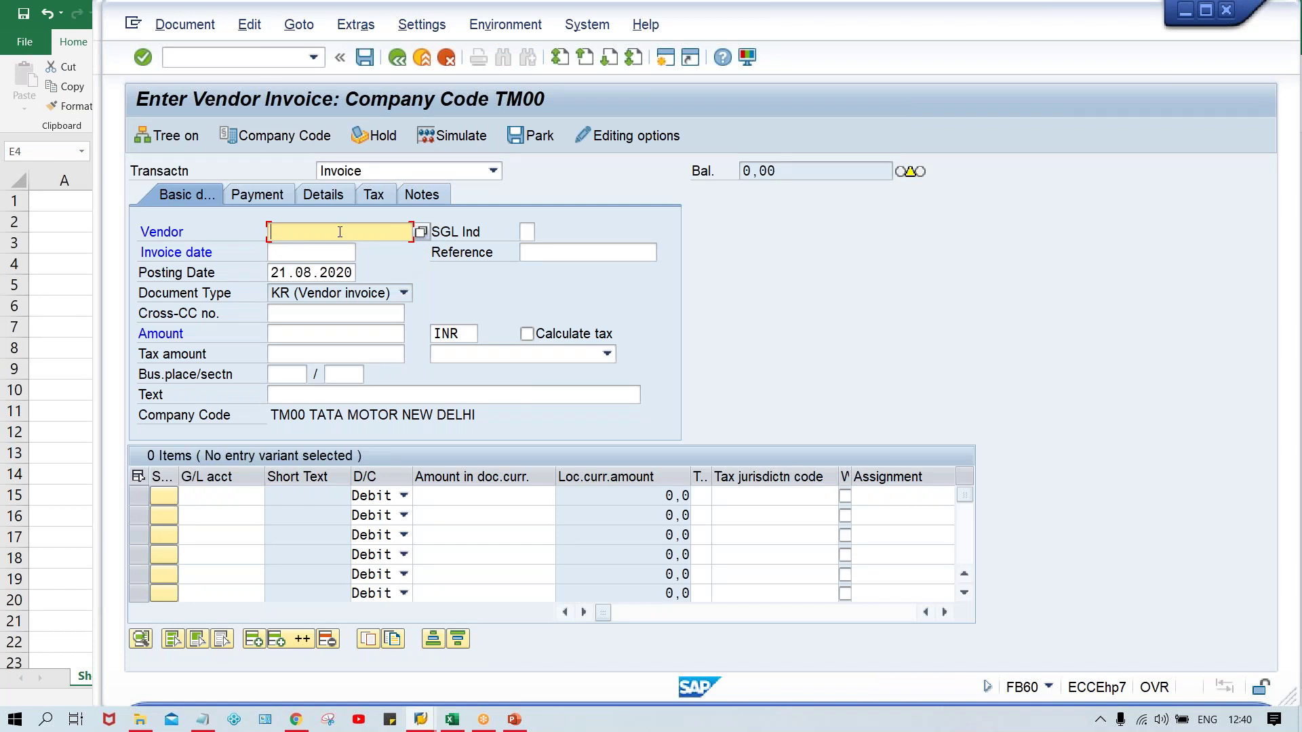
pyautogui.click(340, 232)
pyautogui.press('Down')
pyautogui.press('Down')
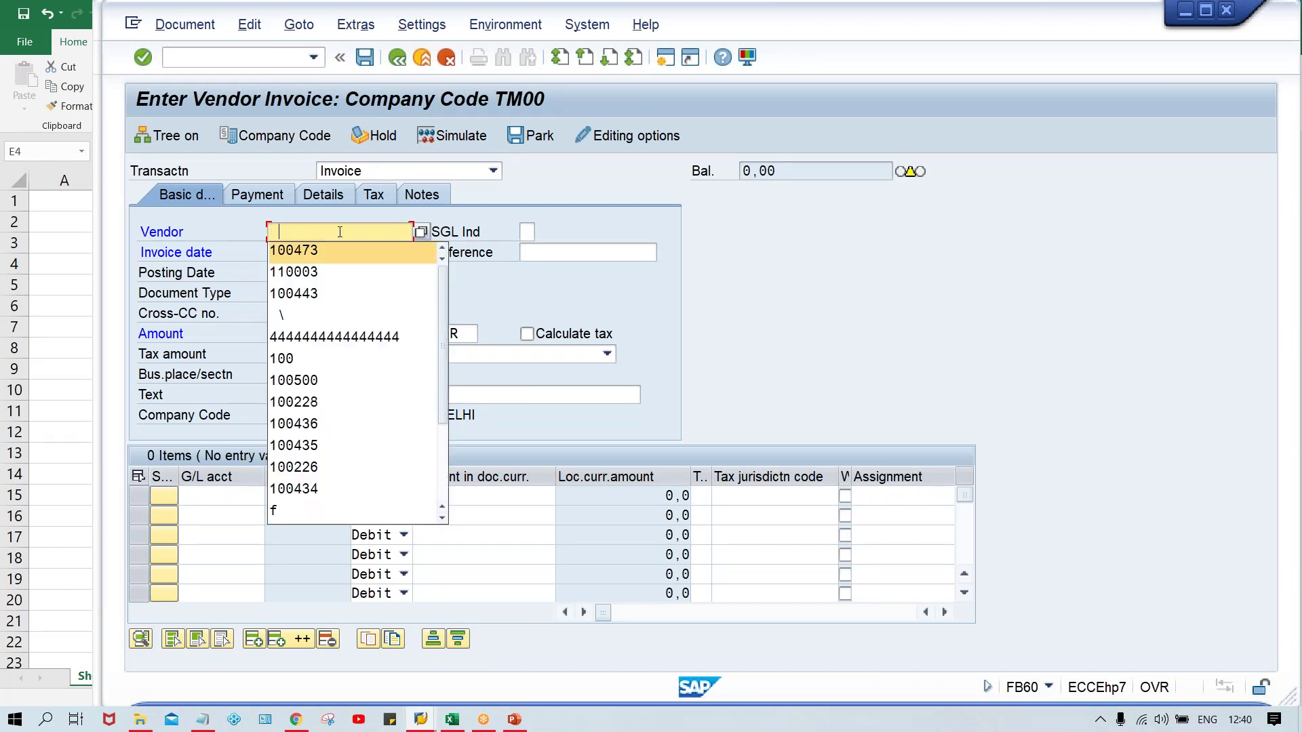
pyautogui.press('Return')
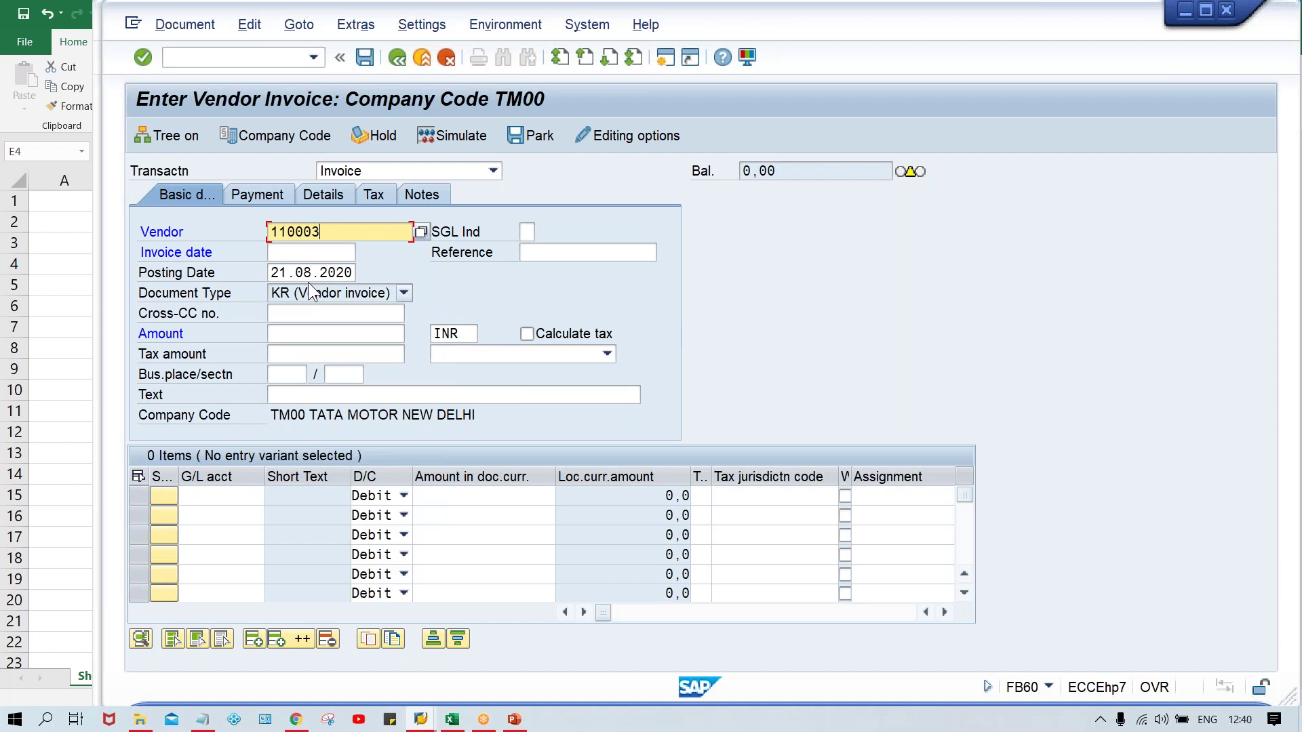
# Copy document 1's posting date 15.07.2020 from the Excel sheet into both the invoice date and the posting date.
pyautogui.click(316, 254)
pyautogui.hotkey('alt', 'Tab')
pyautogui.press('Tab')
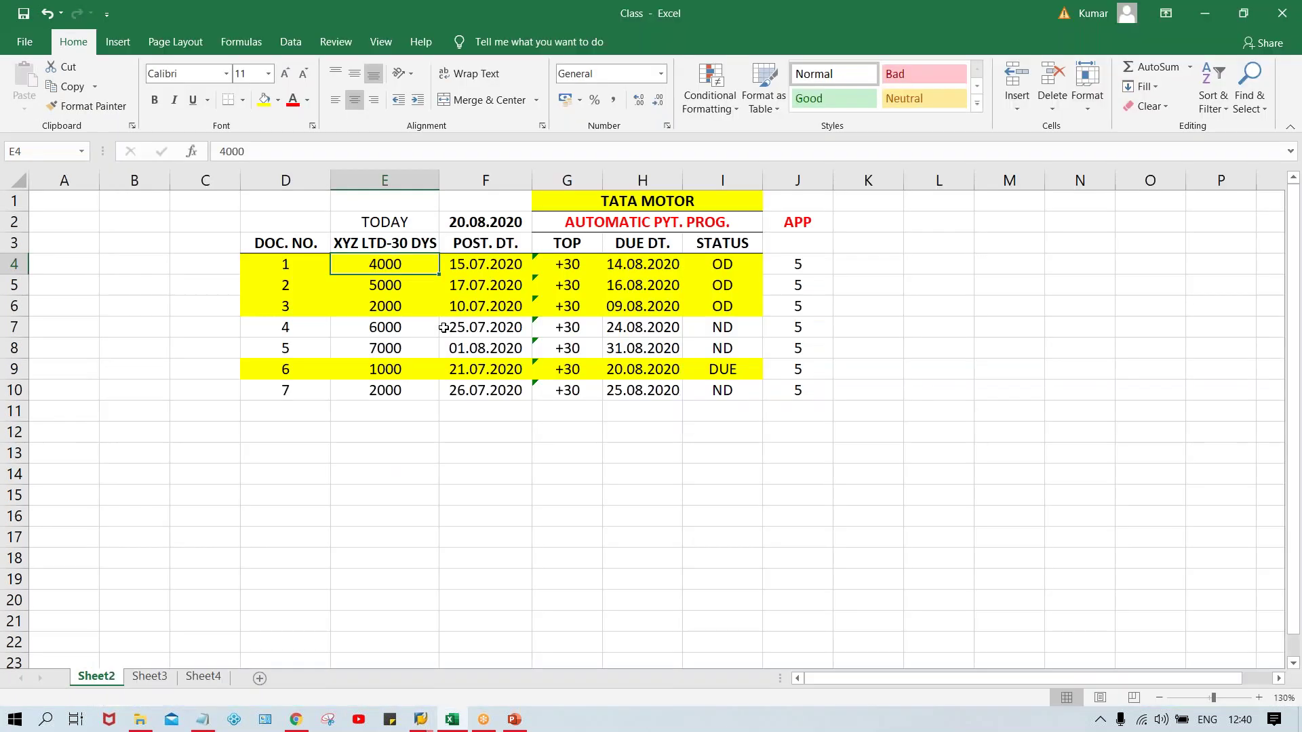
pyautogui.click(492, 266)
pyautogui.hotkey('ctrl', 'c')
pyautogui.hotkey('alt', 'Tab')
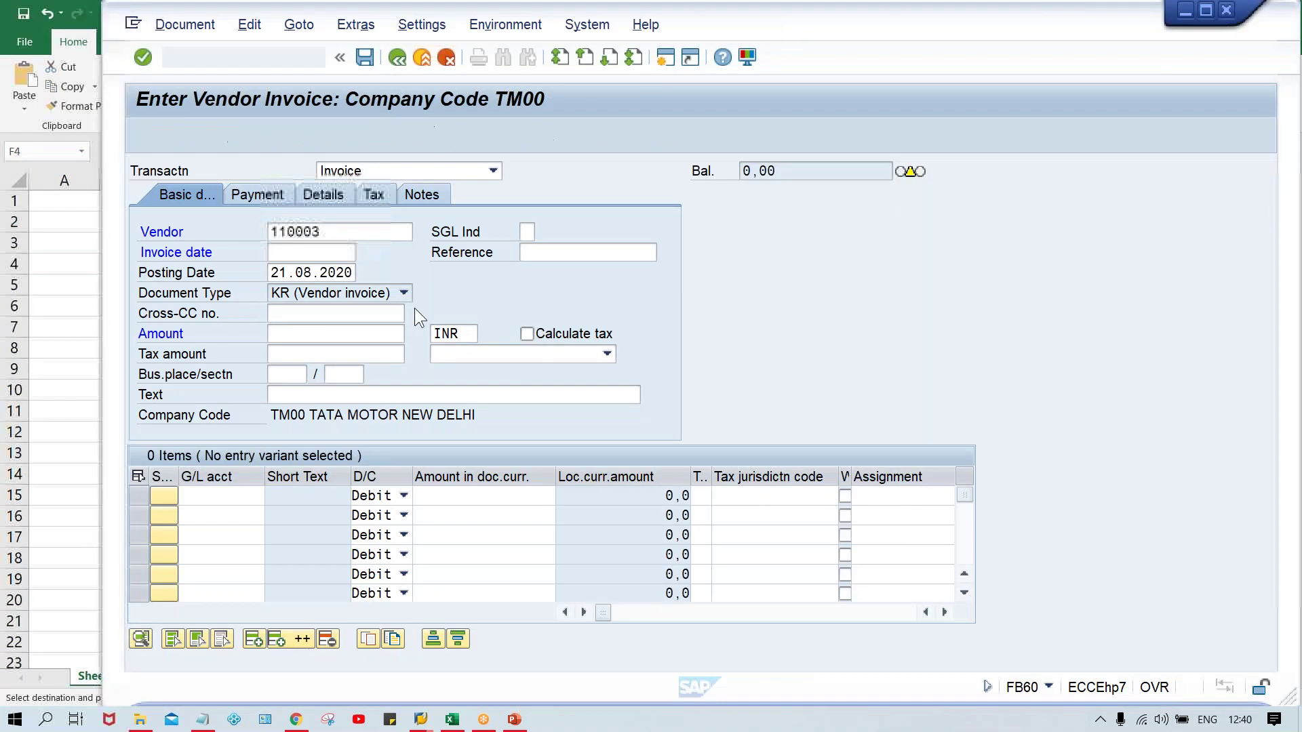
pyautogui.hotkey('ctrl', 'v')
pyautogui.press('Tab')
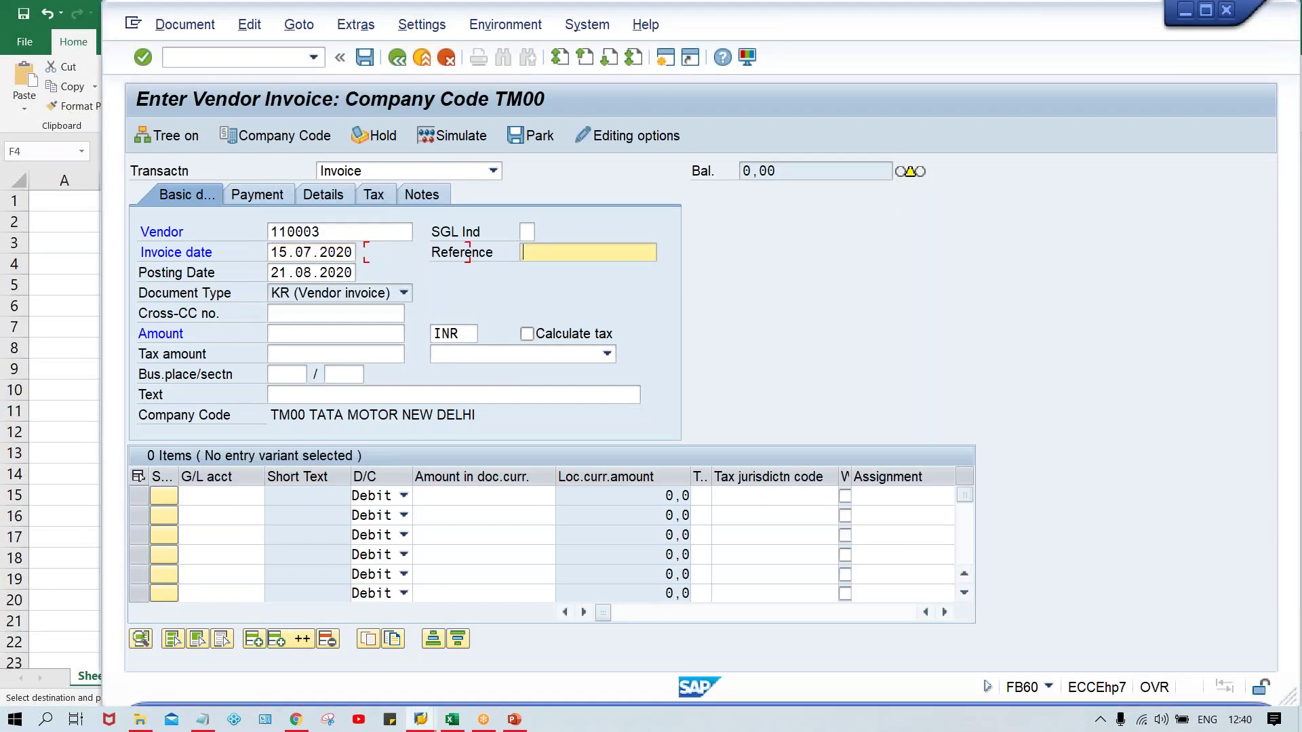
pyautogui.press('Tab')
pyautogui.hotkey('ctrl', 'v')
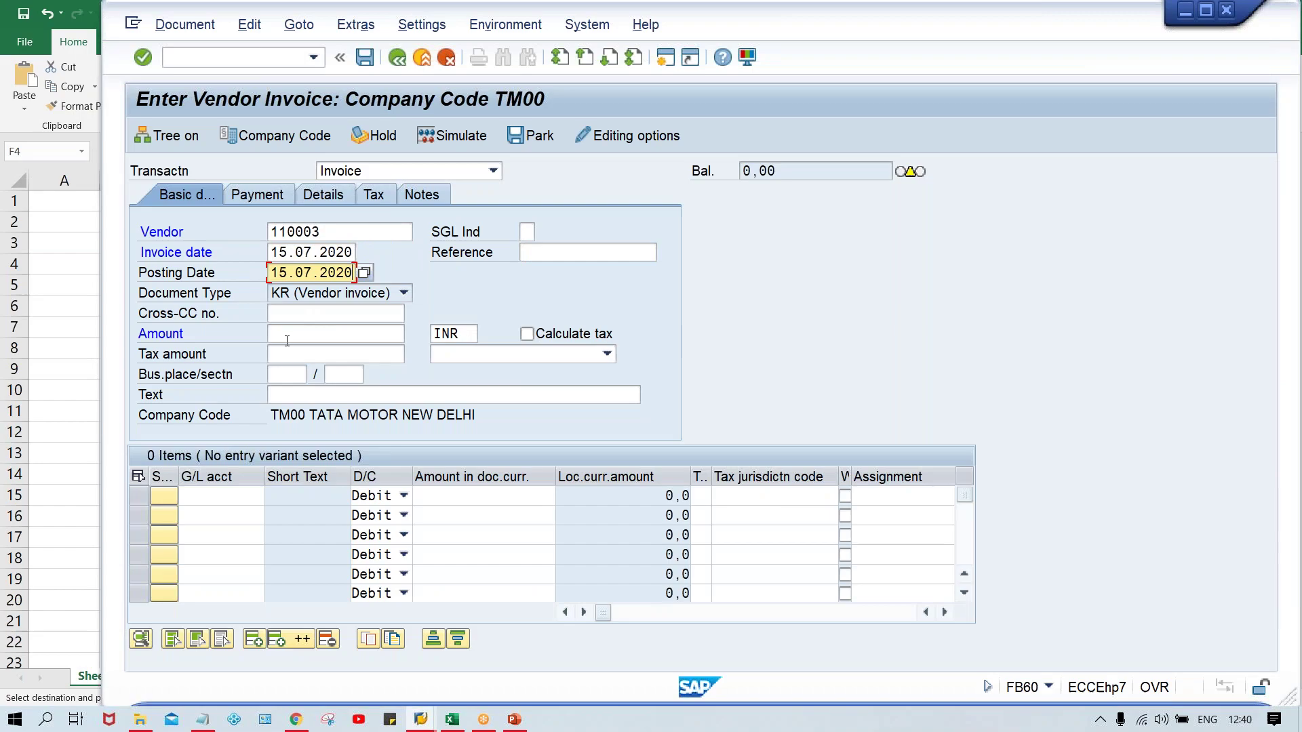
# Look up document 1 in the Excel sheet and set the vendor invoice amount to 4000.
pyautogui.click(288, 337)
pyautogui.hotkey('alt', 'Tab')
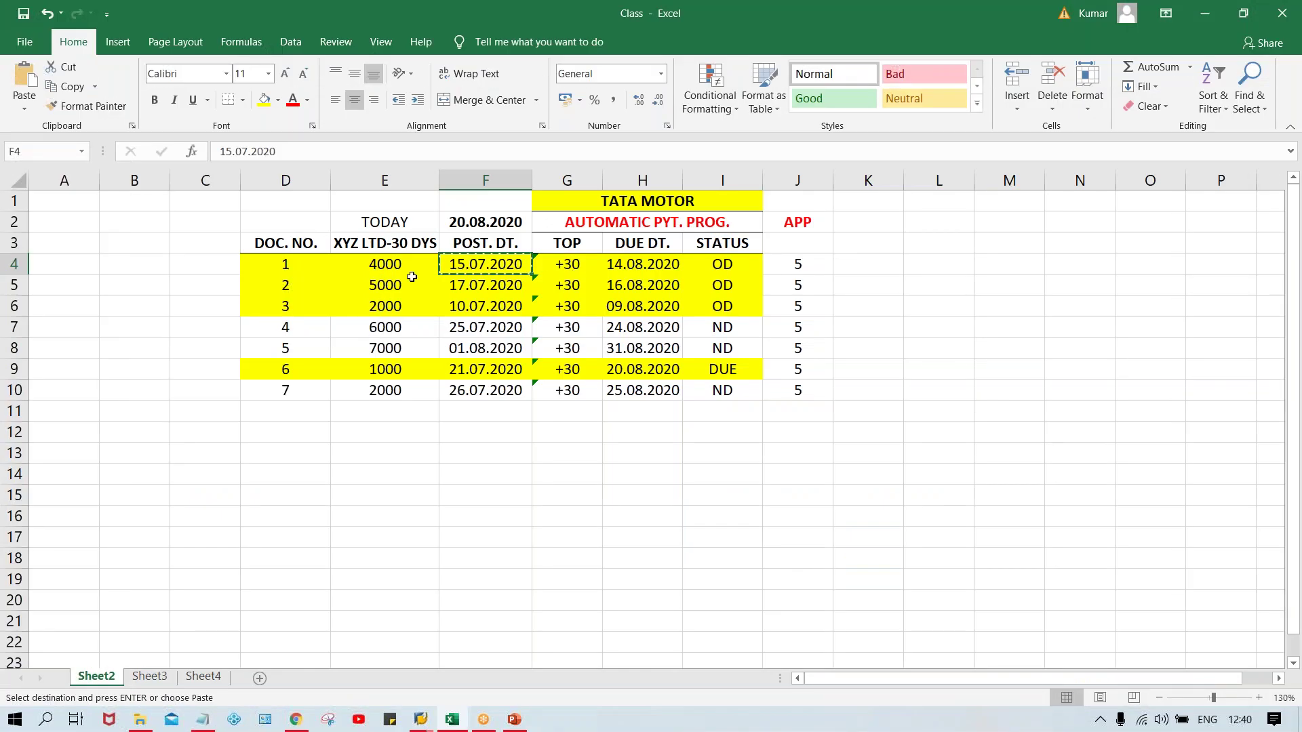
pyautogui.press('Left')
pyautogui.hotkey('ctrl', 'c')
pyautogui.hotkey('alt', 'Tab')
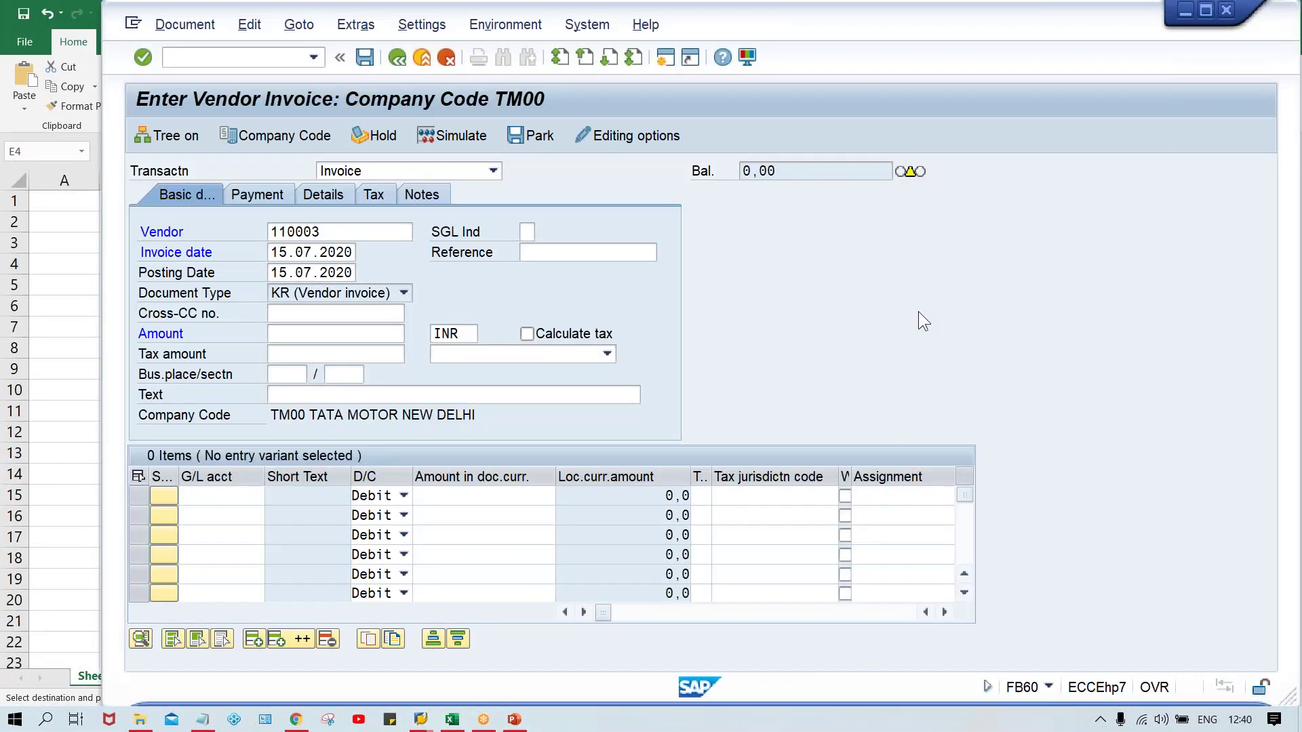
pyautogui.write('4000')
pyautogui.press('Return')
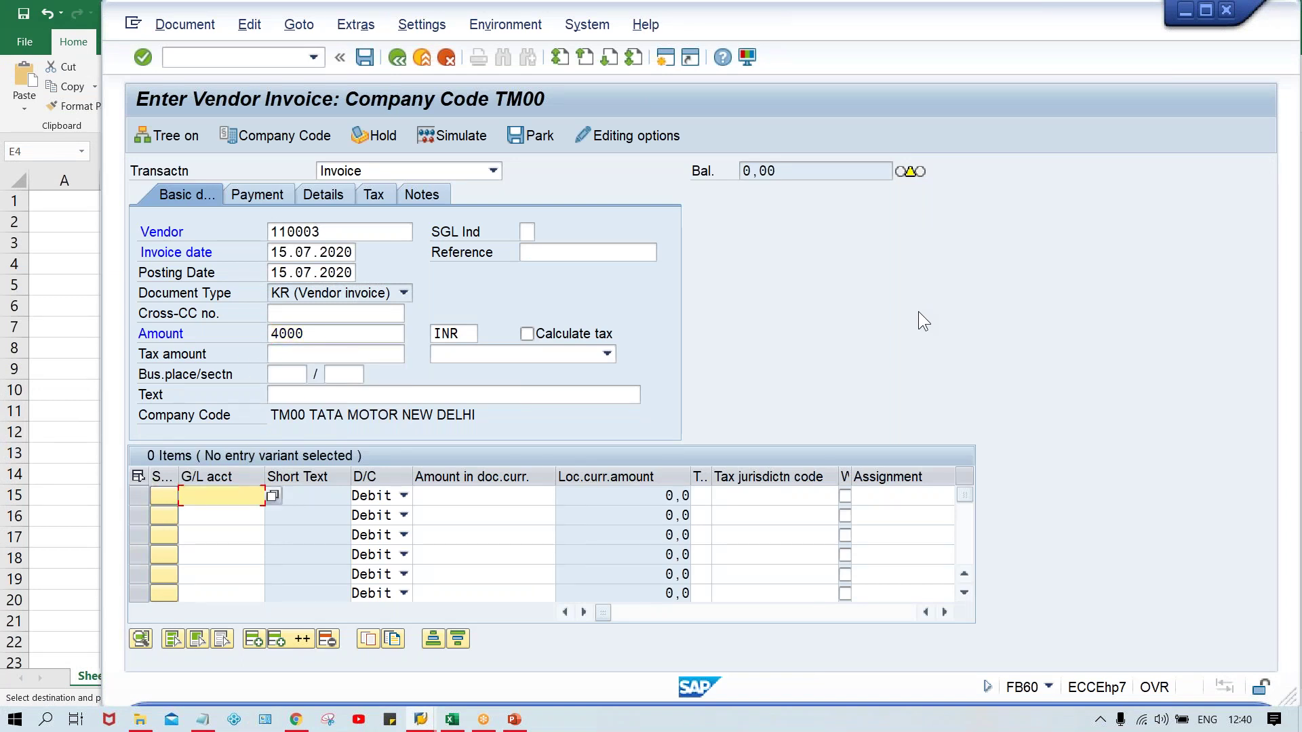
# Enter a debit line to G/L account 4000 for 4000 and confirm the period and due date warnings.
pyautogui.write('4000')
pyautogui.press('Tab')
pyautogui.press('Tab')
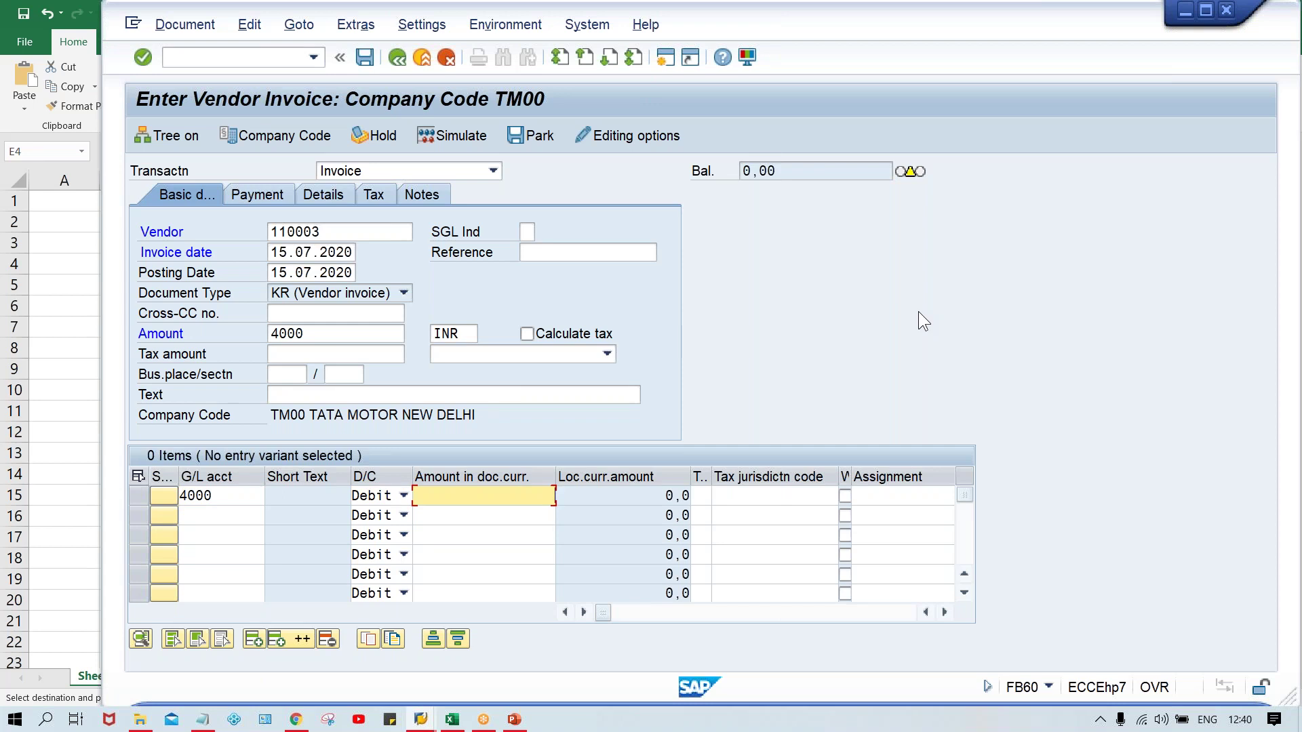
pyautogui.write('400')
pyautogui.press('Return')
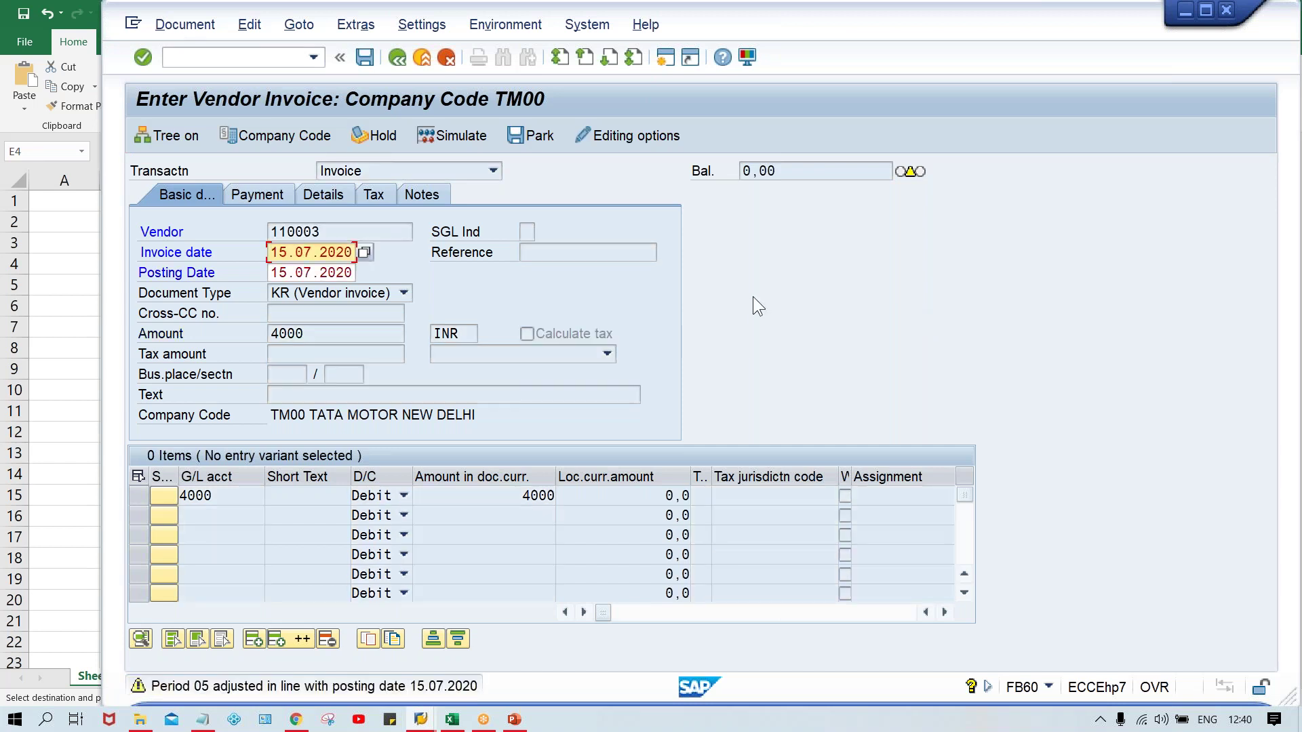
pyautogui.press('Return')
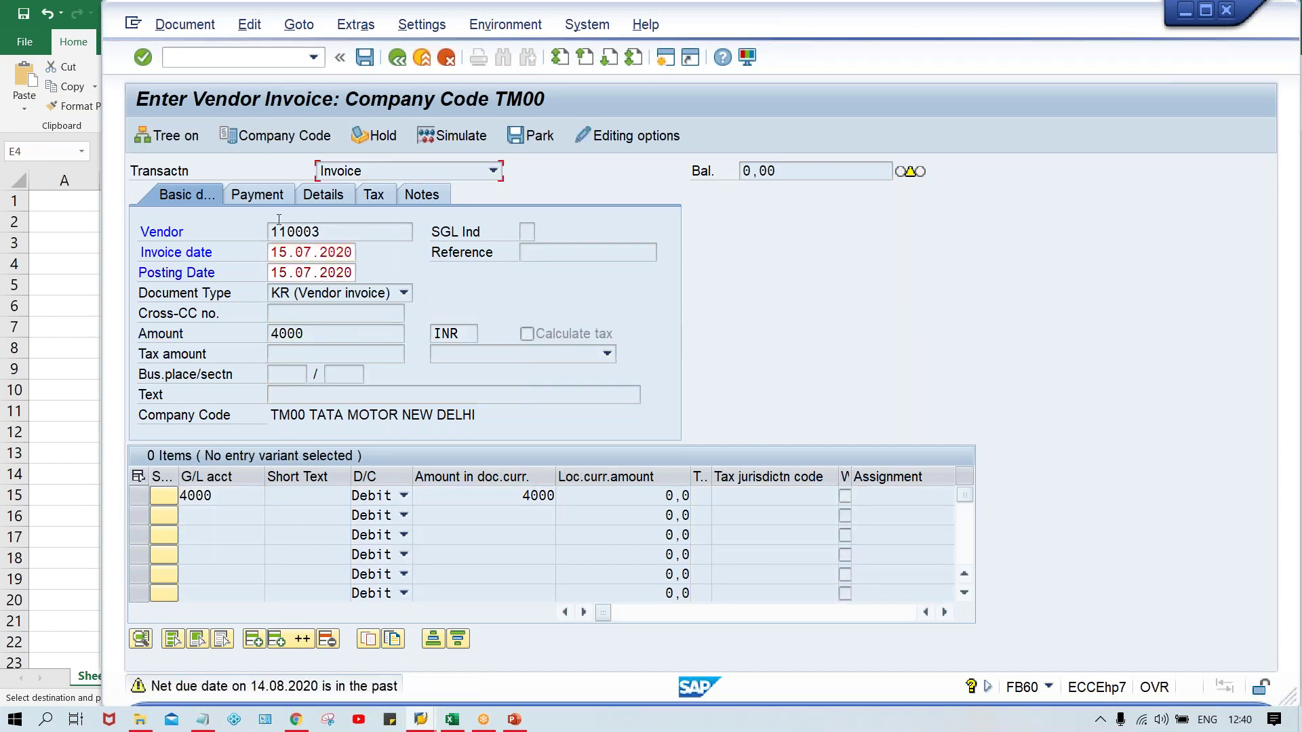
# Check the invoice's payment terms and due date against document 1's due date in Excel, and post the invoice in SAP.
pyautogui.click(246, 198)
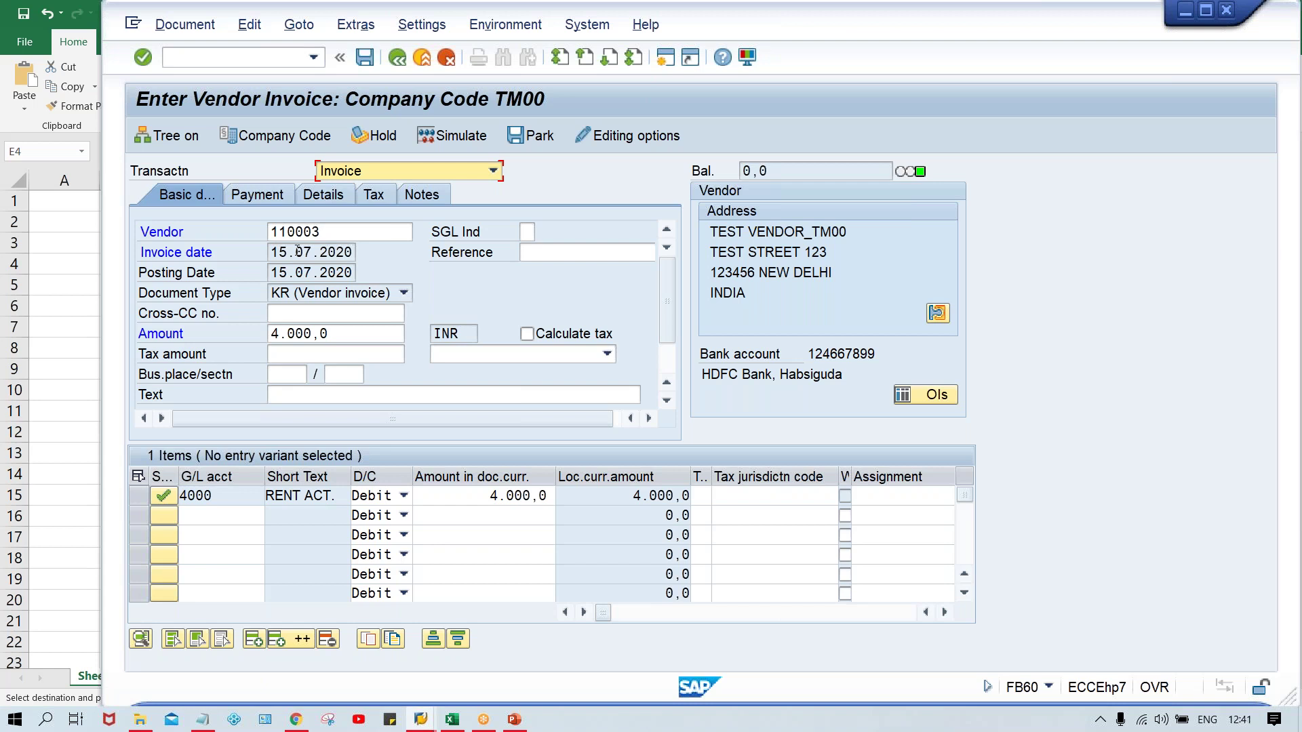
pyautogui.click(269, 198)
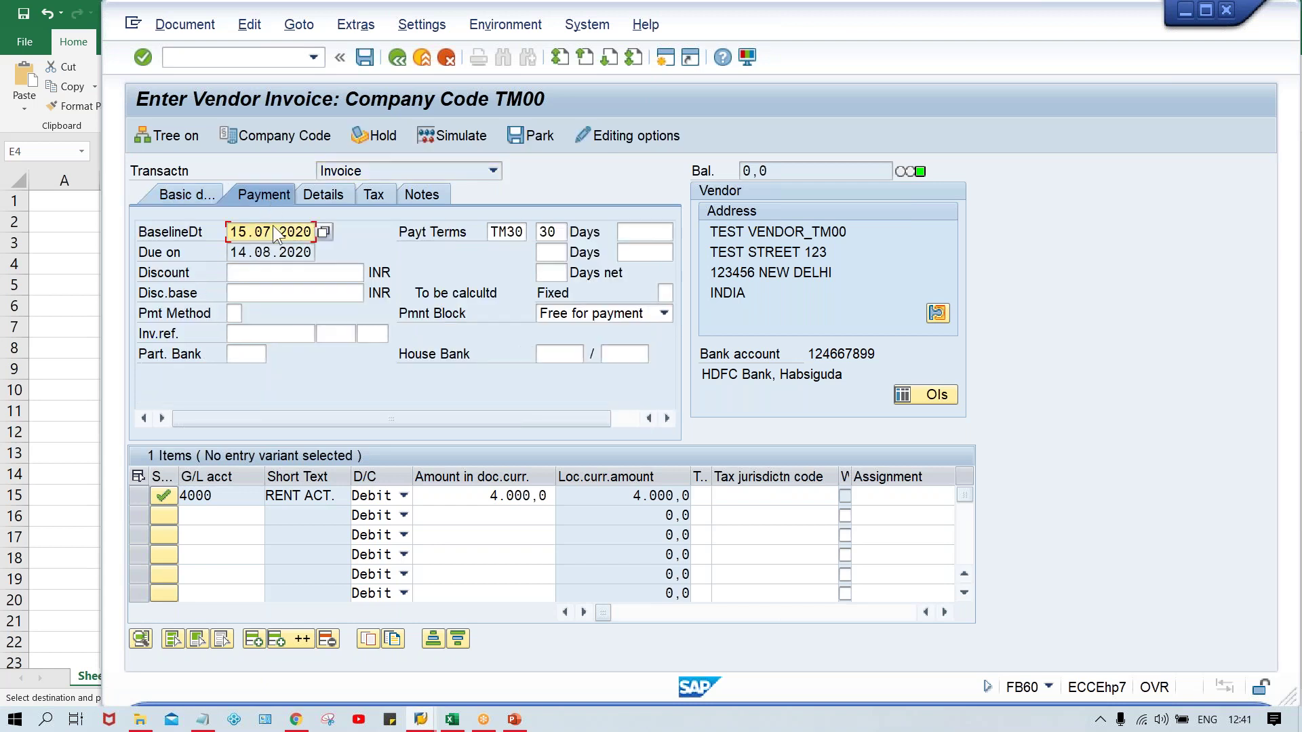
pyautogui.click(506, 232)
pyautogui.press('Tab')
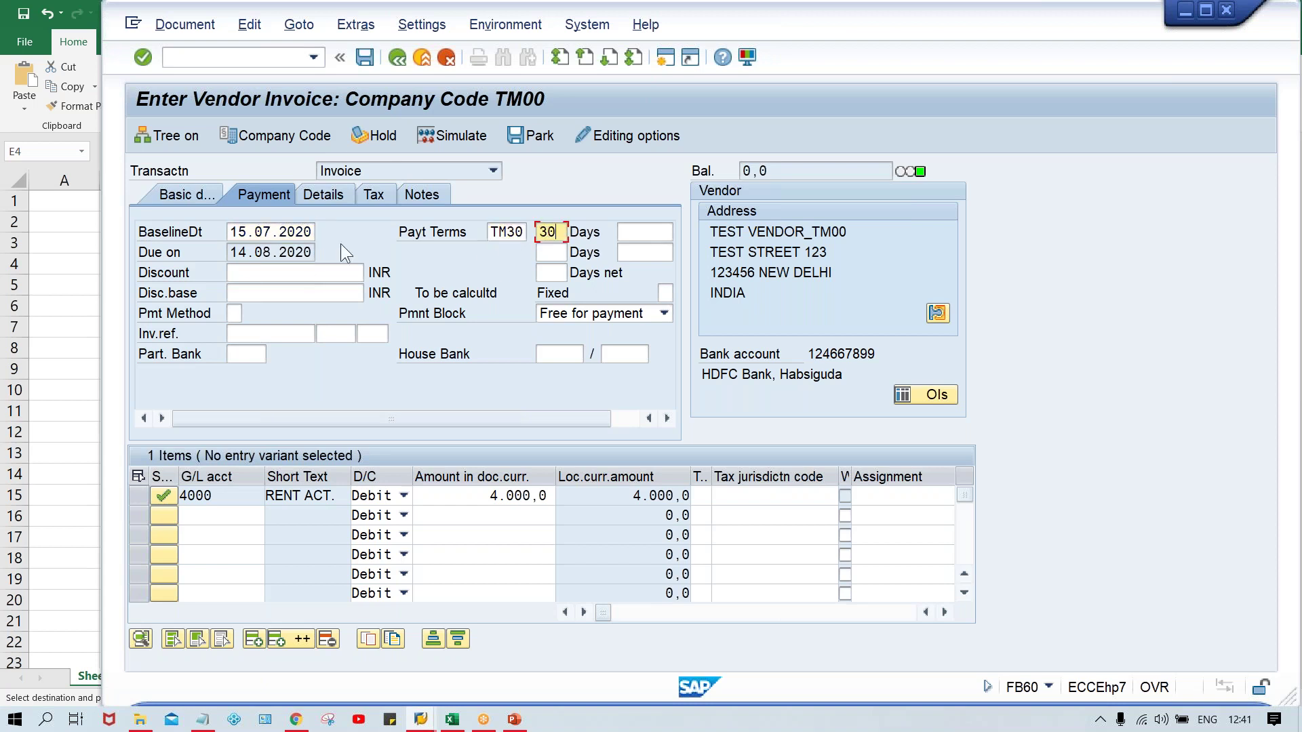
pyautogui.moveTo(232, 252); pyautogui.dragTo(338, 262)
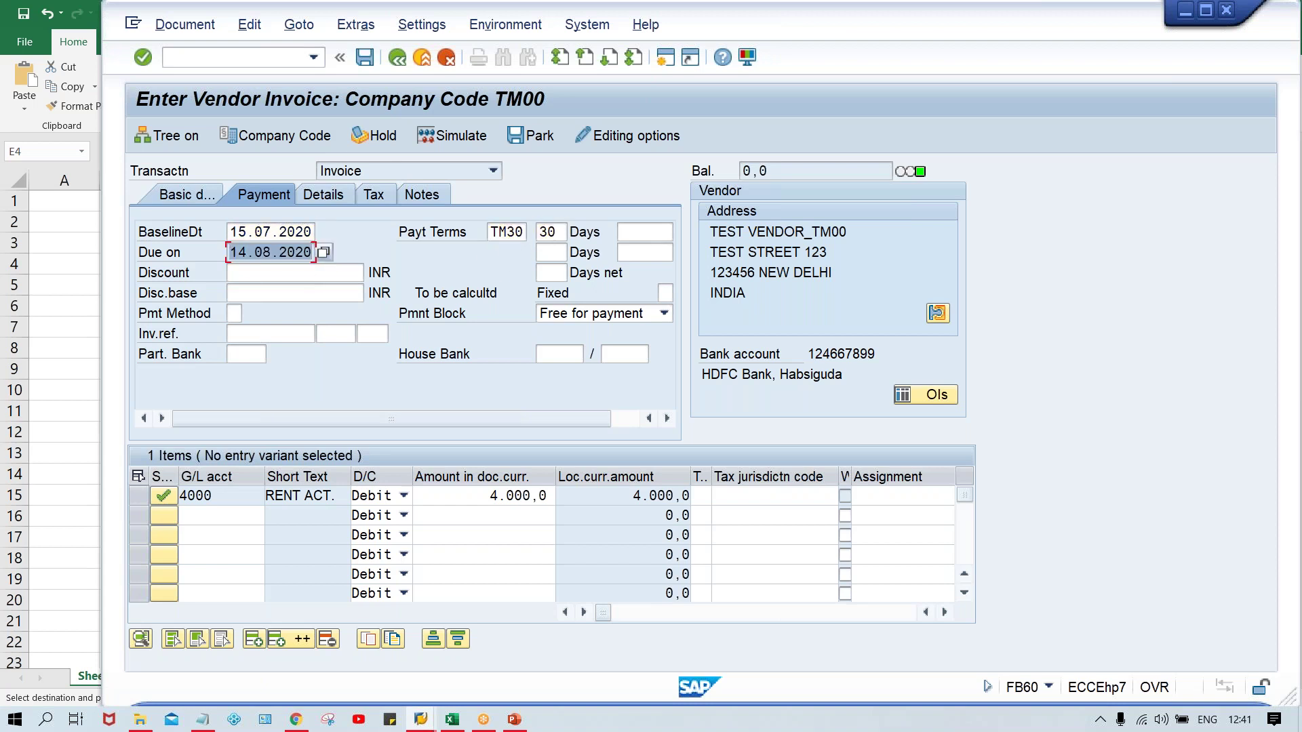
pyautogui.hotkey('alt', 'Tab')
pyautogui.click(646, 264)
pyautogui.hotkey('alt', 'Tab')
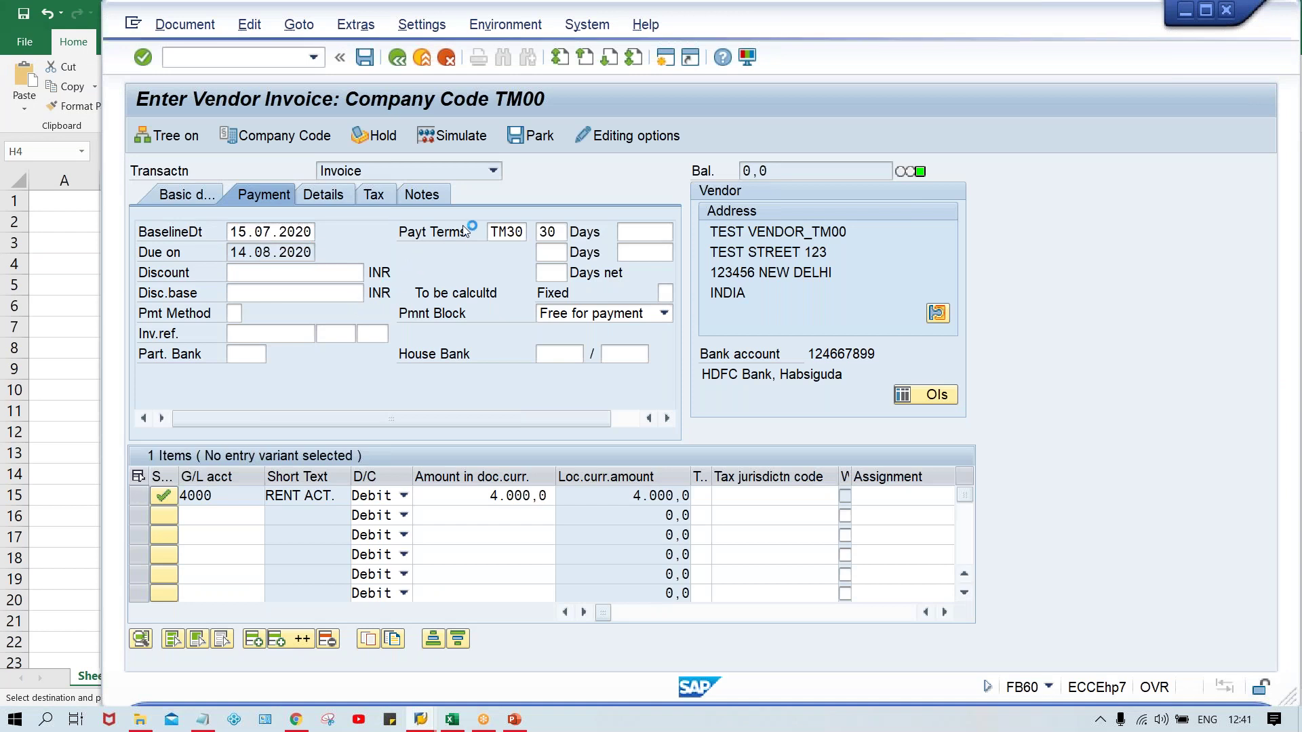
# Start the second invoice for the test vendor, copying posting date 17.07.2020 of document 2 from Excel into the invoice and posting dates.
pyautogui.click(450, 720)
pyautogui.click(486, 283)
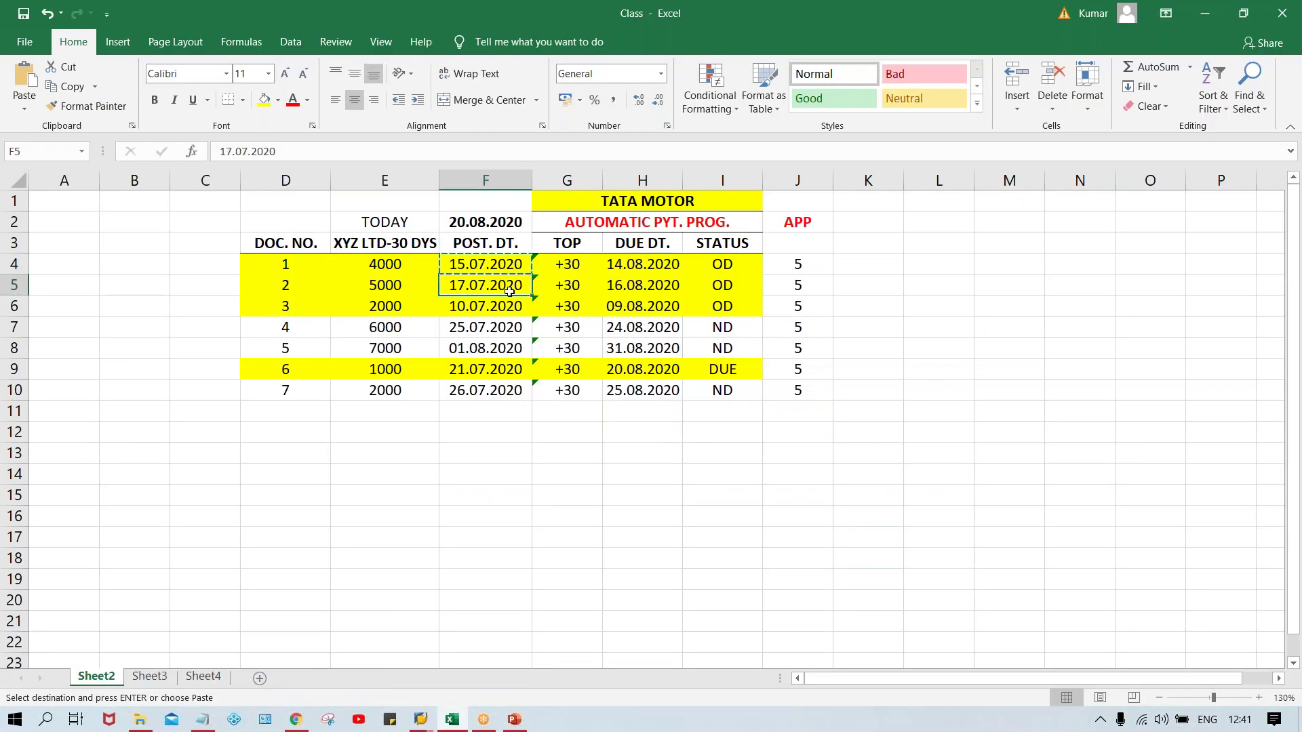
pyautogui.hotkey('ctrl', 'c')
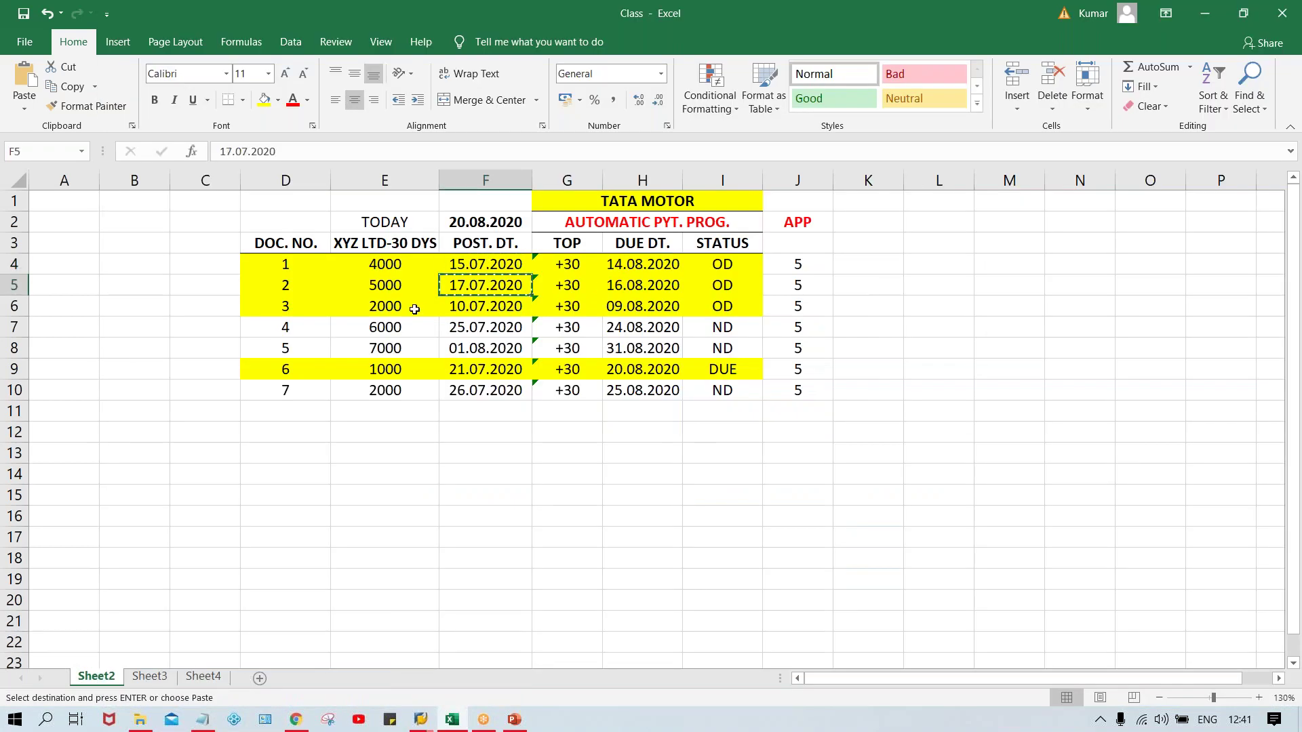
pyautogui.hotkey('alt', 'Tab')
pyautogui.click(305, 234)
pyautogui.click(325, 248)
pyautogui.click(318, 253)
pyautogui.hotkey('ctrl', 'v')
pyautogui.press('Tab')
pyautogui.hotkey('ctrl', 'v')
# Set the invoice amount to 5000, enter a matching debit line to G/L account 4000, and confirm the entries.
pyautogui.click(279, 339)
pyautogui.write('5000')
pyautogui.press('Return')
pyautogui.write('4000')
pyautogui.press('Tab')
pyautogui.press('Tab')
pyautogui.write('5000')
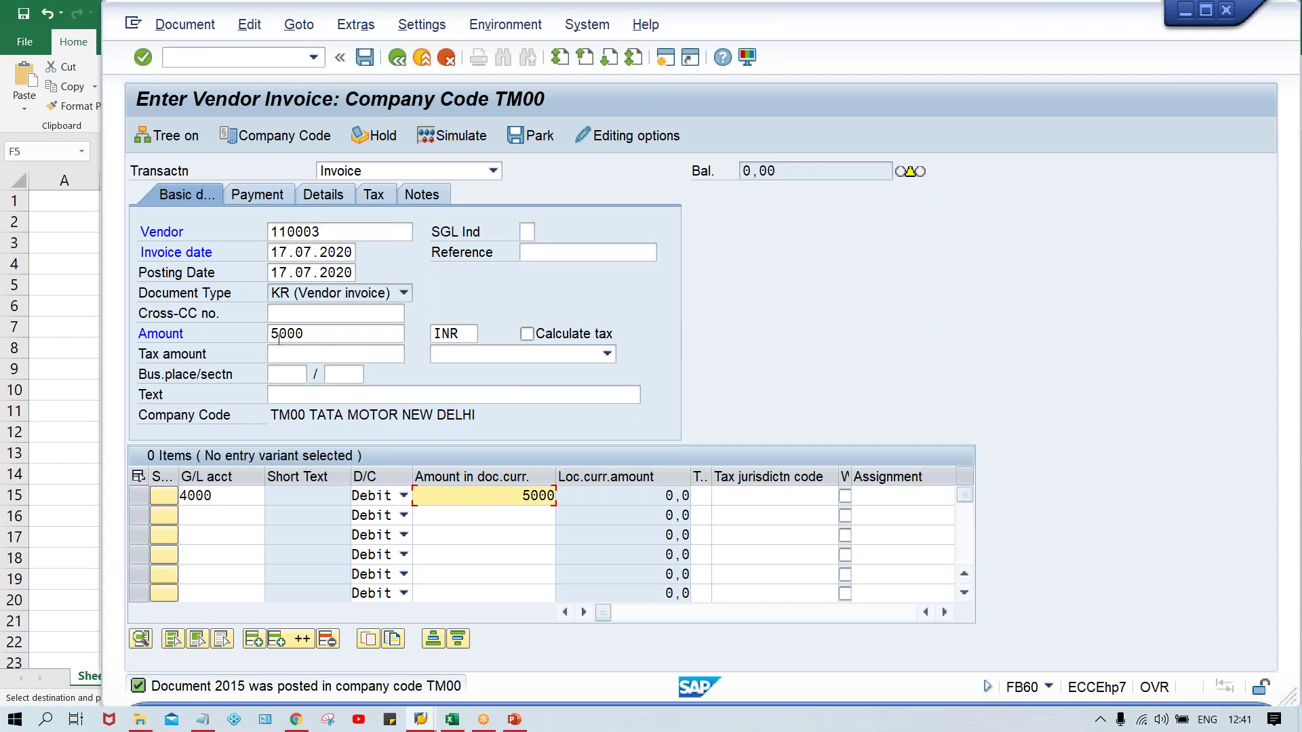
pyautogui.press('Return')
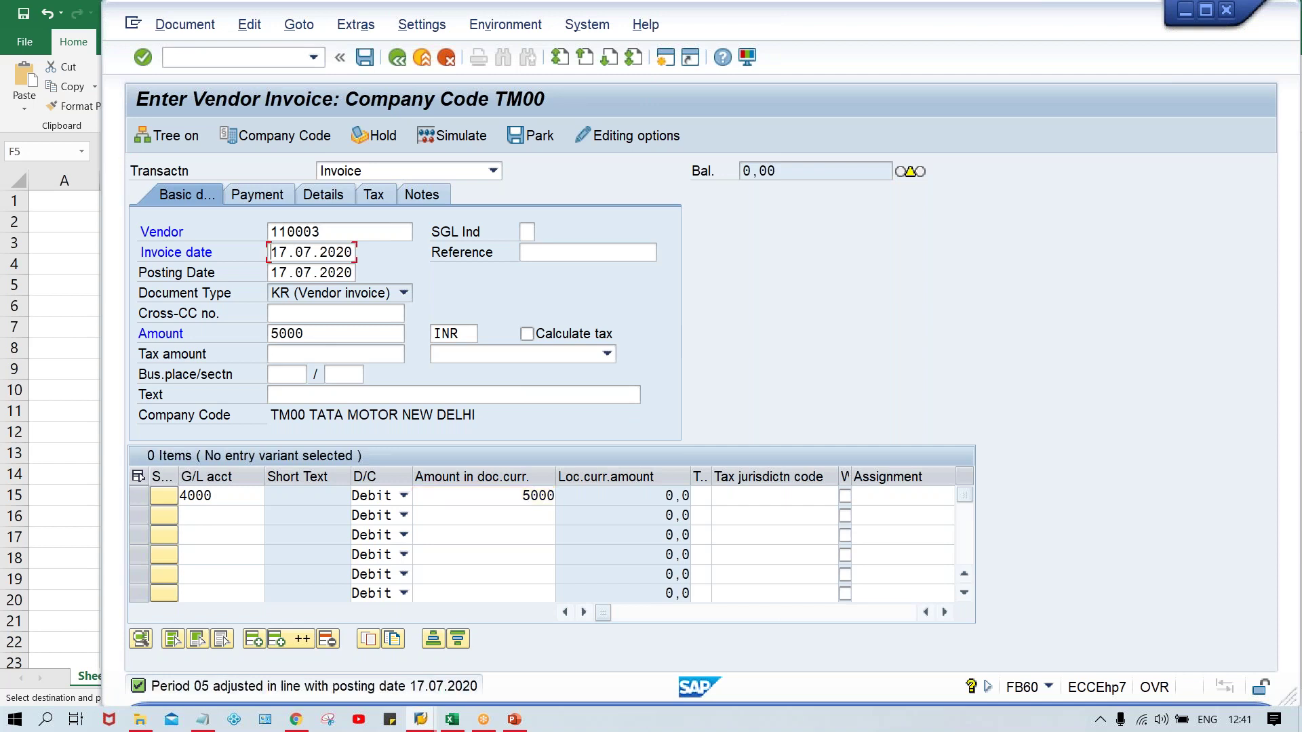
pyautogui.press('Return')
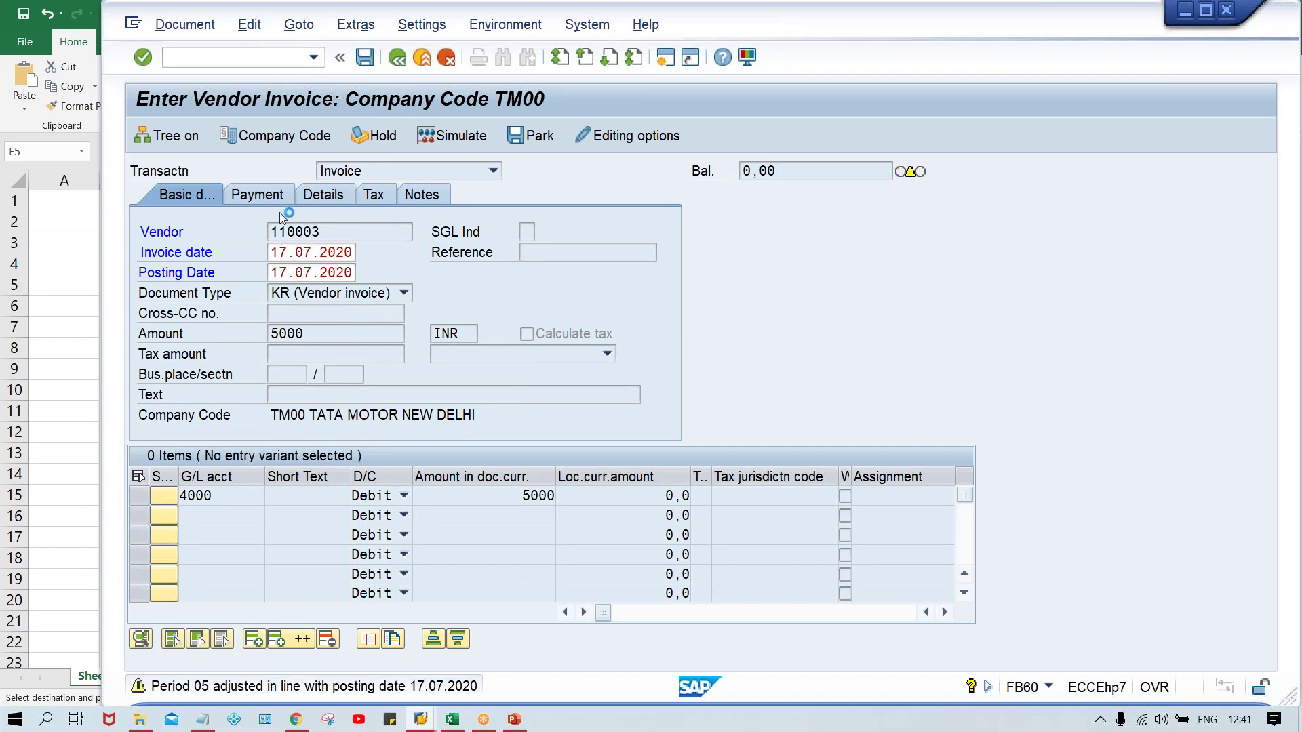
# Check document 2's due date in Excel, copy document 3's posting date 10.07.2020, and return to the SAP invoice.
pyautogui.hotkey('alt', 'Tab')
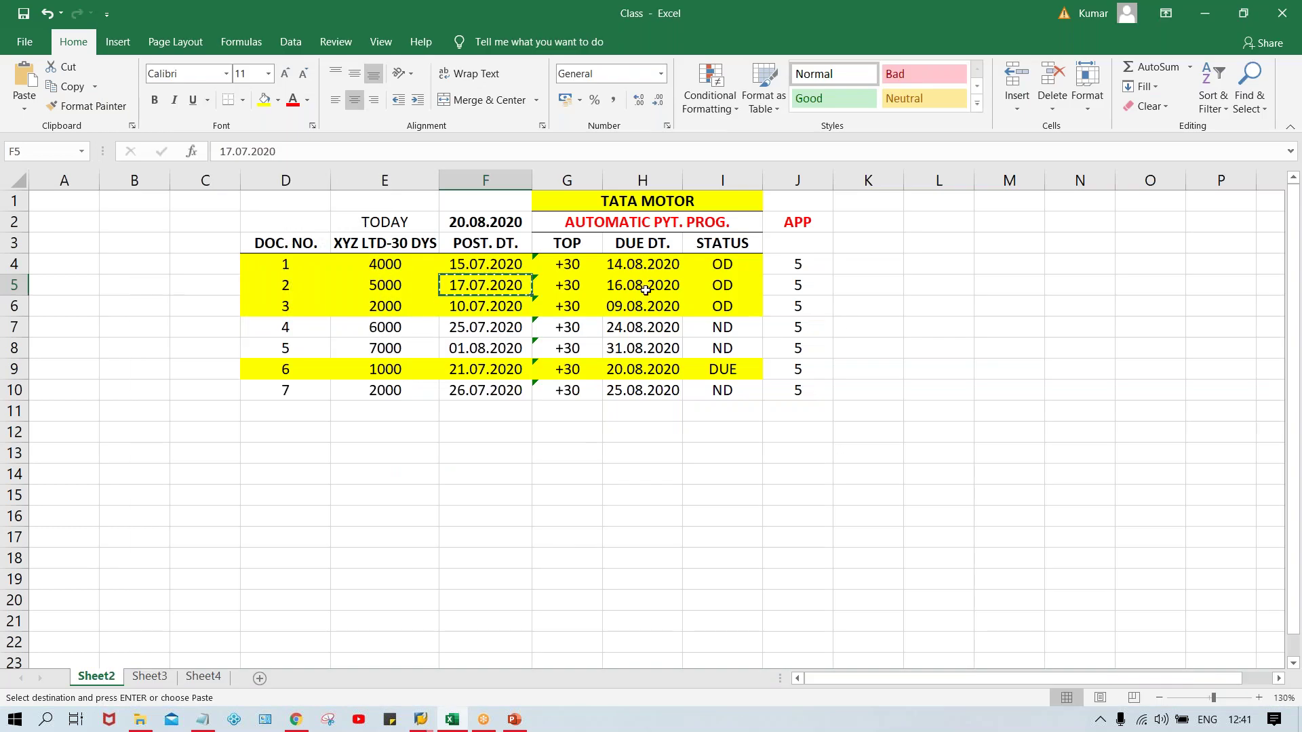
pyautogui.click(637, 285)
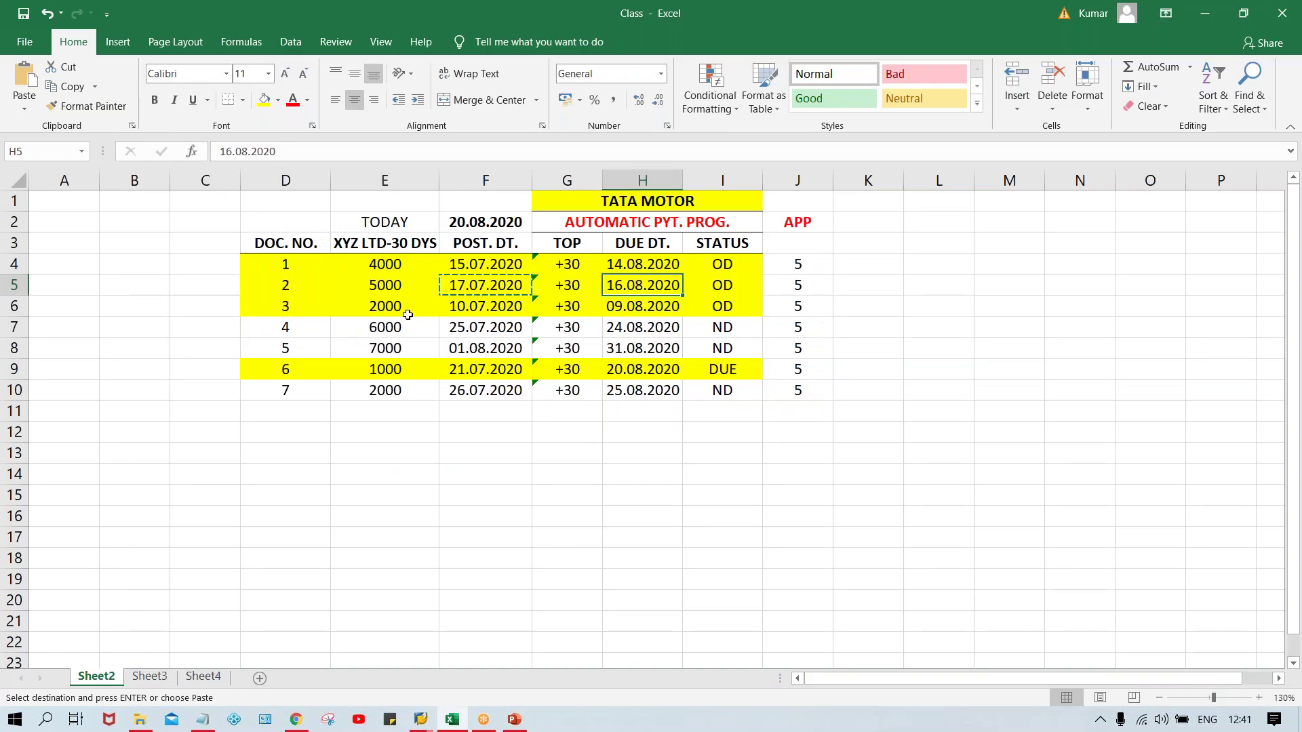
pyautogui.click(487, 309)
pyautogui.hotkey('ctrl', 'c')
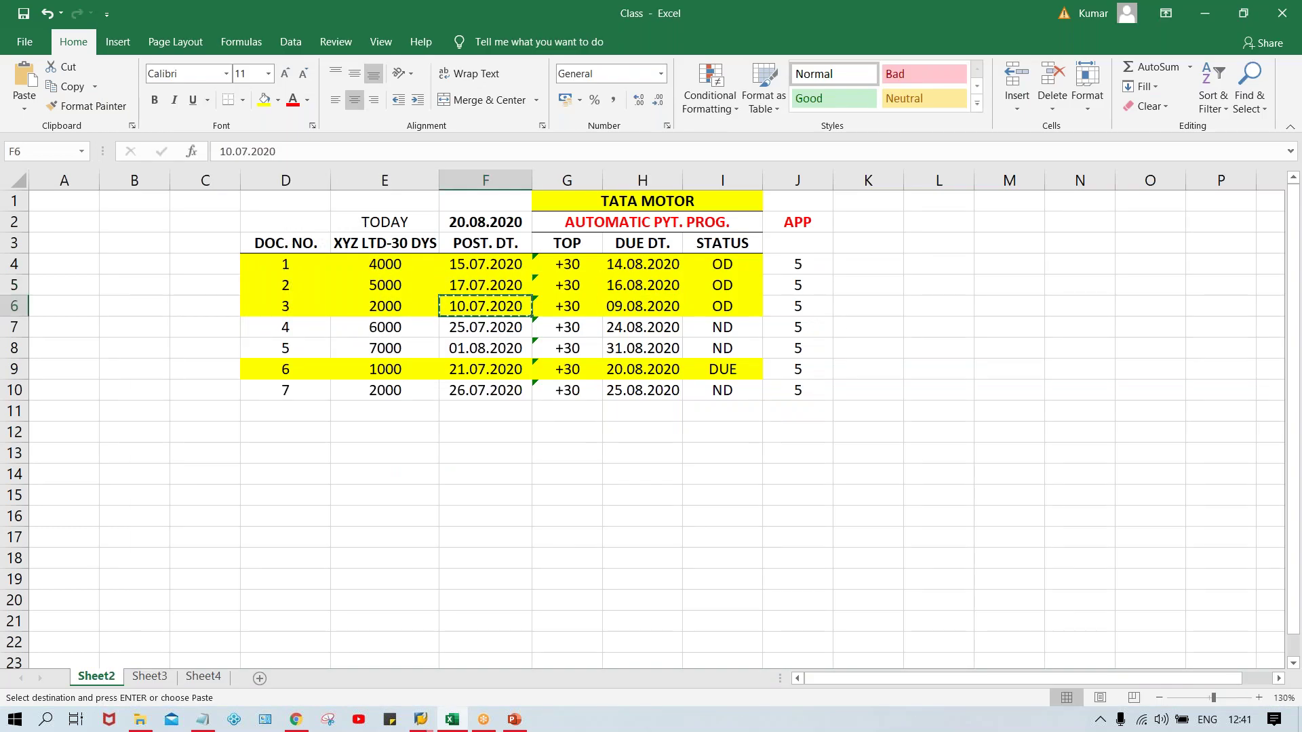
pyautogui.hotkey('alt', 'Tab')
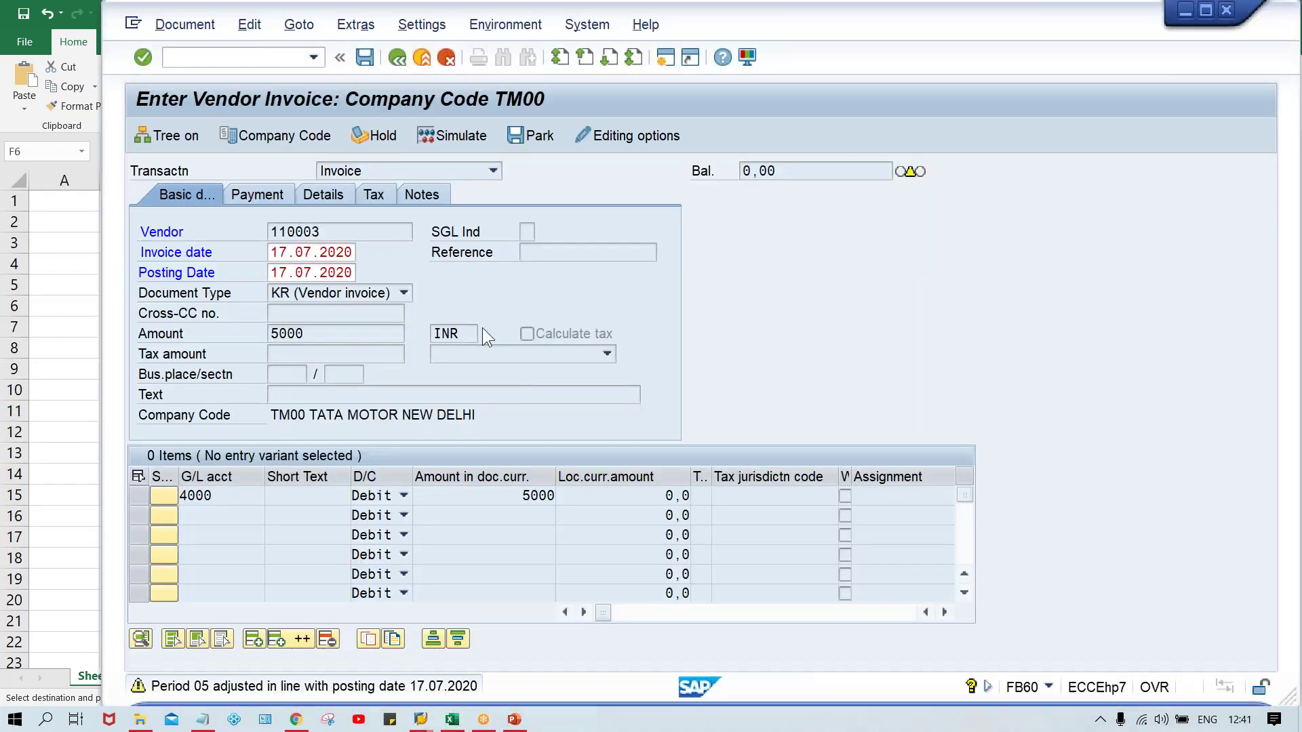
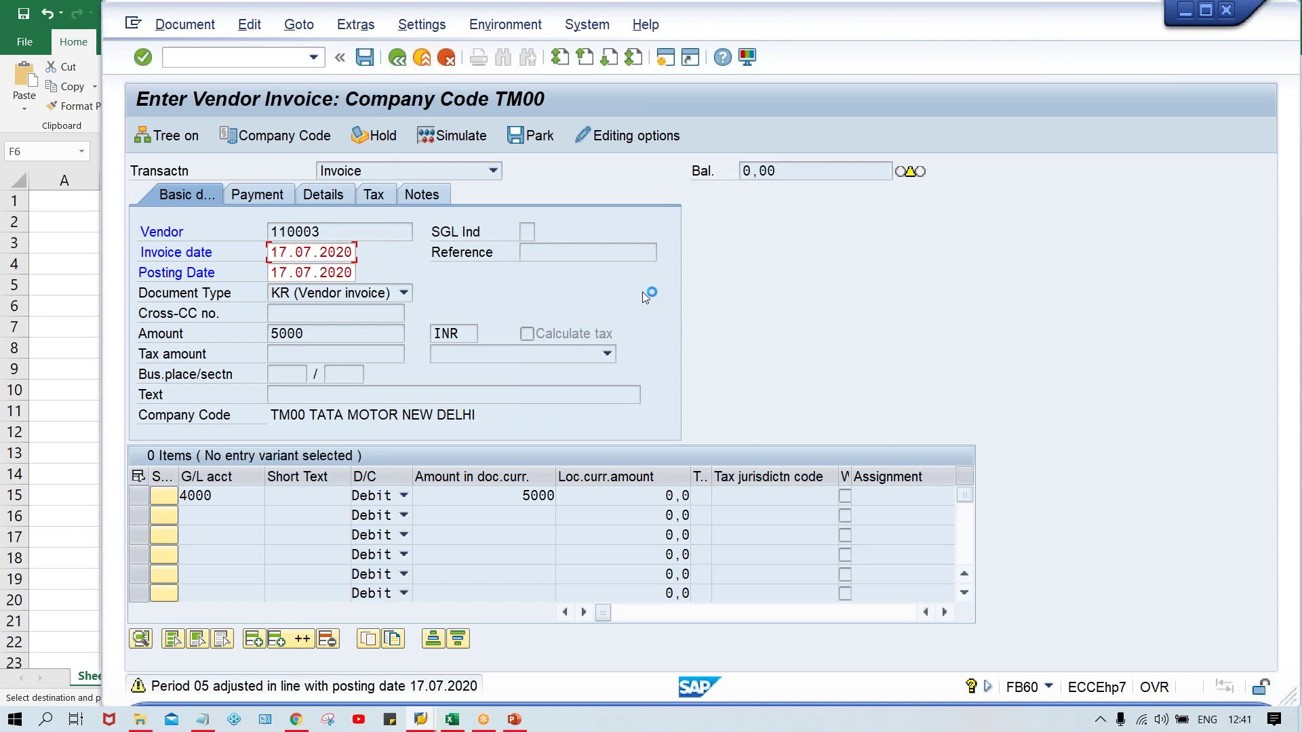
# Open an additional SAP session and move its window aside.
pyautogui.click(133, 25)
pyautogui.click(175, 203)
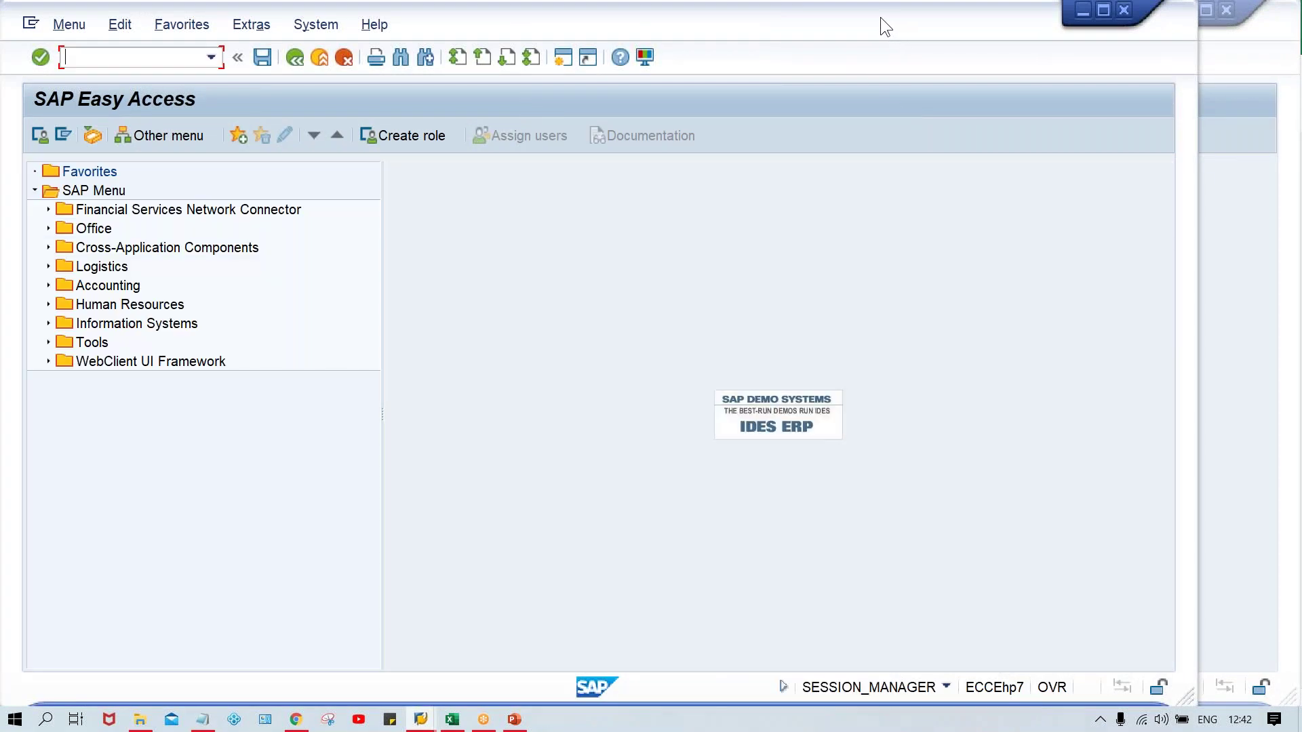
pyautogui.moveTo(890, 17); pyautogui.dragTo(989, 16)
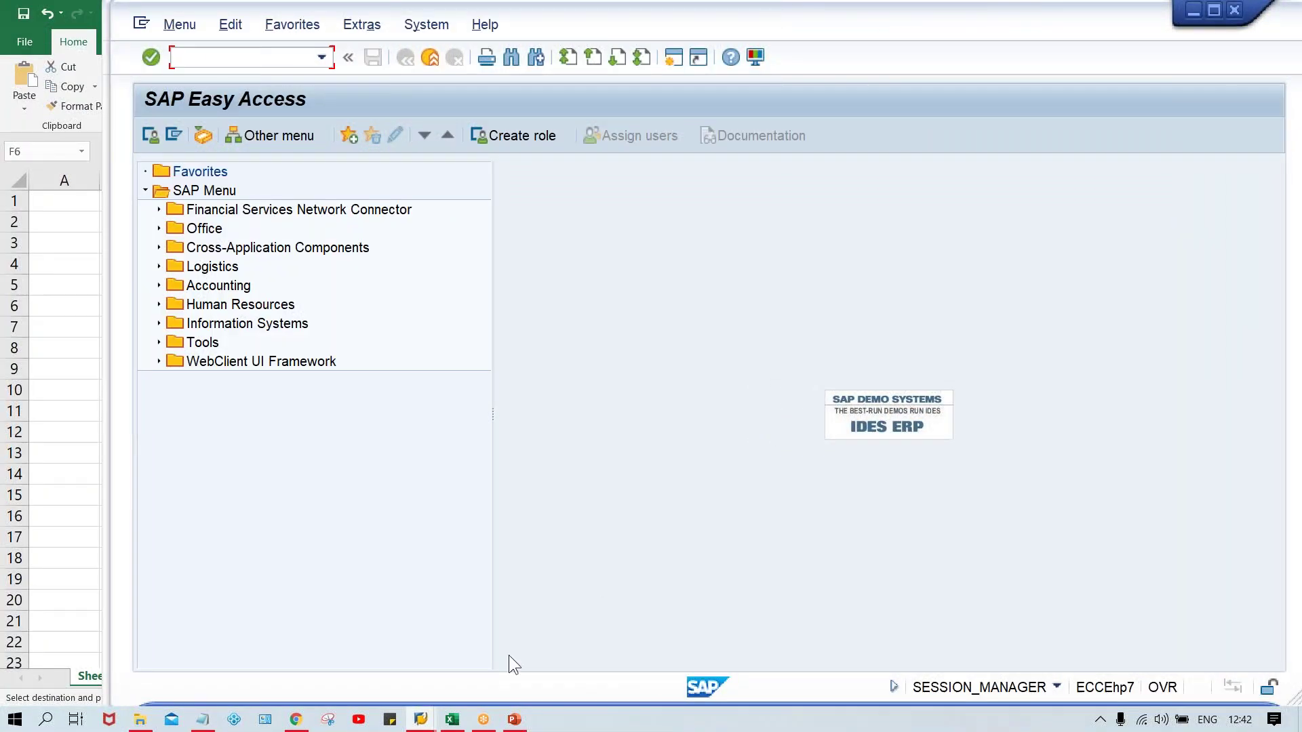
# Return to the 5000 vendor invoice dated 17.07.2020 and post it.
pyautogui.click(420, 718)
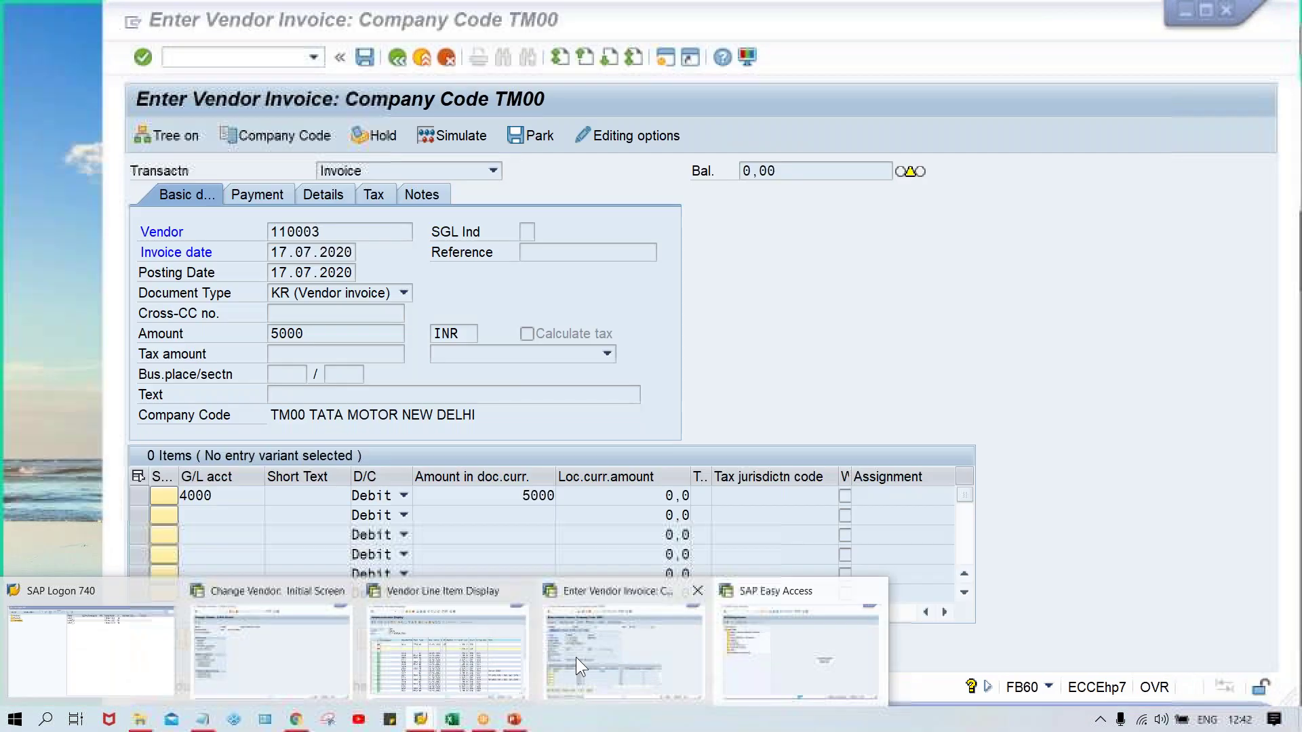
pyautogui.click(625, 654)
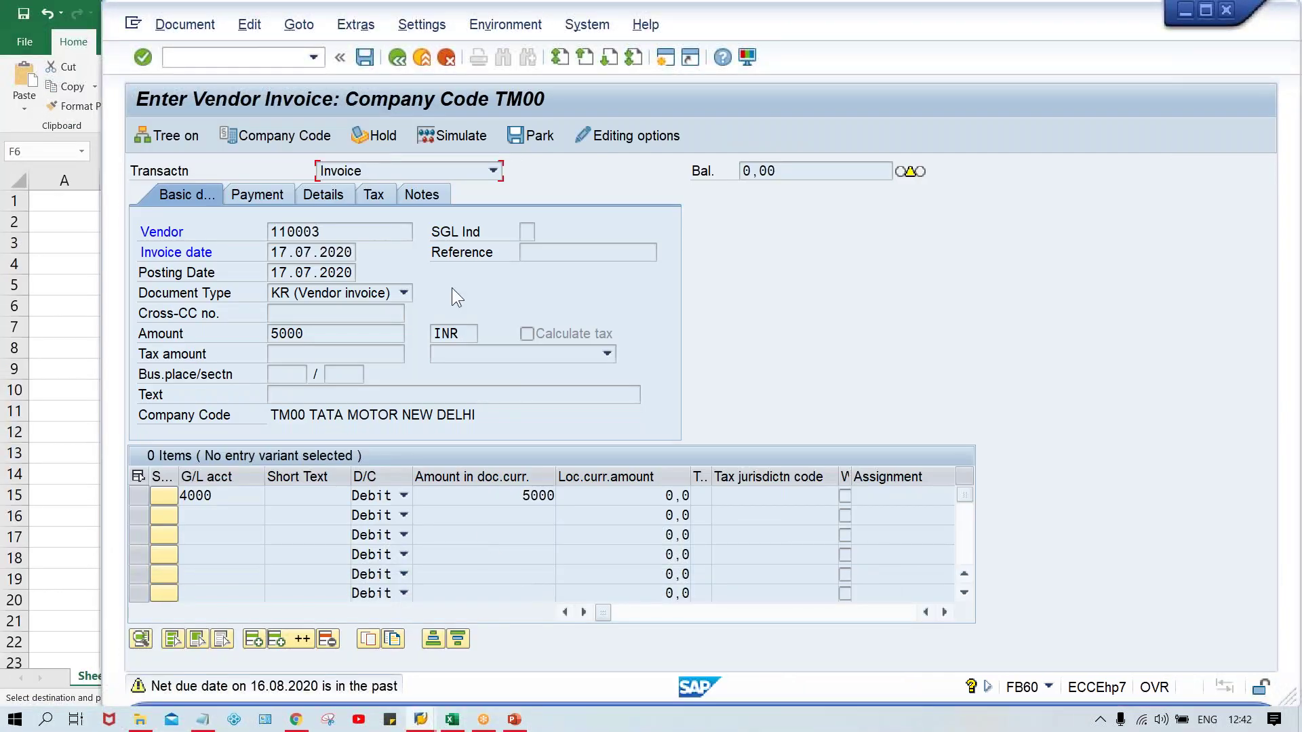
pyautogui.hotkey('ctrl', 's')
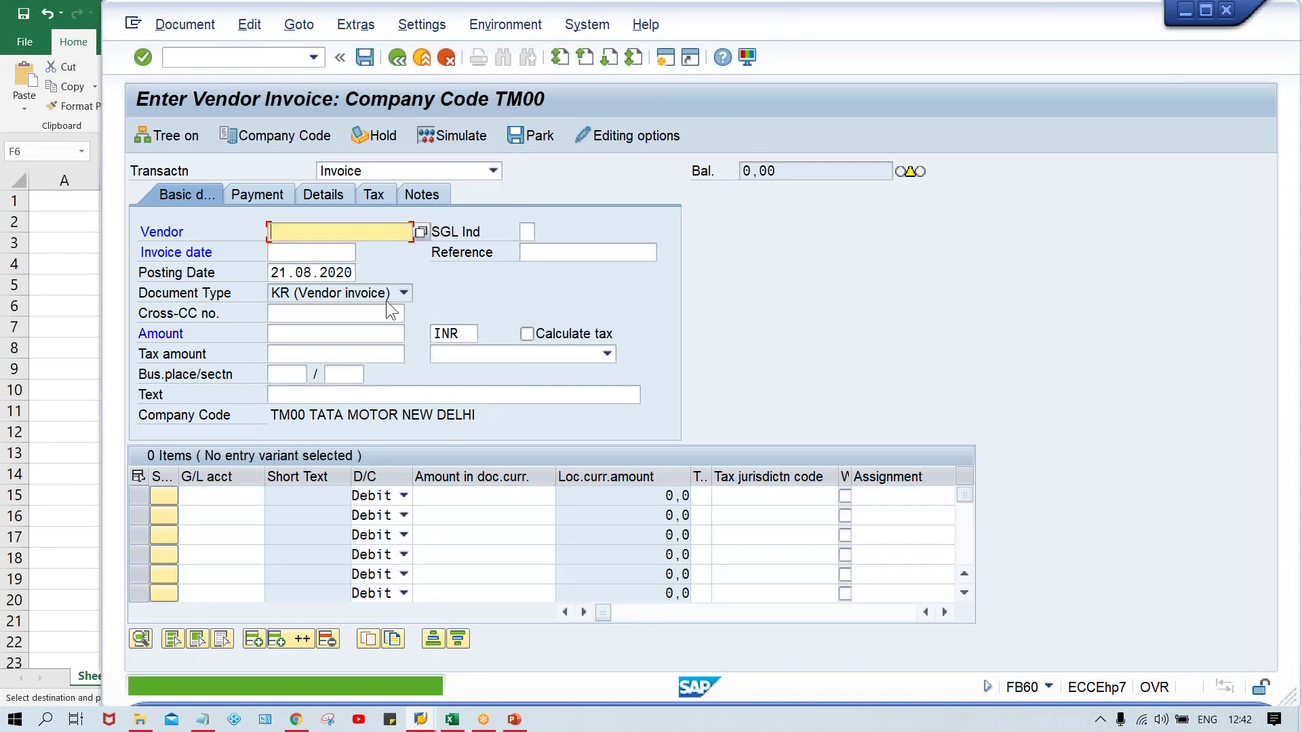
# Start document 3's invoice for the test vendor with invoice and posting dates 10.07.2020.
pyautogui.press('BackSpace')
pyautogui.click(329, 250)
pyautogui.click(325, 252)
pyautogui.write('10.07.2020')
pyautogui.press('Tab')
pyautogui.write('10.07.2020')
pyautogui.press('Return')
# Check document 3's amount in Excel and set the SAP invoice amount to 2000.
pyautogui.hotkey('alt', 'Tab')
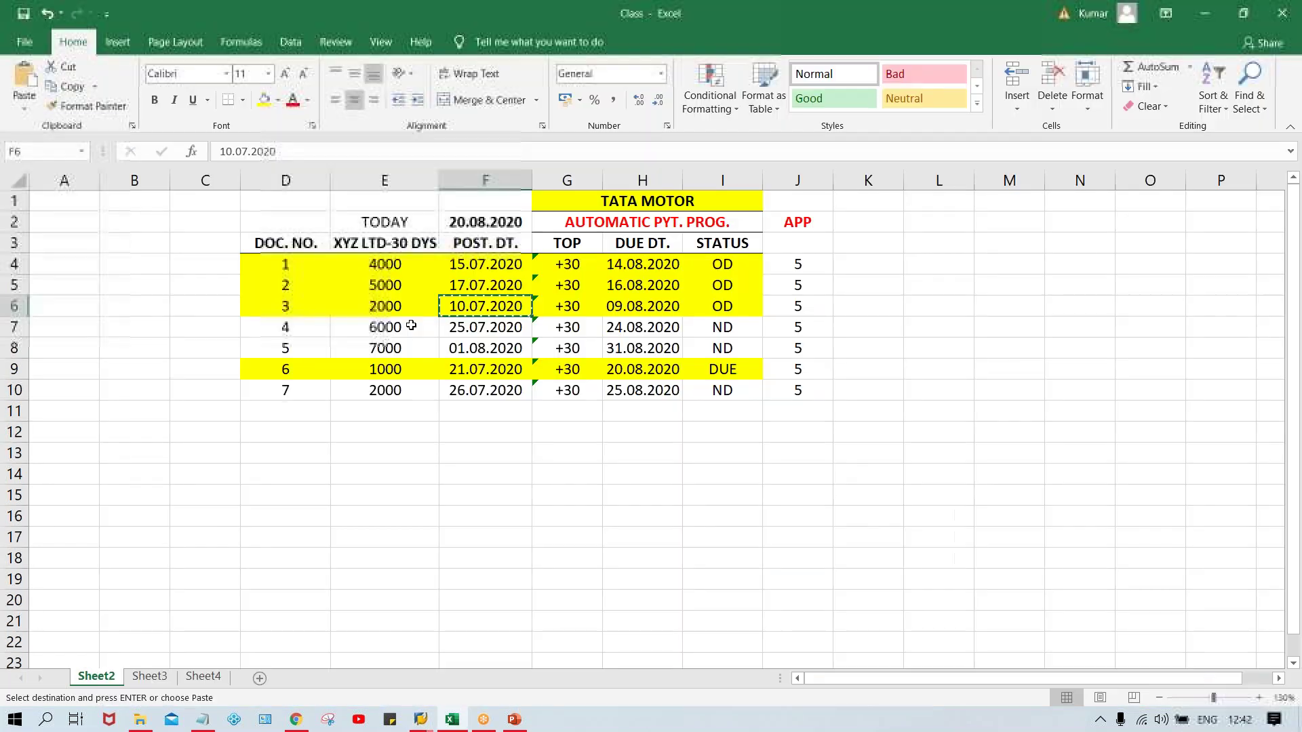
pyautogui.hotkey('alt', 'Tab')
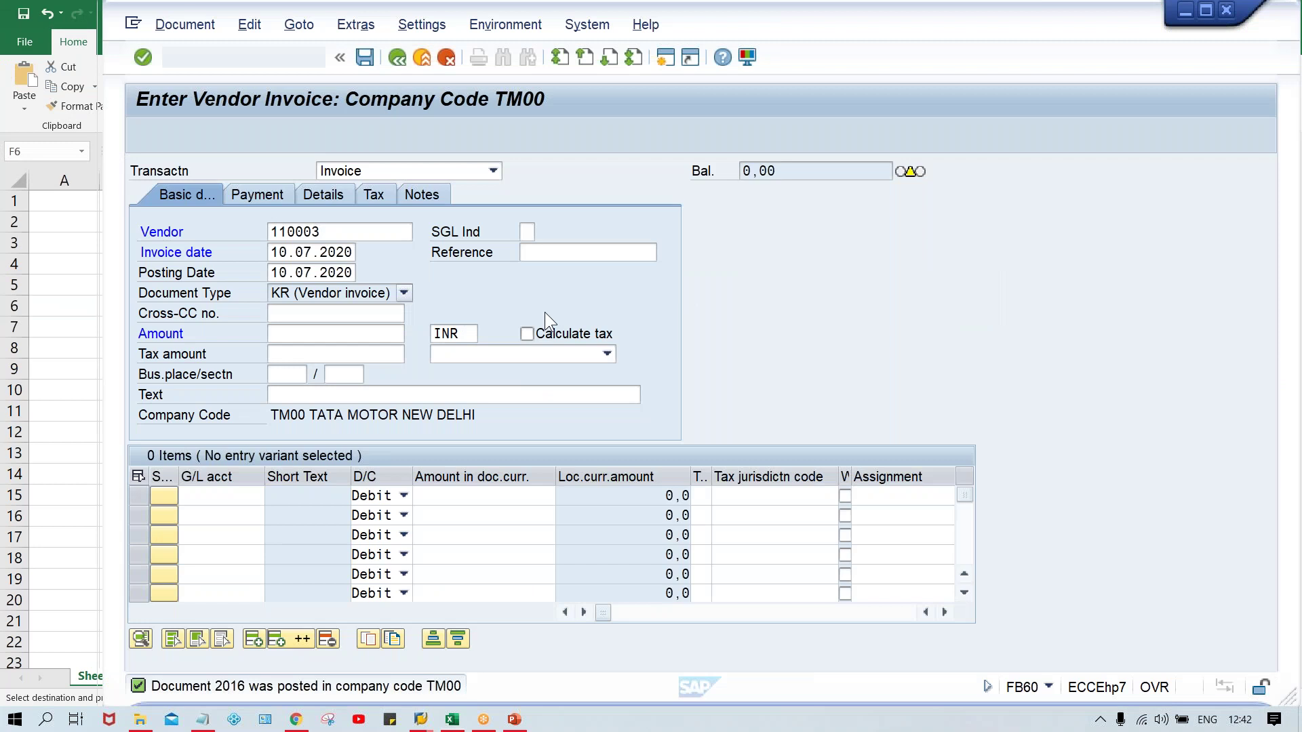
pyautogui.click(453, 333)
pyautogui.click(370, 332)
pyautogui.write('2000')
# Enter a debit line of 2000 to G/L account 4000, confirm the entries, and post the invoice.
pyautogui.click(221, 495)
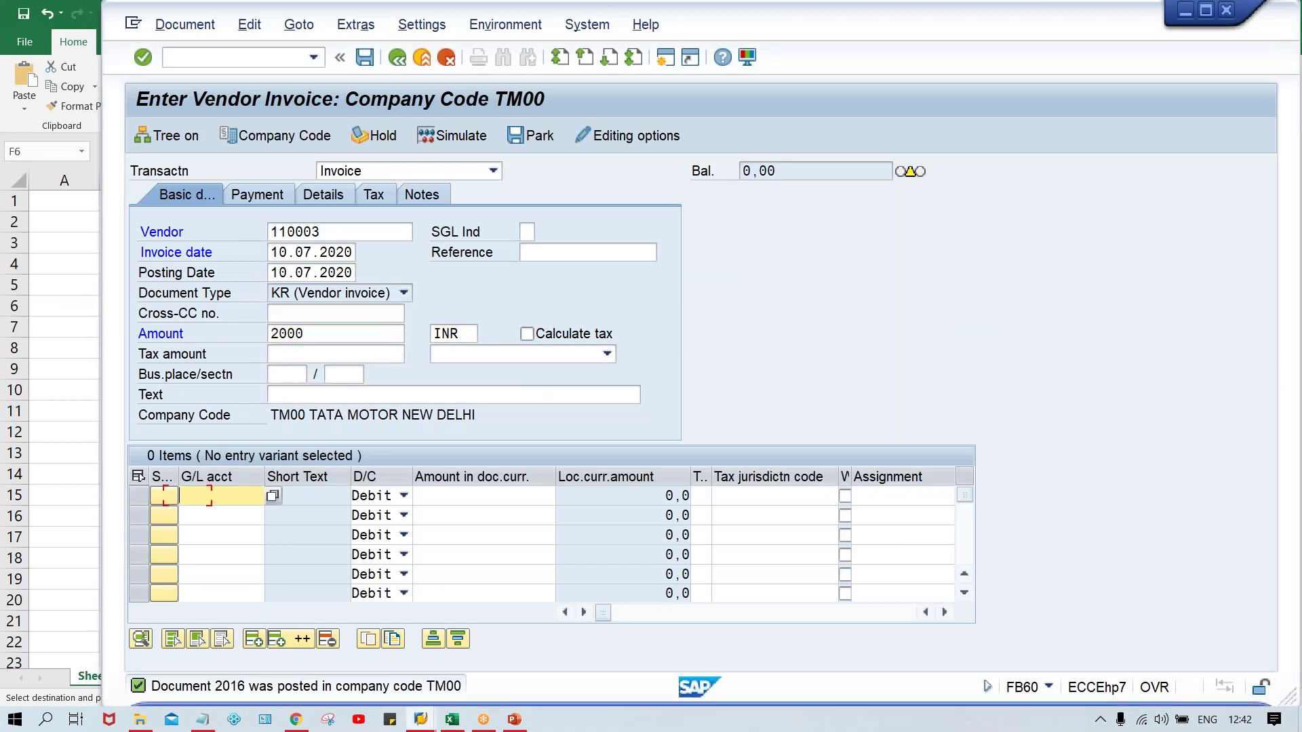
pyautogui.write('4')
pyautogui.press('Down')
pyautogui.press('Tab')
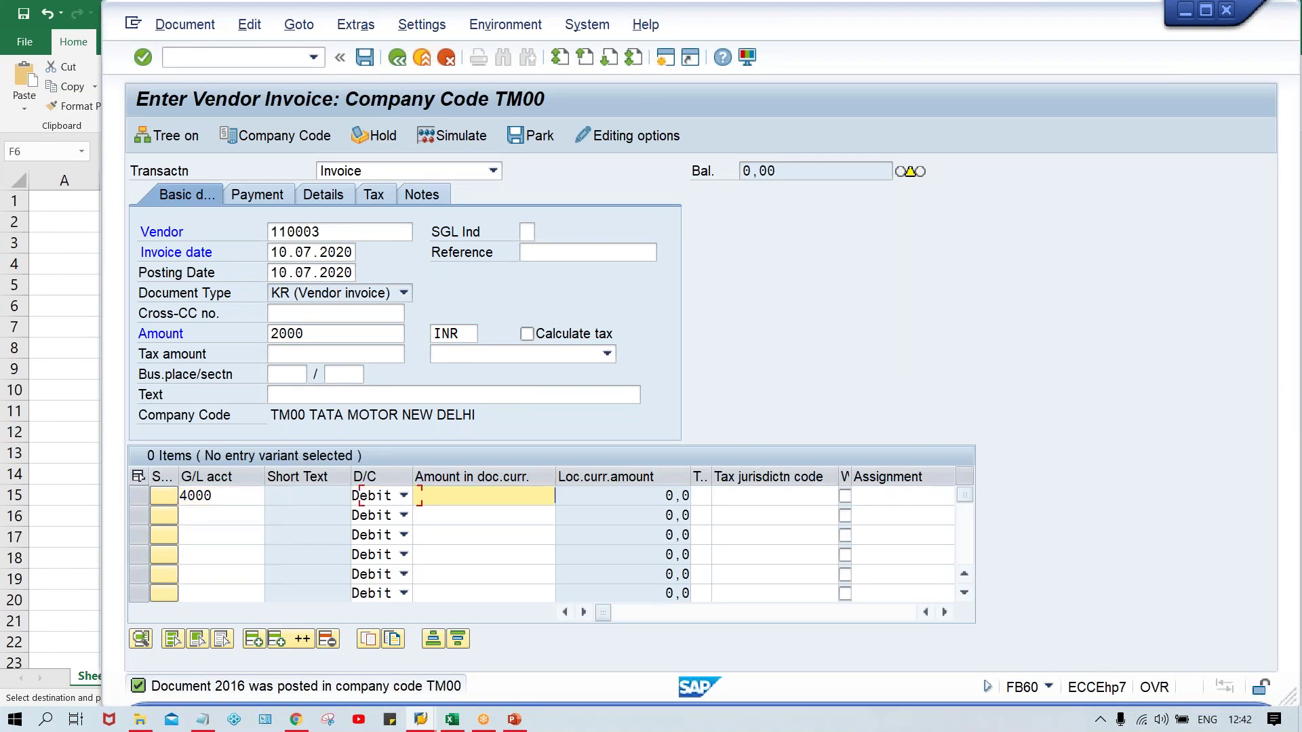
pyautogui.write('2000')
pyautogui.press('Return')
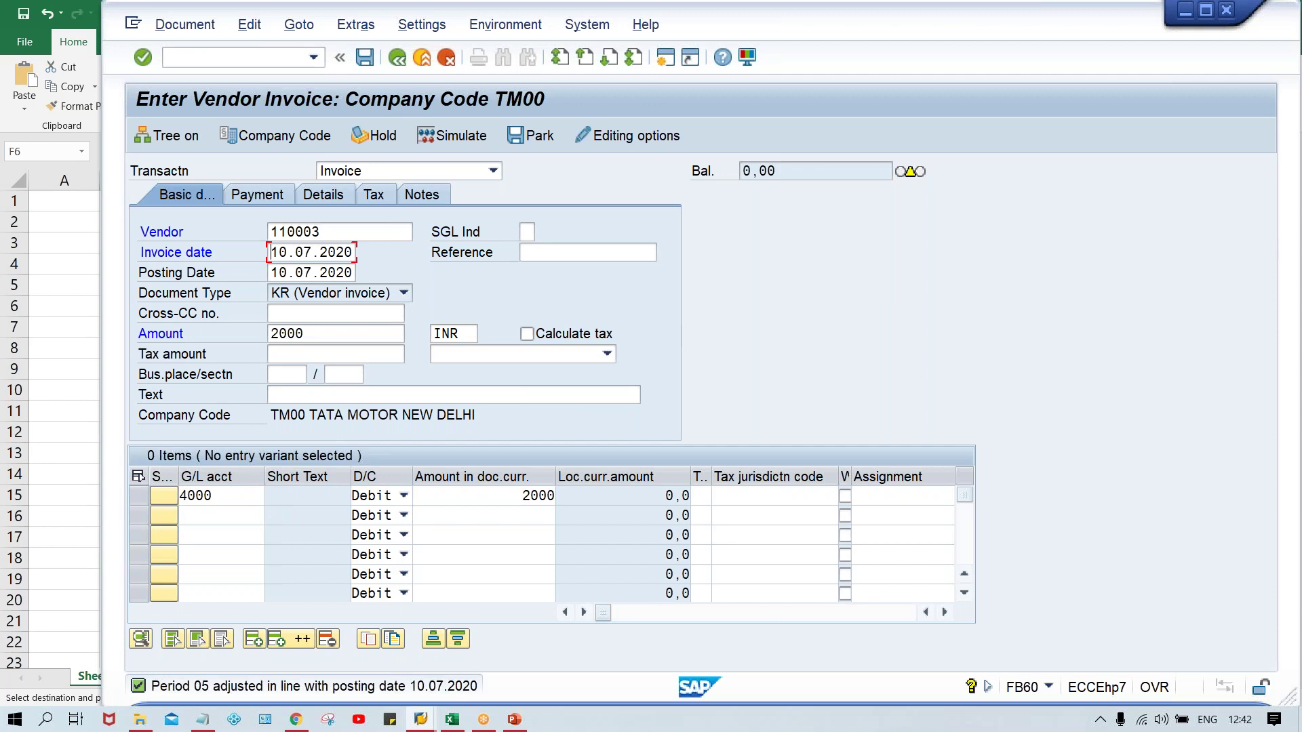
pyautogui.press('Return')
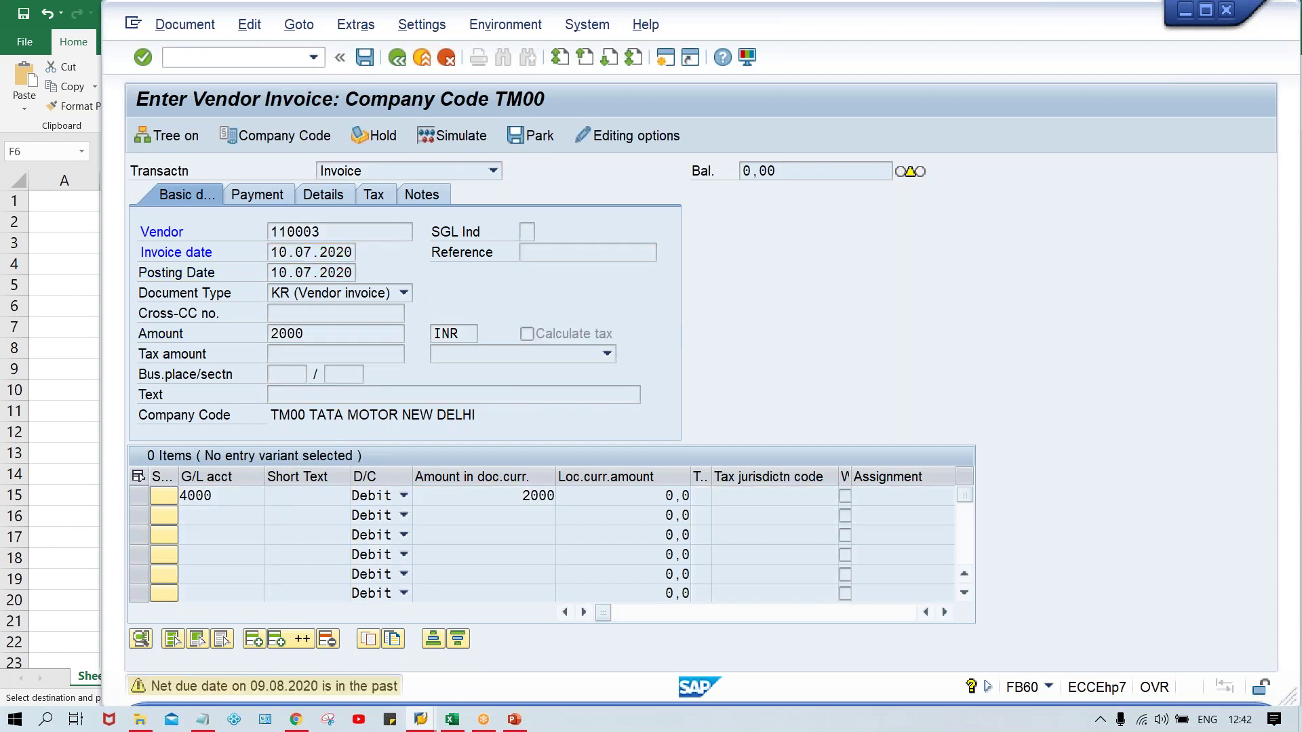
pyautogui.press('Return')
pyautogui.hotkey('ctrl', 's')
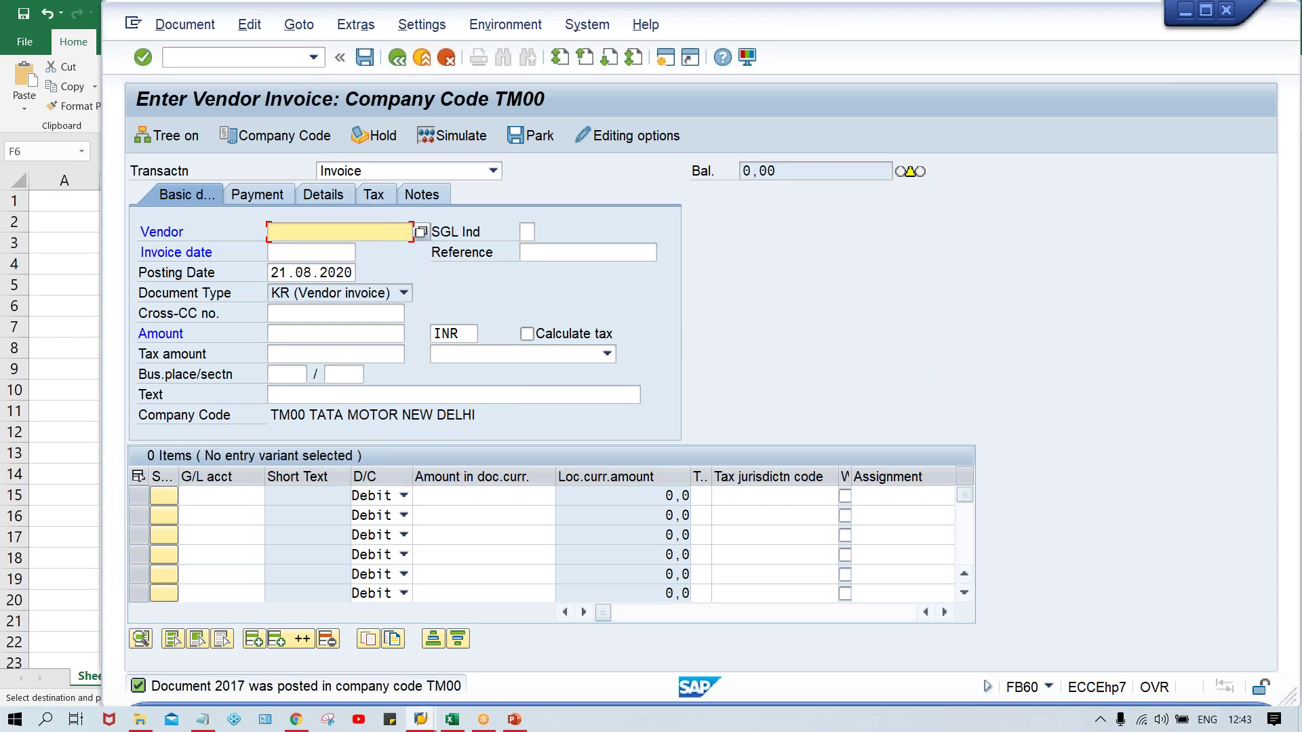
# Review the payment terms and due dates of the posted documents in Excel and copy document 4's posting date 25.07.2020.
pyautogui.hotkey('alt', 'Tab')
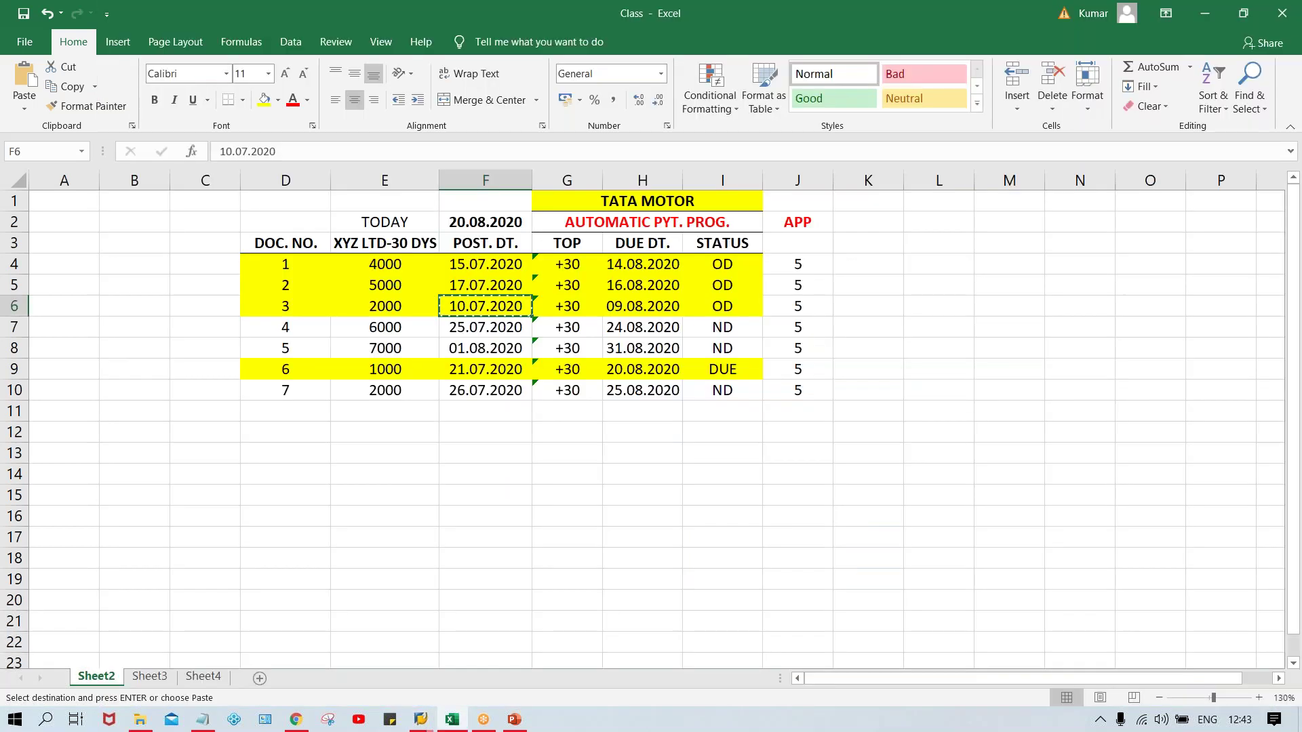
pyautogui.click(567, 285)
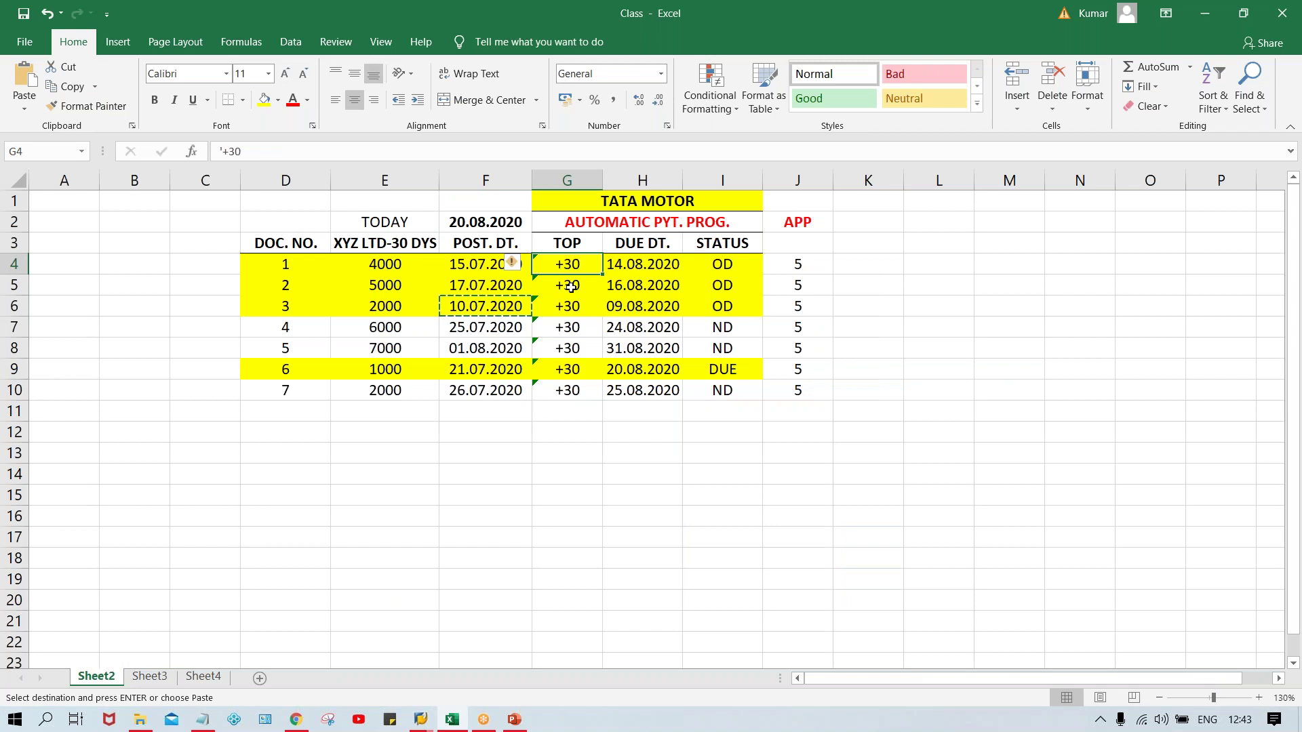
pyautogui.click(567, 313)
pyautogui.click(672, 309)
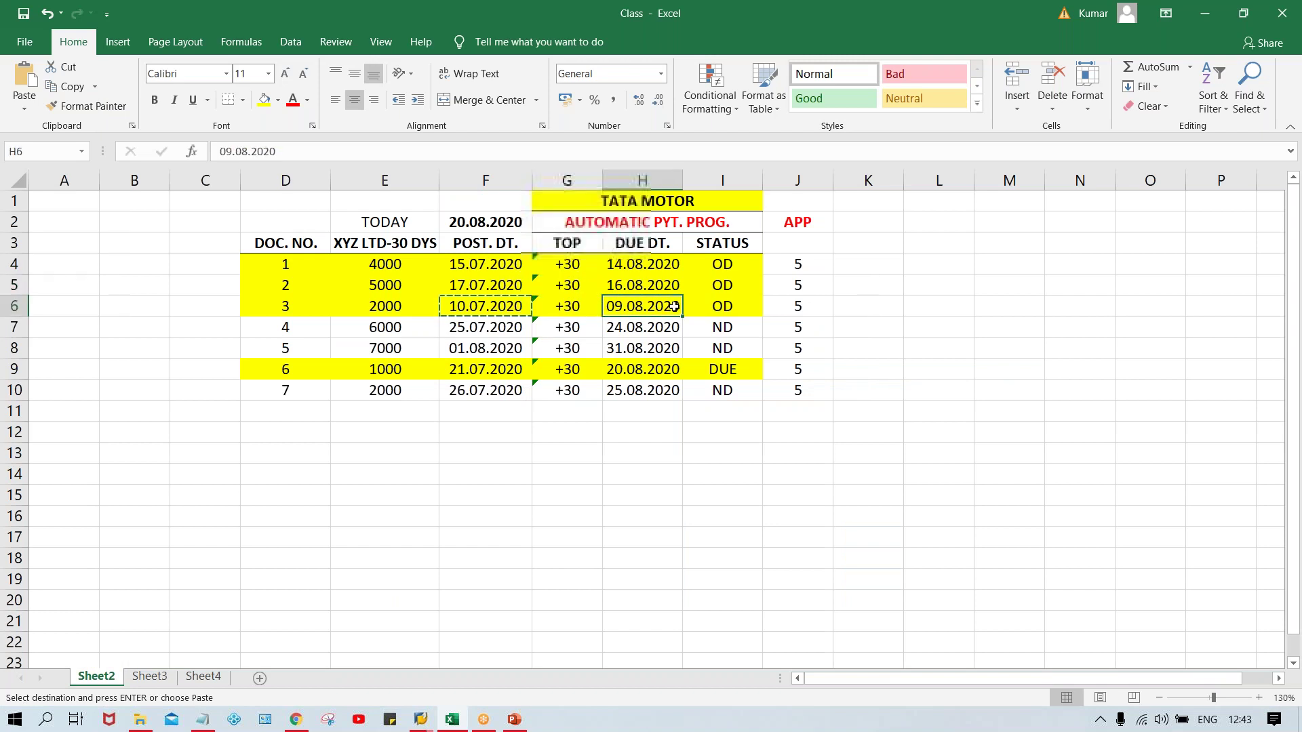
pyautogui.click(652, 280)
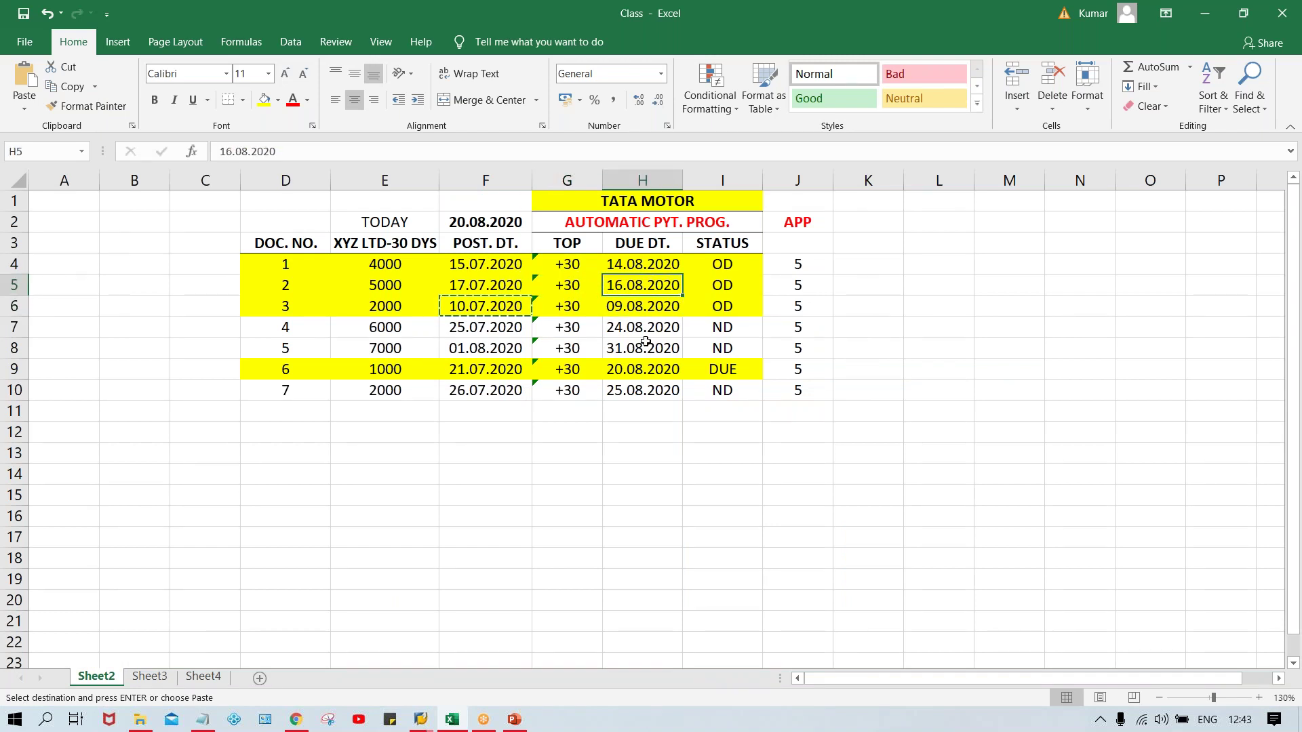
pyautogui.click(480, 325)
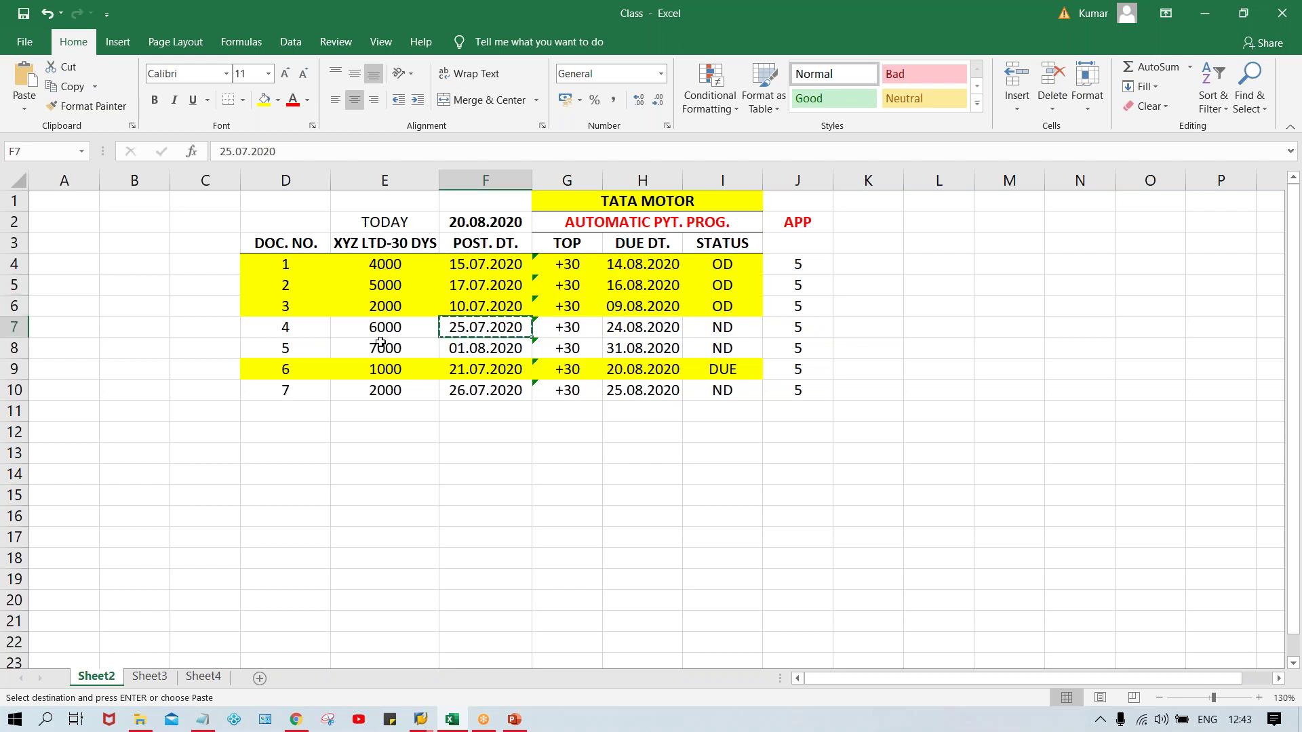
# Switch to SAP and start document 4's invoice for the test vendor with invoice and posting dates 25.07.2020.
pyautogui.hotkey('alt', 'Tab')
pyautogui.click(325, 234)
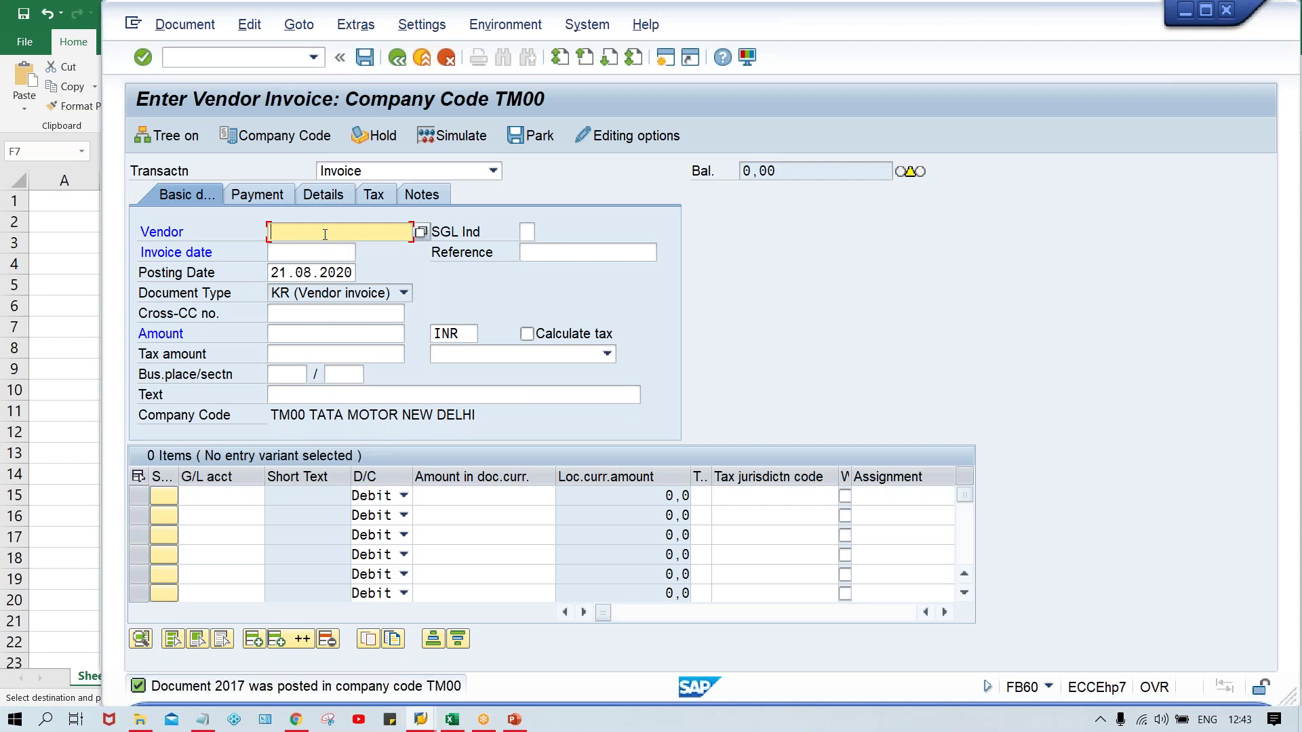
pyautogui.press('BackSpace')
pyautogui.press('Down')
pyautogui.press('Return')
pyautogui.press('Tab')
pyautogui.write('25.07.2020')
pyautogui.press('Tab')
pyautogui.write('25.07.2020')
# Set document 4's invoice amount to 6000.
pyautogui.click(312, 313)
pyautogui.click(308, 332)
pyautogui.write('6')
pyautogui.press('Down')
pyautogui.press('Return')
# Enter a debit line of 6000 to G/L account 4000, confirm the entries, and post the invoice.
pyautogui.press('Tab')
pyautogui.press('Tab')
pyautogui.press('Tab')
pyautogui.press('Tab')
pyautogui.press('Tab')
pyautogui.press('Tab')
pyautogui.press('Tab')
pyautogui.press('Tab')
pyautogui.press('Tab')
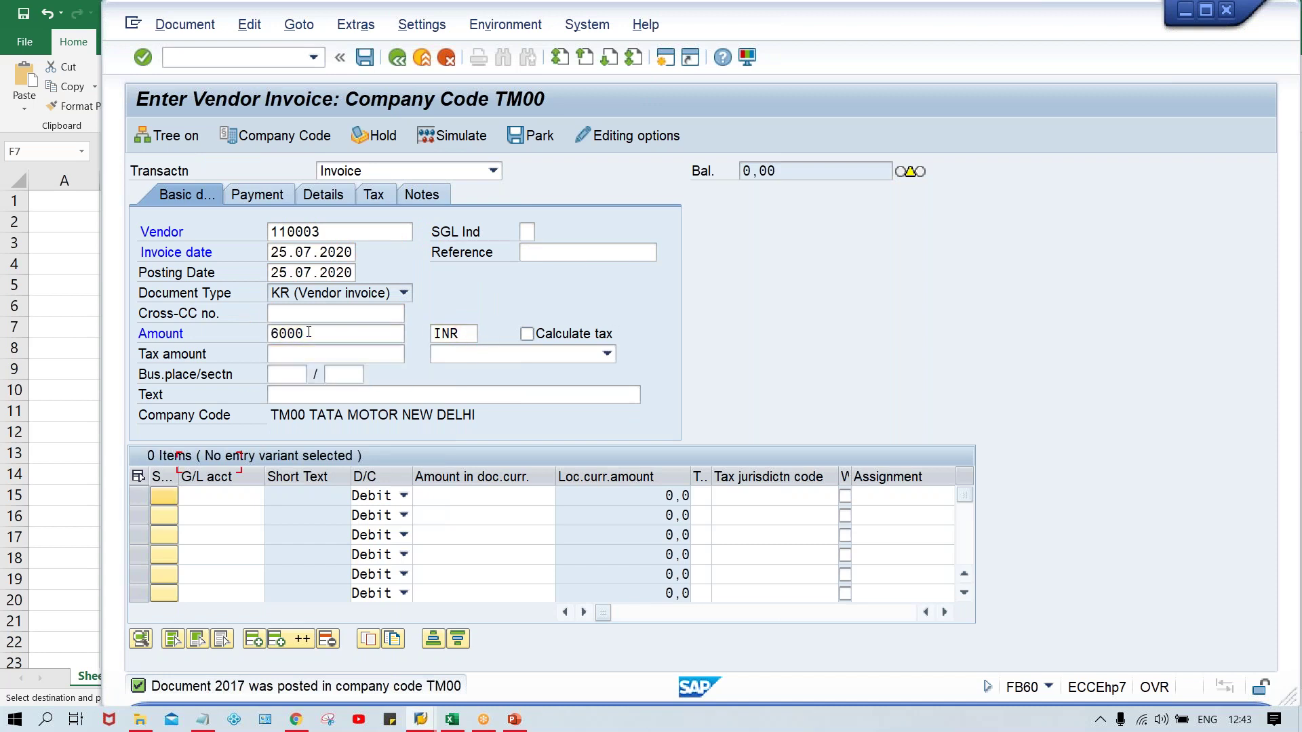
pyautogui.write('4')
pyautogui.press('Return')
pyautogui.press('Tab')
pyautogui.press('Tab')
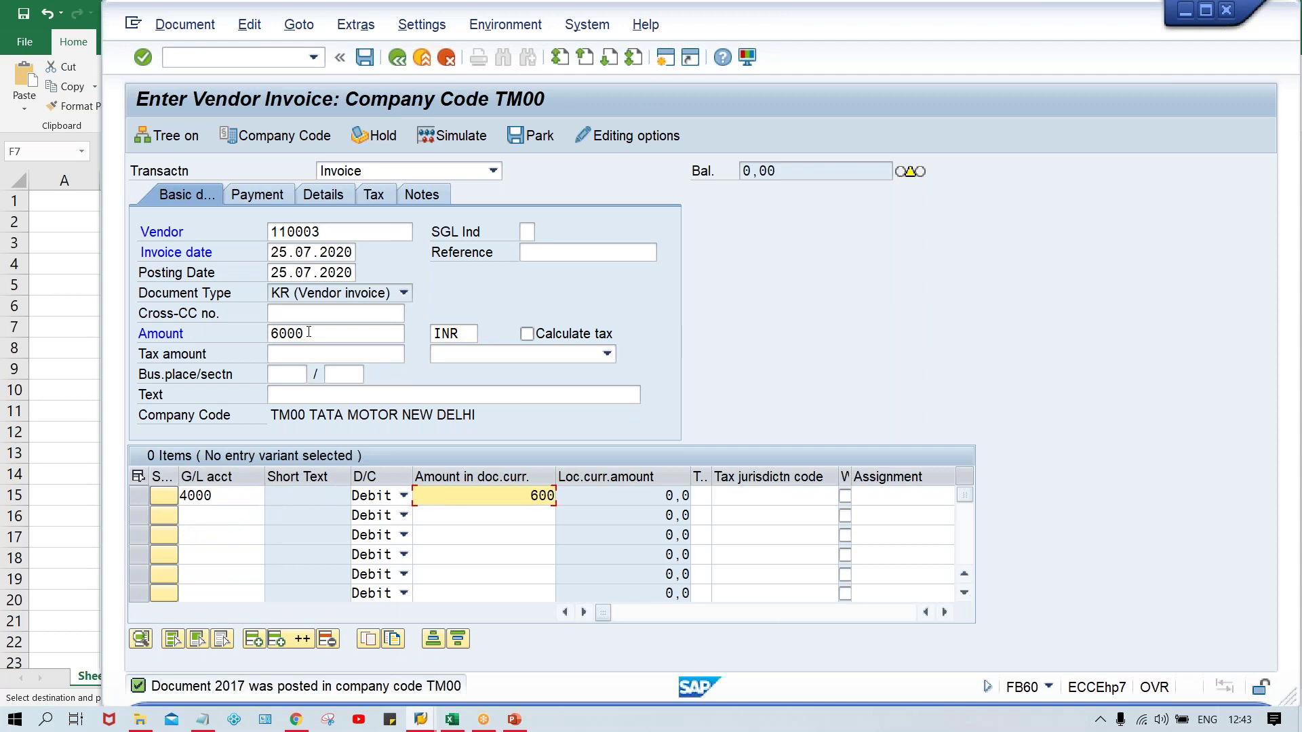
pyautogui.write('6000')
pyautogui.press('Return')
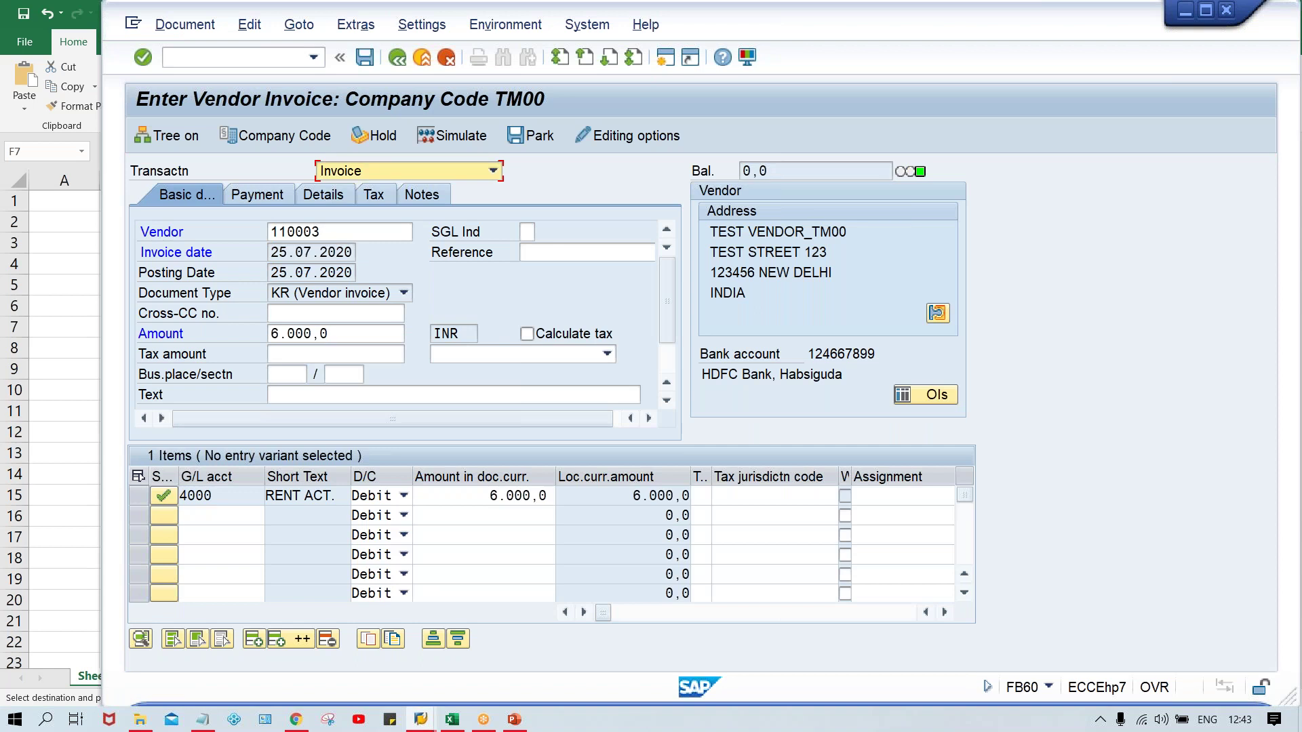
pyautogui.hotkey('ctrl', 's')
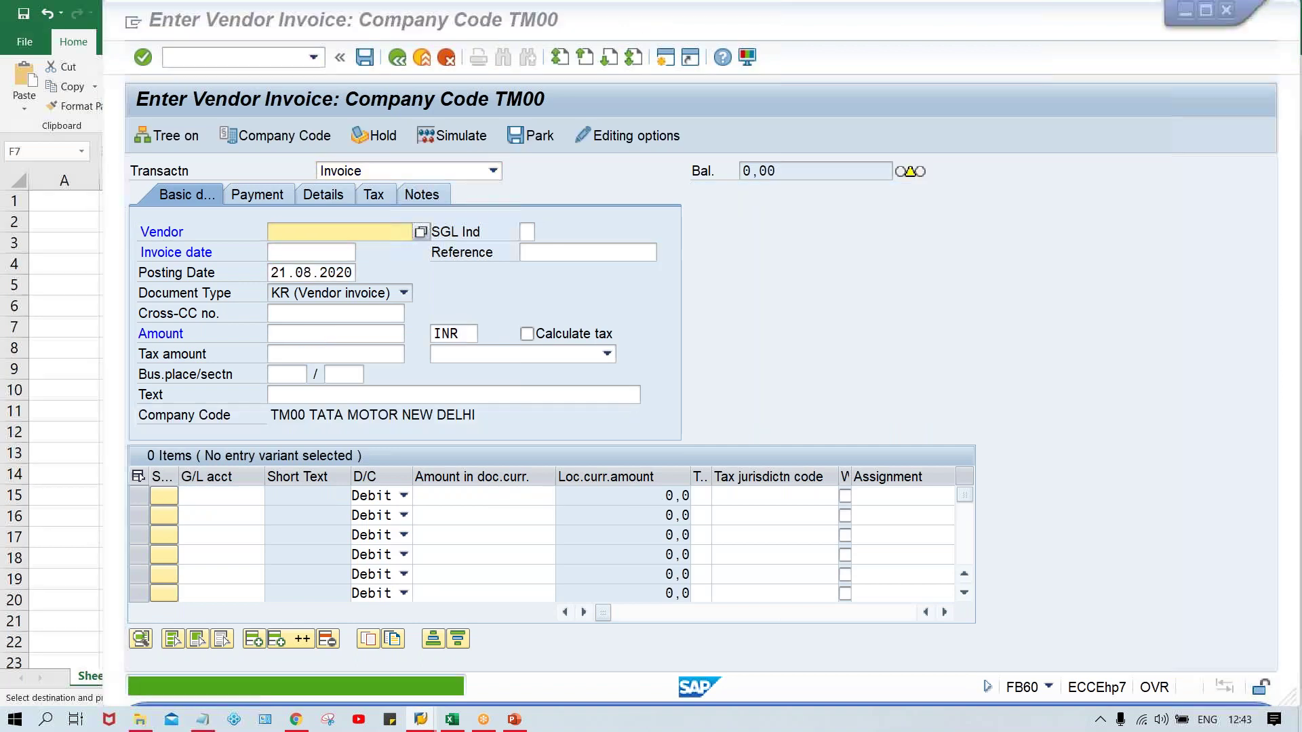
# Copy document 5's posting date 01.08.2020 from Excel into the invoice and posting dates of a new SAP invoice for the test vendor.
pyautogui.hotkey('alt', 'Tab')
pyautogui.click(508, 349)
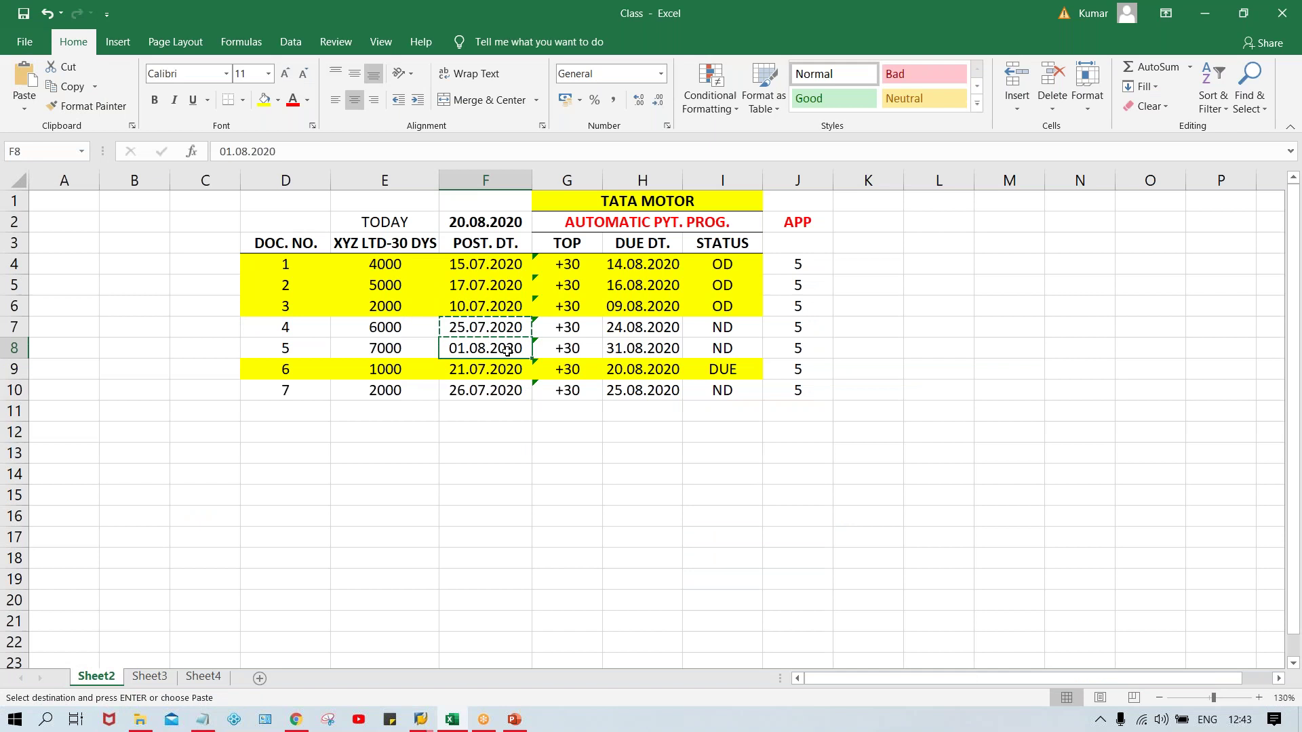
pyautogui.hotkey('ctrl', 'c')
pyautogui.hotkey('alt', 'Tab')
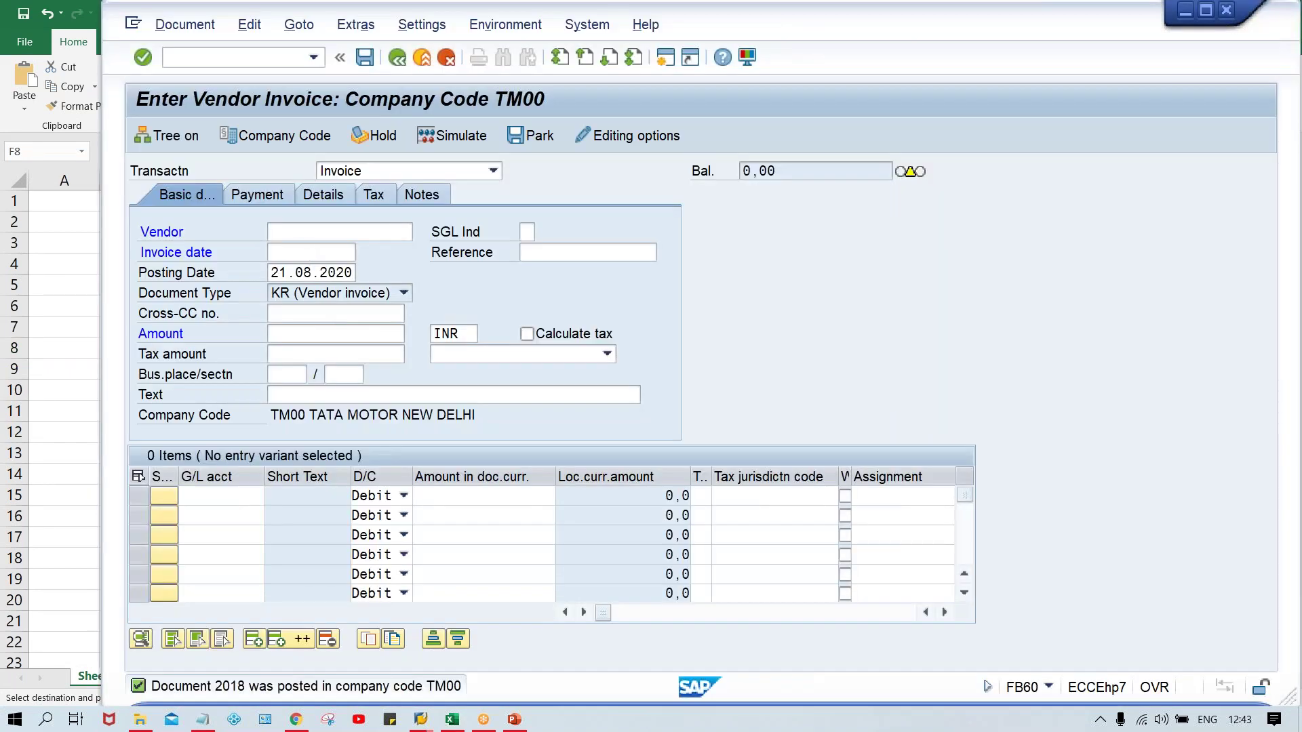
pyautogui.click(300, 234)
pyautogui.write('1')
pyautogui.click(308, 245)
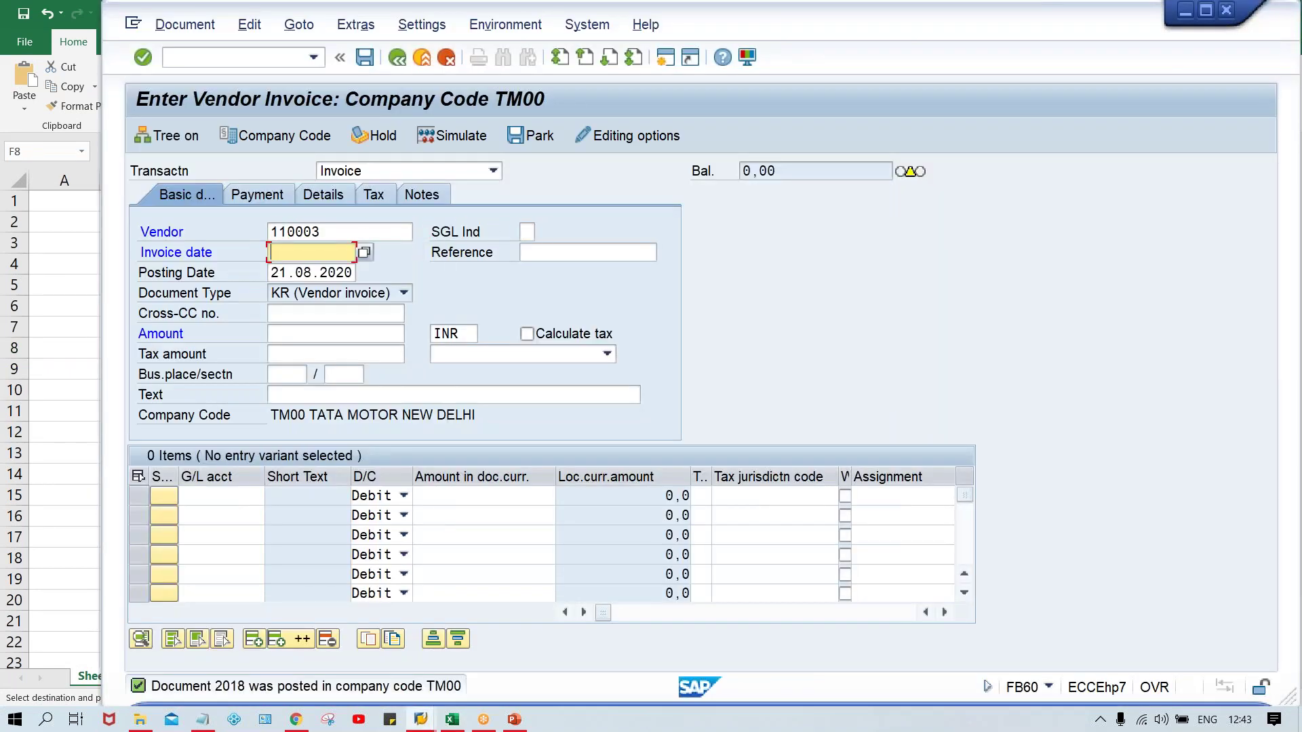
pyautogui.hotkey('ctrl', 'v')
pyautogui.press('Tab')
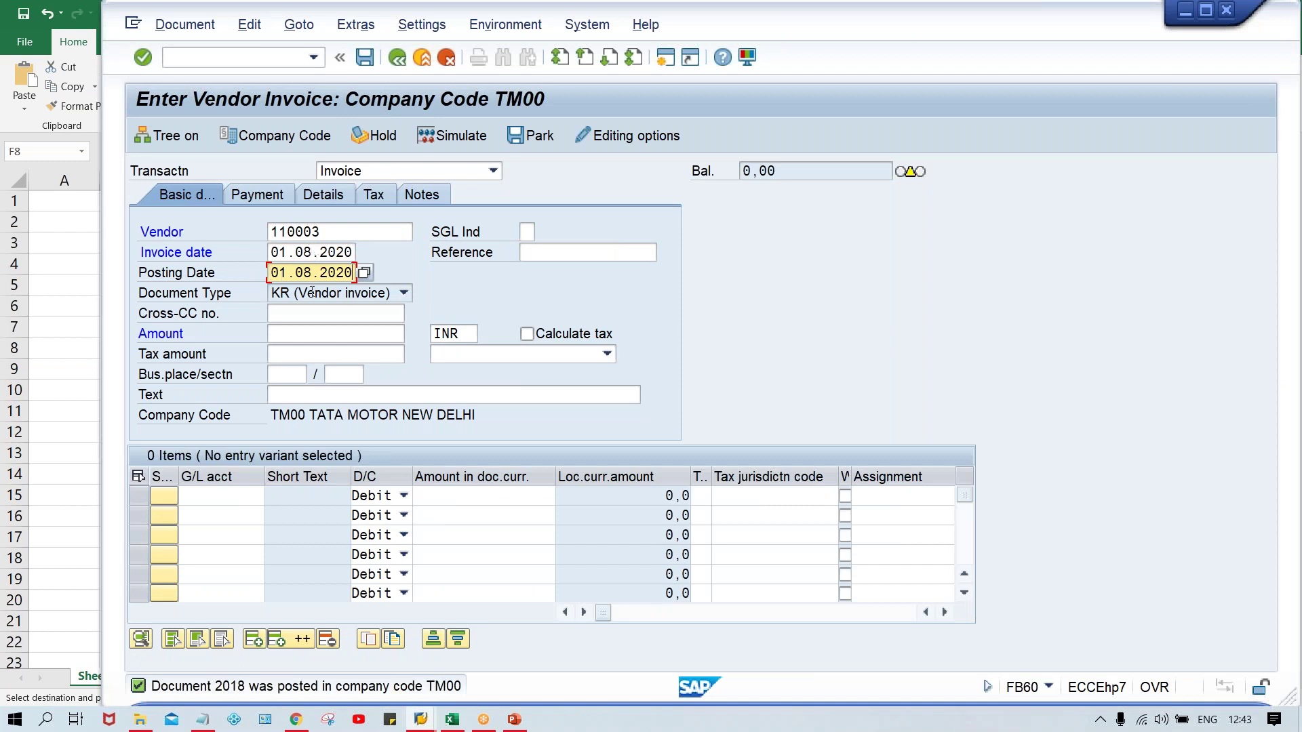
# Set the invoice amount to 7000, add a matching debit line to G/L account 4000, and post the invoice.
pyautogui.click(289, 332)
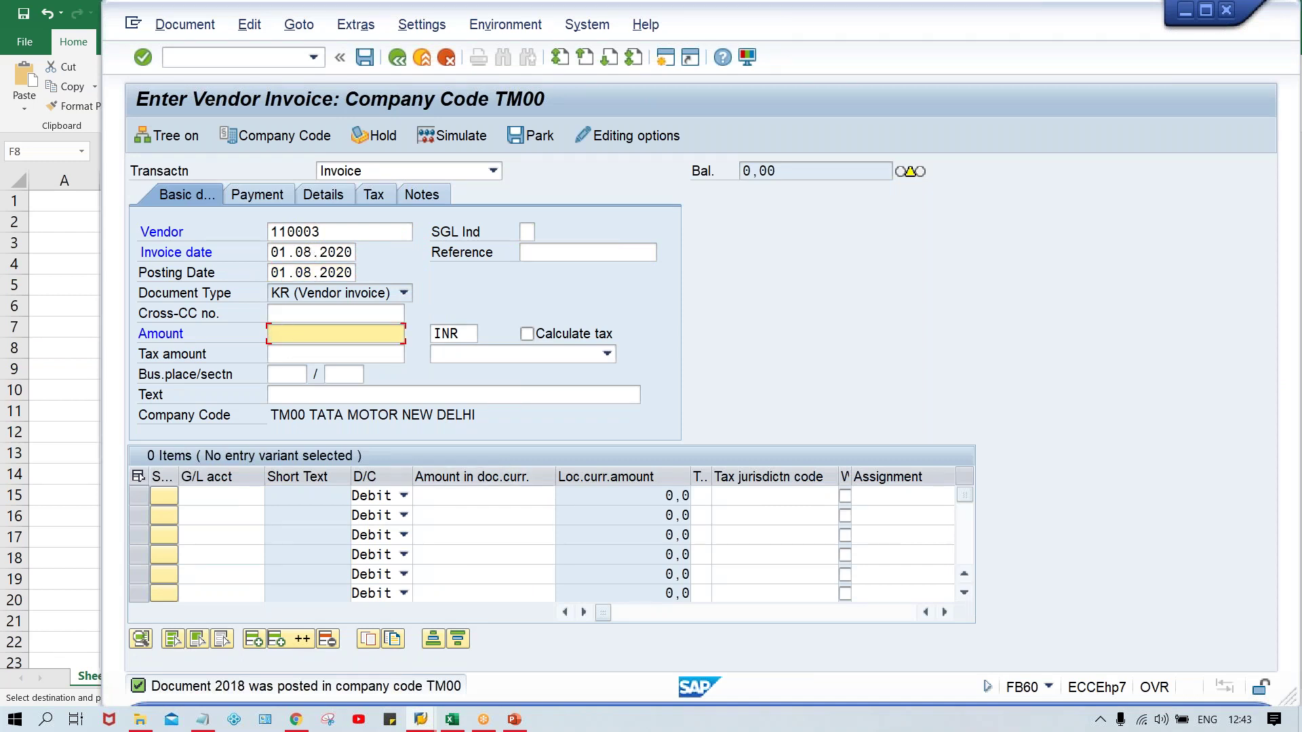
pyautogui.write('7000')
pyautogui.click(221, 495)
pyautogui.write('4')
pyautogui.press('Down')
pyautogui.press('Return')
pyautogui.press('Tab')
pyautogui.write('7000')
pyautogui.press('Return')
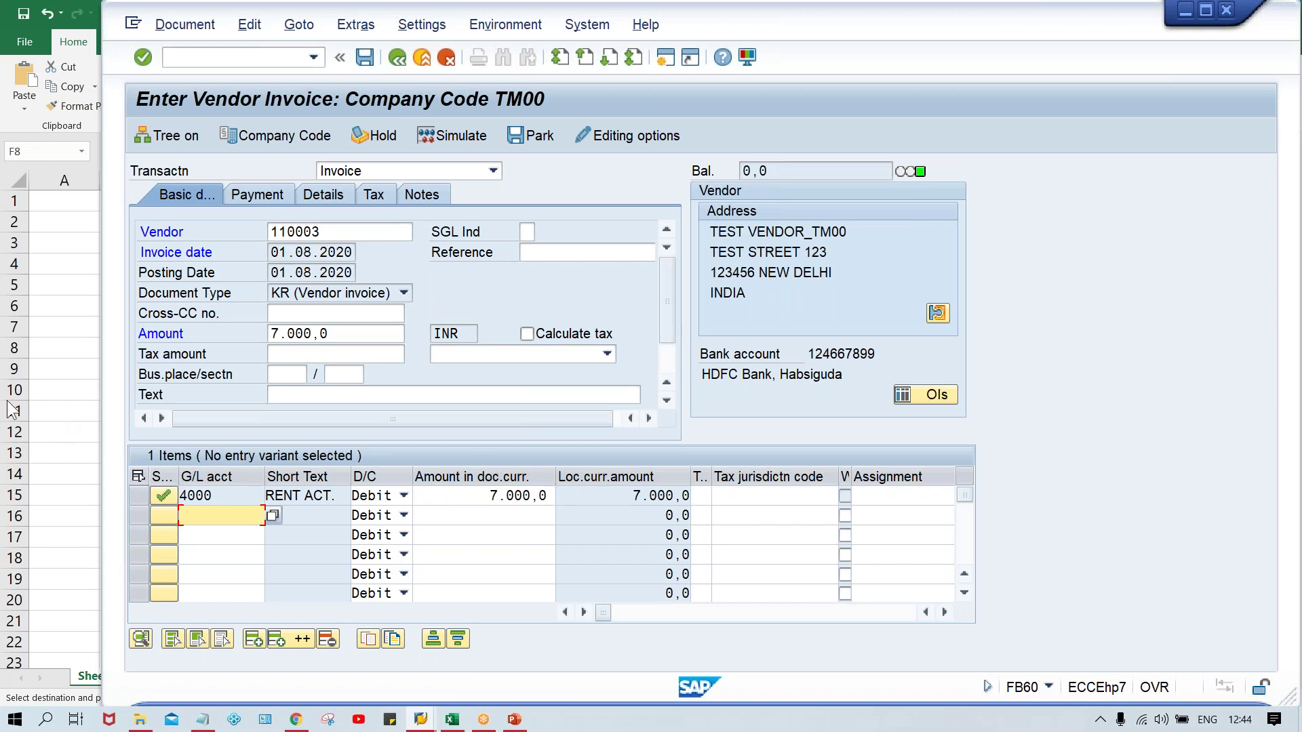
pyautogui.click(274, 253)
pyautogui.hotkey('ctrl', 's')
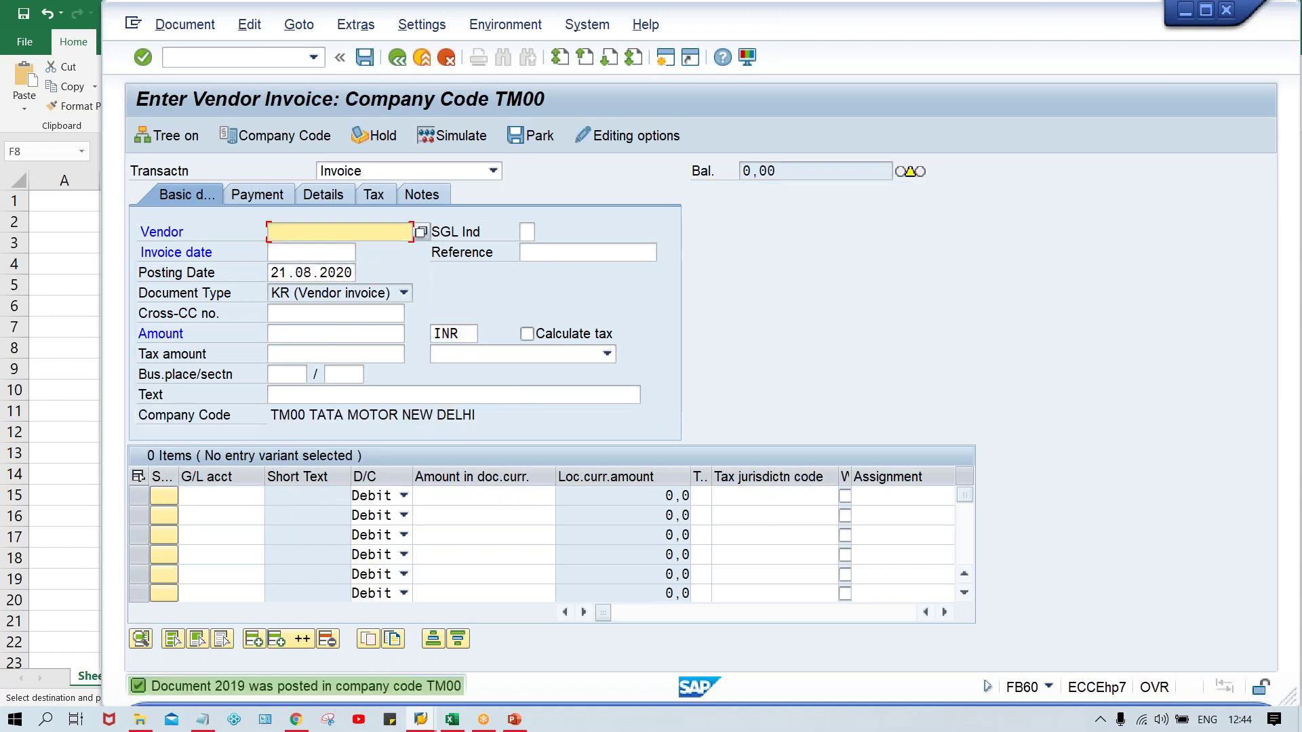
pyautogui.hotkey('alt', 'Tab')
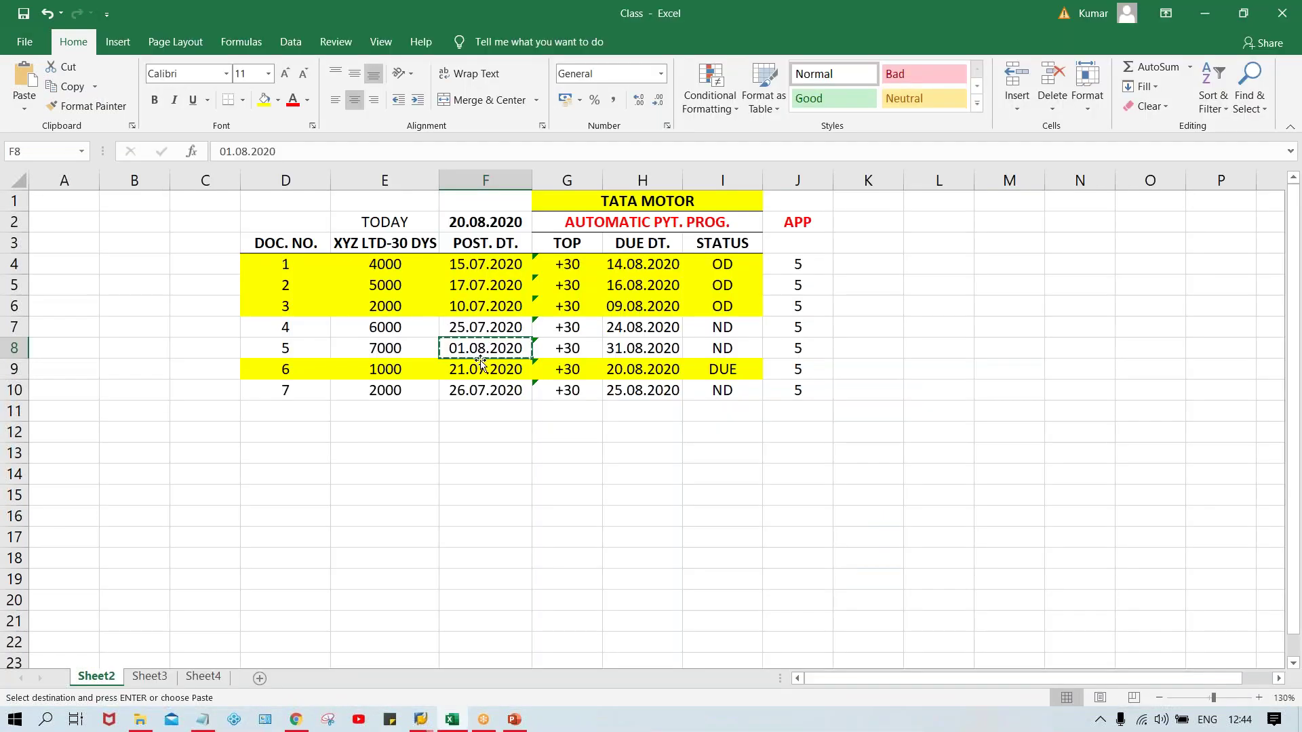
pyautogui.click(475, 369)
pyautogui.hotkey('ctrl', 'c')
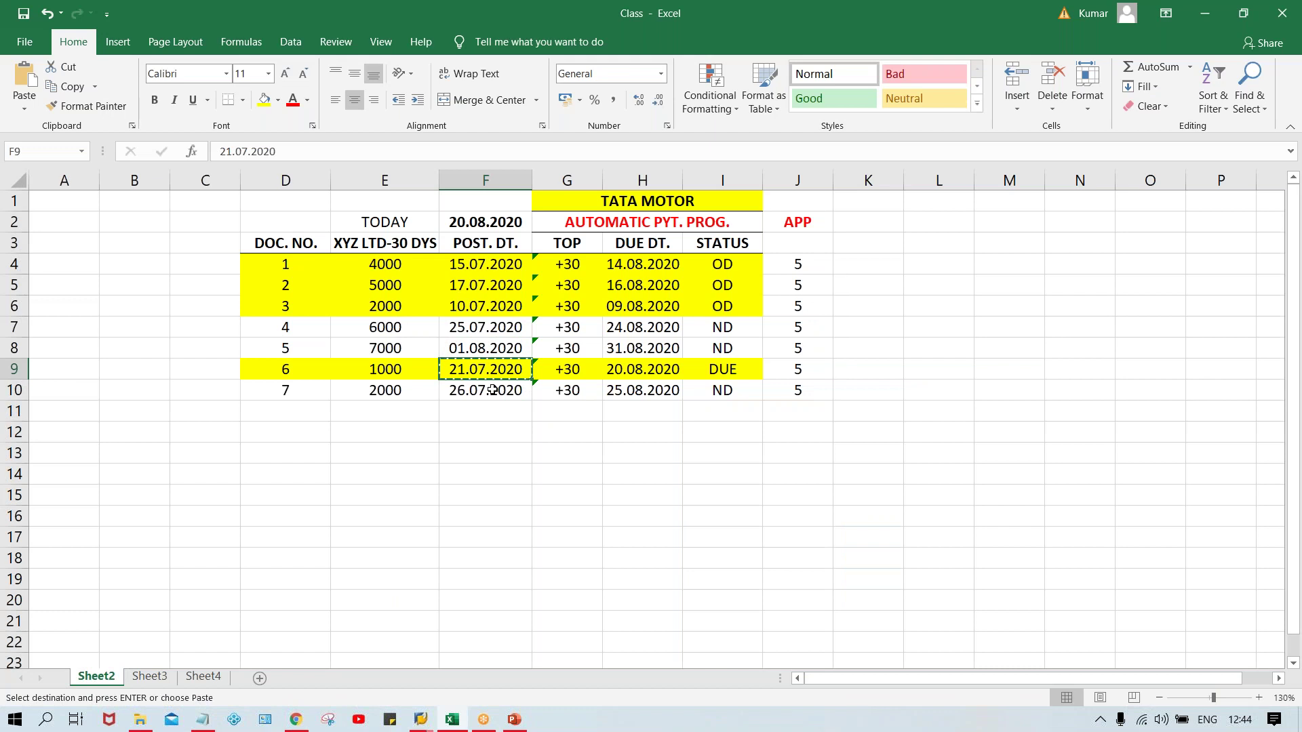
pyautogui.hotkey('alt', 'Tab')
pyautogui.click(315, 230)
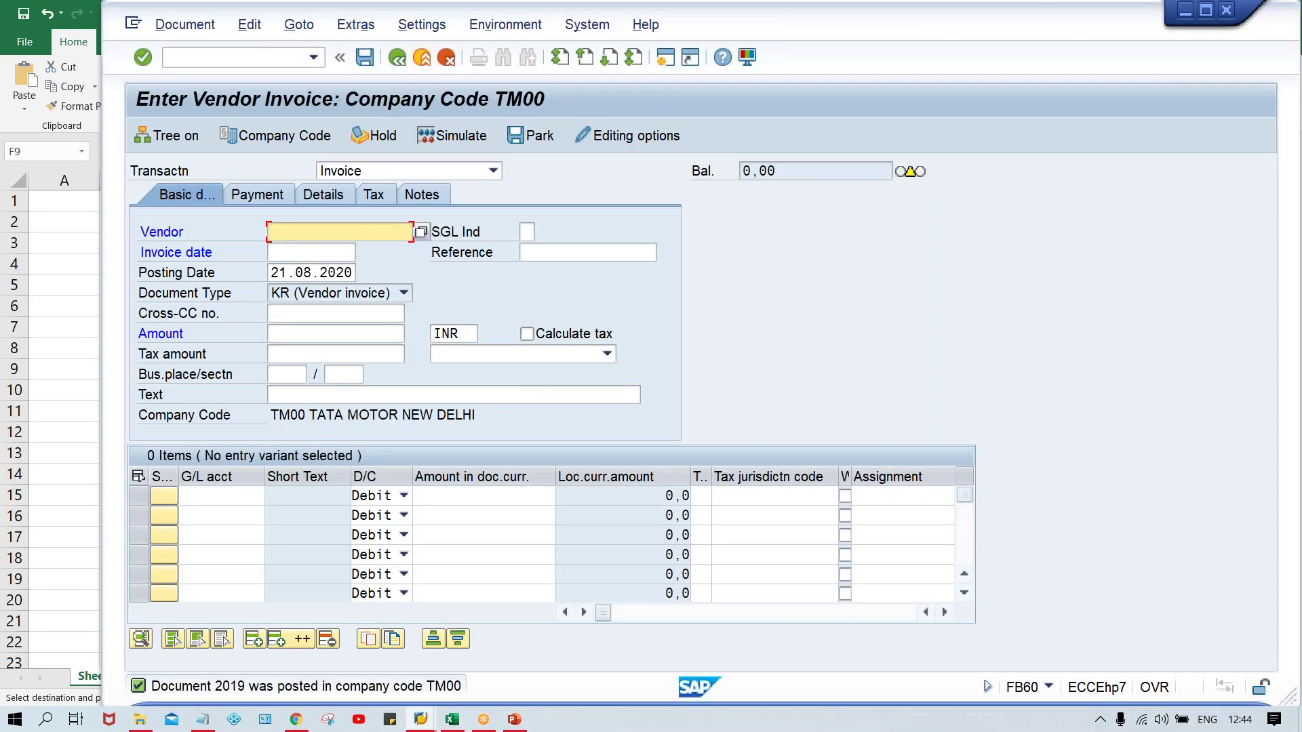
# Switch to Excel, check the system date, and change document 6's posting date to 22.07.2020.
pyautogui.hotkey('alt', 'Tab')
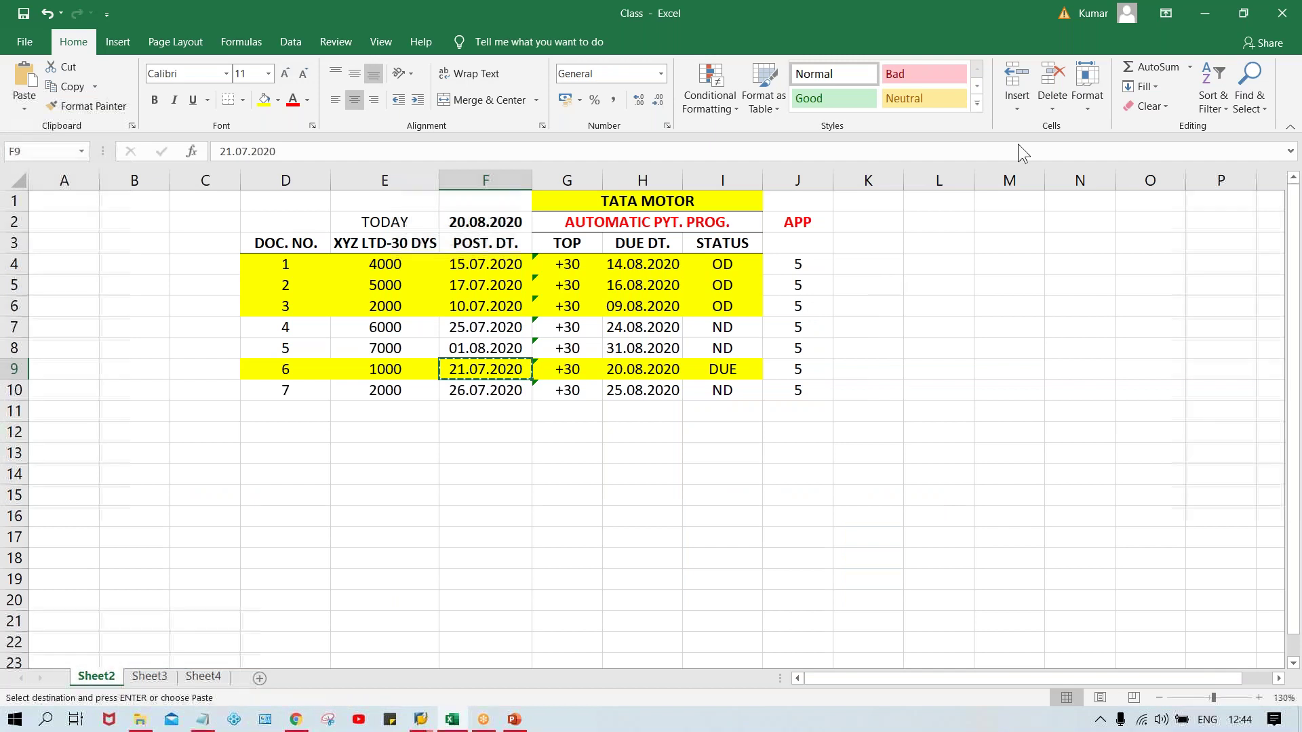
pyautogui.moveTo(1252, 717)
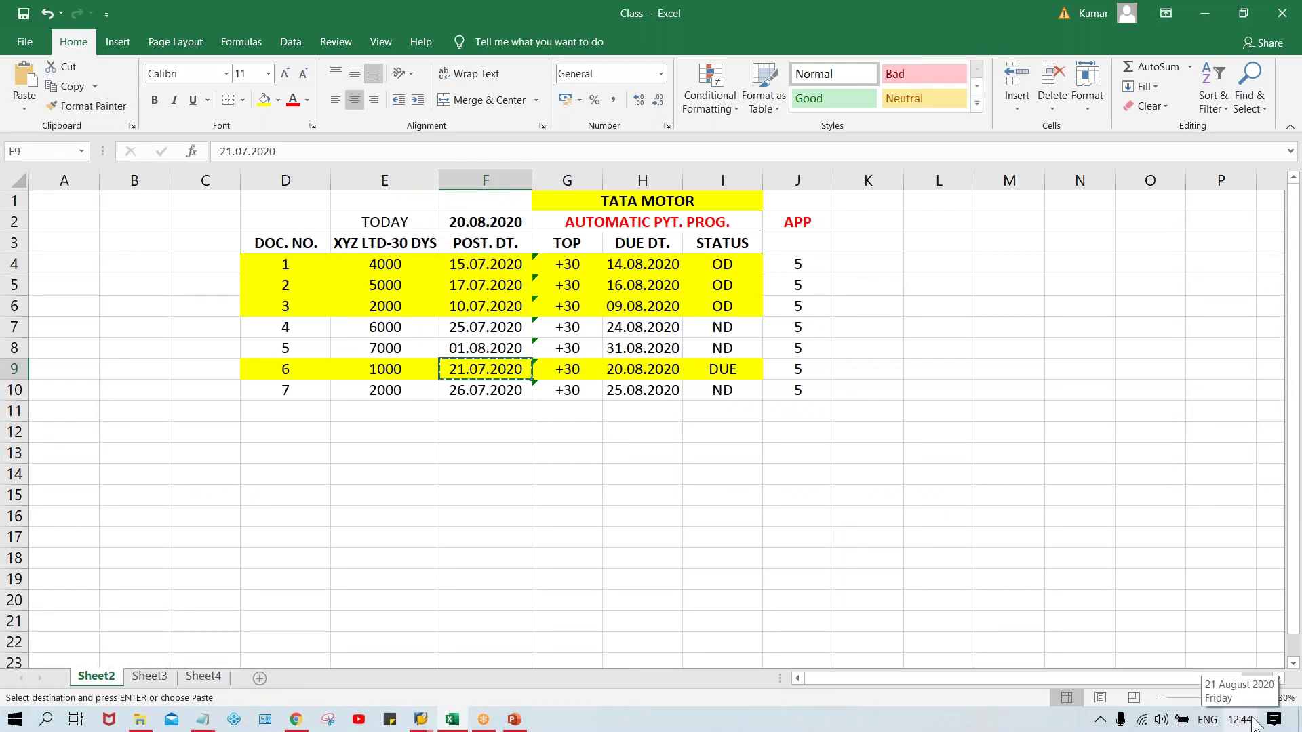
pyautogui.doubleClick(456, 372)
pyautogui.press('Delete')
pyautogui.write('2')
pyautogui.press('Return')
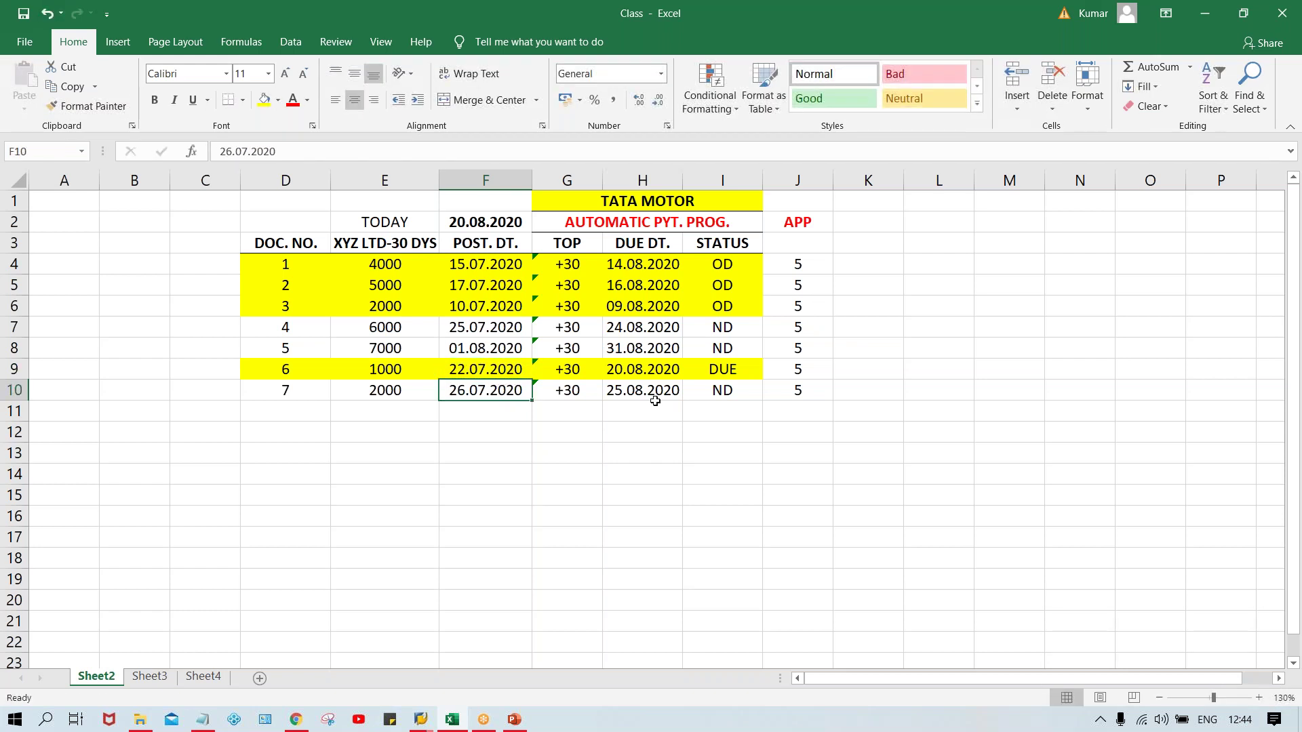
# Change document 6's due date to 21.08.2020 in the Excel table.
pyautogui.doubleClick(620, 371)
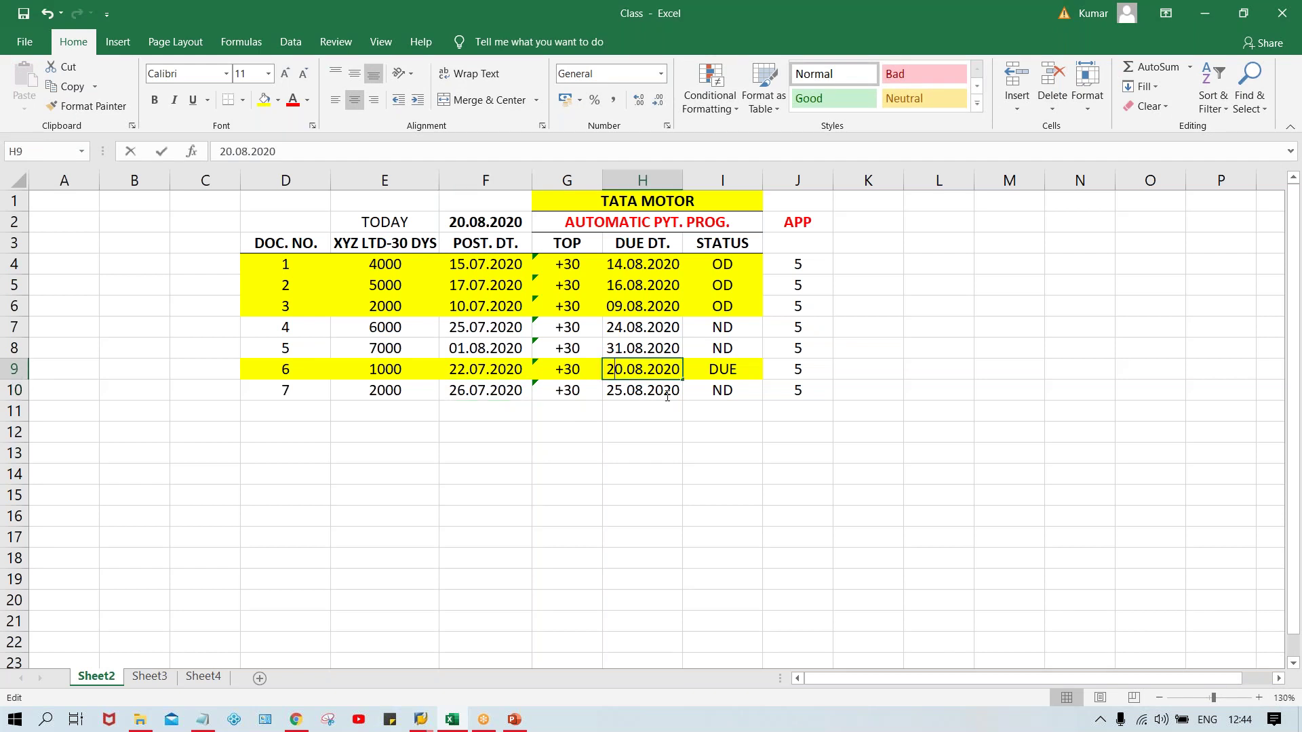
pyautogui.press('Delete')
pyautogui.write('1')
pyautogui.press('Return')
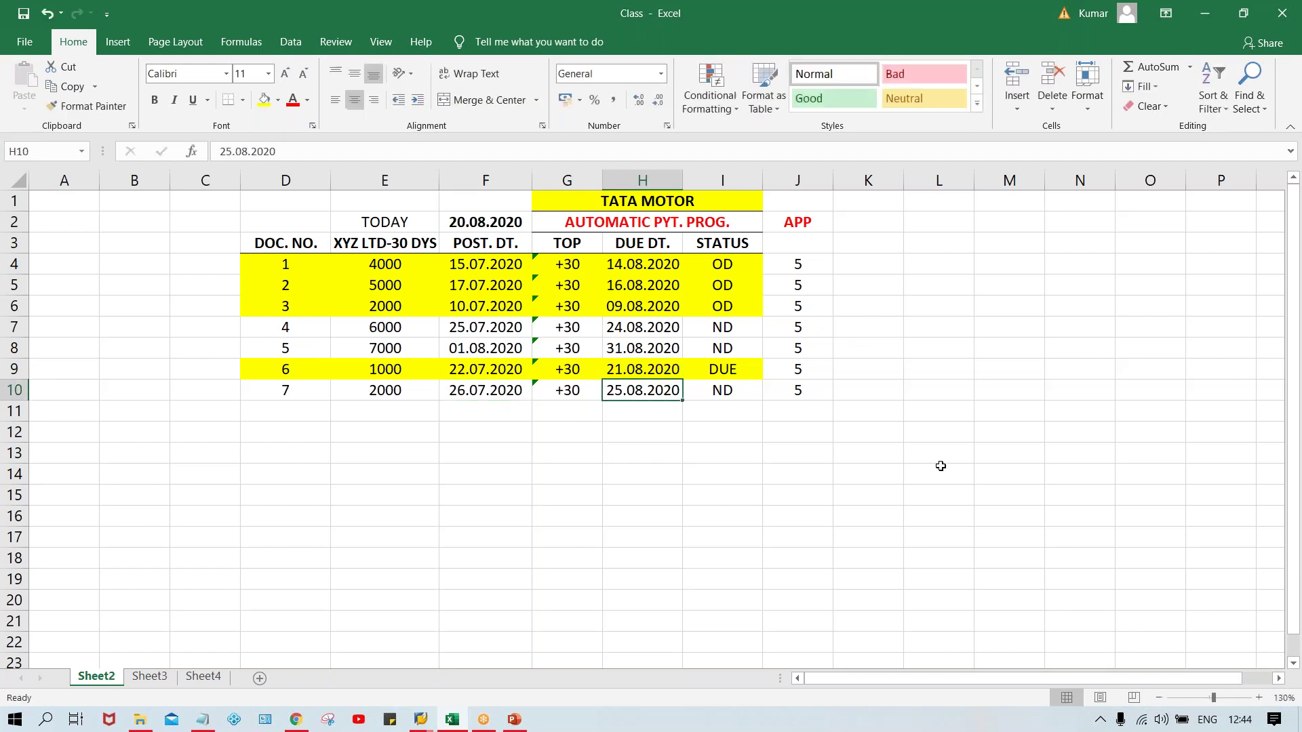
pyautogui.click(480, 366)
pyautogui.click(615, 370)
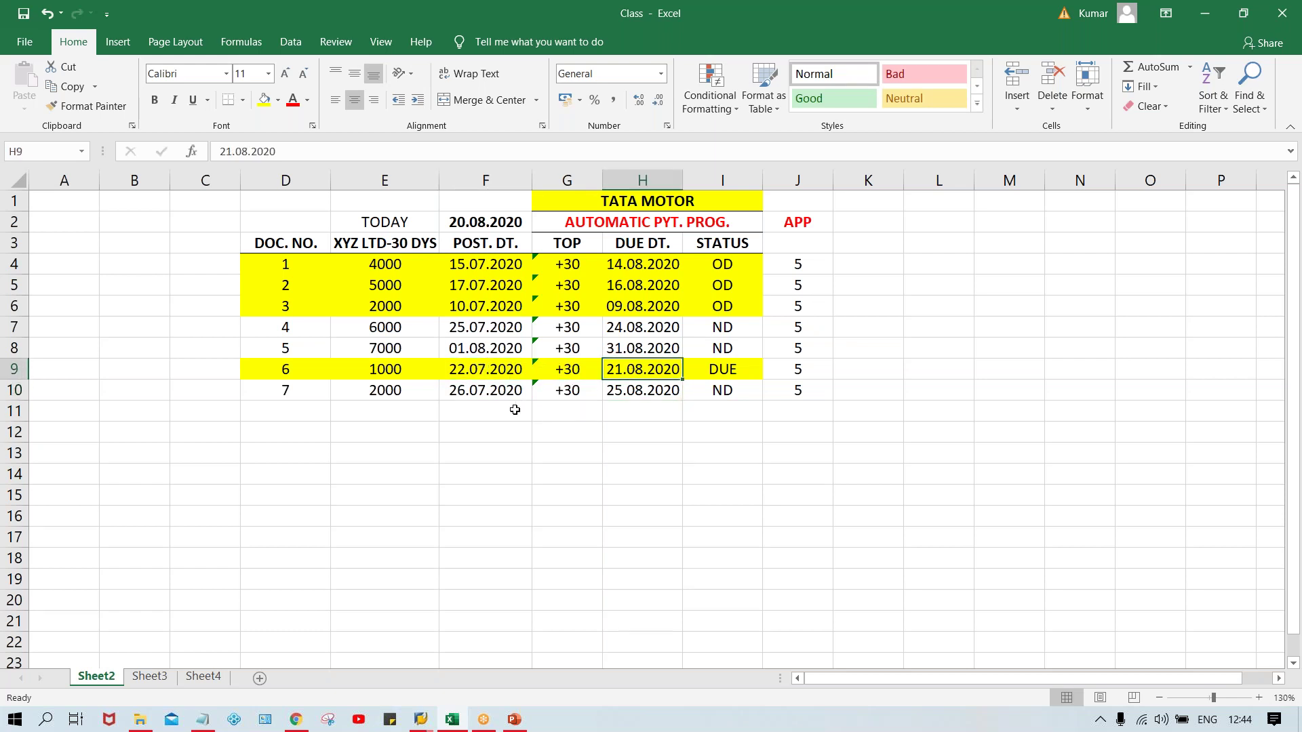
# Set the TODAY date above the posting dates to 21.08.2020.
pyautogui.click(479, 377)
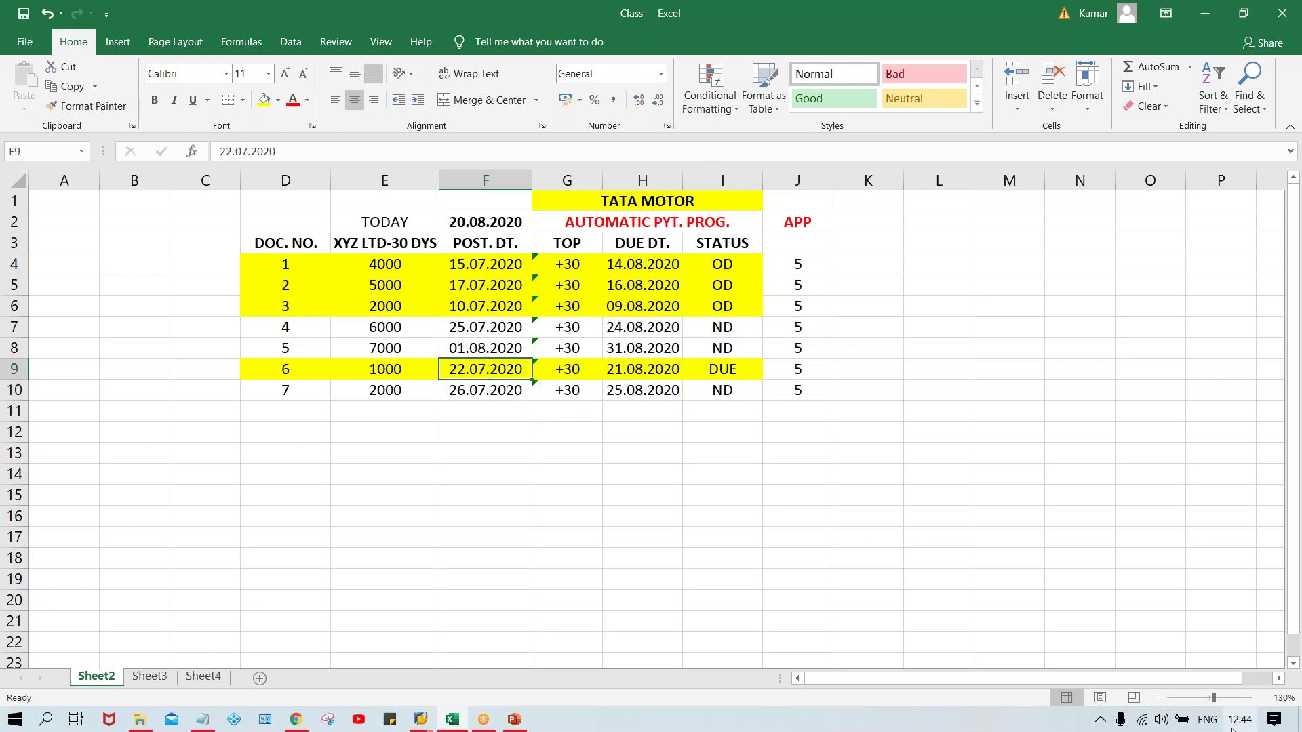
pyautogui.moveTo(1232, 729)
pyautogui.click(473, 495)
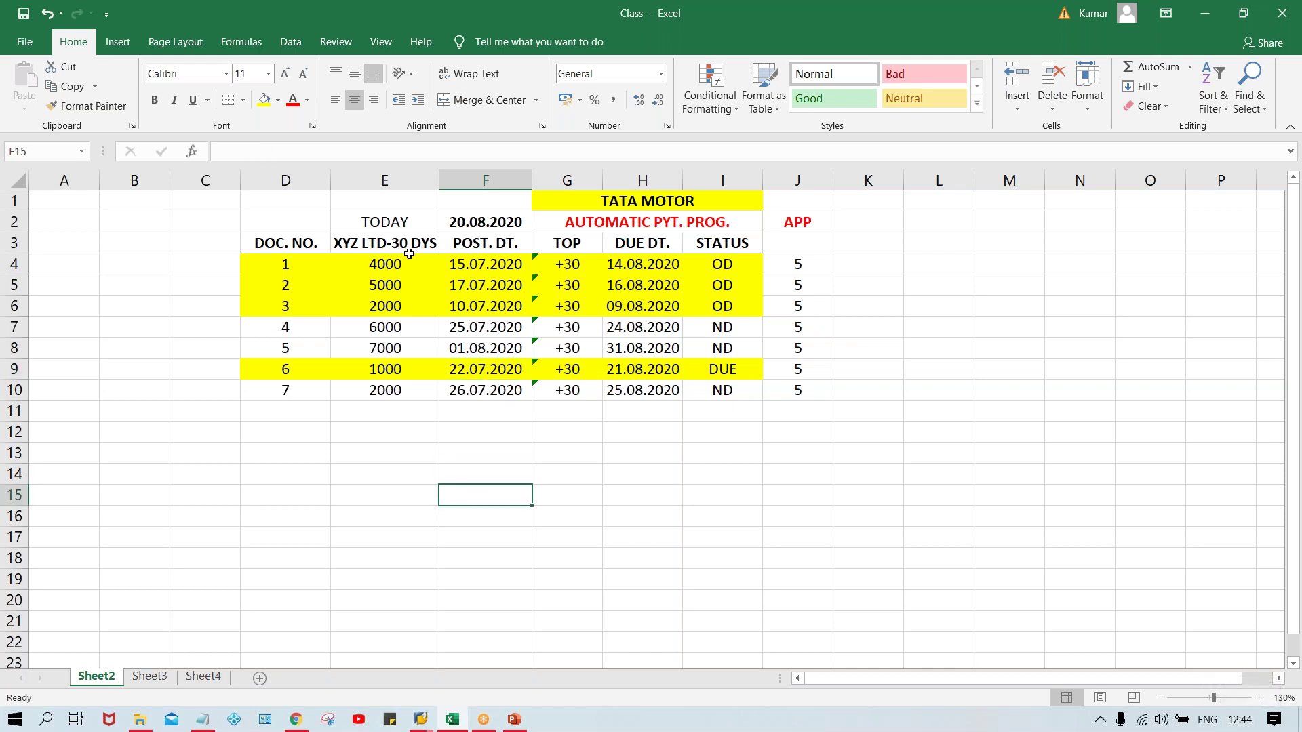
pyautogui.doubleClick(460, 223)
pyautogui.press('BackSpace')
pyautogui.write('1')
pyautogui.press('Return')
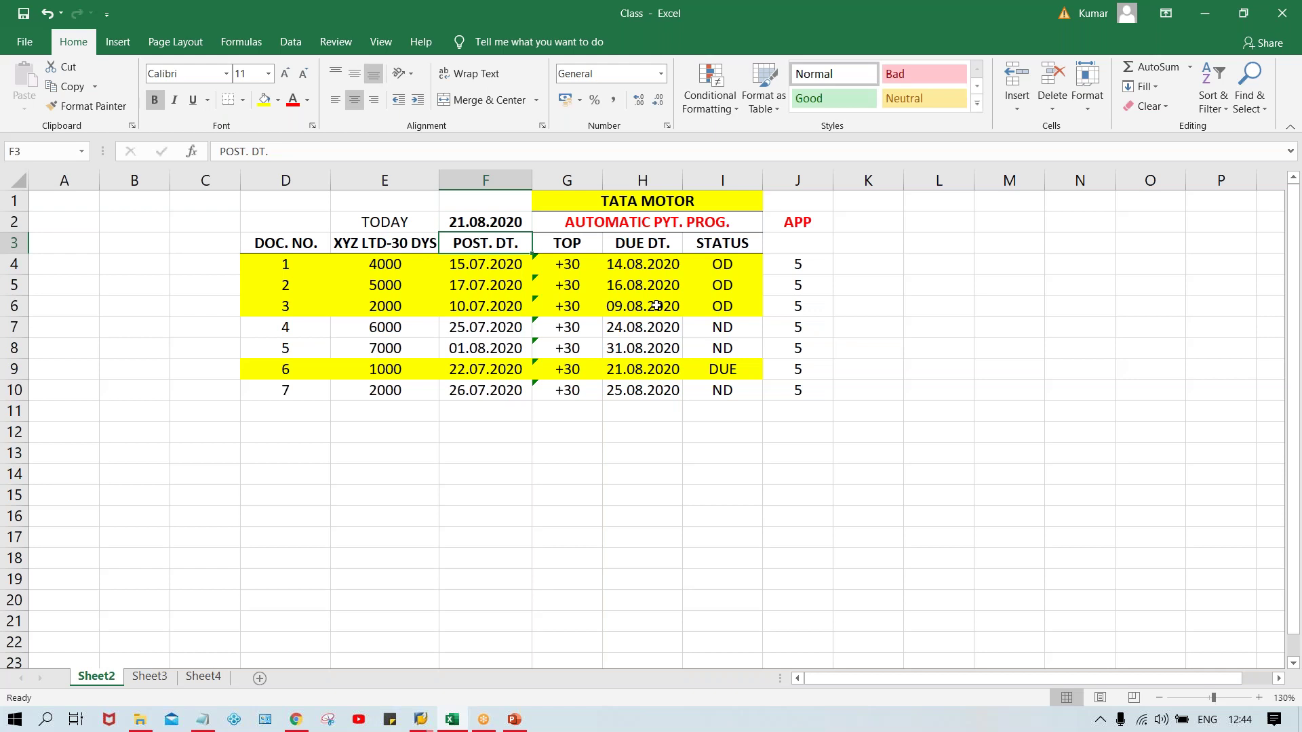
# Copy document 6's posting date 22.07.2020 from Excel into the invoice and posting dates of a new SAP invoice for the test vendor.
pyautogui.click(482, 369)
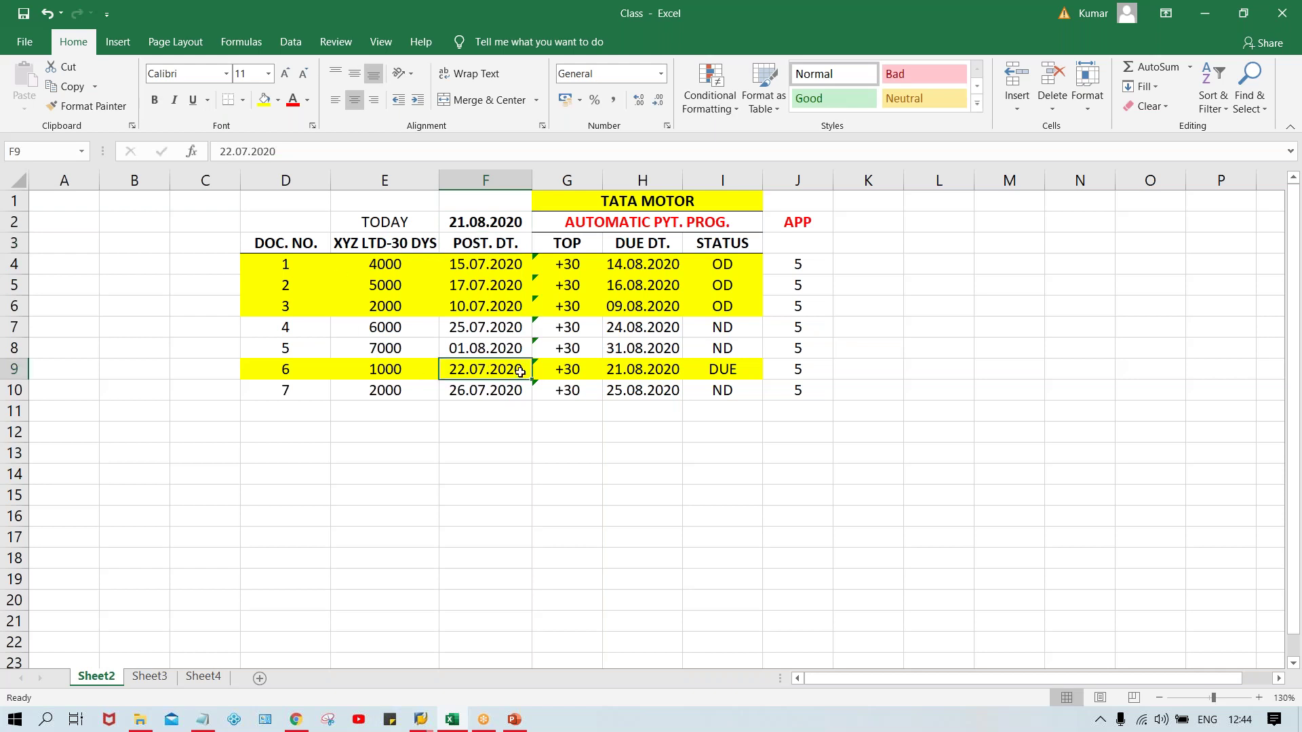
pyautogui.hotkey('ctrl', 'c')
pyautogui.hotkey('alt', 'Tab')
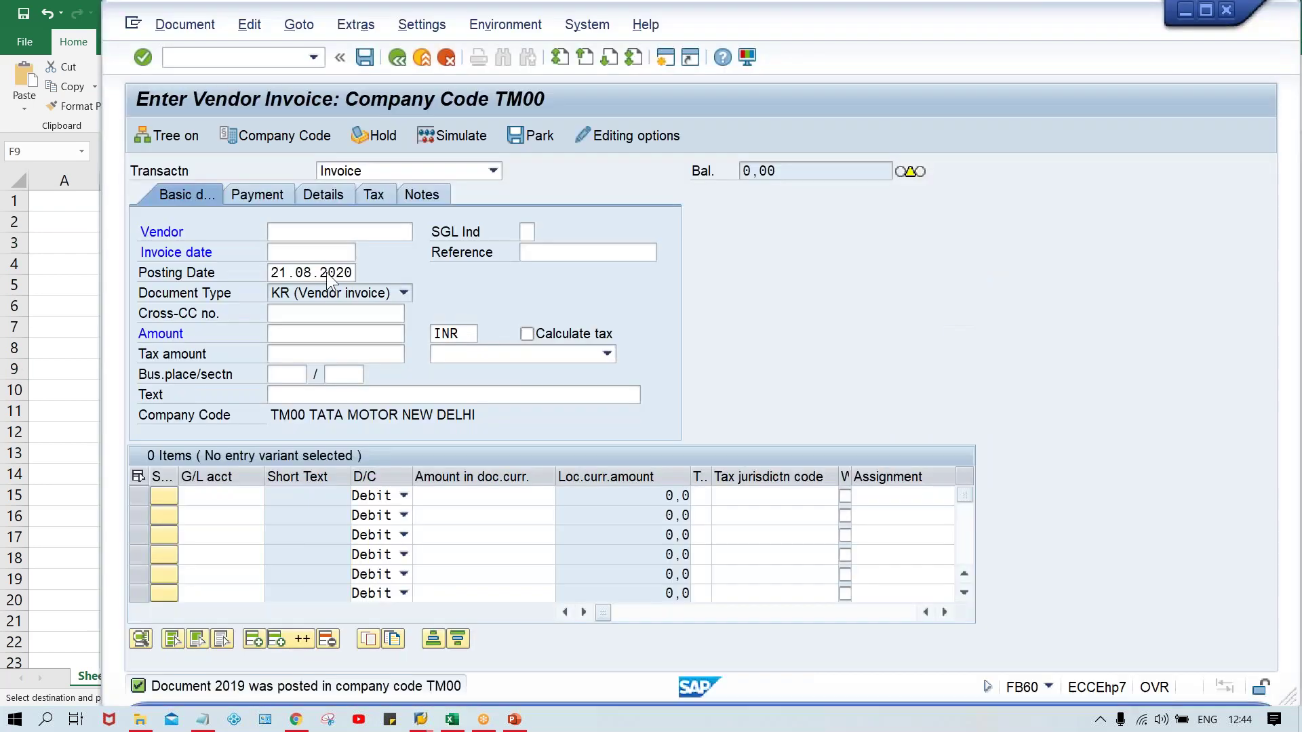
pyautogui.click(325, 232)
pyautogui.click(326, 232)
pyautogui.click(327, 251)
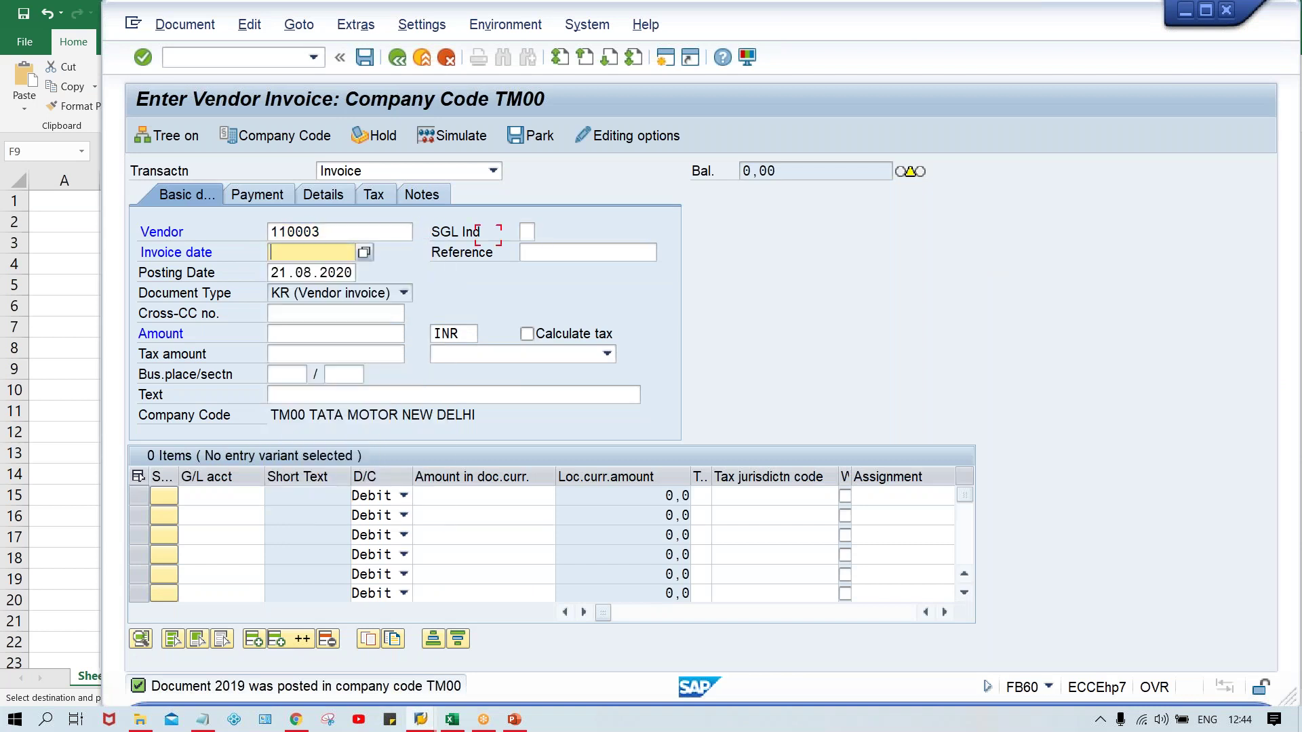
pyautogui.hotkey('ctrl', 'v')
pyautogui.press('Tab')
pyautogui.hotkey('ctrl', 'v')
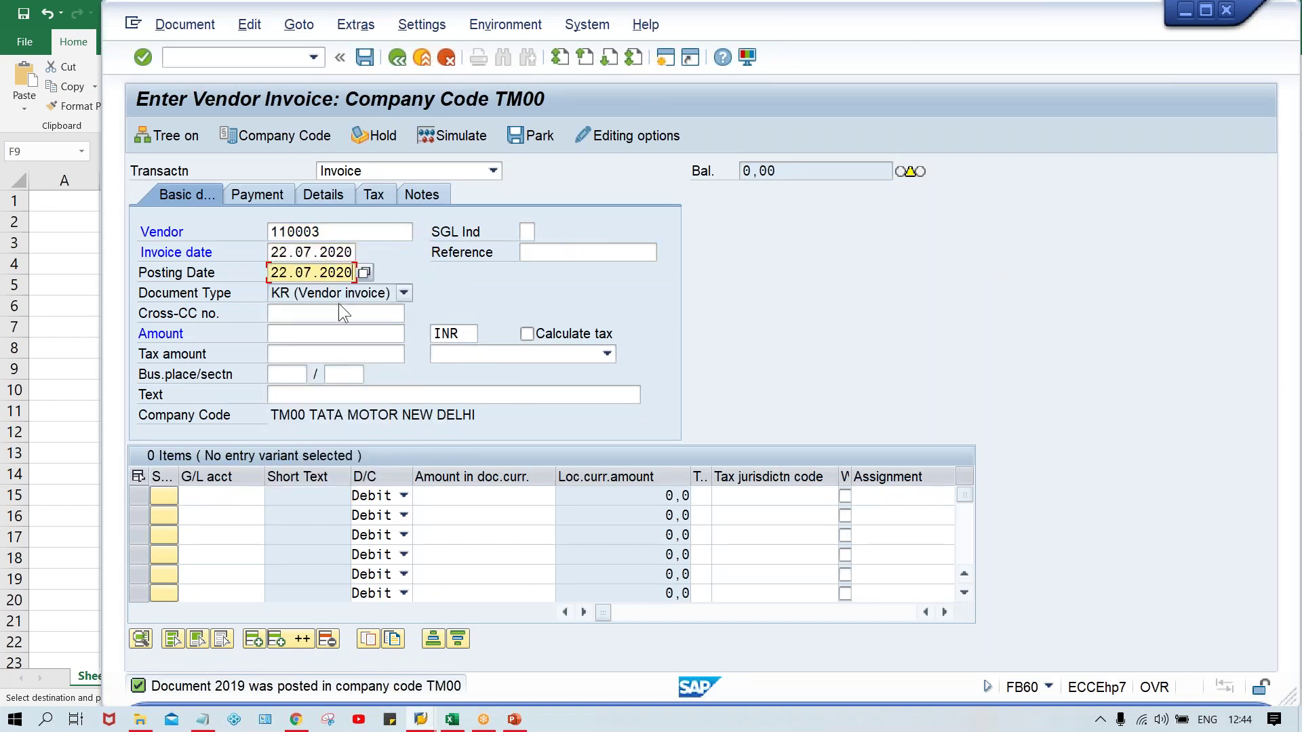
# Check document 6's amount in Excel and set the SAP invoice amount to 1000.
pyautogui.click(321, 336)
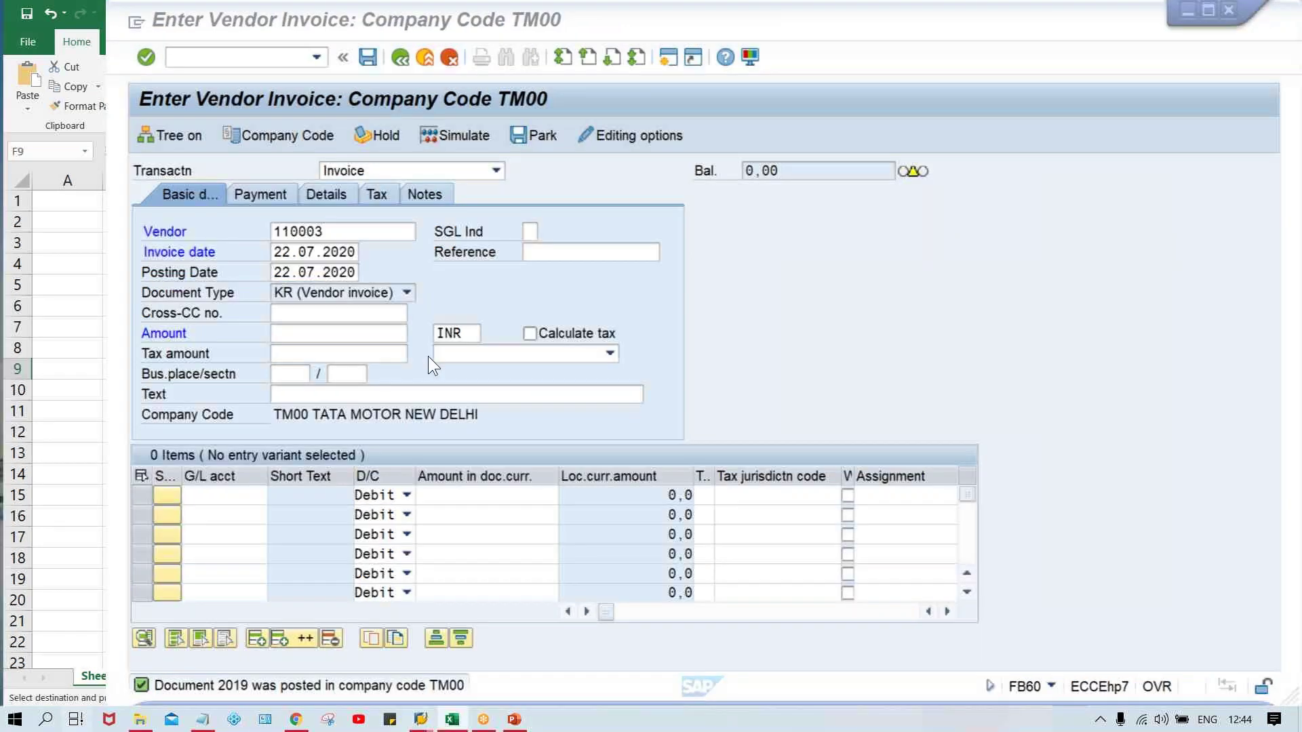
pyautogui.hotkey('alt', 'Tab')
pyautogui.click(397, 370)
pyautogui.hotkey('alt', 'Tab')
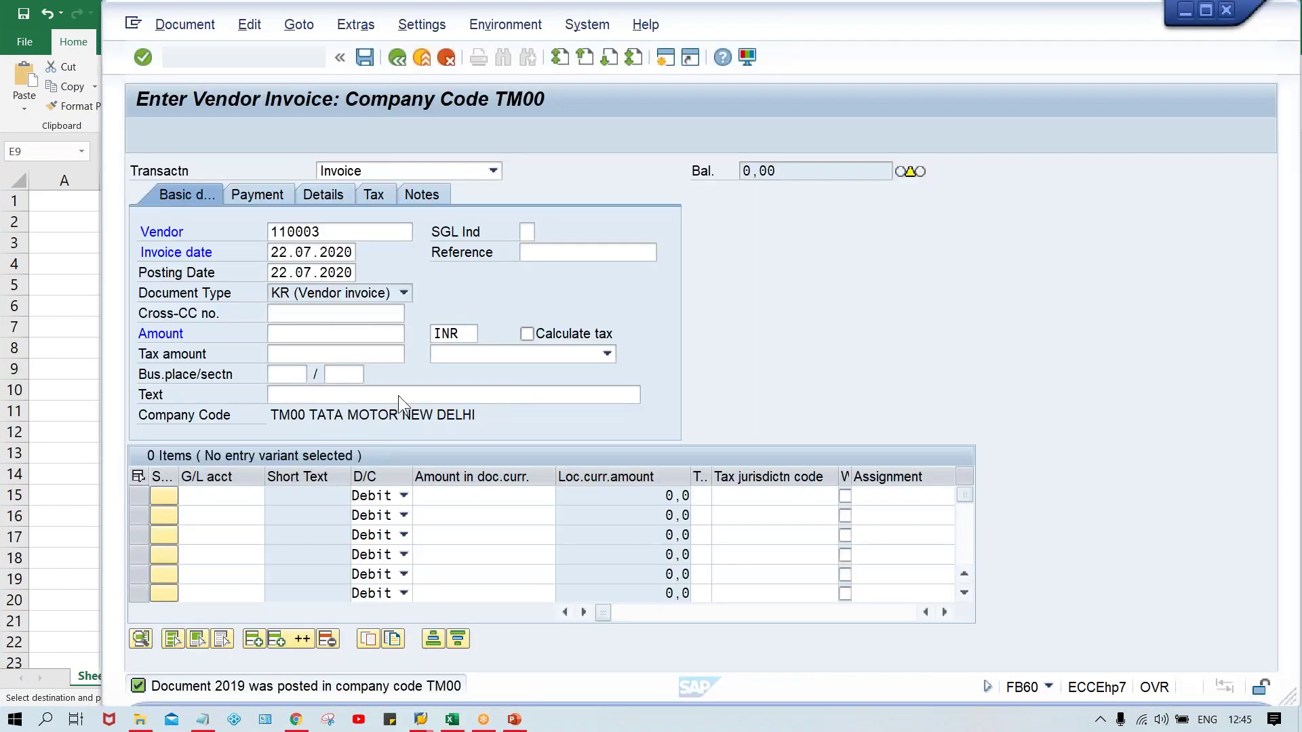
pyautogui.click(296, 335)
pyautogui.write('1000')
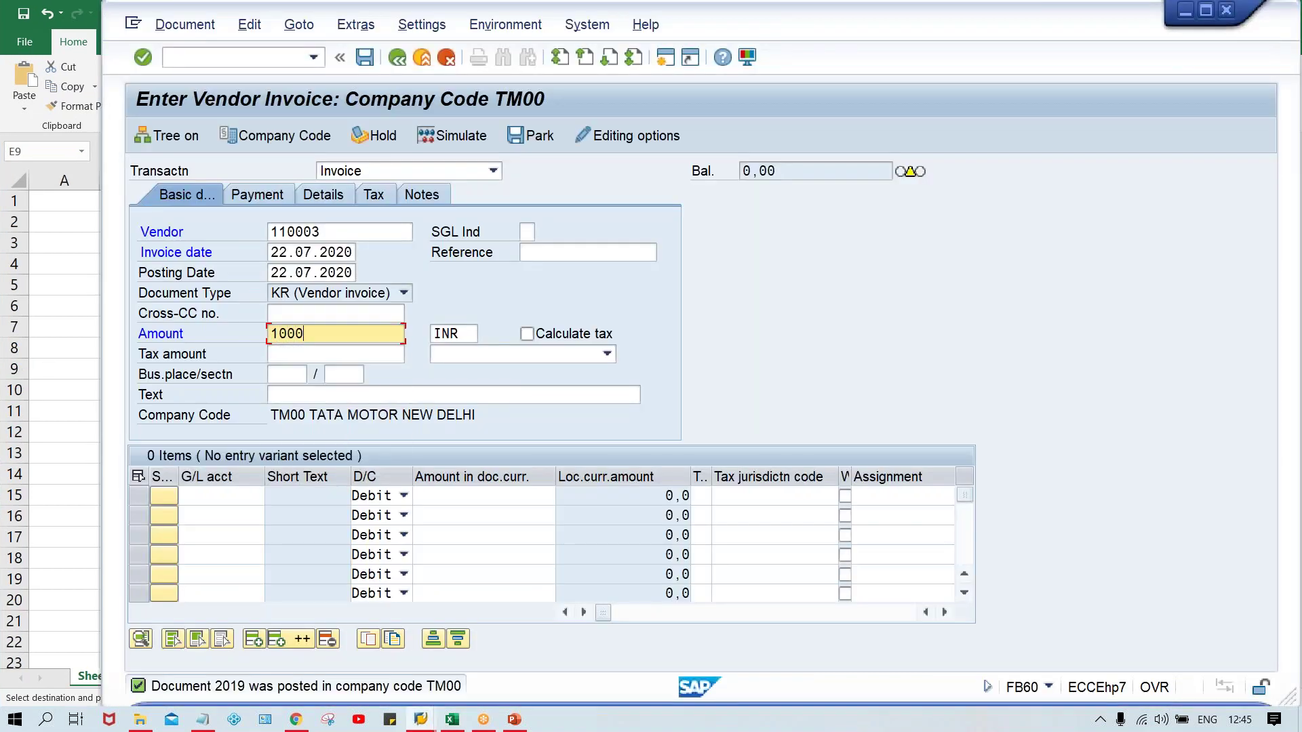
# Add a debit line of 1000 to G/L account 4000, confirm the entries, and post the invoice.
pyautogui.click(221, 496)
pyautogui.write('4')
pyautogui.press('Down')
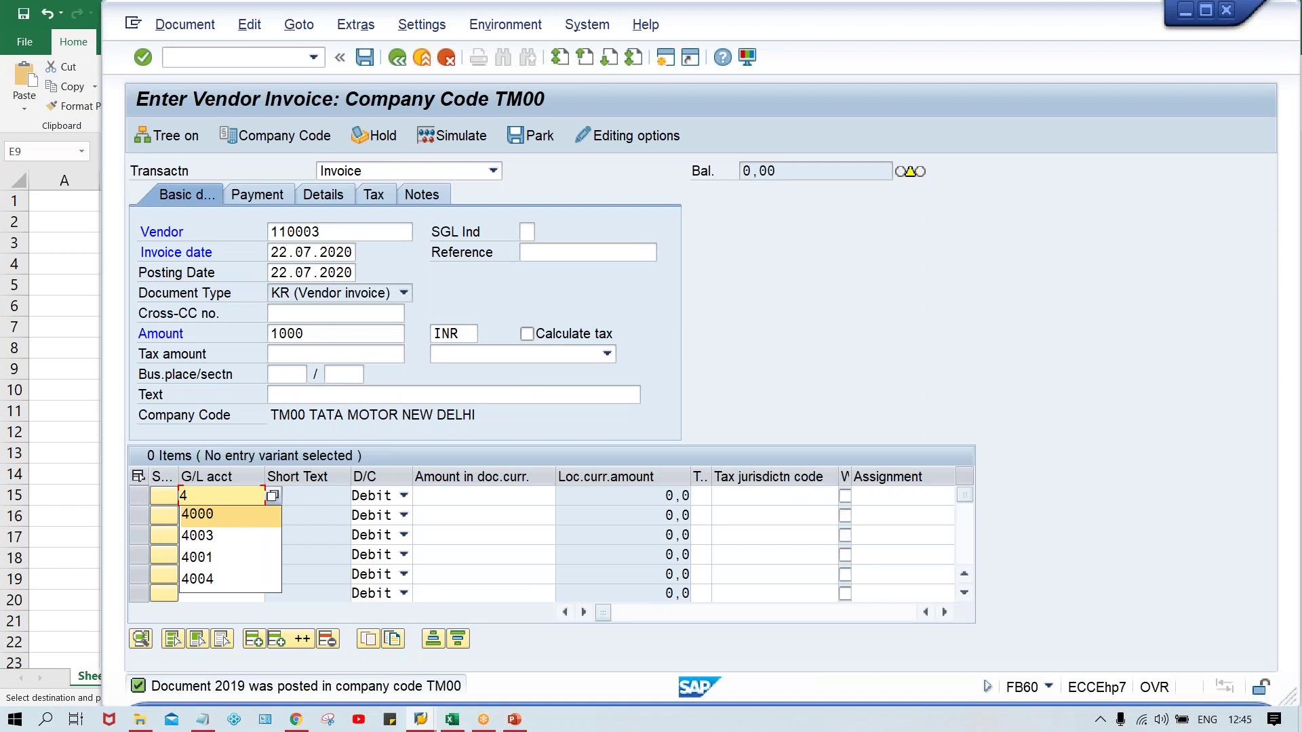
pyautogui.press('Return')
pyautogui.press('Tab')
pyautogui.press('Tab')
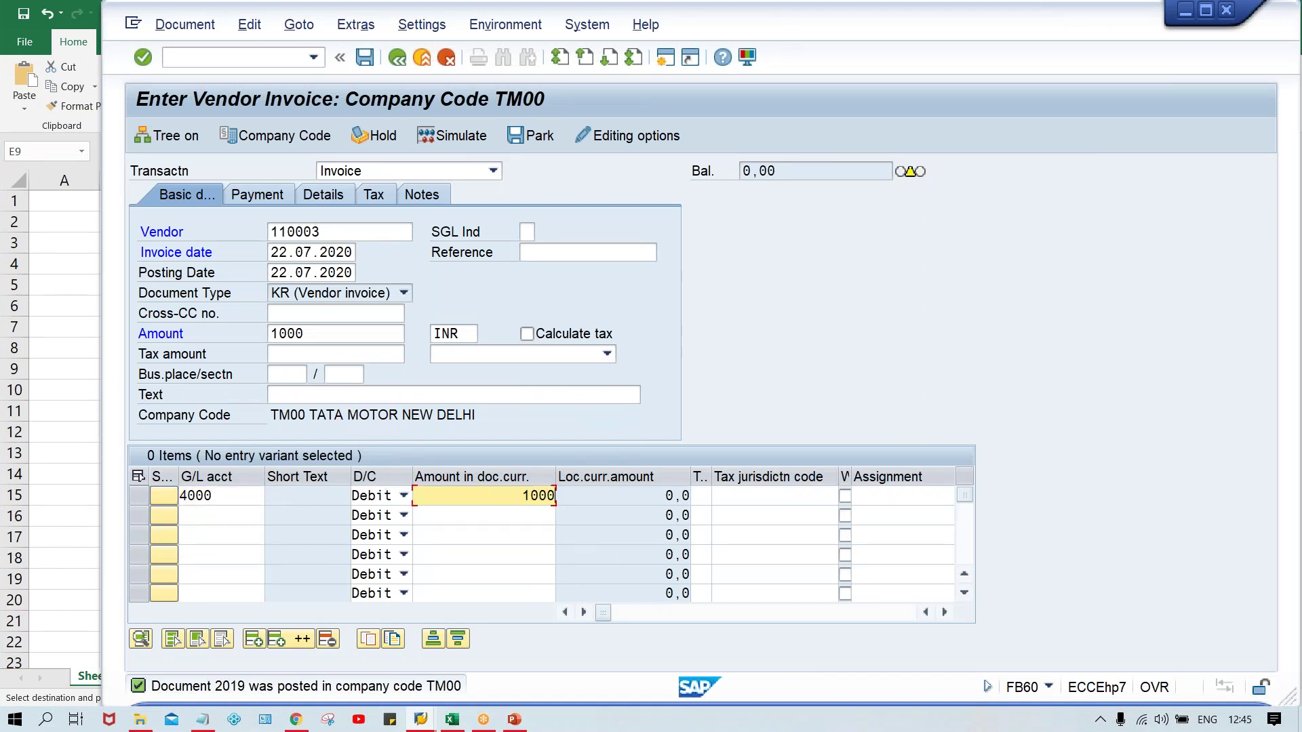
pyautogui.press('Return')
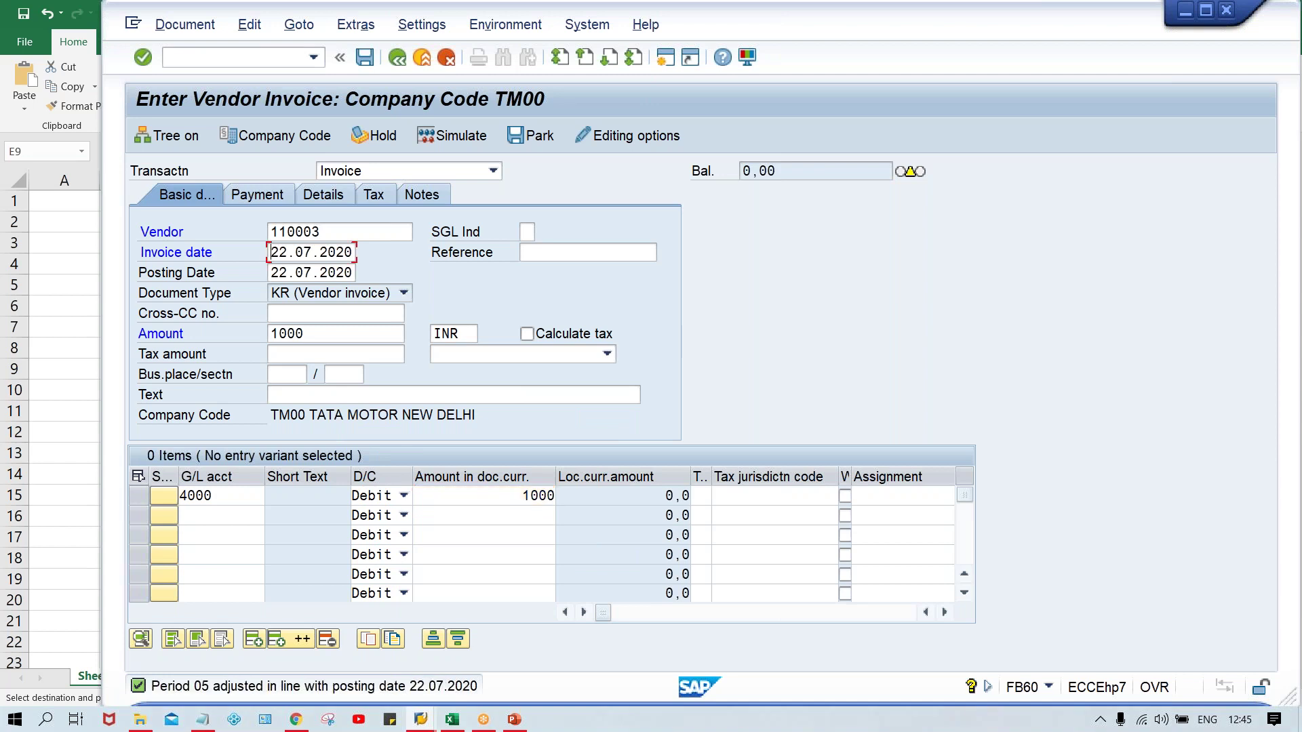
pyautogui.press('Return')
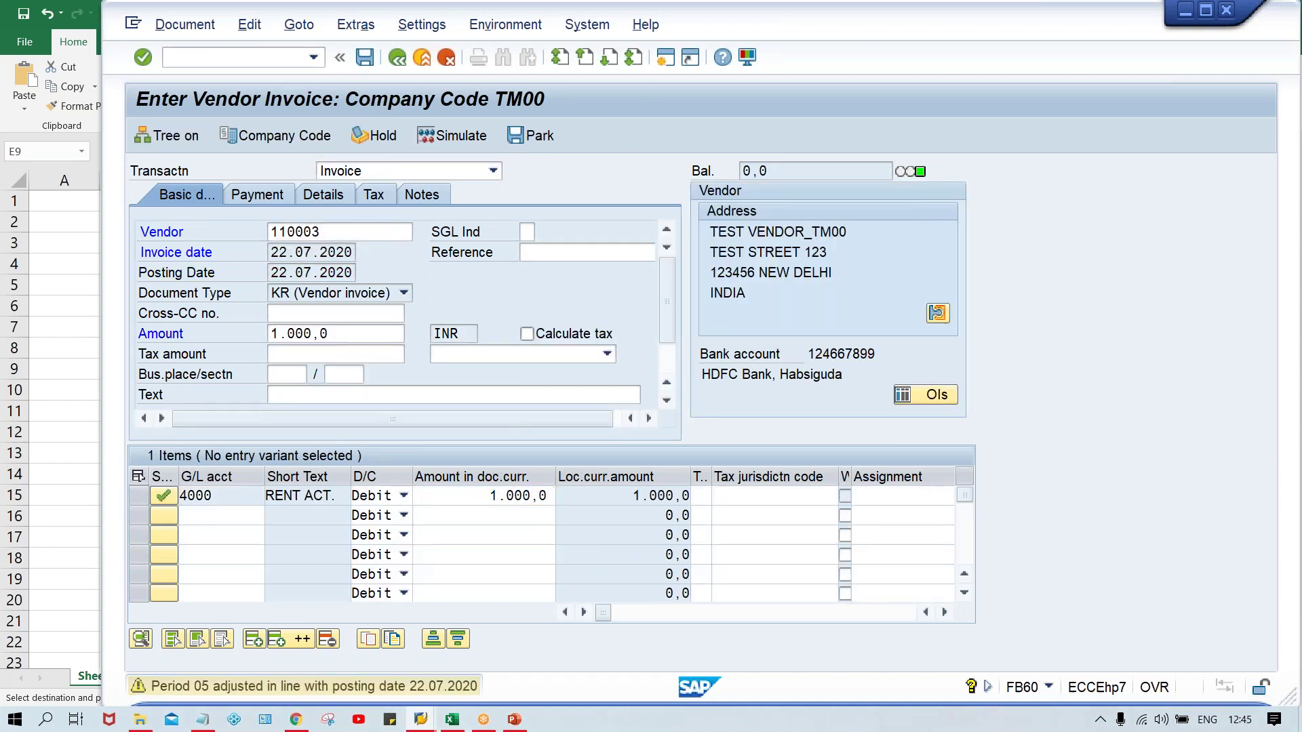
pyautogui.press('Return')
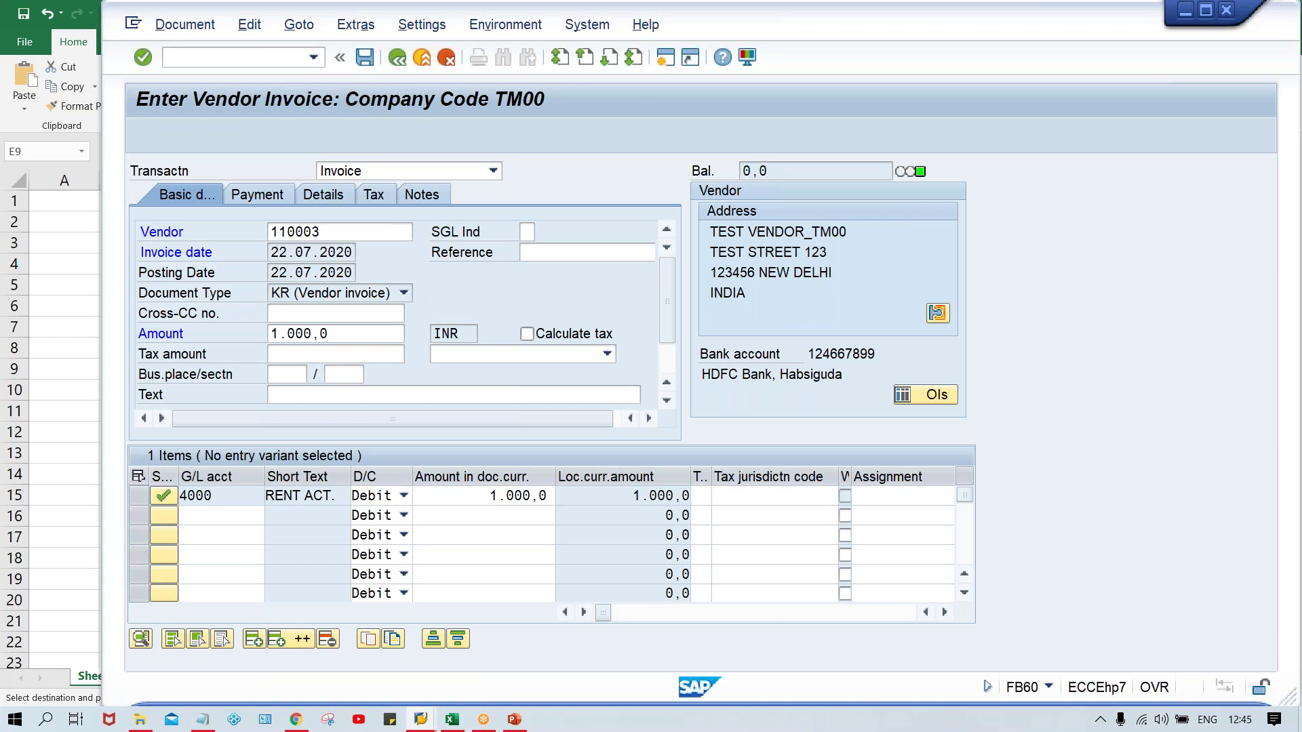
# Copy document 7's posting date 26.07.2020 from Excel, check its due date, and return to the SAP vendor invoice.
pyautogui.hotkey('alt', 'Tab')
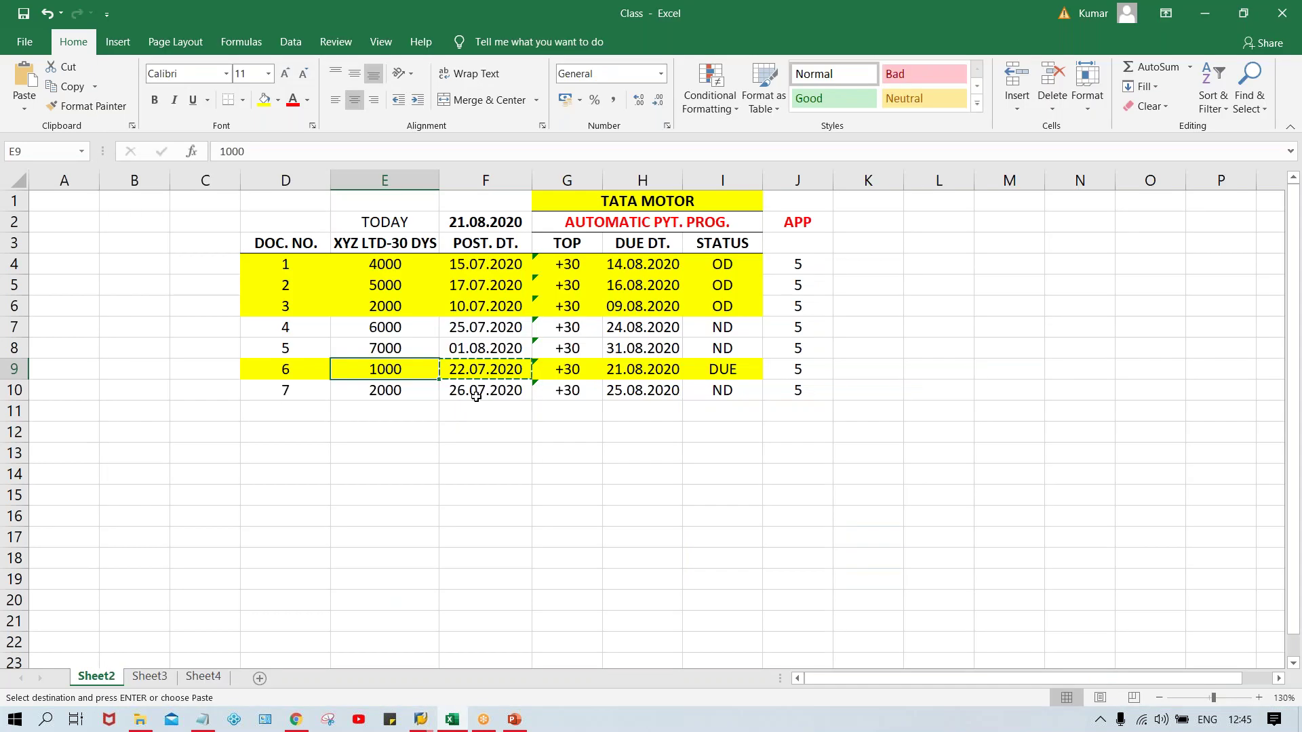
pyautogui.click(476, 395)
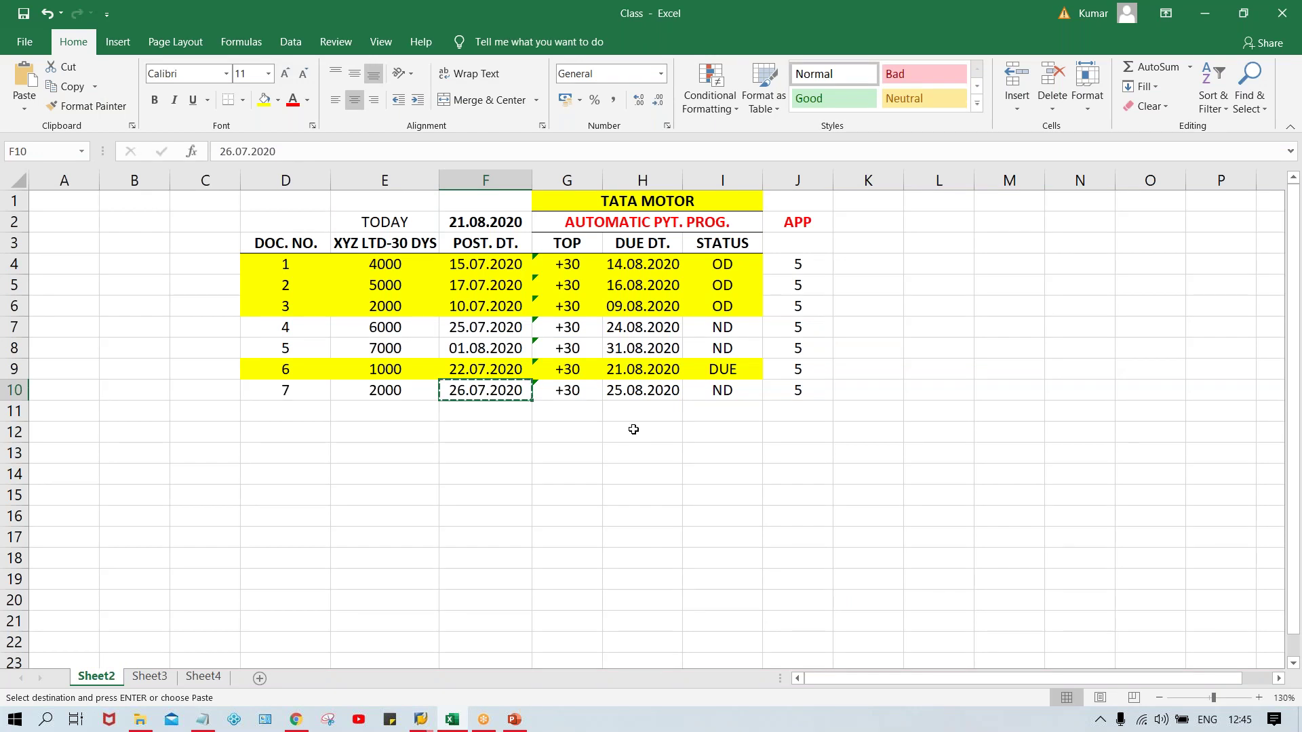
pyautogui.click(640, 392)
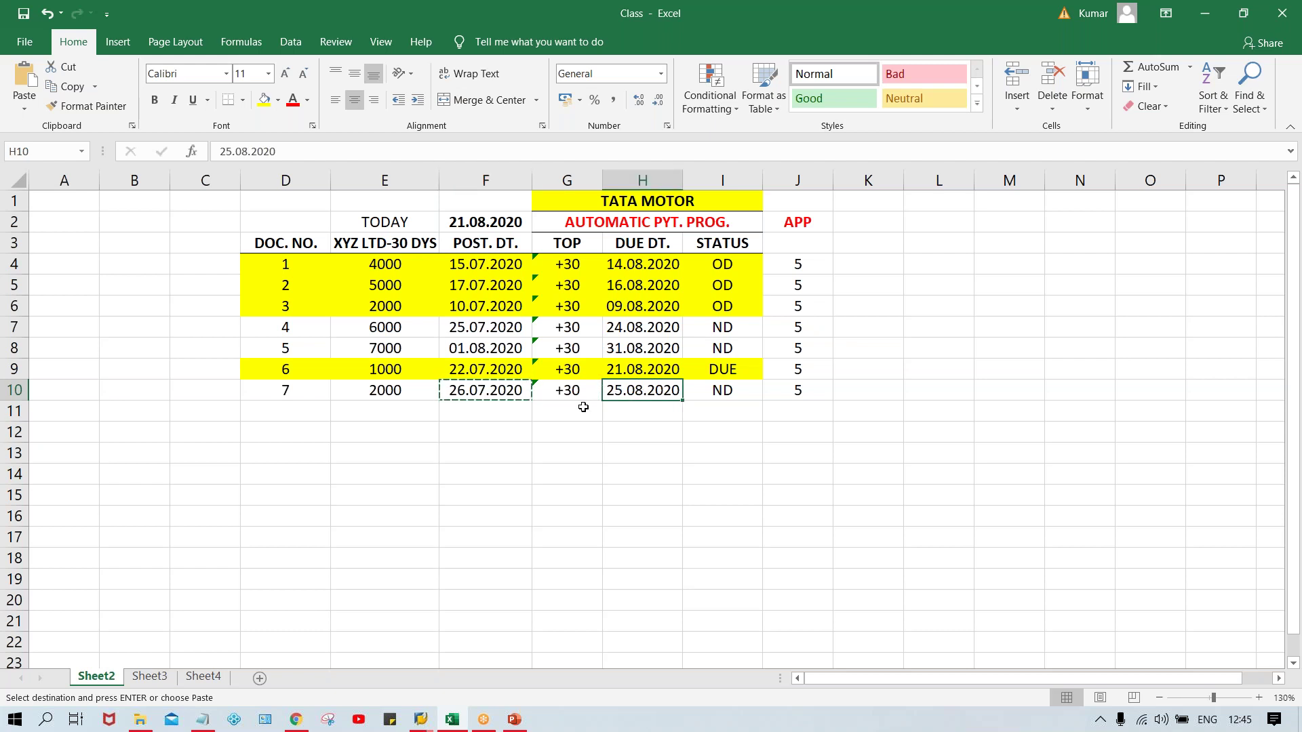
pyautogui.hotkey('alt', 'Tab')
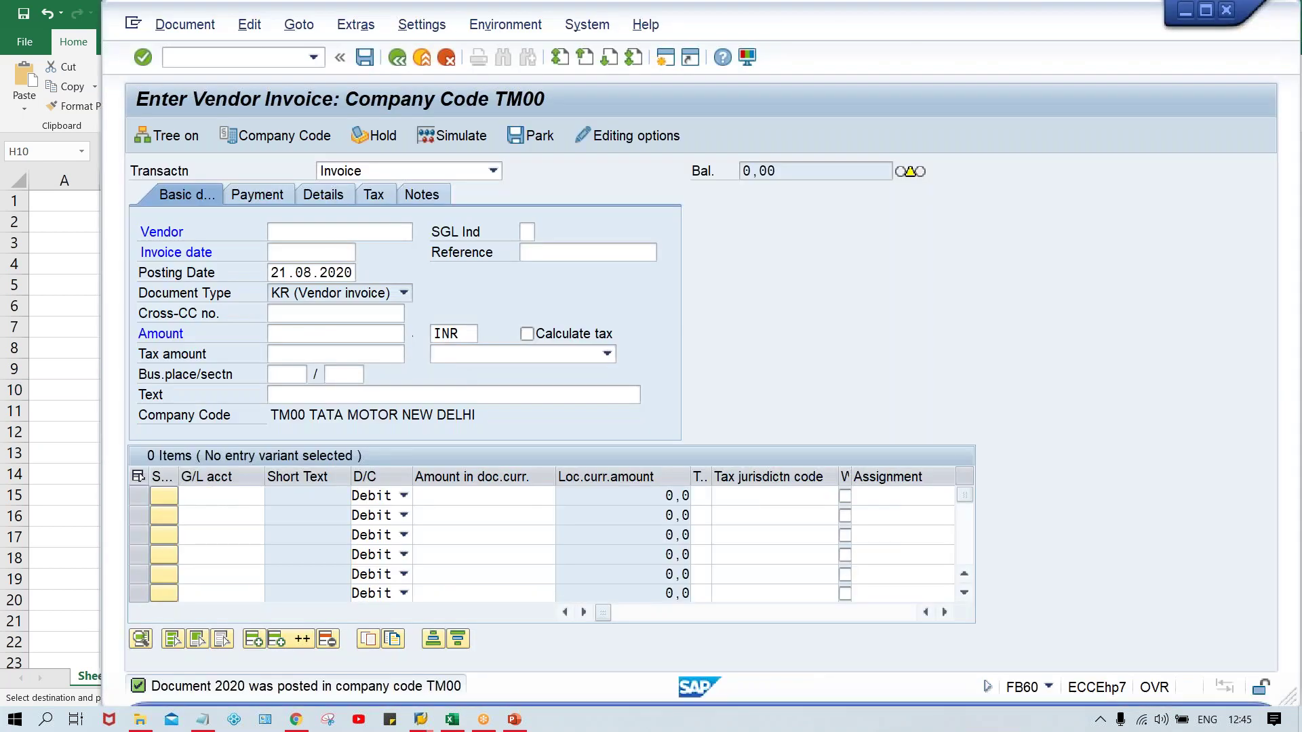
pyautogui.hotkey('ctrl', 'v')
pyautogui.click(359, 253)
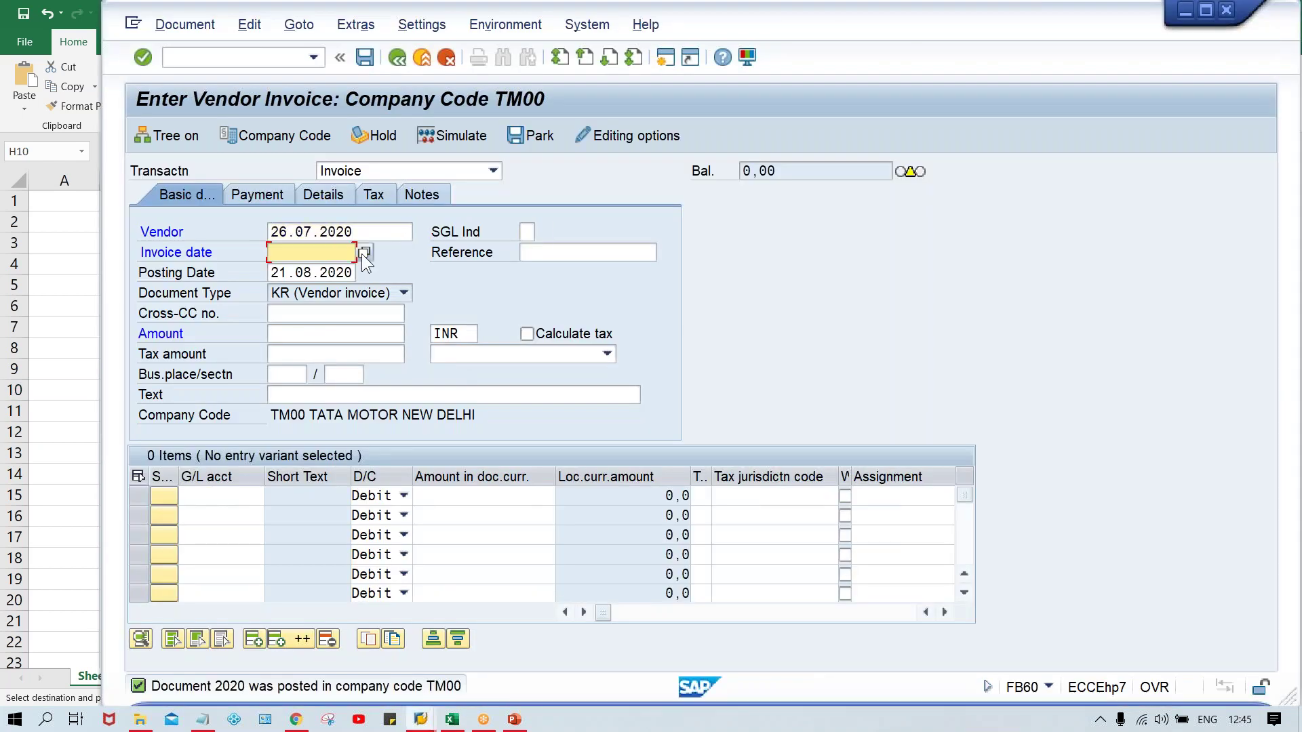
pyautogui.hotkey('shift', 'Tab')
pyautogui.hotkey('shift', 'Tab')
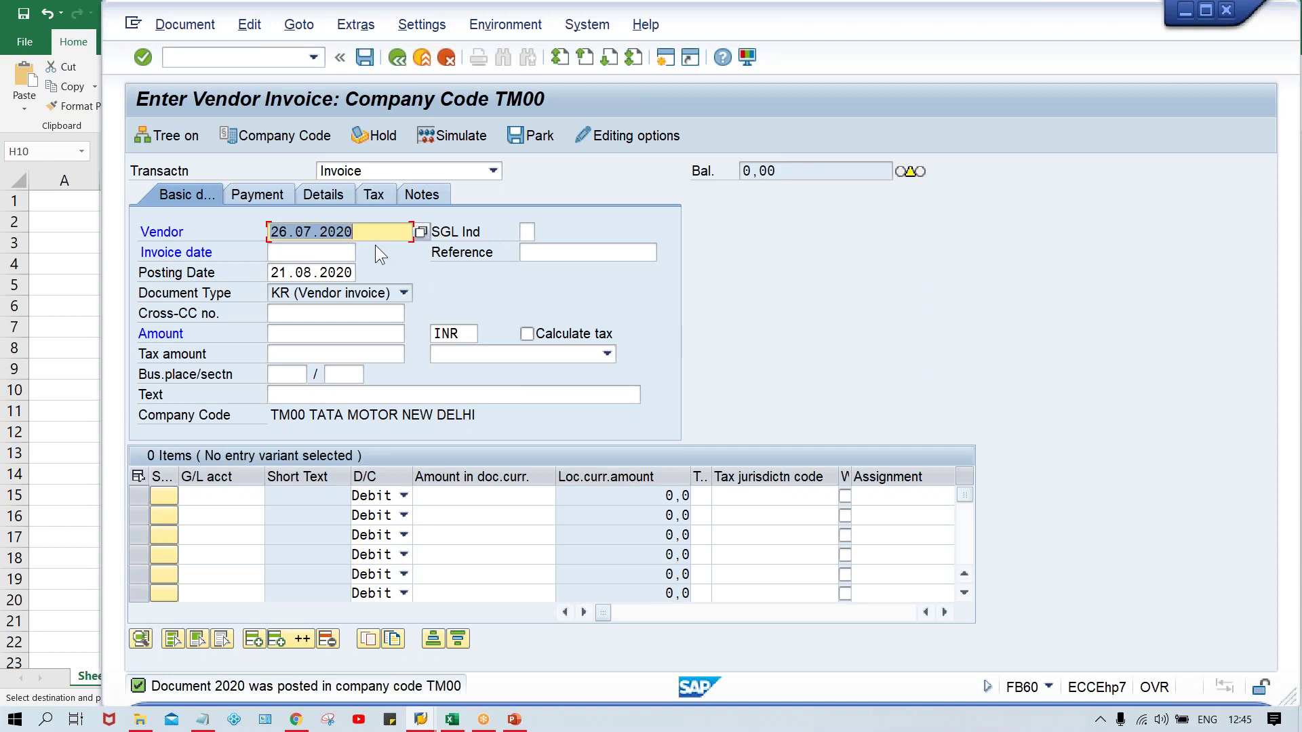
pyautogui.press('Delete')
# Enter the test vendor and fill the copied date 26.07.2020 into the invoice date and posting date.
pyautogui.click(352, 252)
pyautogui.press('Tab')
pyautogui.press('Tab')
pyautogui.hotkey('ctrl', 'v')
pyautogui.press('Tab')
pyautogui.press('Tab')
pyautogui.hotkey('ctrl', 'v')
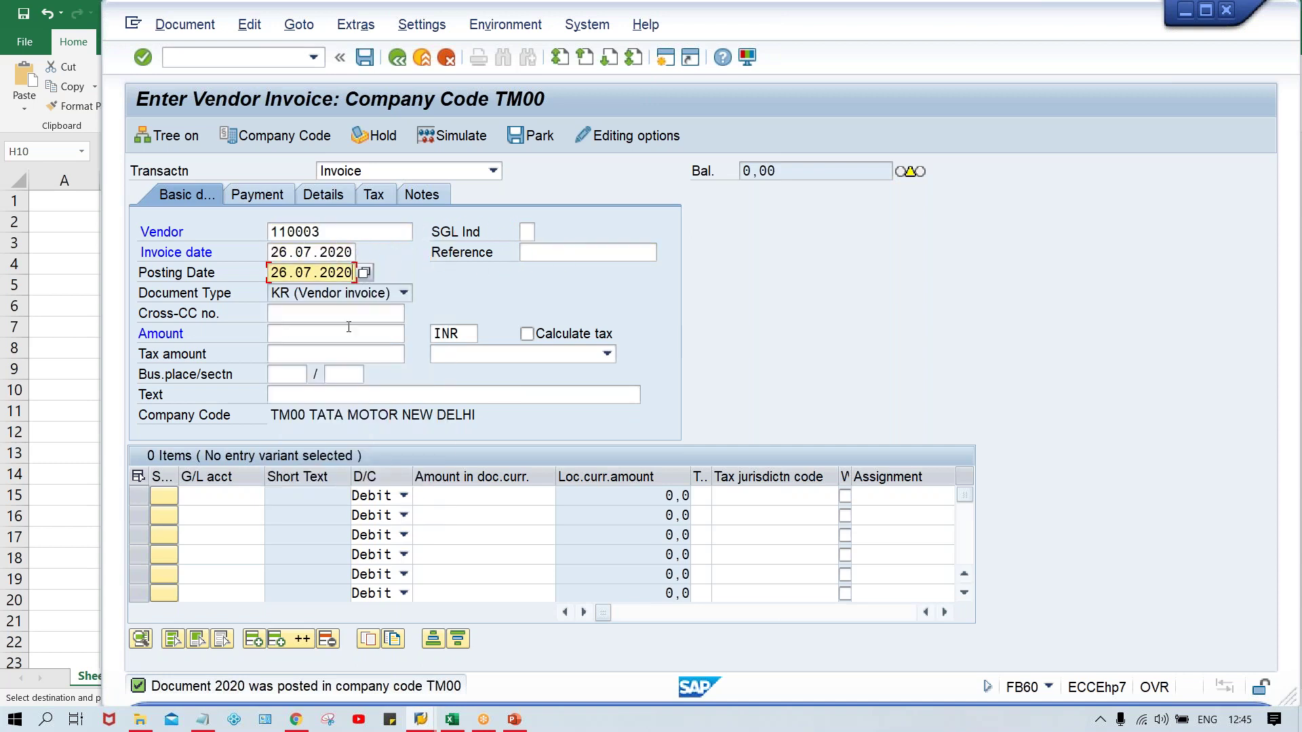
# Set the invoice amount to 2000, add a matching debit line to G/L account 4000, and post the invoice.
pyautogui.click(303, 334)
pyautogui.write('2000')
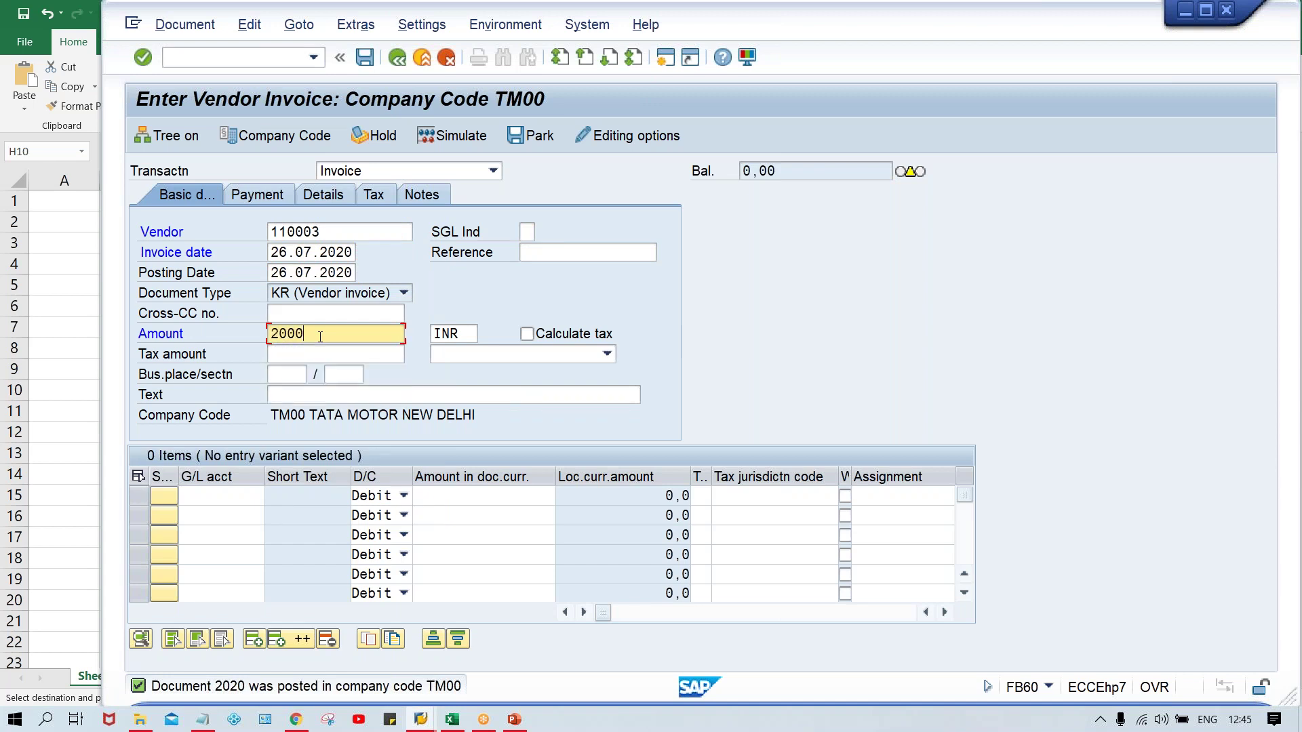
pyautogui.press('Tab')
pyautogui.write('4000')
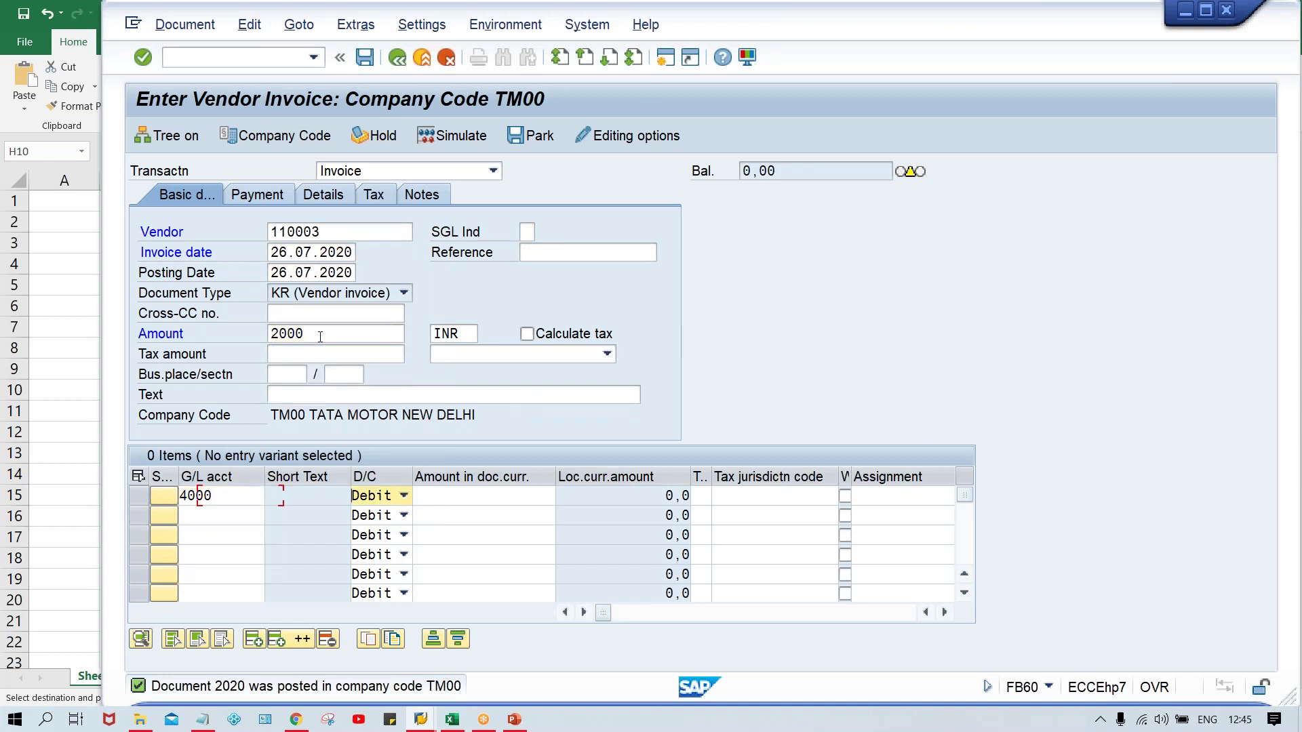
pyautogui.press('Tab')
pyautogui.write('2000')
pyautogui.press('Return')
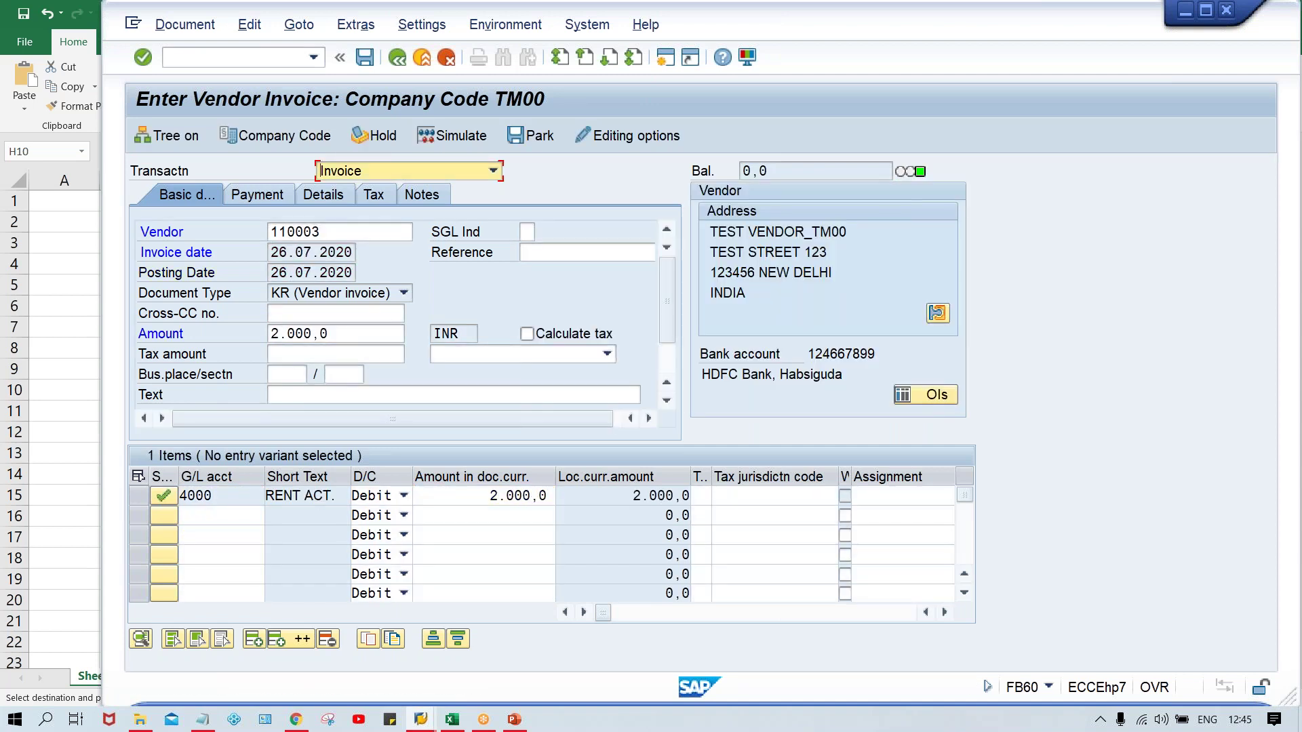
pyautogui.hotkey('ctrl', 's')
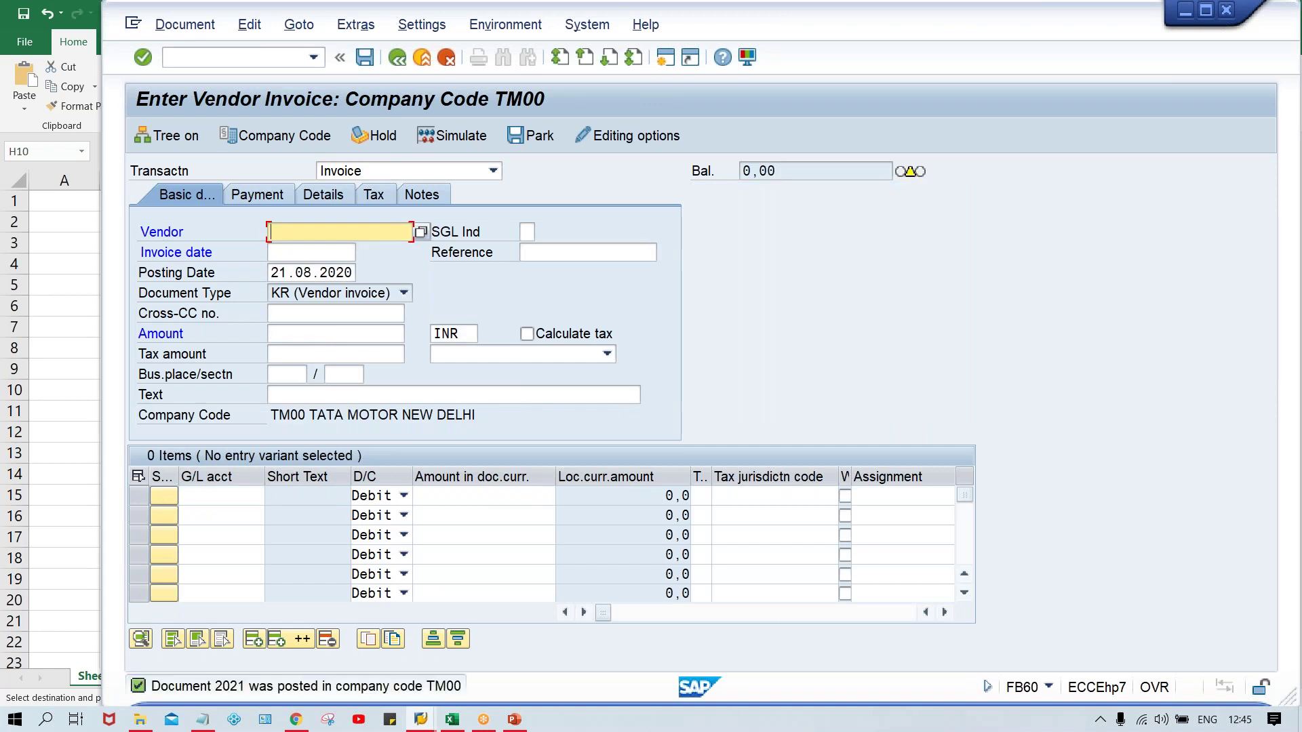
# Switch to Excel, check the amounts of highlighted documents 1, 2, 3 and 6, and enter their total of 12000 in cell E12.
pyautogui.hotkey('alt', 'Tab')
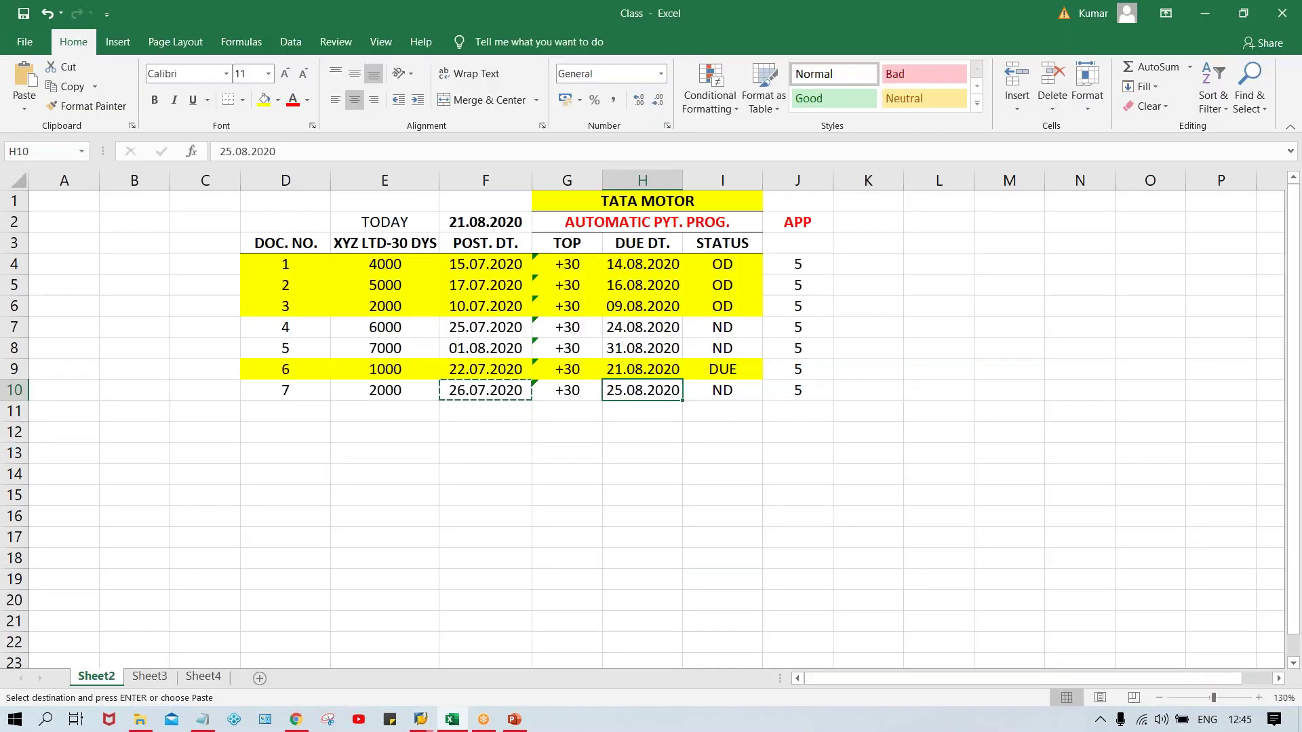
pyautogui.click(486, 468)
pyautogui.click(484, 436)
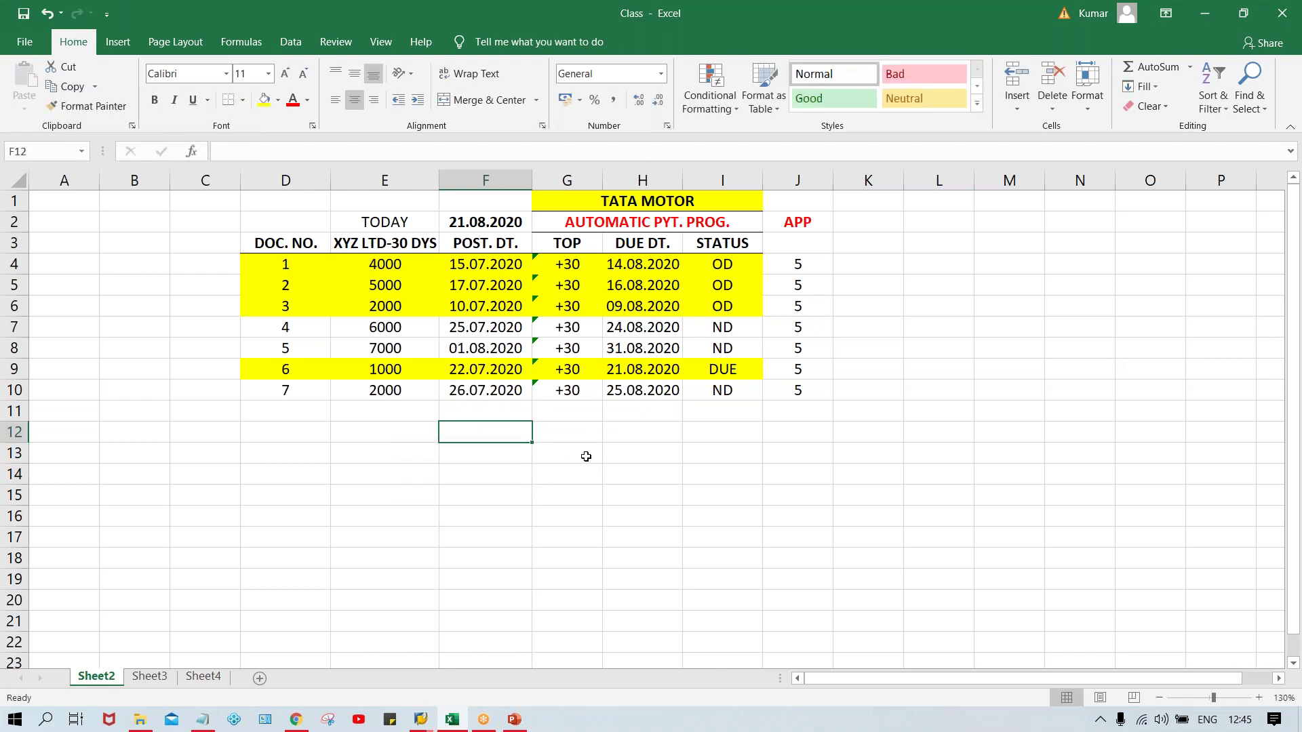
pyautogui.click(379, 271)
pyautogui.click(383, 288)
pyautogui.click(384, 308)
pyautogui.click(390, 368)
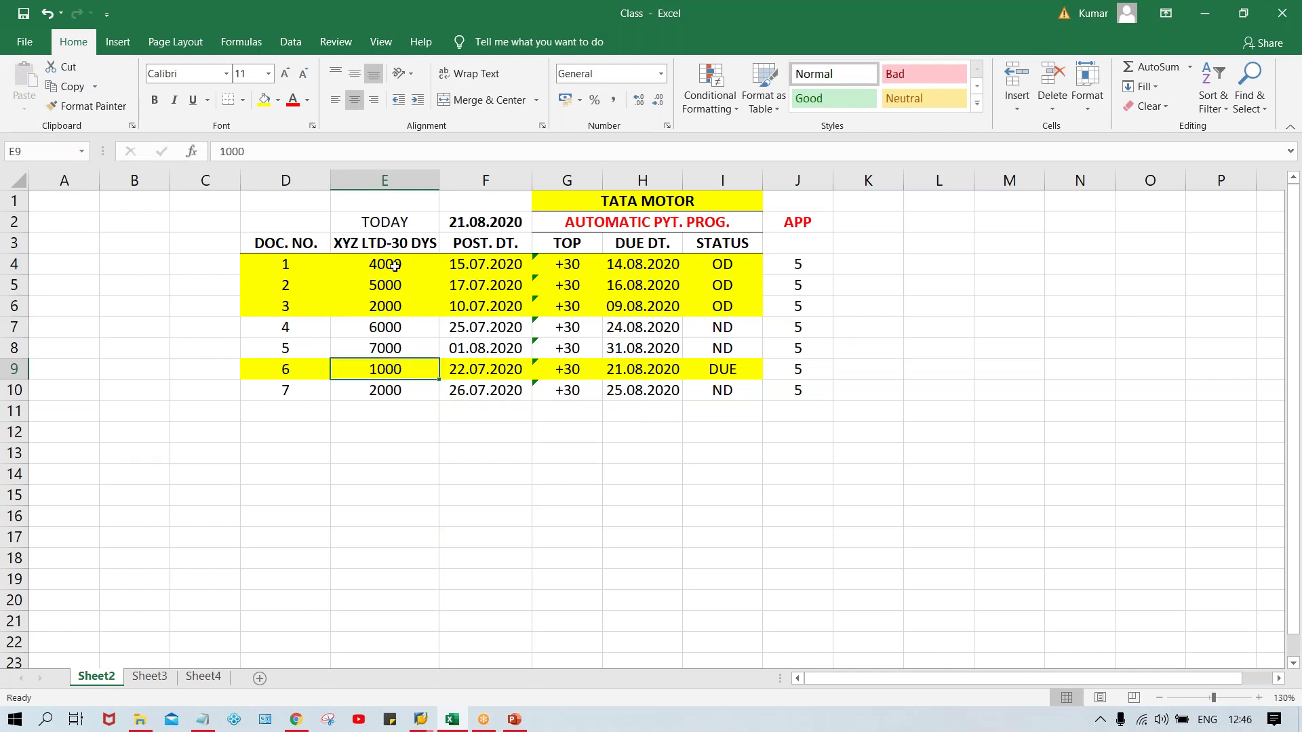
pyautogui.moveTo(400, 267); pyautogui.dragTo(395, 307)
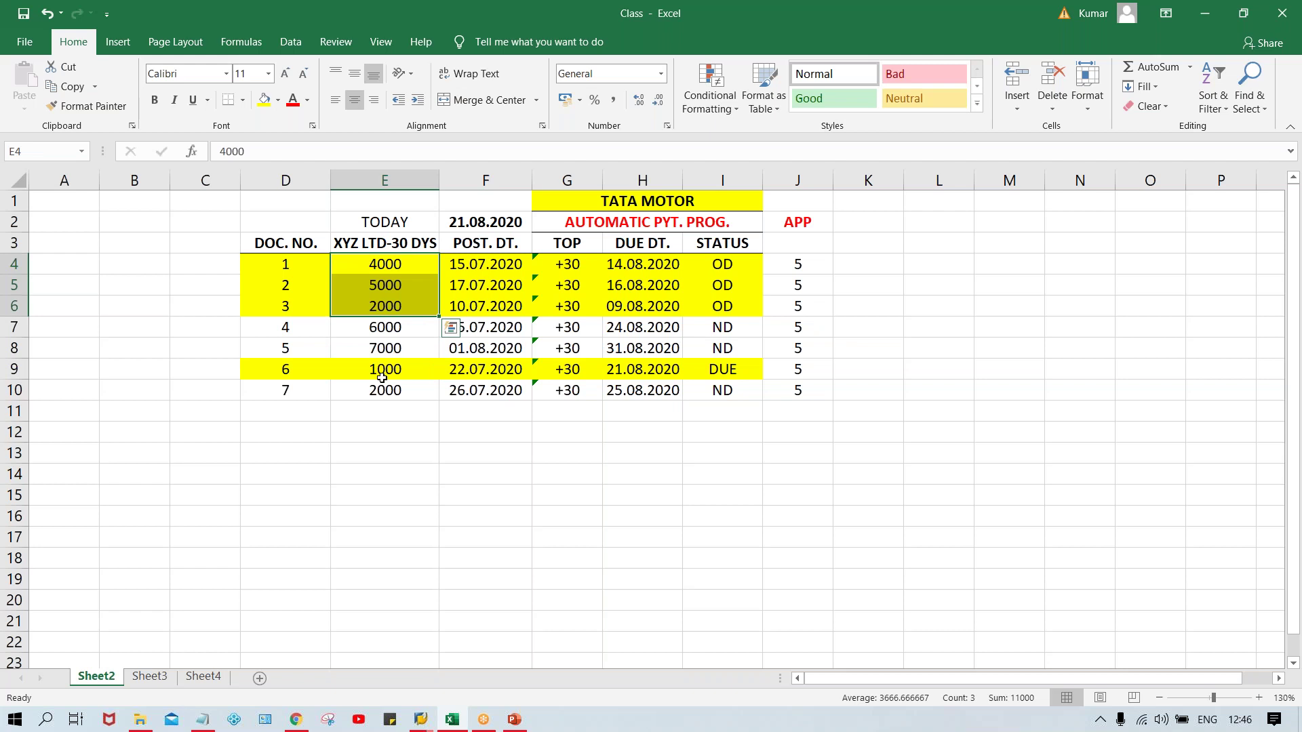
pyautogui.click(366, 415)
pyautogui.click(369, 431)
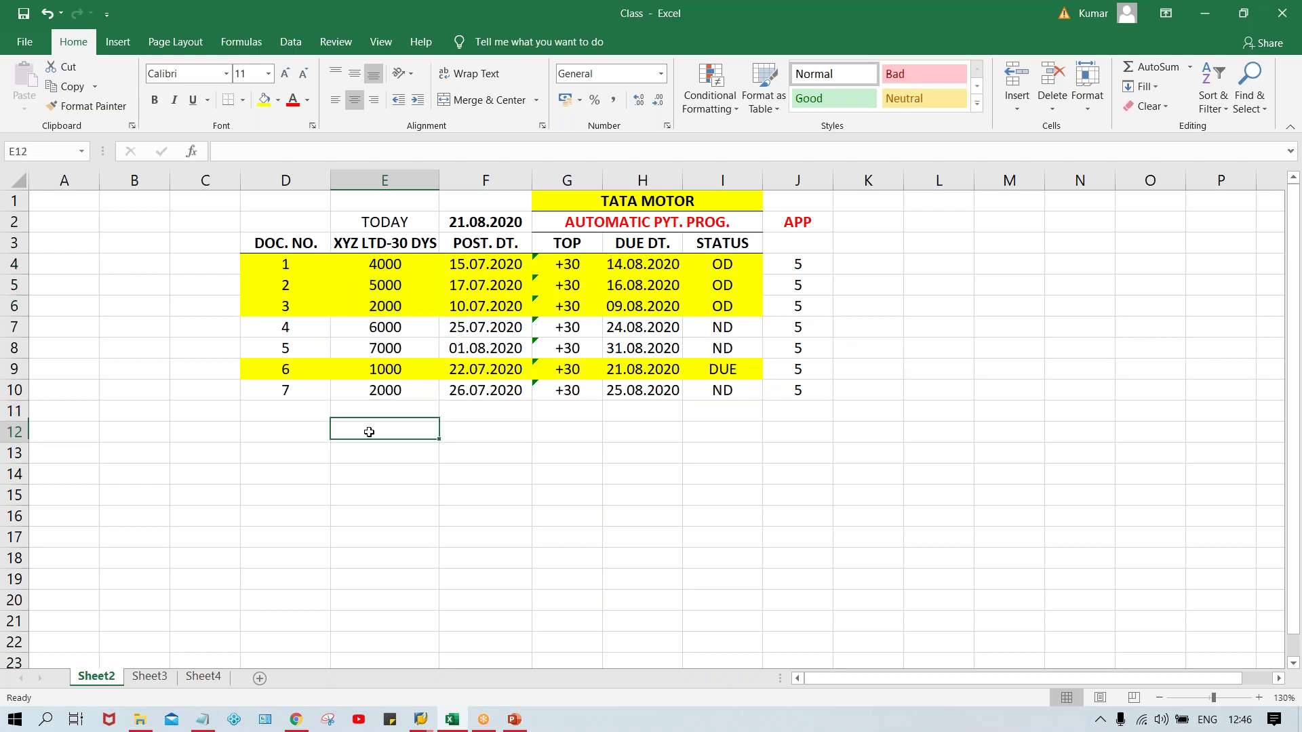
pyautogui.write('12000')
pyautogui.press('Return')
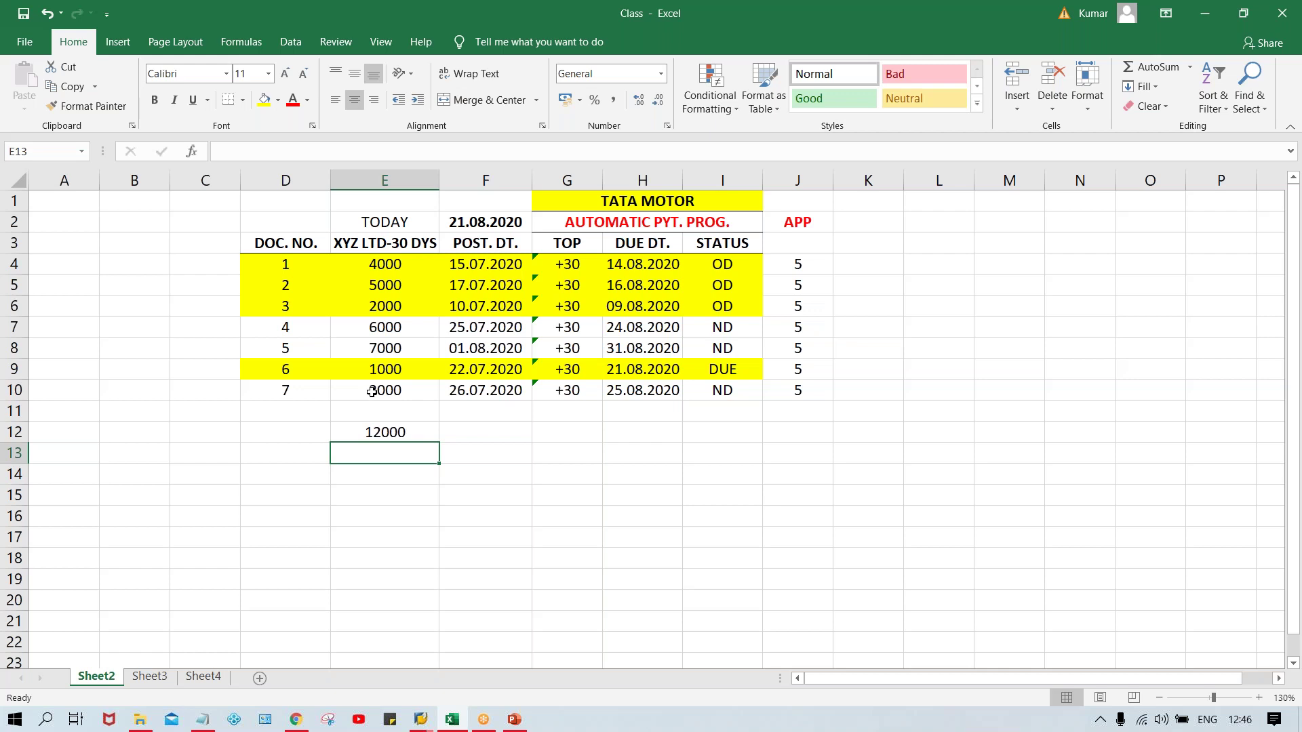
# Enter an additional amount of 1000 in cell E11, under document 7's amount.
pyautogui.click(385, 370)
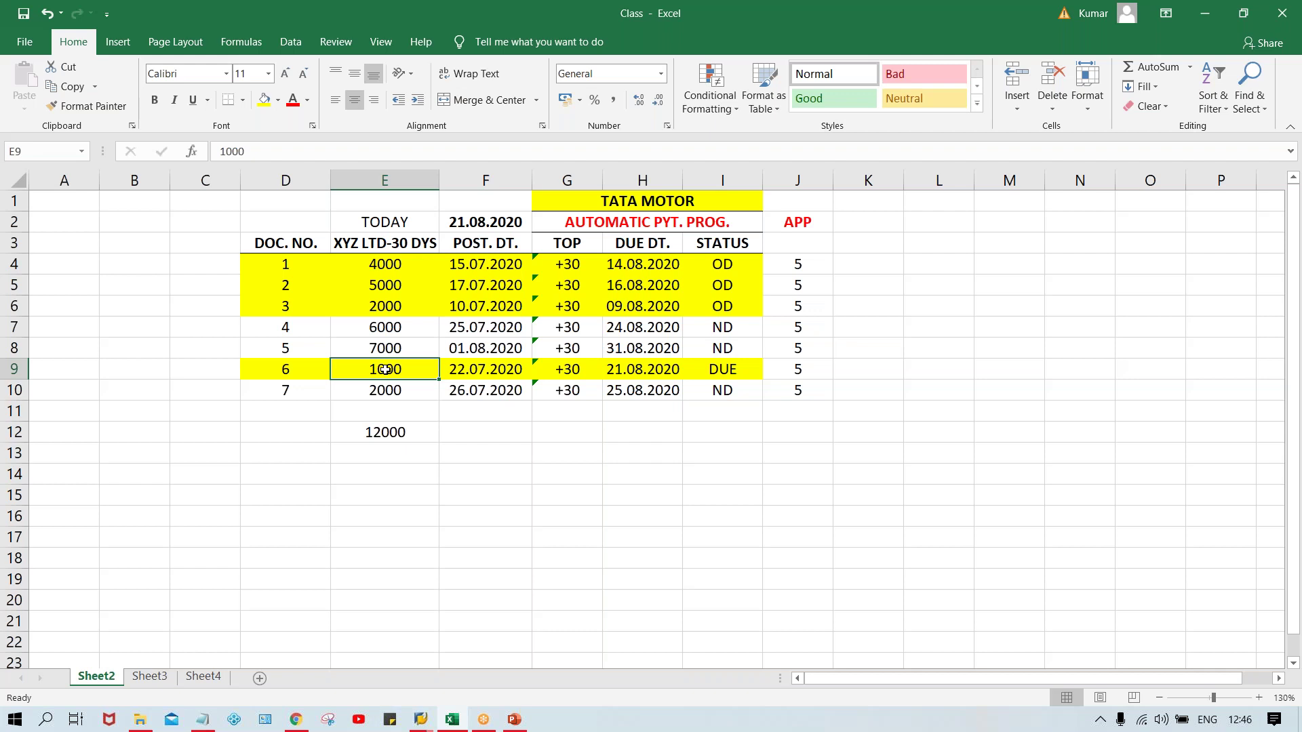
pyautogui.click(385, 412)
pyautogui.write('1000')
pyautogui.press('Return')
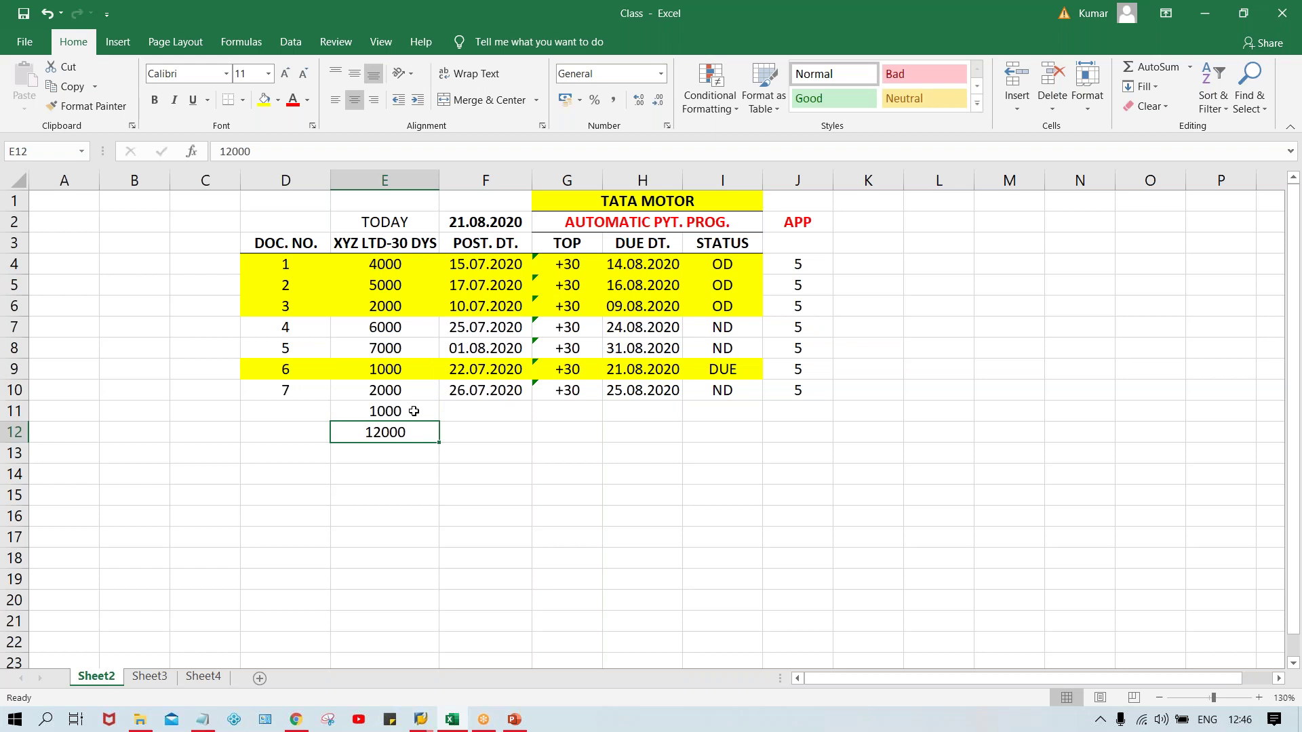
pyautogui.click(462, 409)
pyautogui.write('ND')
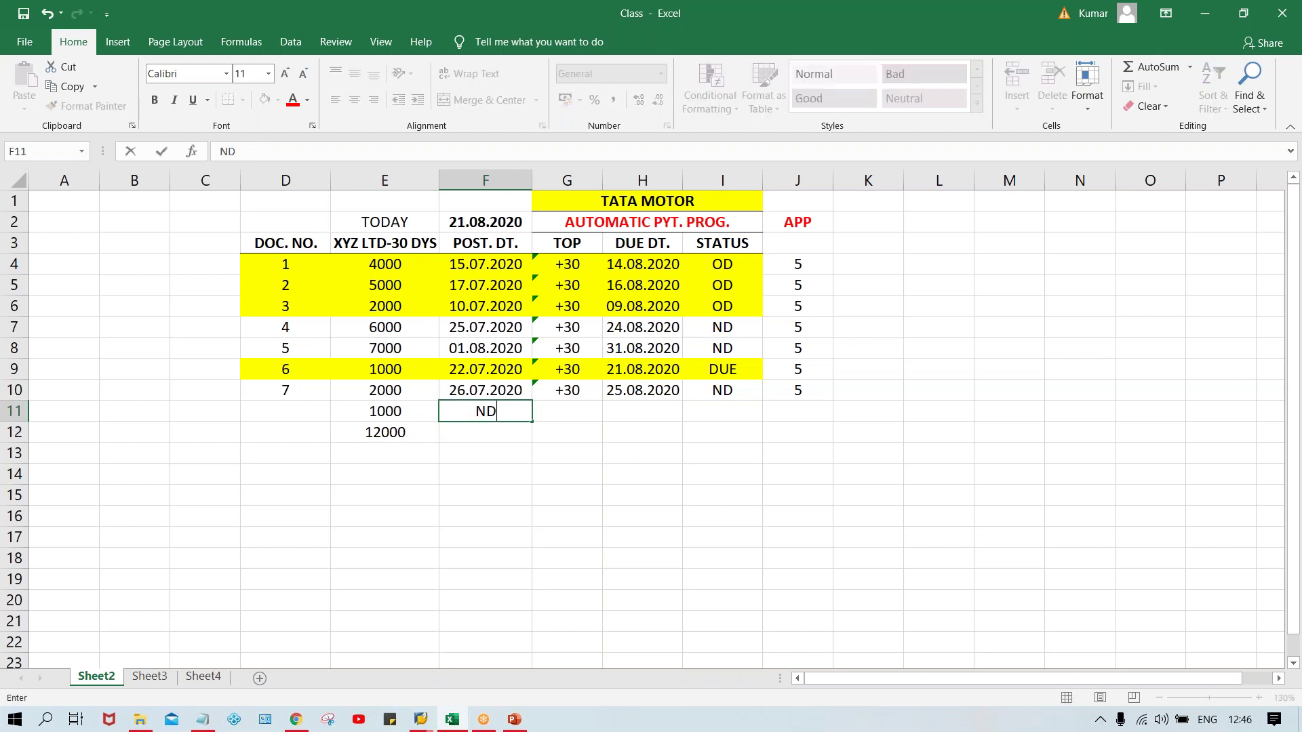
pyautogui.press('Return')
pyautogui.click(493, 410)
pyautogui.press('Delete')
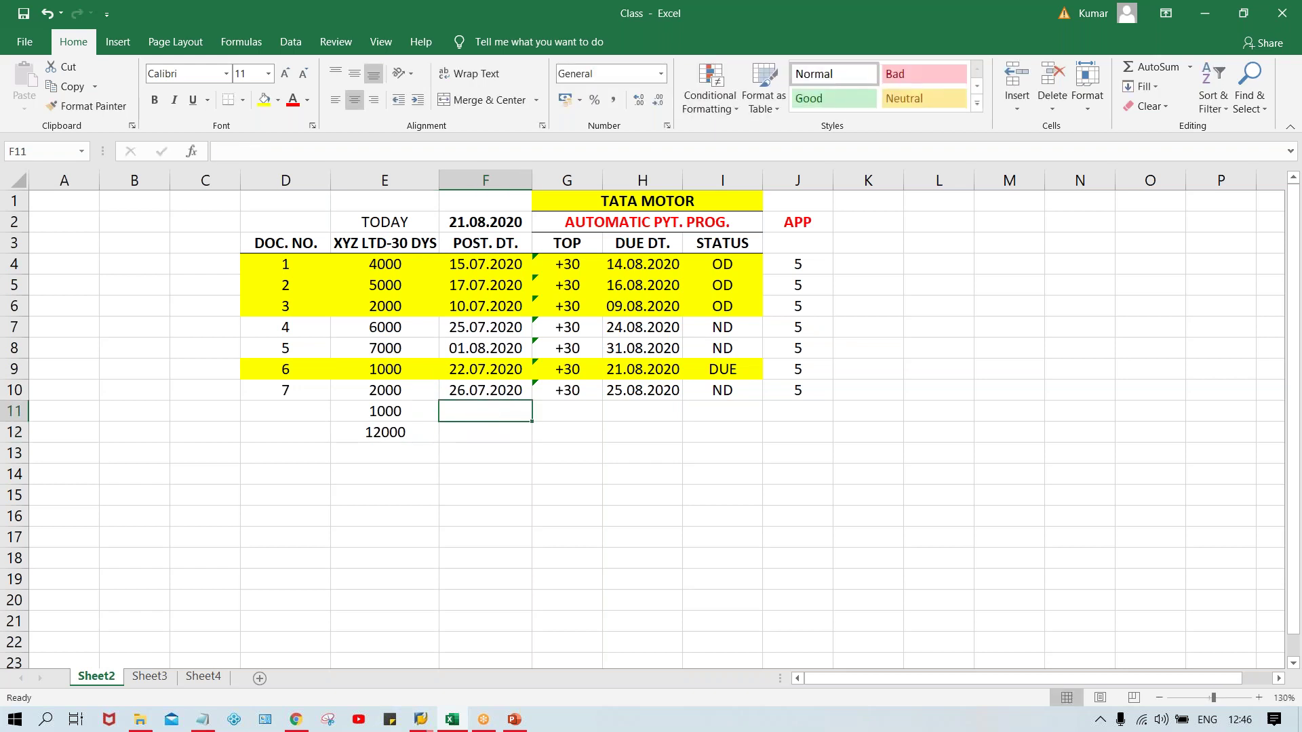
# Enter ND in cell I11 as the status of the added 1000 amount.
pyautogui.click(708, 410)
pyautogui.write('ND')
pyautogui.press('Return')
pyautogui.click(701, 561)
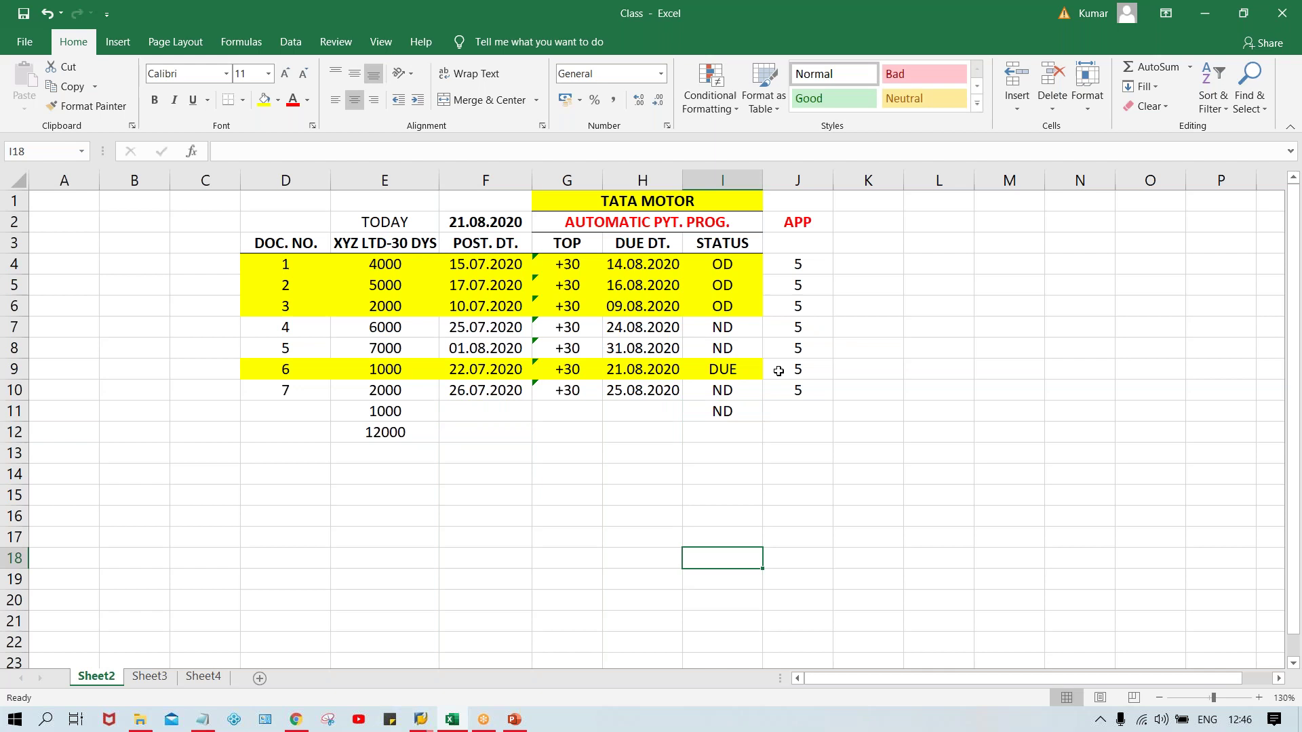
# Clear all the 5 entries listed under the APP heading in column J.
pyautogui.moveTo(797, 247); pyautogui.dragTo(811, 409)
pyautogui.press('Delete')
pyautogui.click(480, 565)
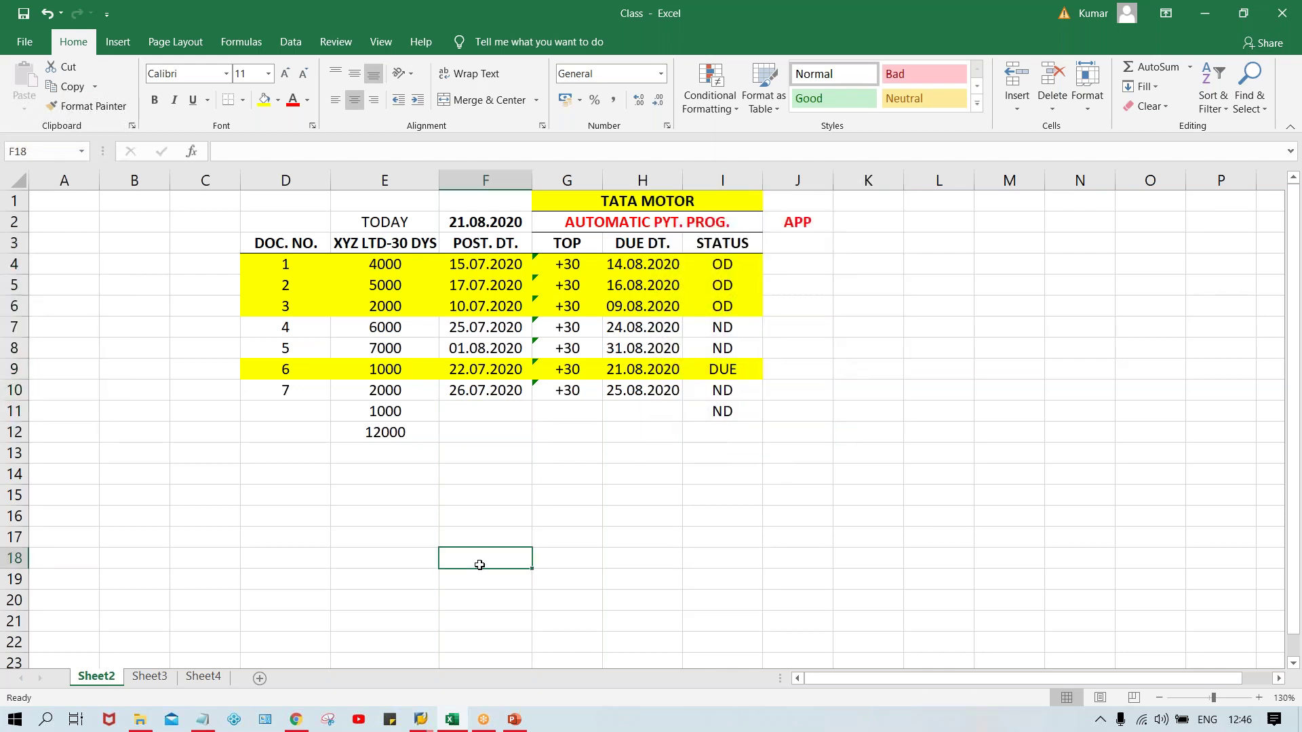
# Fill the 12000 total in cell E12 with yellow to match the highlighted document rows.
pyautogui.click(375, 438)
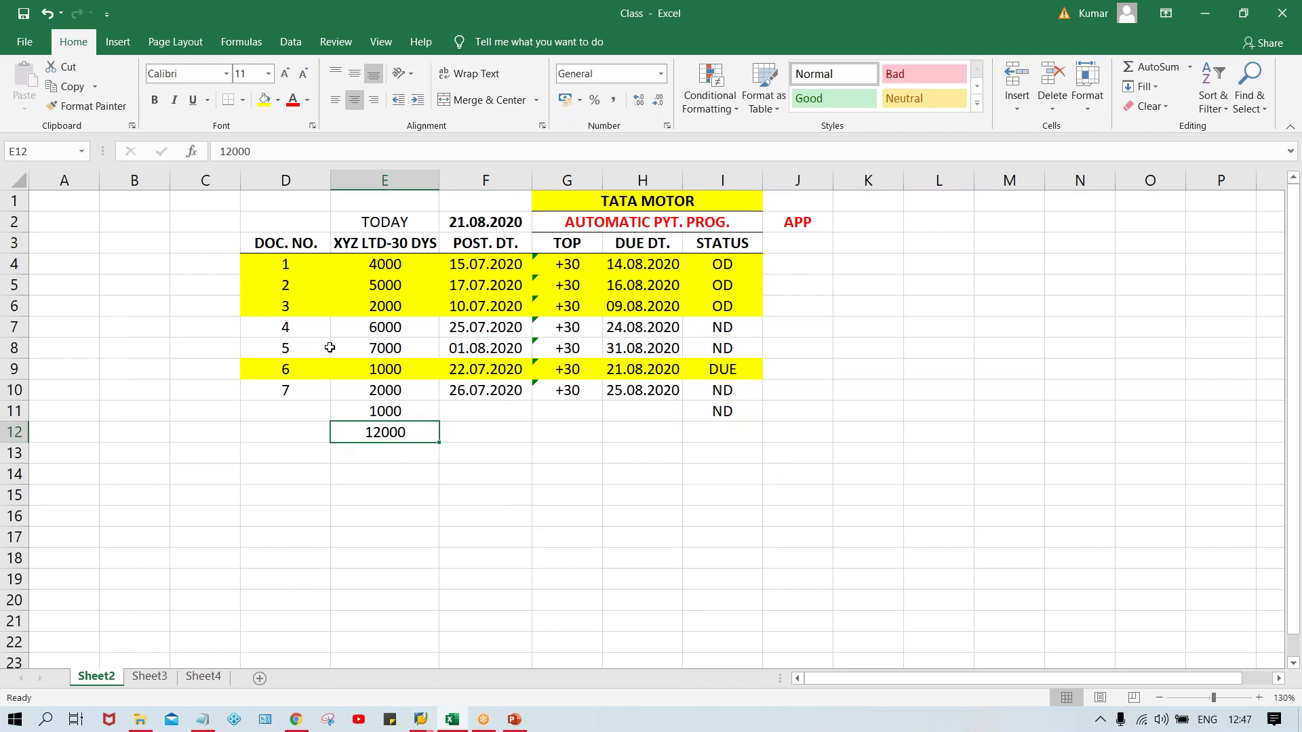
pyautogui.click(264, 101)
pyautogui.click(601, 455)
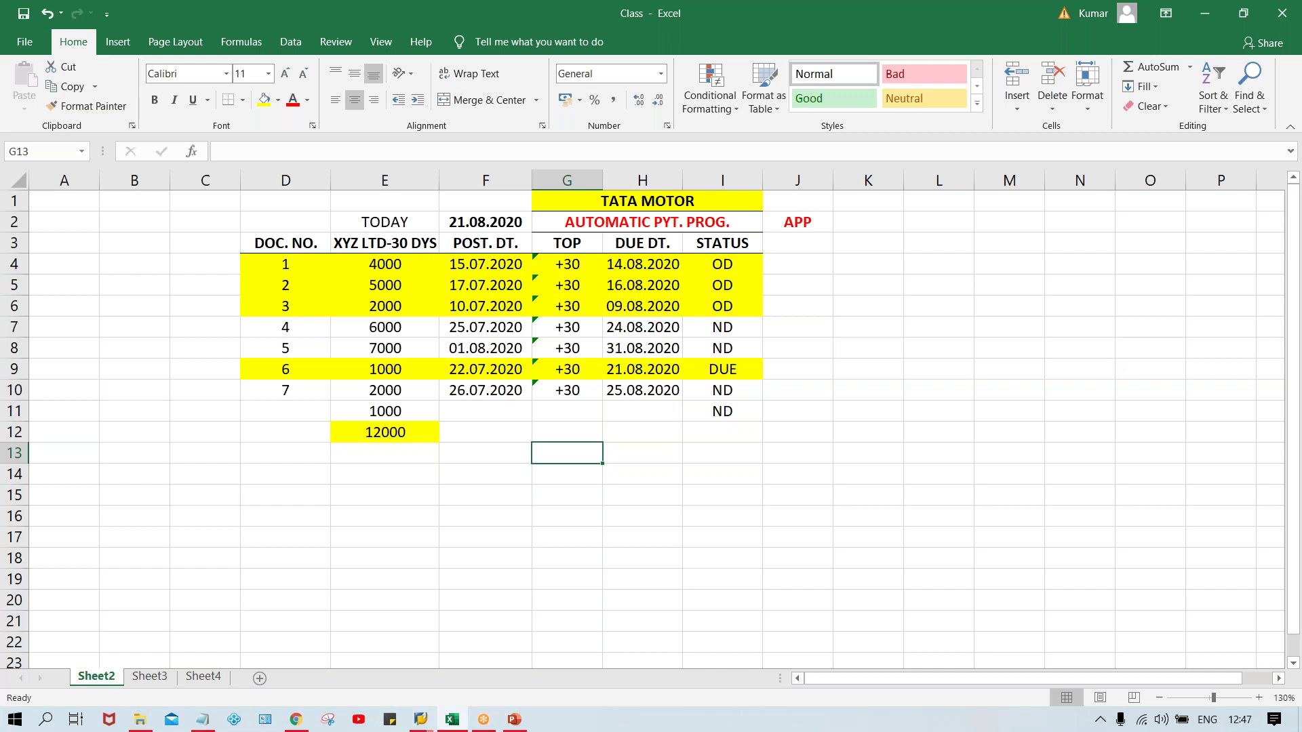
pyautogui.click(387, 432)
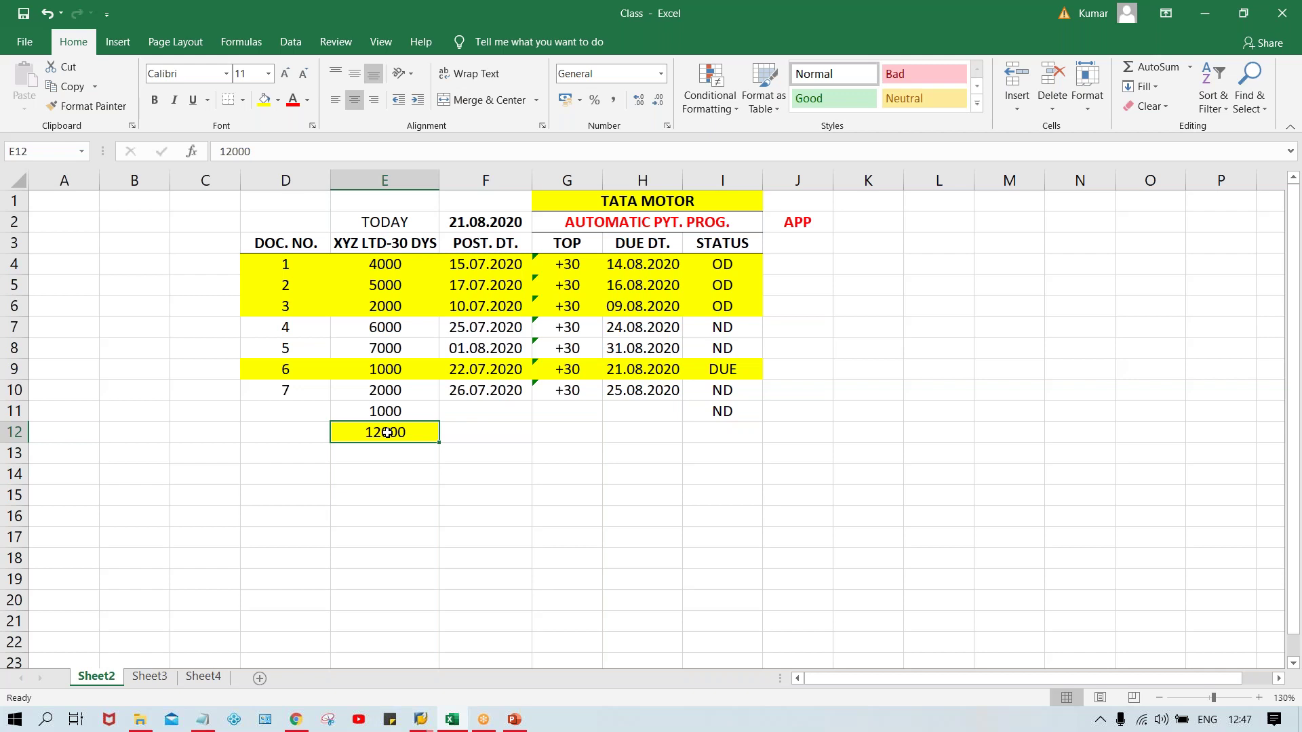
pyautogui.click(489, 450)
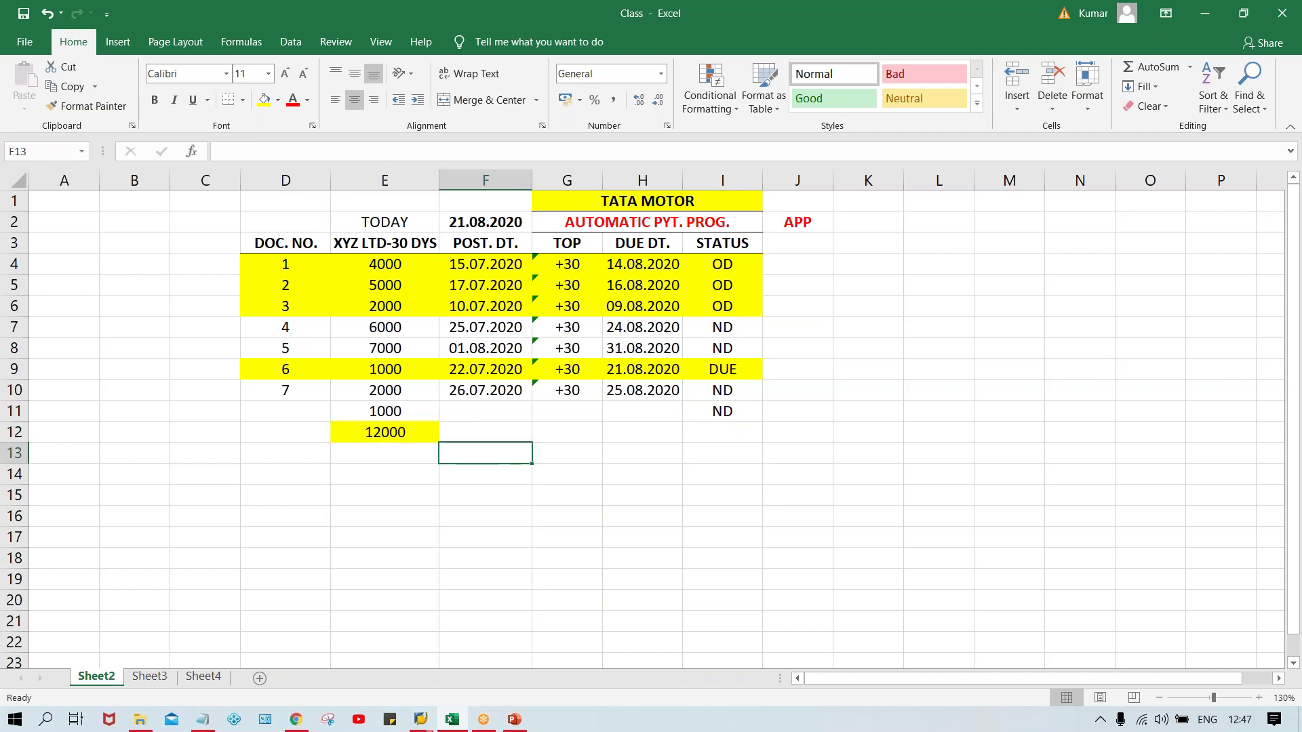
# Switch to the SAP Easy Access session and open transaction F110 for automatic payment transactions.
pyautogui.moveTo(420, 719)
pyautogui.moveTo(638, 684)
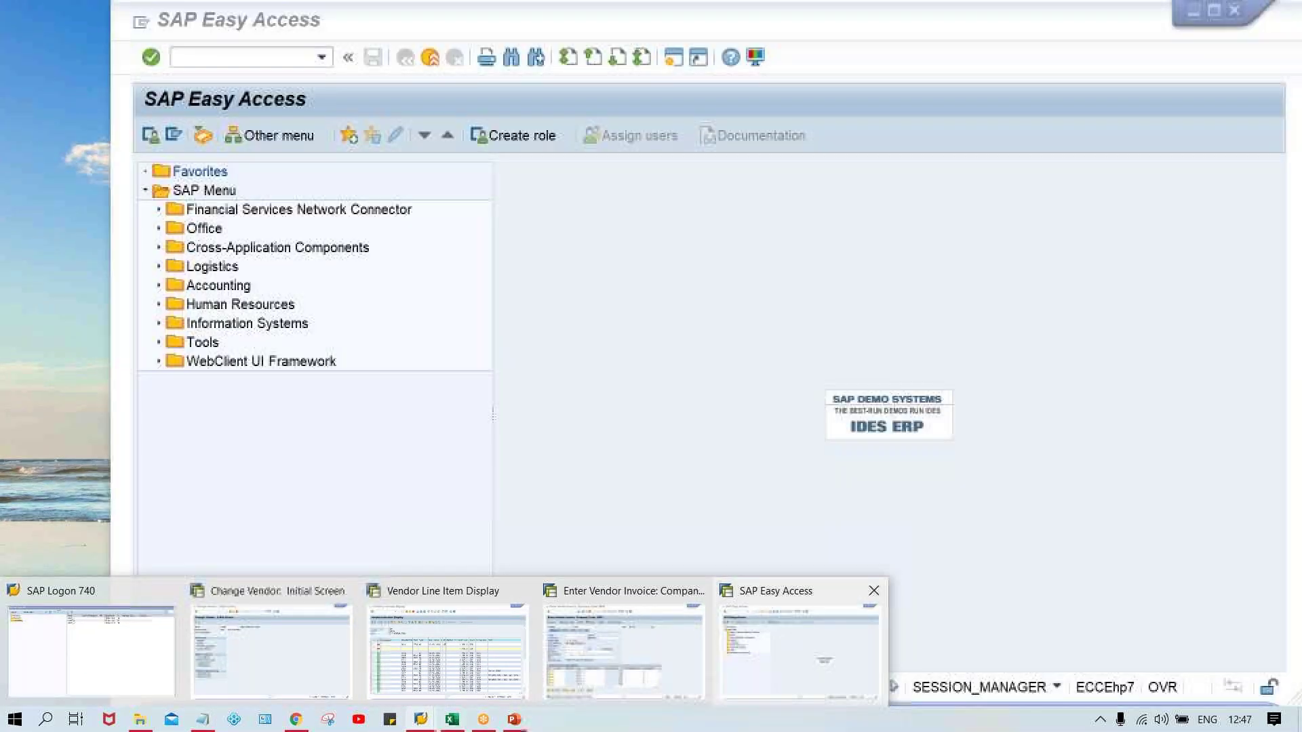
pyautogui.click(760, 665)
pyautogui.click(273, 60)
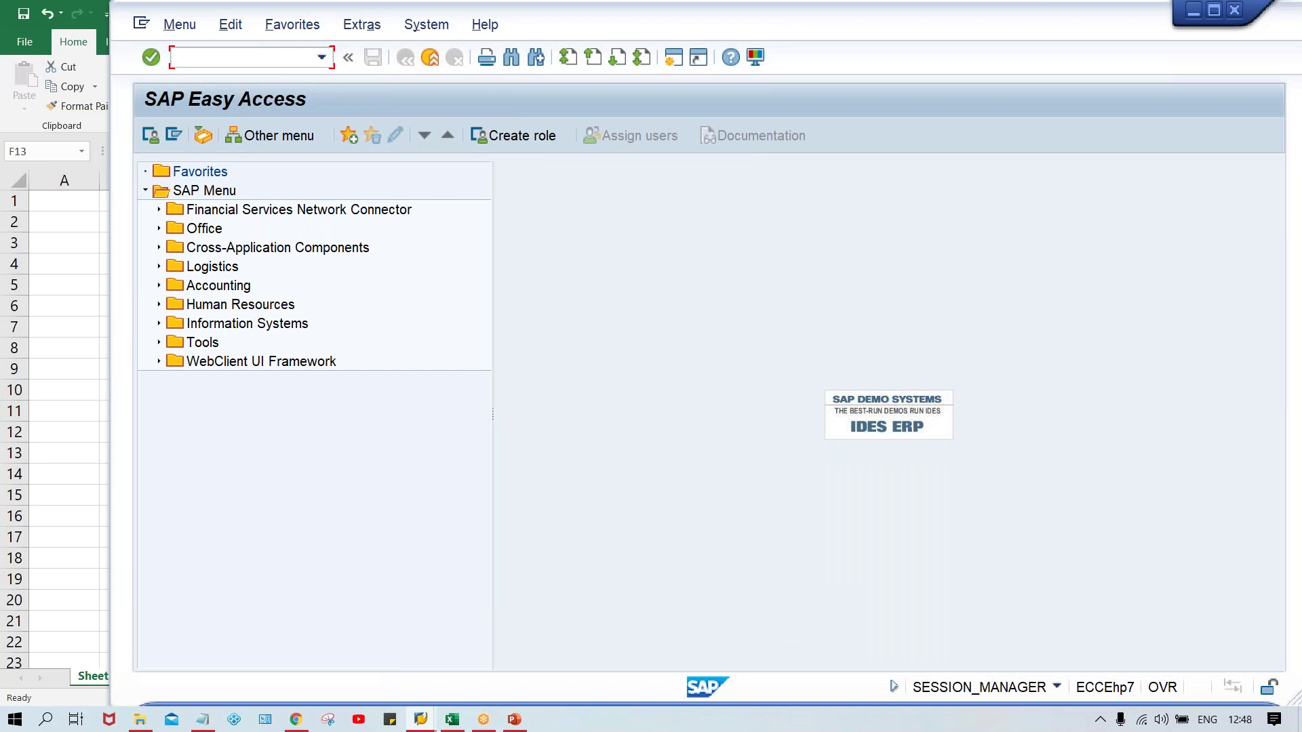
pyautogui.write('F110')
pyautogui.press('Return')
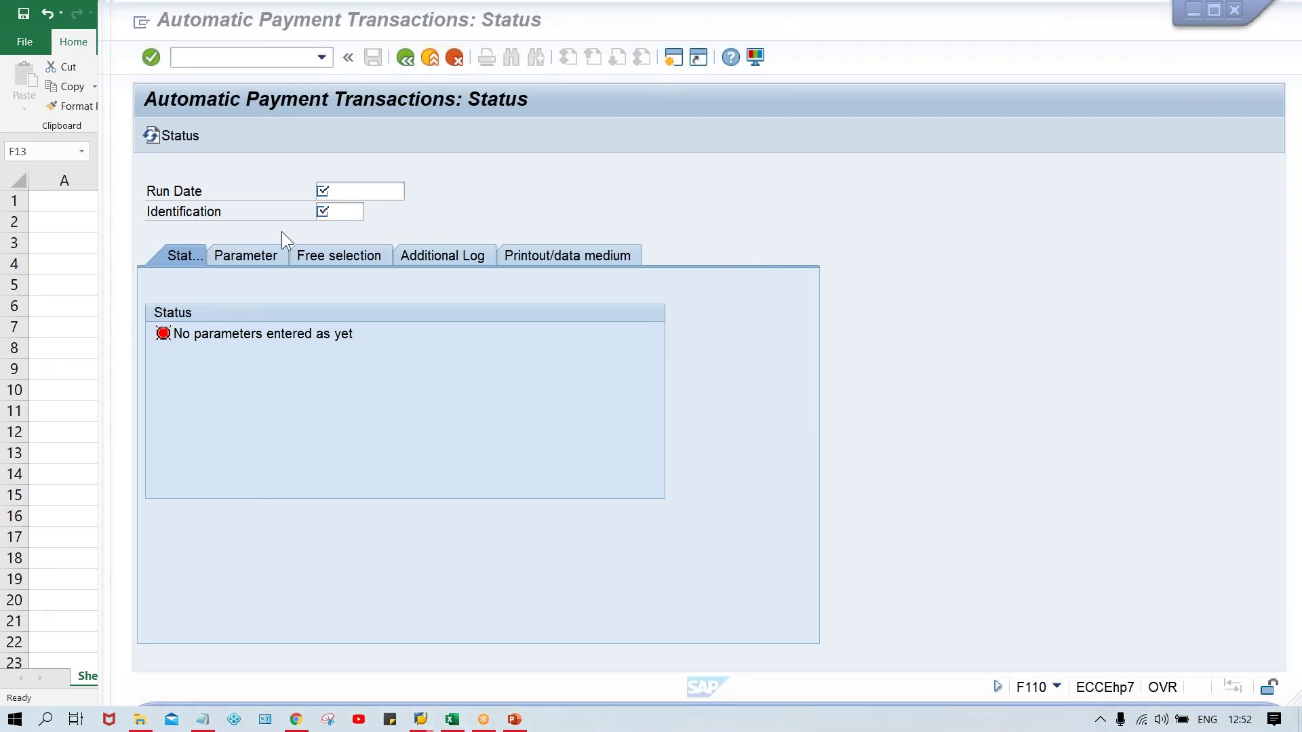
# Identify the payment run with run date 21.08.2020 and identification TM00A.
pyautogui.click(327, 189)
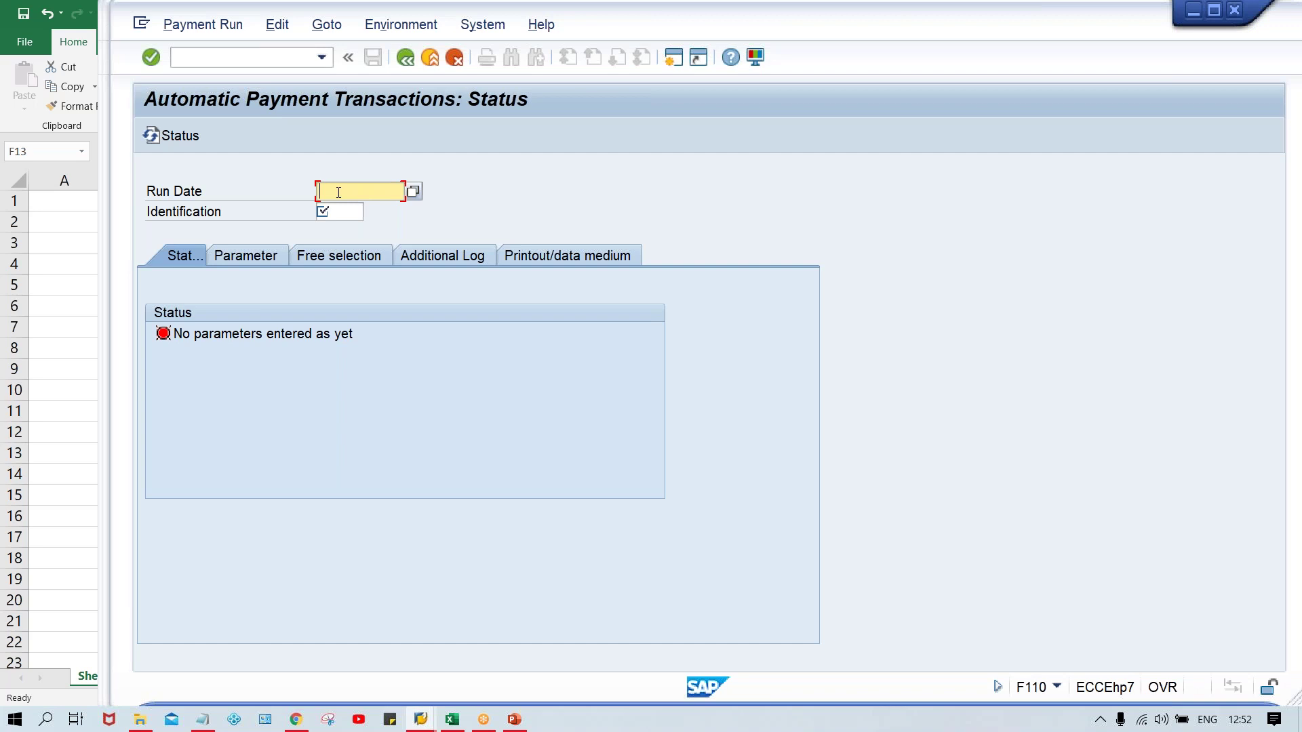
pyautogui.write('2110')
pyautogui.write('8.2020')
pyautogui.click(352, 216)
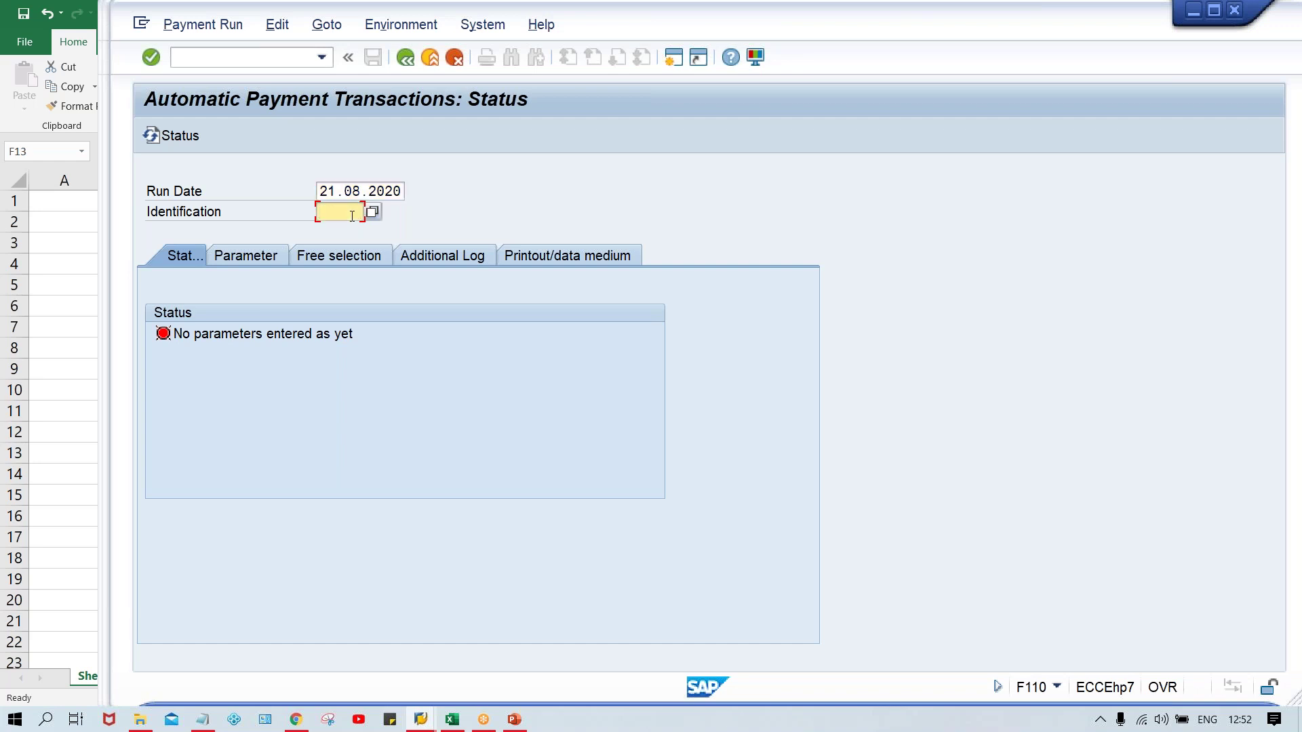
pyautogui.write('TM00')
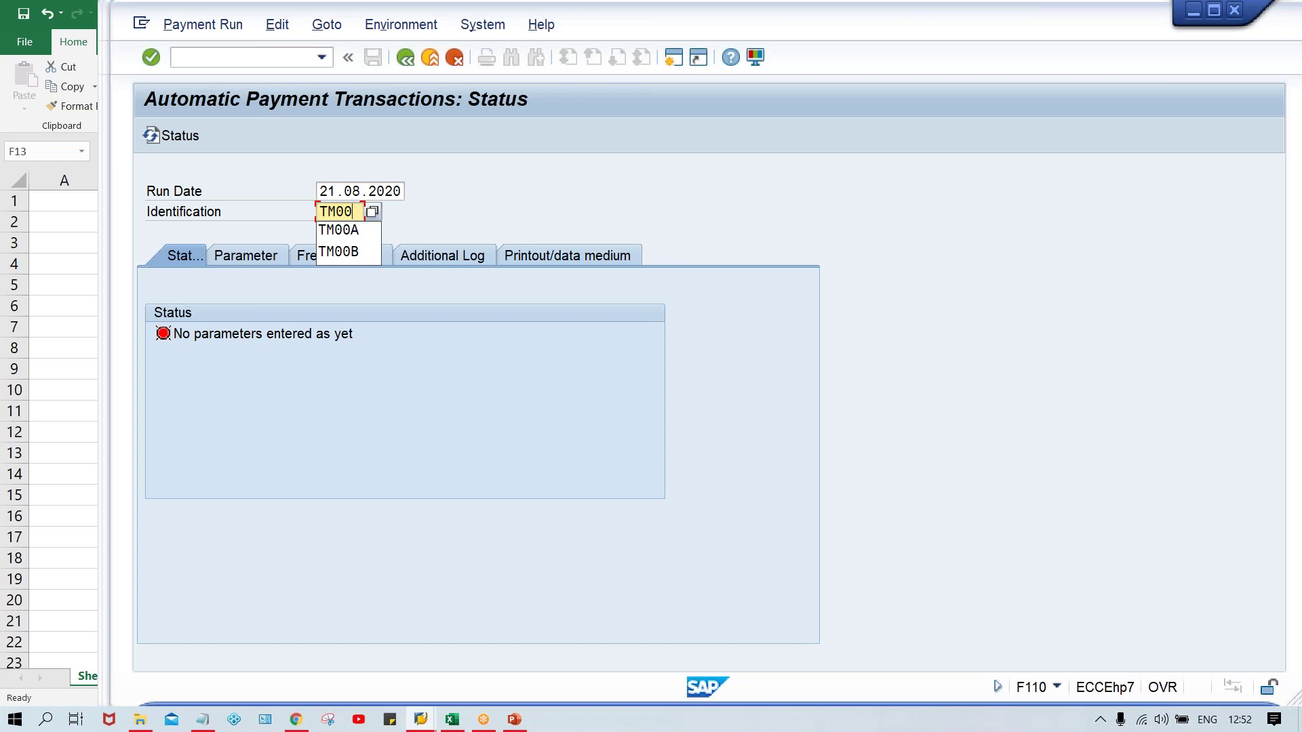
pyautogui.write('A')
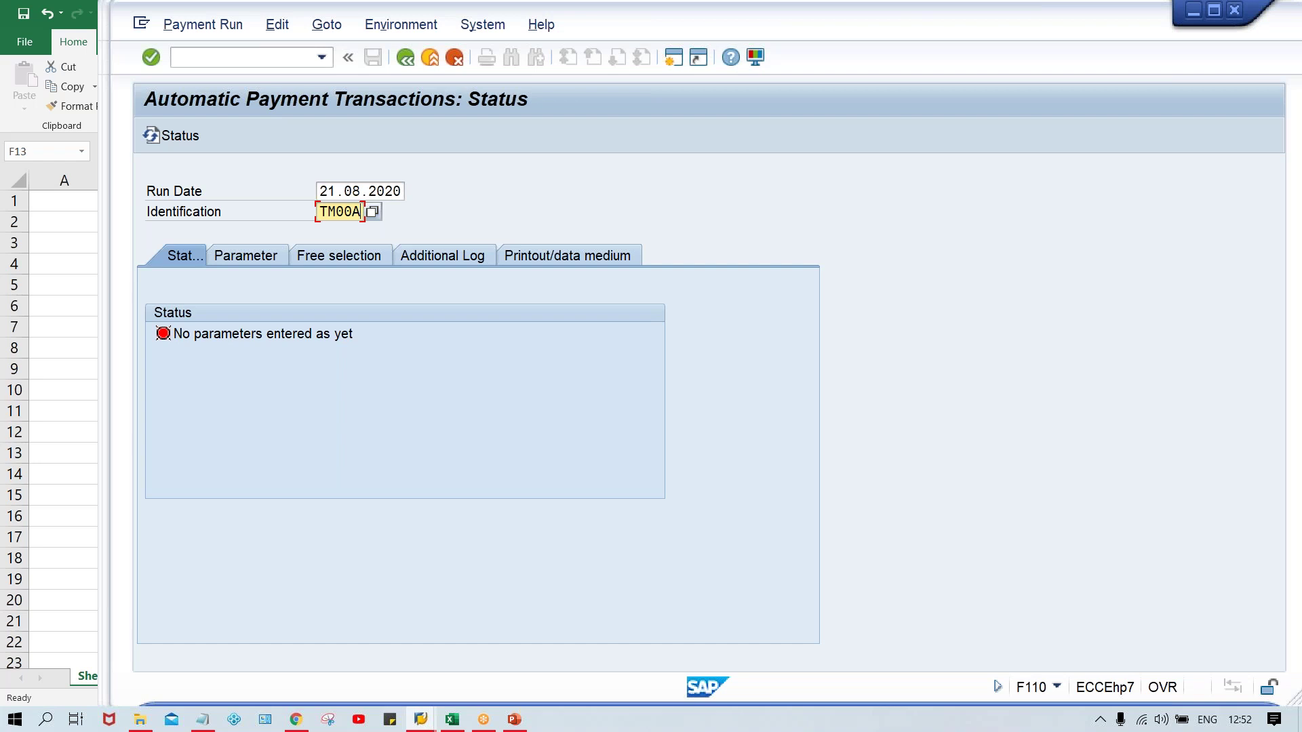
# In the payment run parameters, enter company code TM00, payment method T and next posting date 23.08.2020.
pyautogui.click(263, 260)
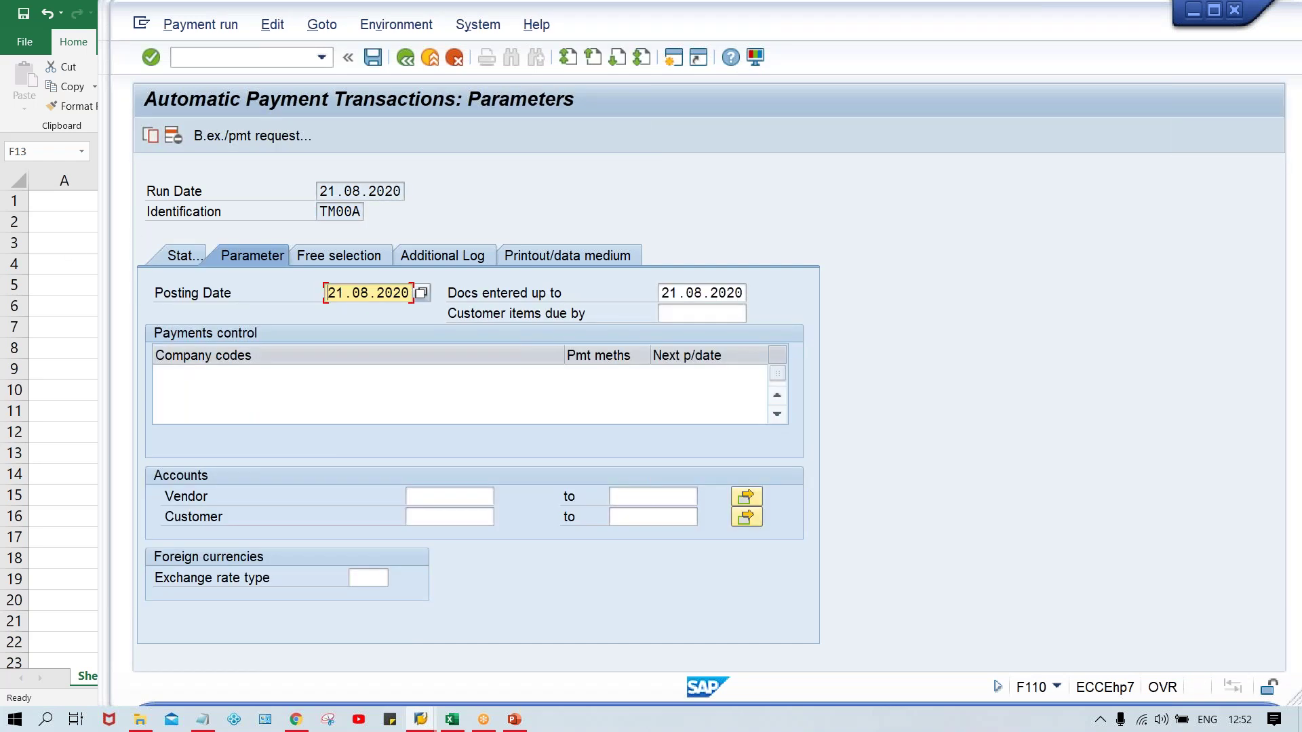
pyautogui.click(216, 374)
pyautogui.write('TM00')
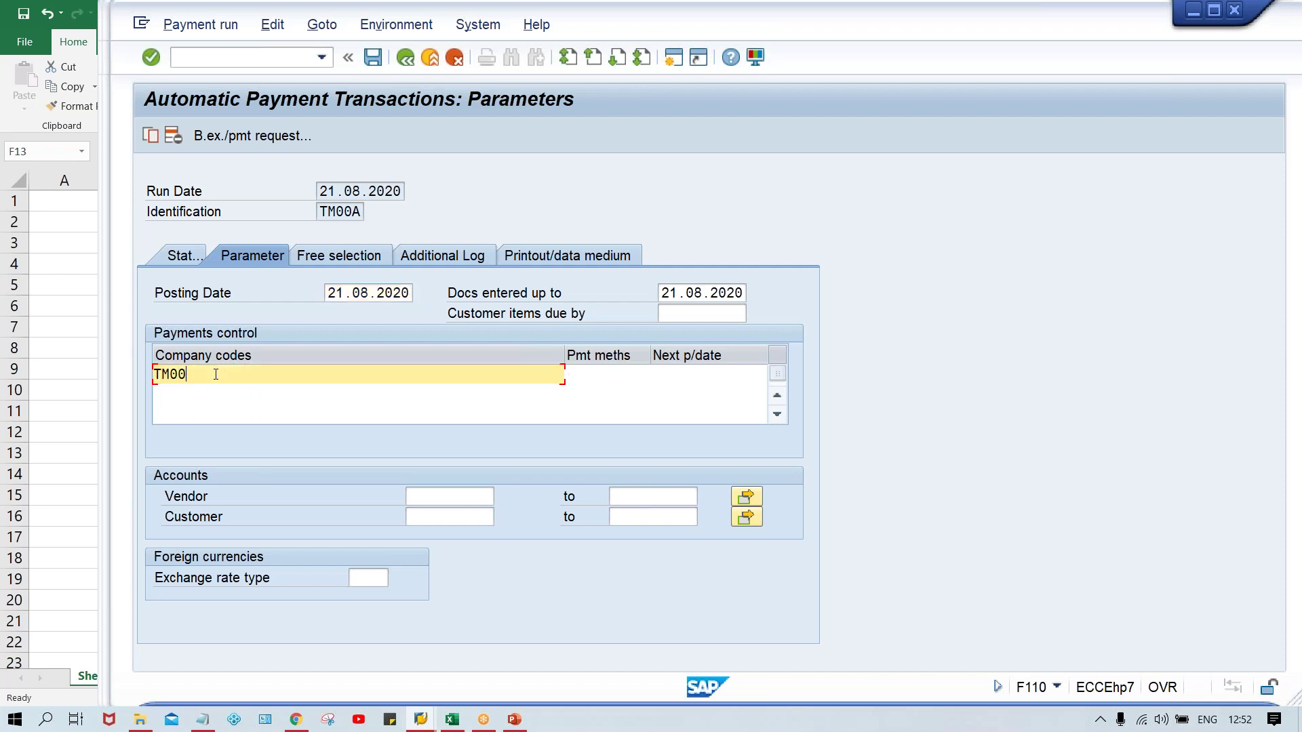
pyautogui.press('Tab')
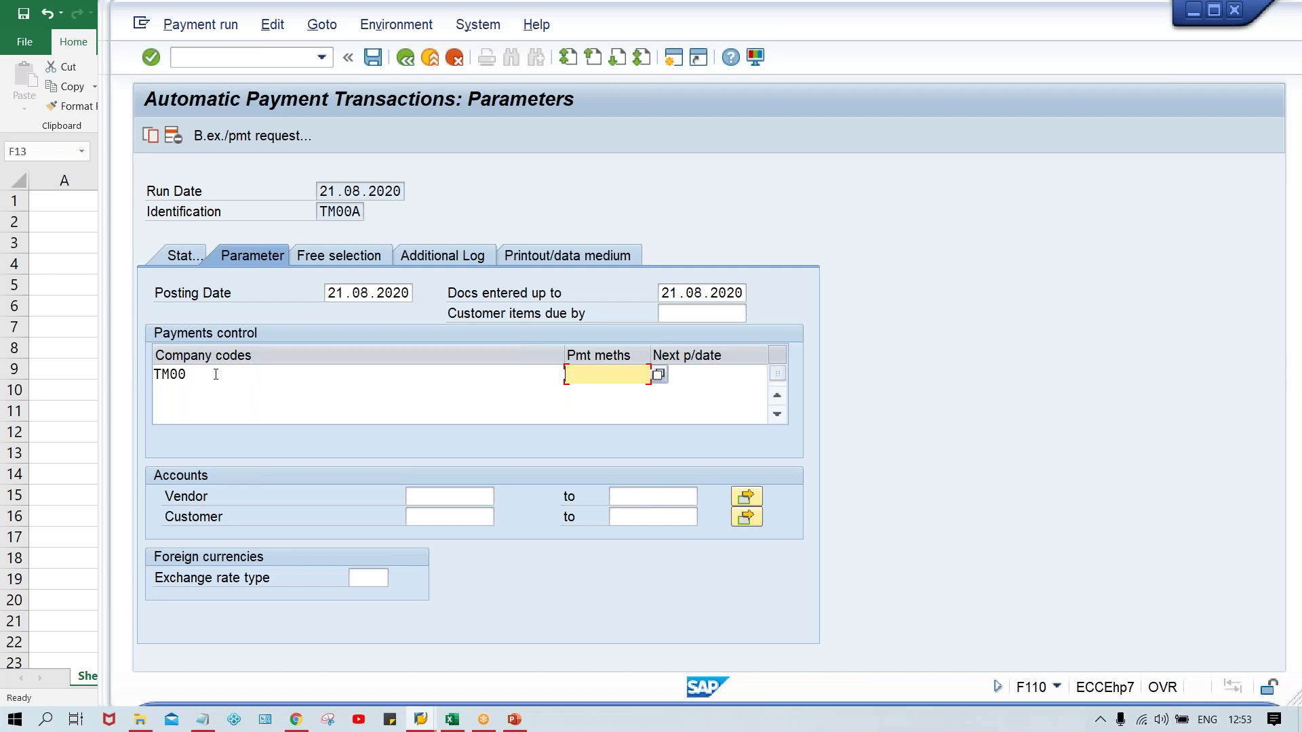
pyautogui.write('T')
pyautogui.press('Tab')
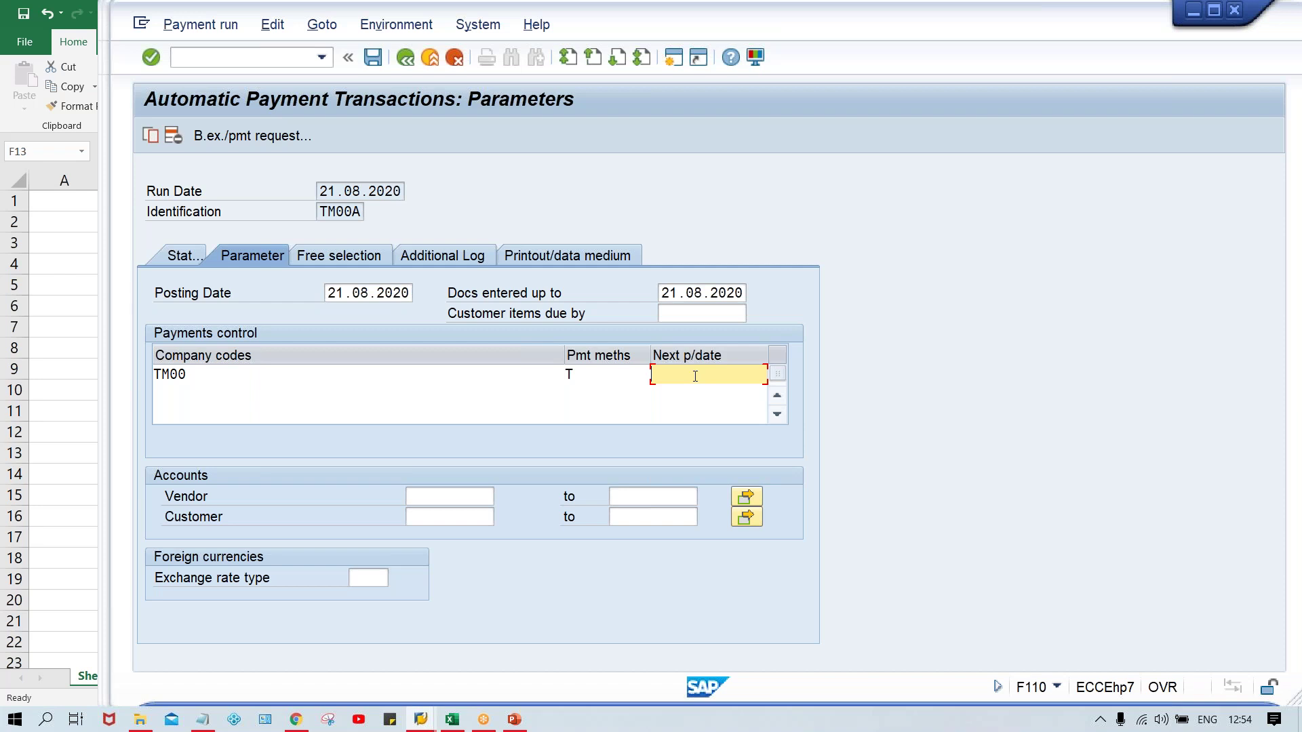
pyautogui.write('23.08.2020')
pyautogui.click(422, 499)
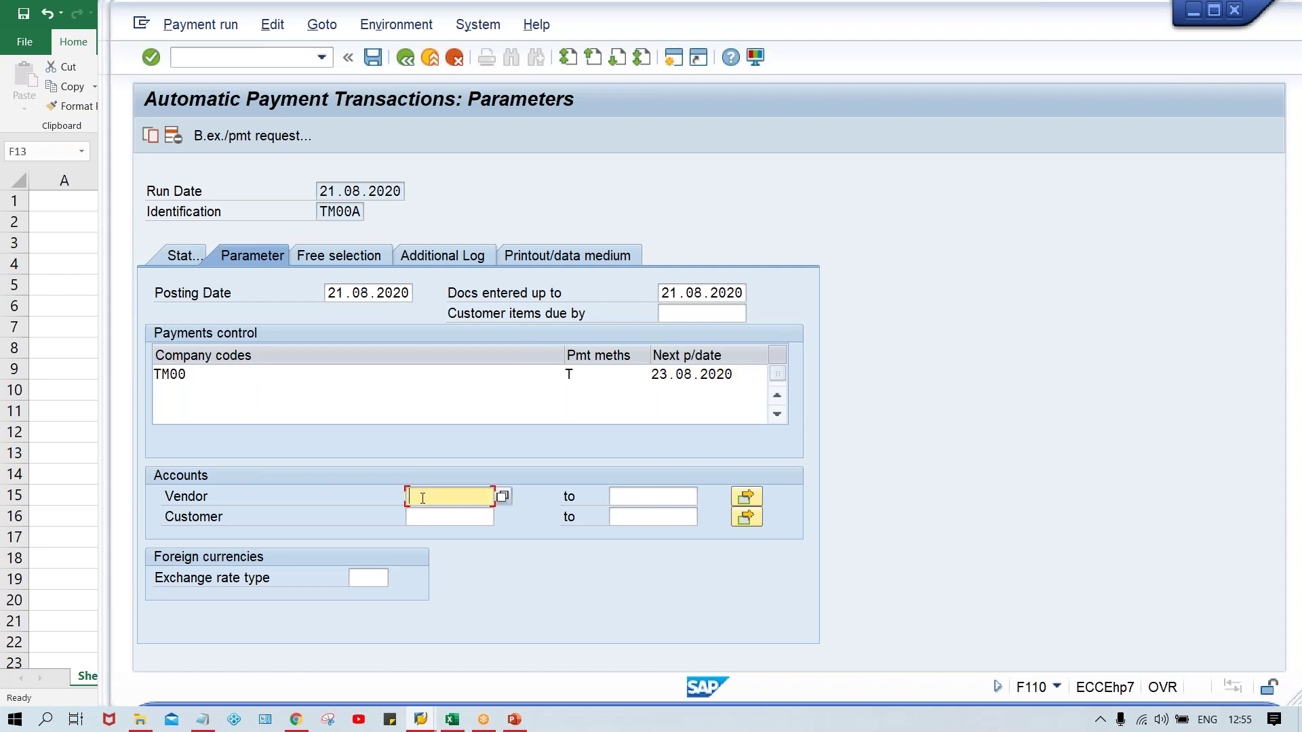
pyautogui.click(423, 498)
pyautogui.press('Down')
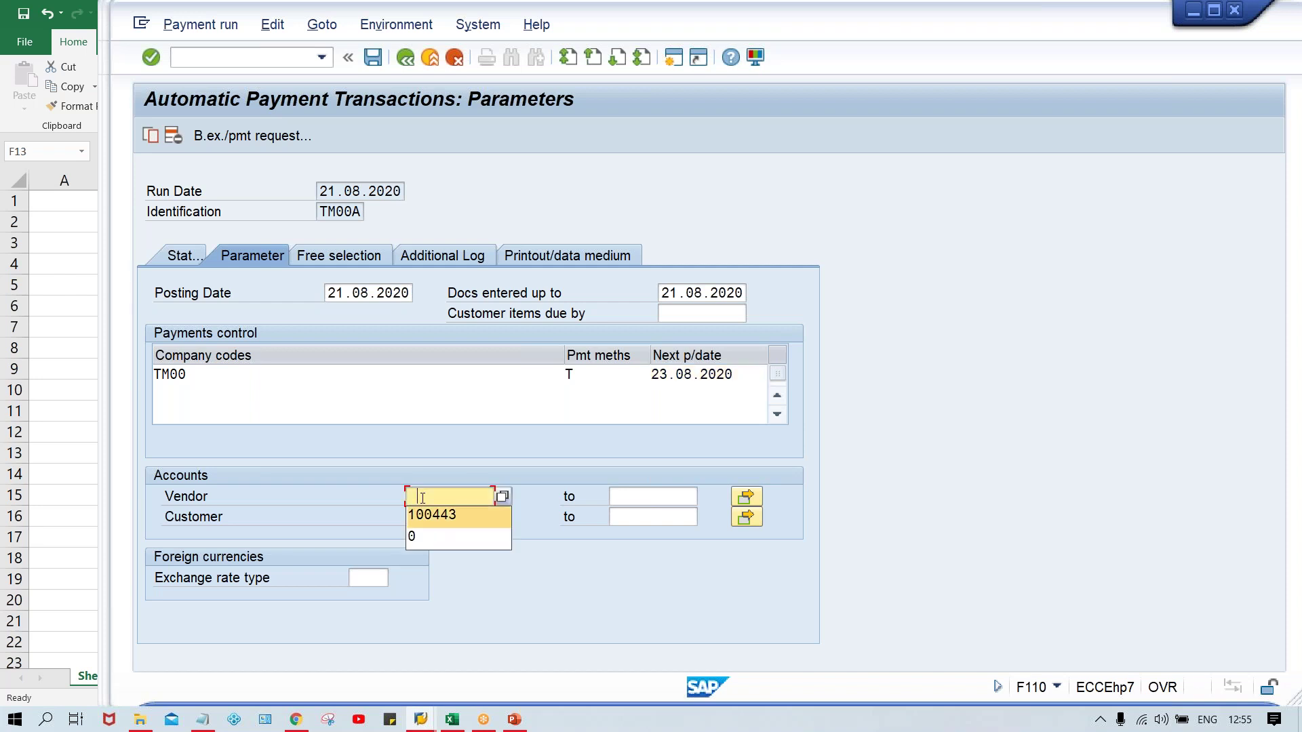
pyautogui.press('Return')
pyautogui.press('BackSpace')
pyautogui.press('BackSpace')
pyautogui.press('BackSpace')
pyautogui.write('000')
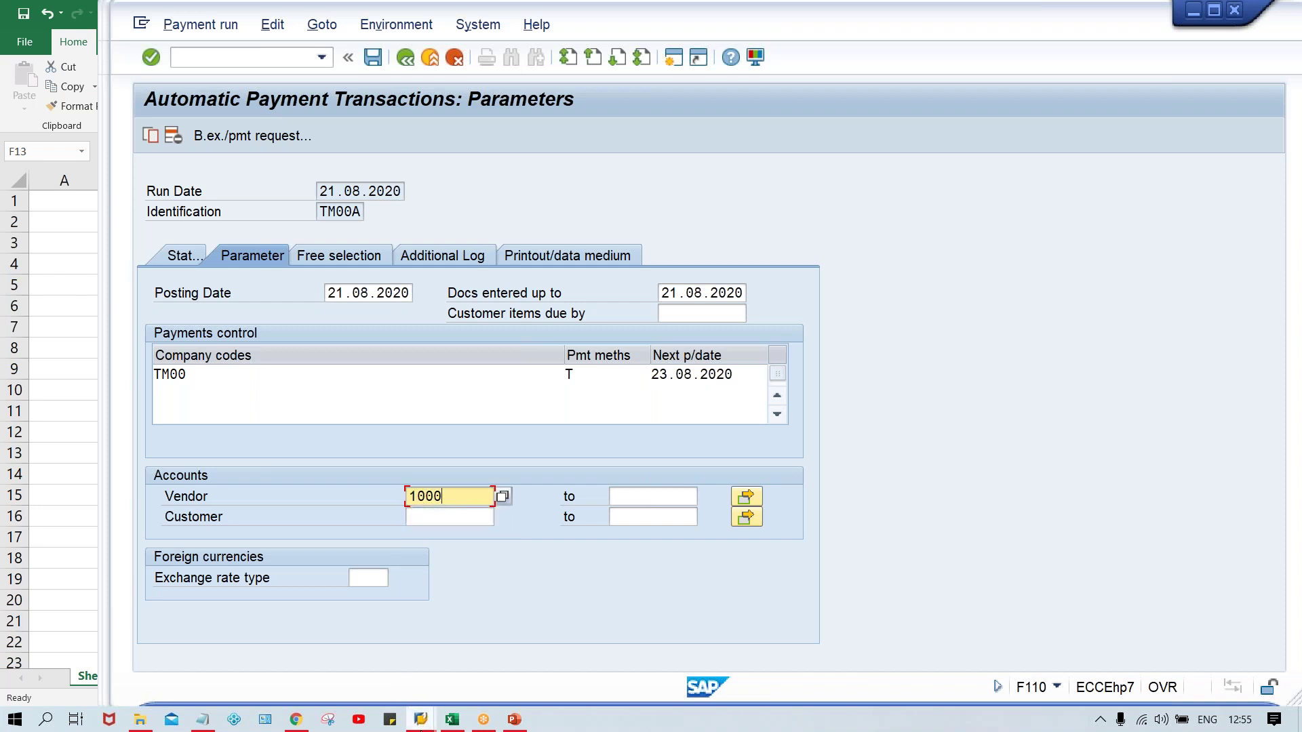
# Look up the test vendor's account number in the Vendor Line Item Display session and return to the payment run parameters.
pyautogui.moveTo(420, 719)
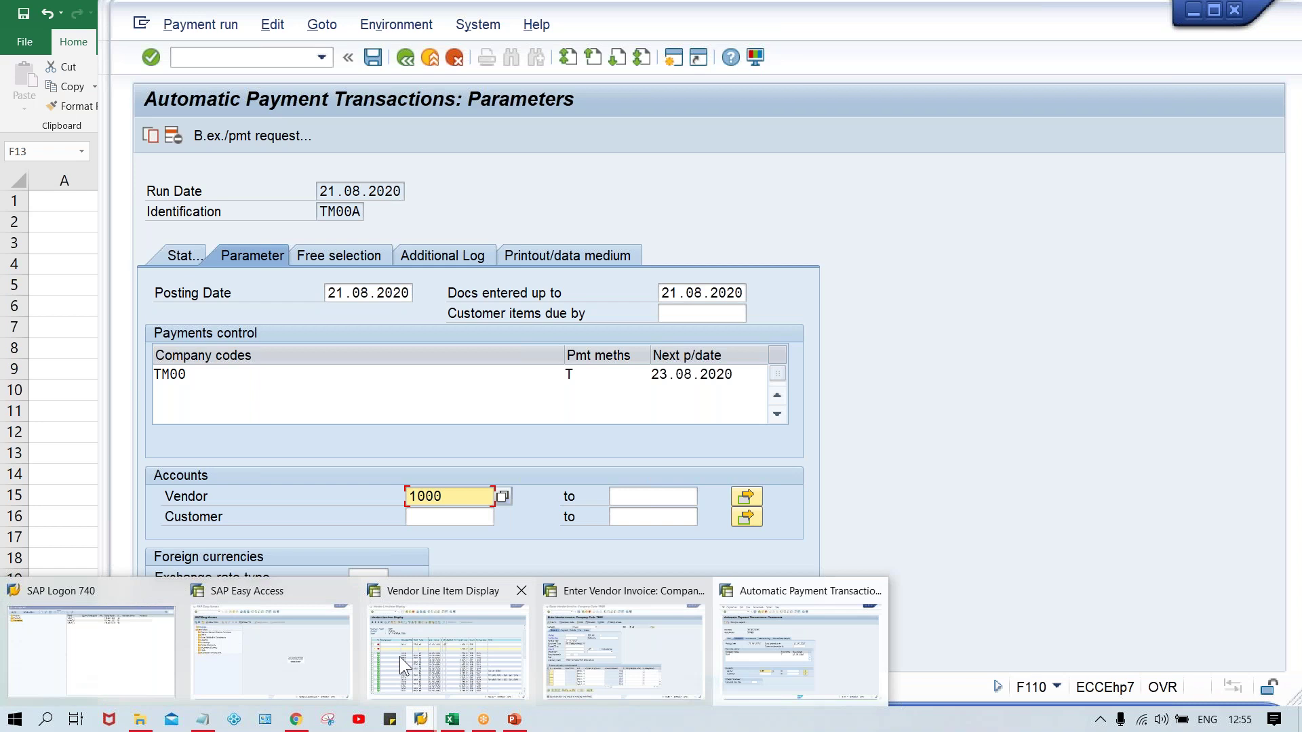
pyautogui.click(400, 657)
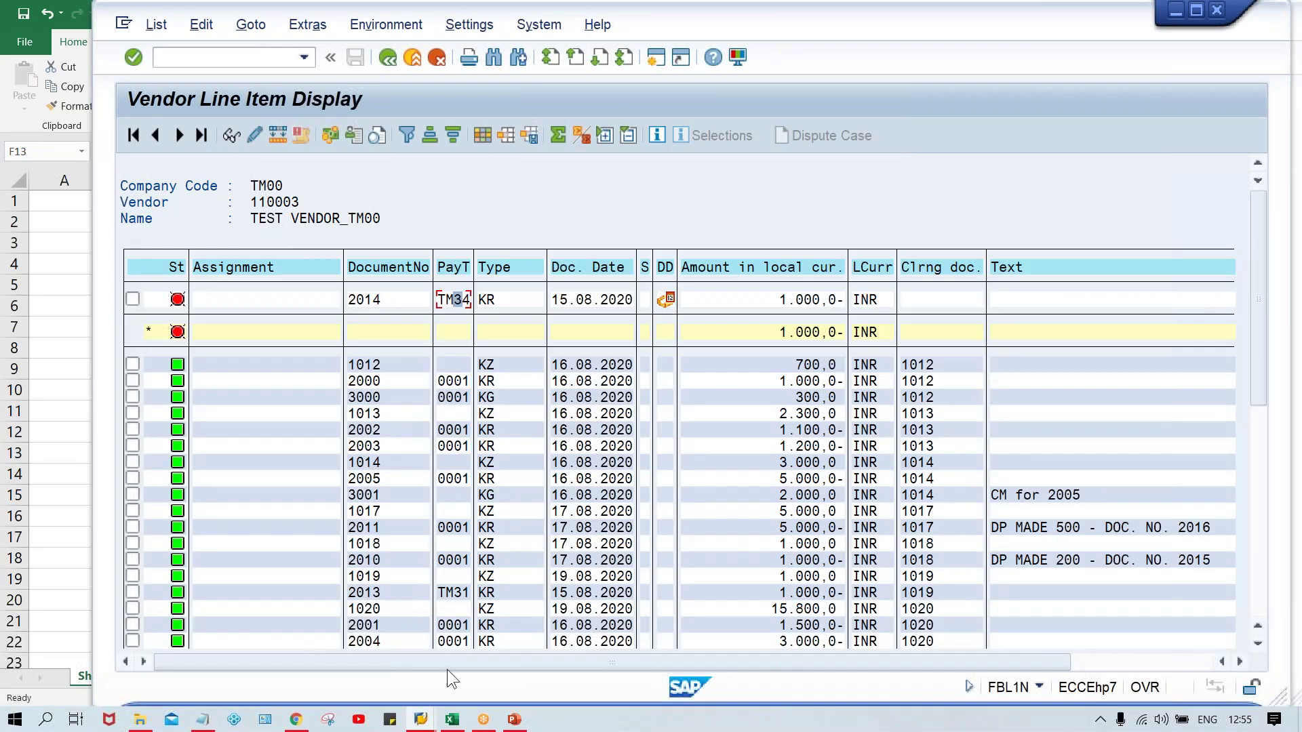
pyautogui.click(420, 720)
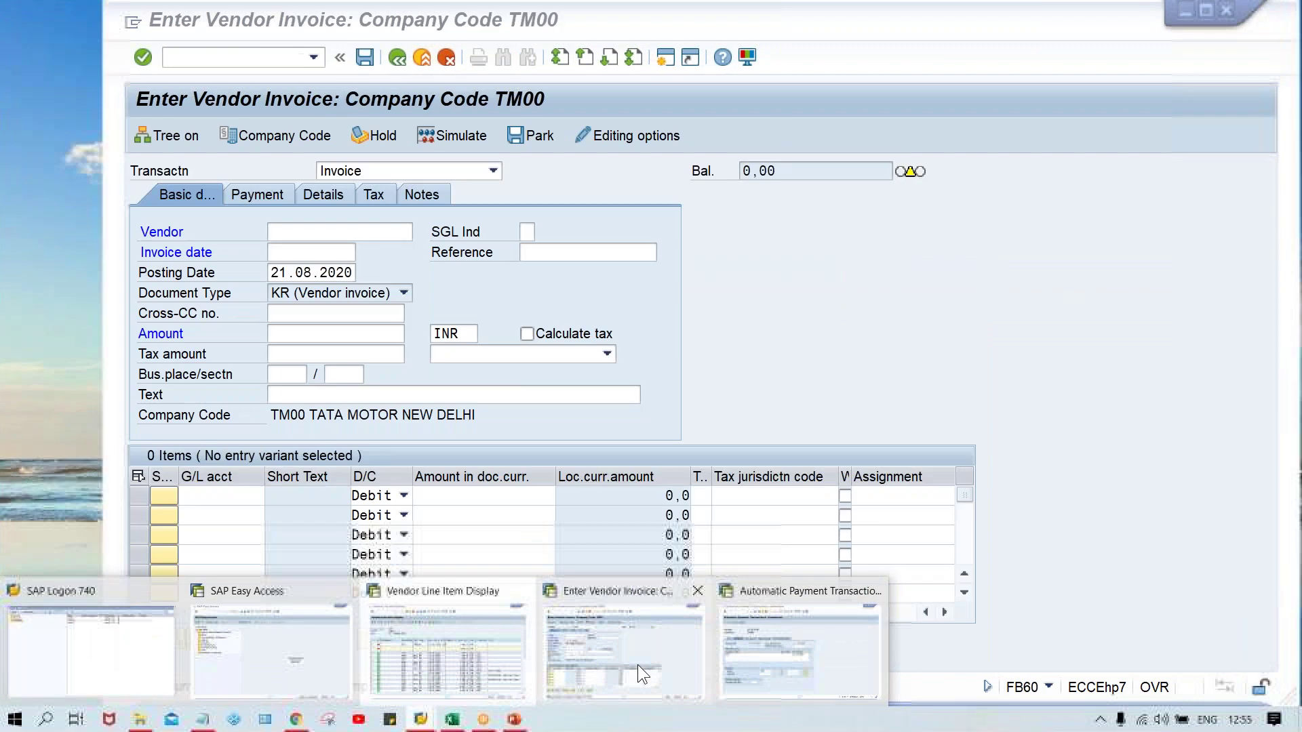
pyautogui.click(800, 651)
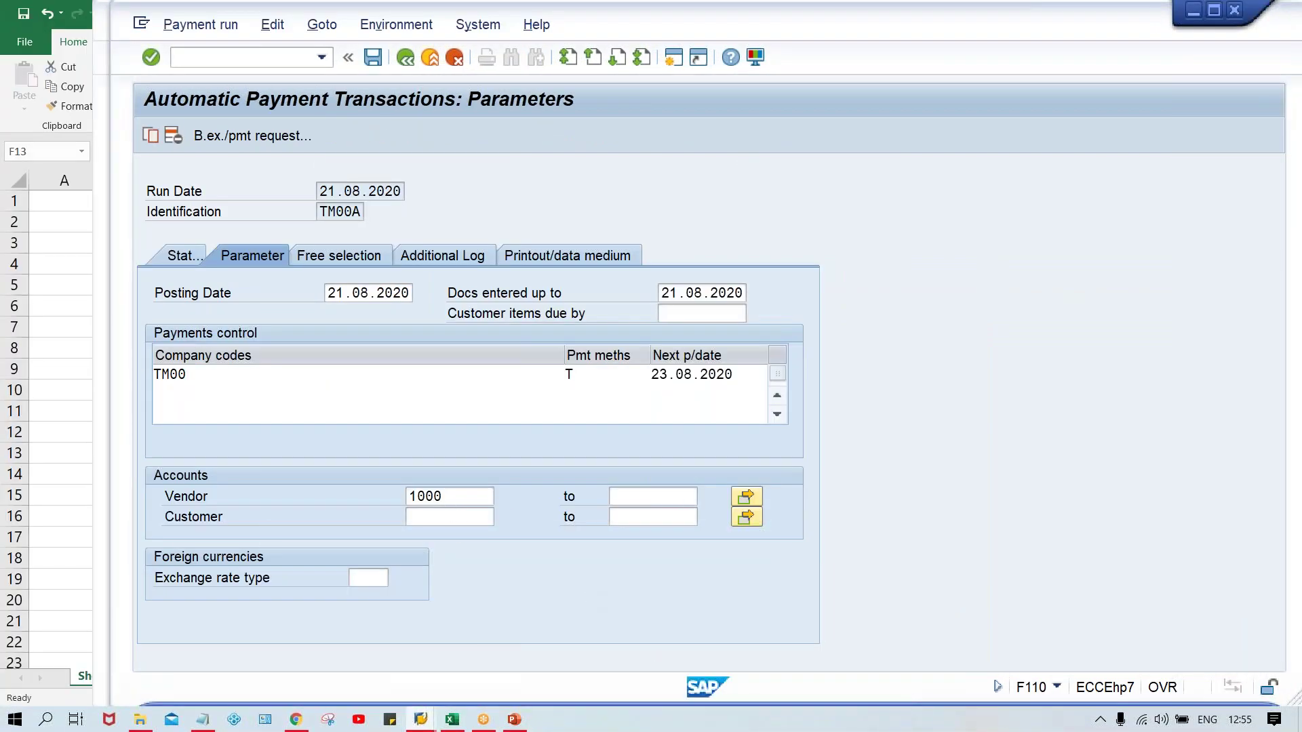
# Replace the vendor entry in the payment run parameters with the test vendor's account number.
pyautogui.click(456, 503)
pyautogui.press('BackSpace')
pyautogui.press('BackSpace')
pyautogui.press('BackSpace')
pyautogui.press('BackSpace')
pyautogui.write('1')
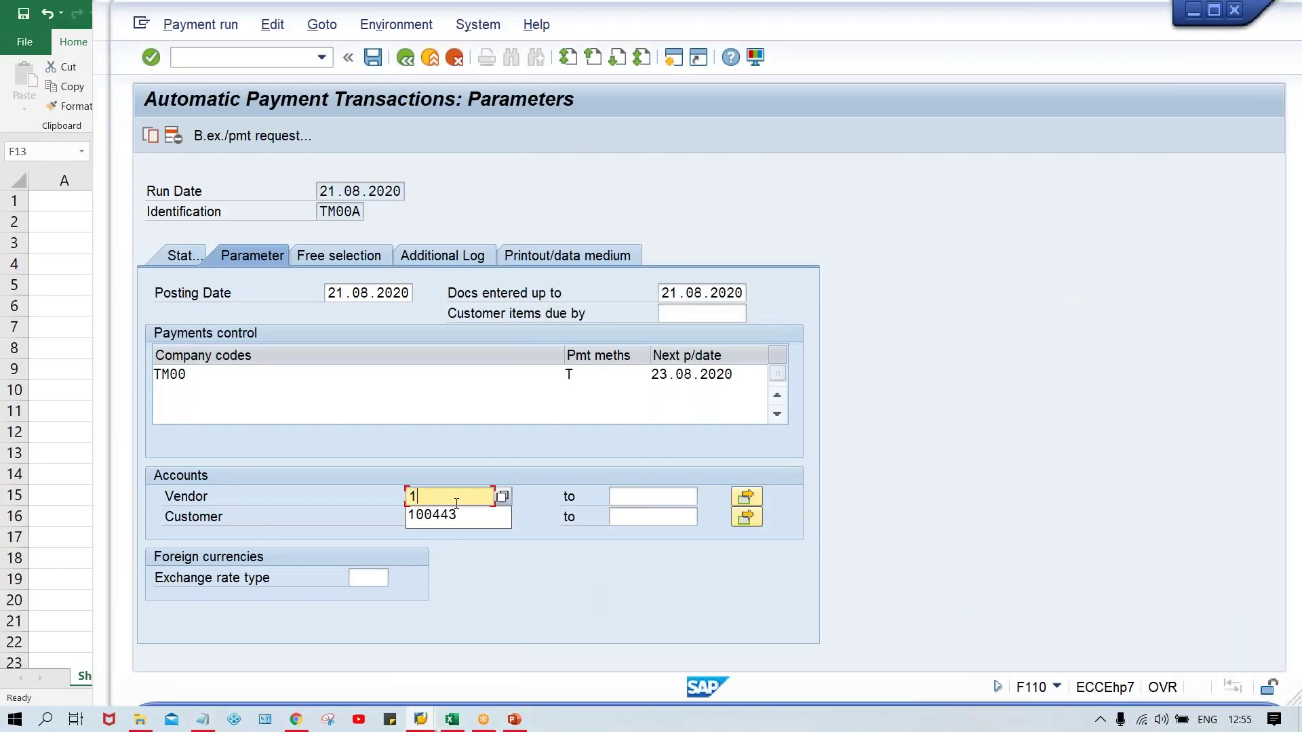
pyautogui.write('10003')
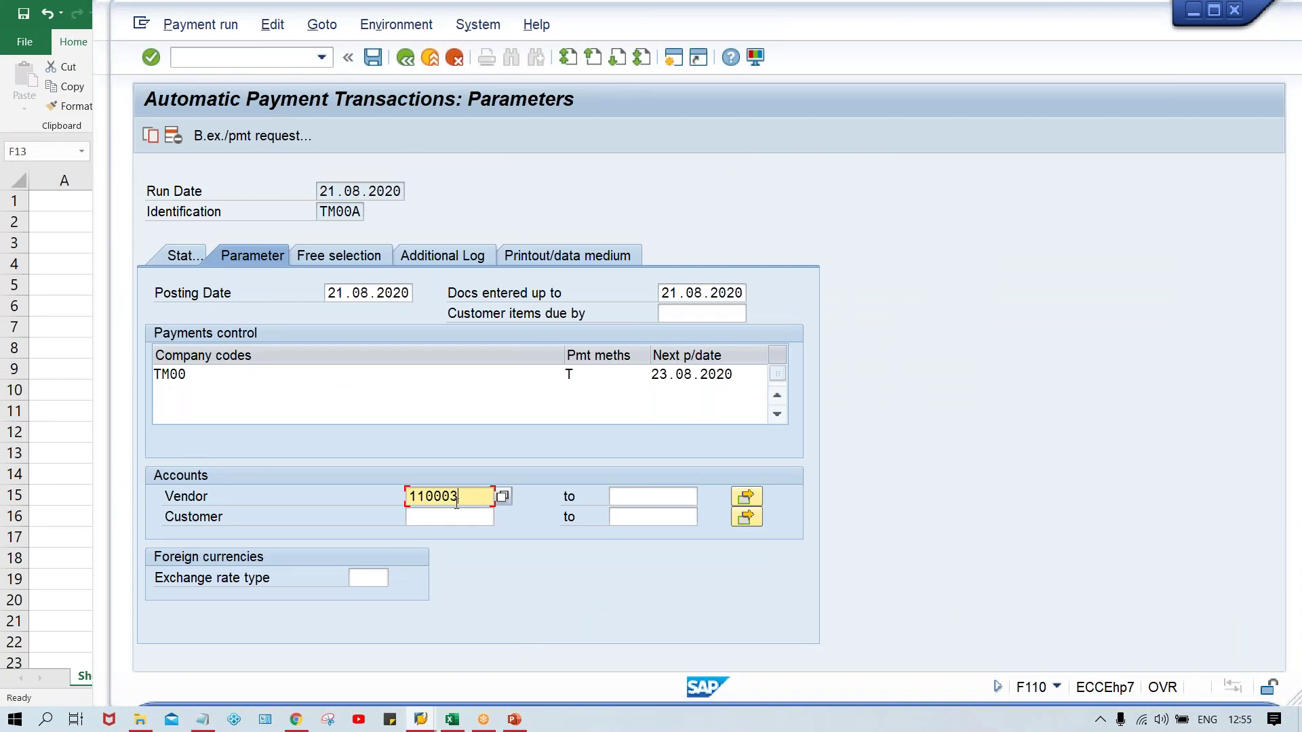
# Try a vendor range from 0 to ZZZZZZZZZZ to cover all vendors in the payment run.
pyautogui.doubleClick(456, 503)
pyautogui.write('0')
pyautogui.press('Tab')
pyautogui.write('ZZZZ')
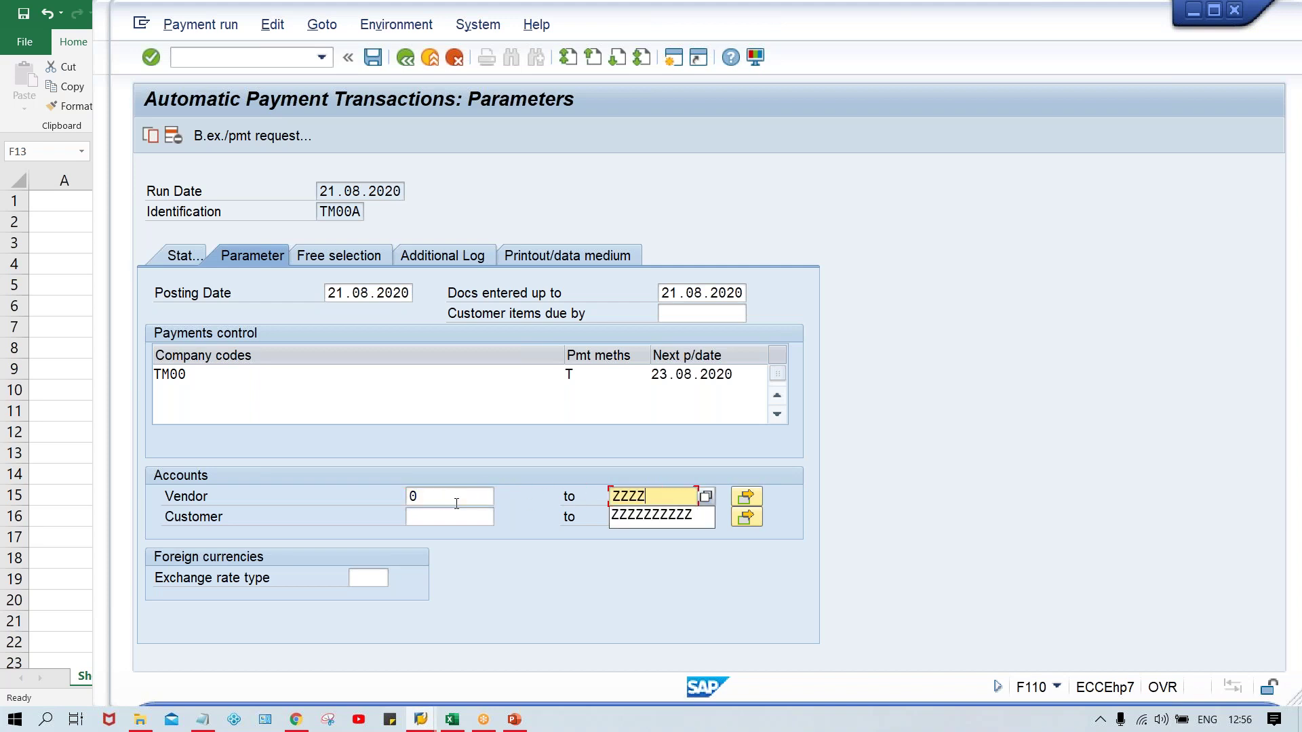
pyautogui.press('Down')
pyautogui.press('Return')
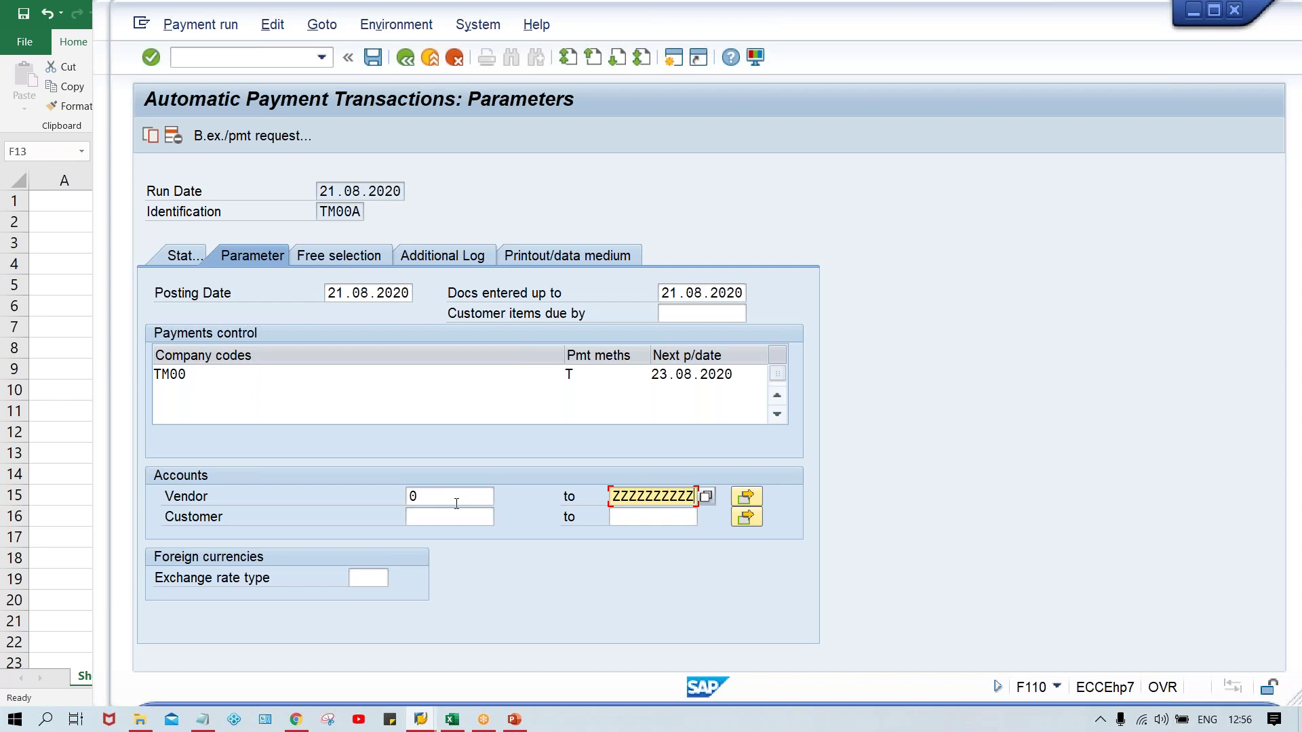
# Clear the vendor range, enter only the test vendor's account number, and open the payment run's free selection criteria.
pyautogui.hotkey('shift', 'Home')
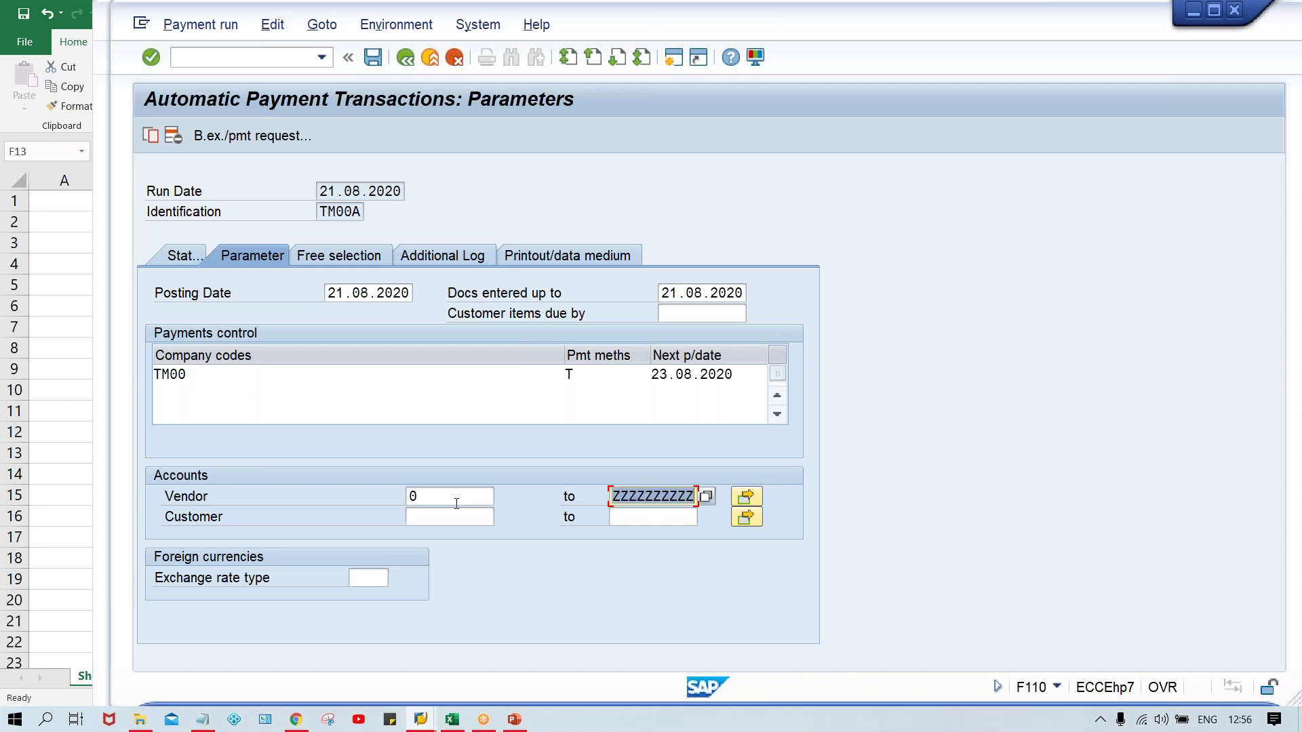
pyautogui.press('BackSpace')
pyautogui.hotkey('shift', 'Tab')
pyautogui.press('Delete')
pyautogui.write('110003')
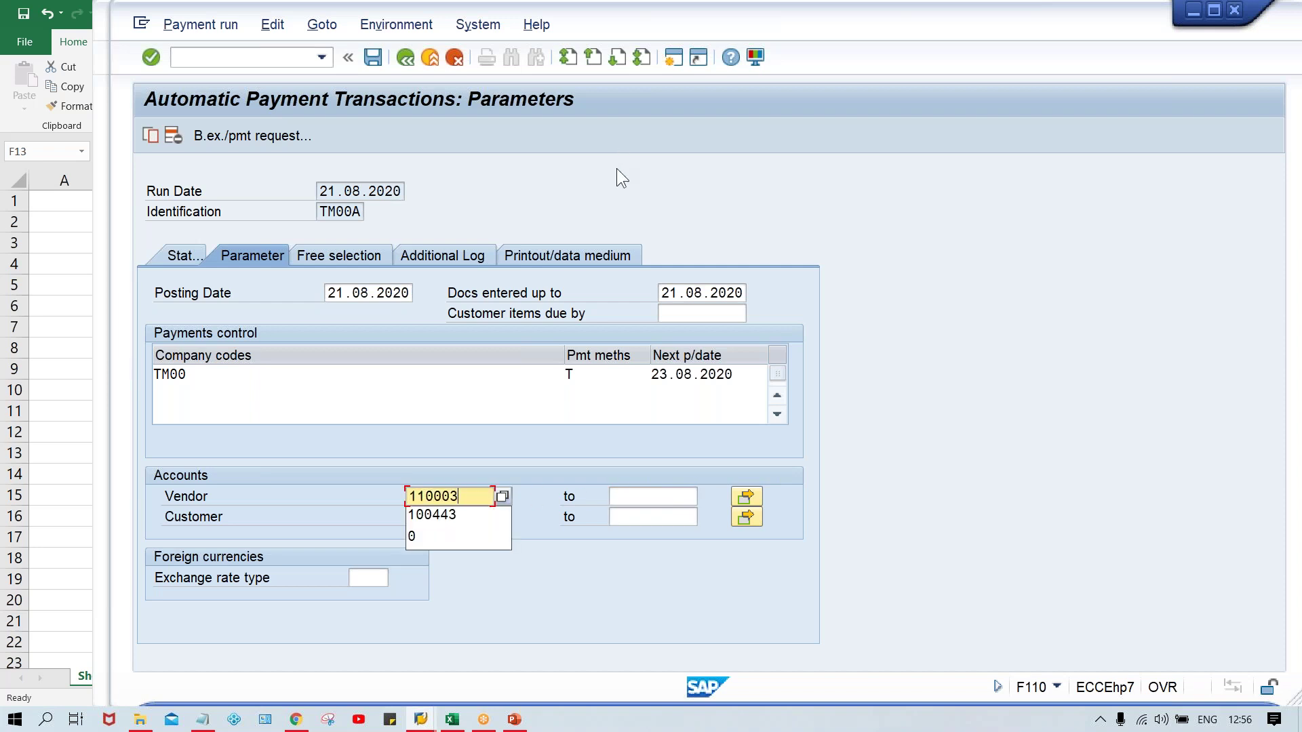
pyautogui.press('Escape')
pyautogui.click(345, 254)
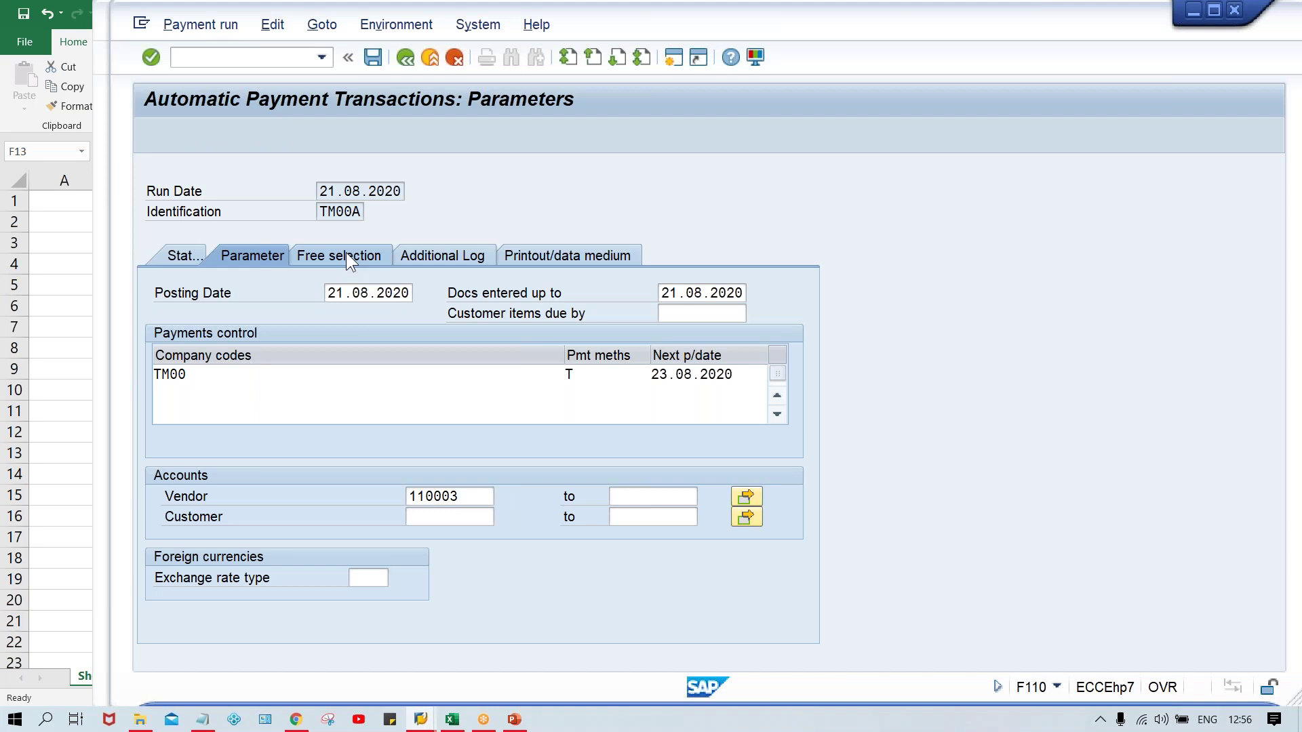
# Switch to Excel and review the overdue and due documents 1, 2, 3 and 6 in the invoice table.
pyautogui.click(299, 339)
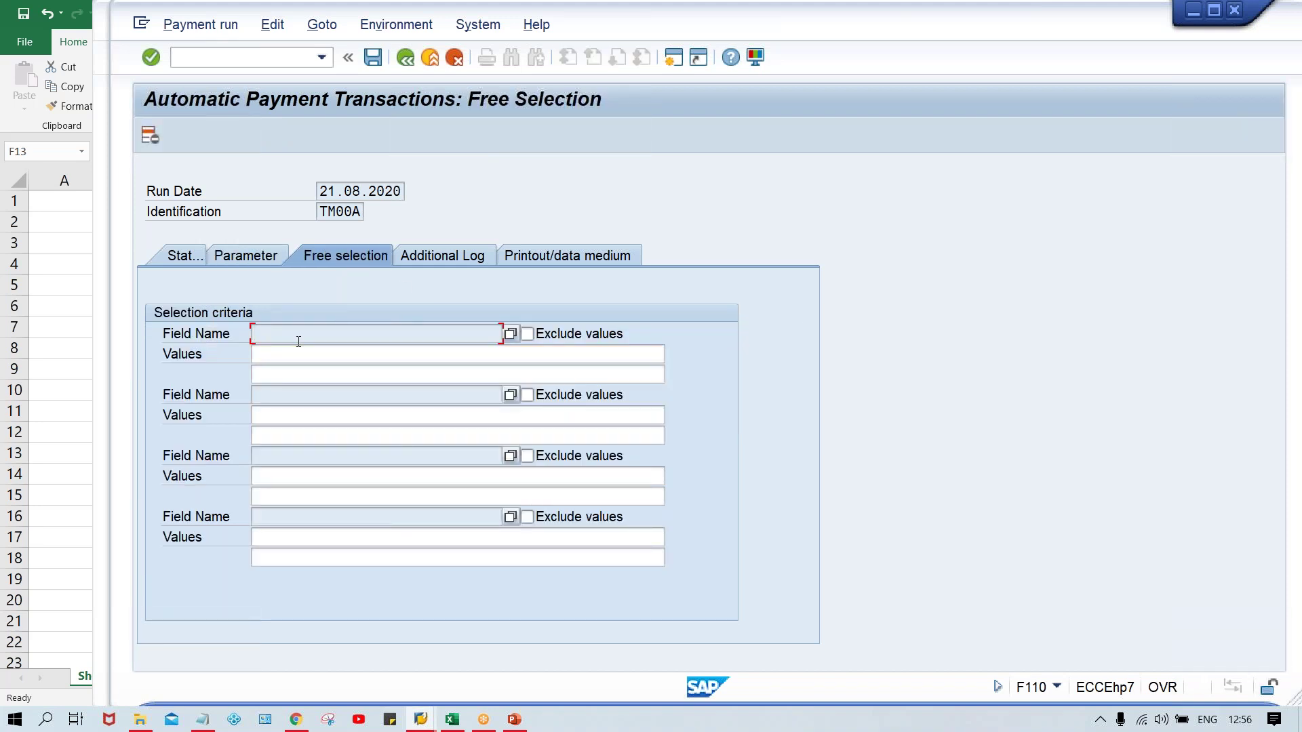
pyautogui.click(453, 720)
pyautogui.click(851, 305)
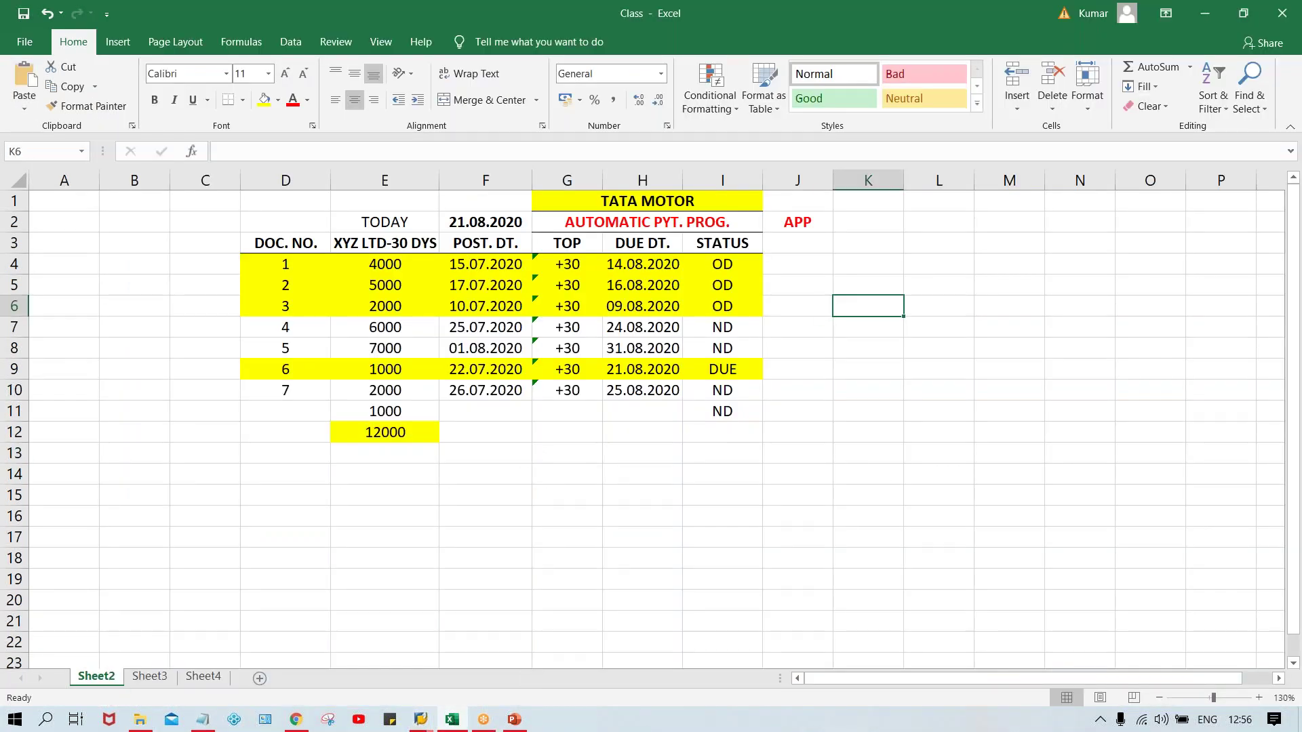
pyautogui.click(849, 264)
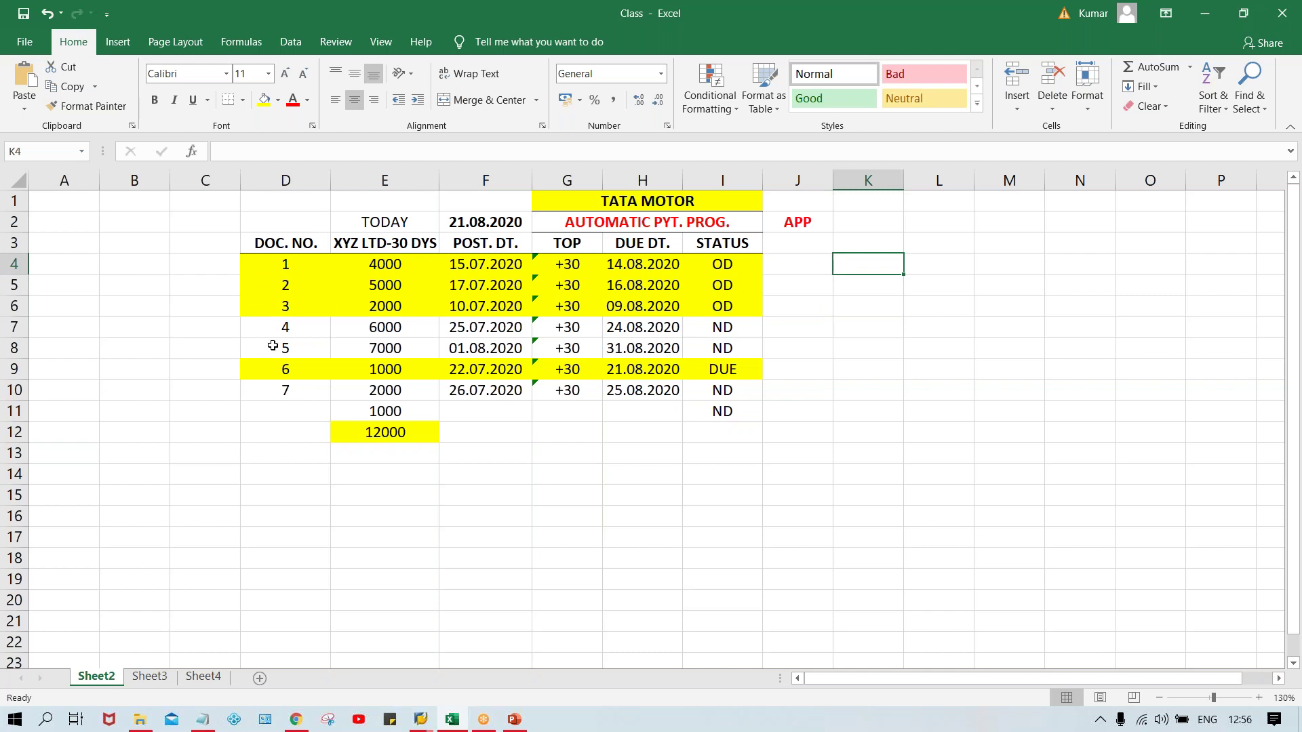
pyautogui.click(279, 287)
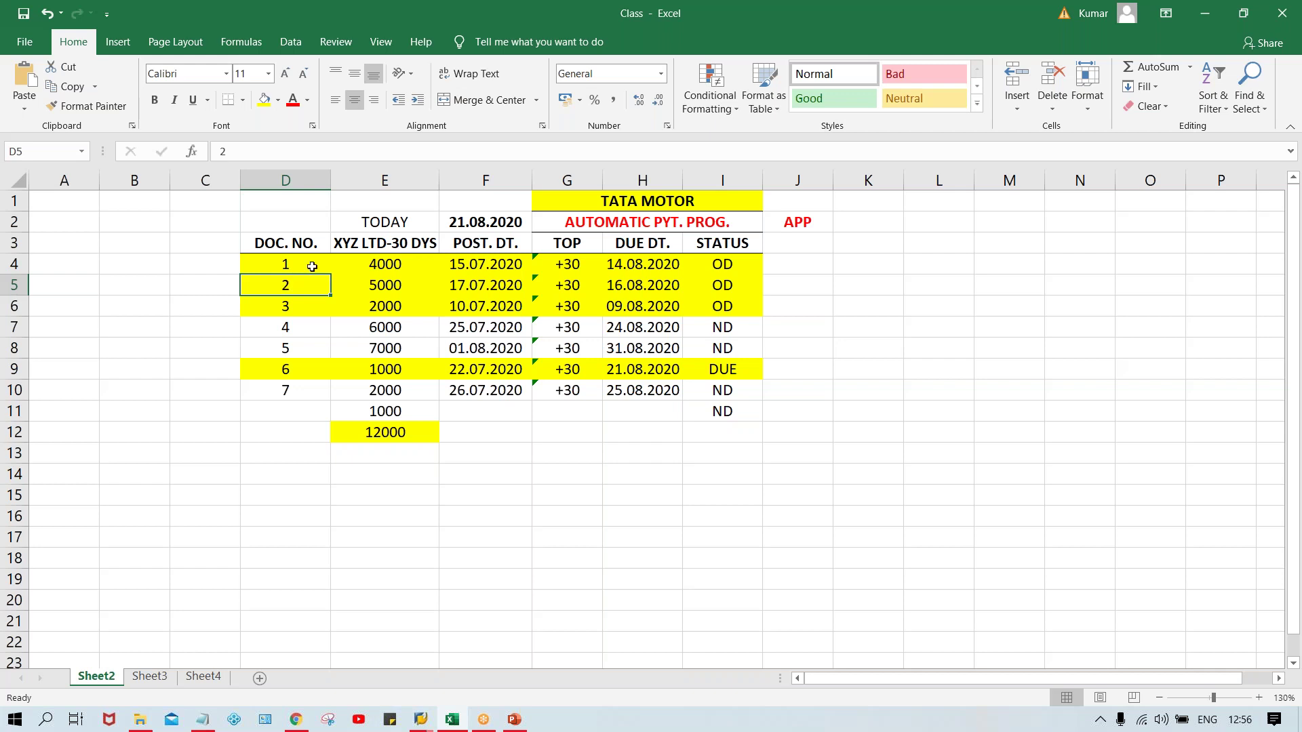
pyautogui.click(300, 264)
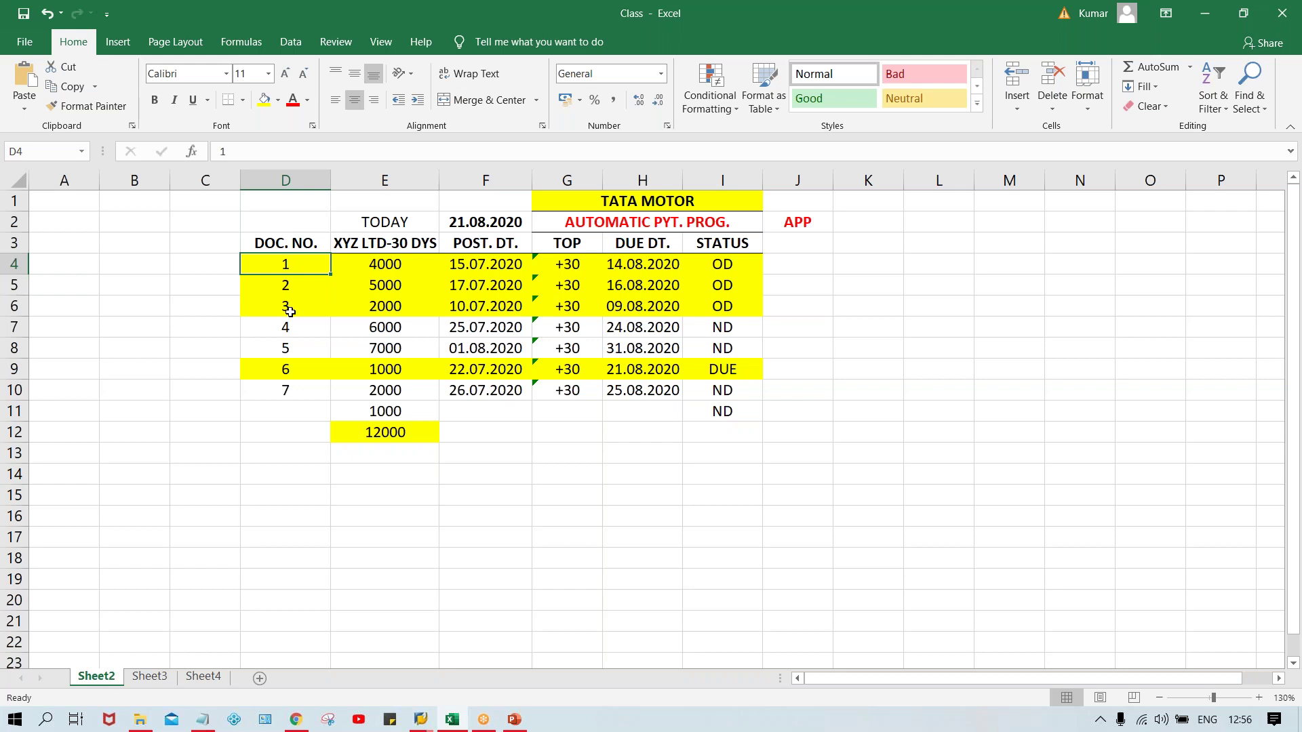
pyautogui.click(290, 311)
pyautogui.click(288, 367)
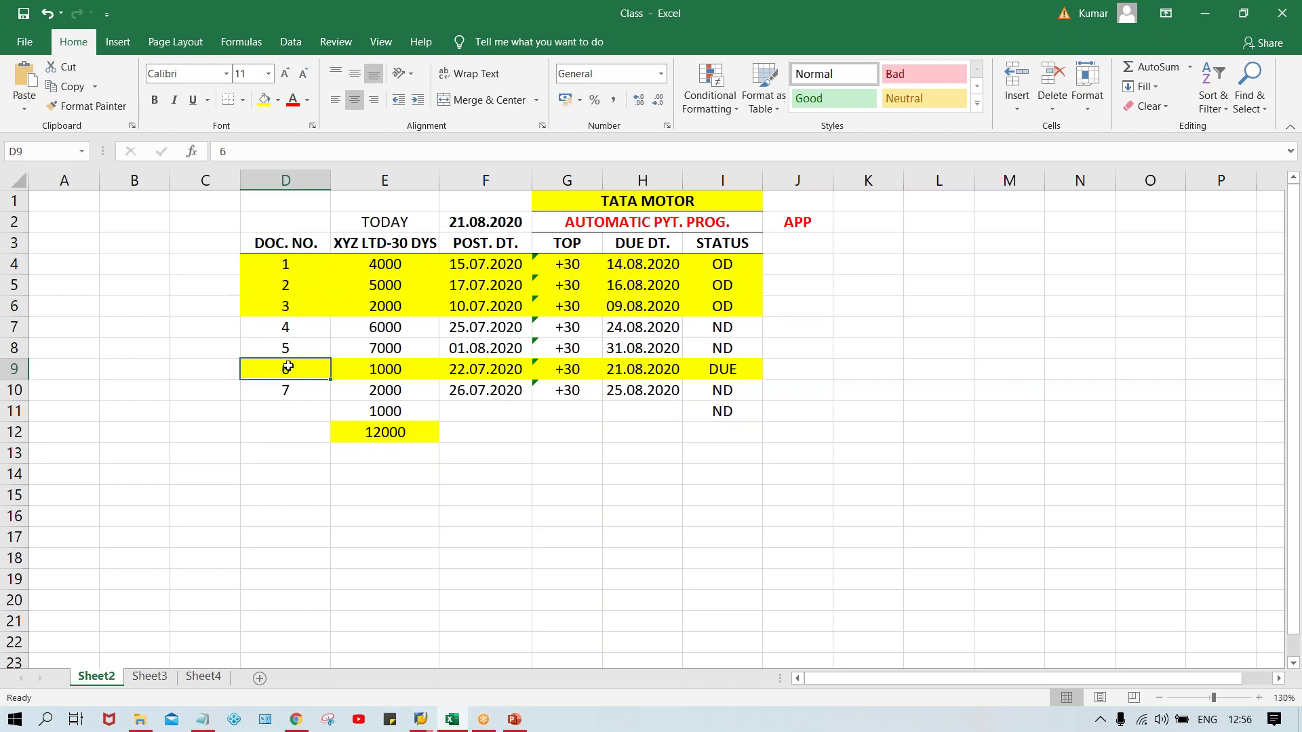
pyautogui.click(290, 309)
pyautogui.click(288, 288)
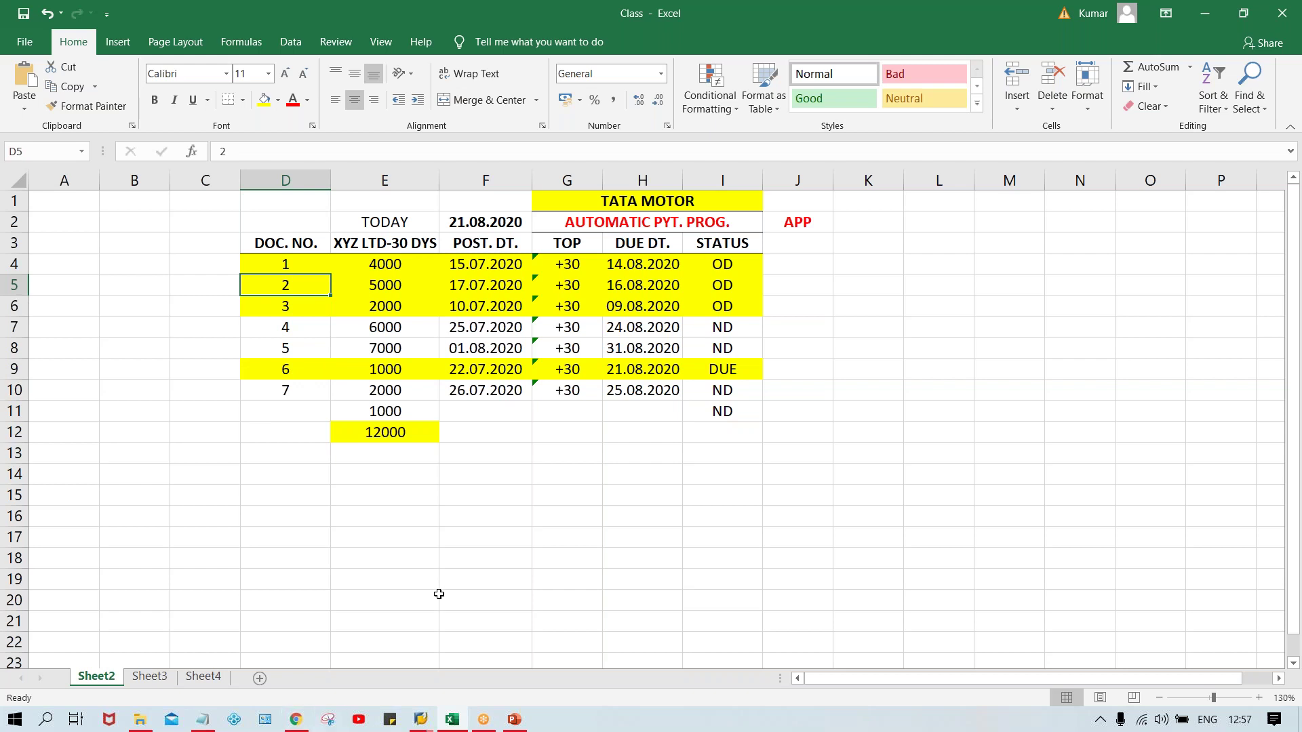
# Switch back to the SAP payment run and examine its free selection criteria, including the first values entry.
pyautogui.click(420, 720)
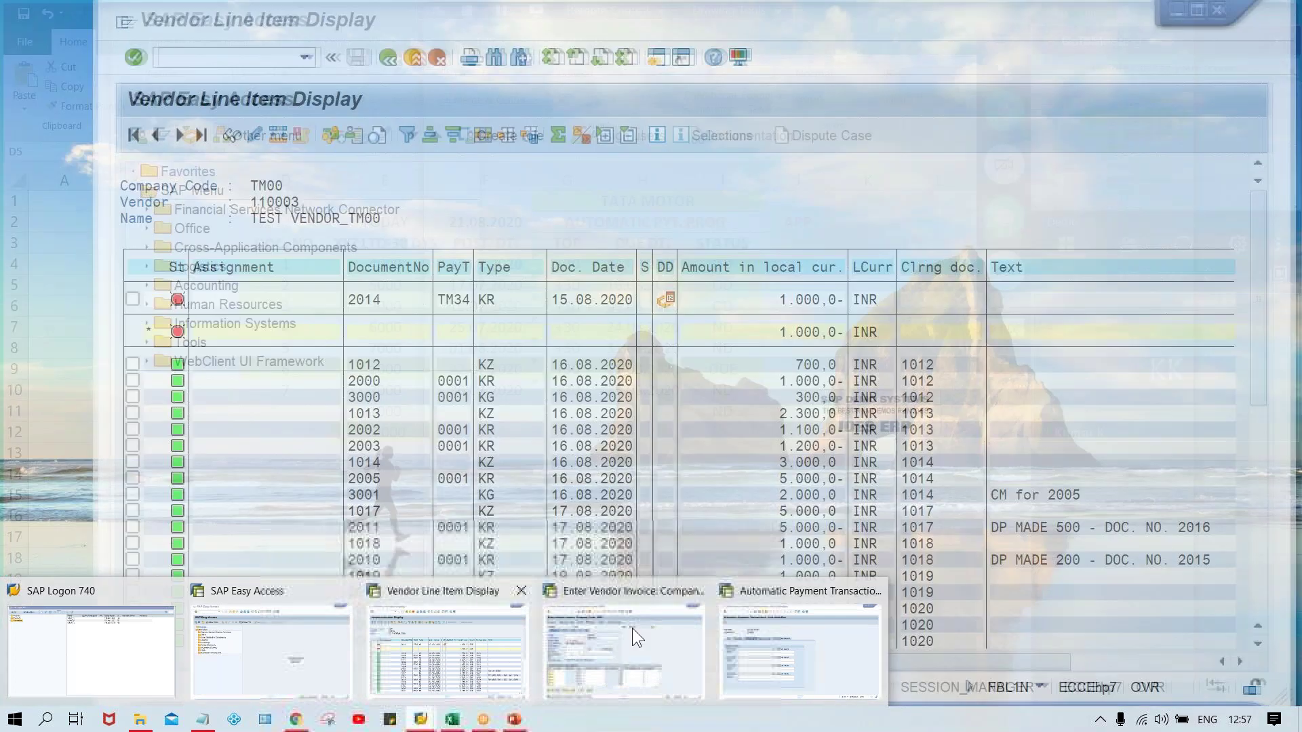
pyautogui.click(800, 648)
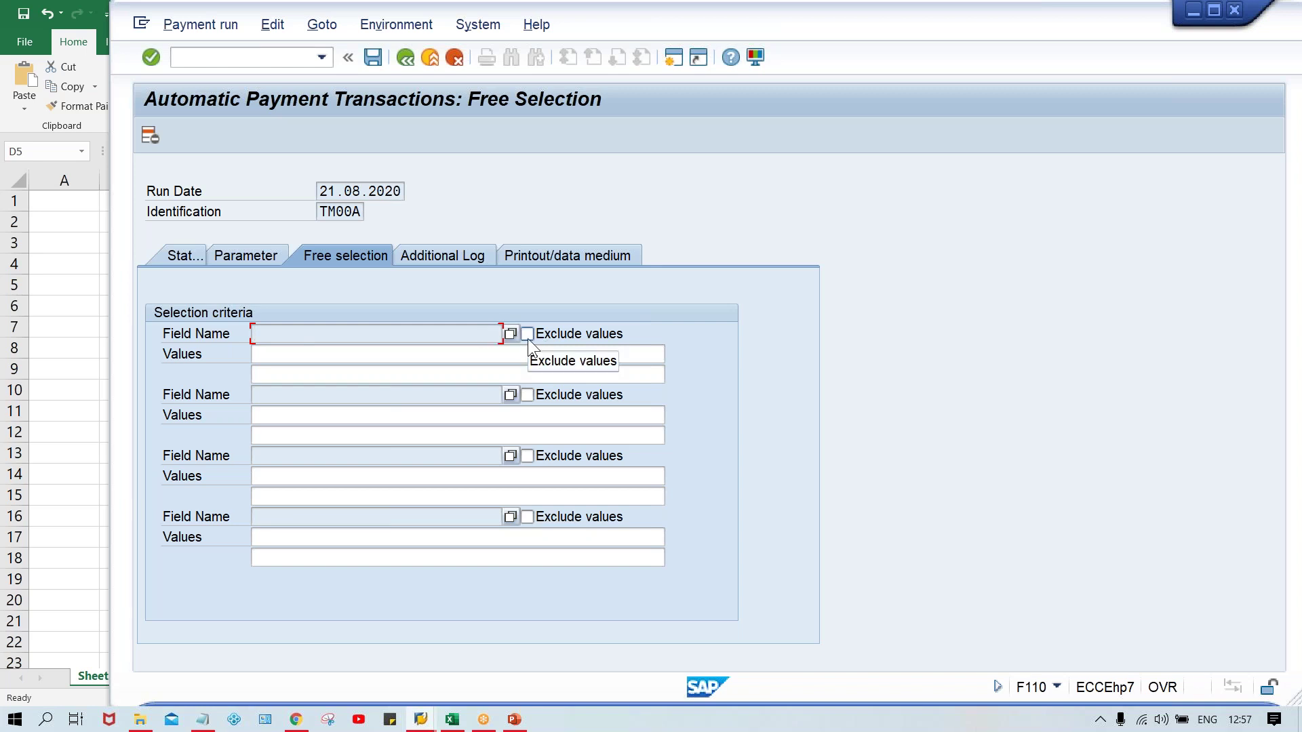
pyautogui.click(364, 354)
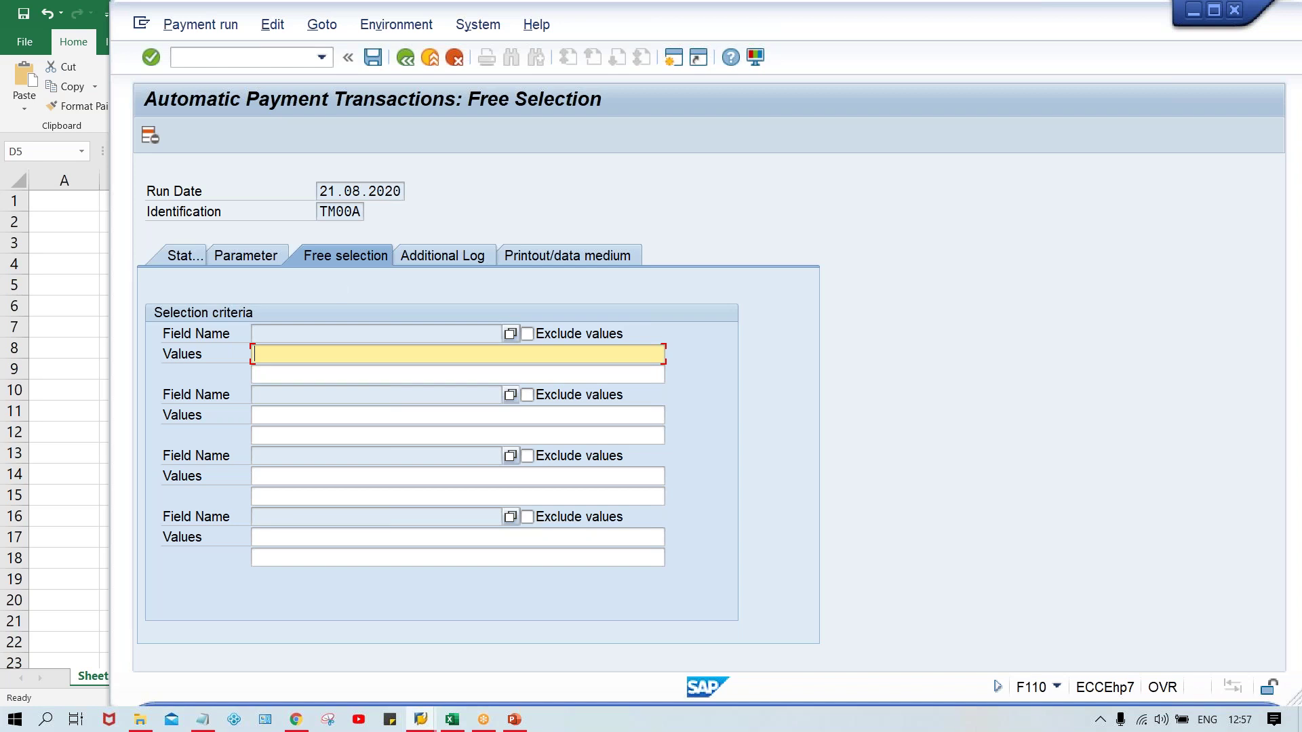
# Enable additional logging for due date check, payment method selection in all cases, and line items of the payment documents.
pyautogui.click(429, 258)
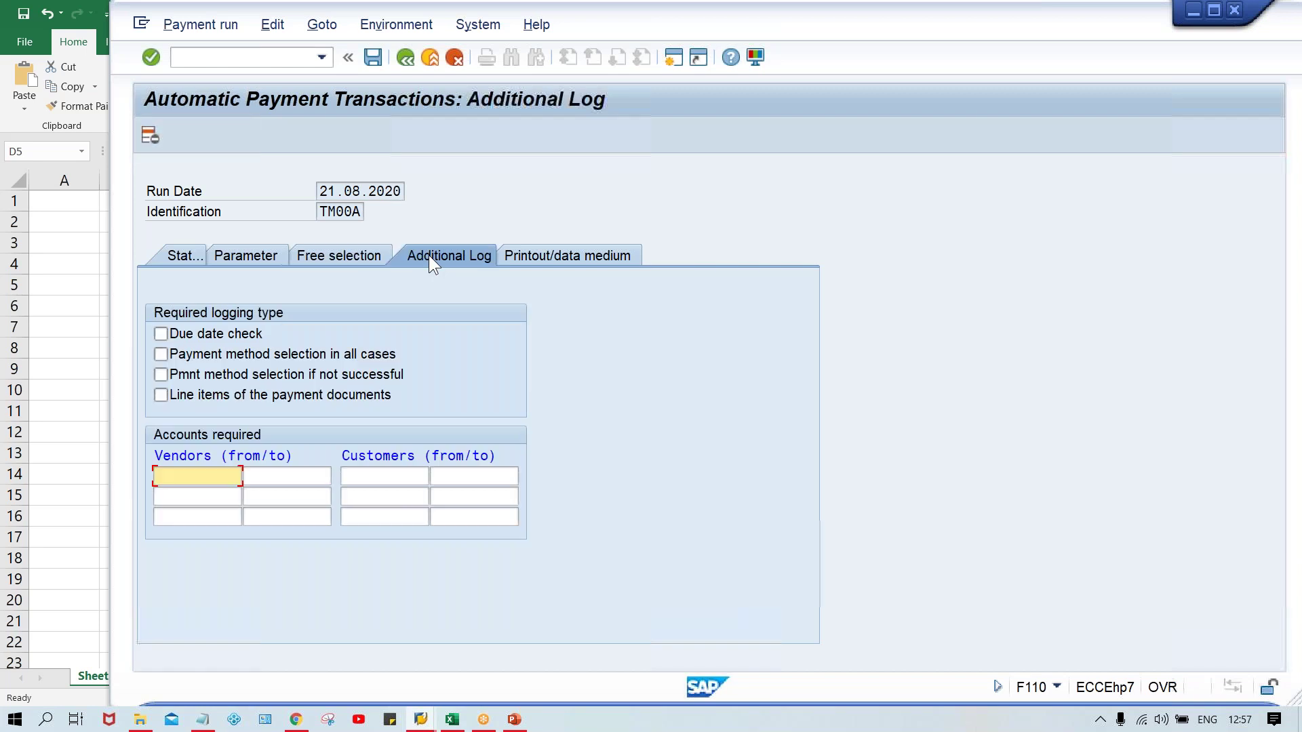
pyautogui.click(187, 332)
pyautogui.click(192, 356)
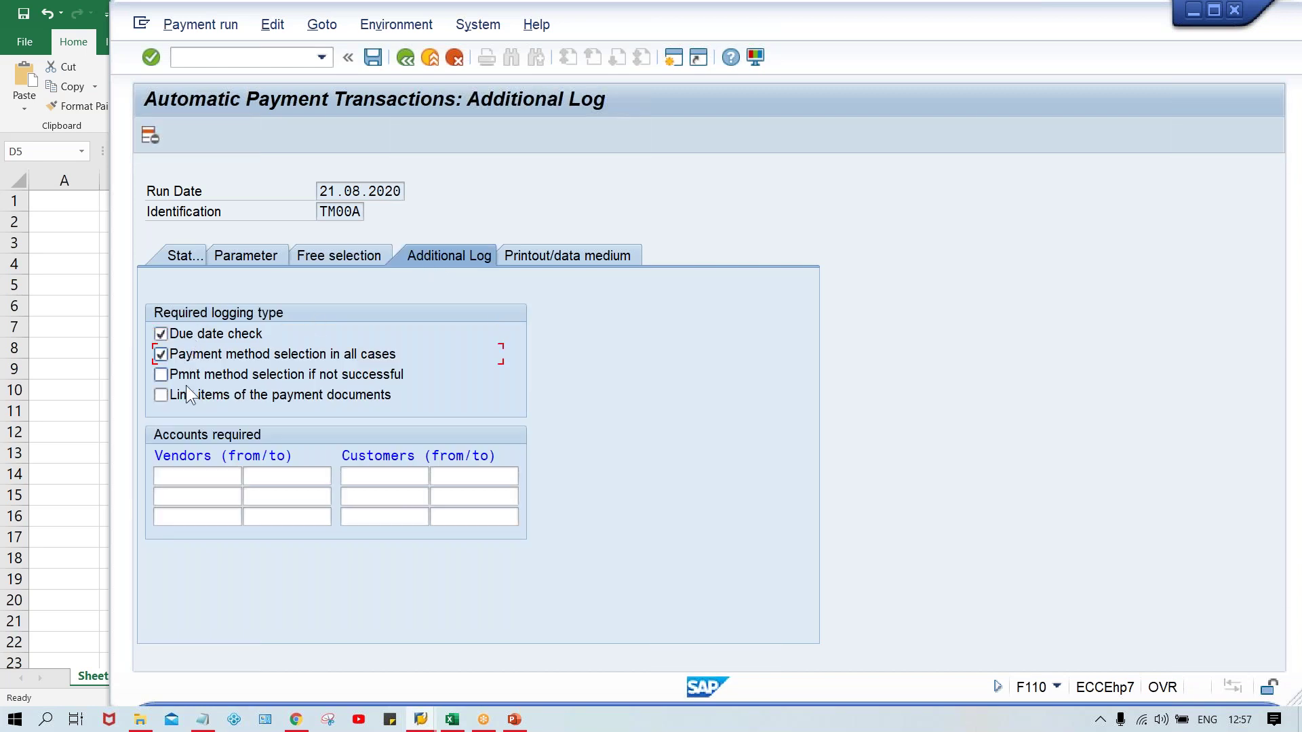
pyautogui.click(186, 395)
# Review the due dates of the first three documents in the Excel table and return to the SAP payment run.
pyautogui.click(453, 720)
pyautogui.click(784, 555)
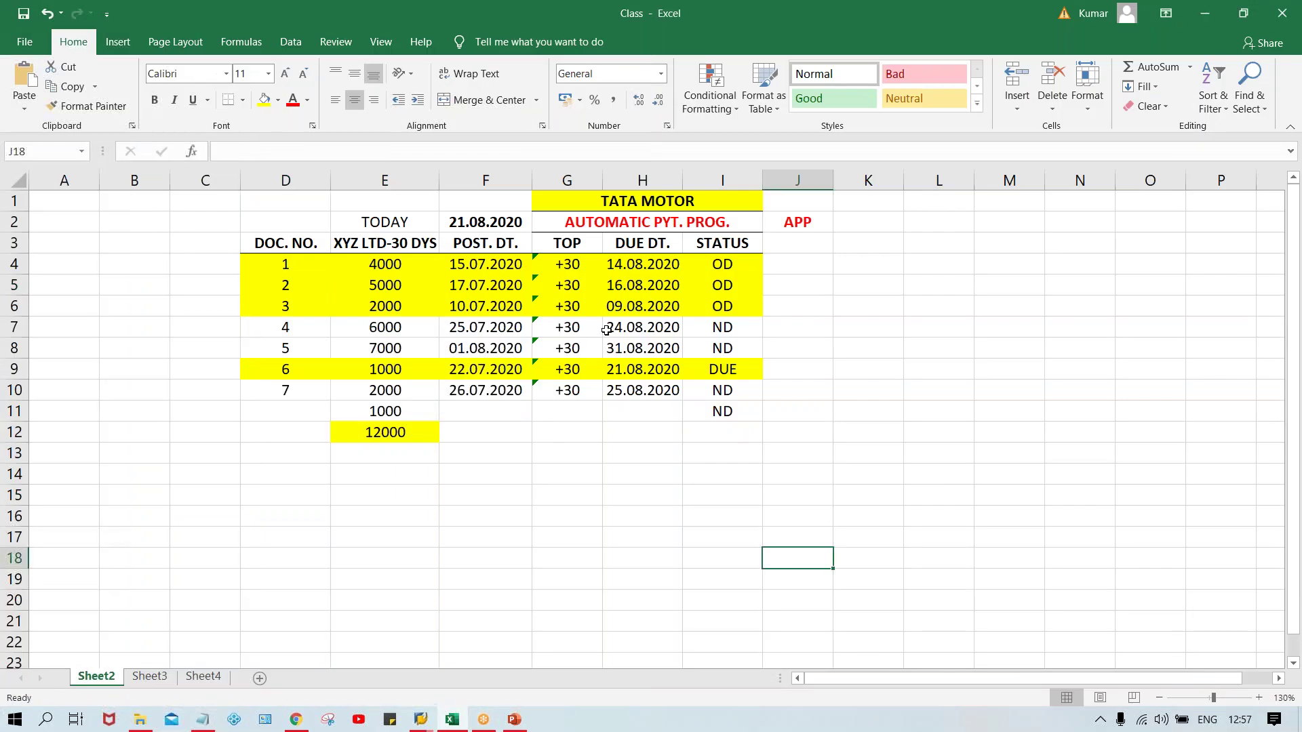
pyautogui.click(633, 266)
pyautogui.moveTo(634, 266); pyautogui.dragTo(642, 305)
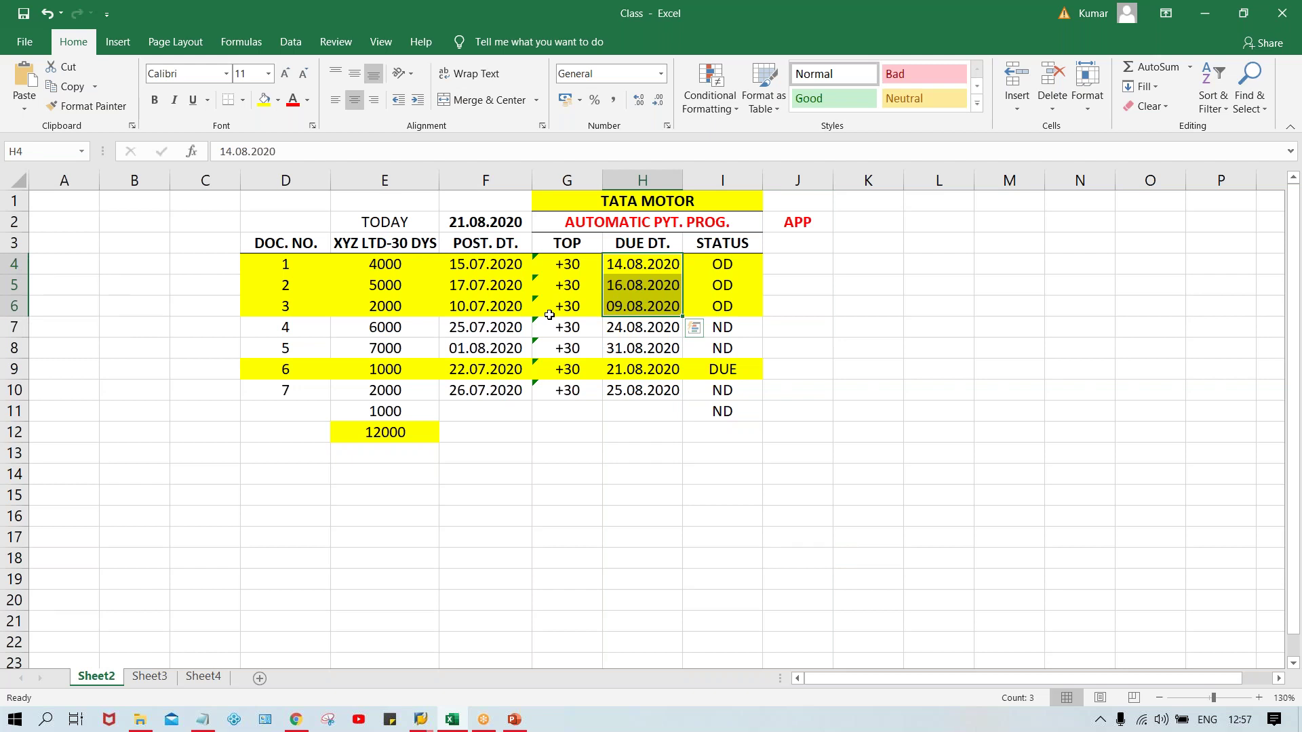
pyautogui.click(417, 723)
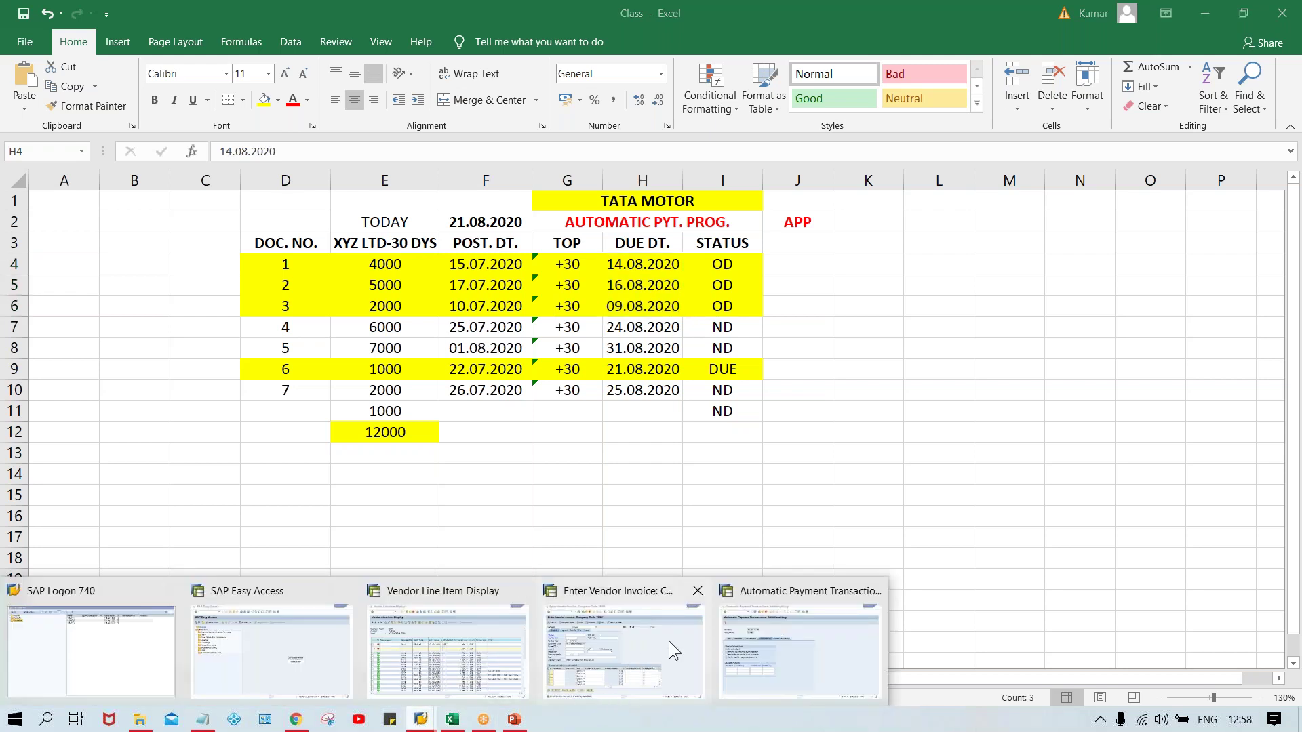
pyautogui.click(822, 655)
# Enter the test vendor's account number as the vendor range for the additional log.
pyautogui.click(236, 482)
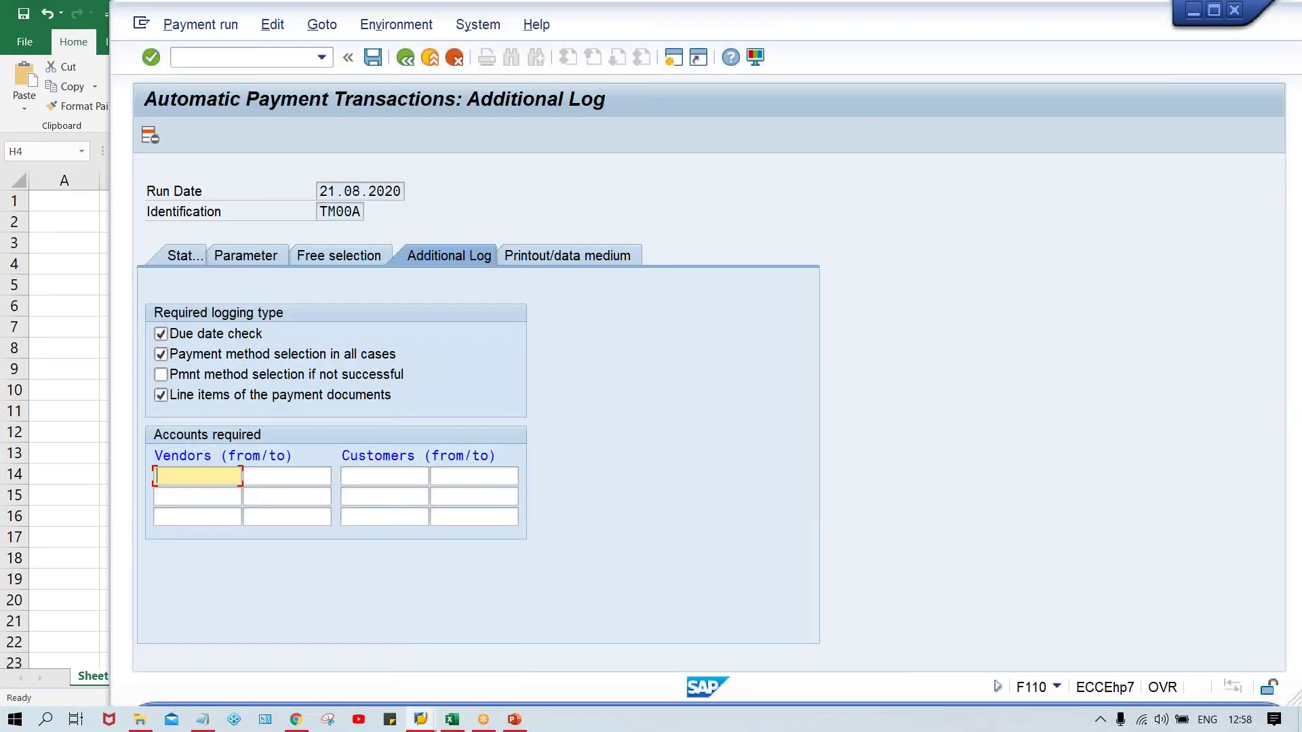
pyautogui.write('110003')
pyautogui.press('Return')
pyautogui.doubleClick(217, 480)
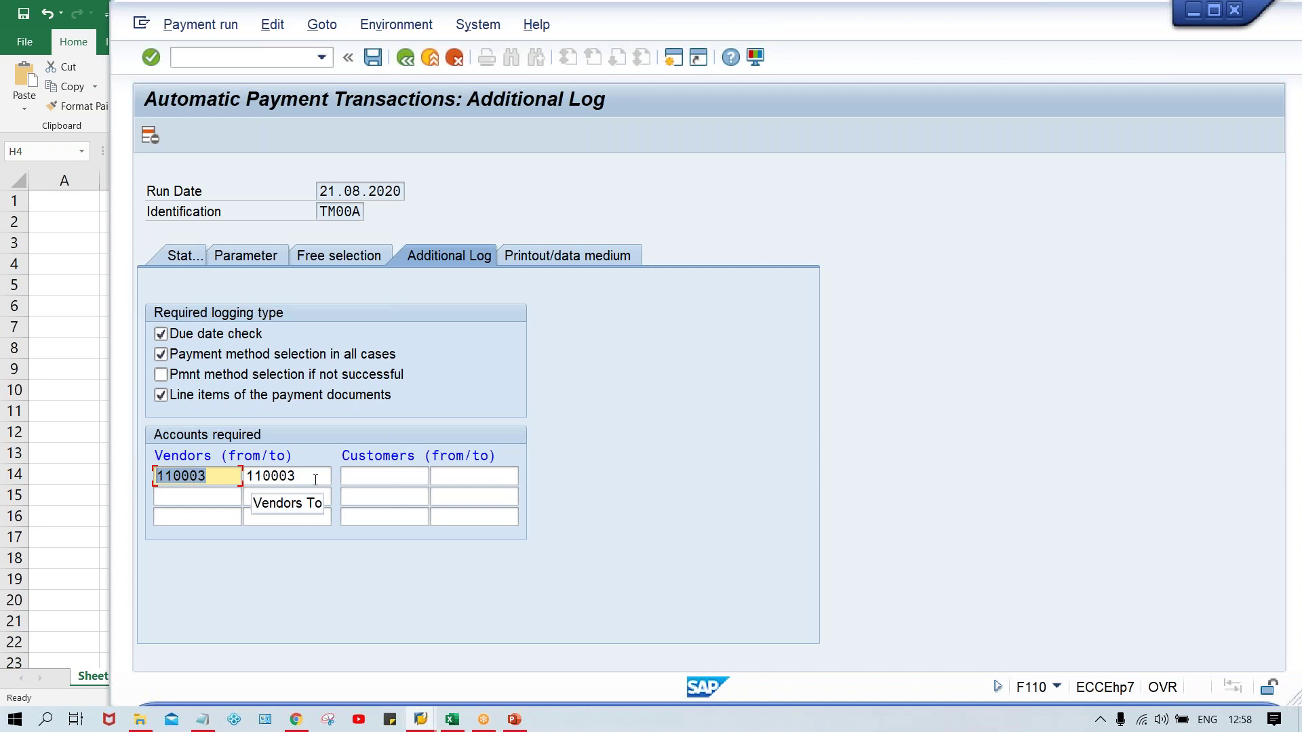
# Check the printout and data medium settings, save the payment run parameters, and return to the run's status.
pyautogui.click(587, 263)
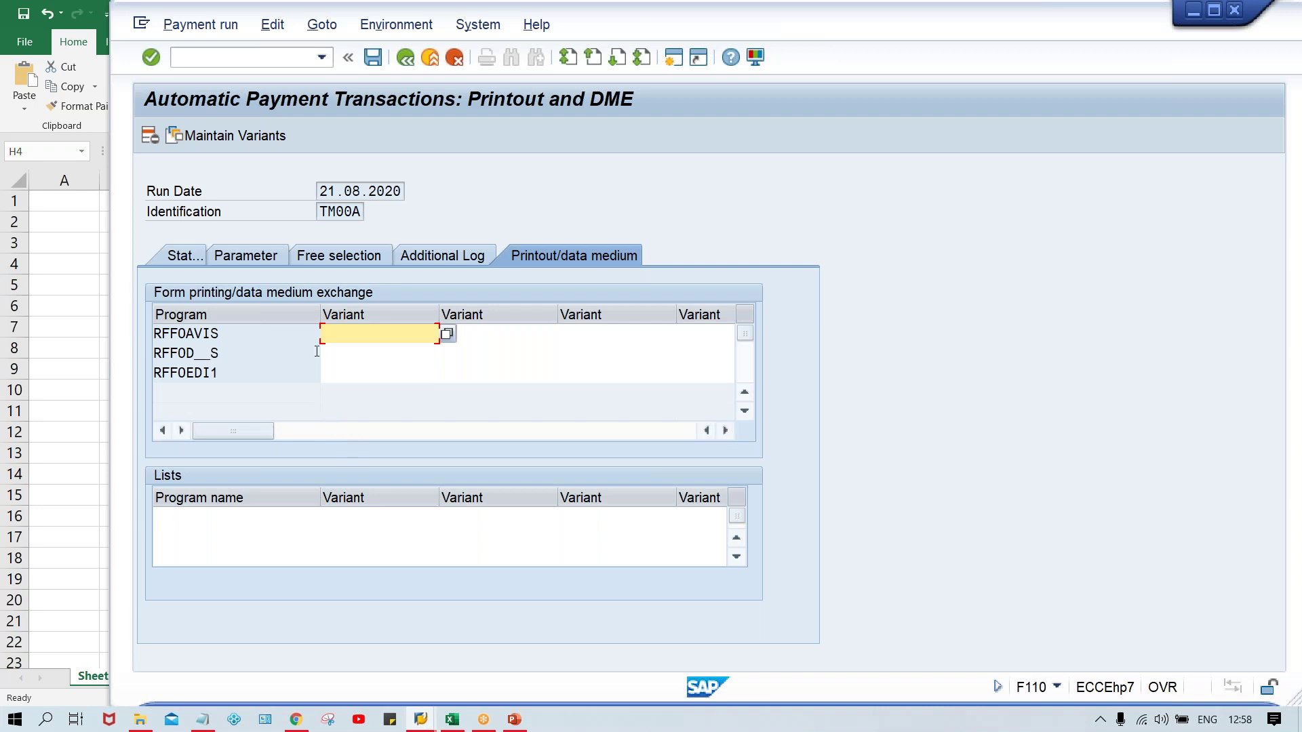
pyautogui.click(434, 255)
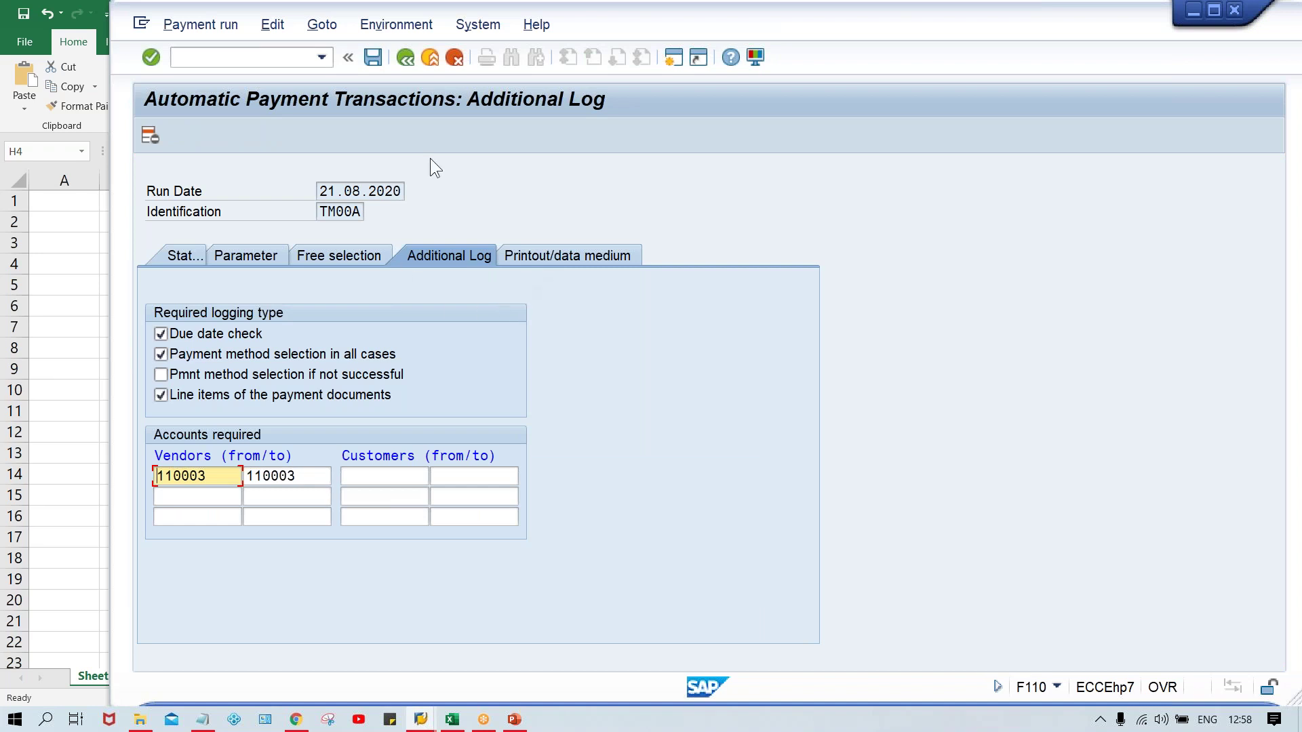
pyautogui.click(372, 59)
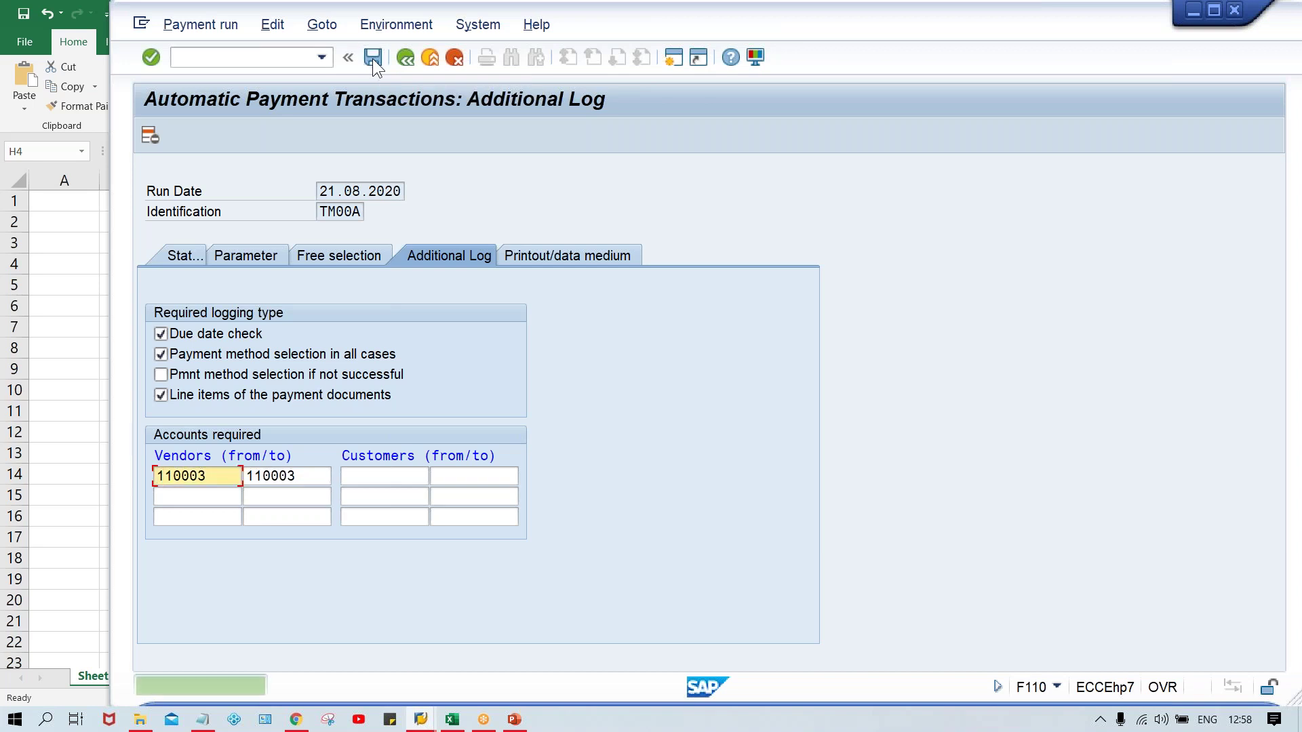
pyautogui.click(178, 257)
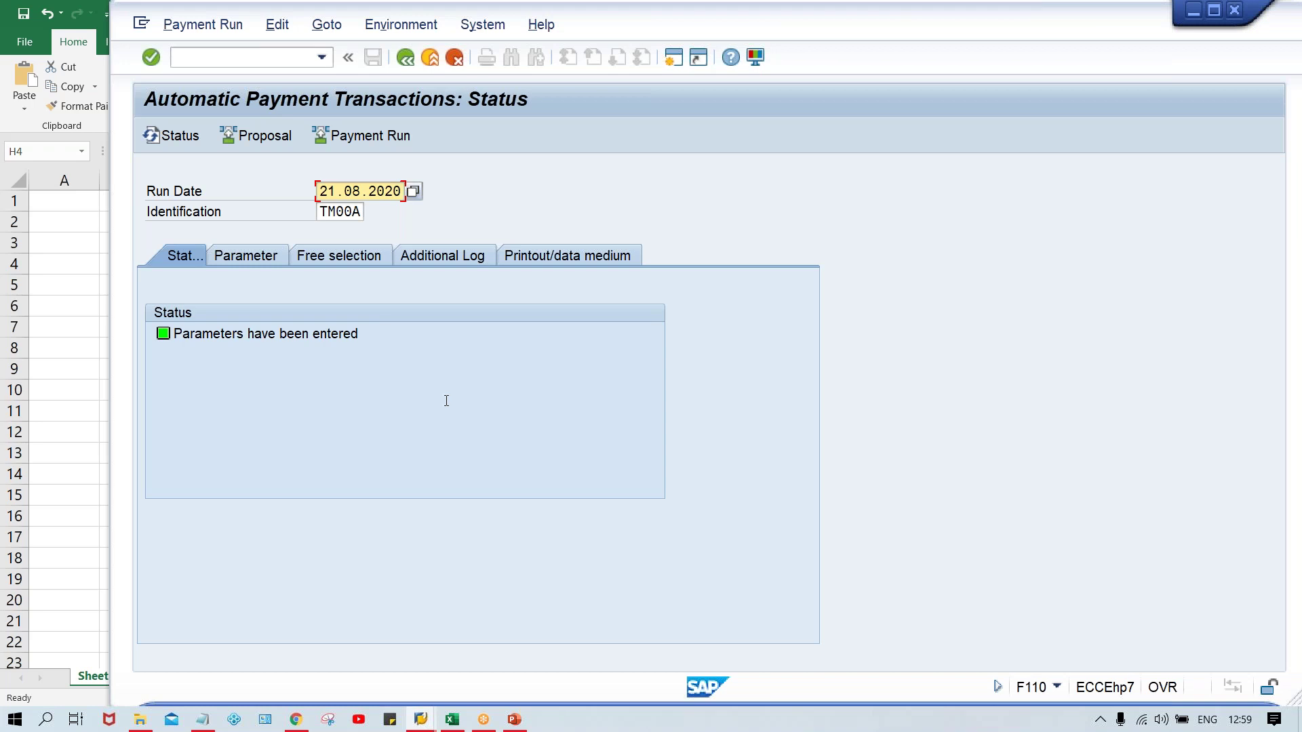
# Review documents 2 and 6 in the Excel invoice table and return to the SAP payment run status.
pyautogui.click(452, 719)
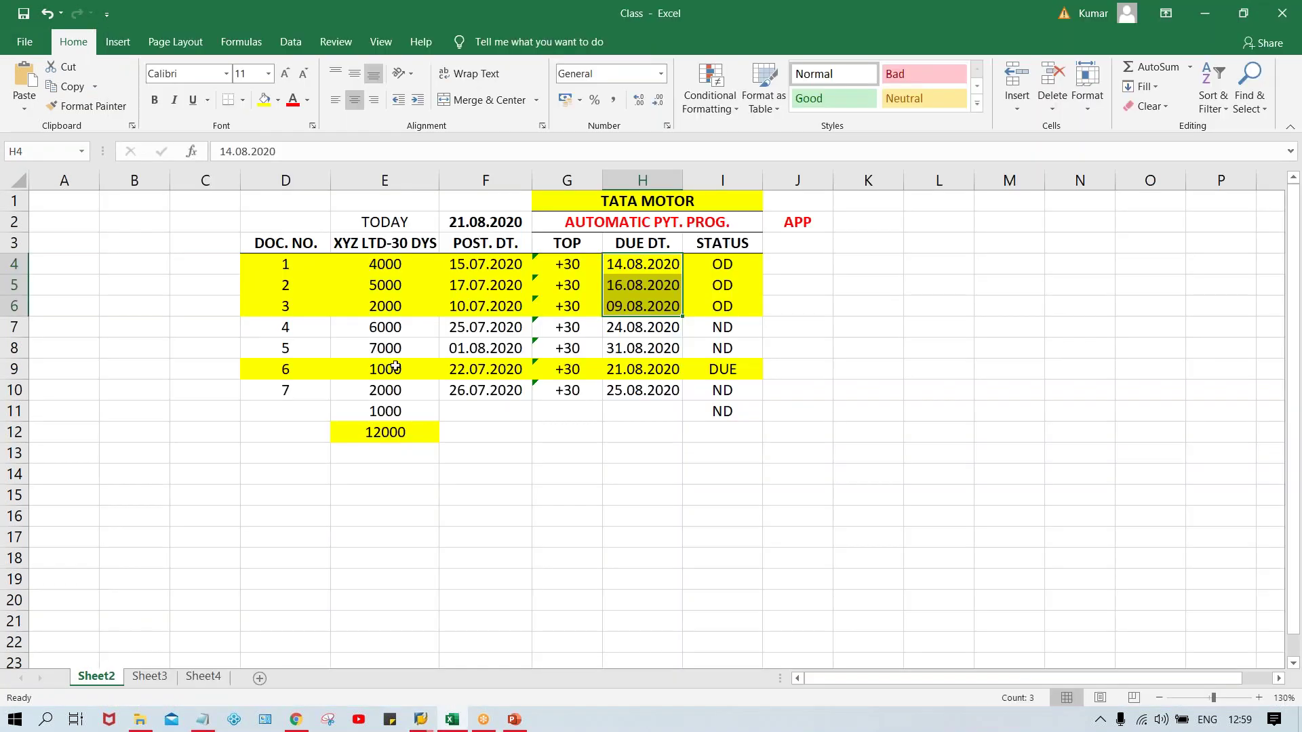
pyautogui.click(404, 378)
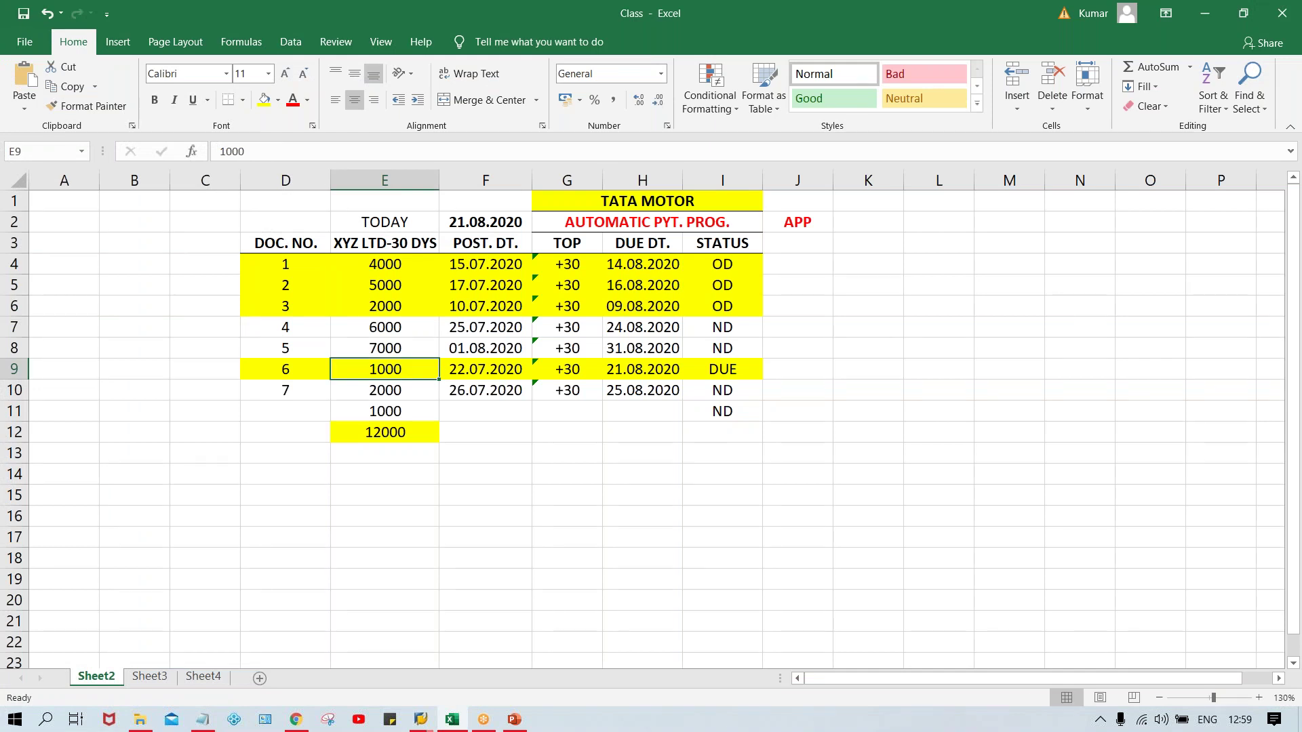
pyautogui.click(278, 285)
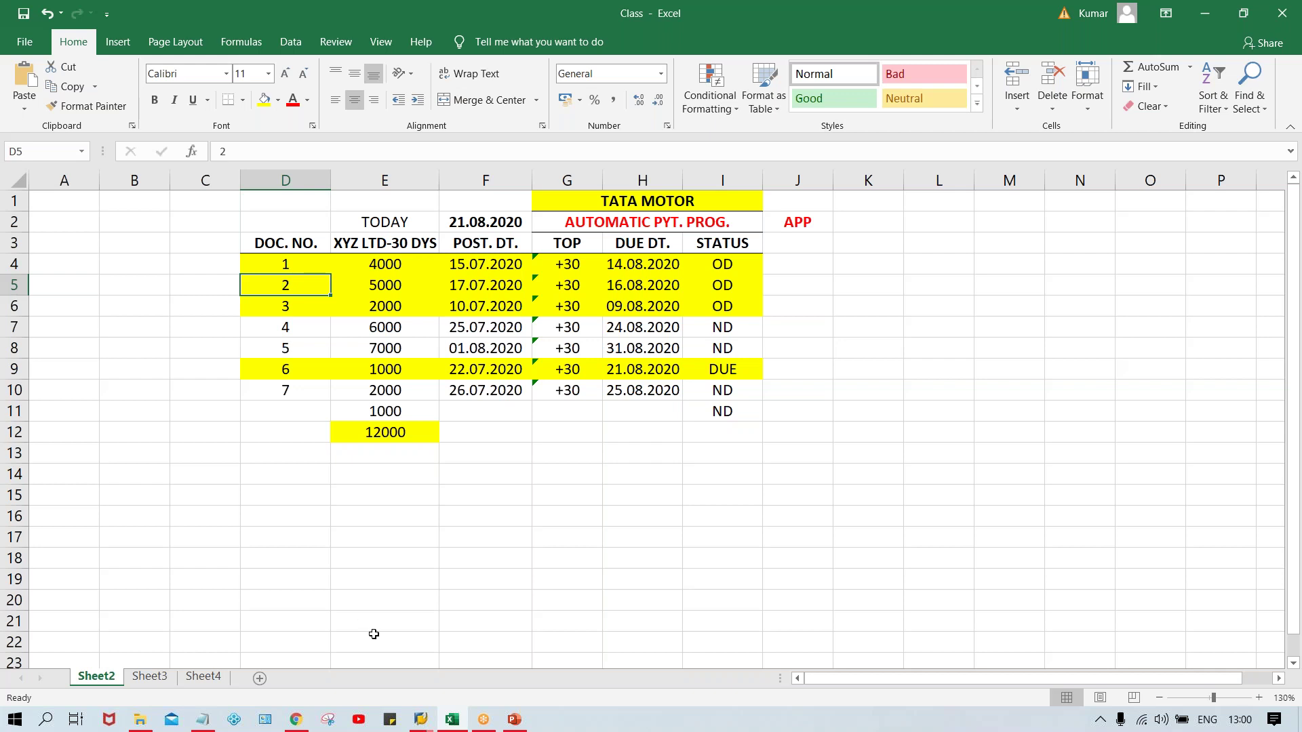
pyautogui.moveTo(420, 720)
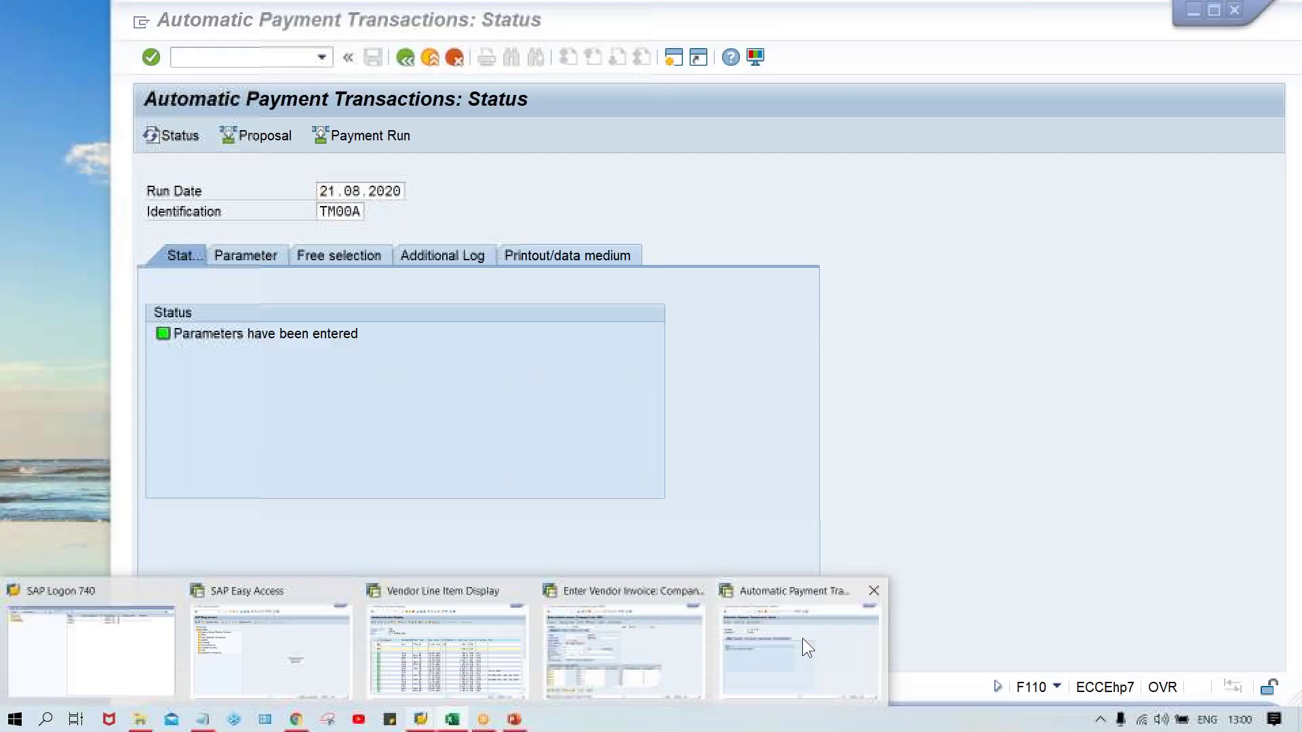
pyautogui.click(803, 638)
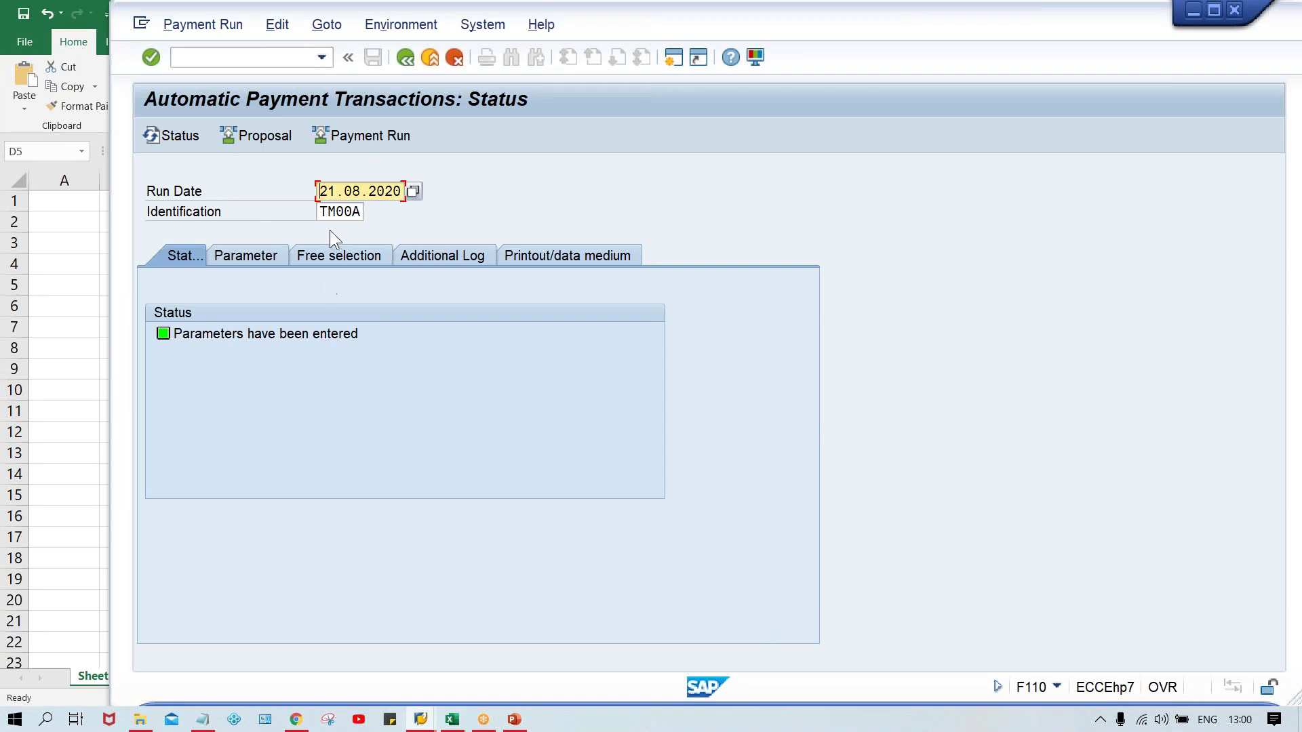
# Schedule the payment proposal for 21.08.2020 to start immediately.
pyautogui.click(270, 138)
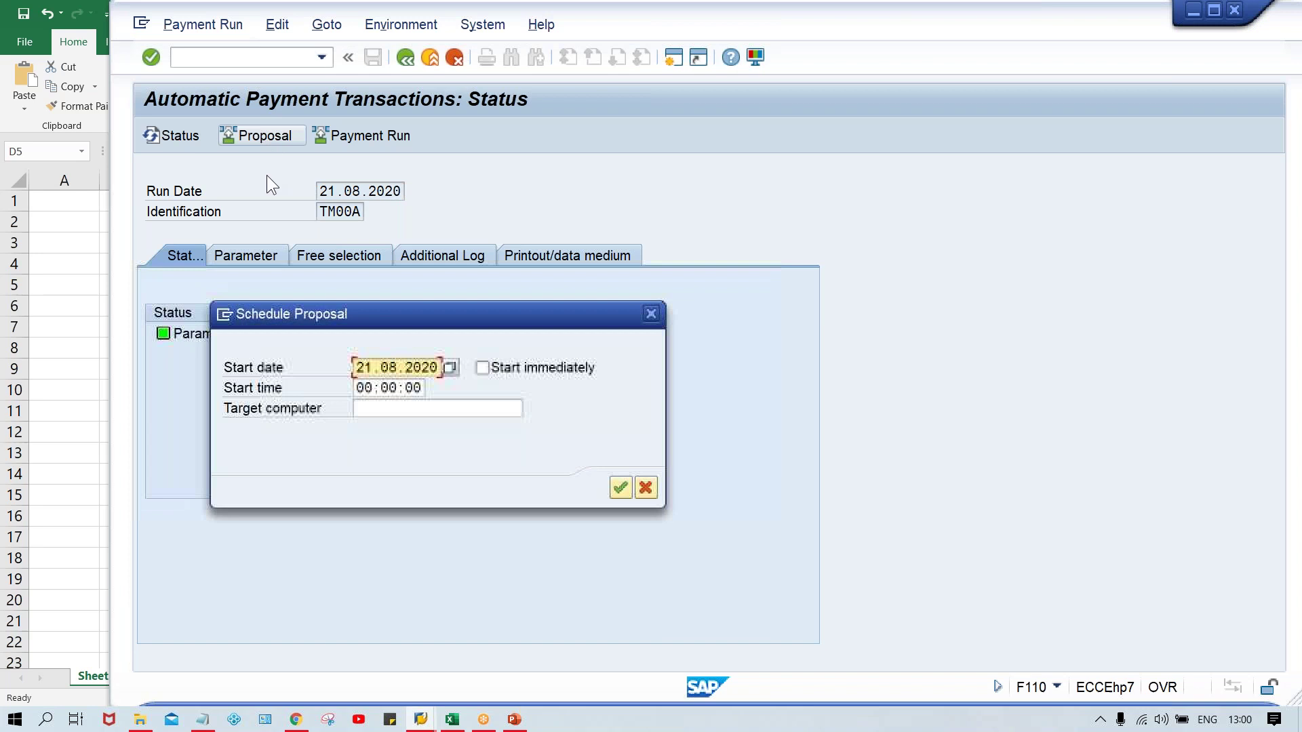
pyautogui.click(483, 368)
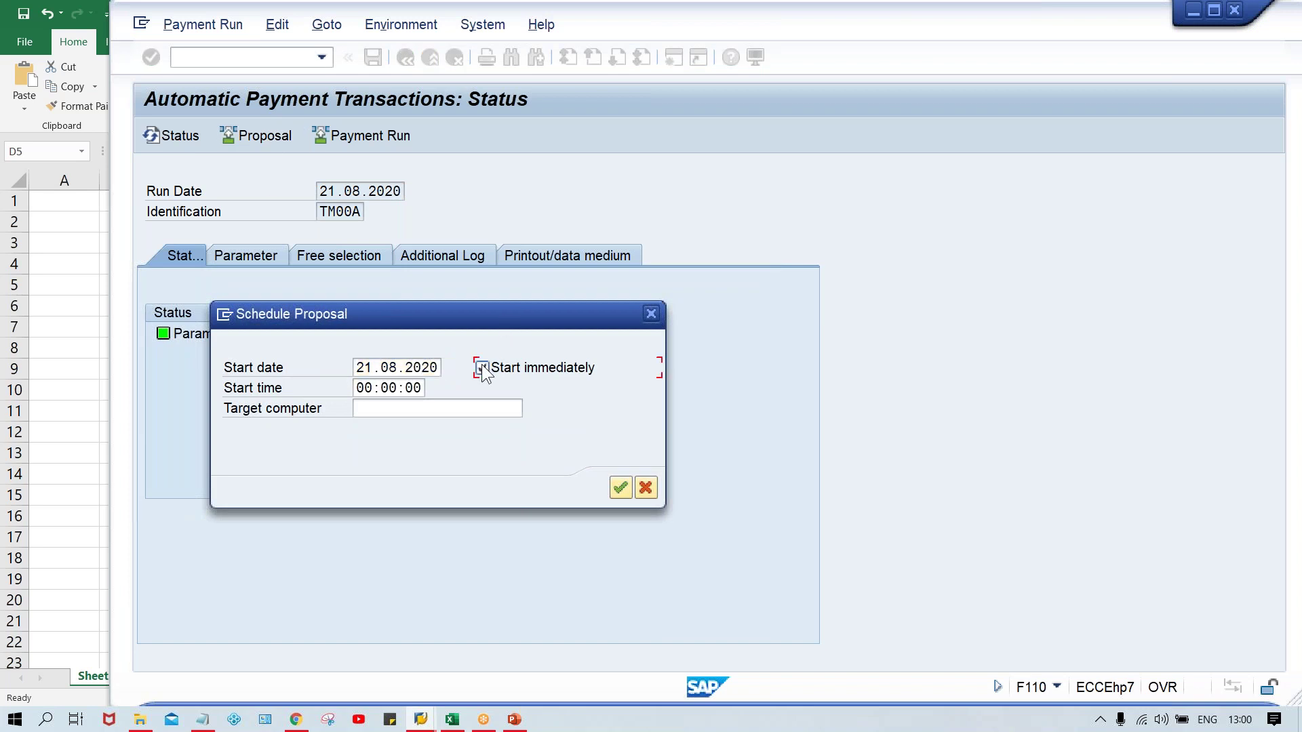
pyautogui.click(620, 488)
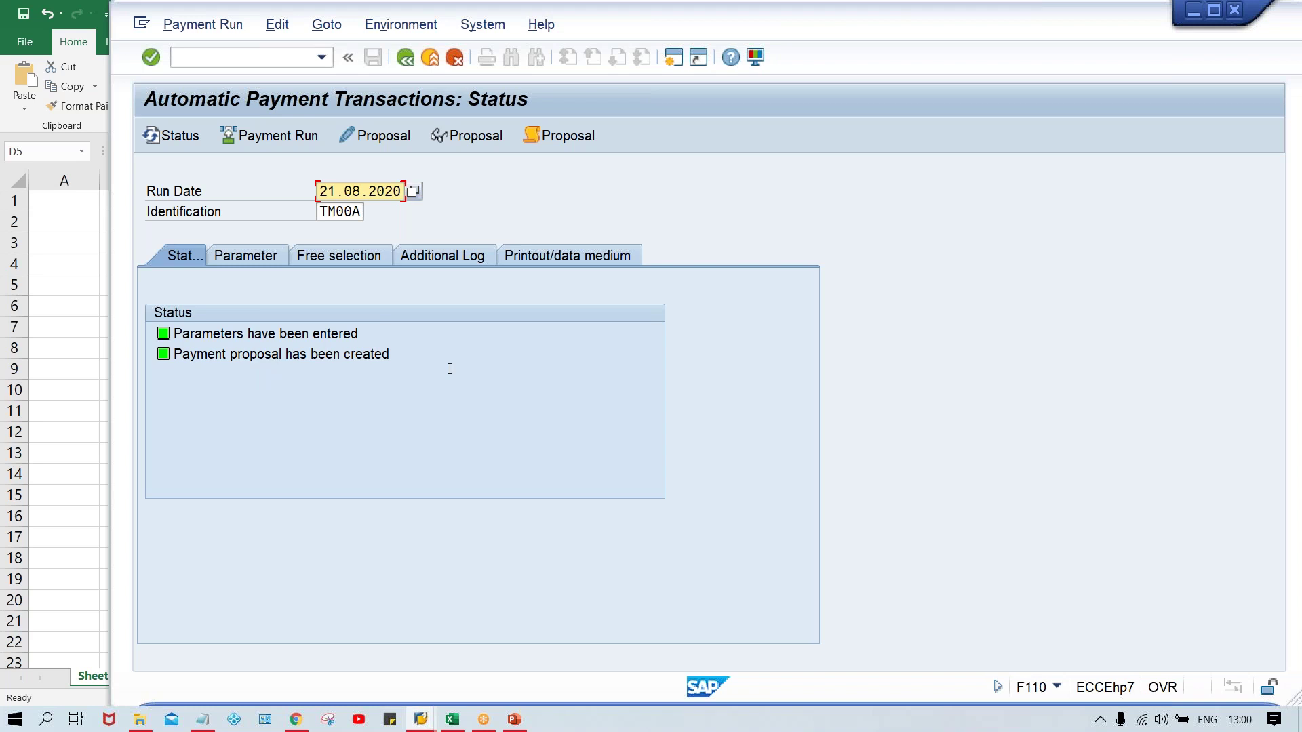
# Examine the proposal job log through its end, compare the amount due with the Excel total, and return to the log.
pyautogui.click(573, 133)
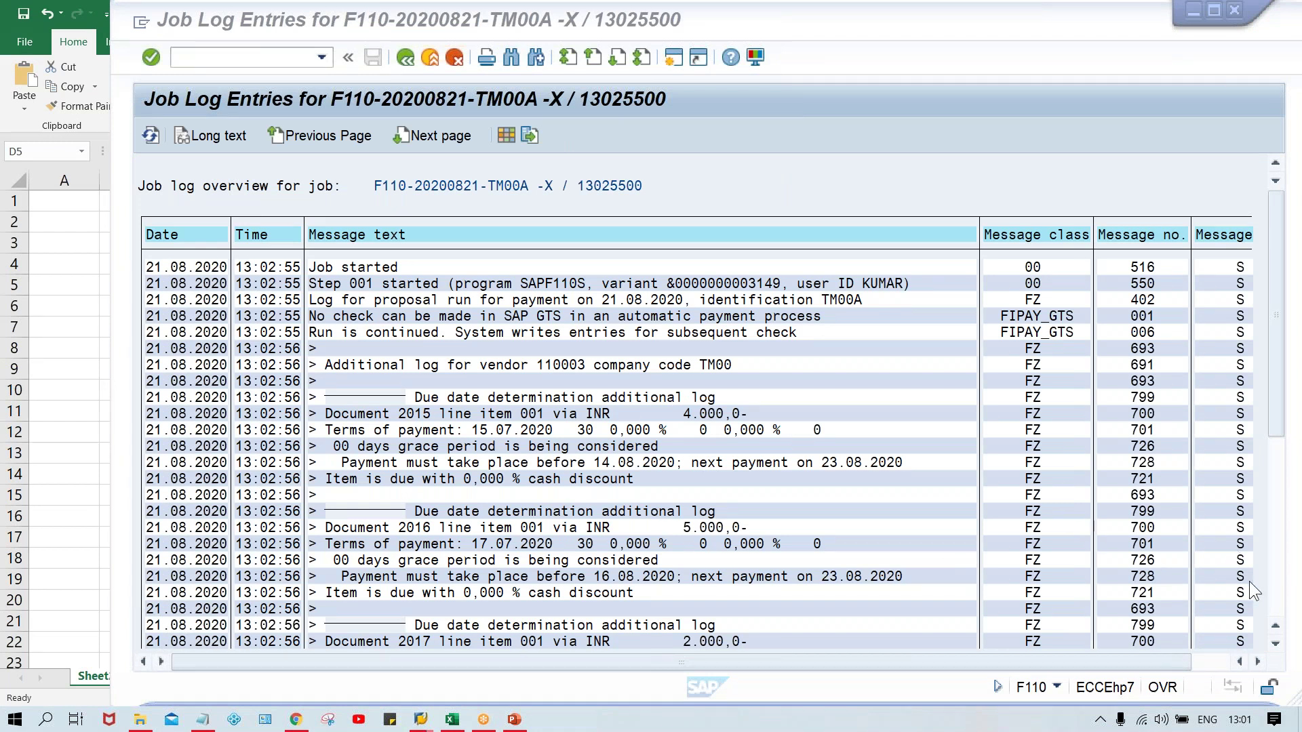
pyautogui.click(1274, 612)
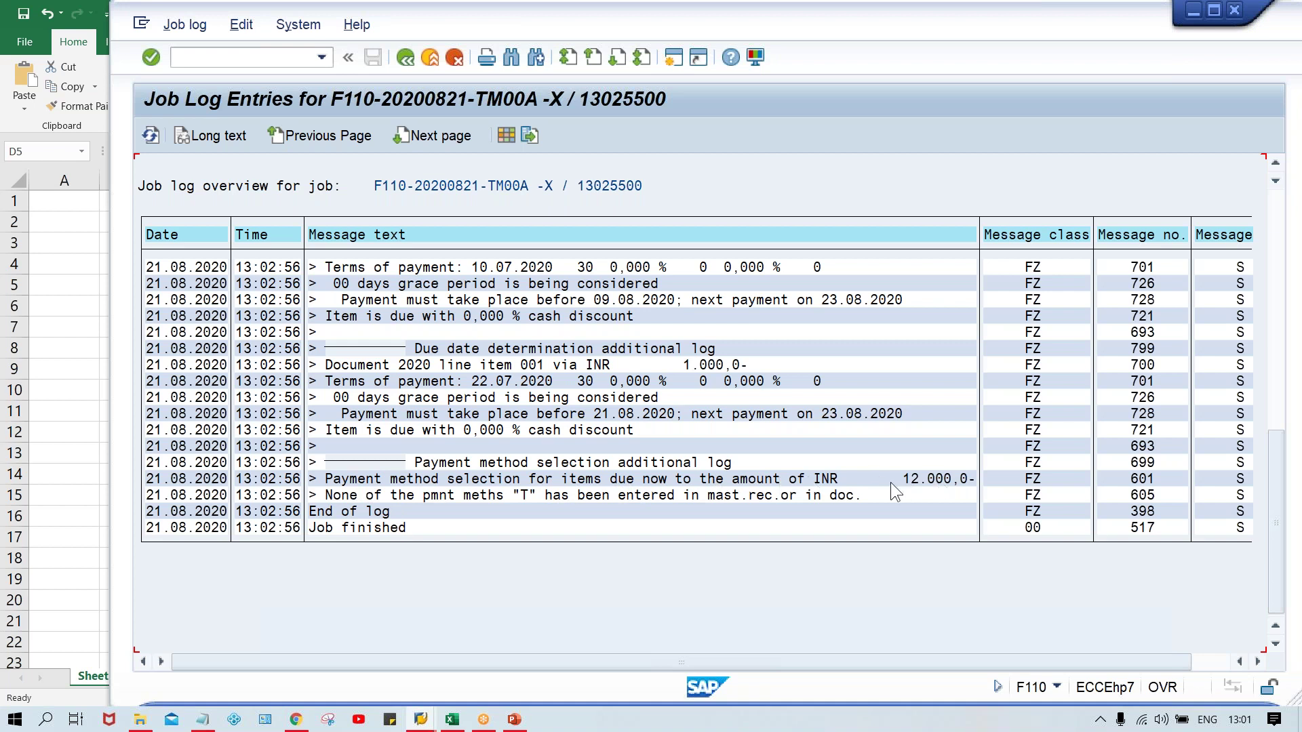
pyautogui.click(452, 719)
pyautogui.click(384, 432)
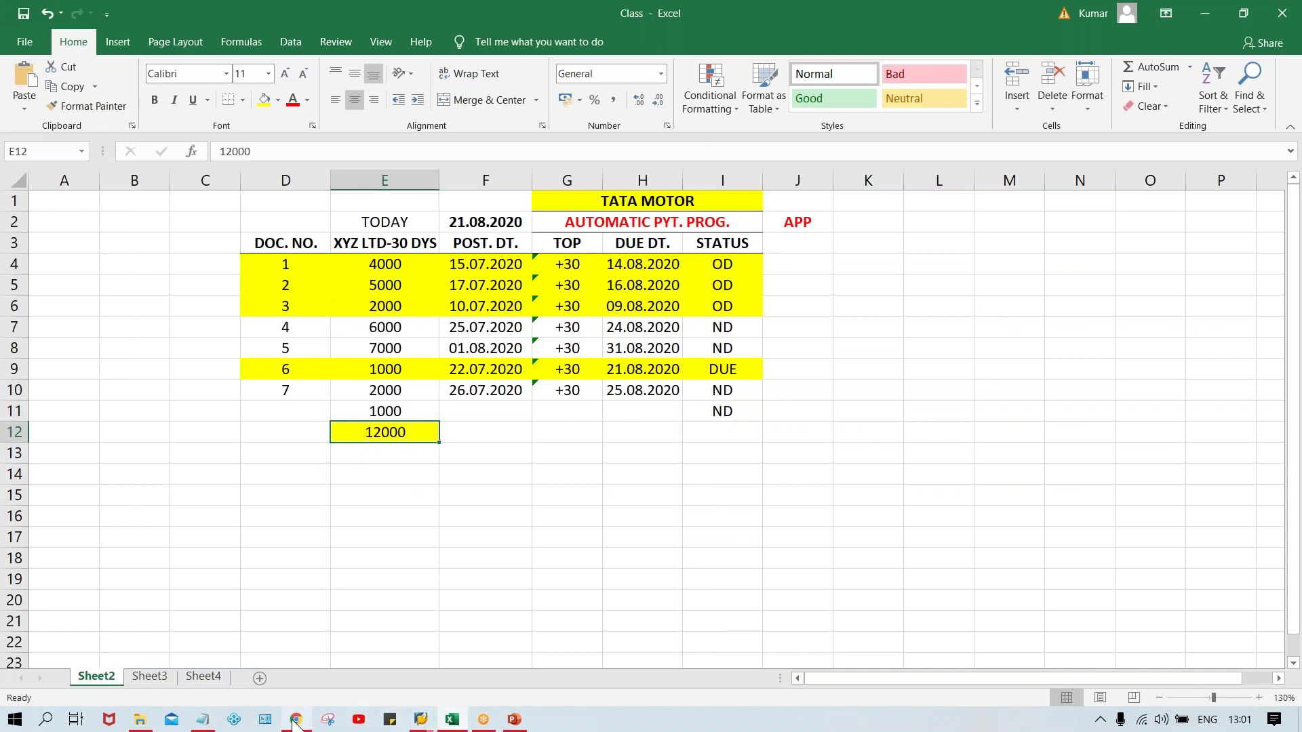
pyautogui.click(431, 722)
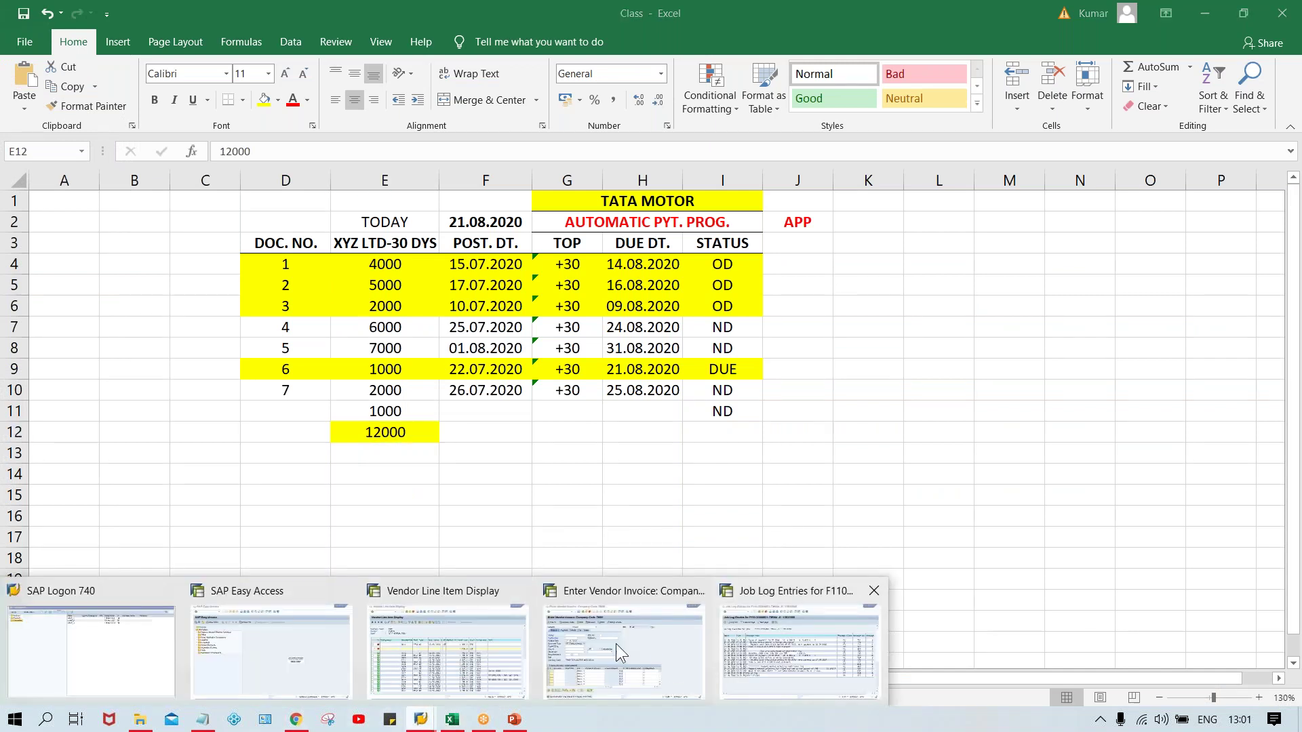
pyautogui.click(804, 631)
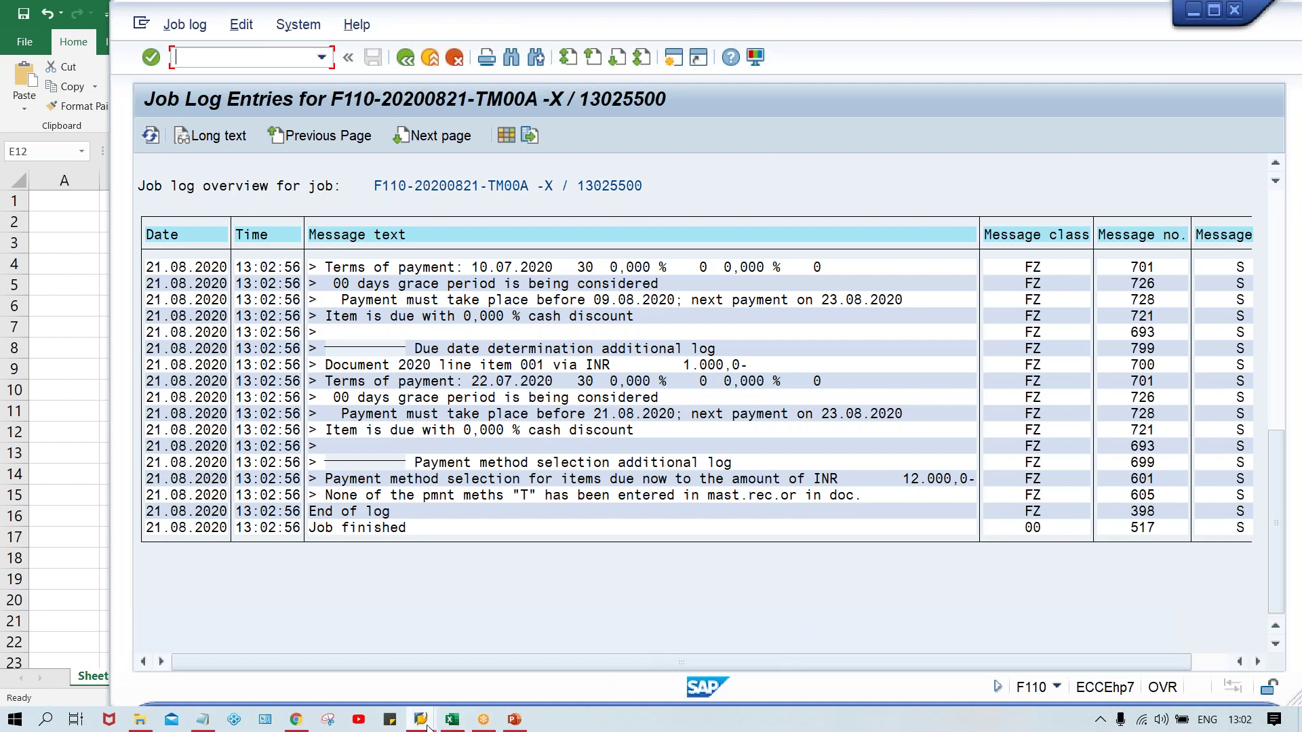
# Leave the job log and check the payment method entered for company code TM00 in the run parameters.
pyautogui.click(405, 56)
pyautogui.click(405, 57)
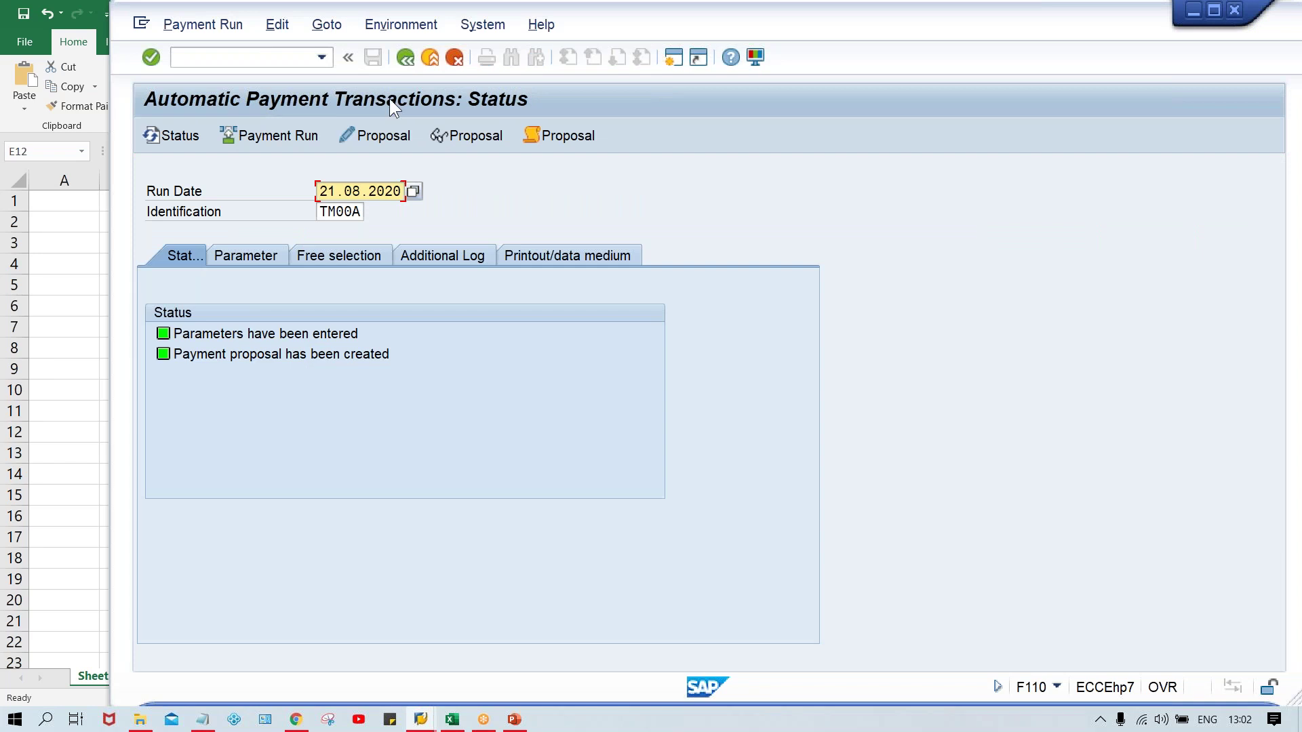
pyautogui.click(246, 258)
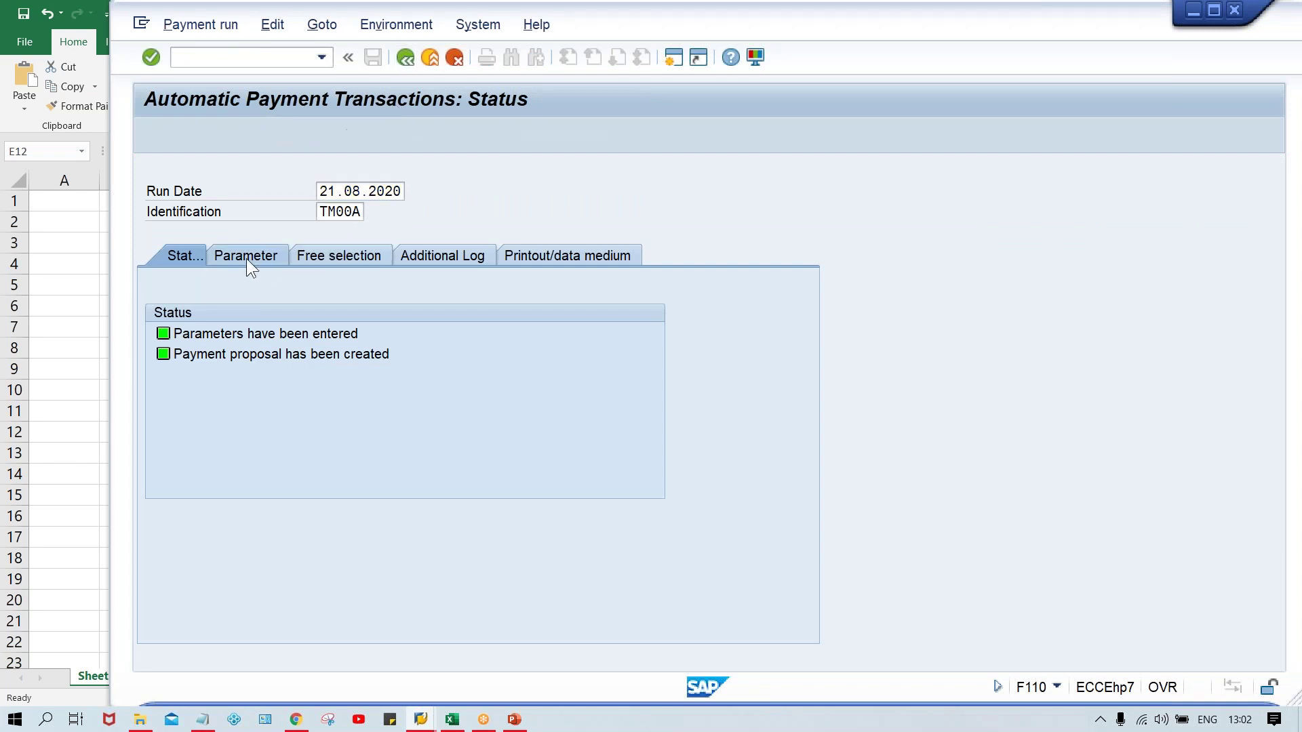
pyautogui.click(595, 374)
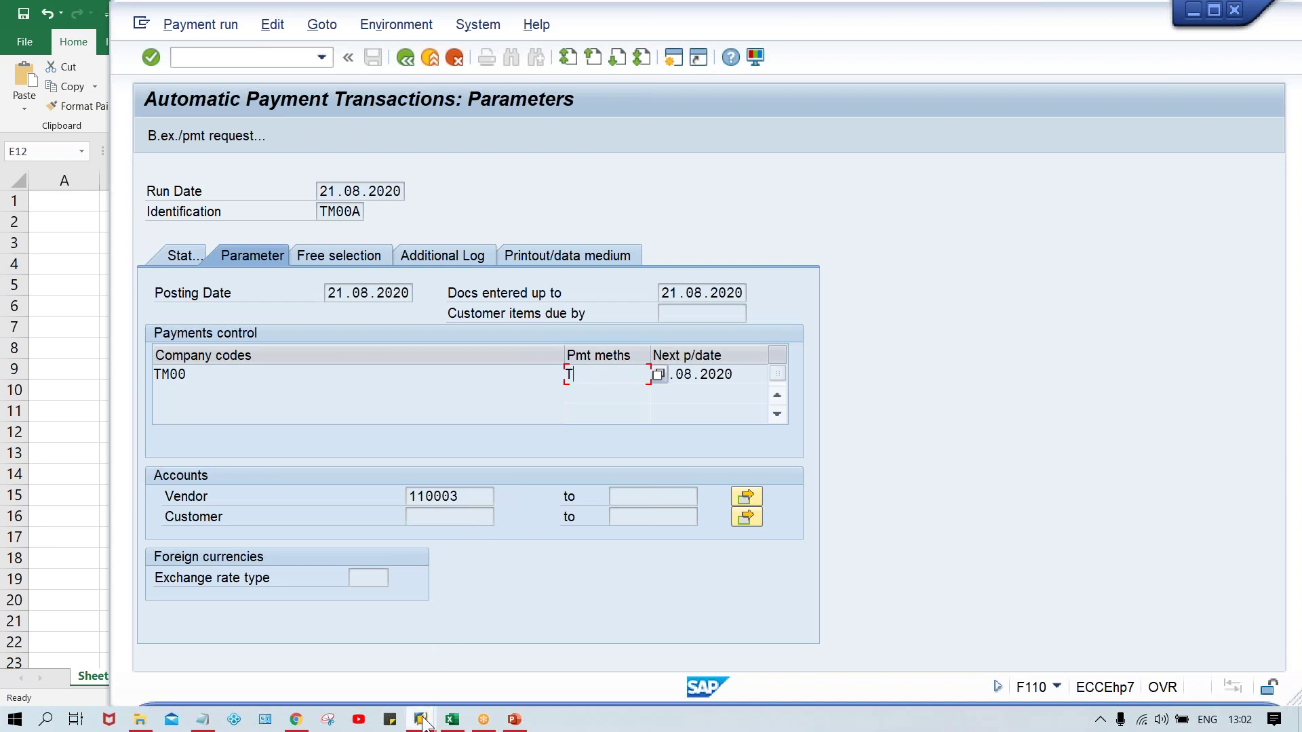
pyautogui.moveTo(422, 723)
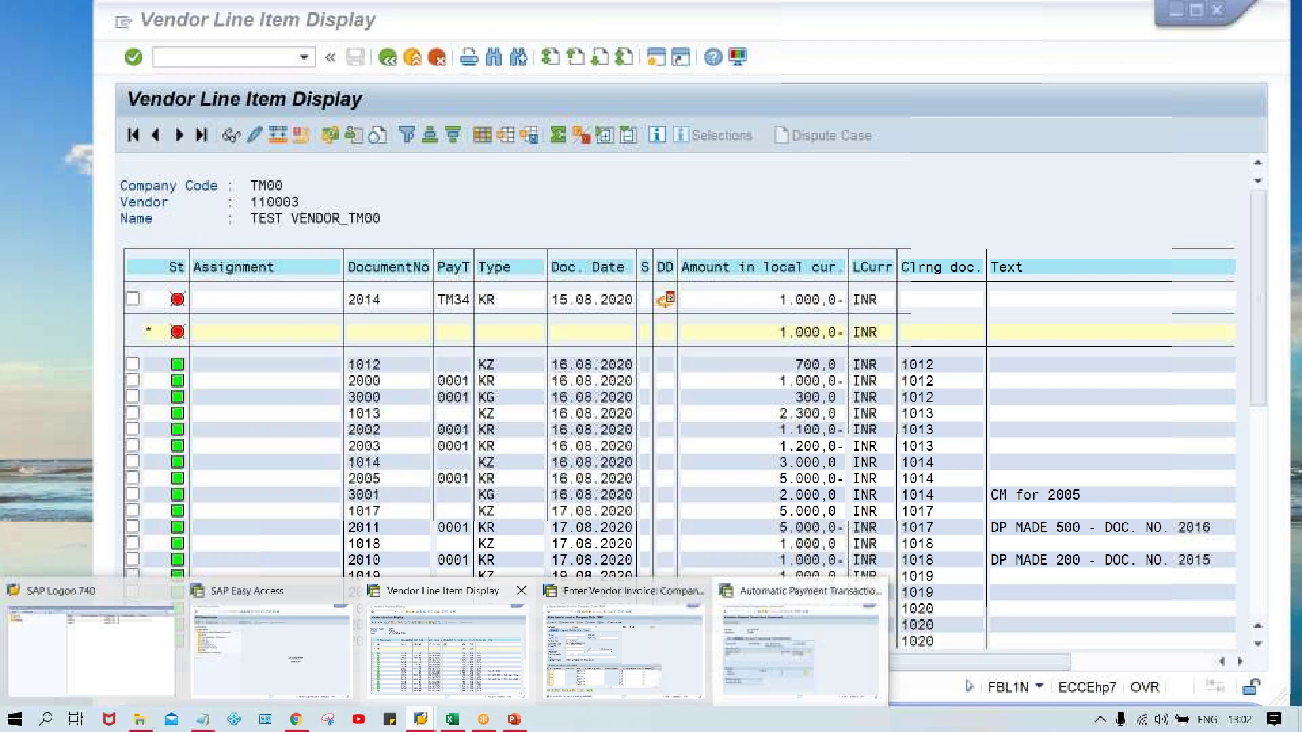
# Switch to the Vendor Line Item Display session and refresh the line item list of TEST VENDOR_TM00.
pyautogui.click(455, 652)
pyautogui.click(154, 25)
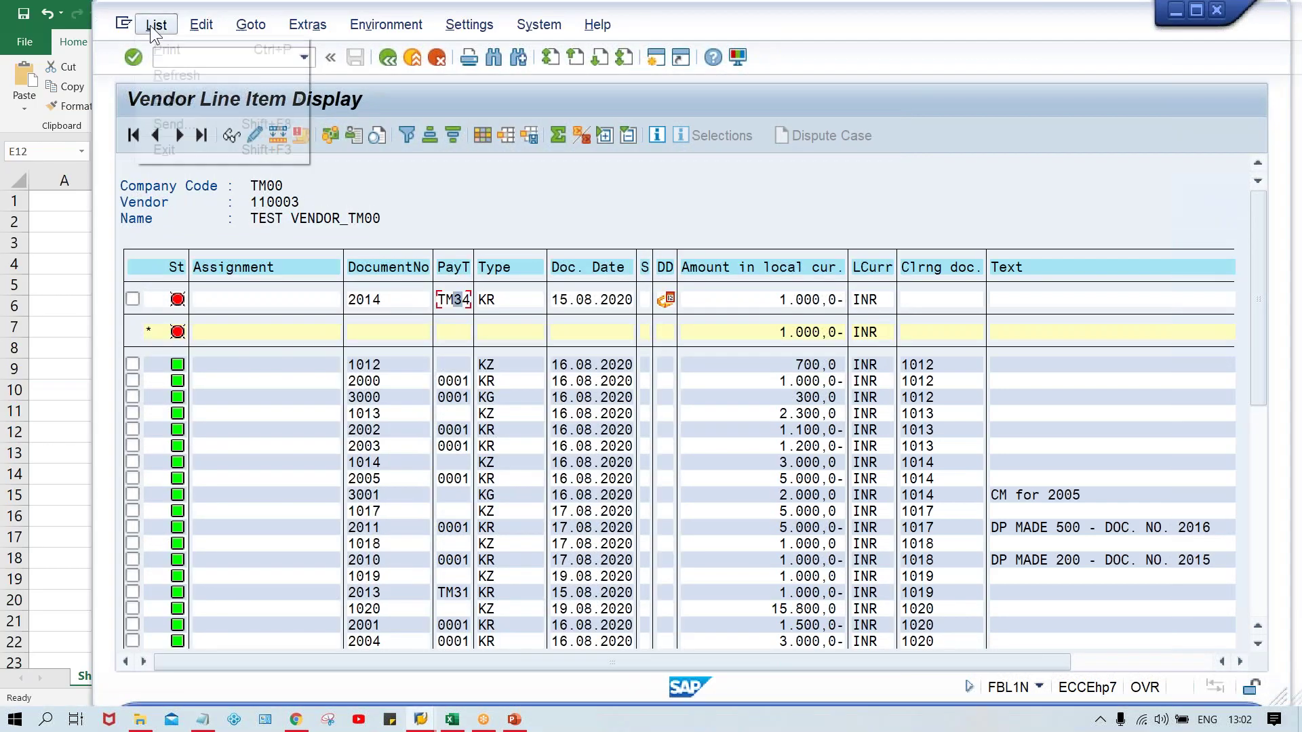
pyautogui.click(161, 76)
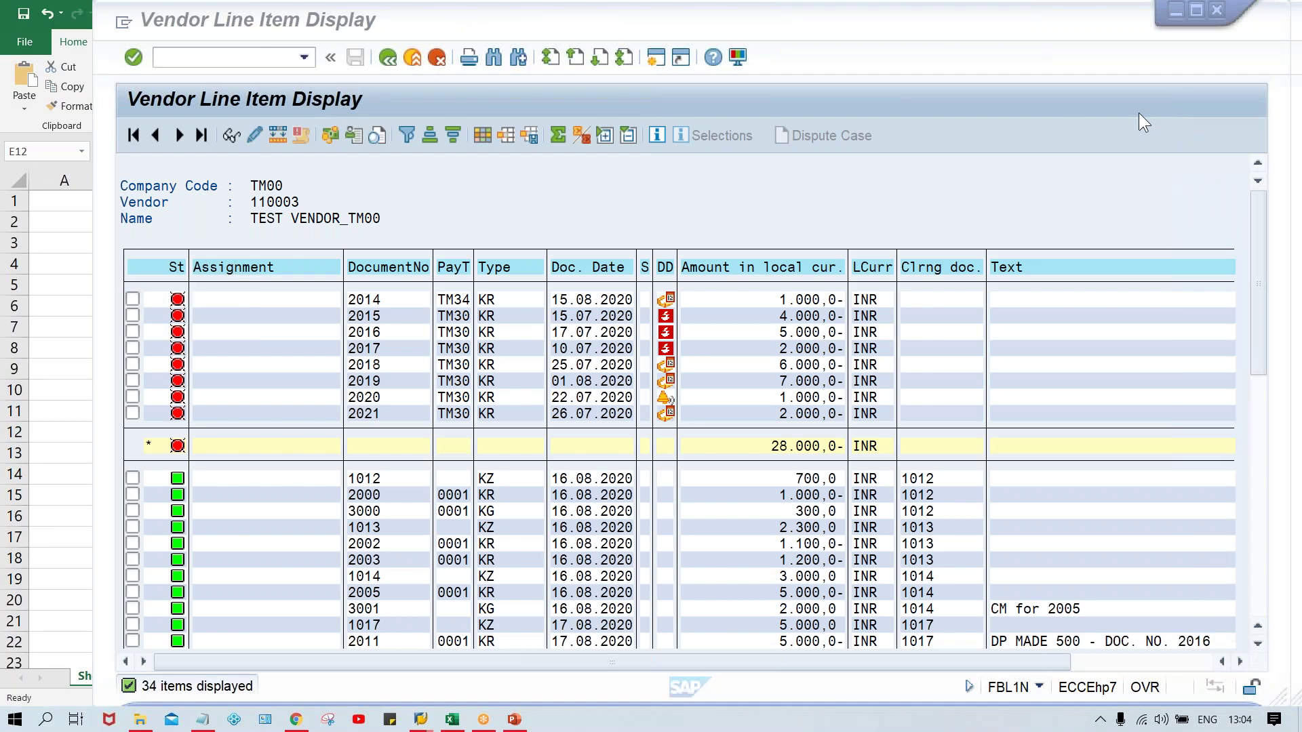
pyautogui.click(801, 192)
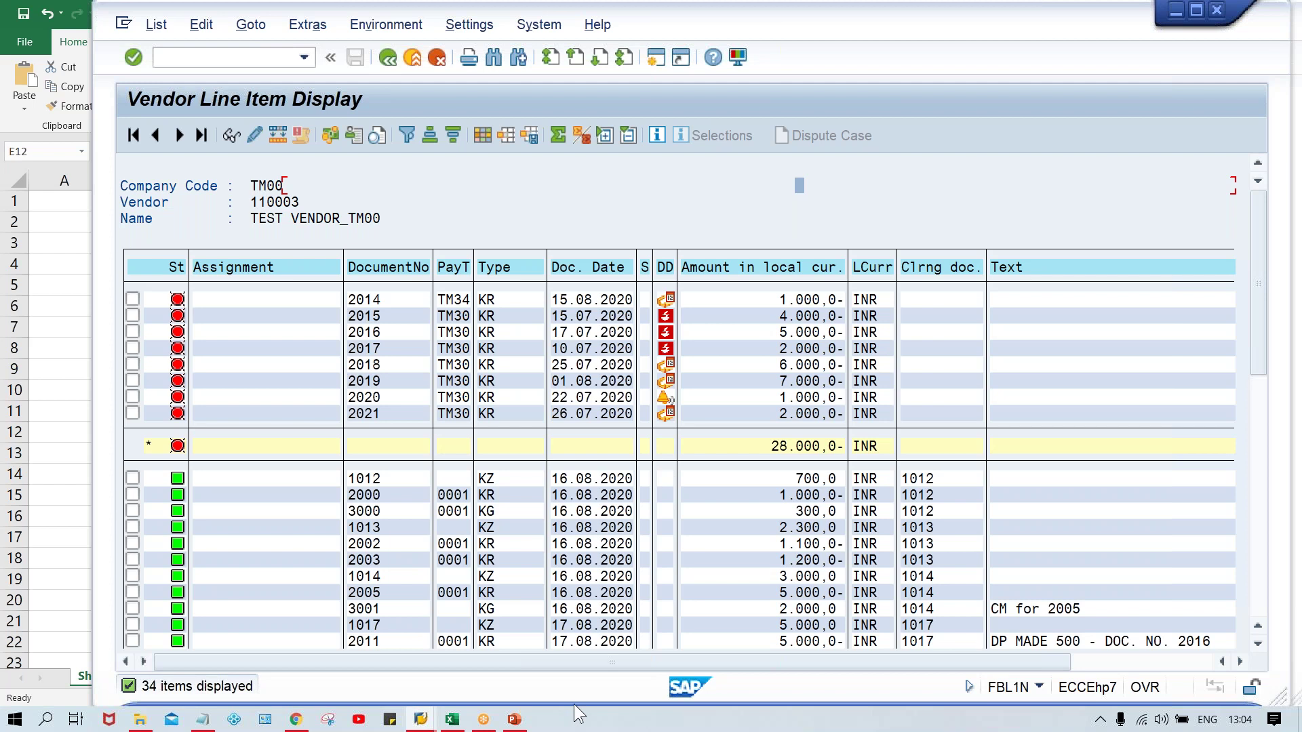
# Switch to the F110 session and review the parameters of payment run TM00A, including its payment method.
pyautogui.moveTo(422, 721)
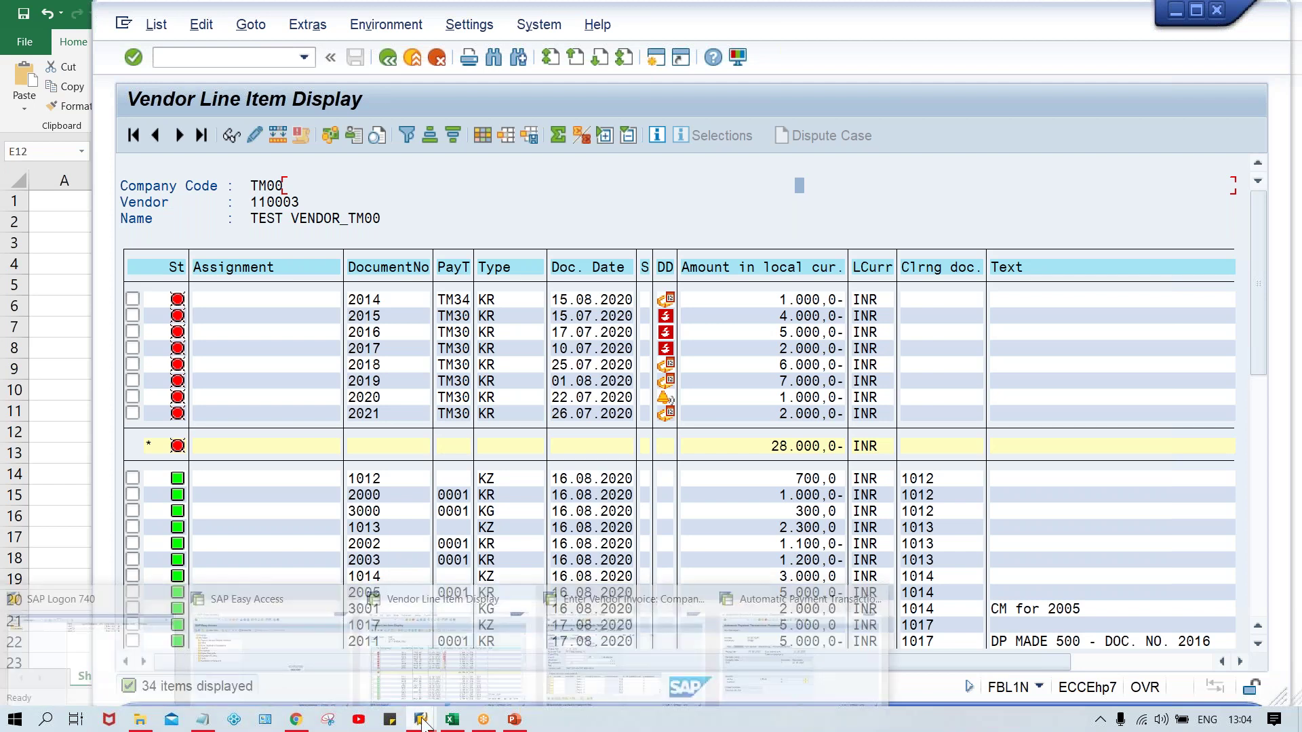
pyautogui.moveTo(607, 677)
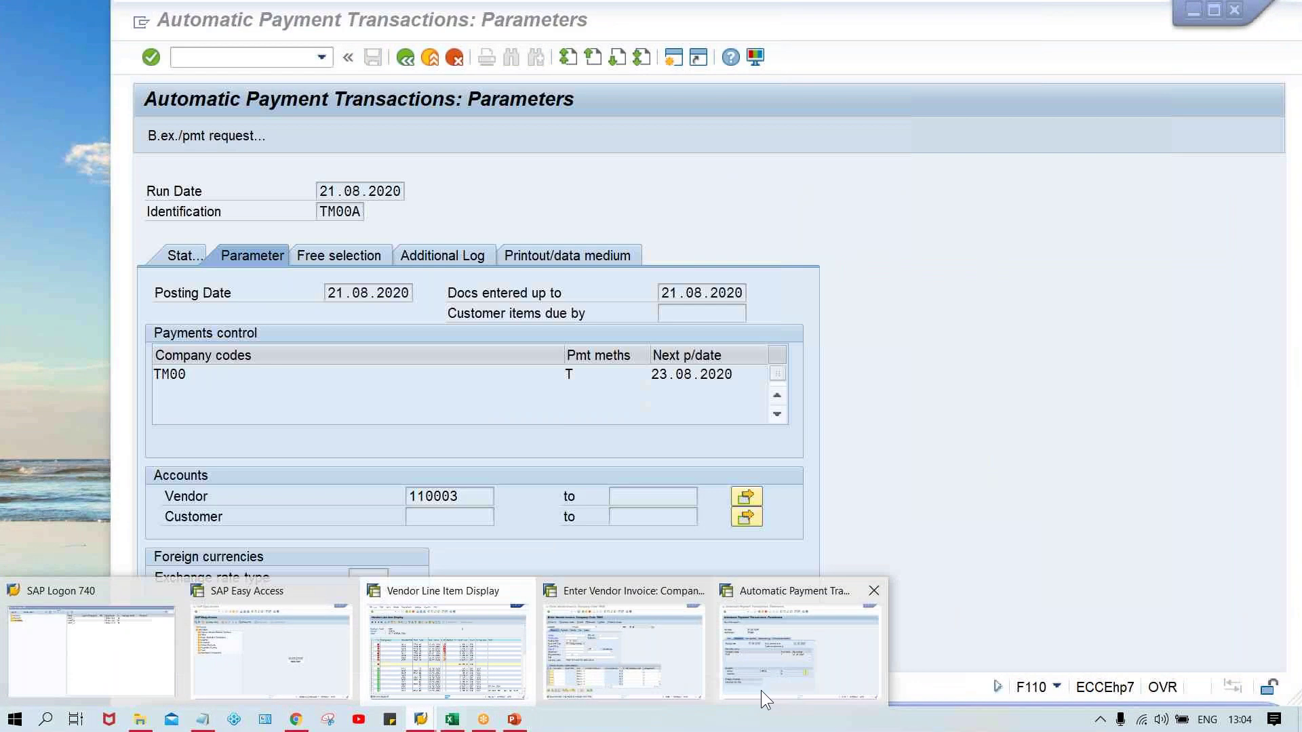
pyautogui.click(761, 690)
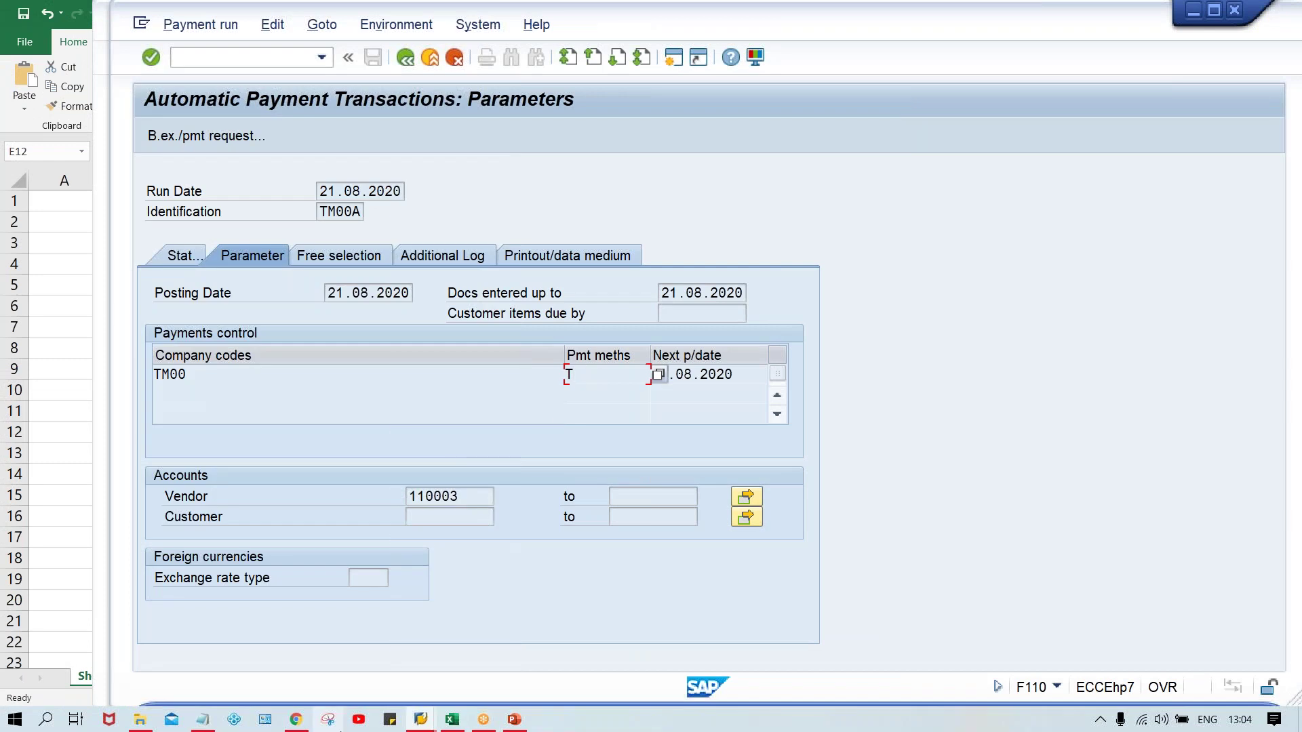
# Return to the vendor line items, open document 2015, and check its payment method field.
pyautogui.click(419, 720)
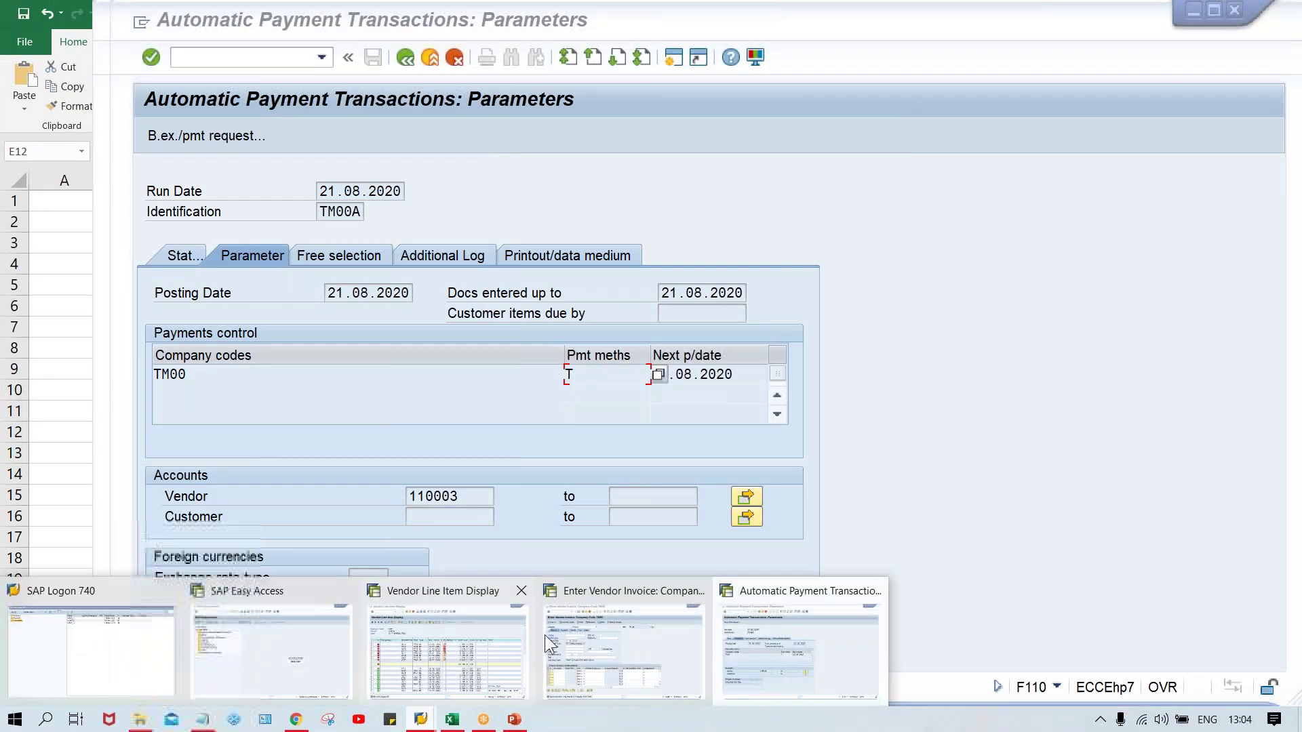
pyautogui.click(406, 672)
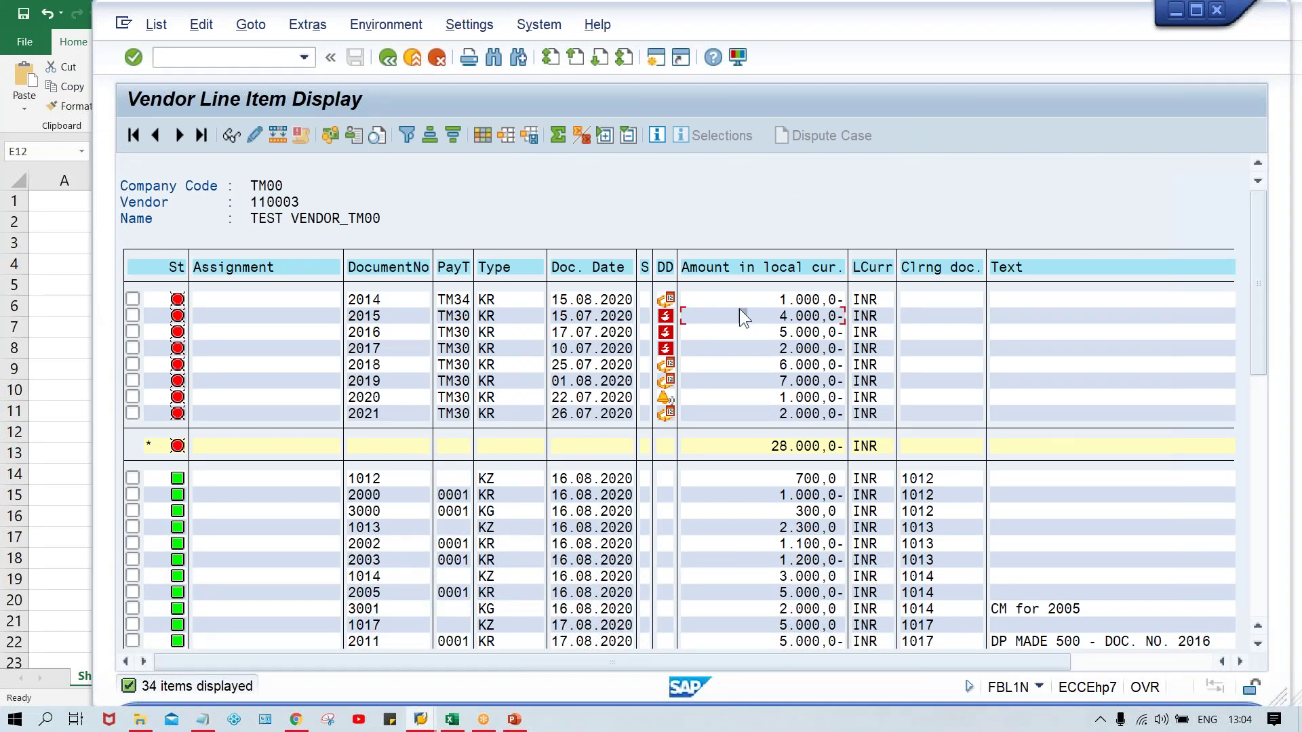
pyautogui.doubleClick(739, 309)
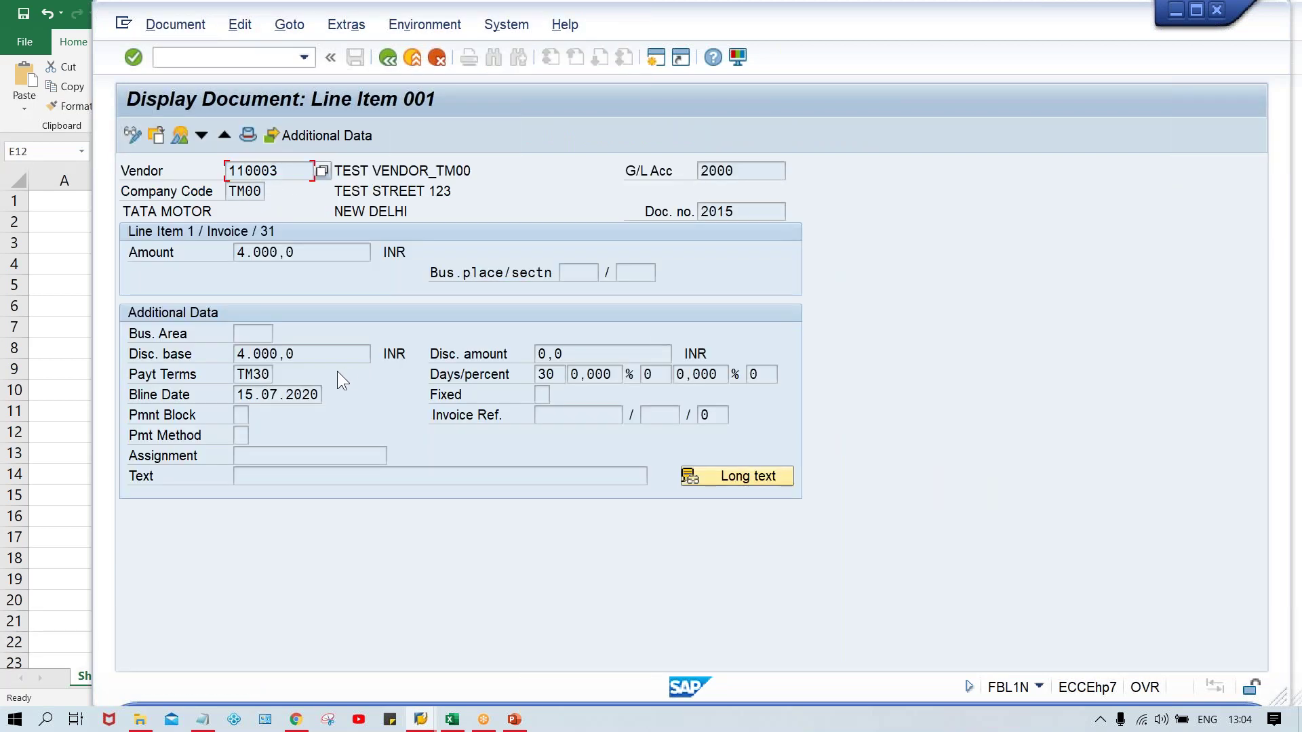
pyautogui.click(242, 436)
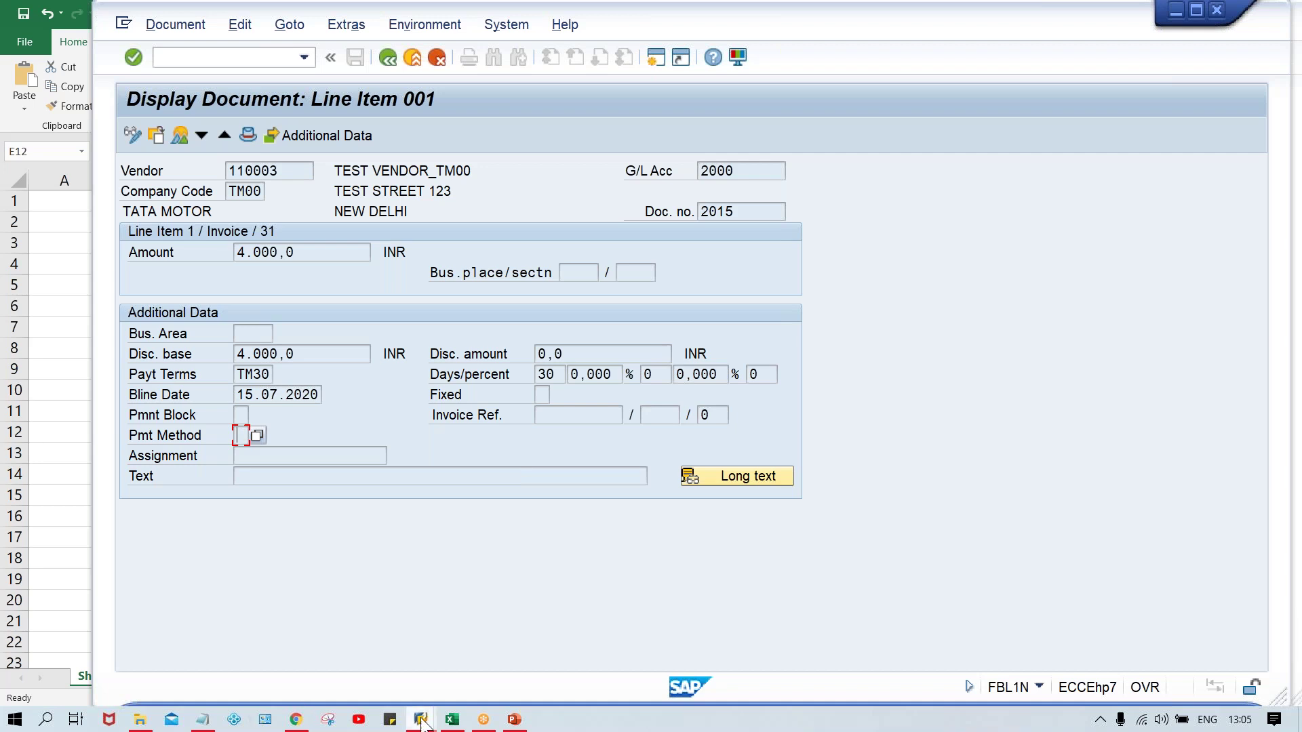
# Open the proposal job log of payment run TM00A from its status view and examine the entries at its end.
pyautogui.moveTo(422, 722)
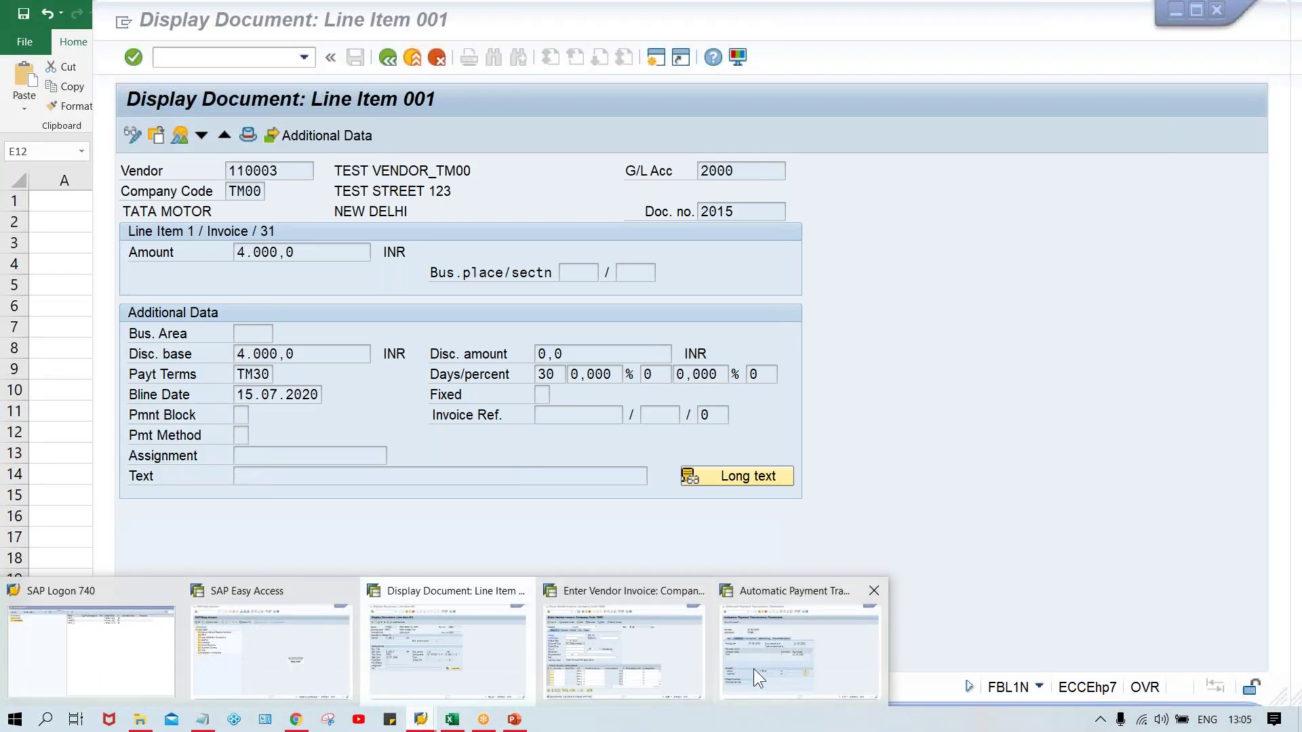
pyautogui.click(758, 669)
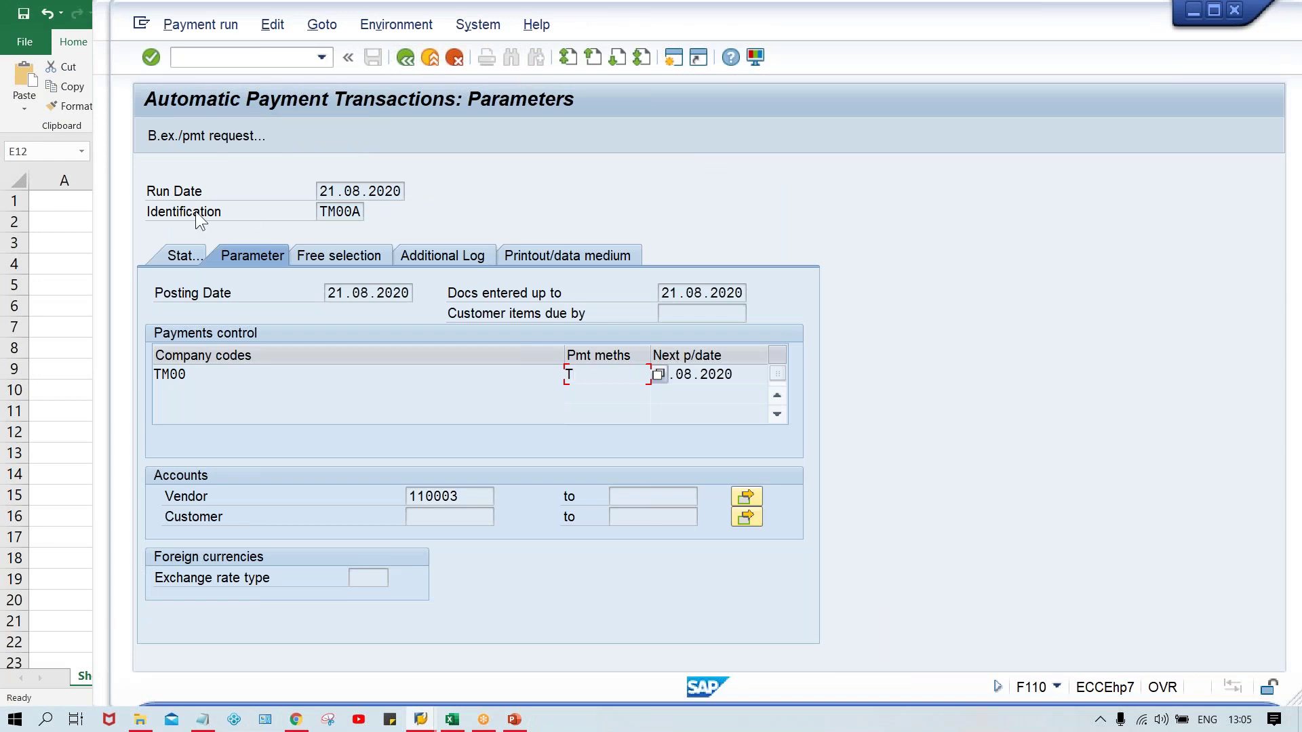
pyautogui.click(182, 257)
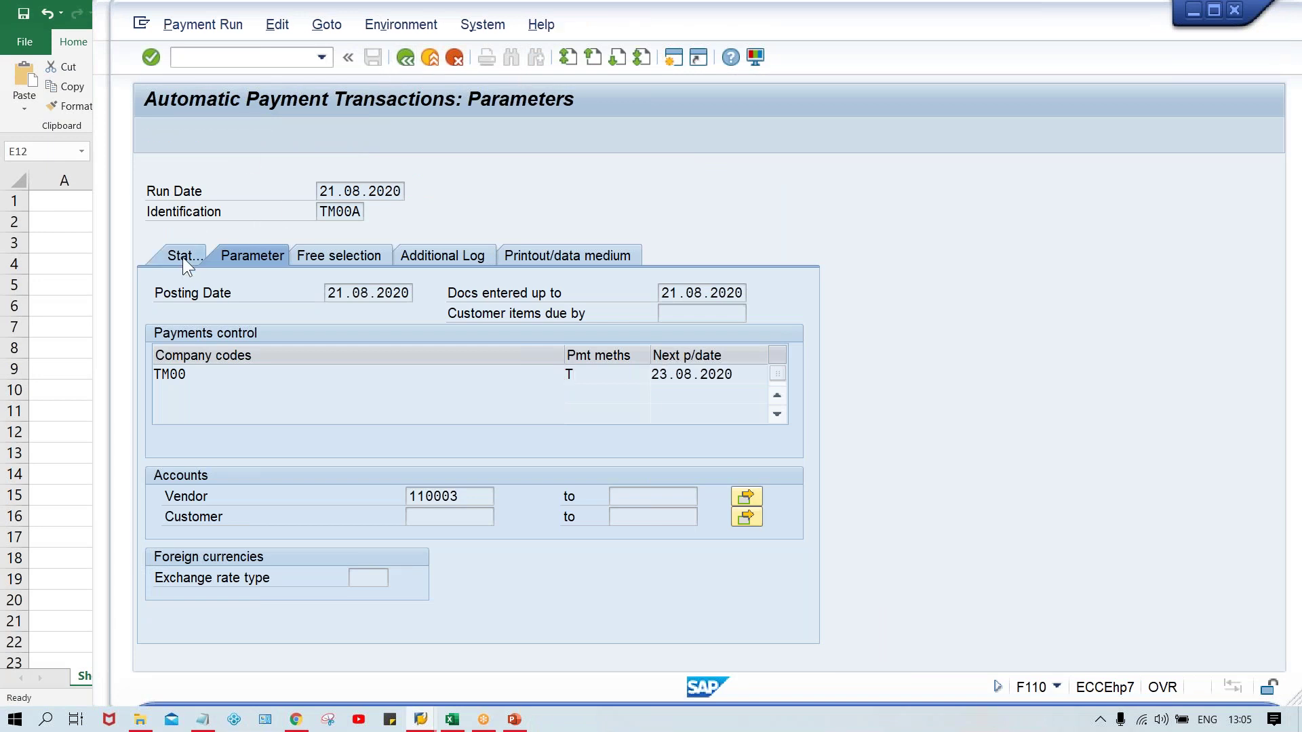
pyautogui.click(579, 137)
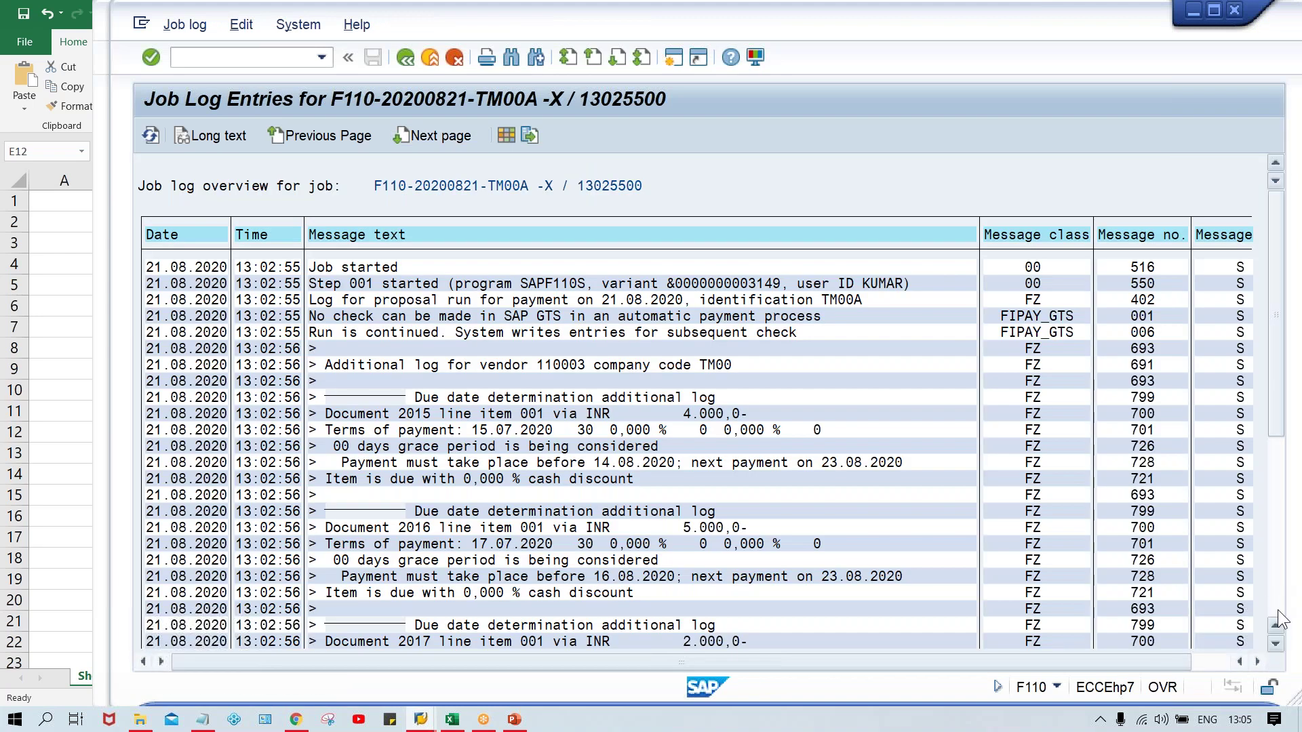
pyautogui.click(1278, 614)
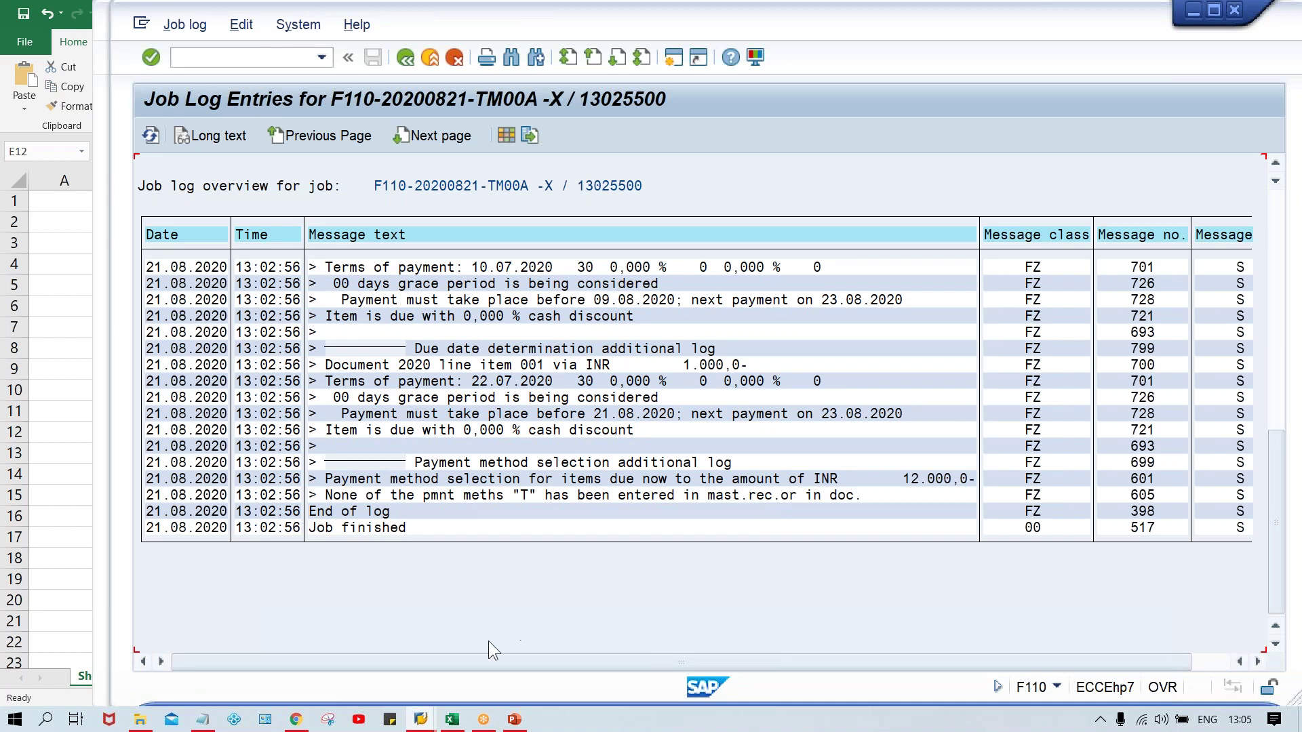
# In the SAP Easy Access session, run XK02 and open the company code payment transactions of TEST VENDOR_TM00 in TM00 for changing.
pyautogui.moveTo(420, 719)
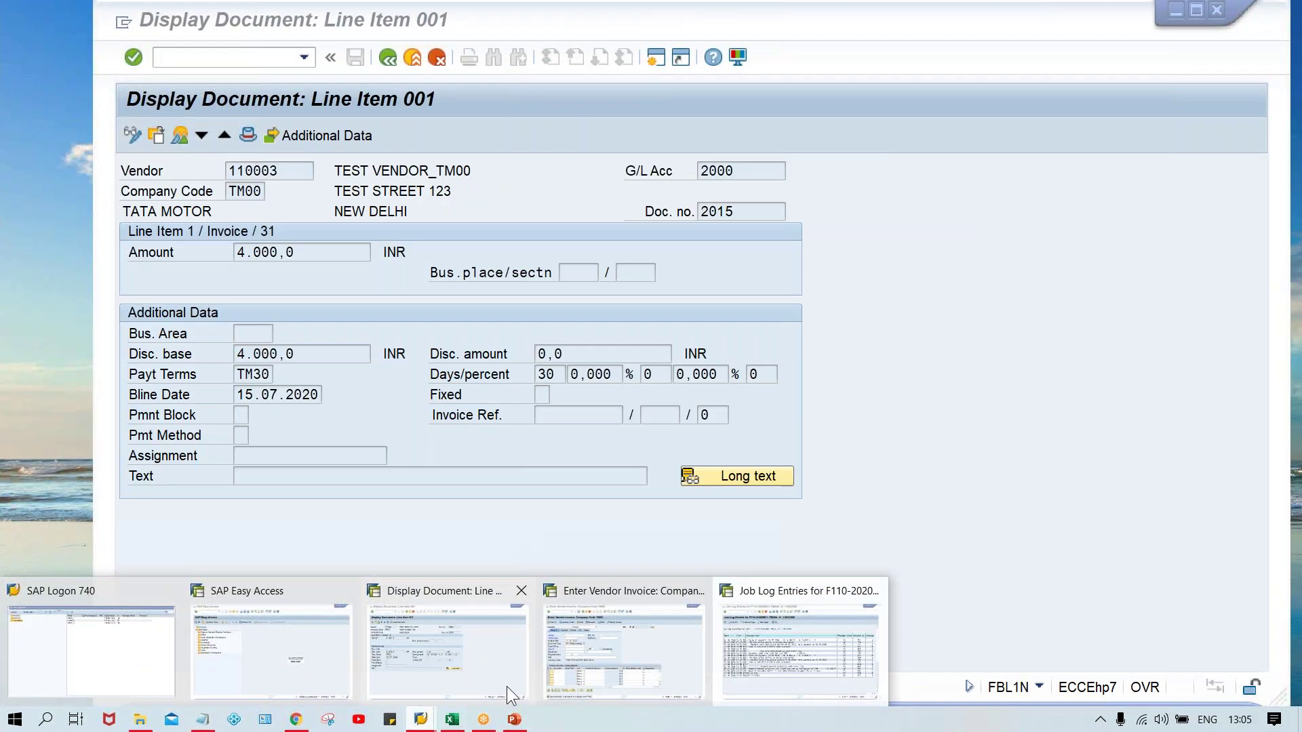
pyautogui.click(232, 679)
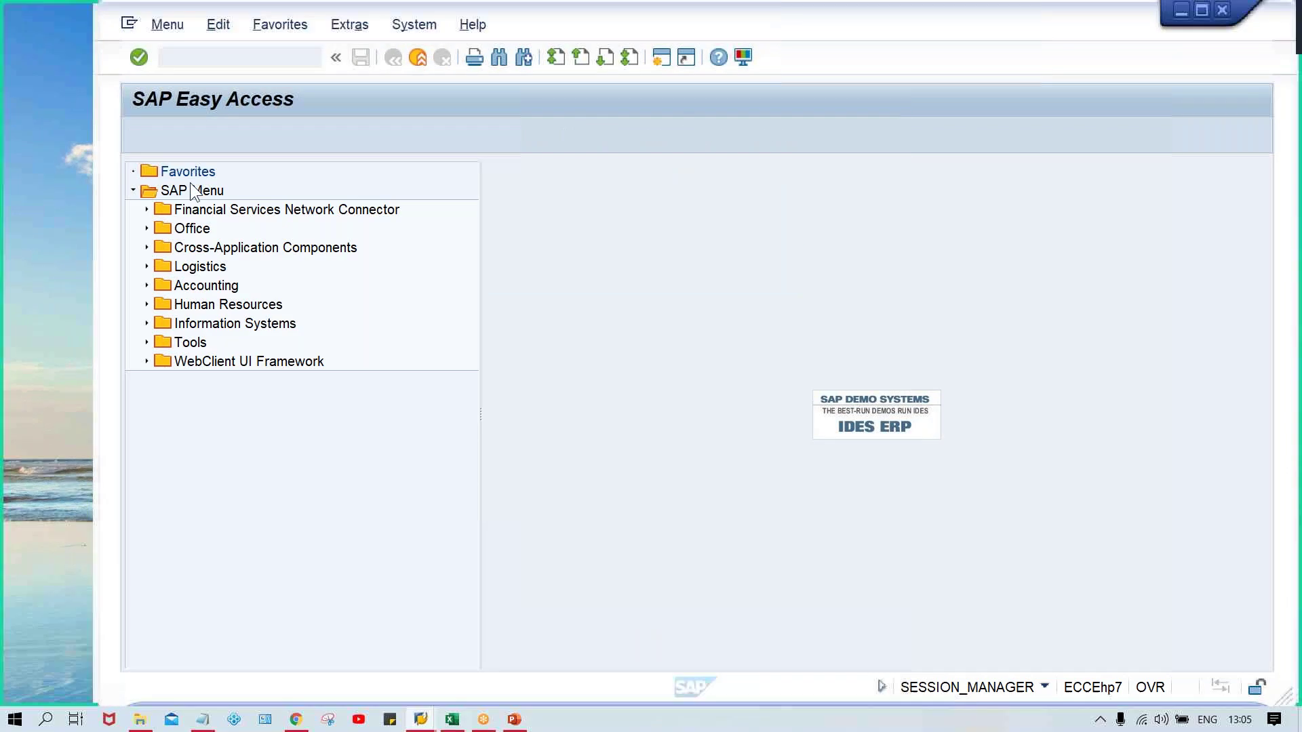
pyautogui.write('XK02')
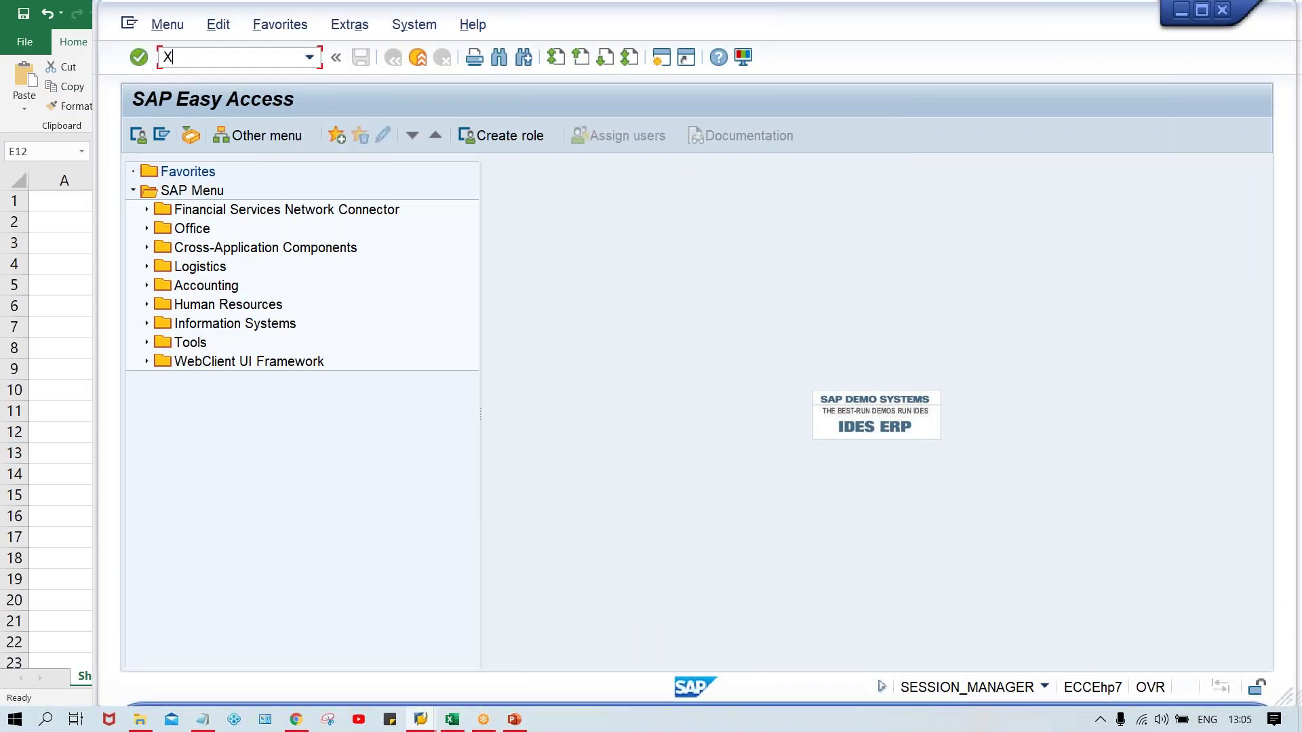
pyautogui.press('Return')
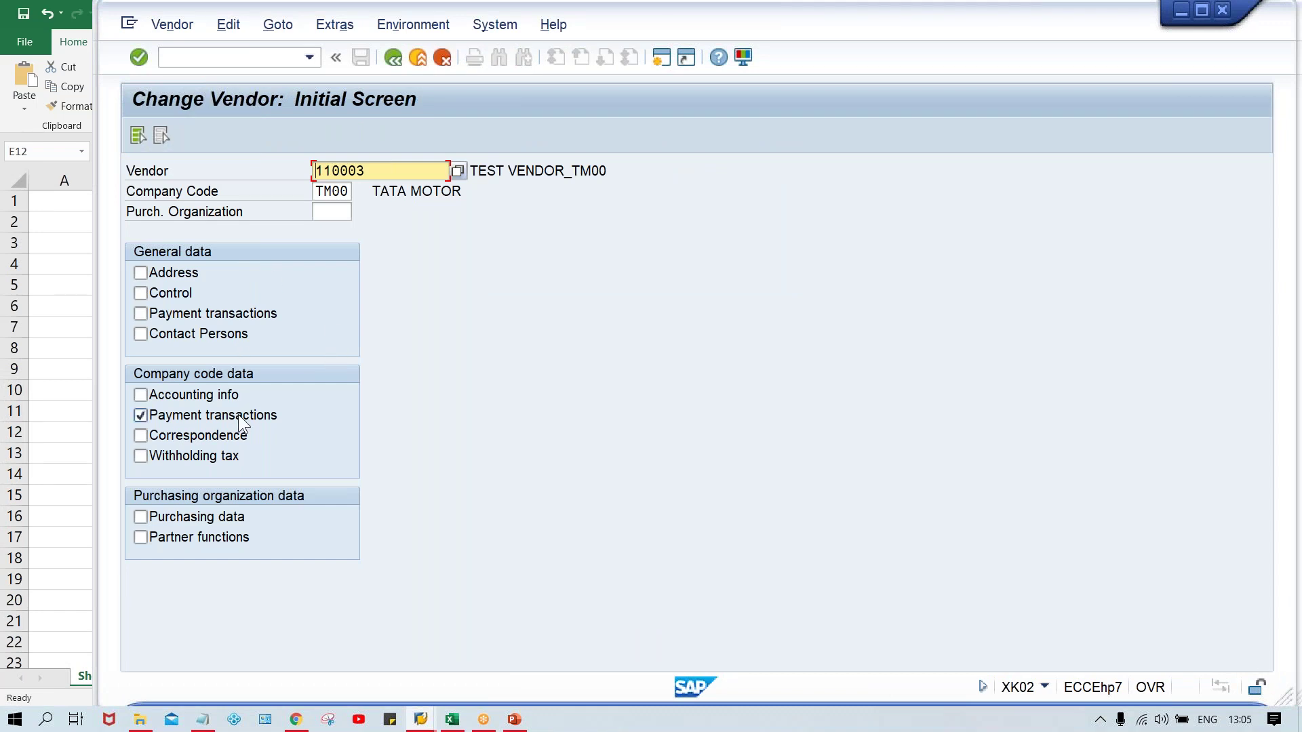
pyautogui.press('Return')
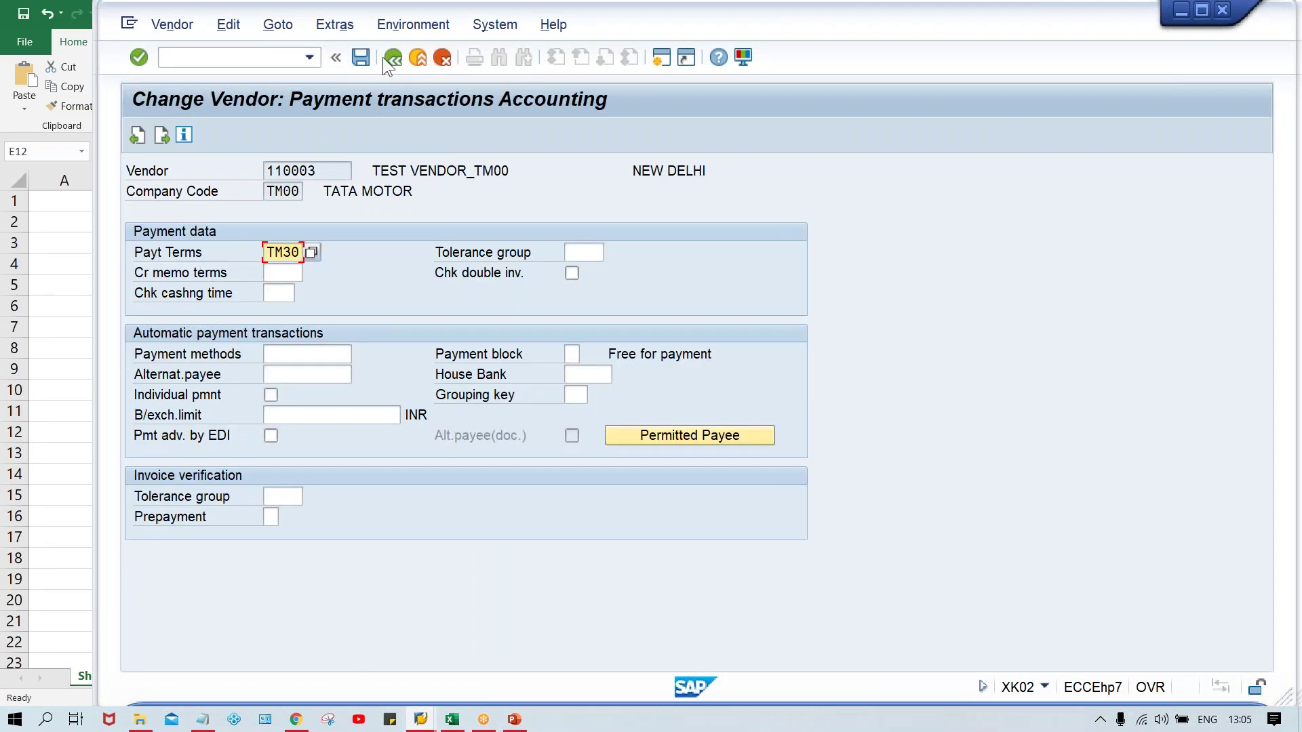
pyautogui.click(394, 57)
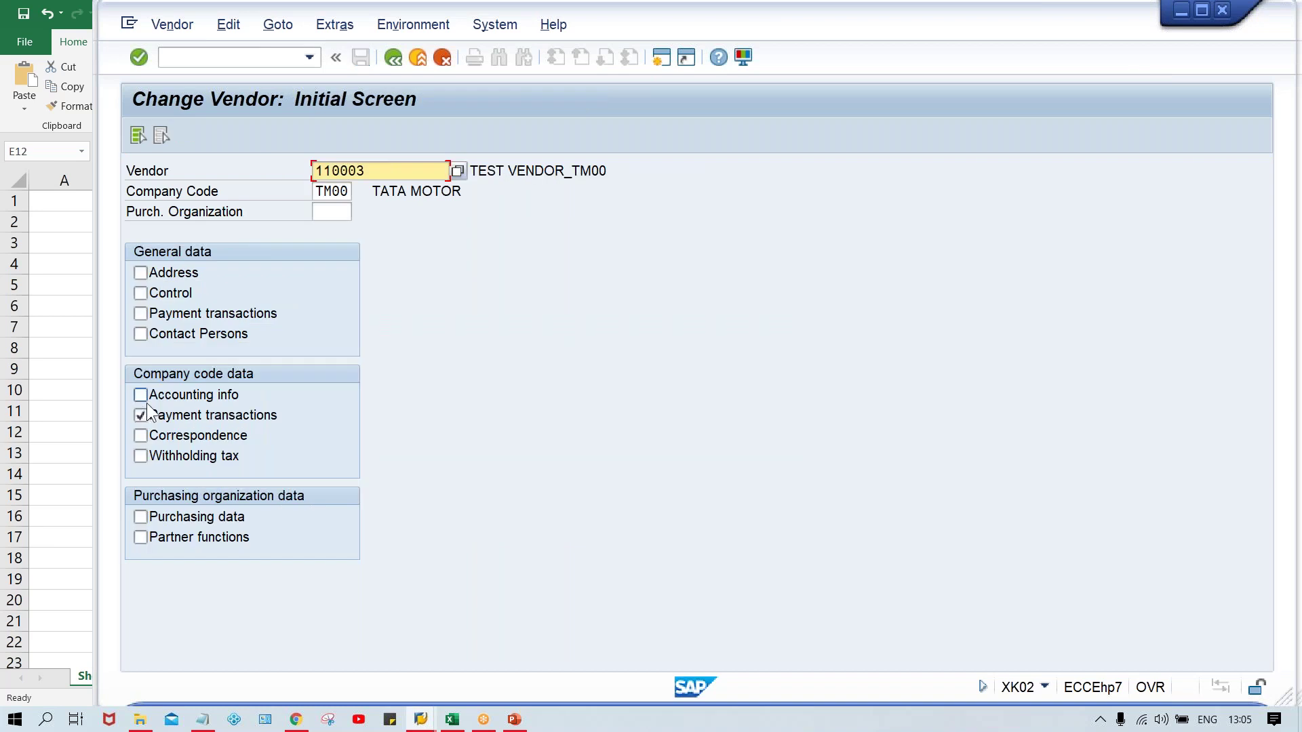
pyautogui.press('Return')
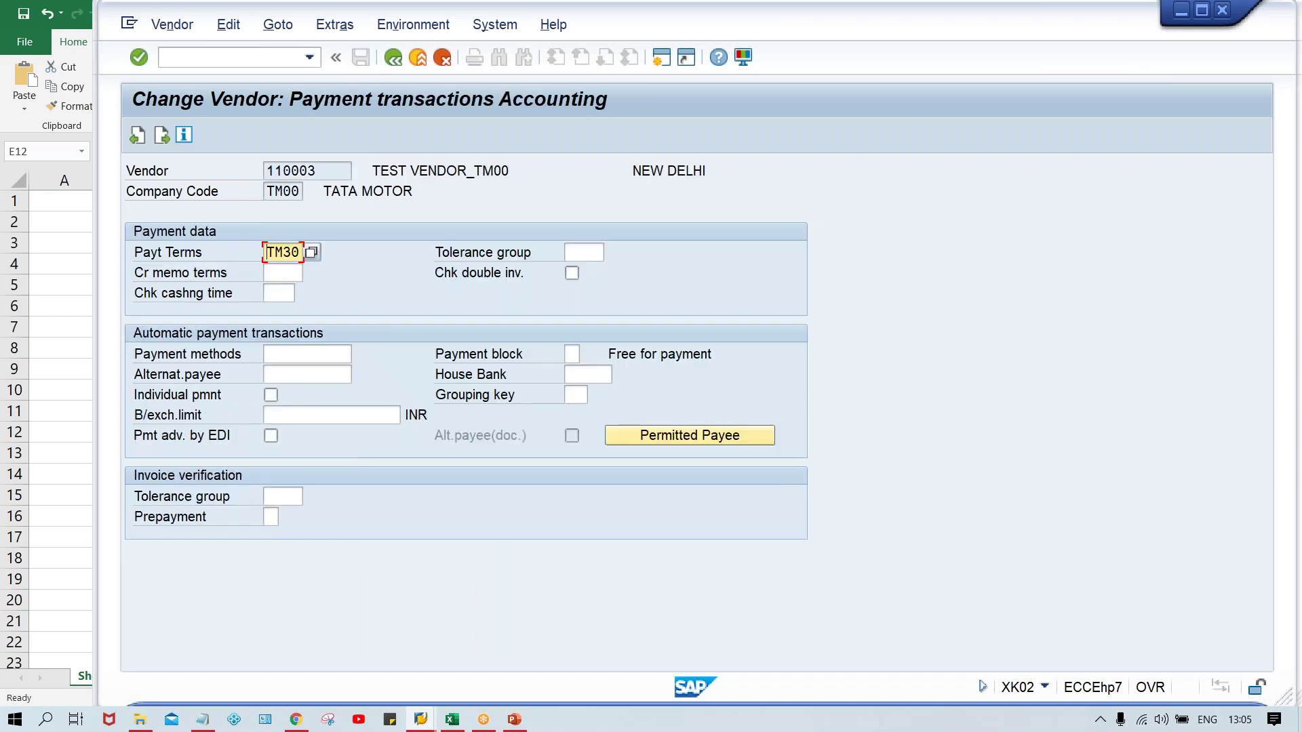
# Enter T as the vendor's payment method for automatic payment transactions and save the vendor record.
pyautogui.click(287, 357)
pyautogui.write('T')
pyautogui.hotkey('ctrl', 's')
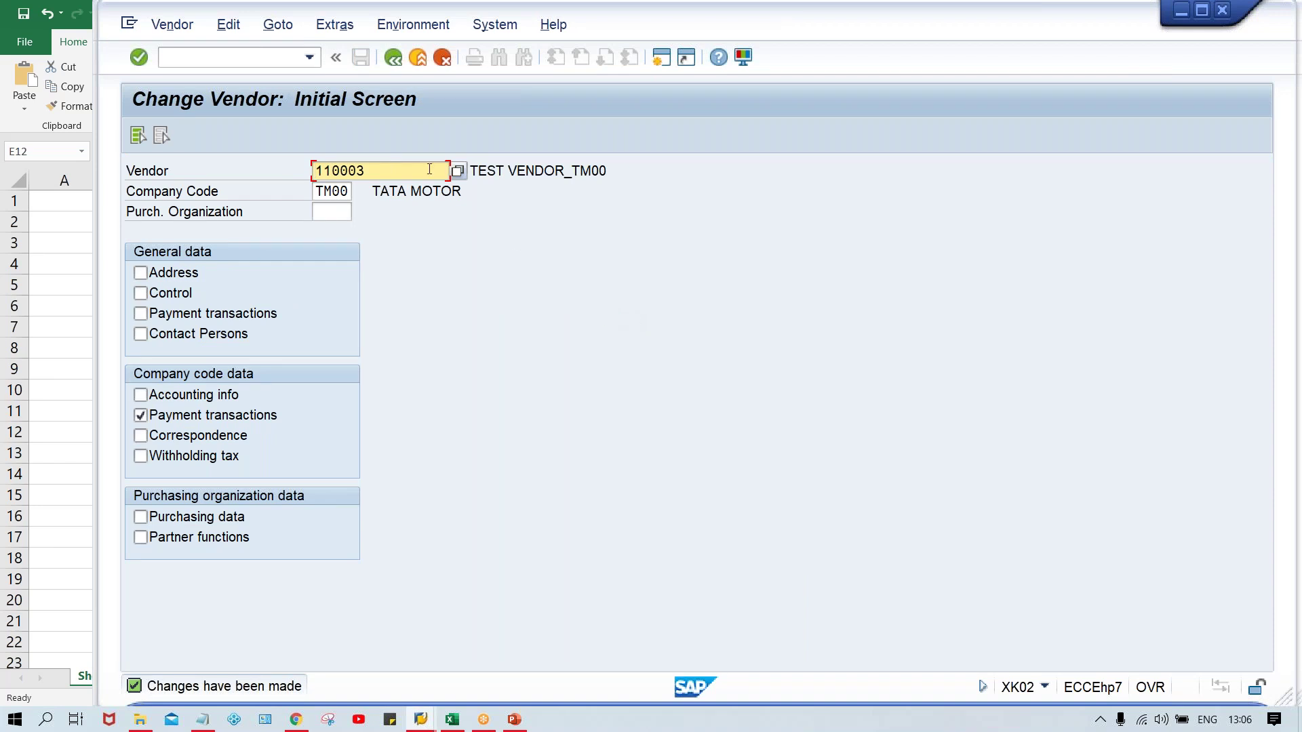
# Switch back to the F110 session and leave the job log for the status view of payment run TM00A.
pyautogui.moveTo(405, 171); pyautogui.dragTo(199, 164)
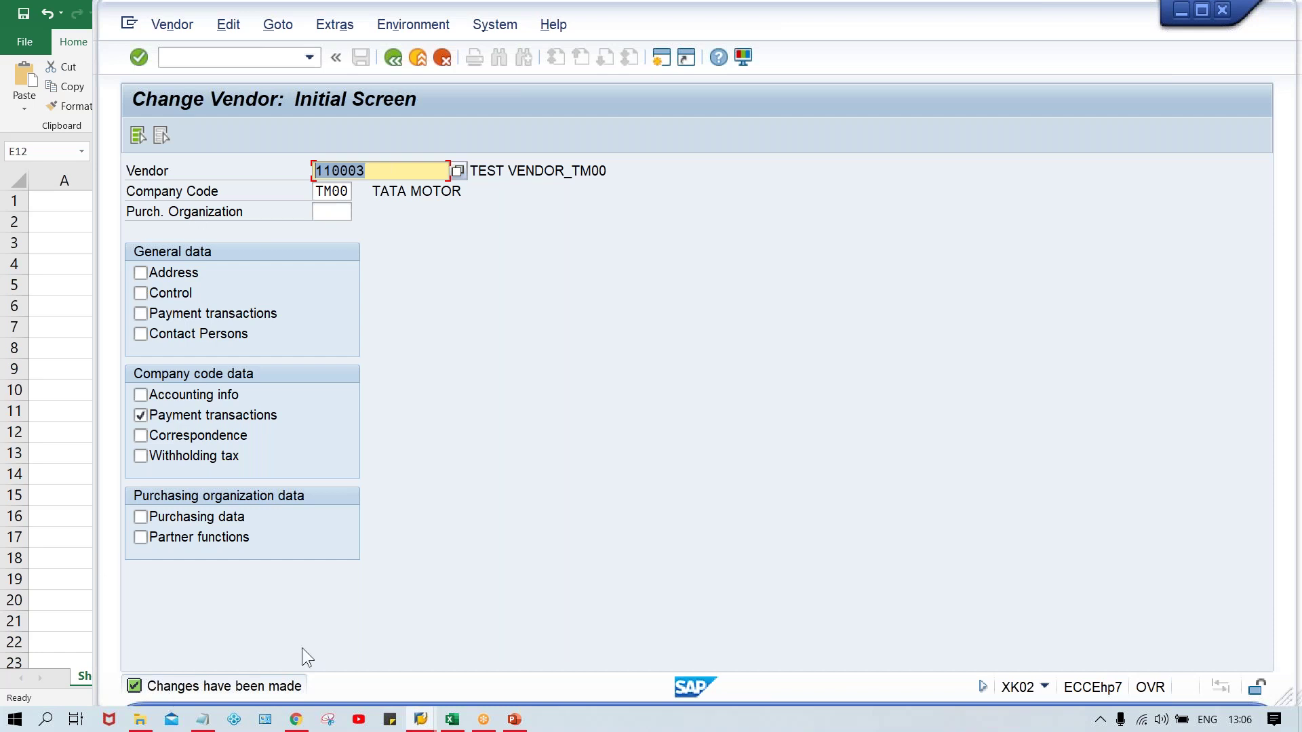
pyautogui.click(420, 722)
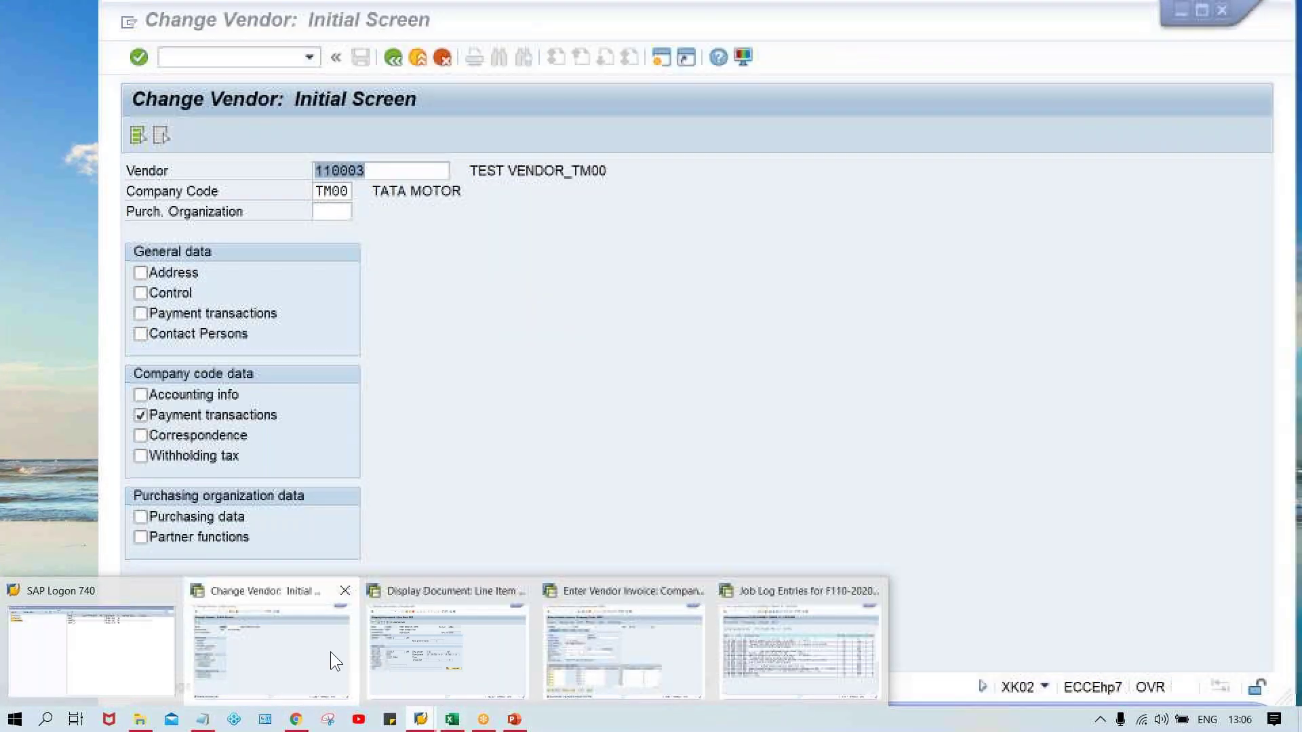
pyautogui.moveTo(579, 661)
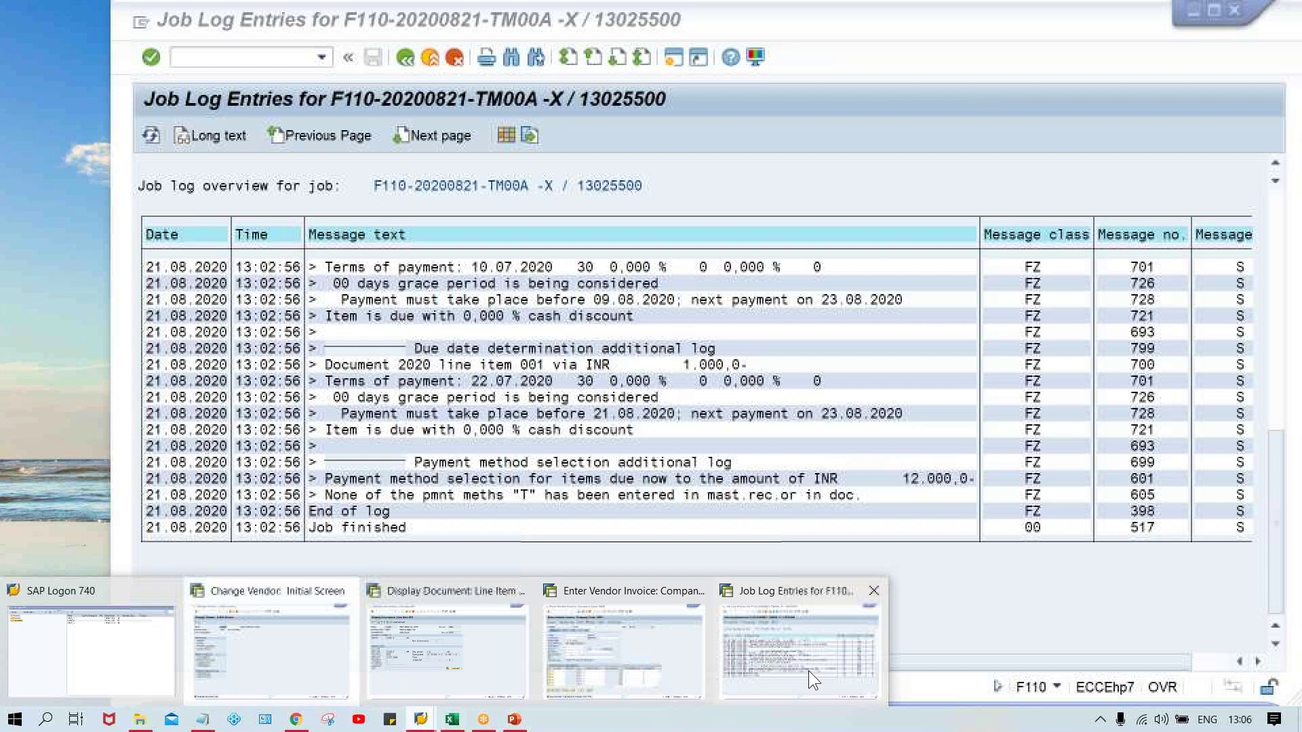
pyautogui.click(808, 670)
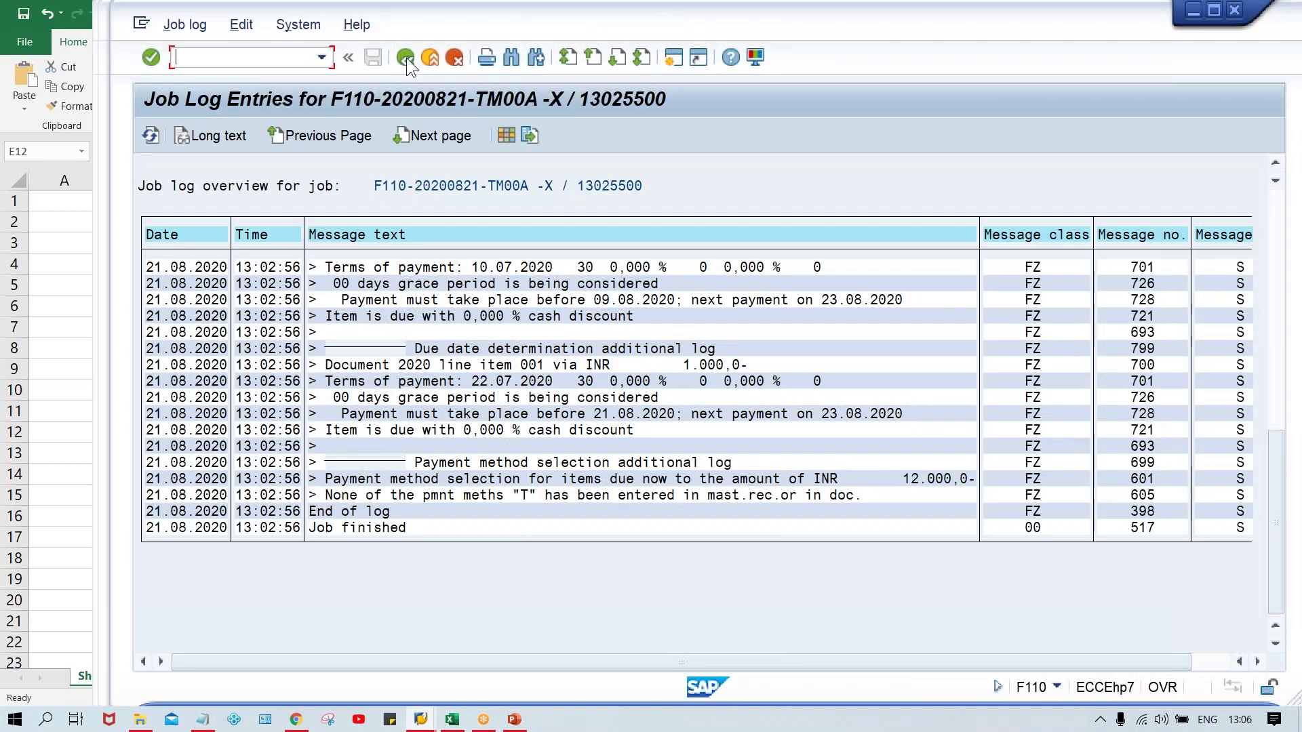
pyautogui.click(406, 57)
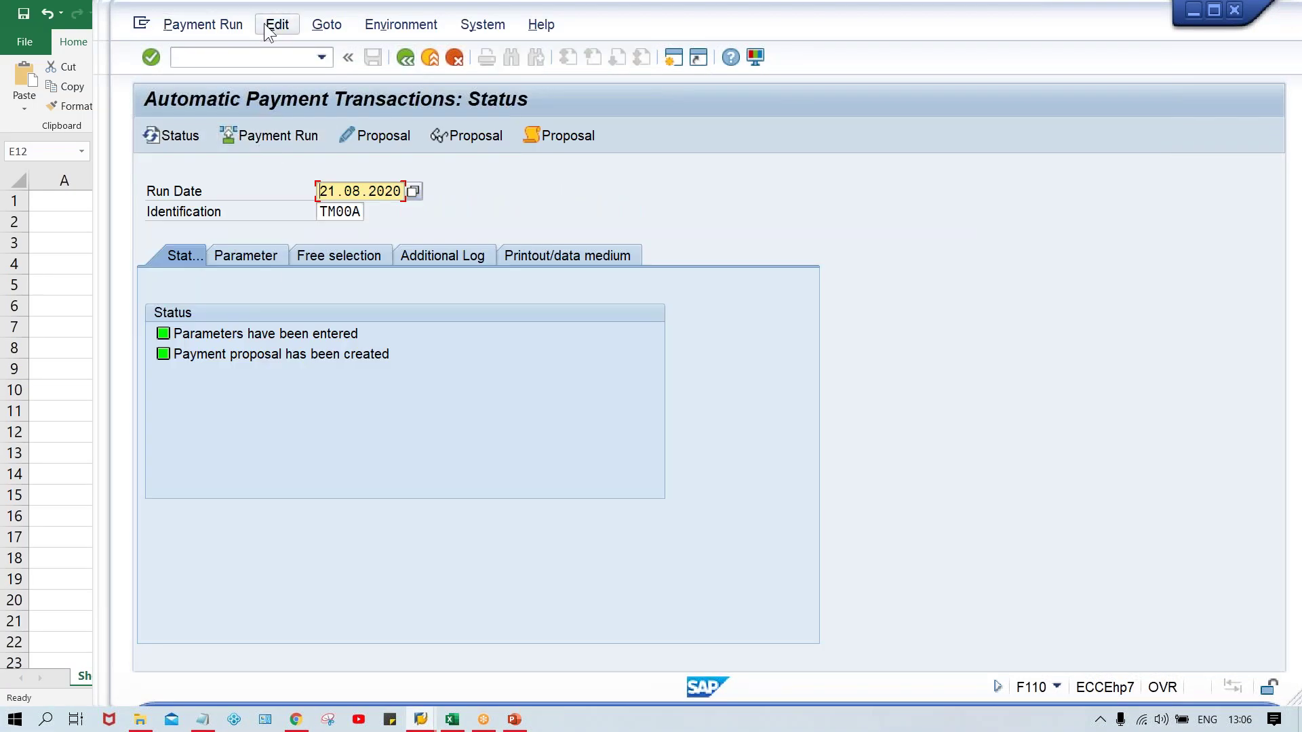
pyautogui.click(340, 355)
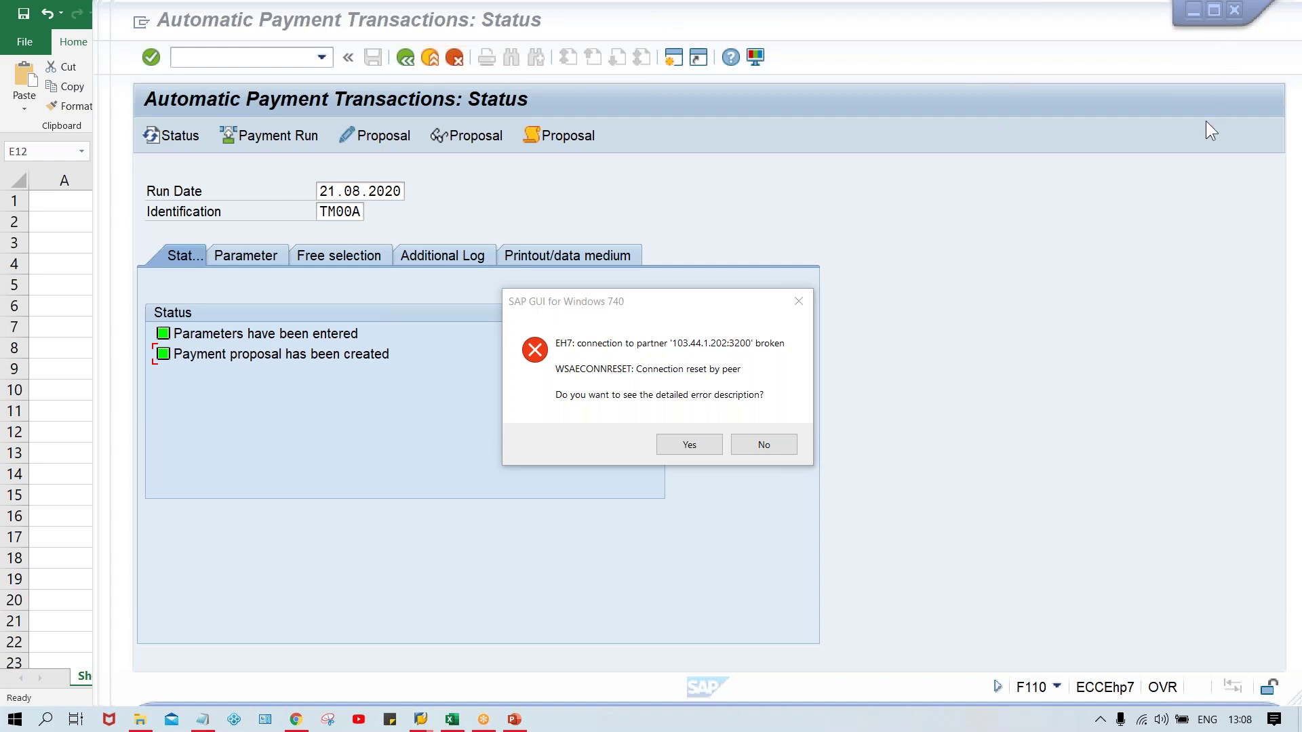
# Try to dismiss the SAP GUI broken-connection error without viewing its detailed description.
pyautogui.press('Escape')
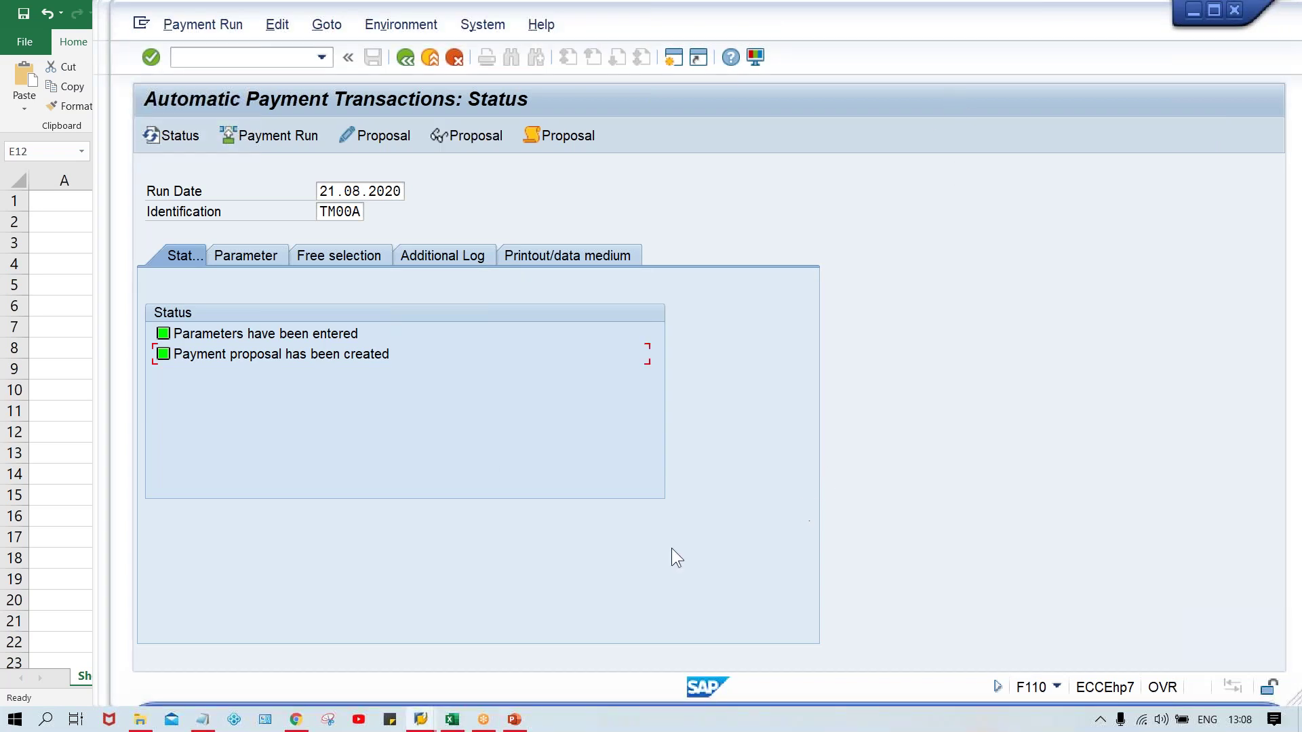
pyautogui.click(421, 719)
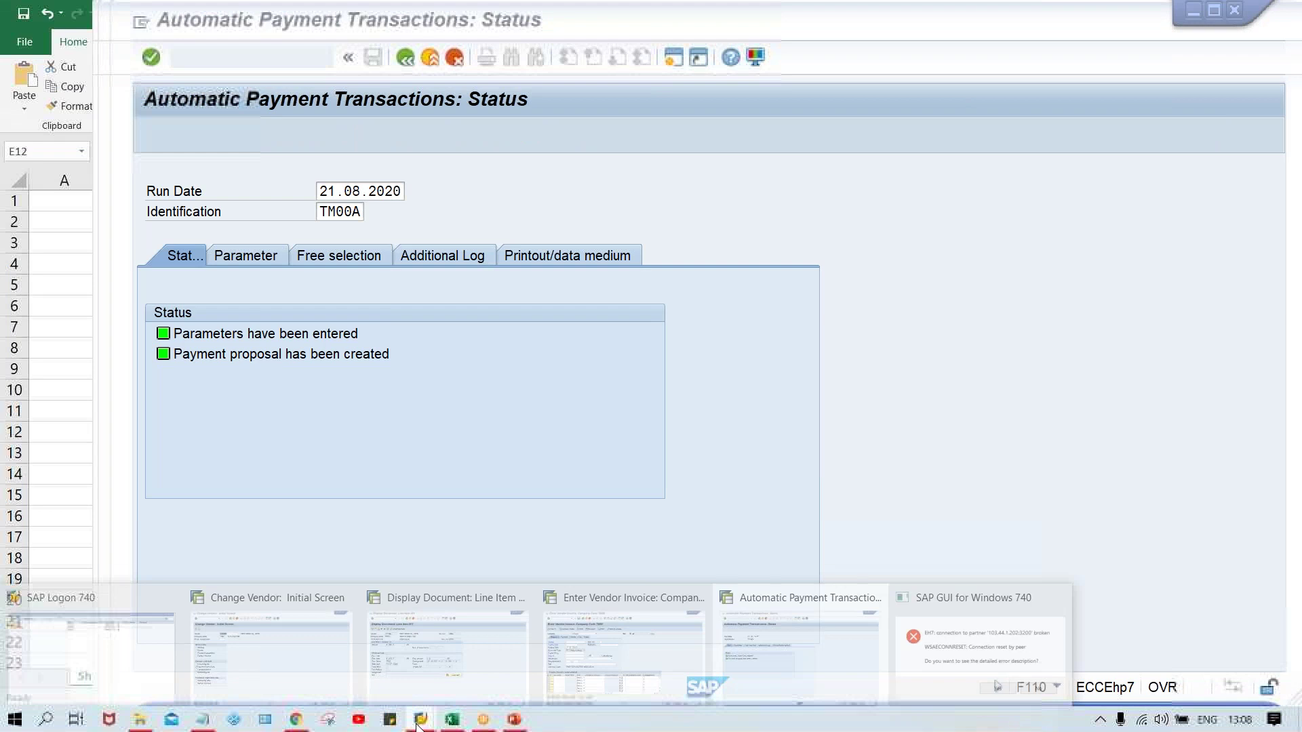
pyautogui.click(962, 629)
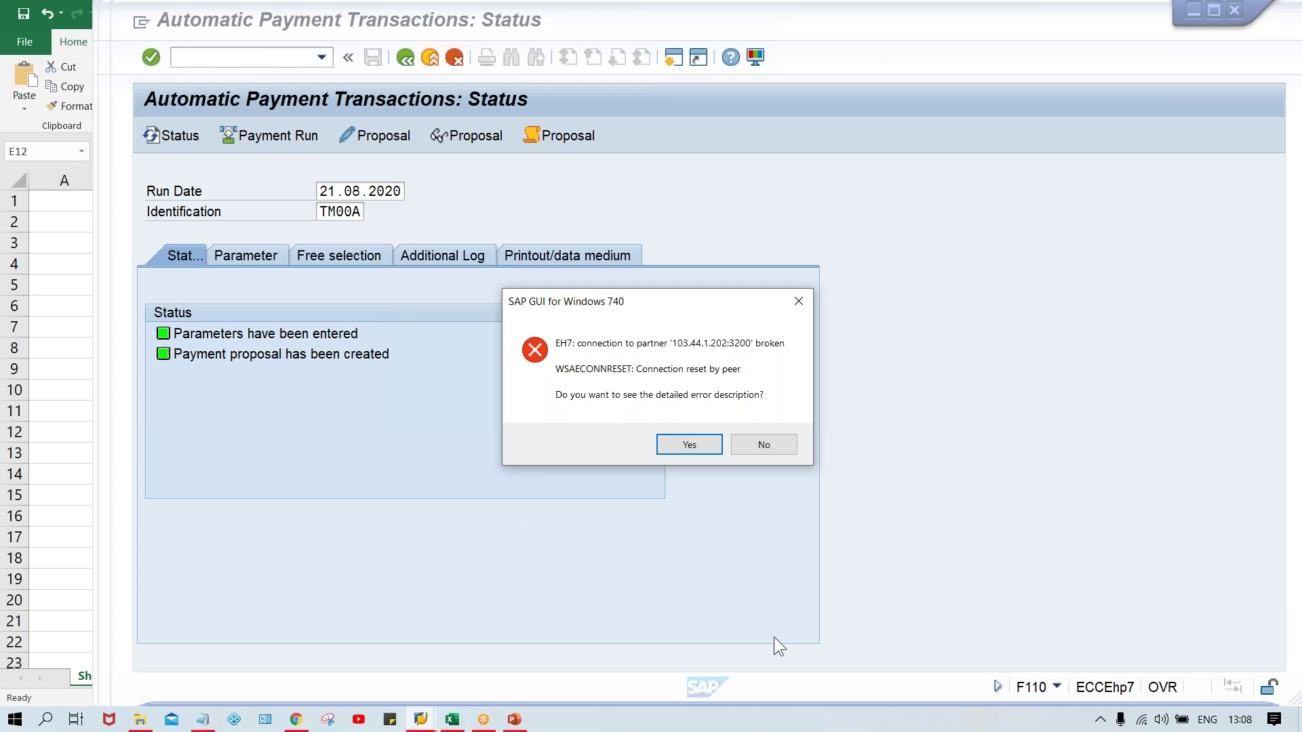
pyautogui.press('Escape')
# Look through the open SAP sessions and switch to the Change Vendor initial screen.
pyautogui.moveTo(433, 724)
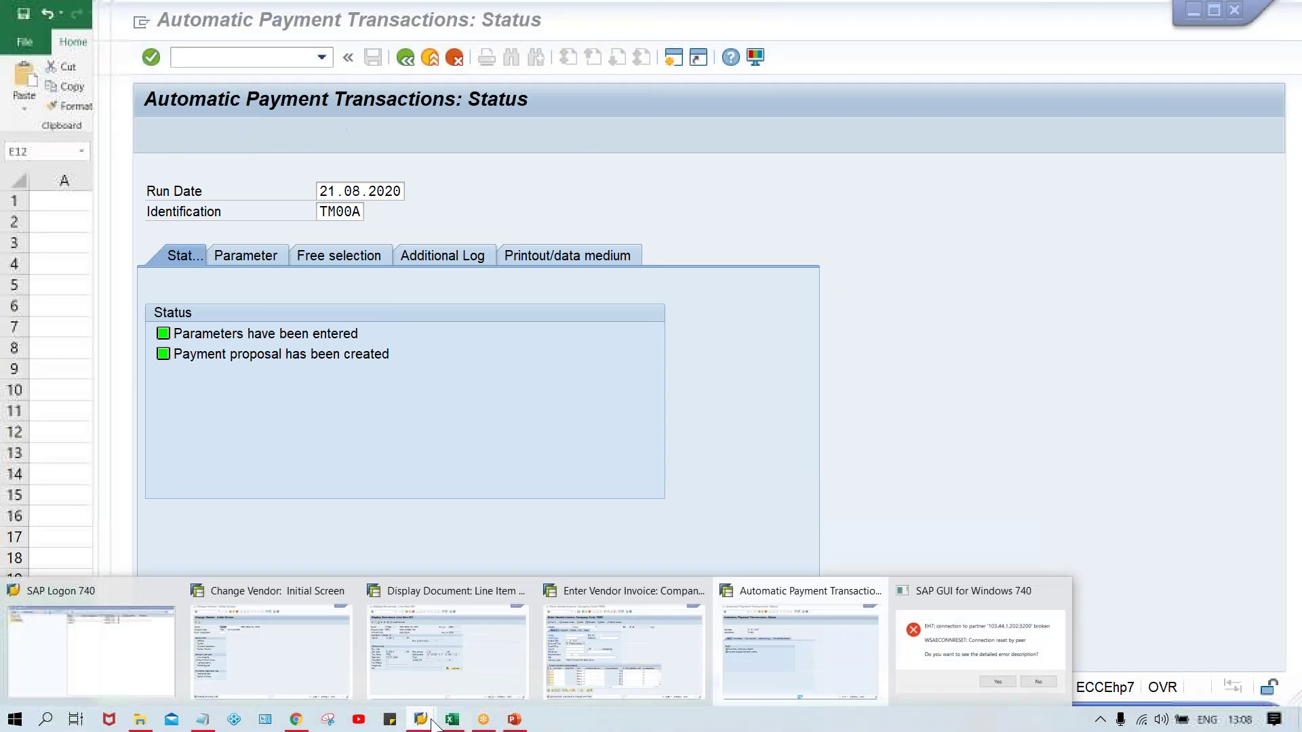
pyautogui.moveTo(555, 653)
pyautogui.moveTo(465, 662)
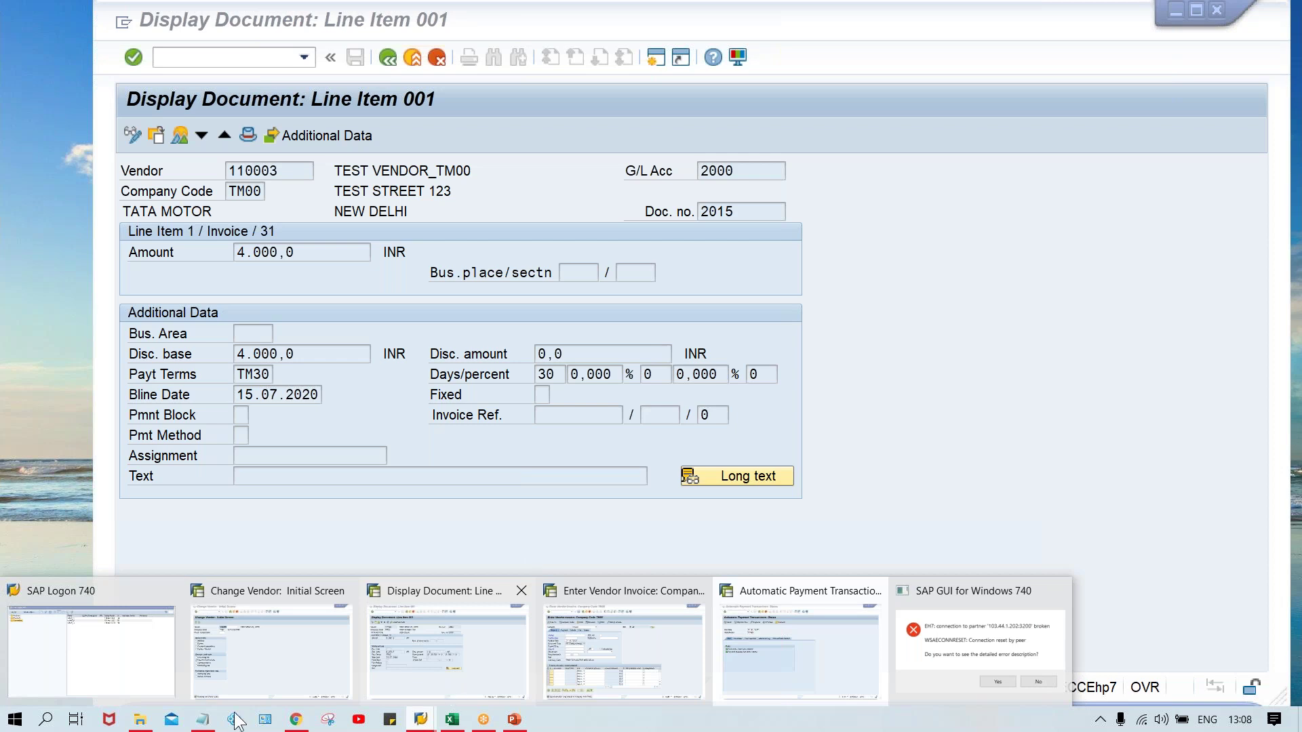
pyautogui.click(224, 661)
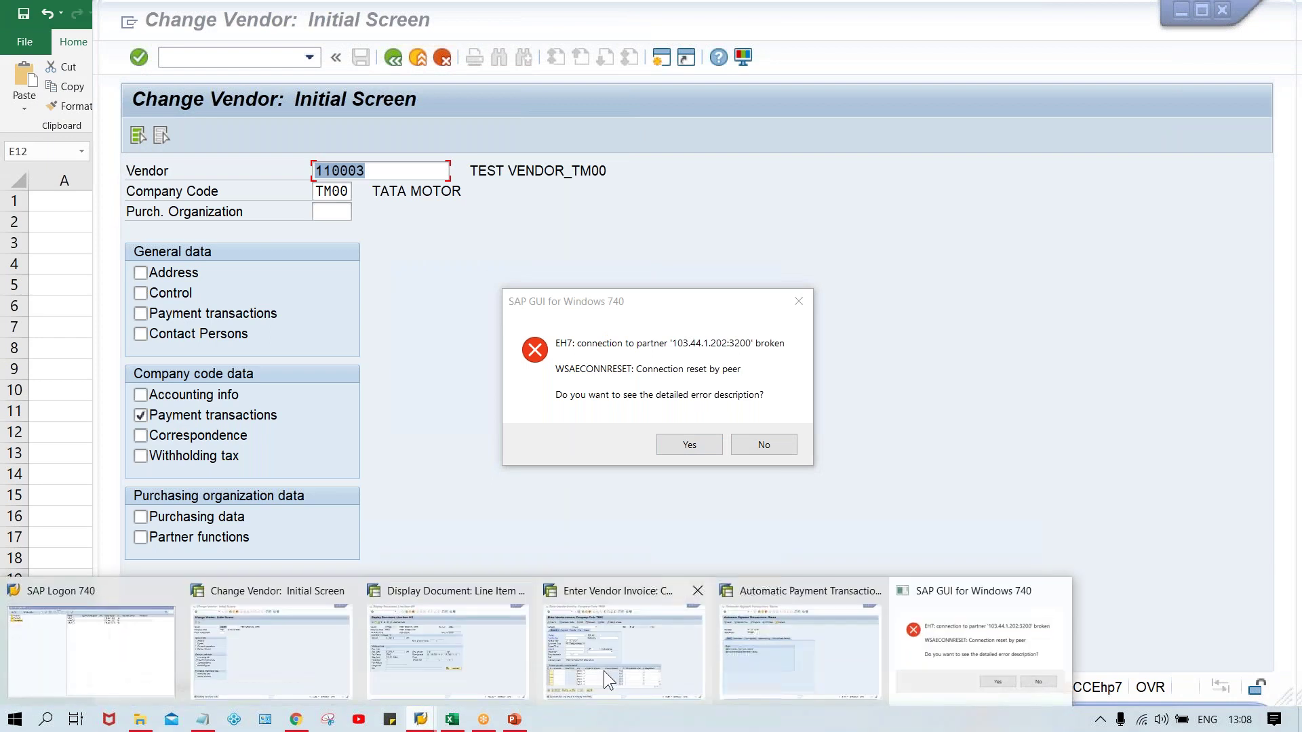
pyautogui.moveTo(603, 670)
pyautogui.click(770, 648)
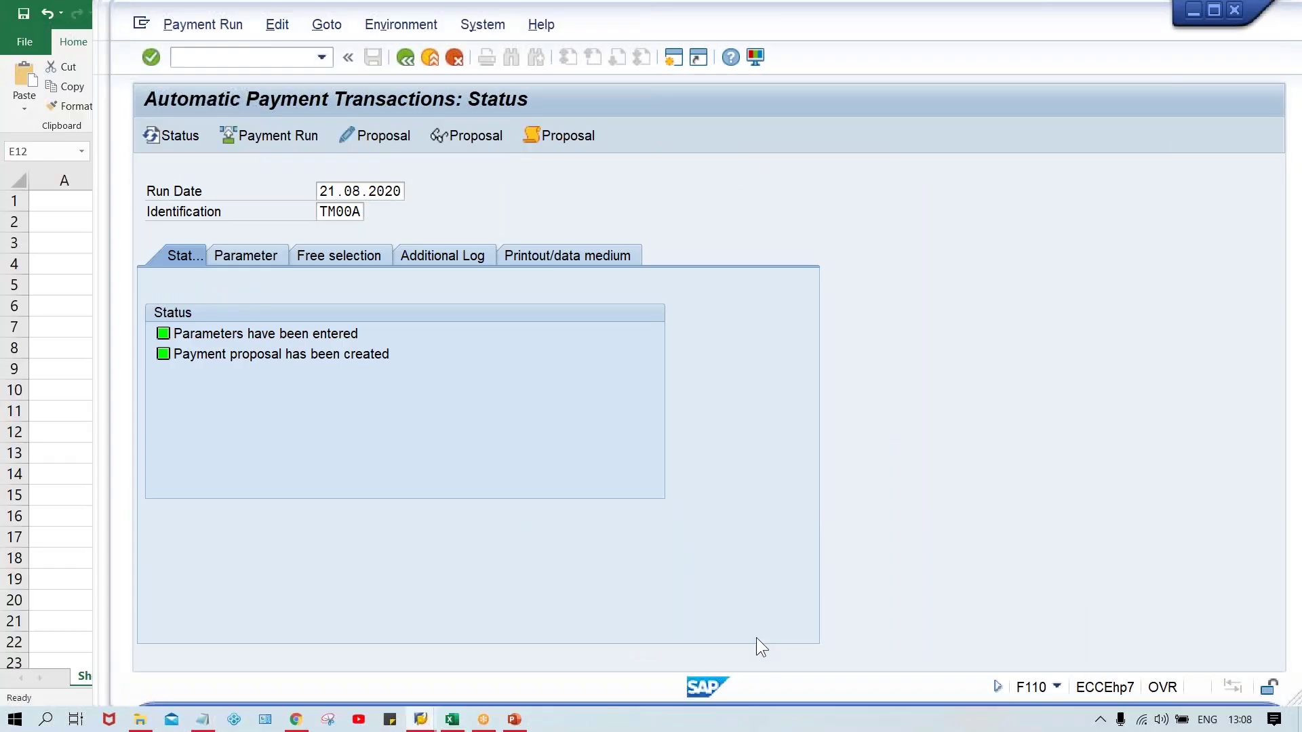
pyautogui.click(276, 27)
pyautogui.moveTo(315, 76)
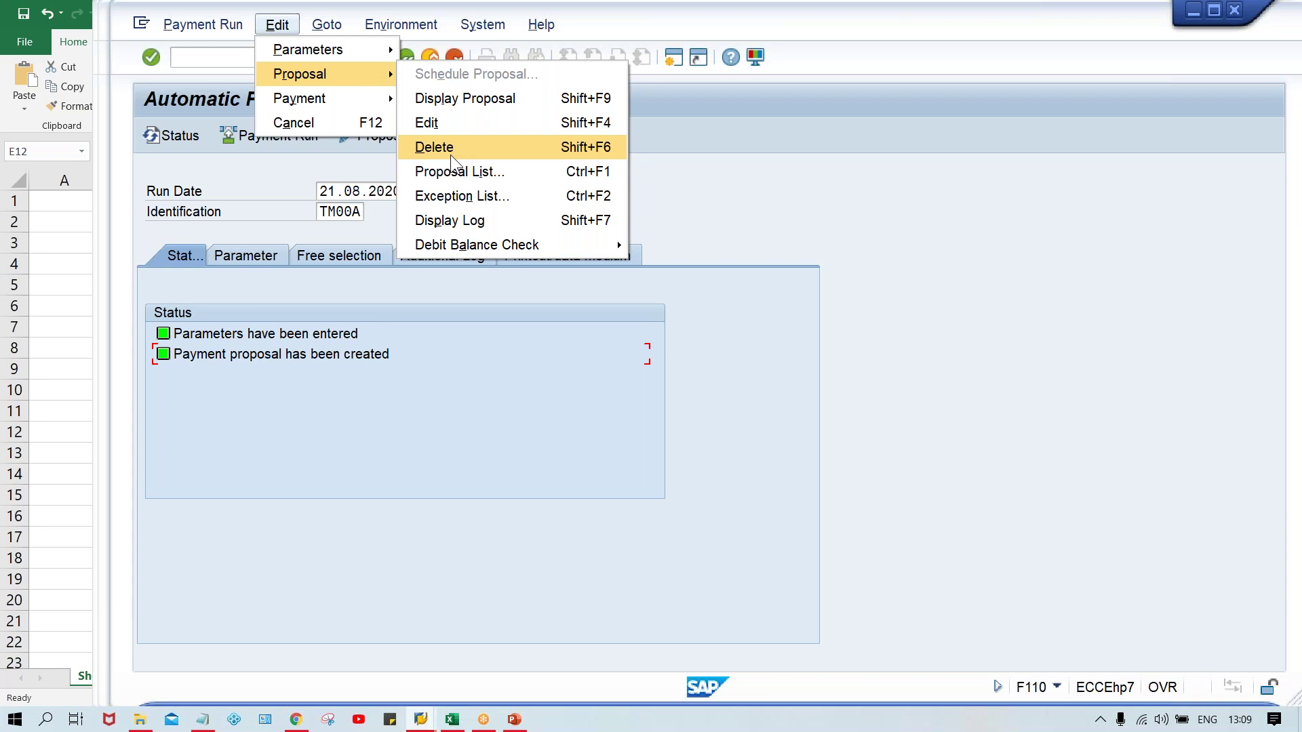
pyautogui.click(566, 321)
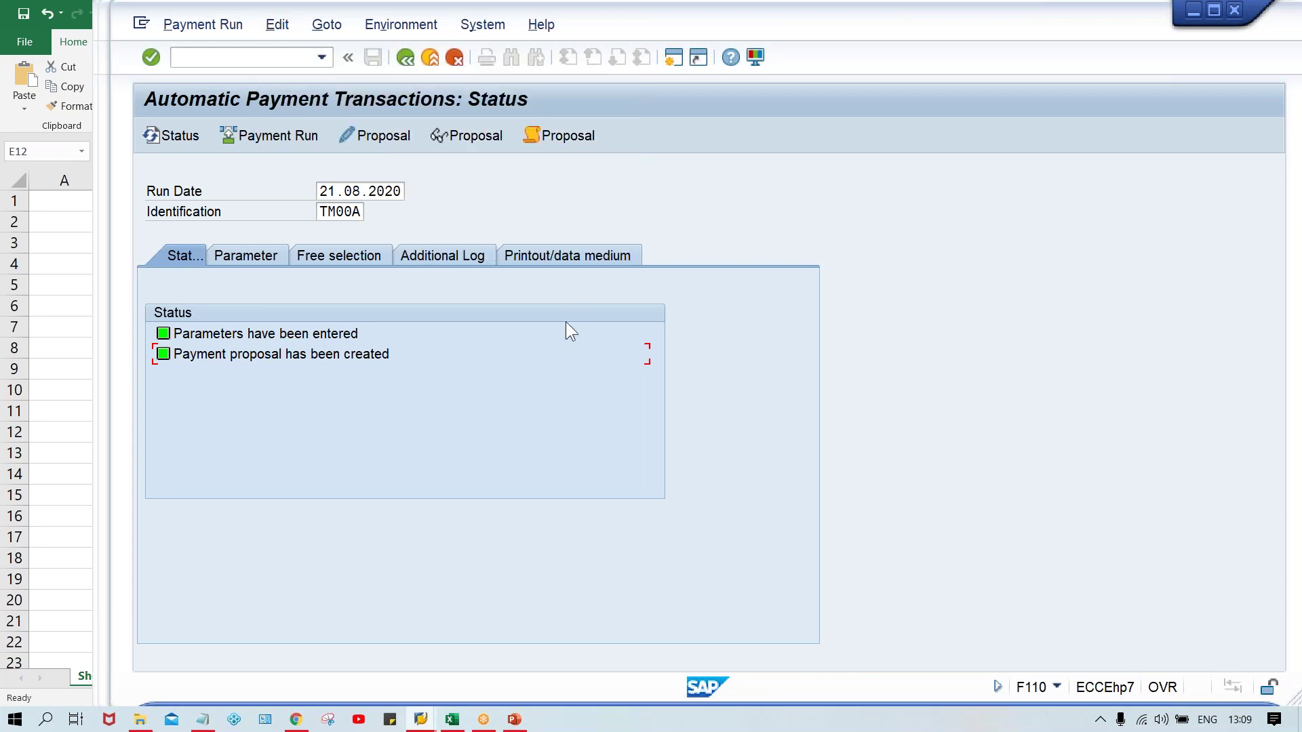
# Bring up the SAP GUI broken-connection error and dismiss it without viewing its detailed description.
pyautogui.click(416, 721)
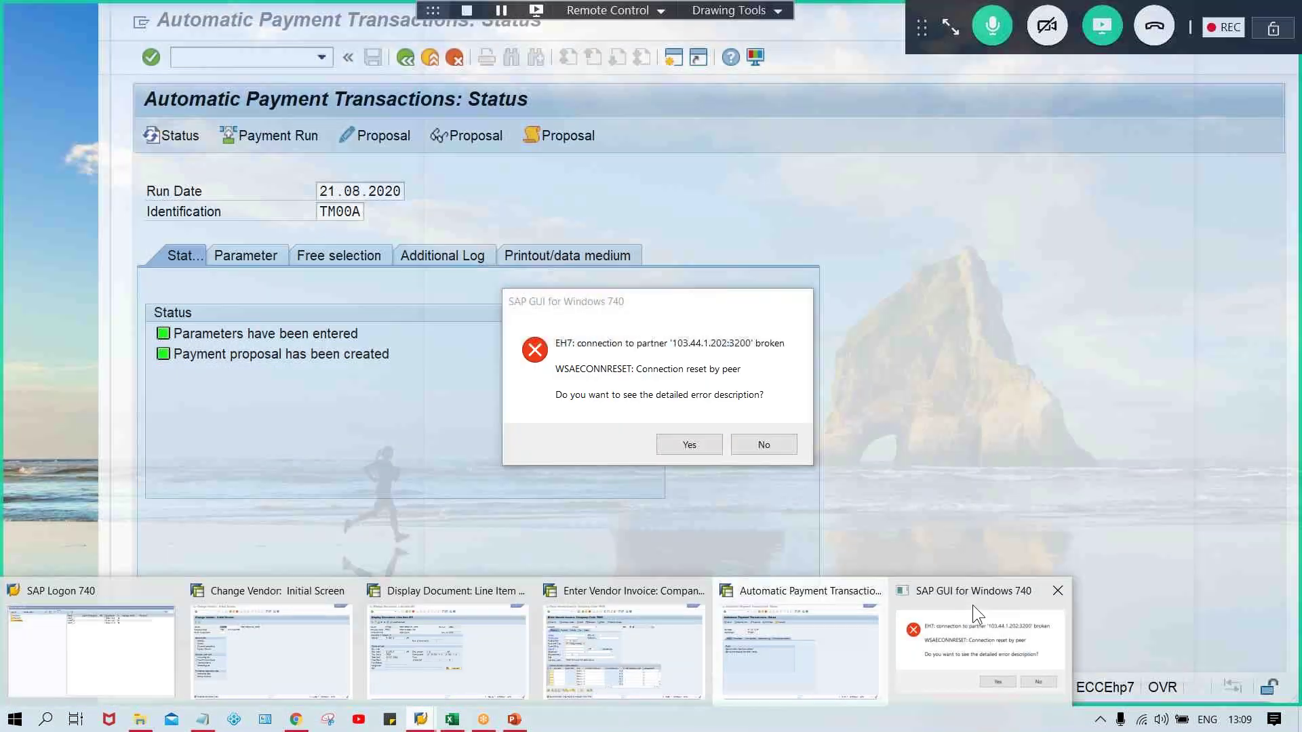
pyautogui.click(973, 604)
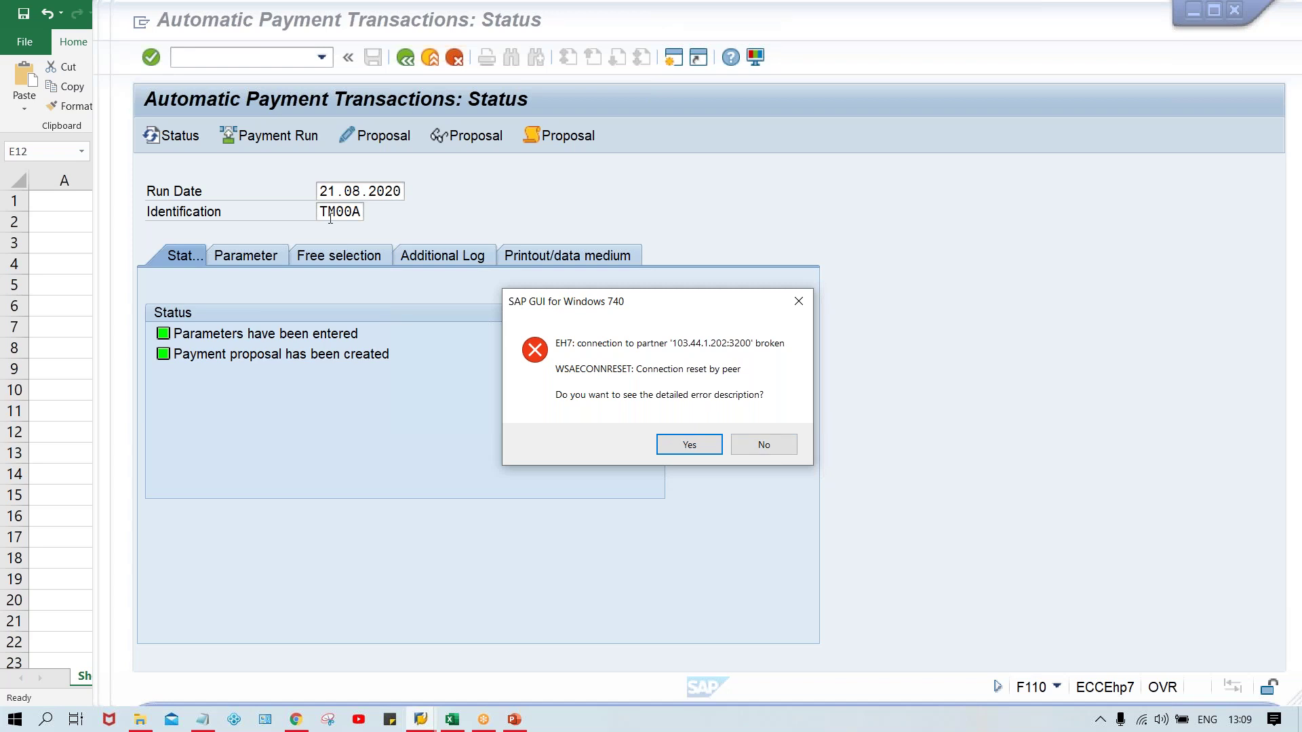
pyautogui.click(764, 445)
# Switch to SAP Logon and open the SAP_2 connection.
pyautogui.click(420, 719)
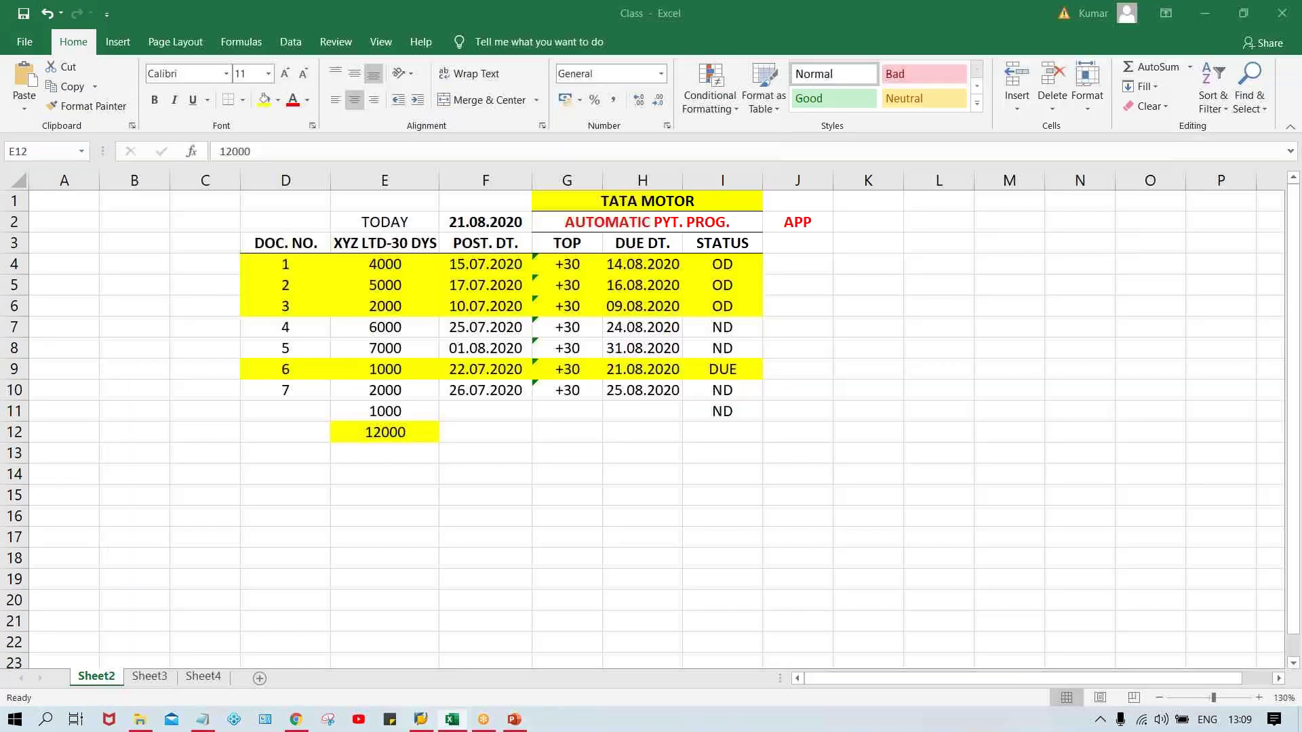
pyautogui.click(420, 719)
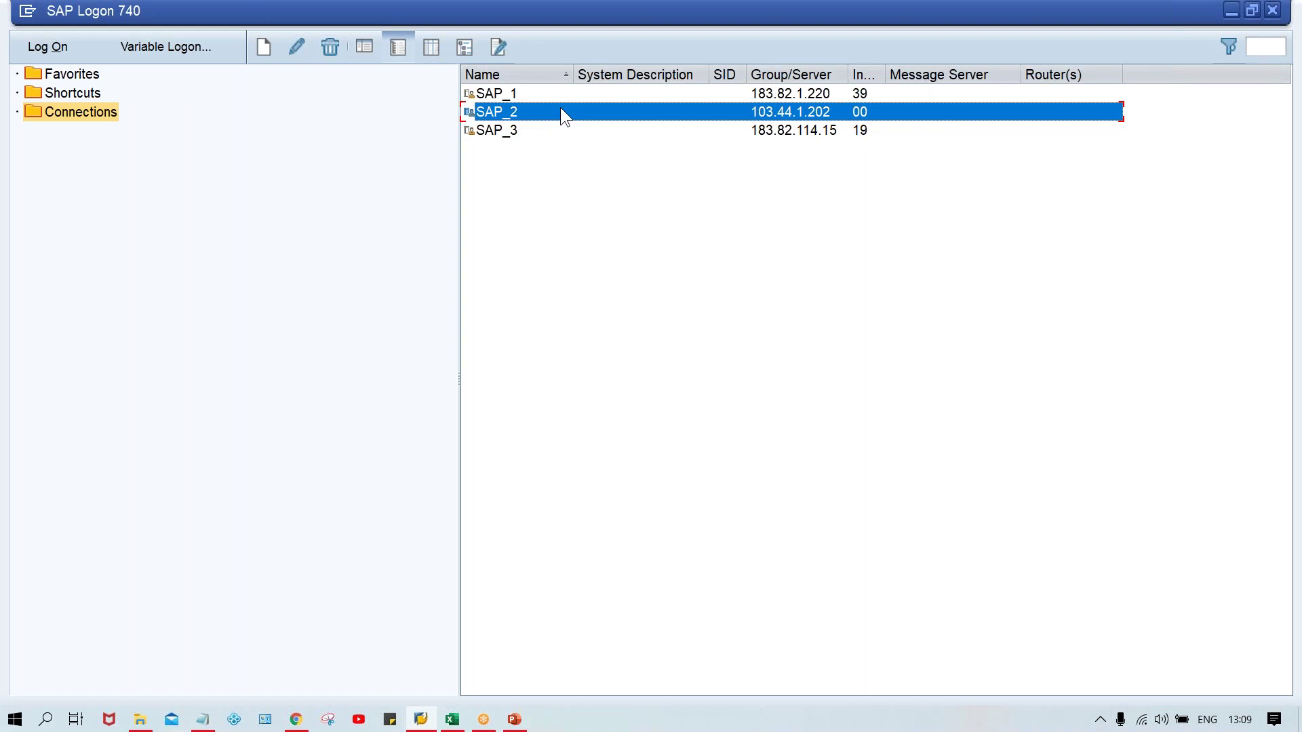
pyautogui.doubleClick(561, 111)
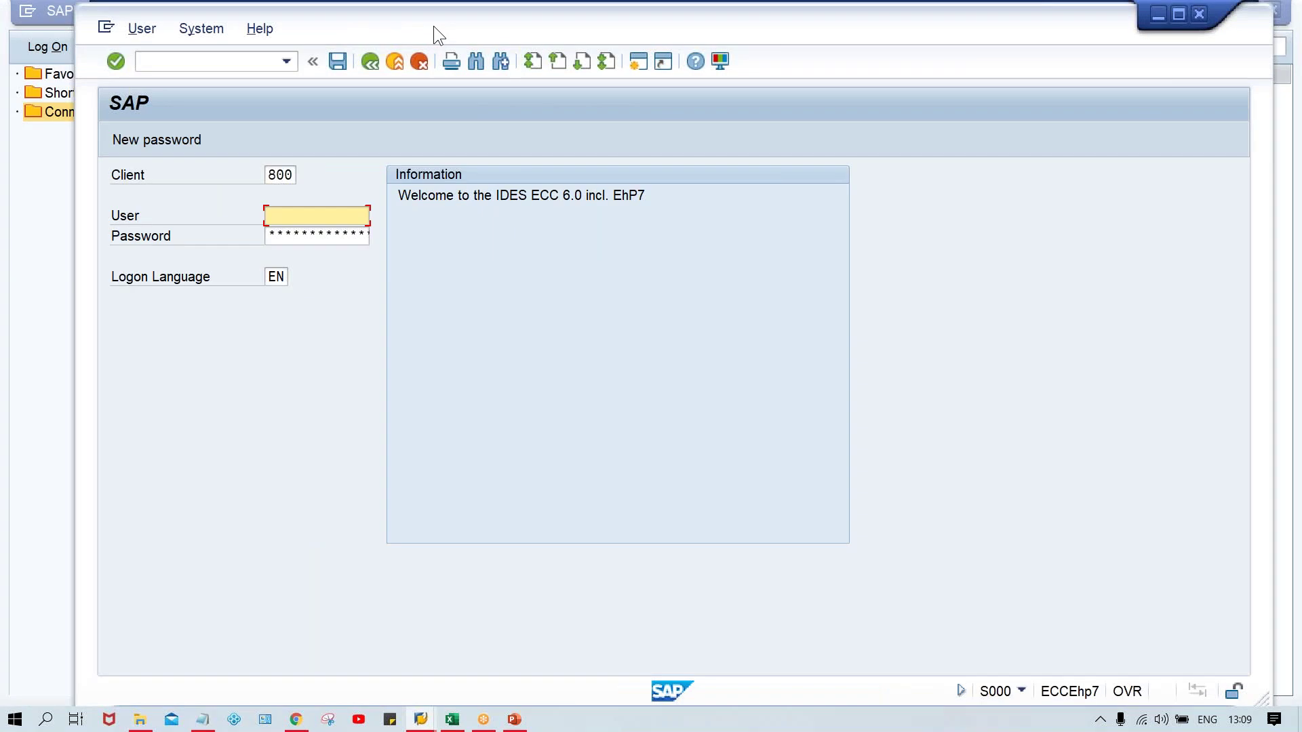
# Log on to client 800 with the previously used user name and the account password.
pyautogui.press('BackSpace')
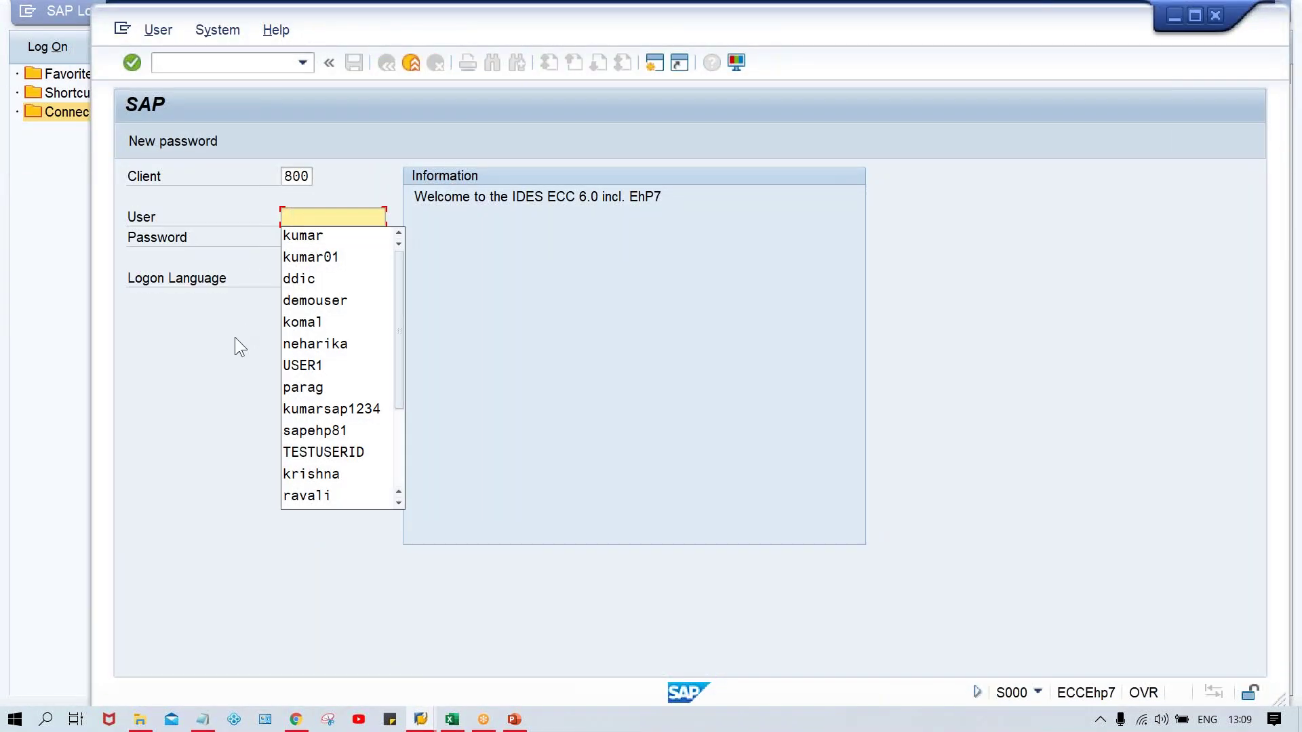
pyautogui.press('Down')
pyautogui.press('Return')
pyautogui.press('Tab')
pyautogui.press('capslock')
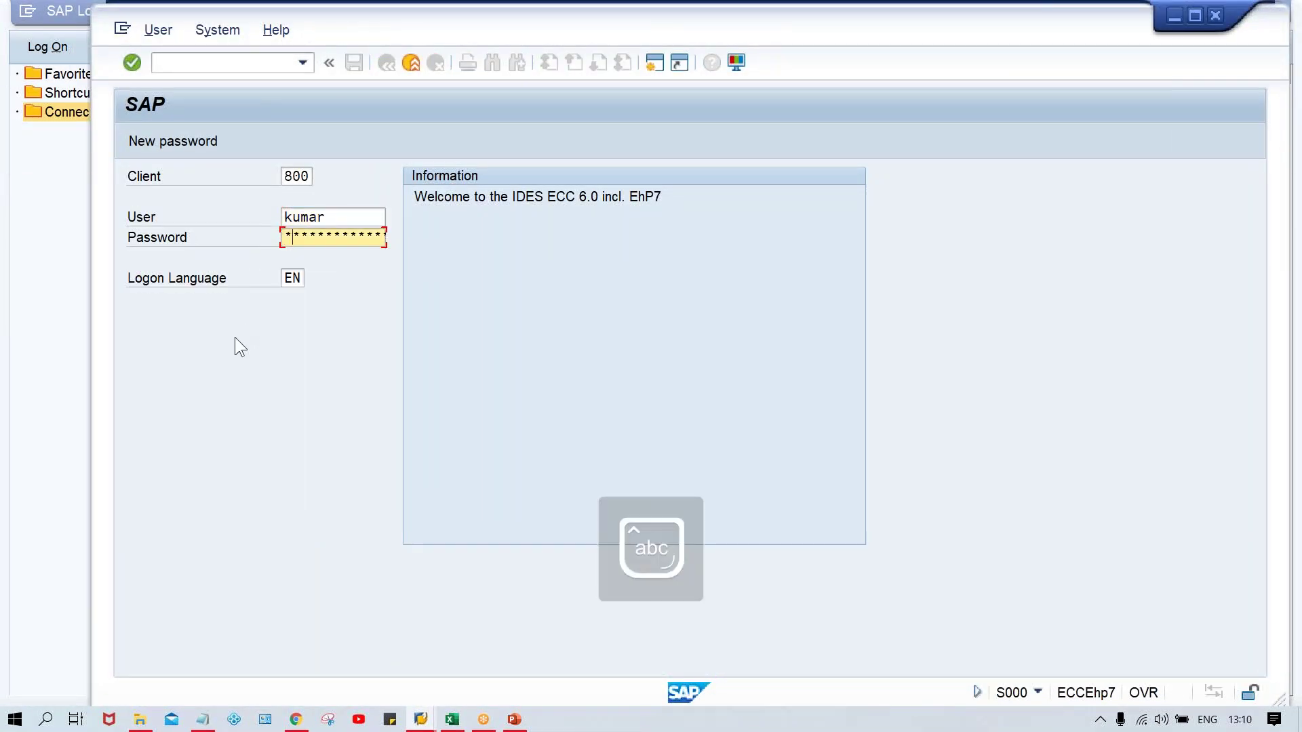
pyautogui.press('Return')
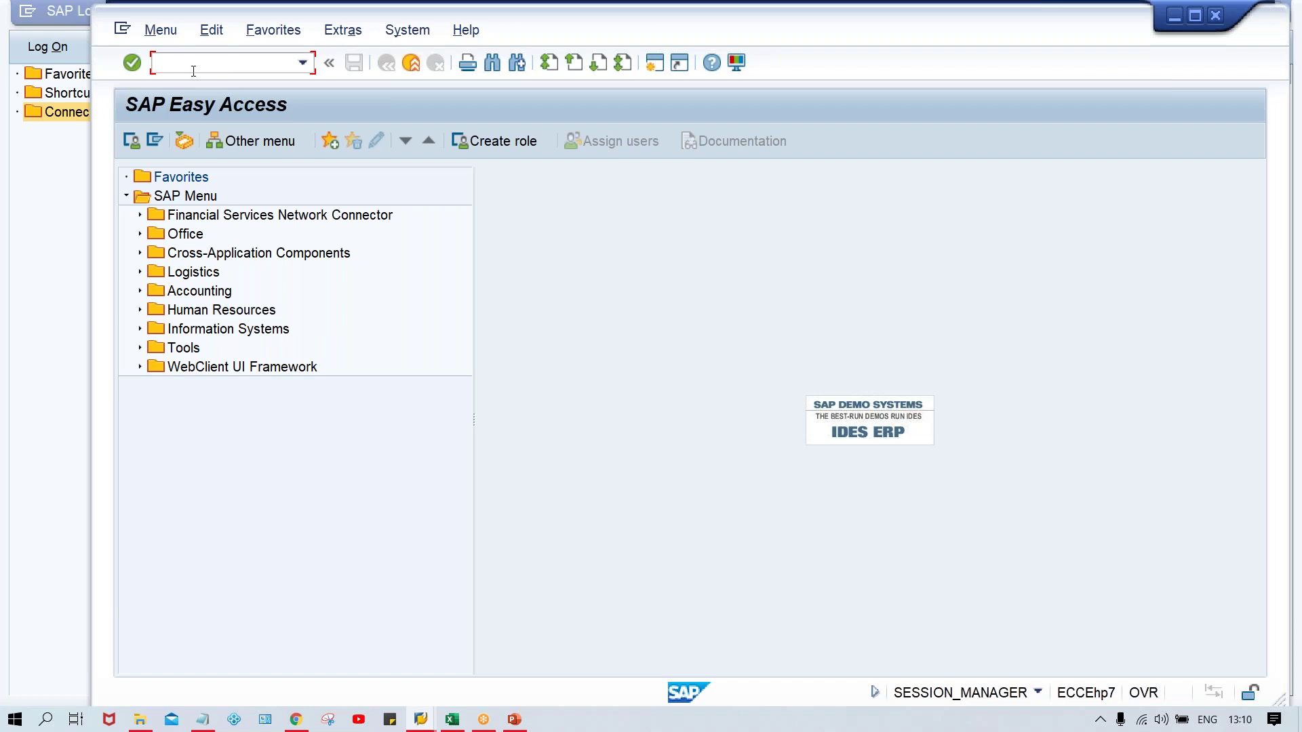
# Start transaction F110 and set the payment run date to 21.08.2020.
pyautogui.press('capslock')
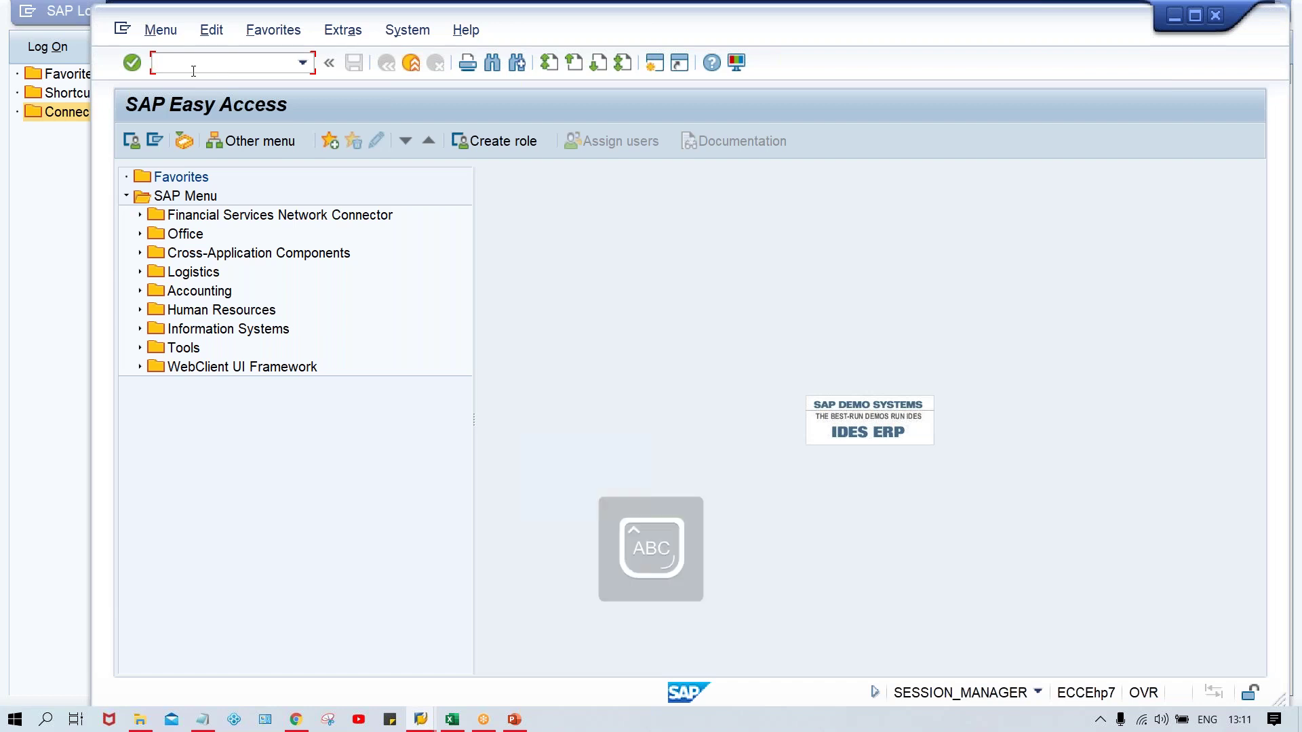
pyautogui.write('F110')
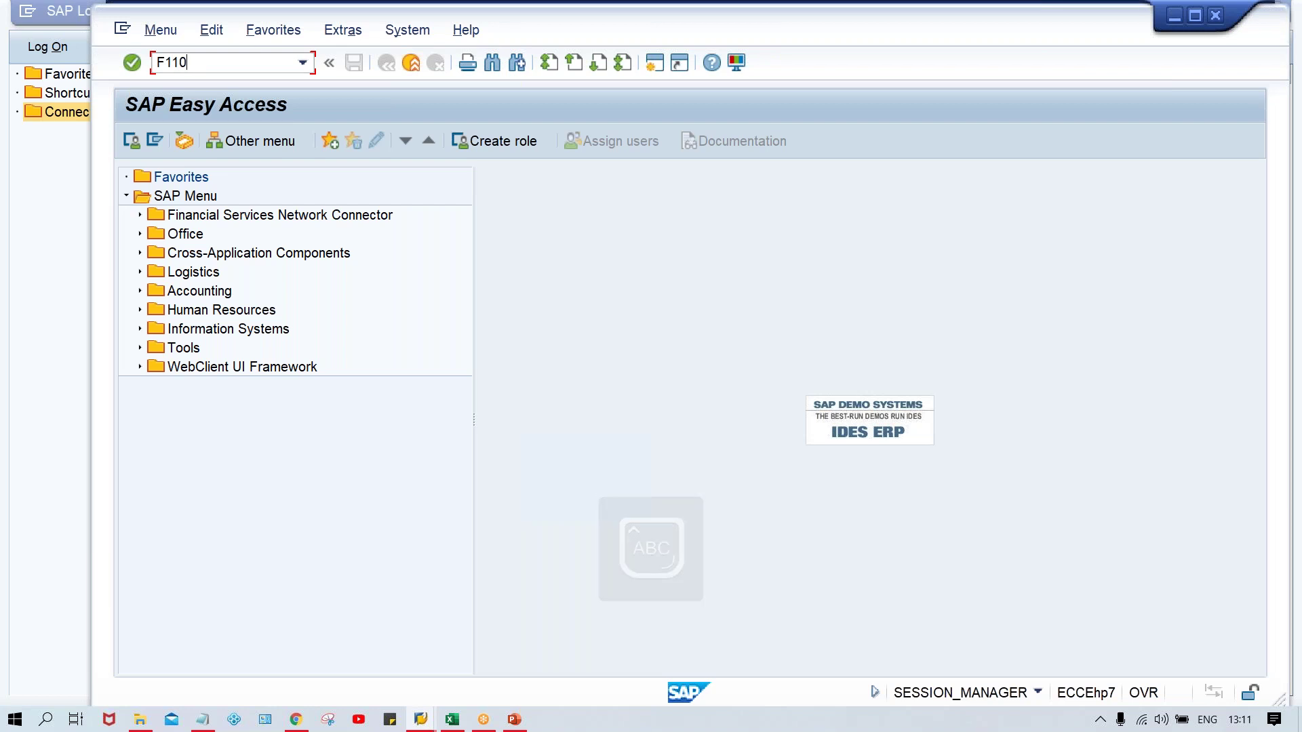
pyautogui.press('Return')
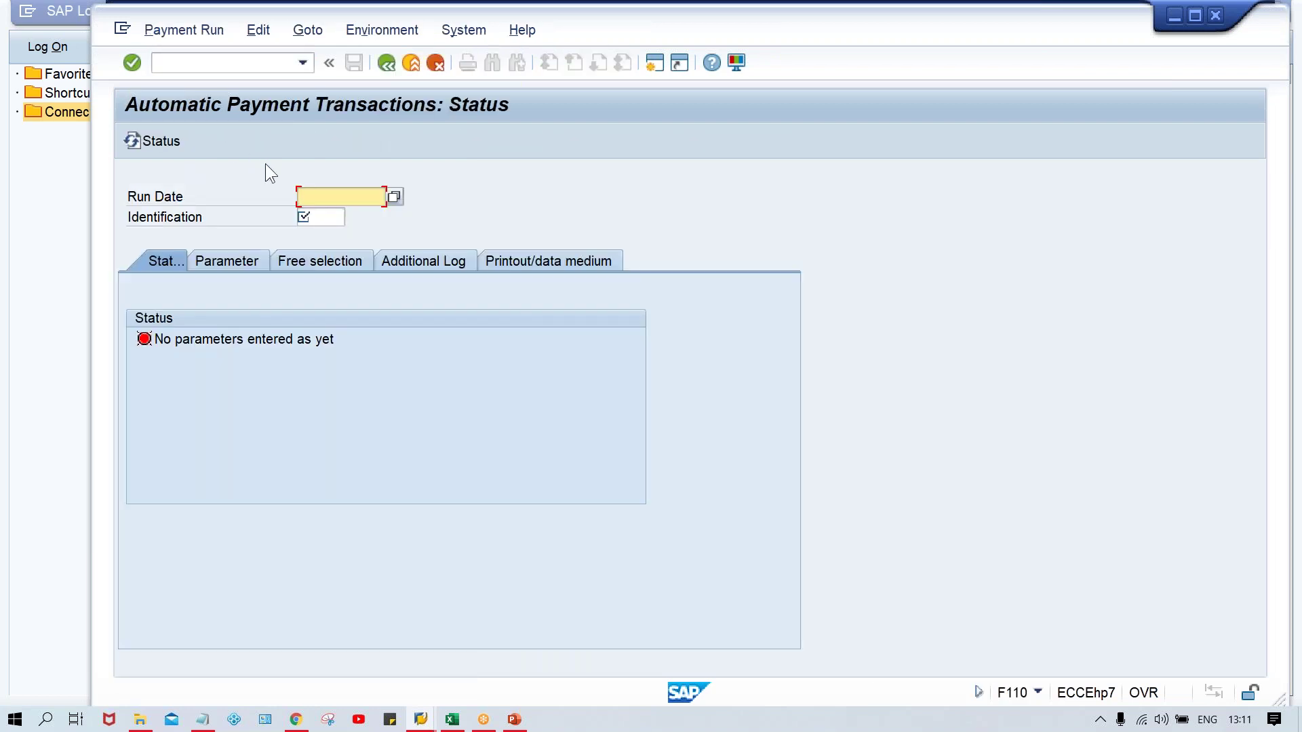
pyautogui.press('BackSpace')
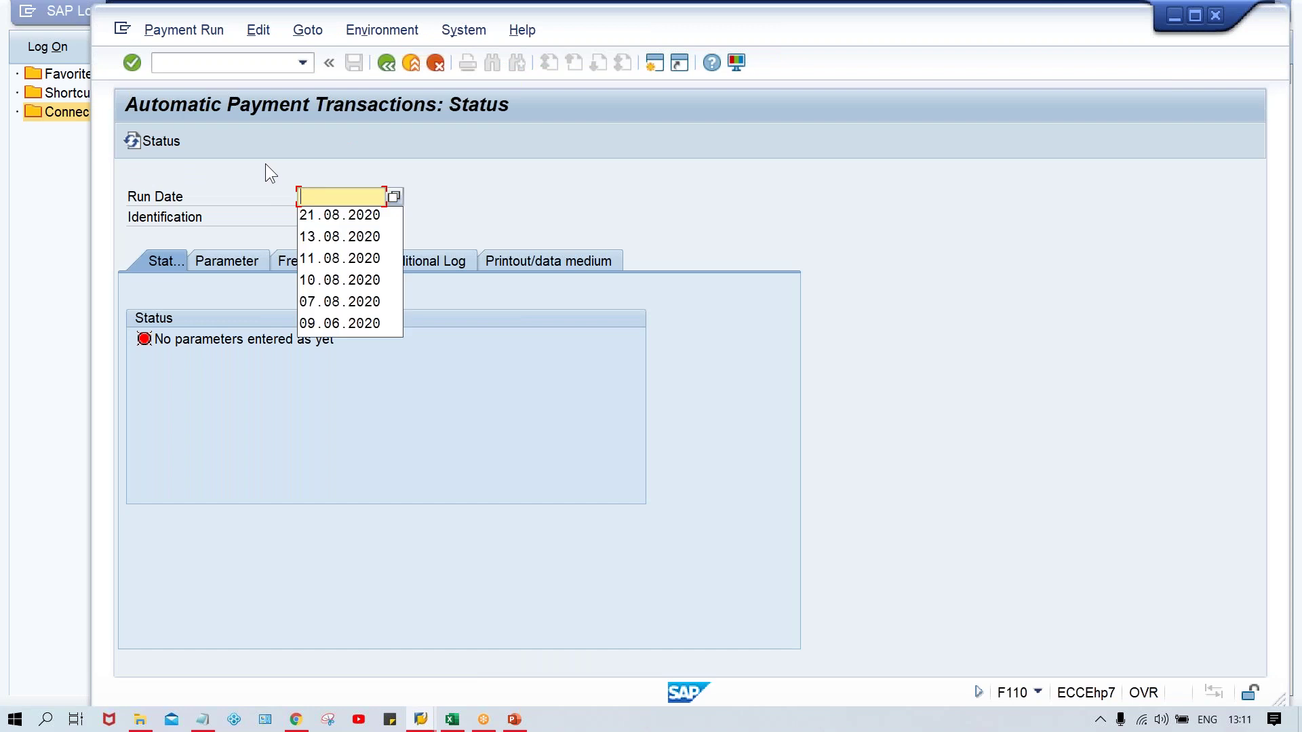
pyautogui.write('21')
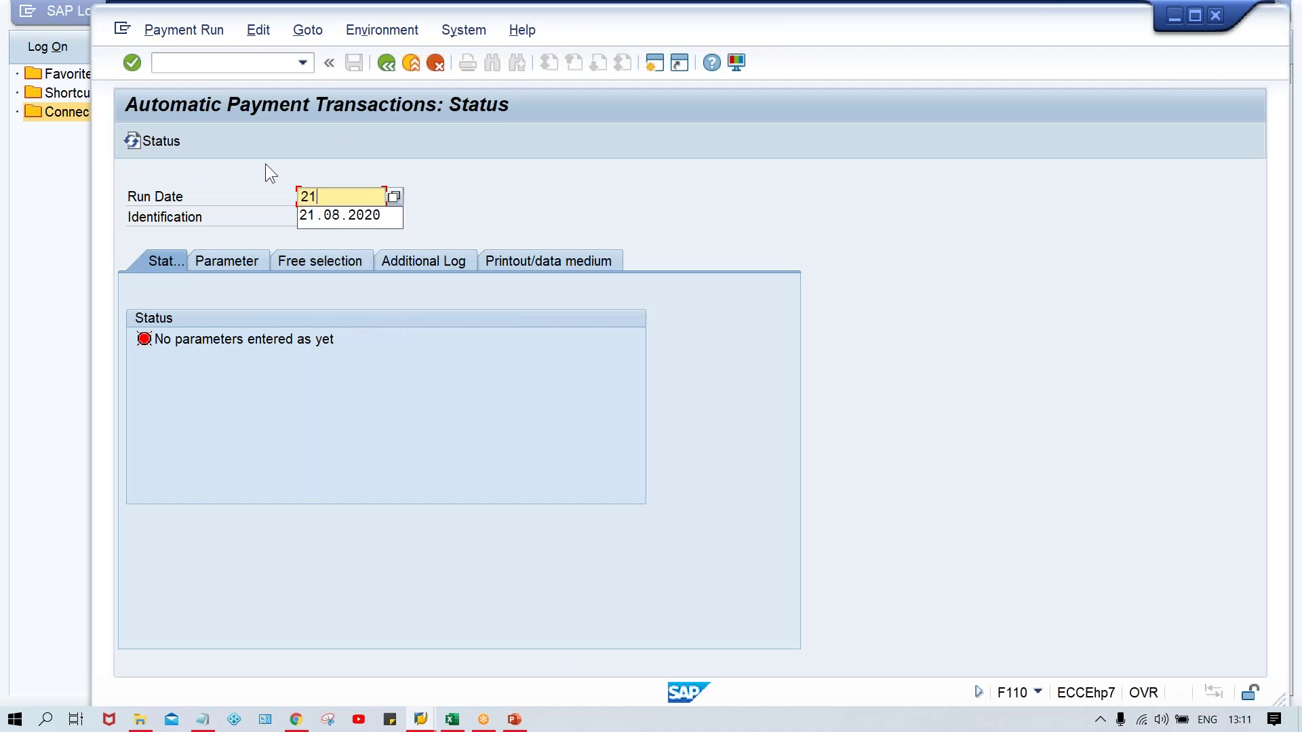
pyautogui.click(333, 215)
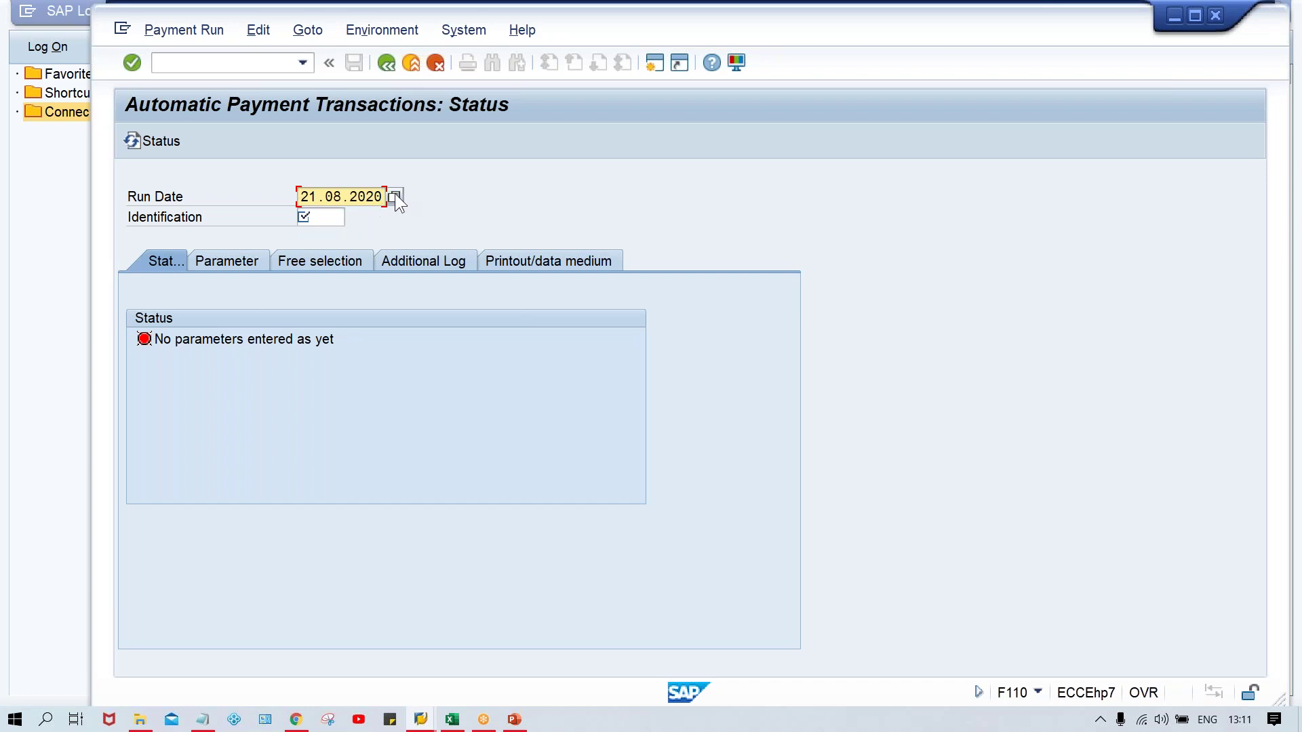
pyautogui.press('Return')
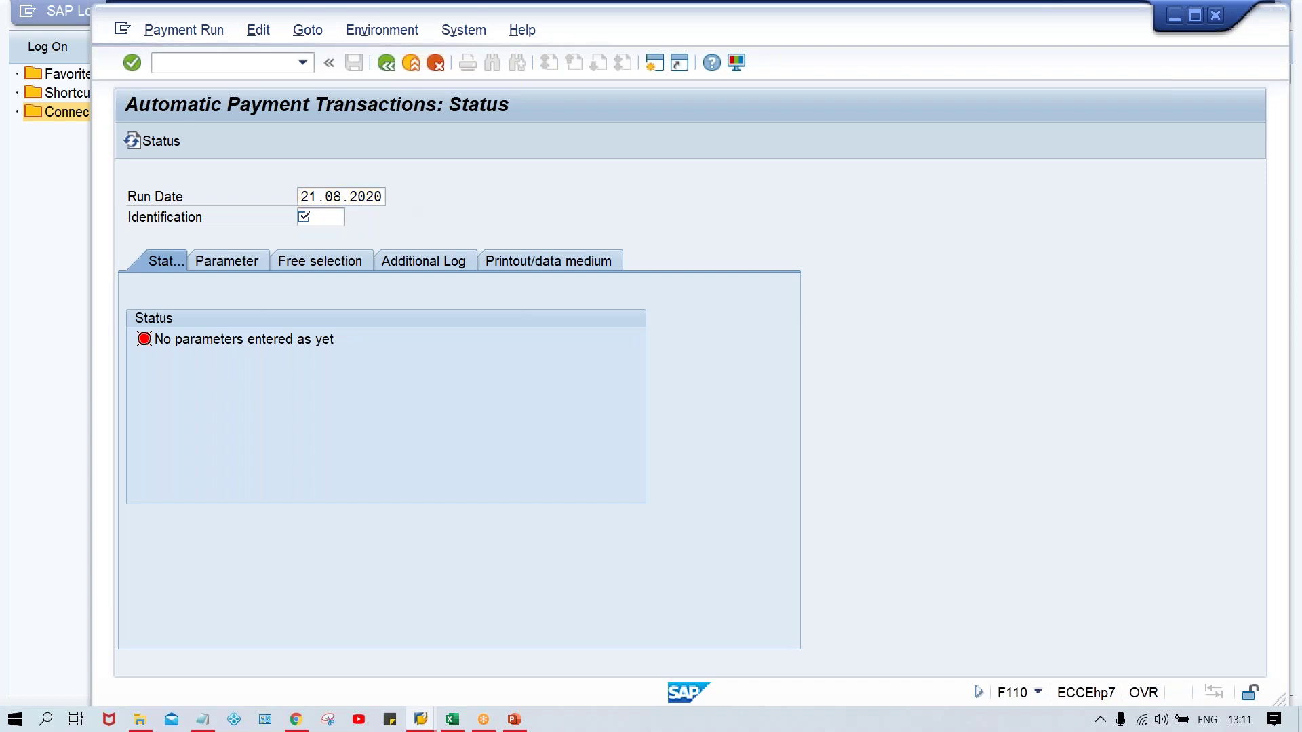
# Select run TM00A of 21.08.2020 from the overview of existing payment runs.
pyautogui.press('F4')
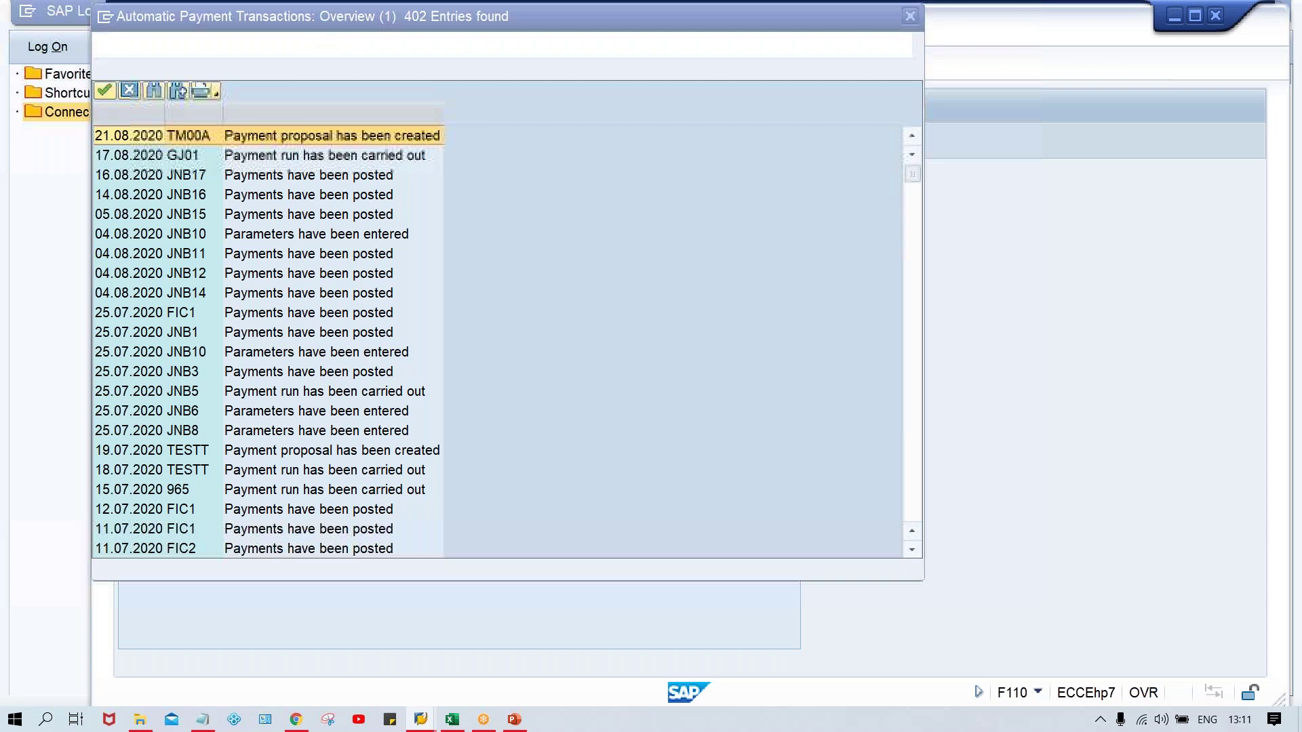
pyautogui.moveTo(303, 18); pyautogui.dragTo(430, 45)
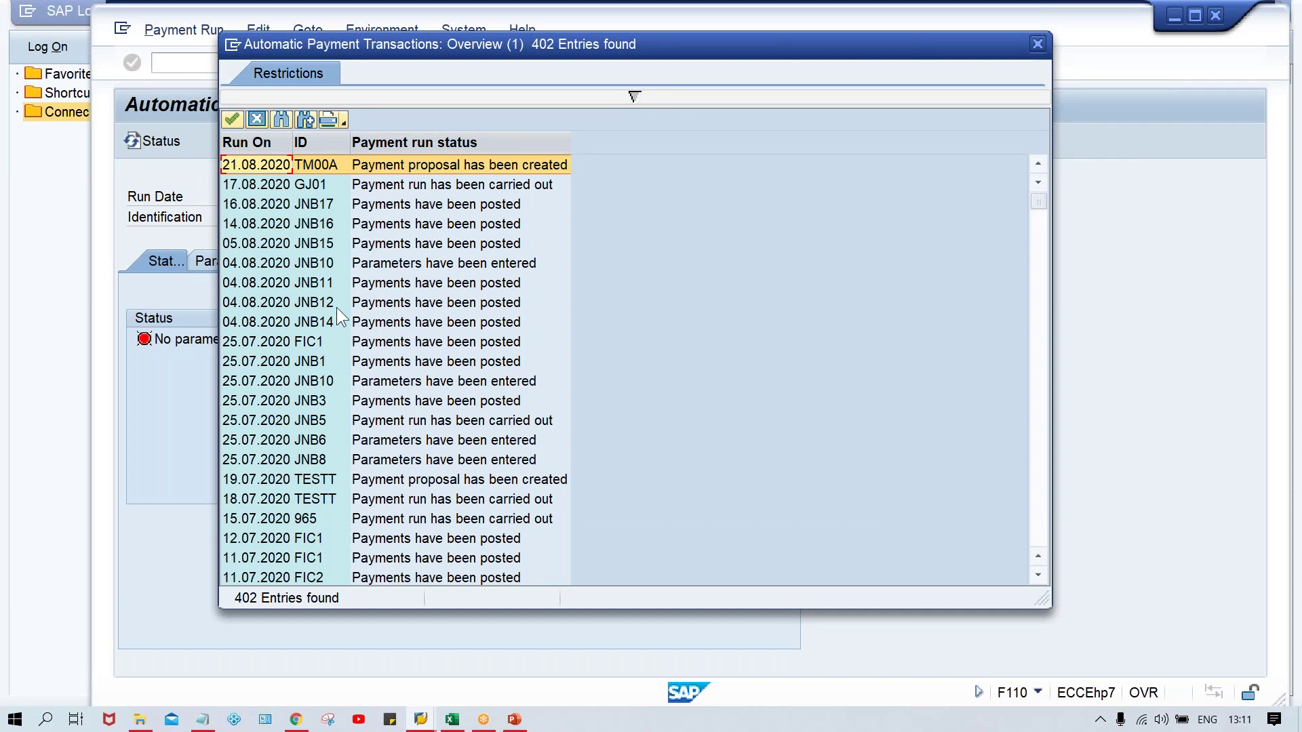
pyautogui.doubleClick(311, 165)
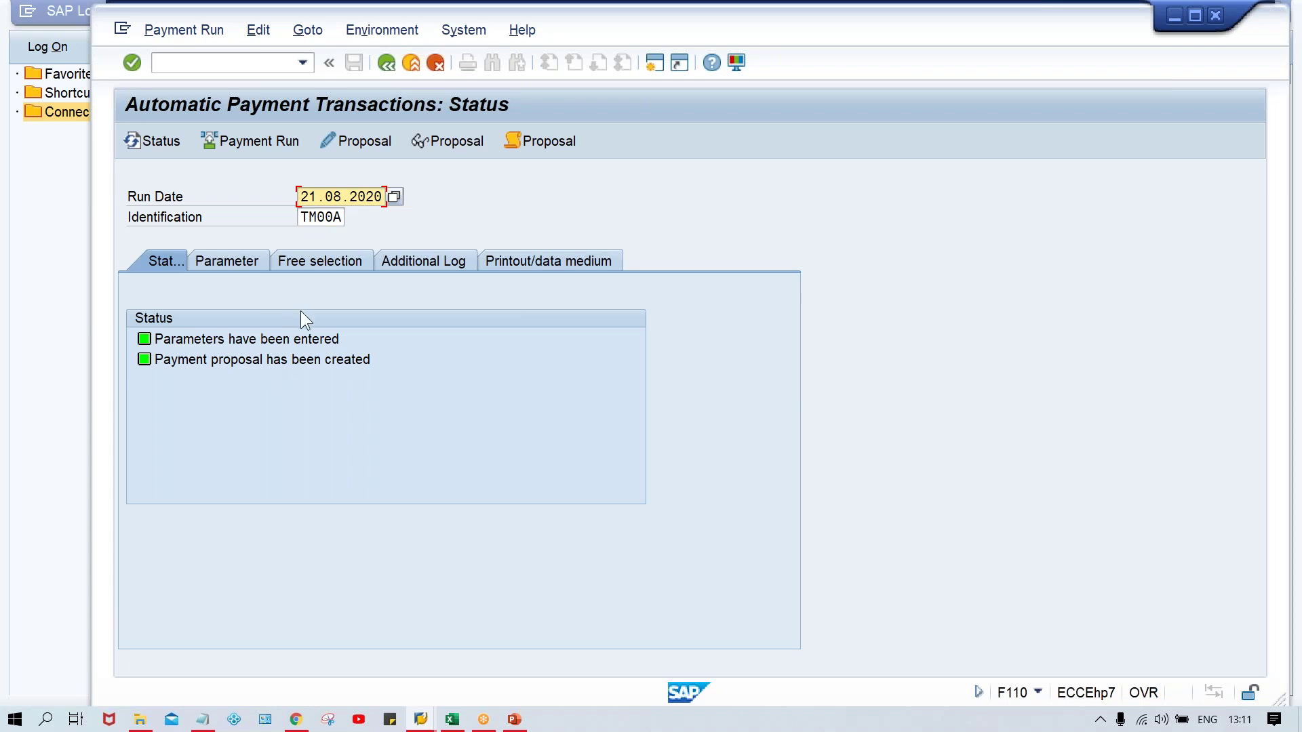
# Open a new SAP session and start transaction XK02 to change a vendor.
pyautogui.click(652, 62)
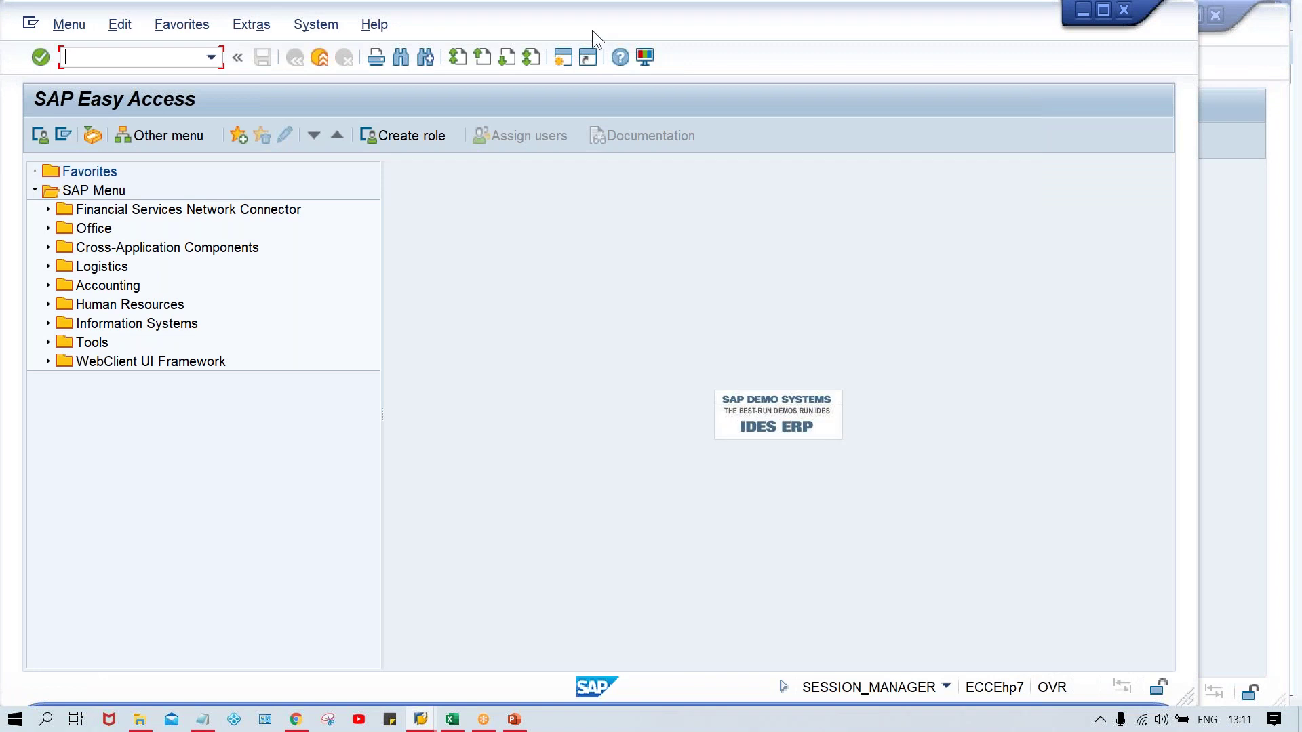
pyautogui.moveTo(583, 34); pyautogui.dragTo(676, 35)
pyautogui.write('XK2')
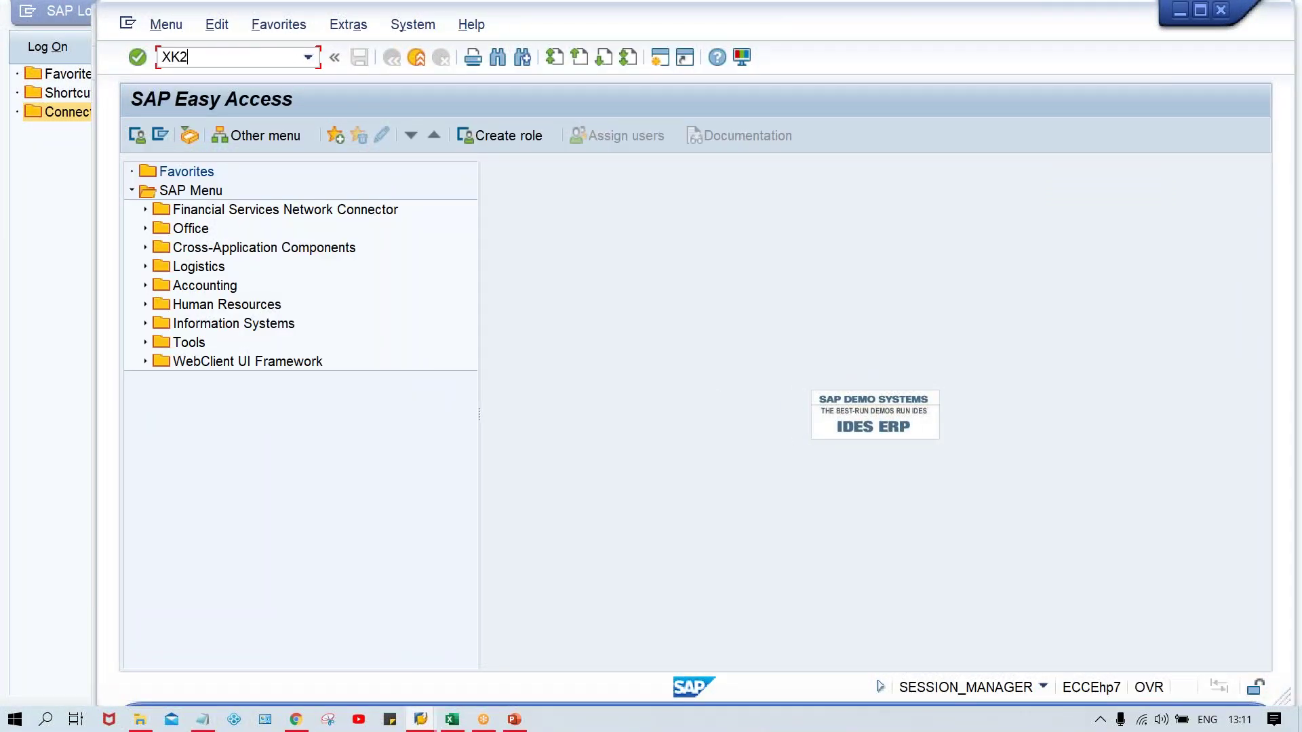
pyautogui.press('BackSpace')
pyautogui.write('02')
pyautogui.press('Return')
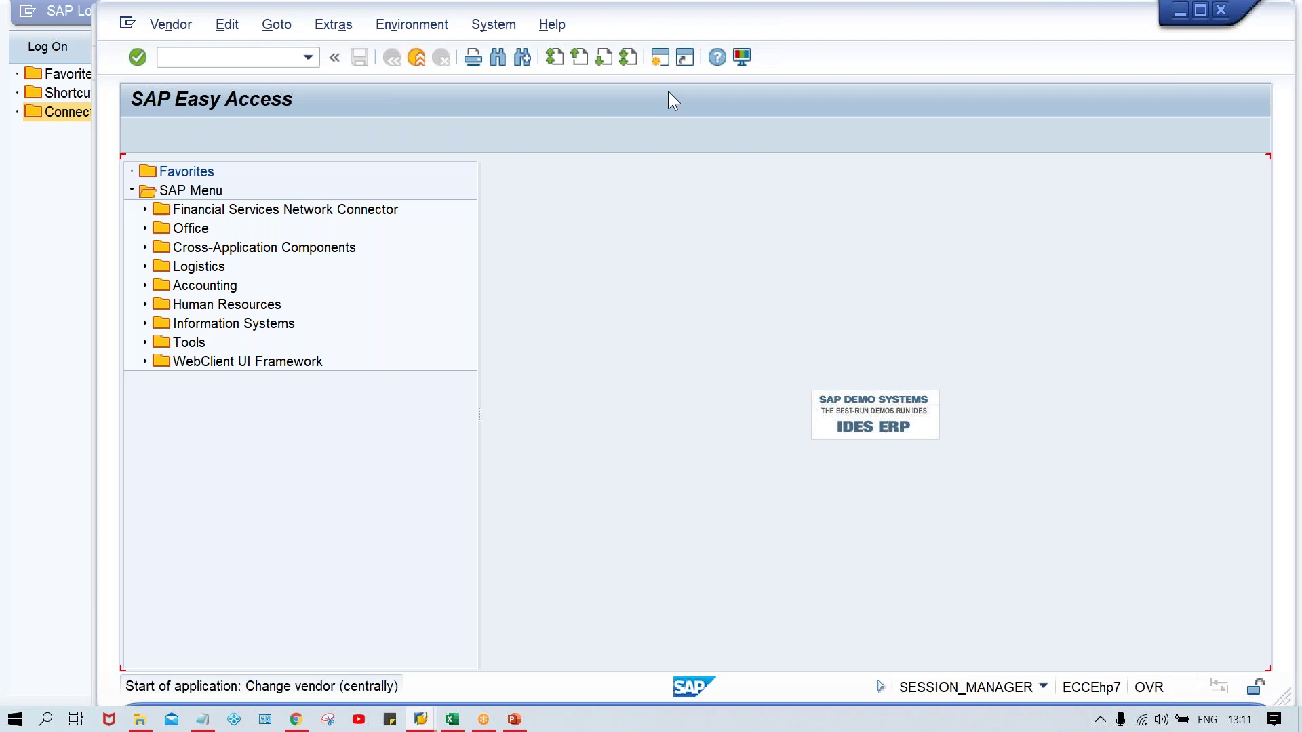
# Open the test vendor's company code payment transactions data for company code TM00 and check its payment methods.
pyautogui.press('BackSpace')
pyautogui.press('Down')
pyautogui.press('Return')
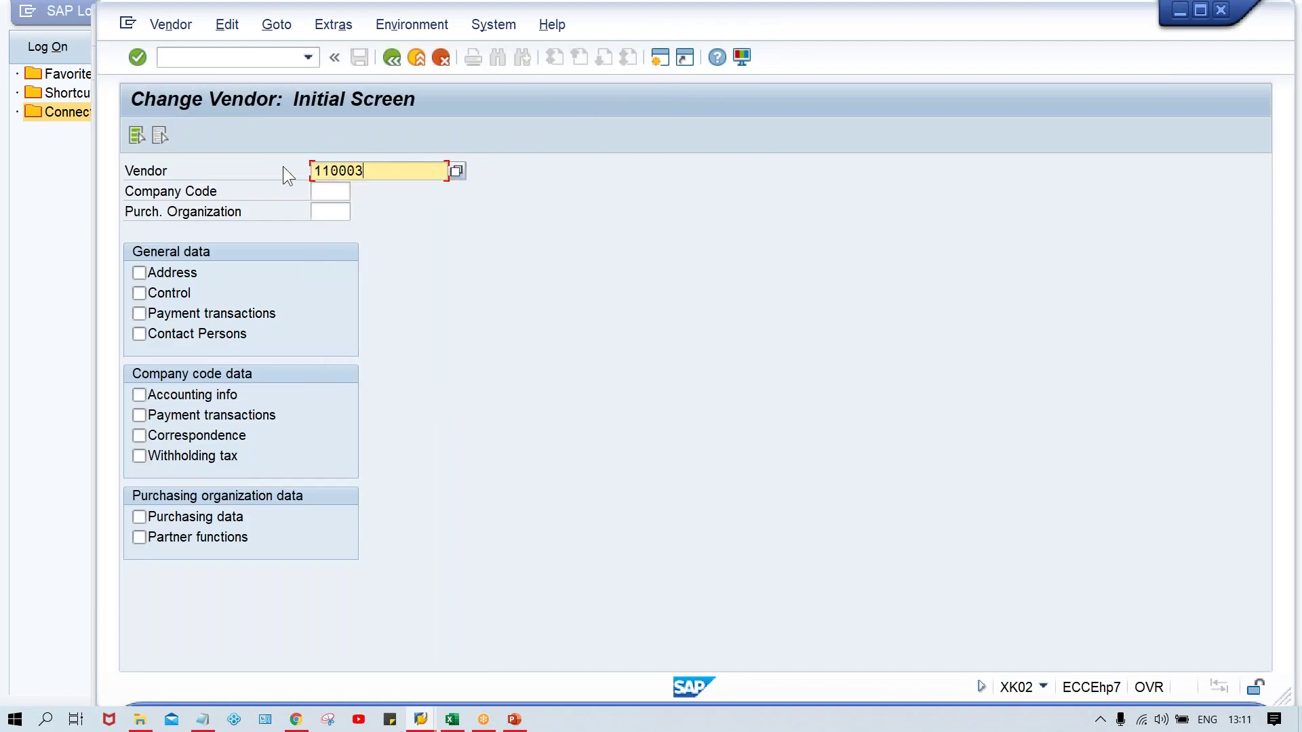
pyautogui.press('Tab')
pyautogui.press('Tab')
pyautogui.hotkey('shift', 'Tab')
pyautogui.write('C')
pyautogui.press('Tab')
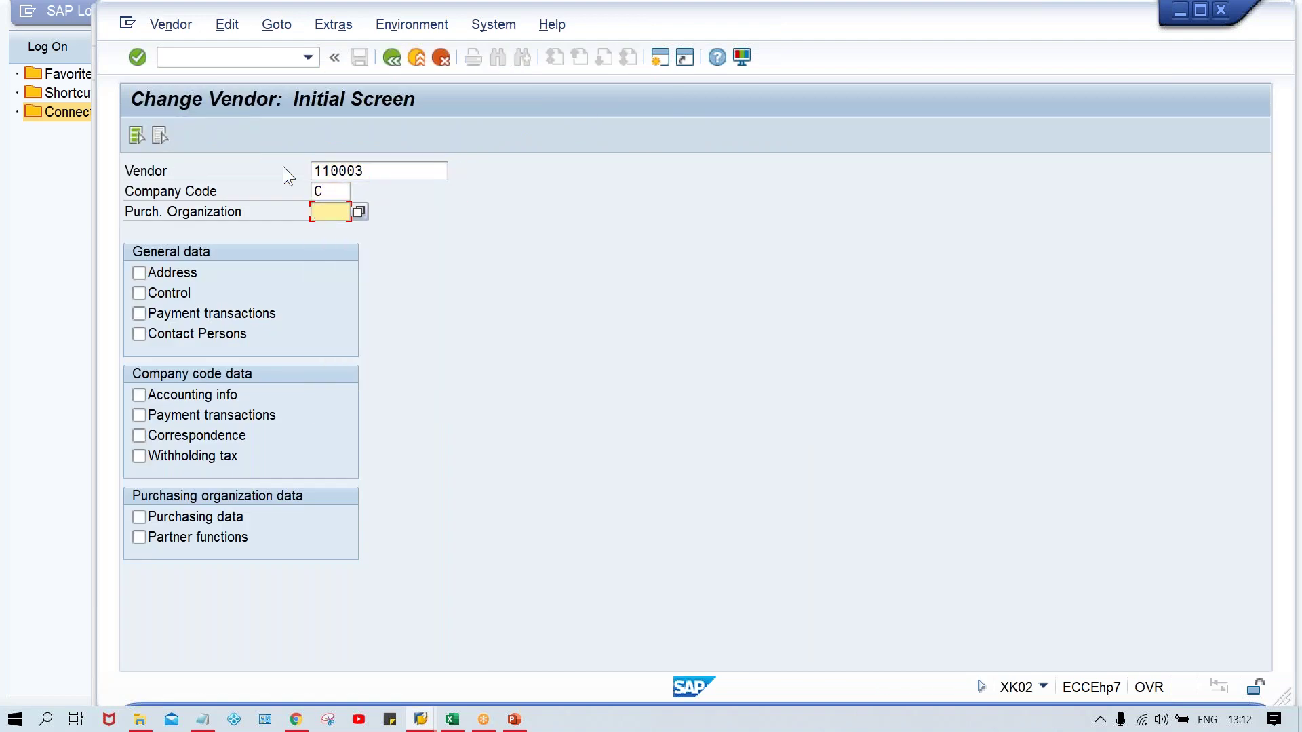
pyautogui.hotkey('shift', 'Tab')
pyautogui.press('BackSpace')
pyautogui.press('Down')
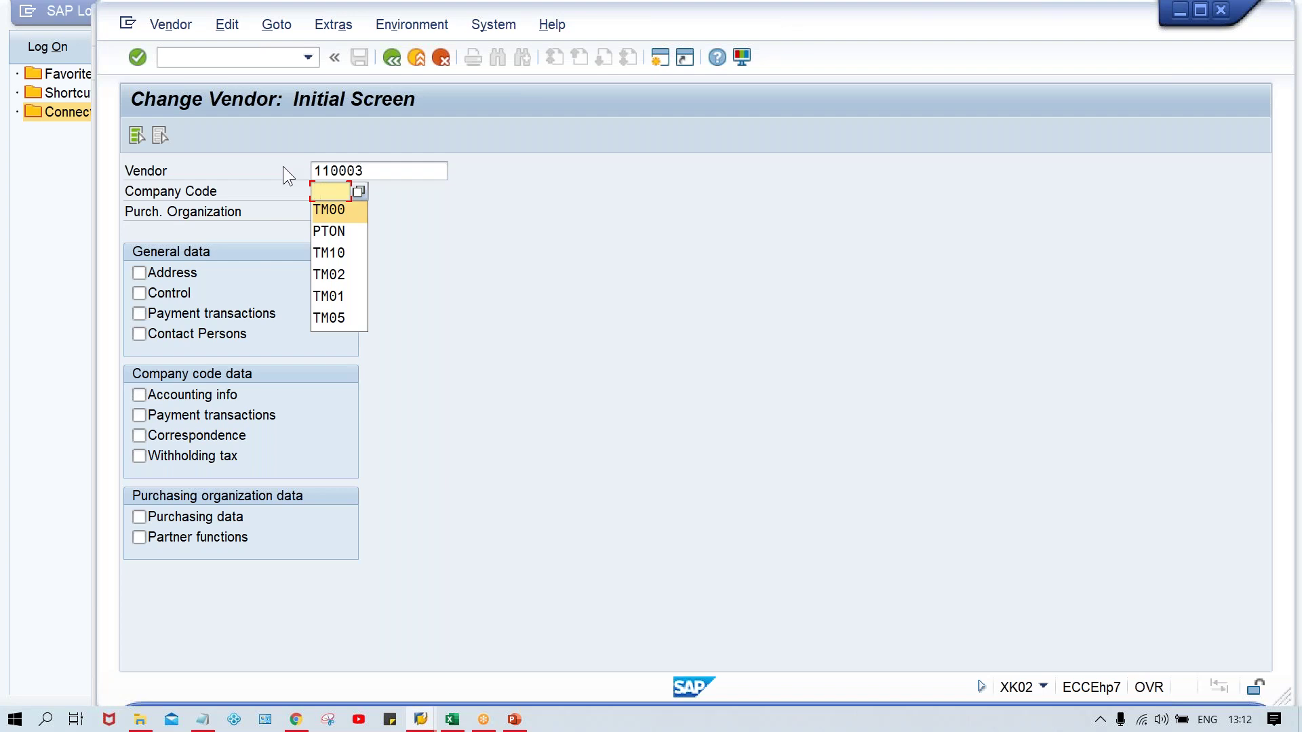
pyautogui.press('Return')
pyautogui.click(220, 421)
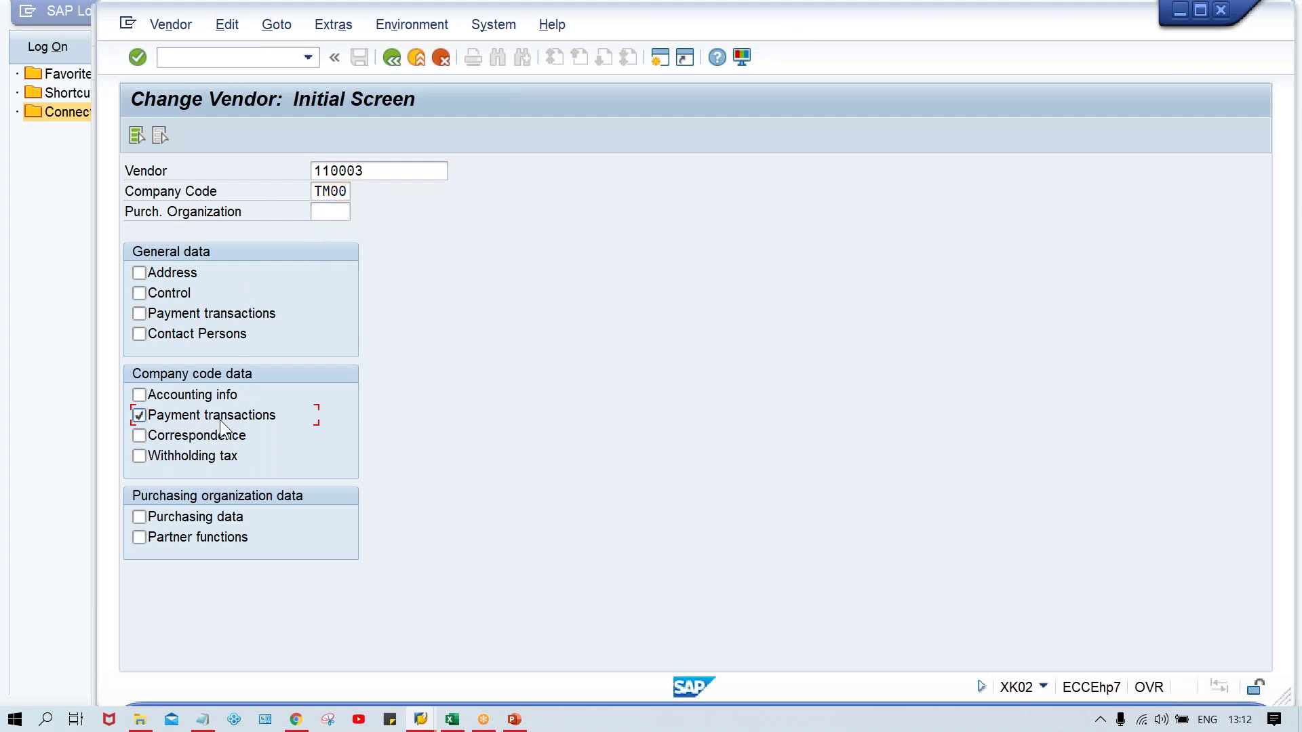
pyautogui.press('Return')
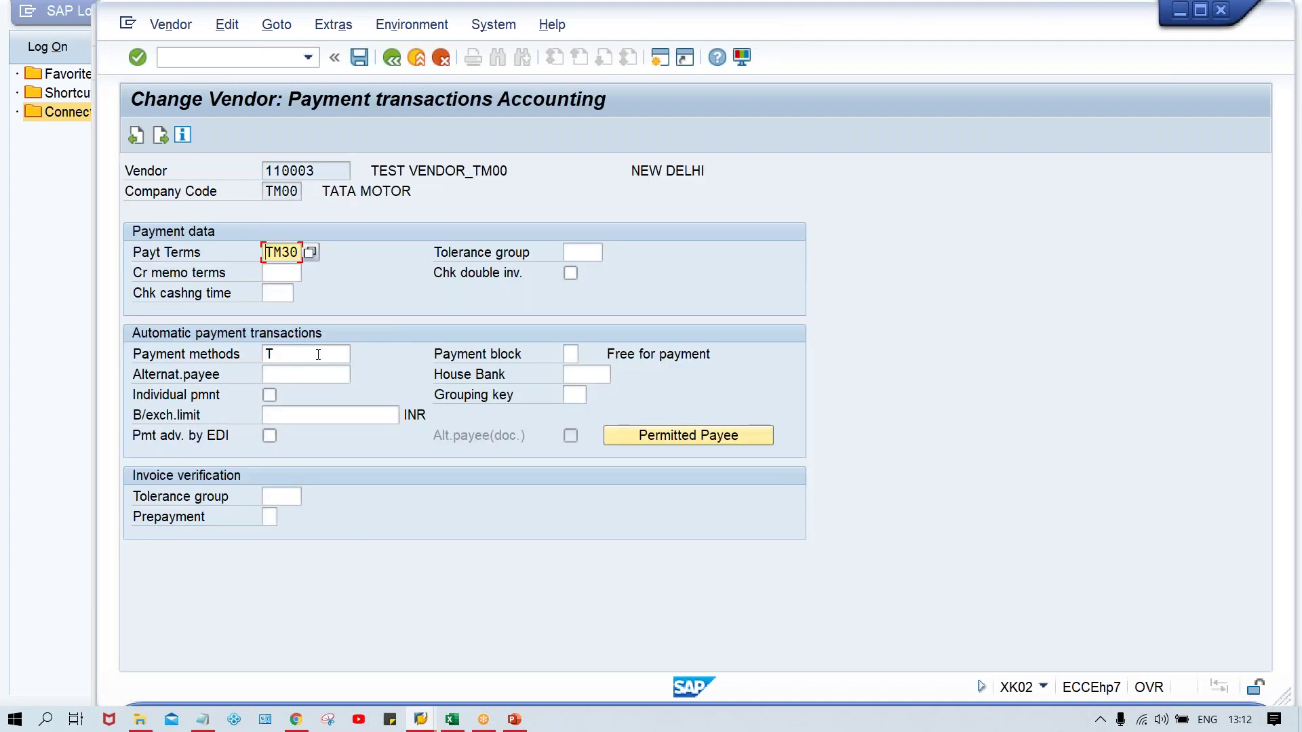
# Switch back to the F110 session and delete the payment proposal of run TM00A, confirming the deletion.
pyautogui.hotkey('alt', 'Tab')
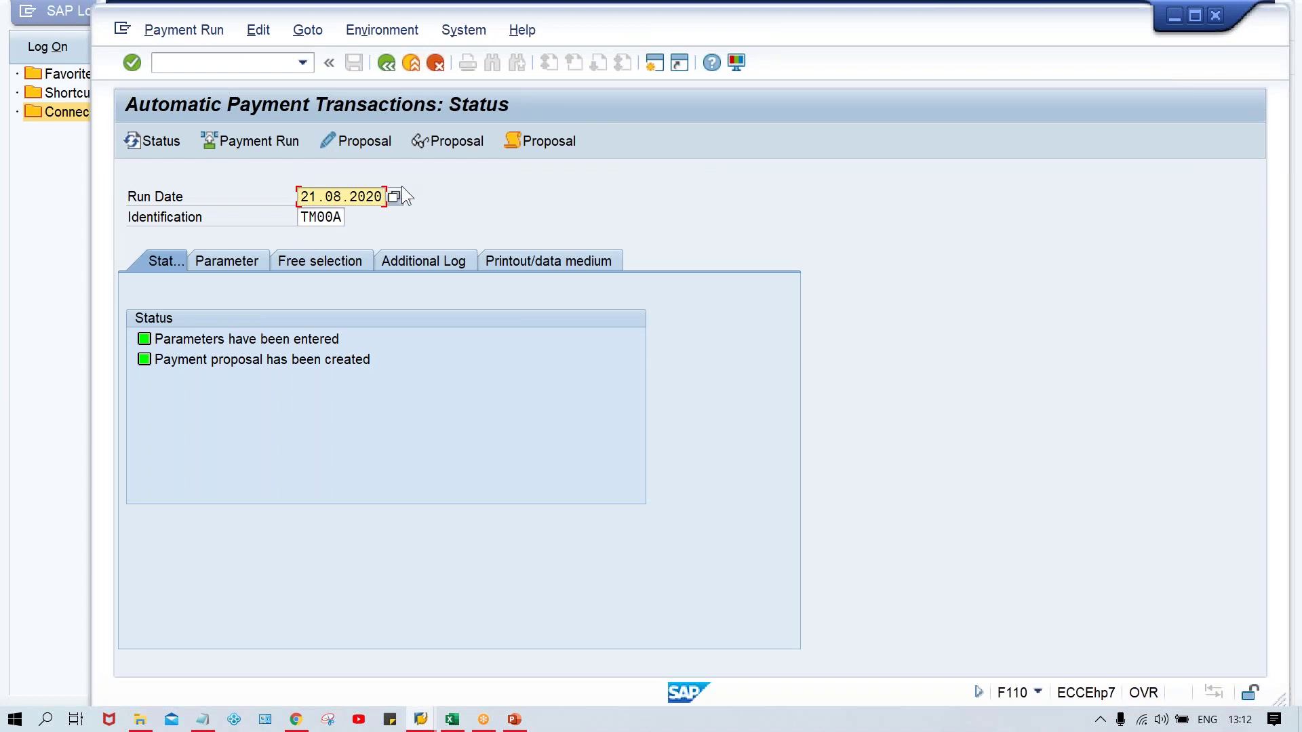
pyautogui.click(258, 30)
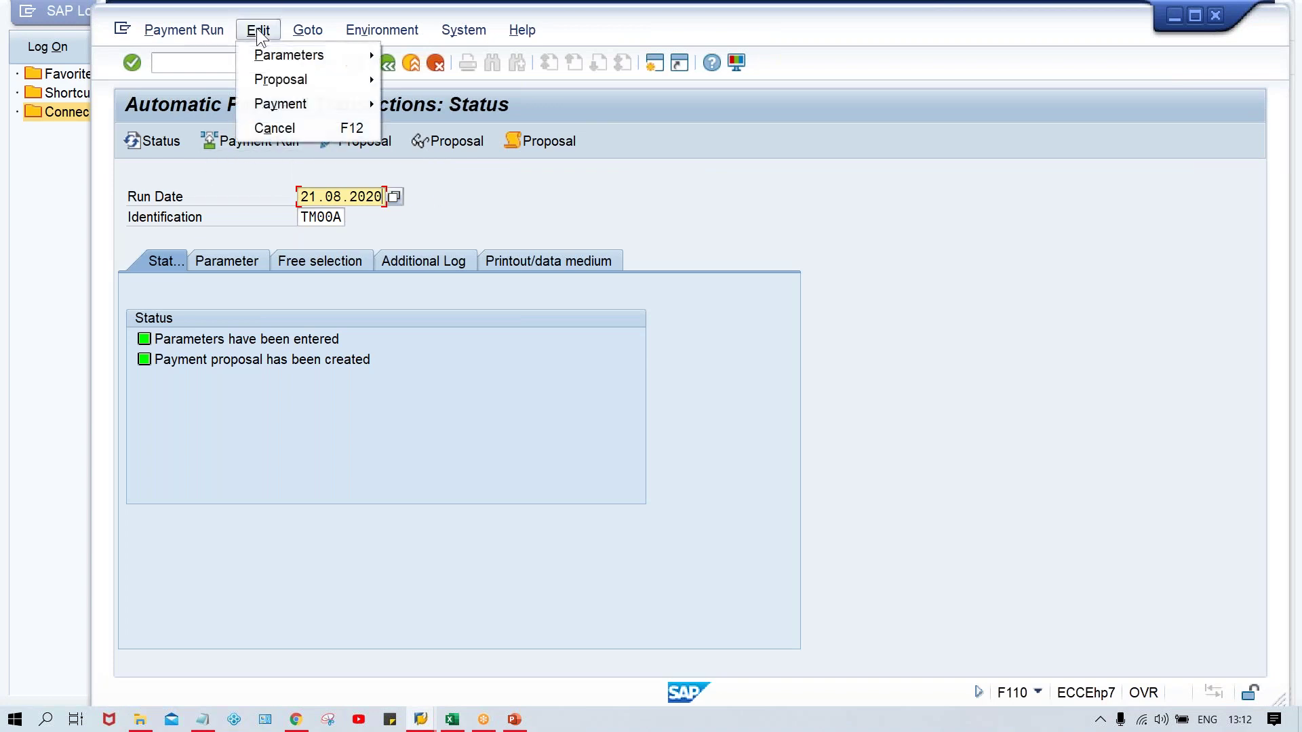
pyautogui.moveTo(272, 77)
pyautogui.click(430, 152)
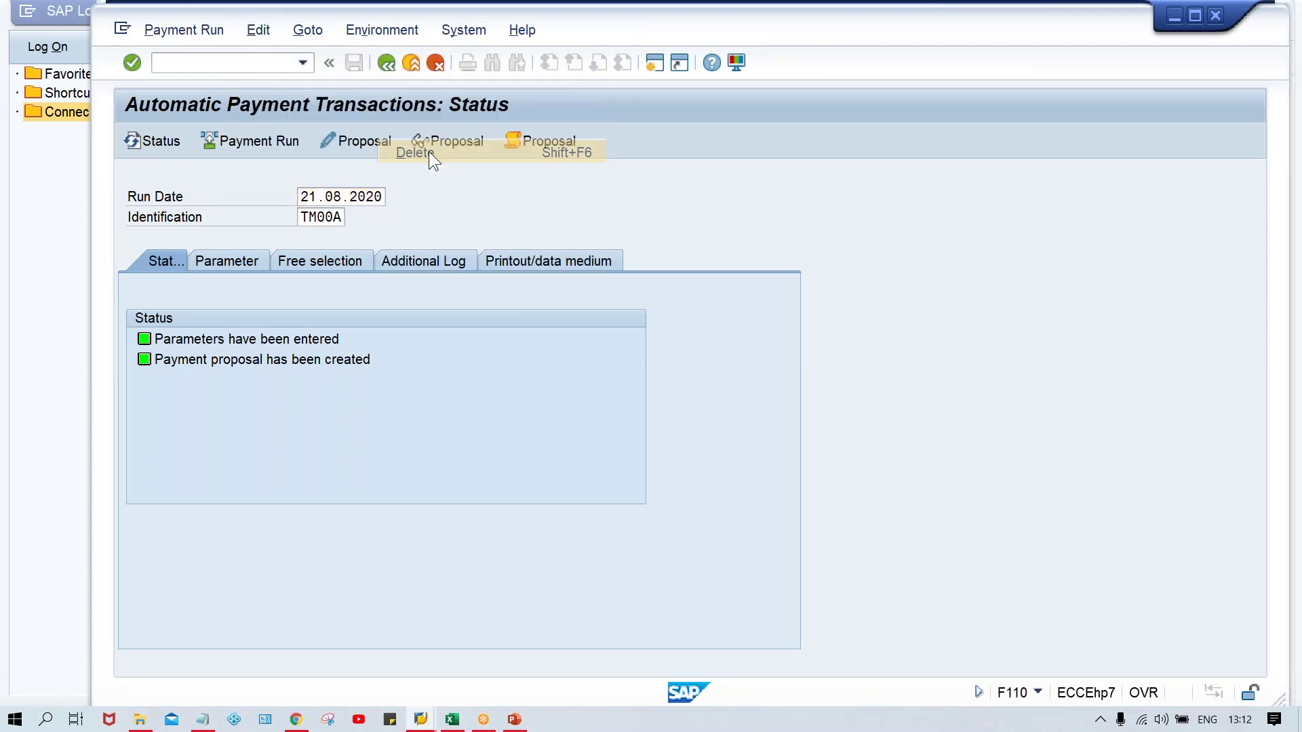
pyautogui.click(415, 373)
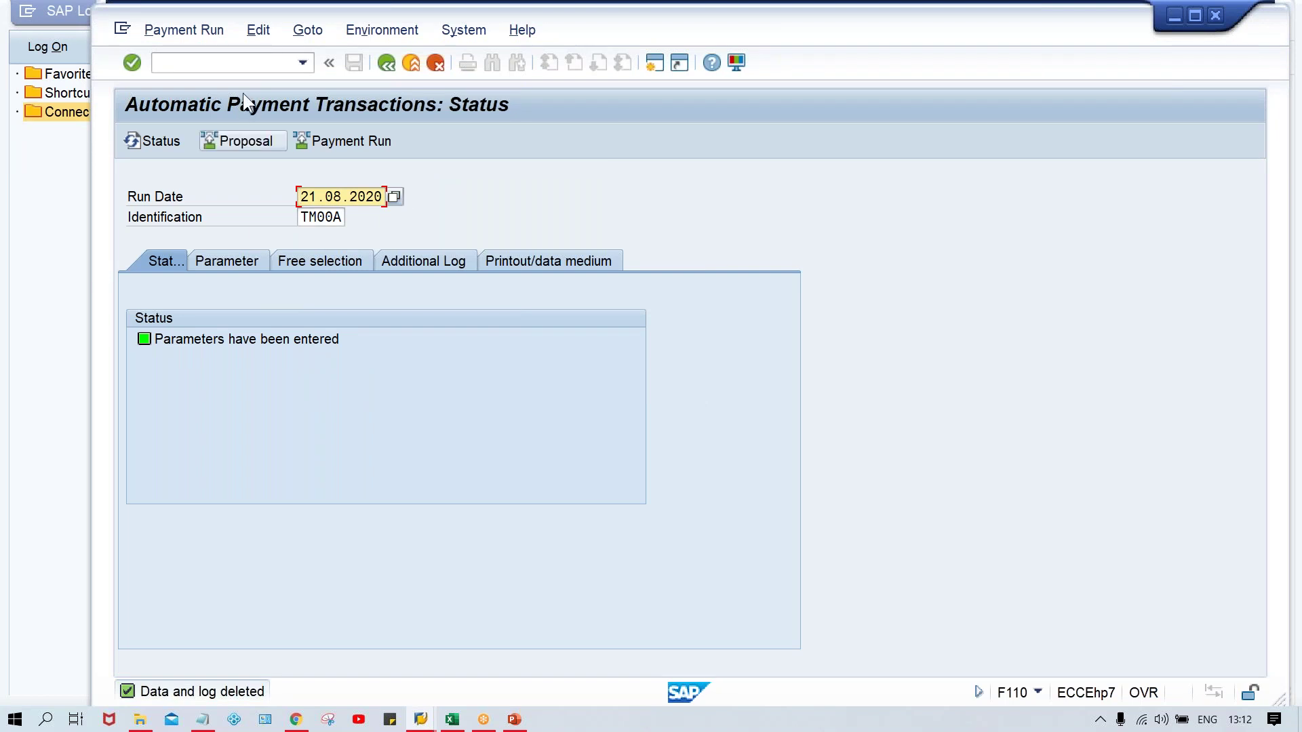
# Schedule a new payment proposal for run TM00A with an immediate start.
pyautogui.click(229, 140)
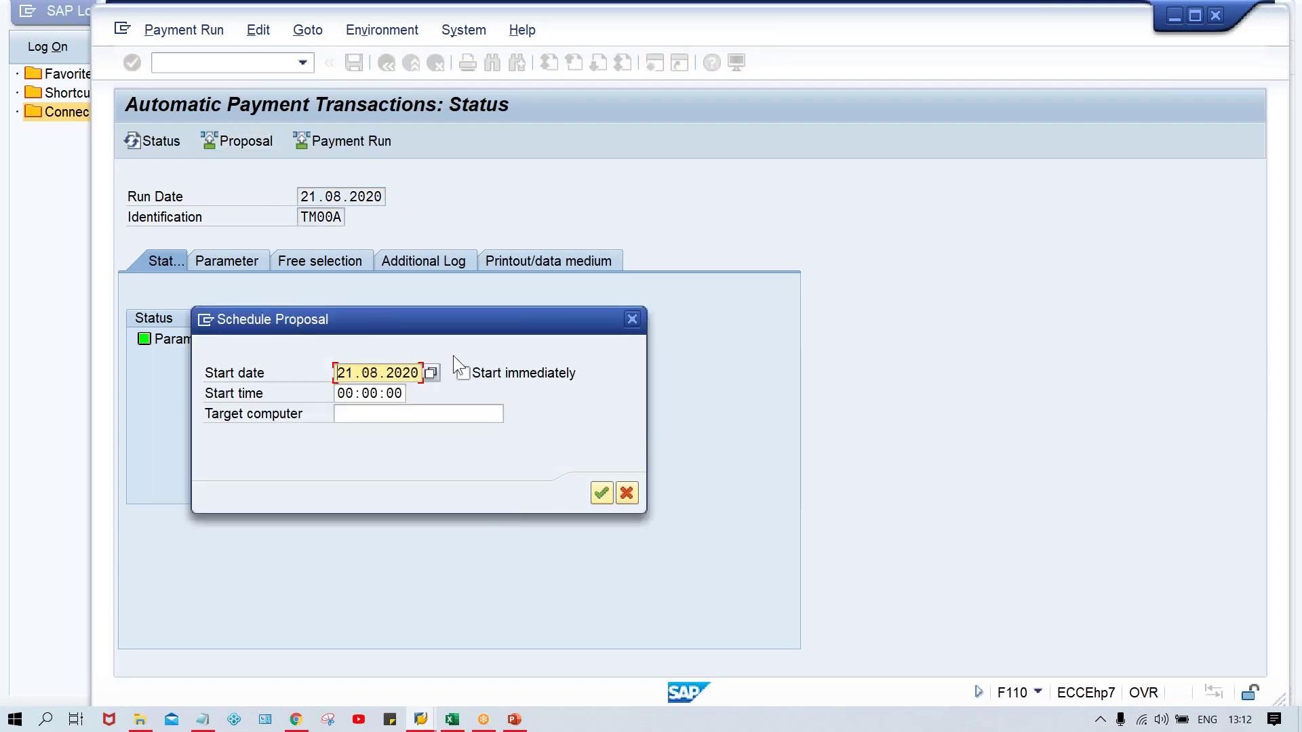
pyautogui.click(483, 370)
pyautogui.press('Return')
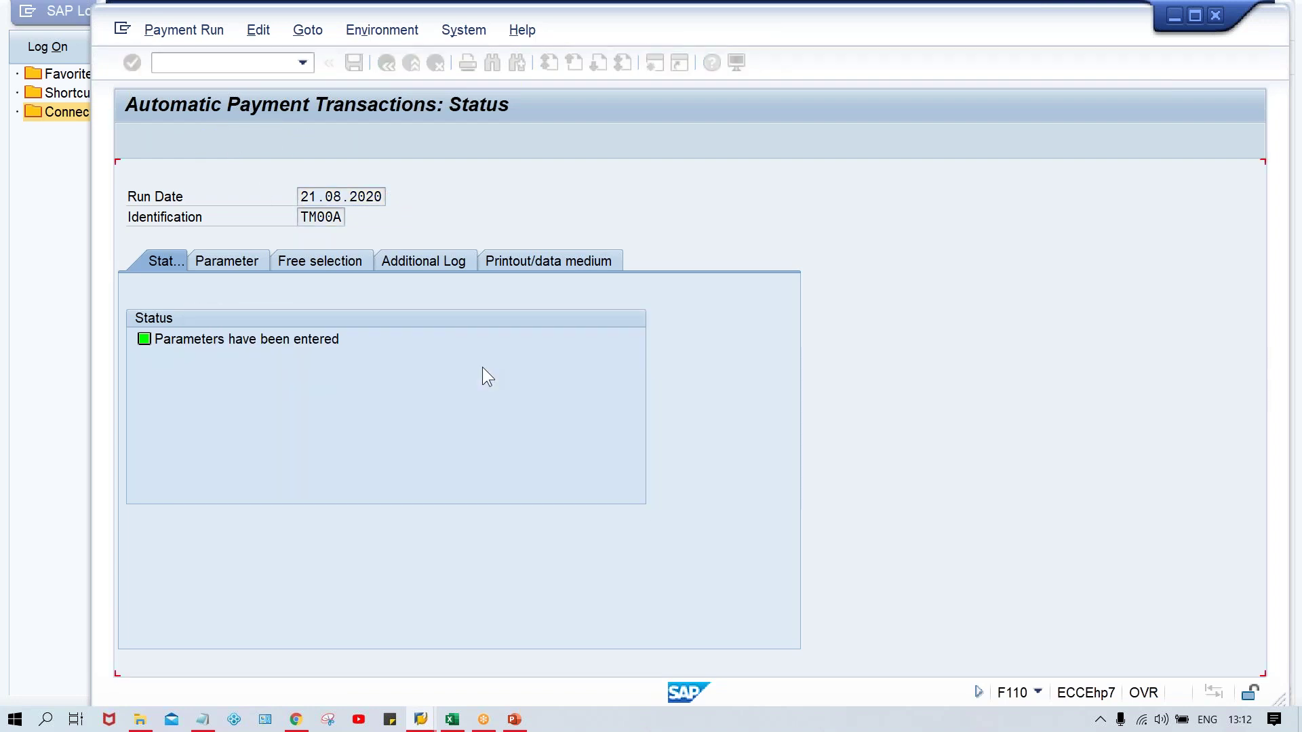
# Refresh the status of run TM00A, then review the proposal log through to the posting documents and return to the status screen.
pyautogui.press('Return')
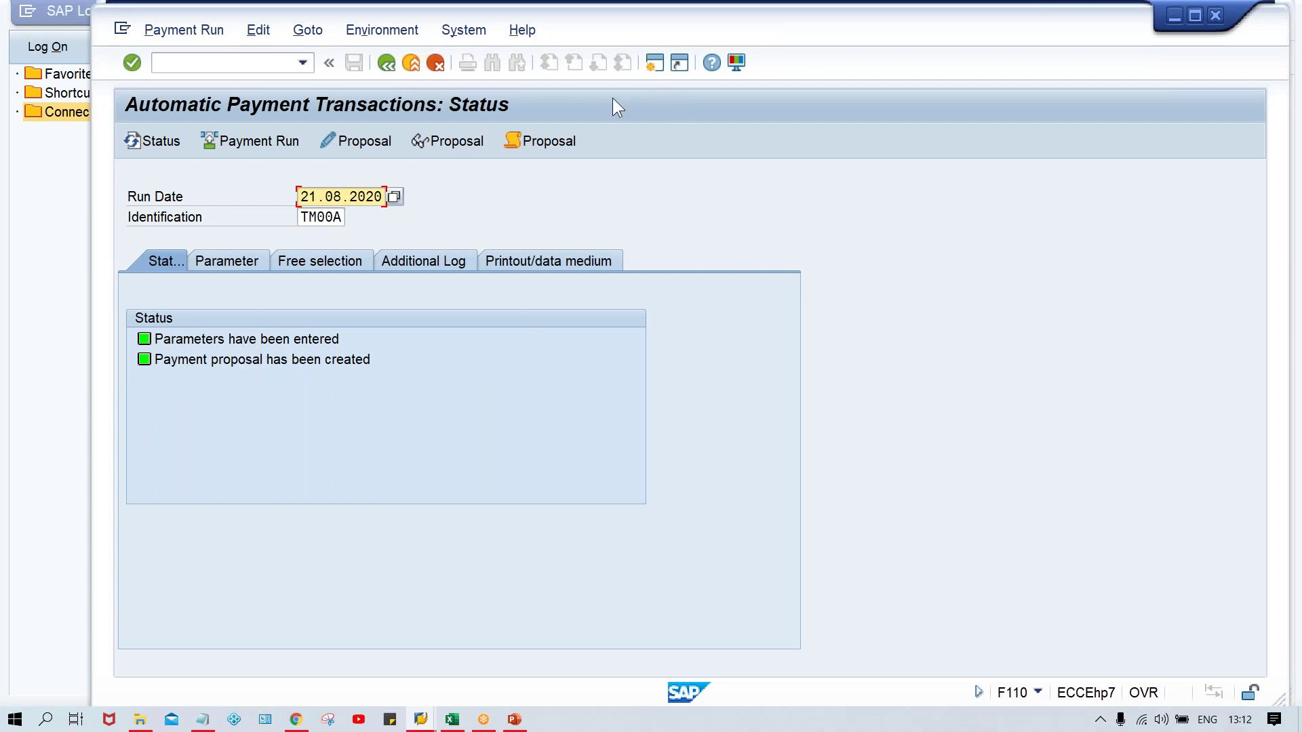
pyautogui.click(543, 147)
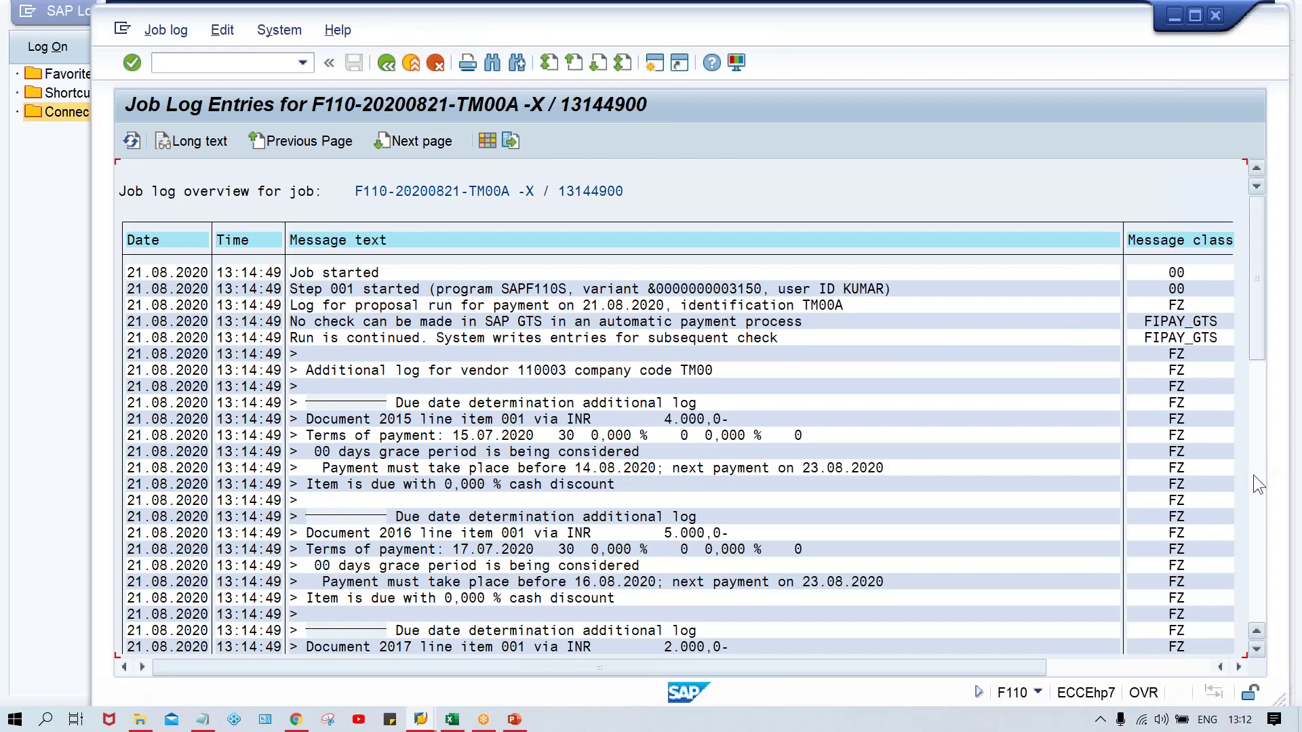
pyautogui.click(1253, 475)
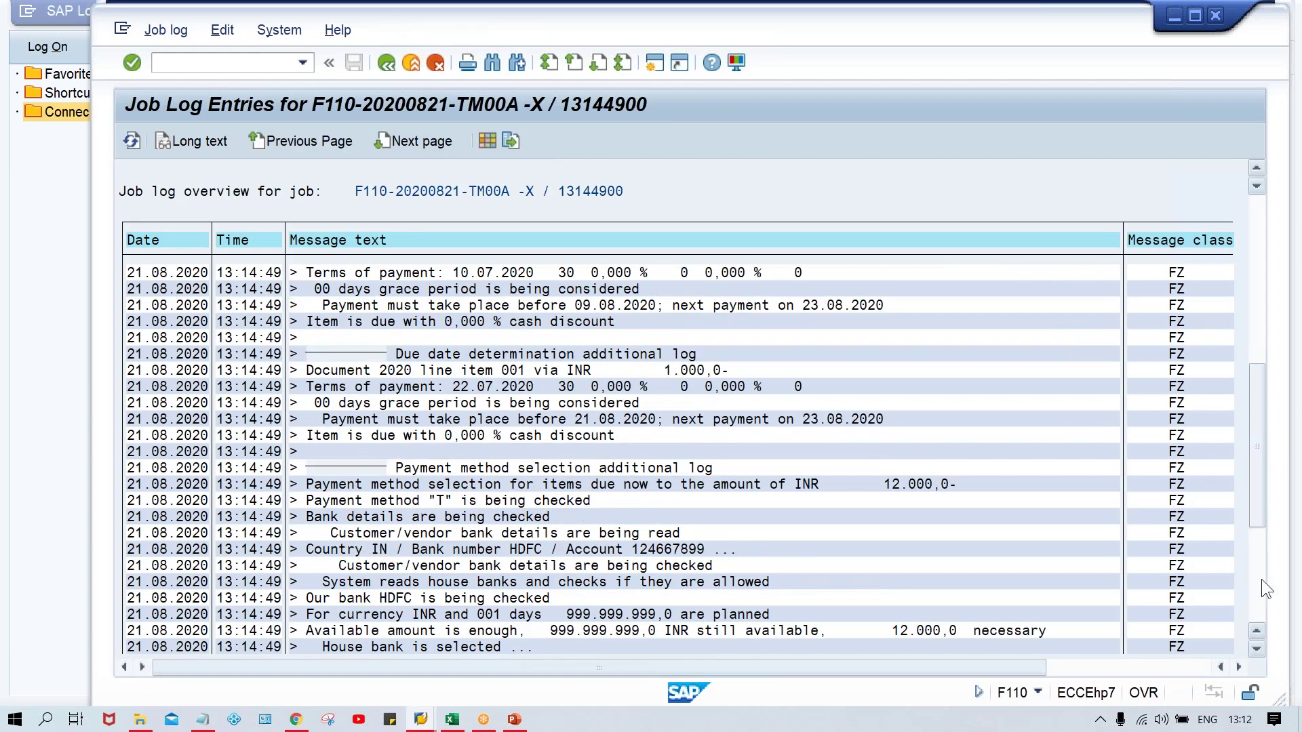
pyautogui.click(1261, 579)
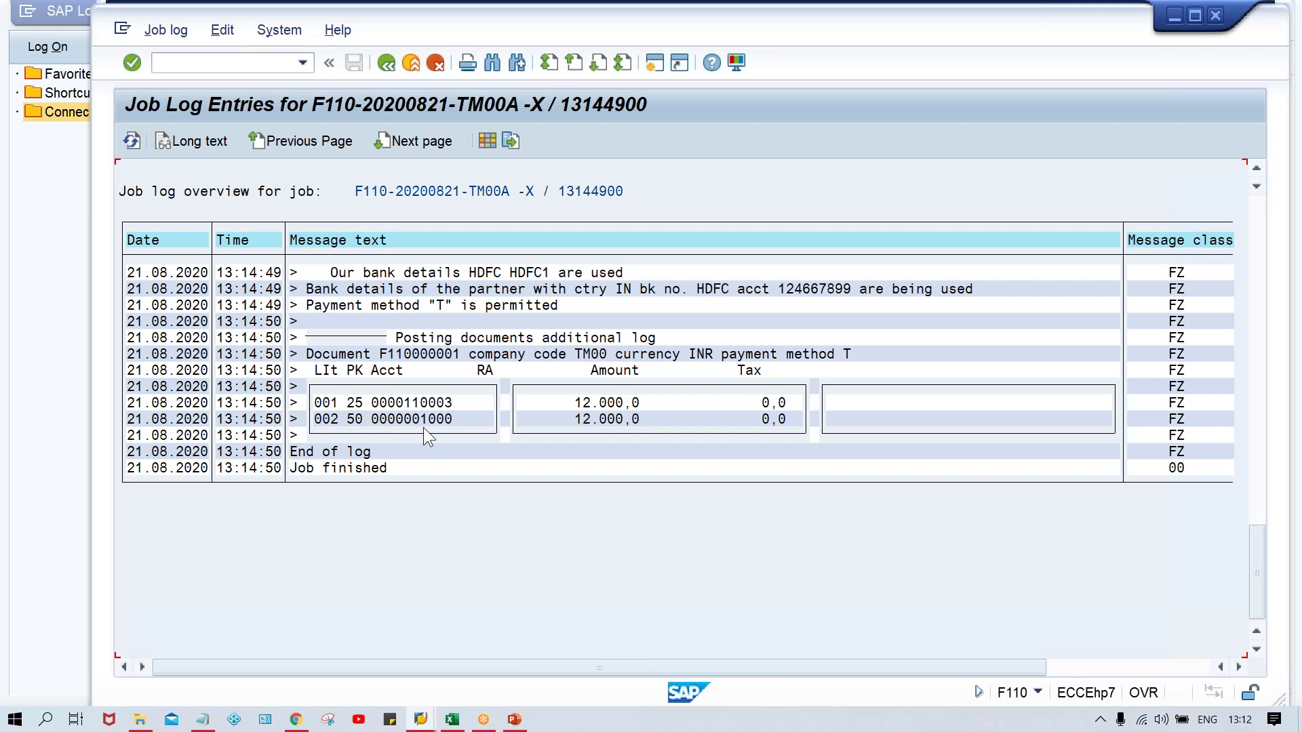
pyautogui.click(578, 403)
pyautogui.click(388, 69)
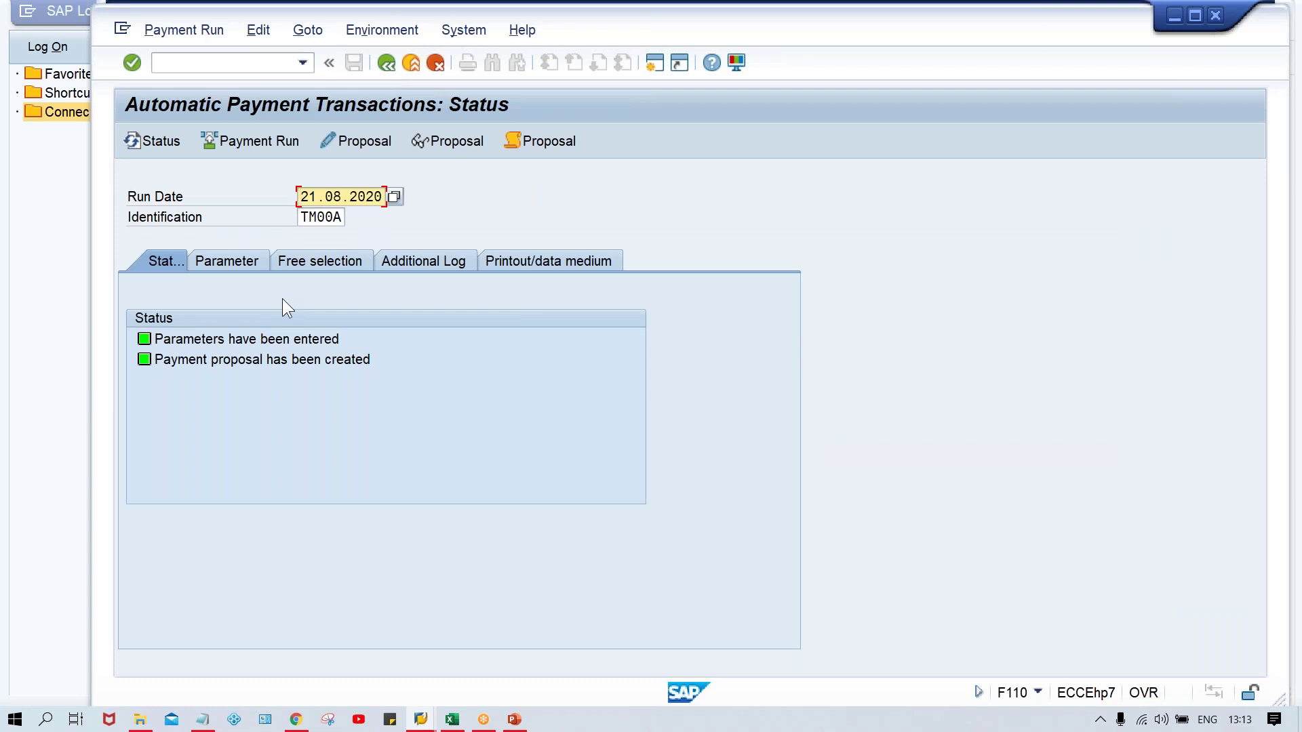
# Schedule the payment run for TM00A with an immediate start and refresh its status.
pyautogui.click(275, 141)
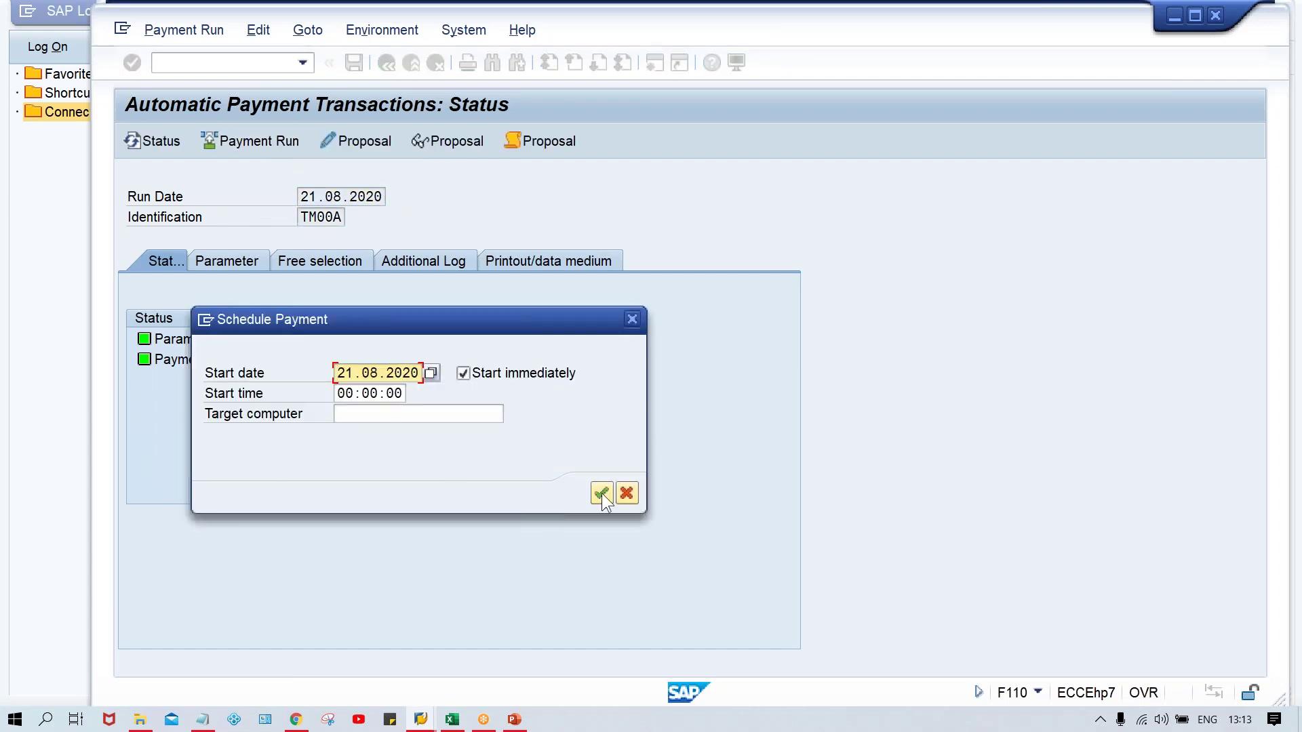
pyautogui.click(601, 492)
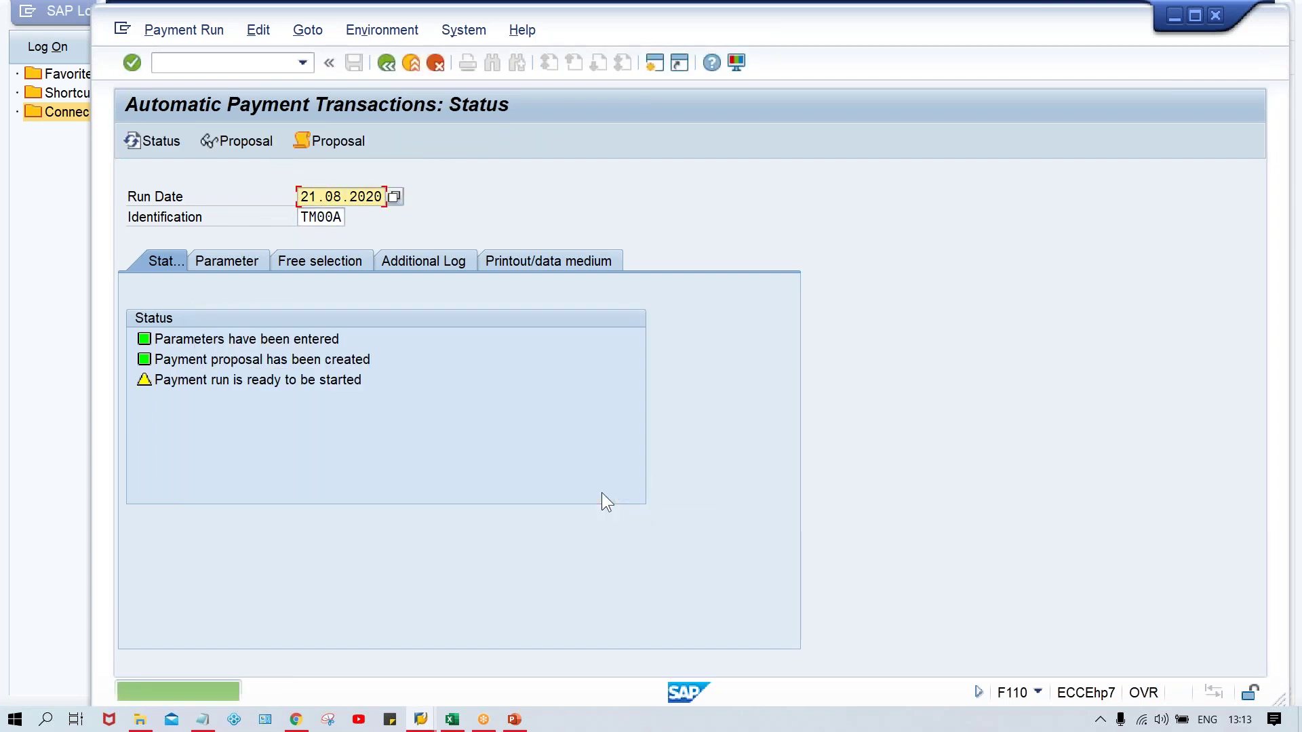
pyautogui.press('Return')
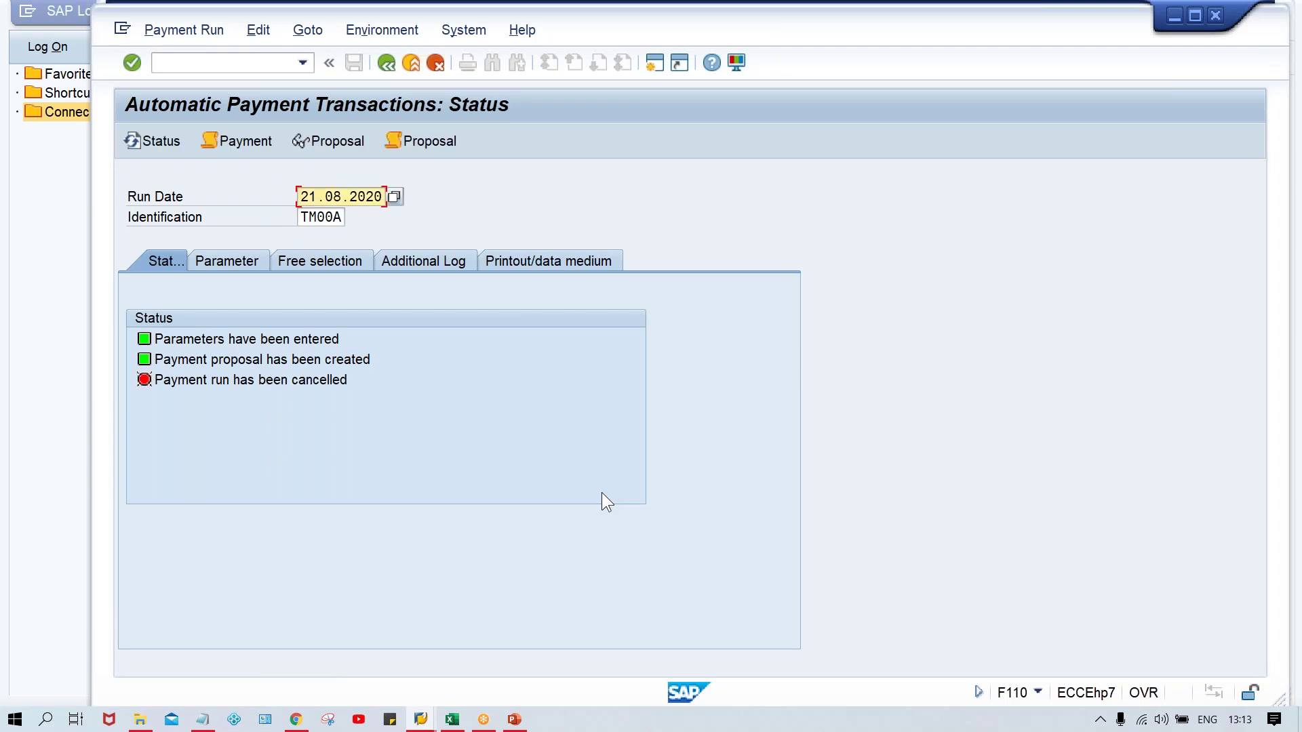
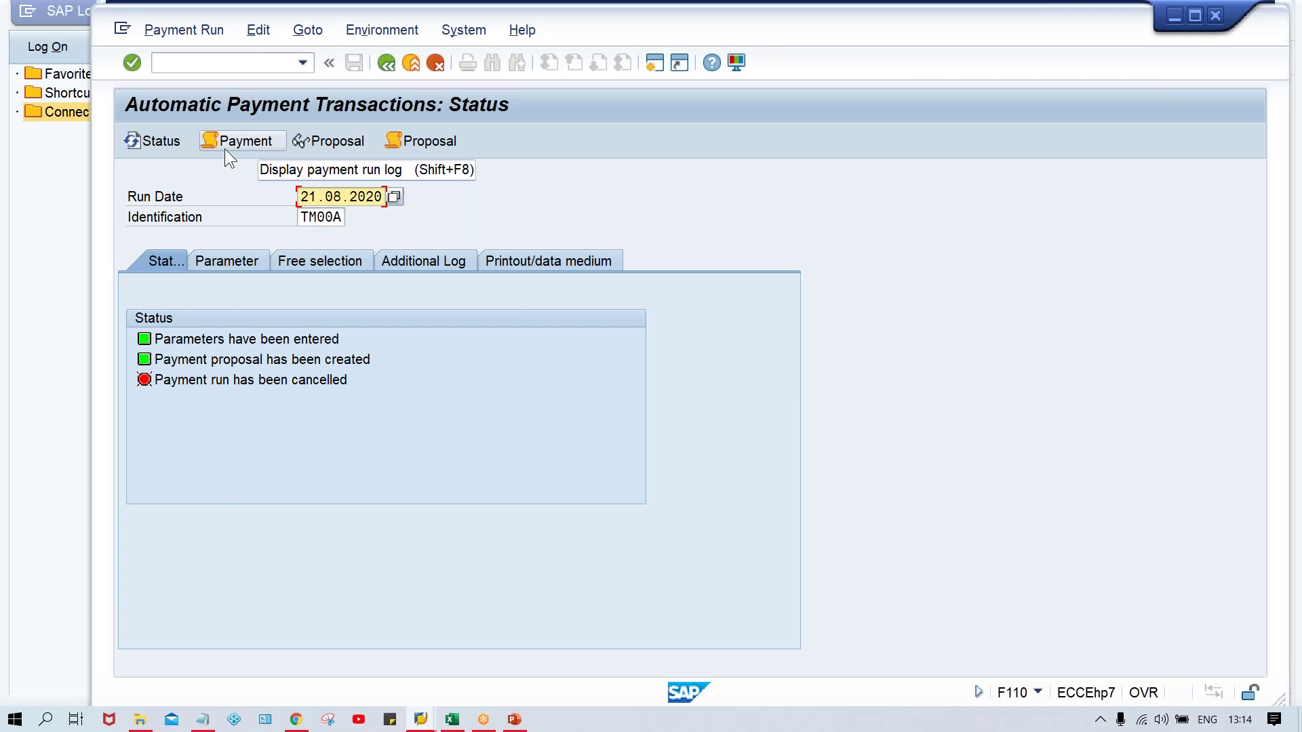
# Read the payment run's job log for run TM00A and return to the status screen.
pyautogui.click(223, 140)
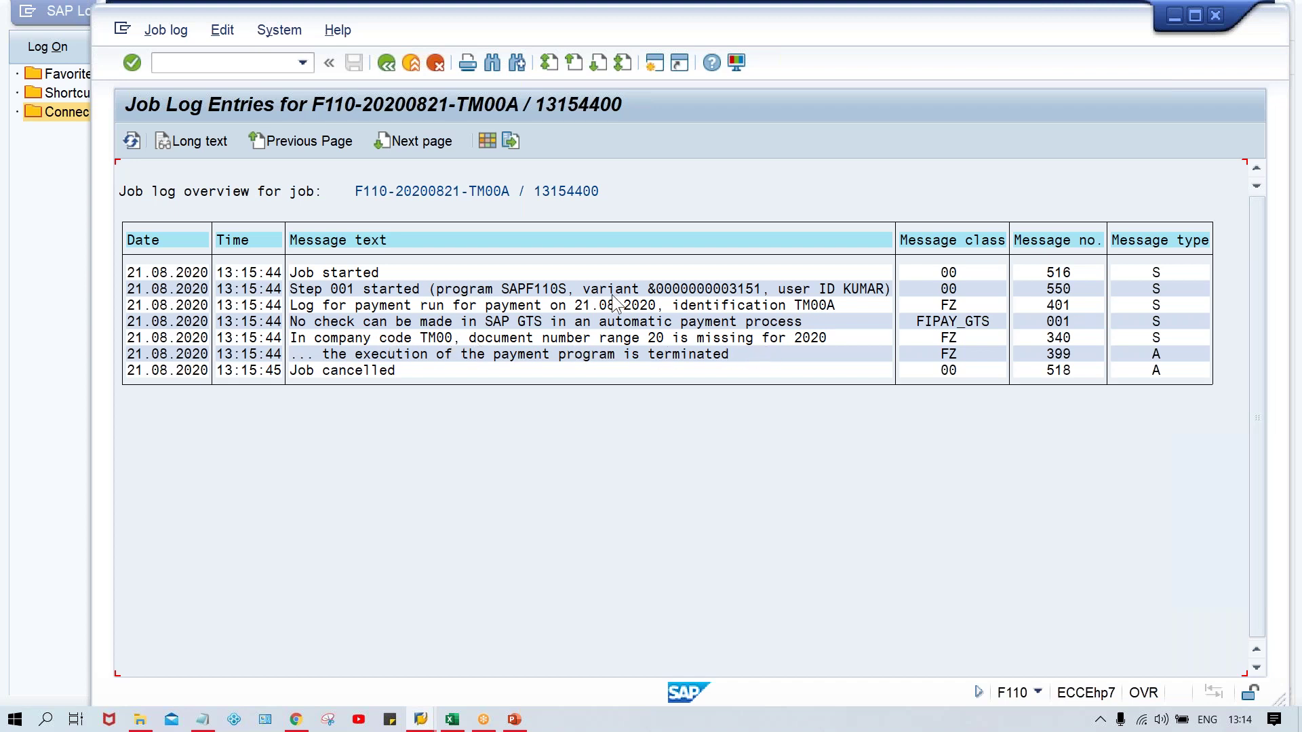
pyautogui.click(386, 63)
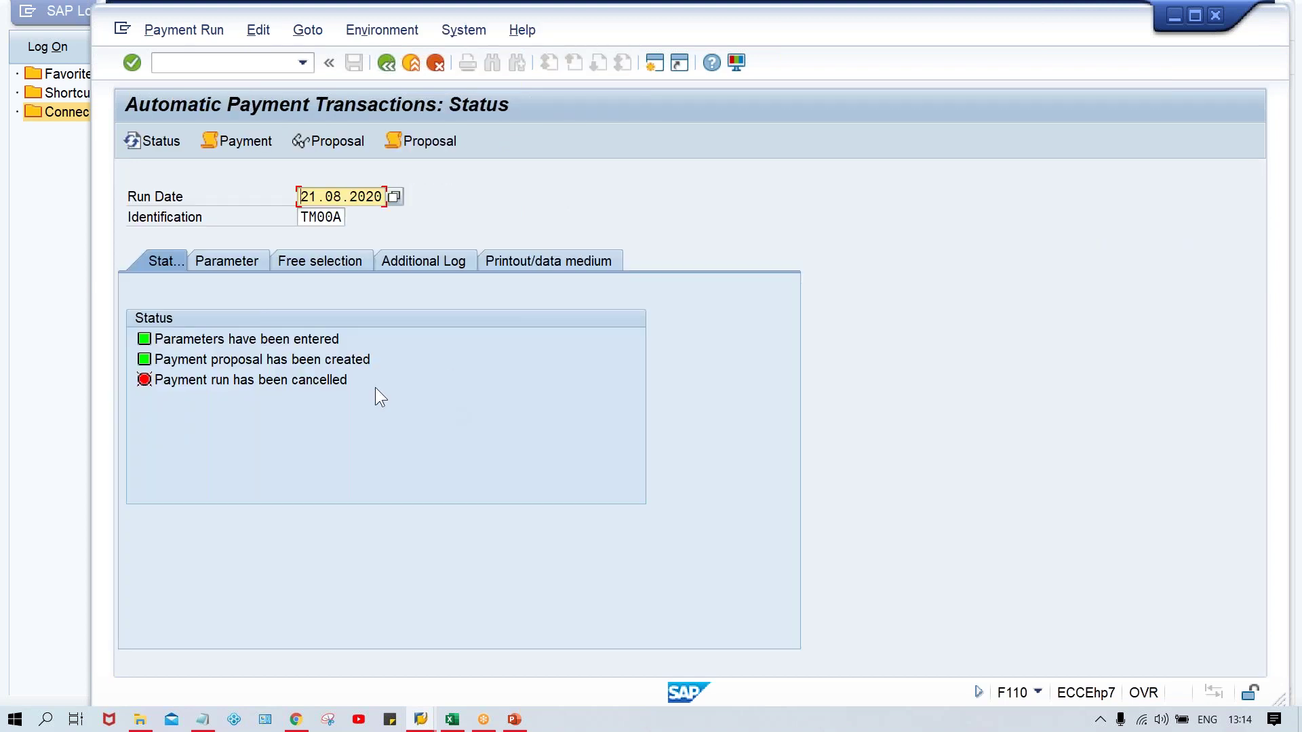
pyautogui.click(317, 384)
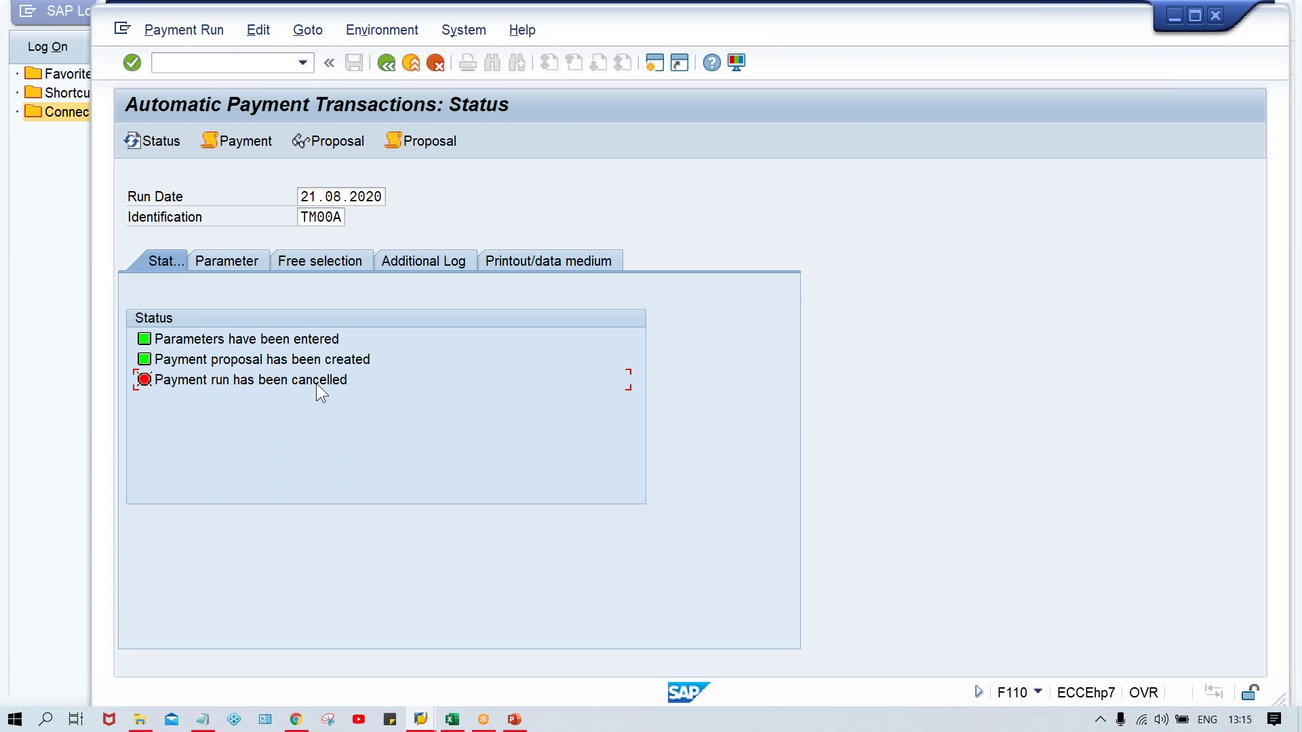
# Open a new SAP session and start transaction FBN1 for accounting document number ranges.
pyautogui.click(652, 67)
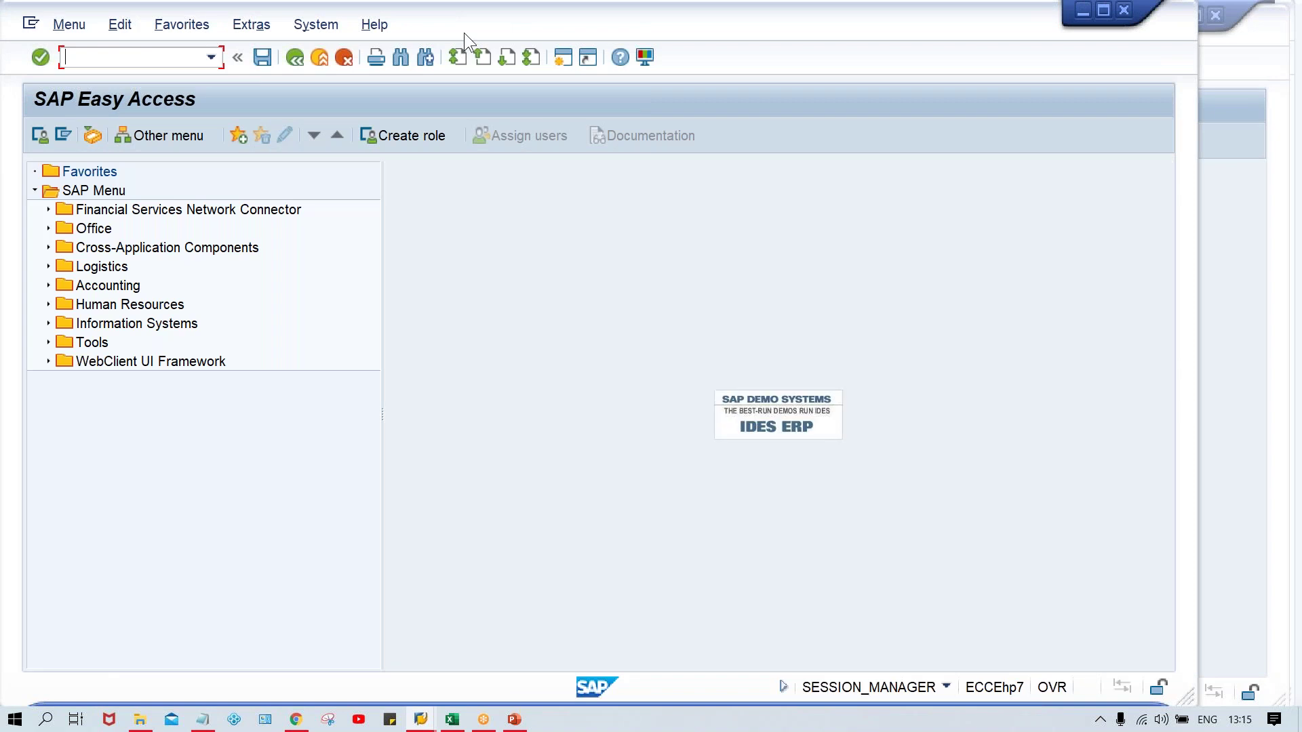
pyautogui.moveTo(463, 32); pyautogui.dragTo(567, 30)
pyautogui.write('FBN1')
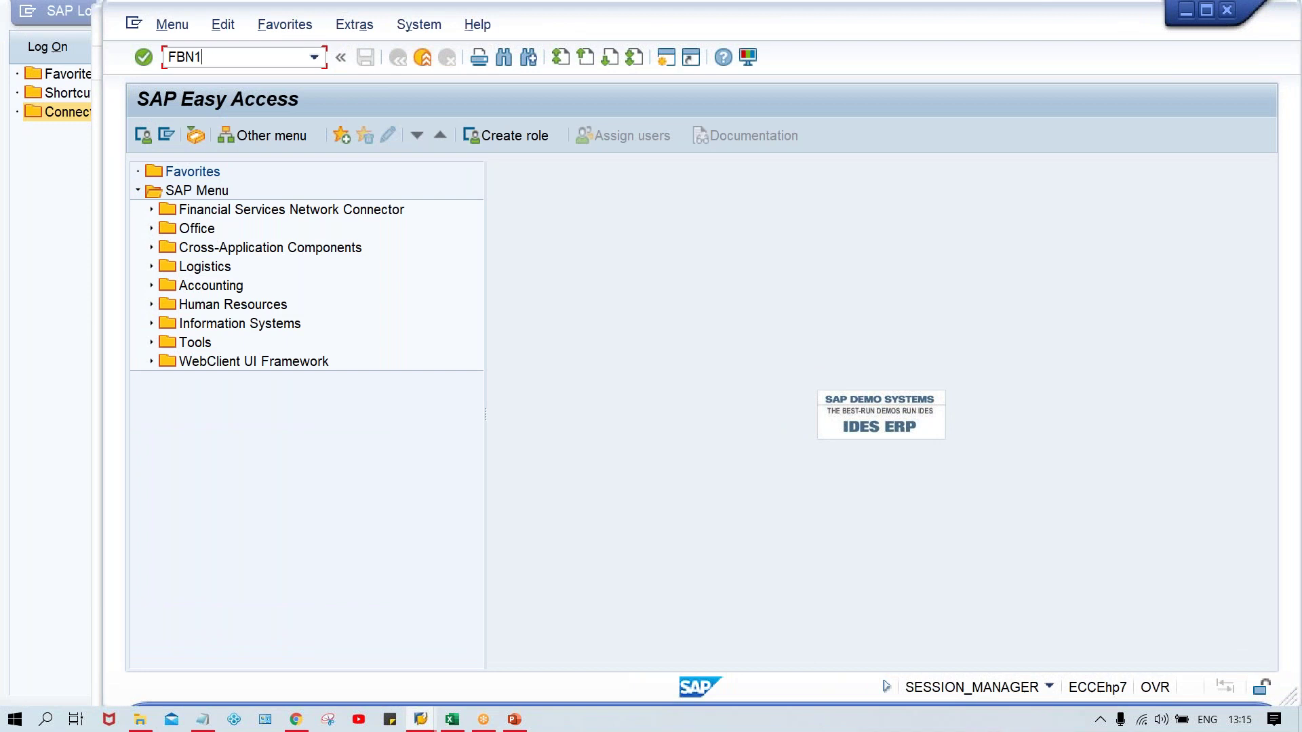
pyautogui.press('Return')
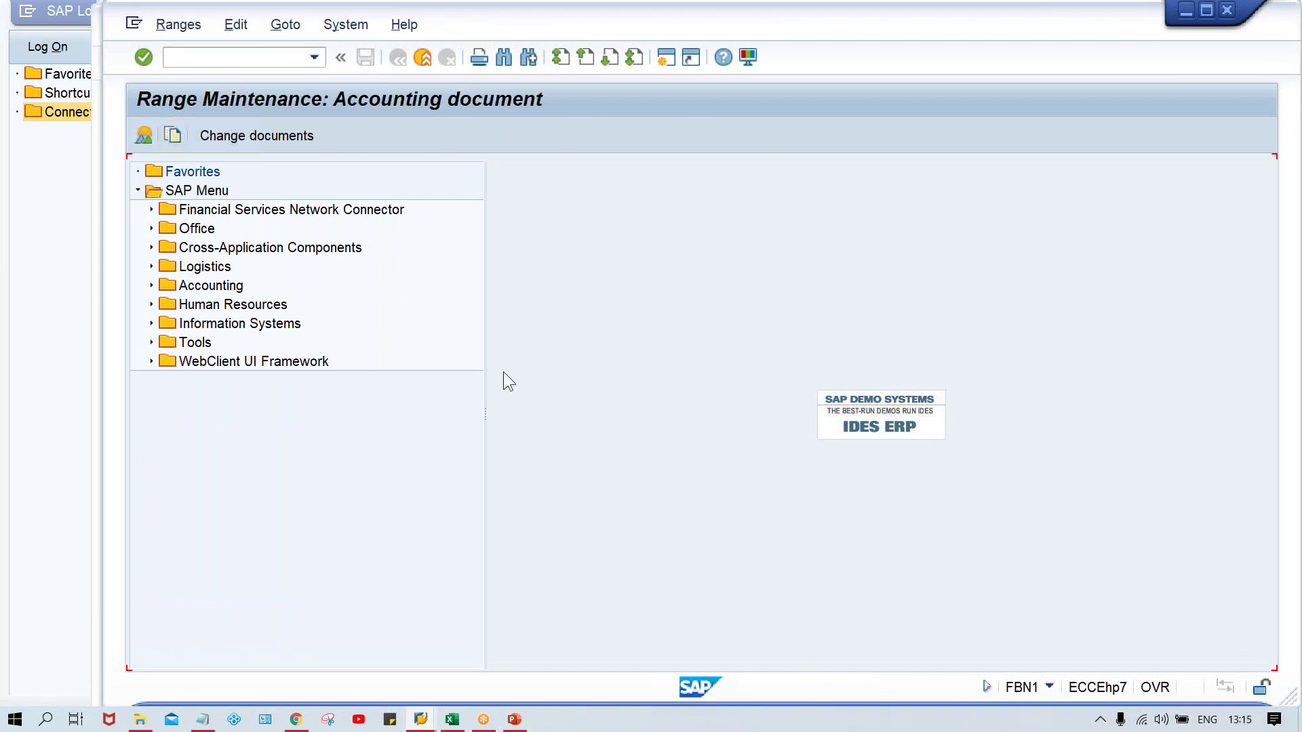
# Open the number range intervals of company code TM00 for editing and select interval 01.
pyautogui.write('TM')
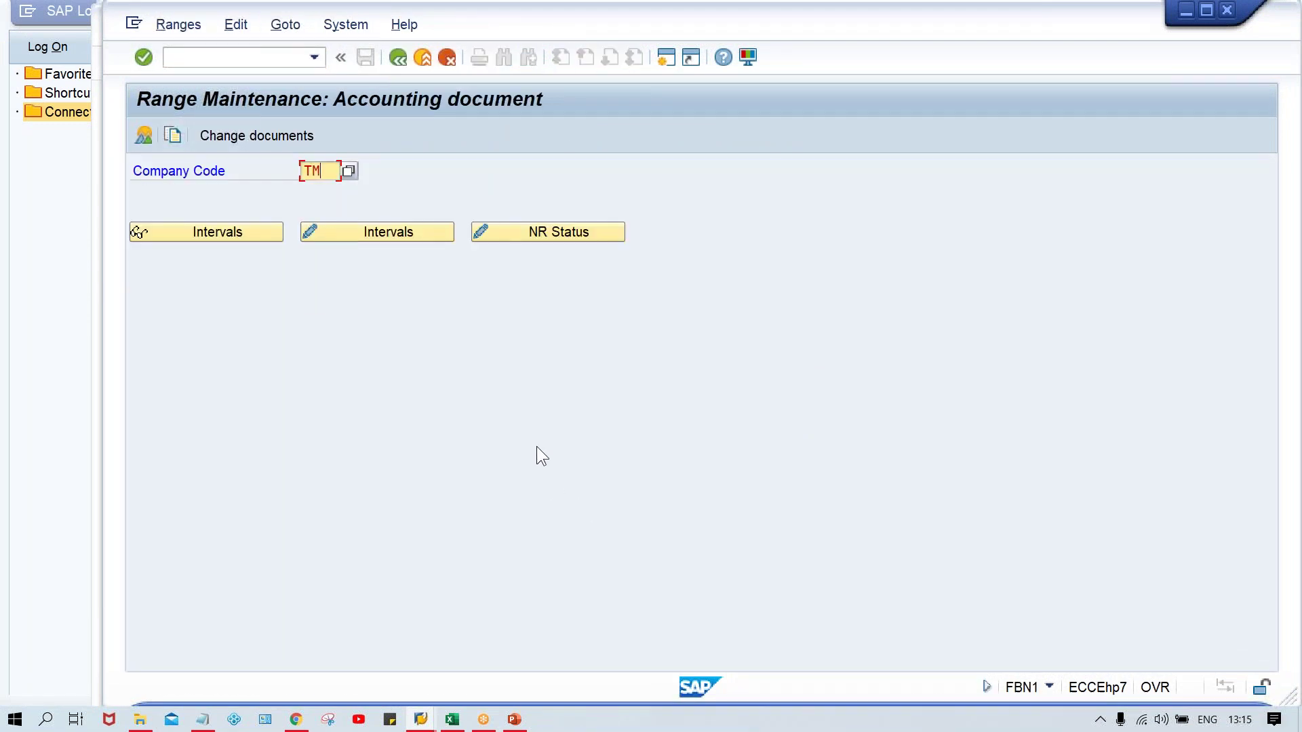
pyautogui.write('00')
pyautogui.click(369, 232)
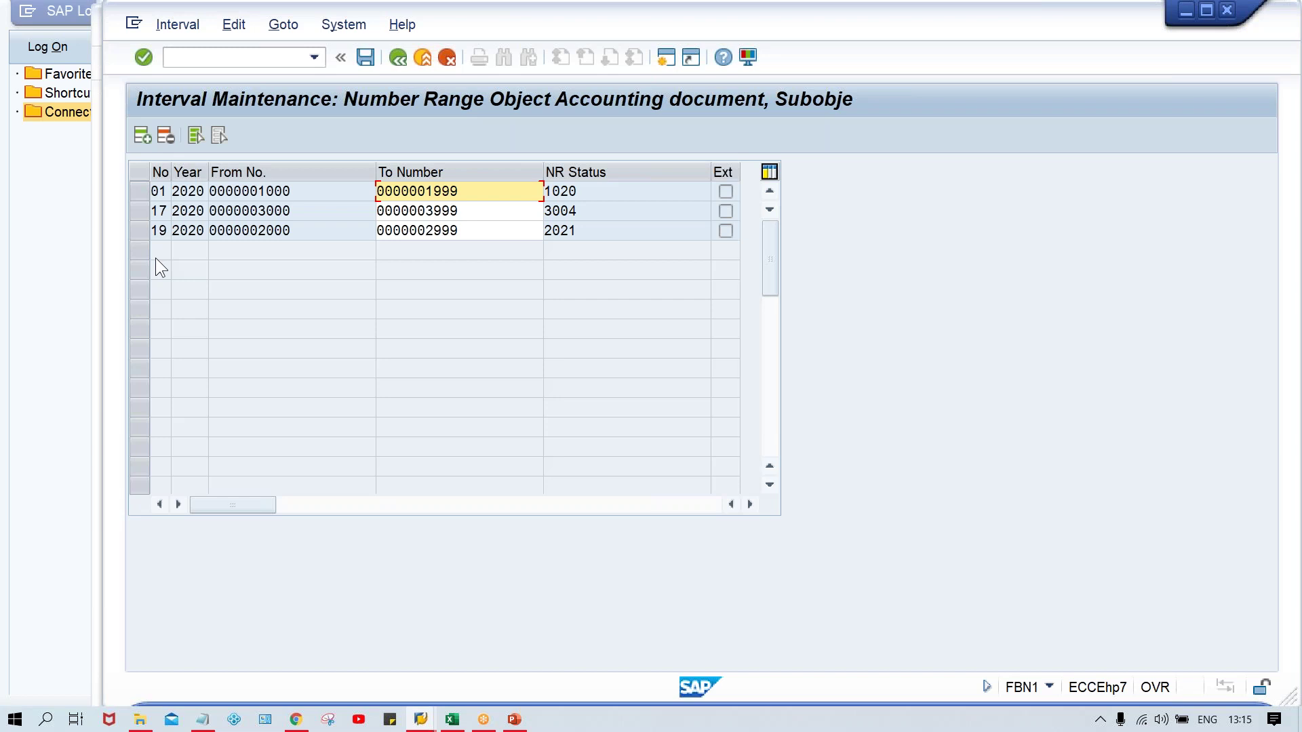
pyautogui.click(137, 192)
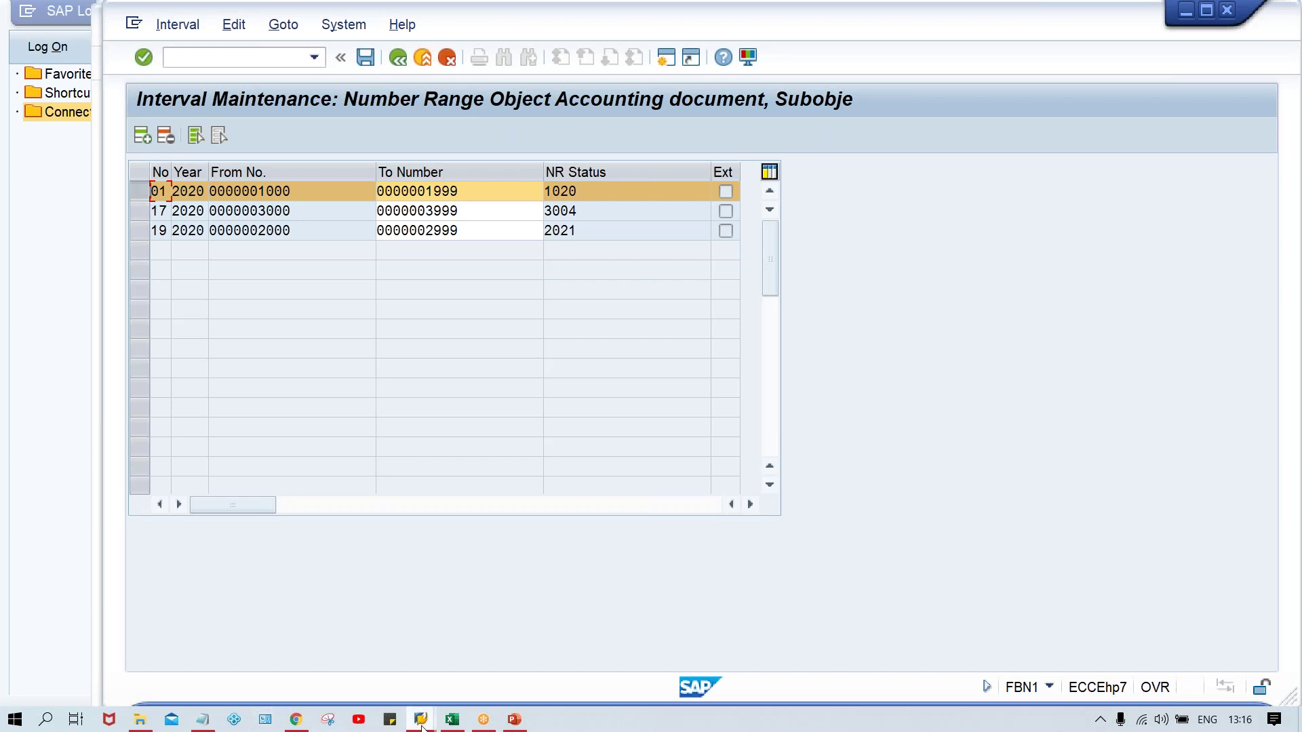
# Check the payment run status in the F110 session, then return to the number range intervals session.
pyautogui.moveTo(420, 724)
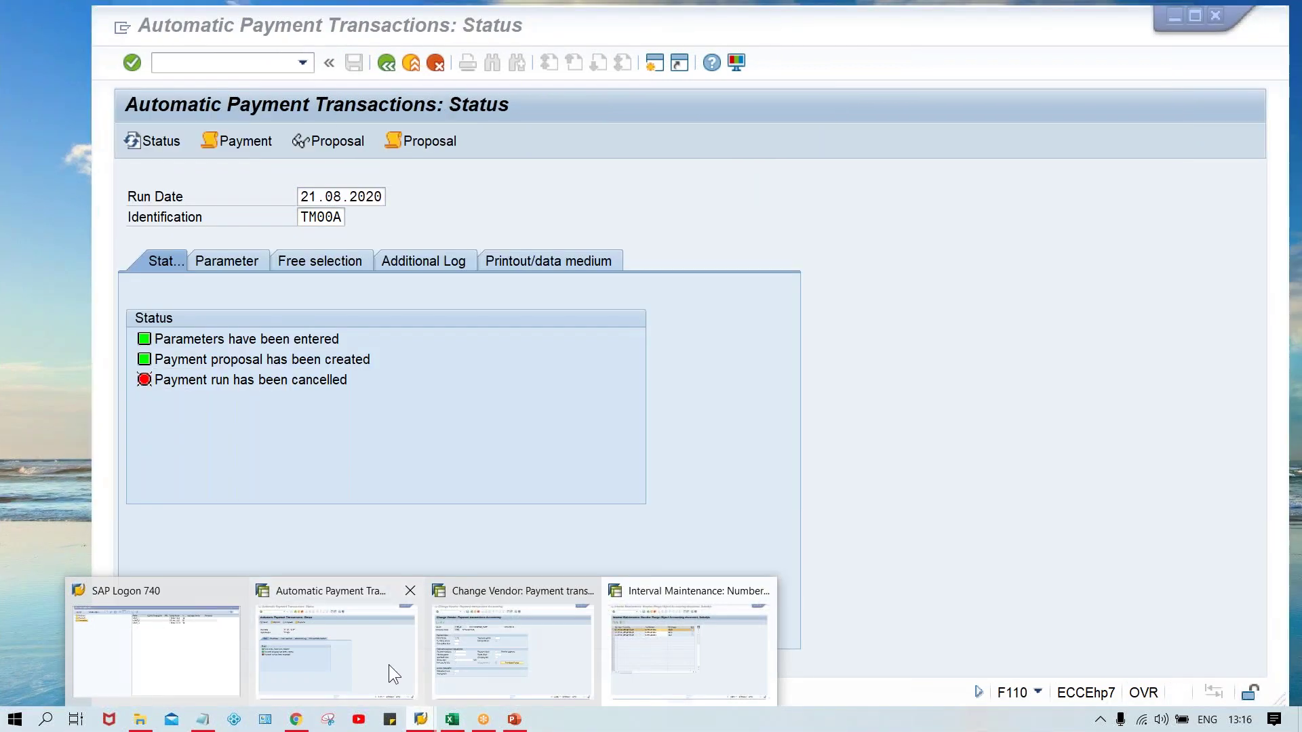
pyautogui.click(388, 665)
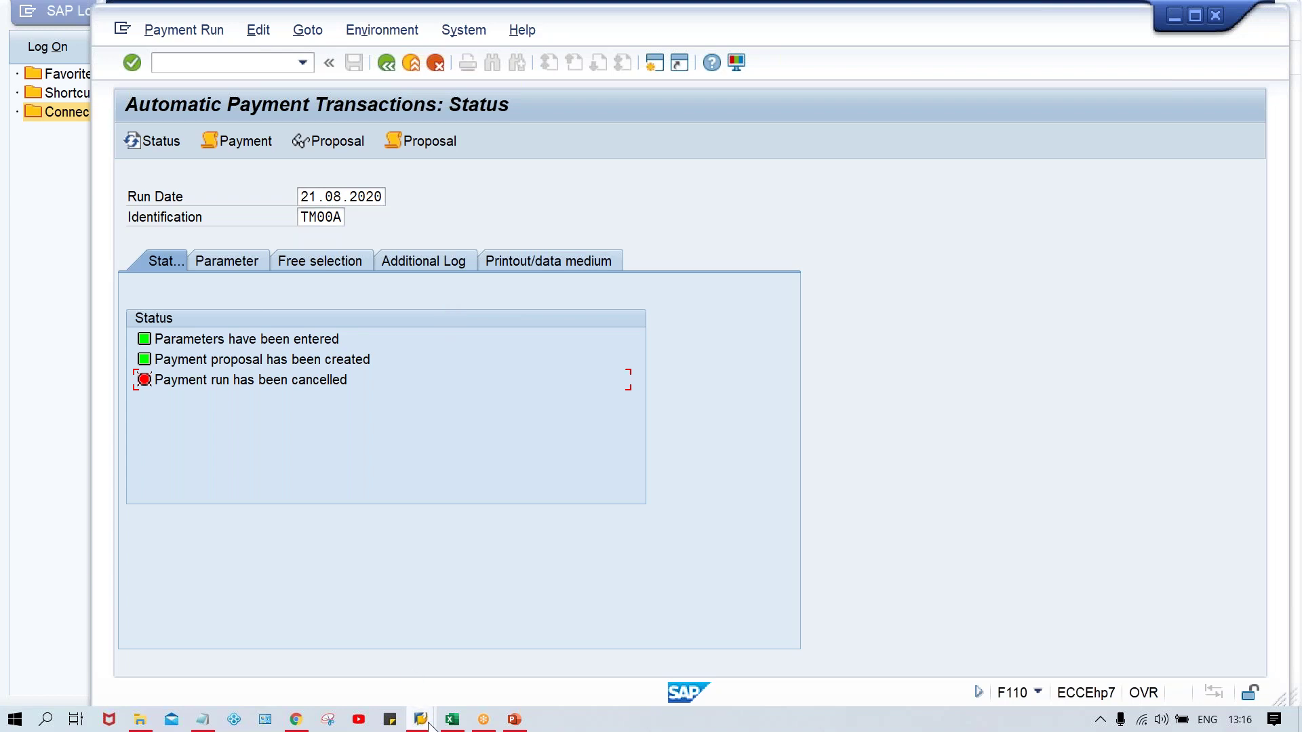
pyautogui.moveTo(430, 724)
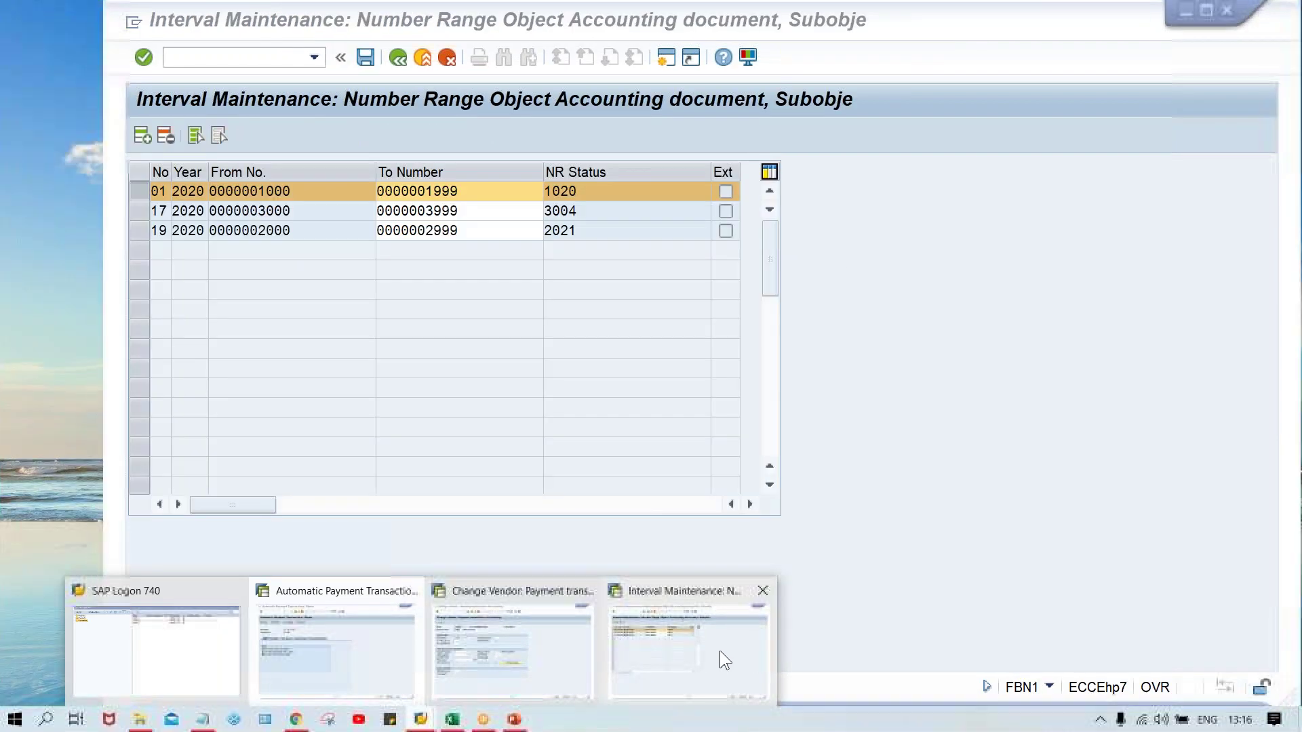
pyautogui.click(721, 653)
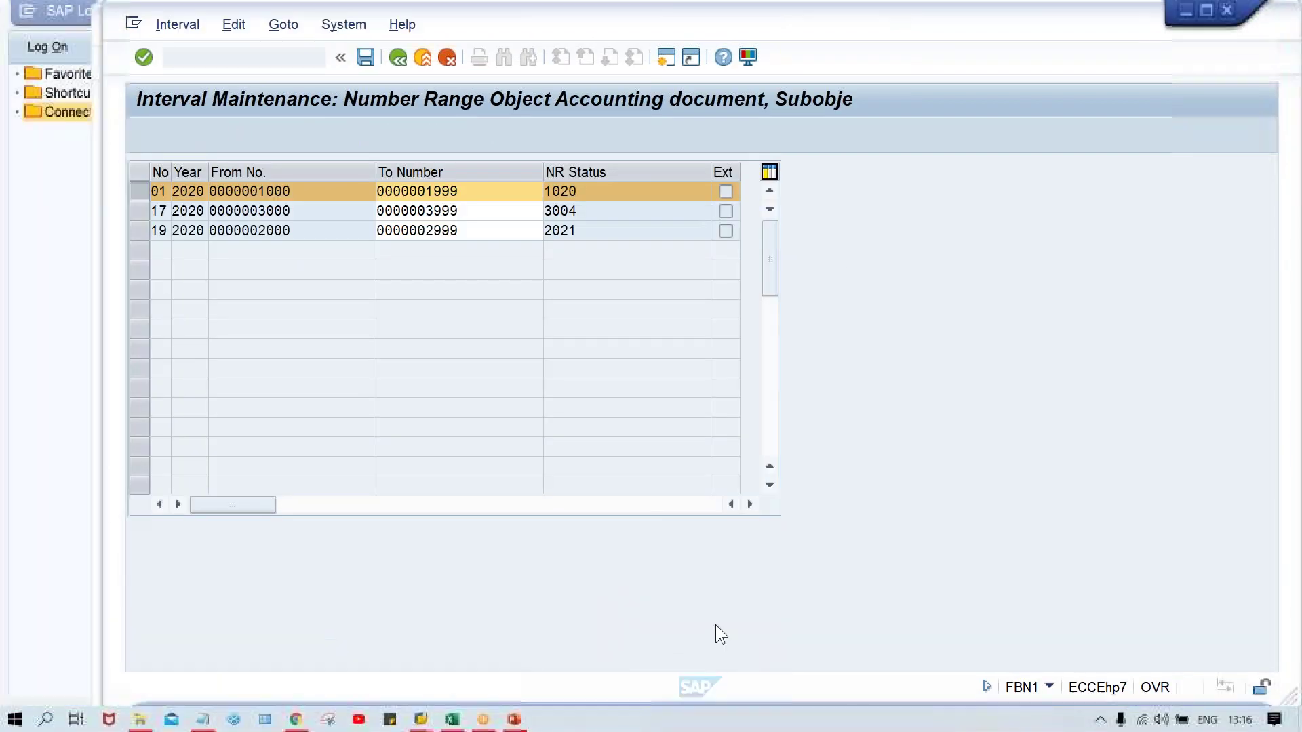
# Open another SAP session and start transaction FBZP to maintain the payment program.
pyautogui.click(667, 59)
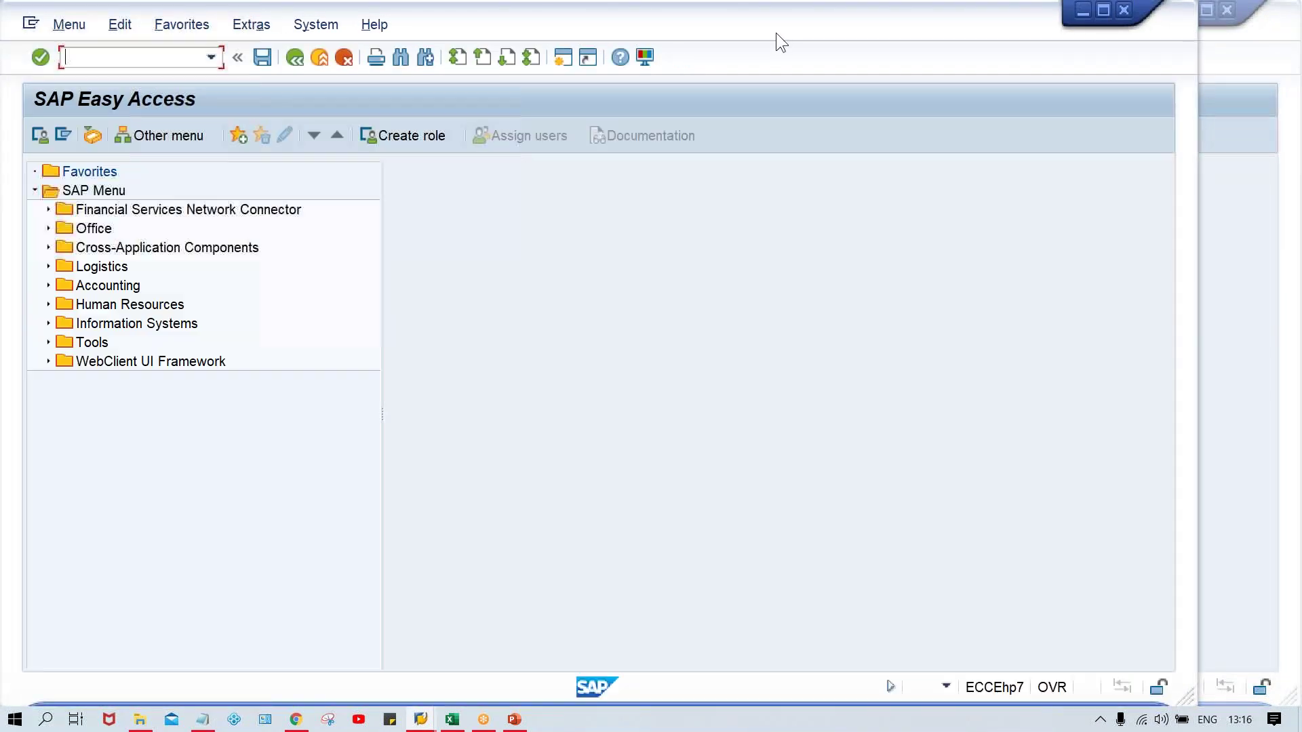
pyautogui.moveTo(783, 34); pyautogui.dragTo(881, 34)
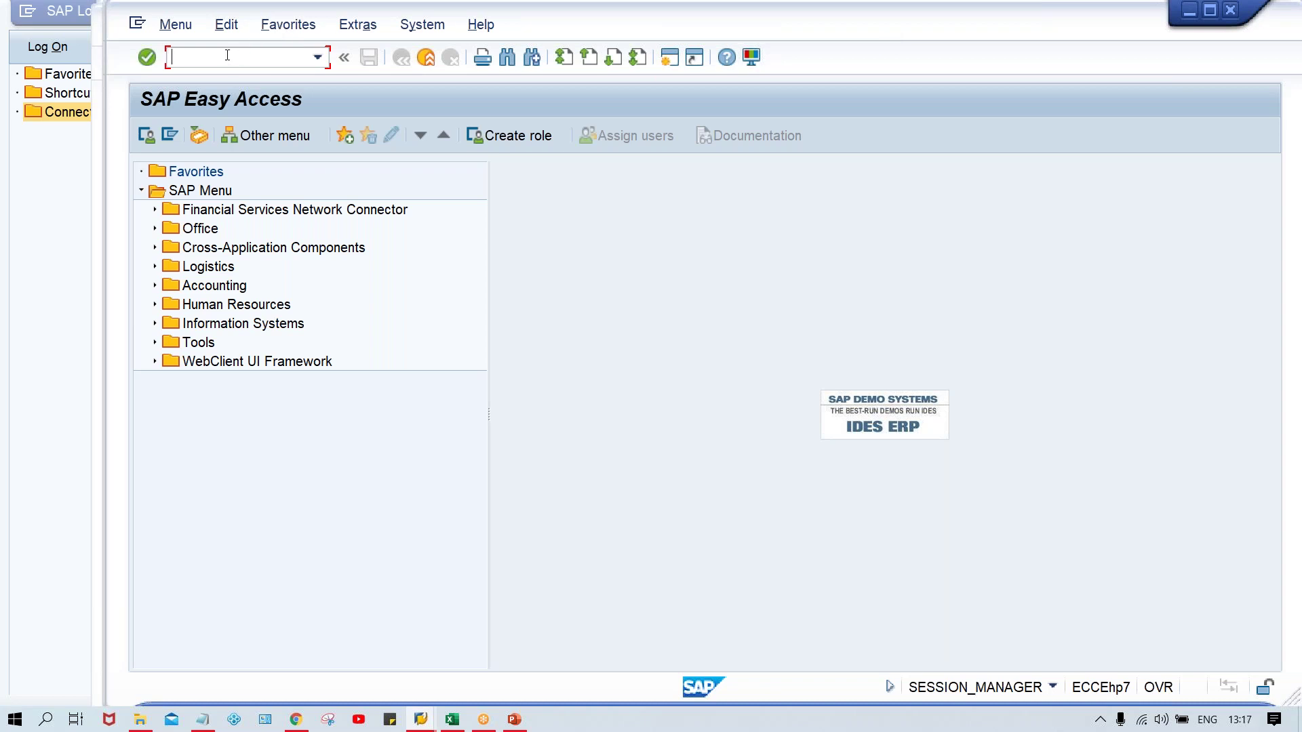
pyautogui.write('FBZP')
pyautogui.press('Return')
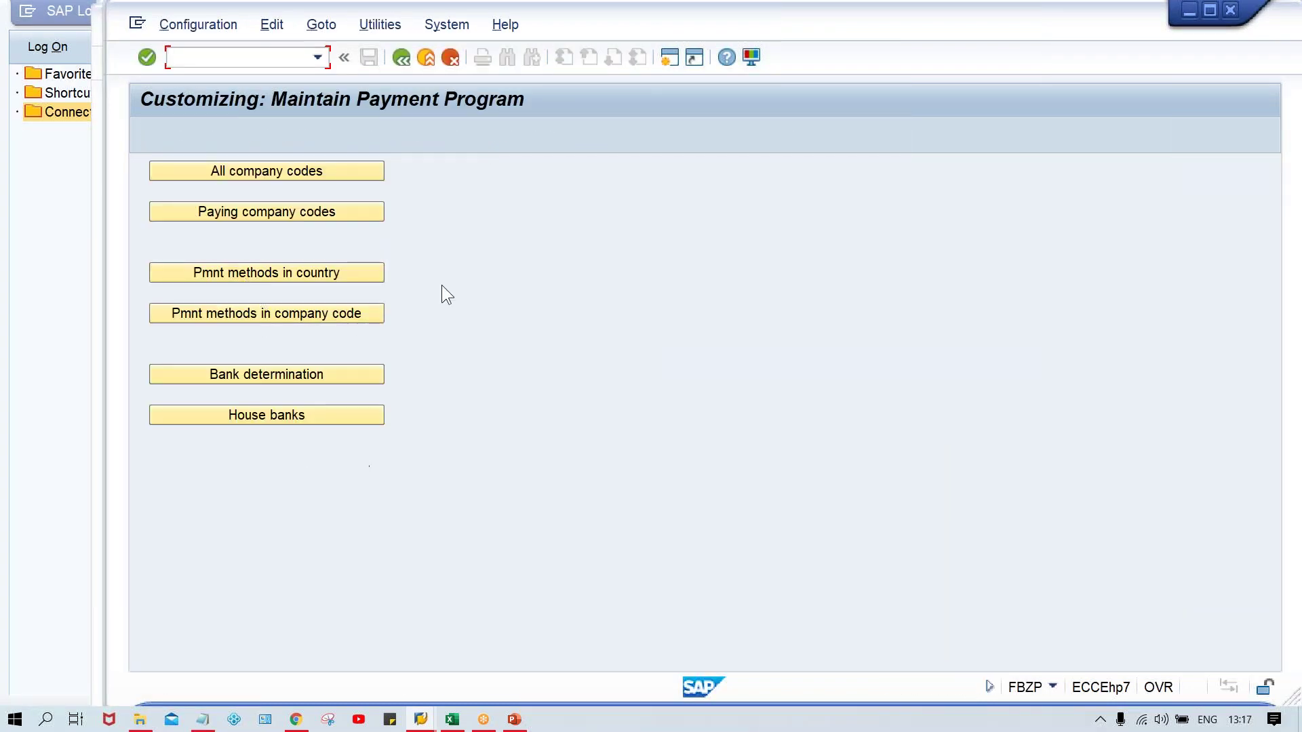
# Open the details of payment method T (Bank Transfer) for country IN and check its document type for payment.
pyautogui.click(281, 282)
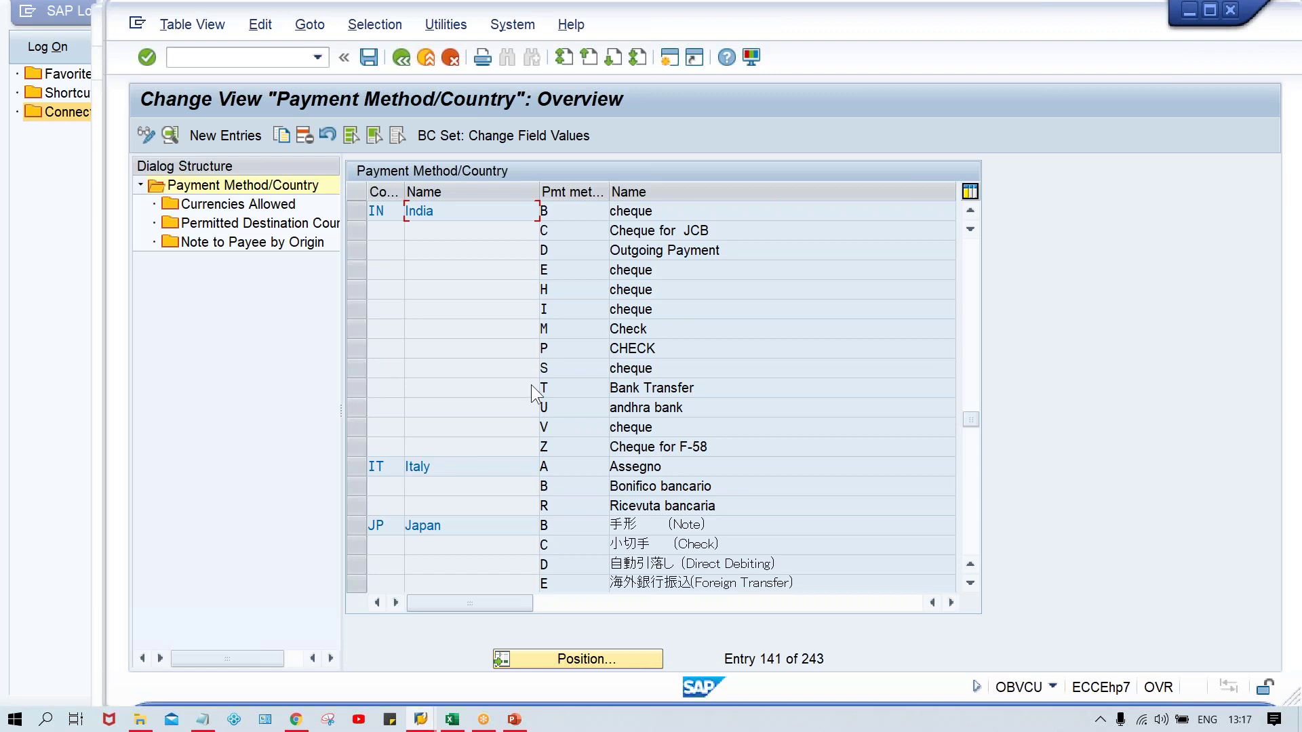
pyautogui.click(364, 384)
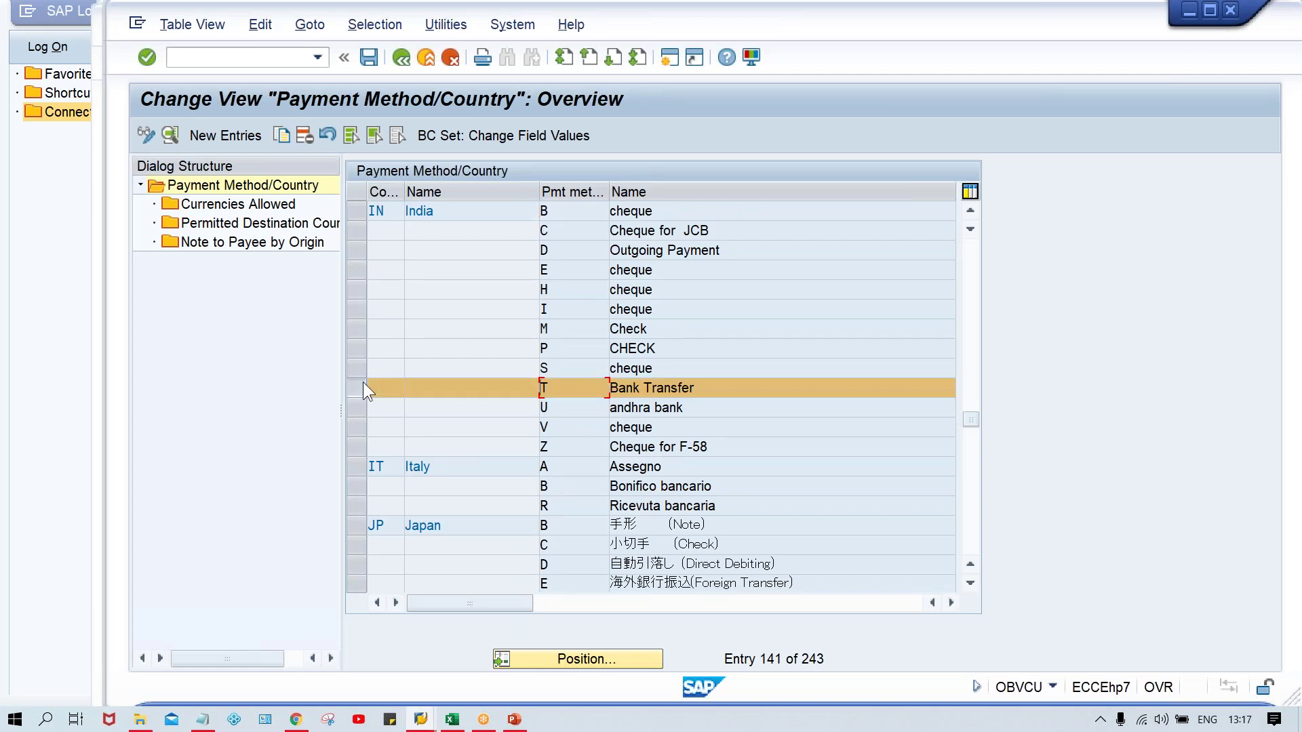
pyautogui.doubleClick(577, 389)
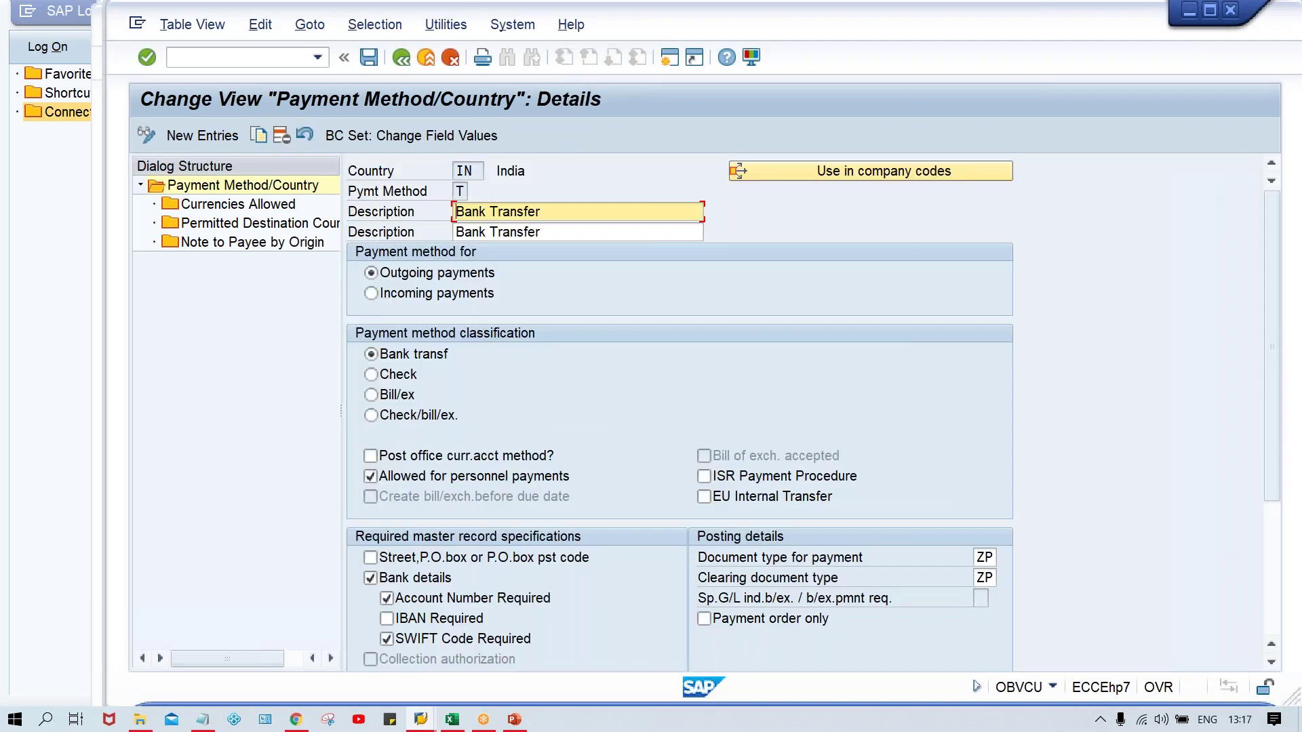
pyautogui.click(979, 556)
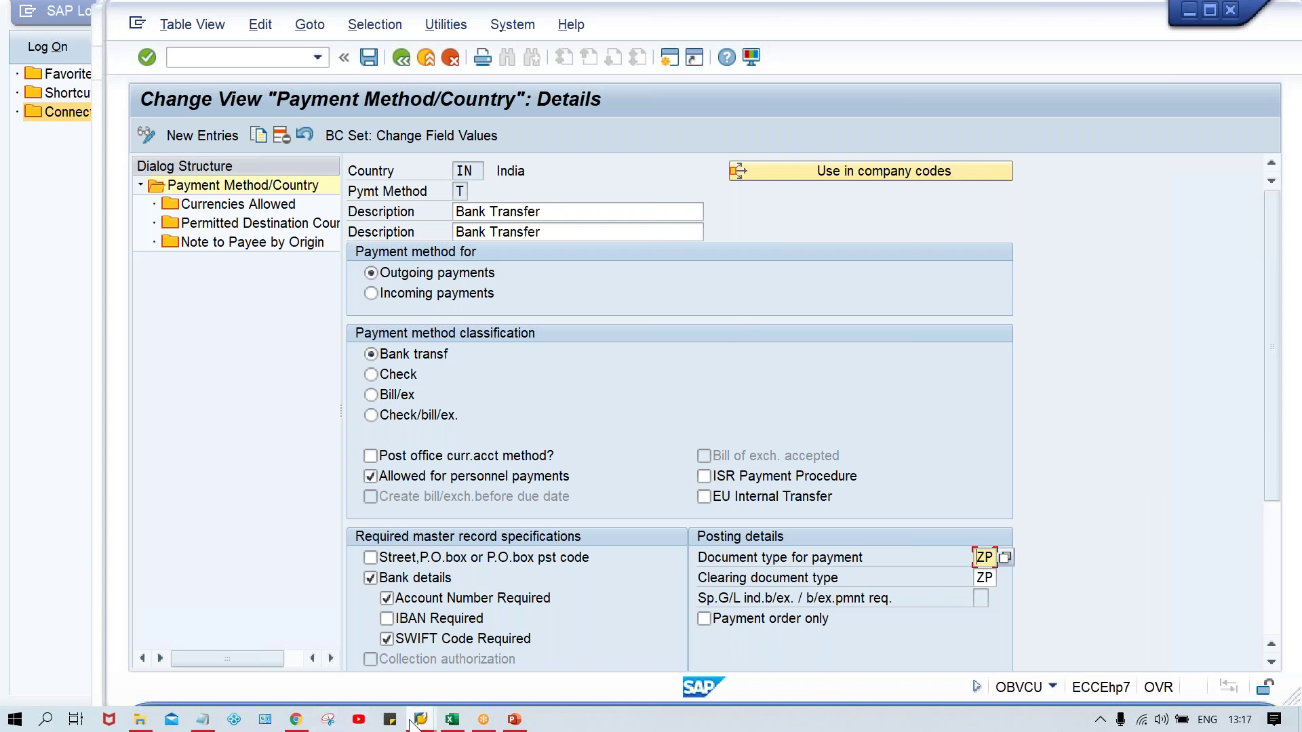
# Switch from the payment method details back to the FBN1 number range intervals session.
pyautogui.moveTo(413, 720)
pyautogui.moveTo(621, 662)
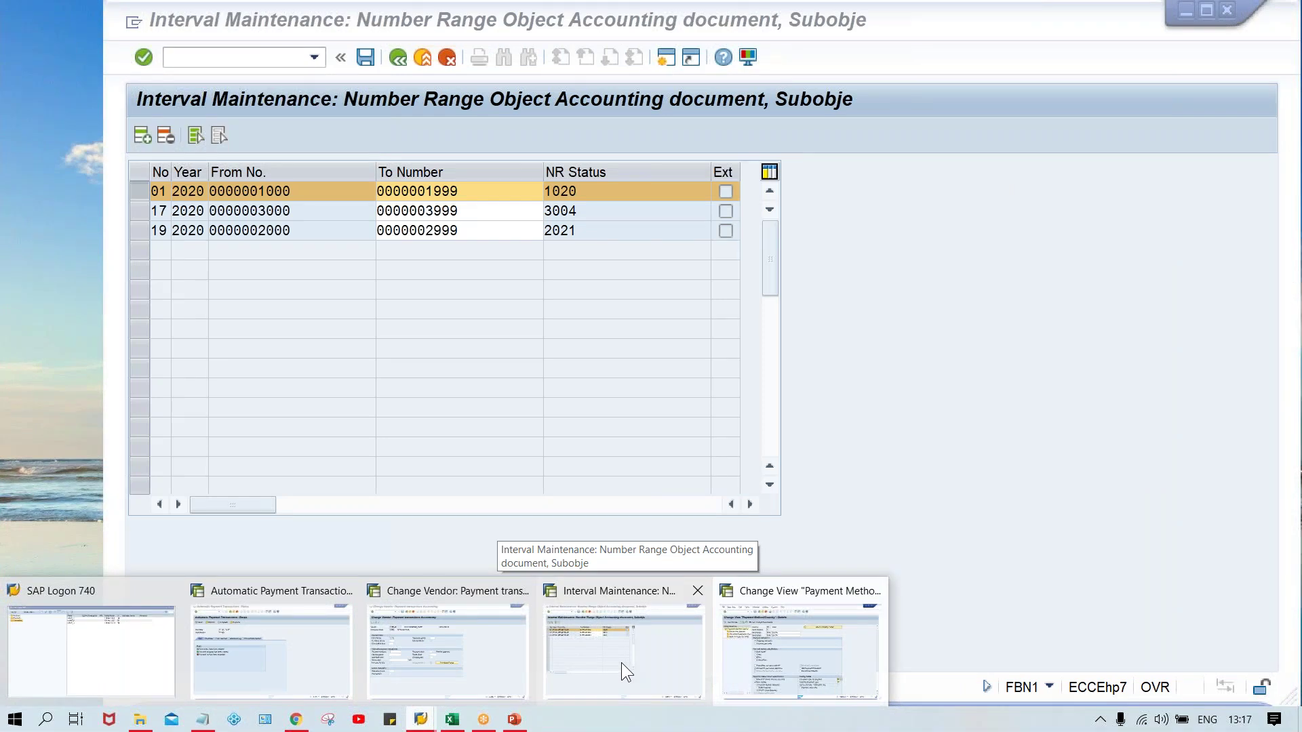
pyautogui.click(795, 653)
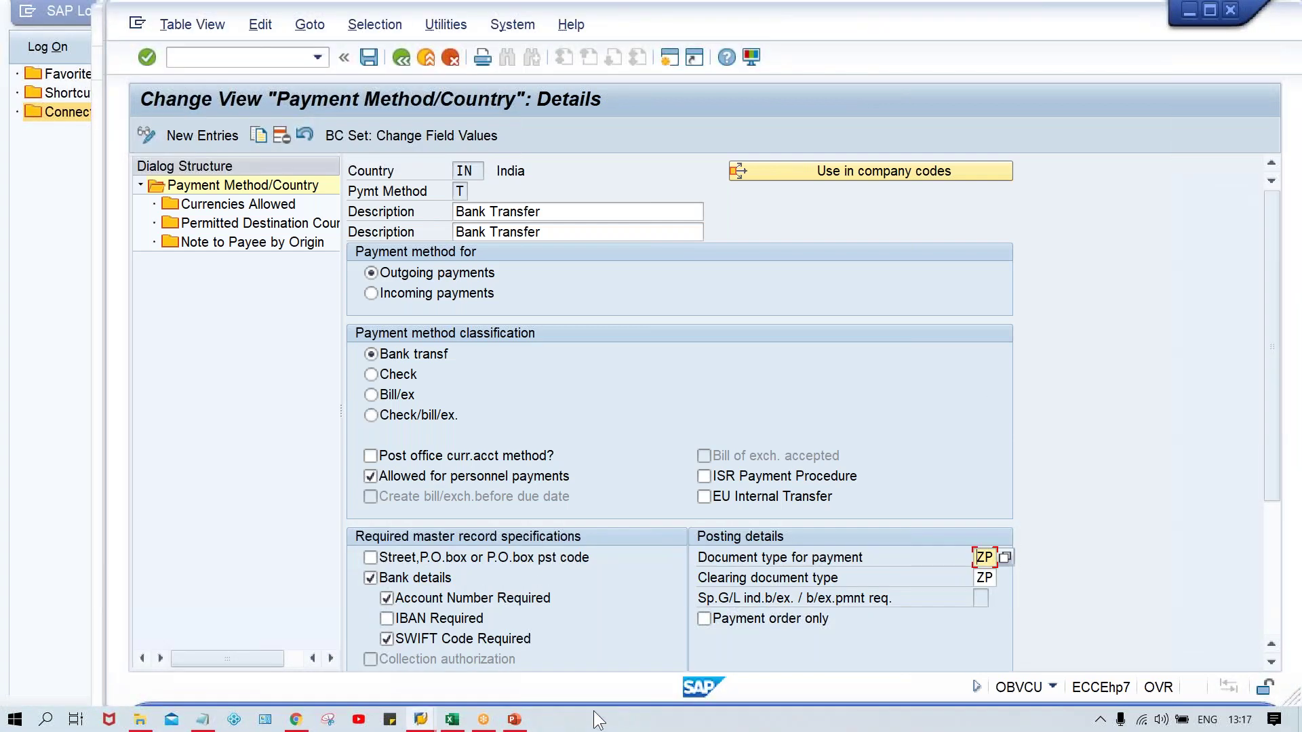
pyautogui.click(420, 720)
pyautogui.click(613, 661)
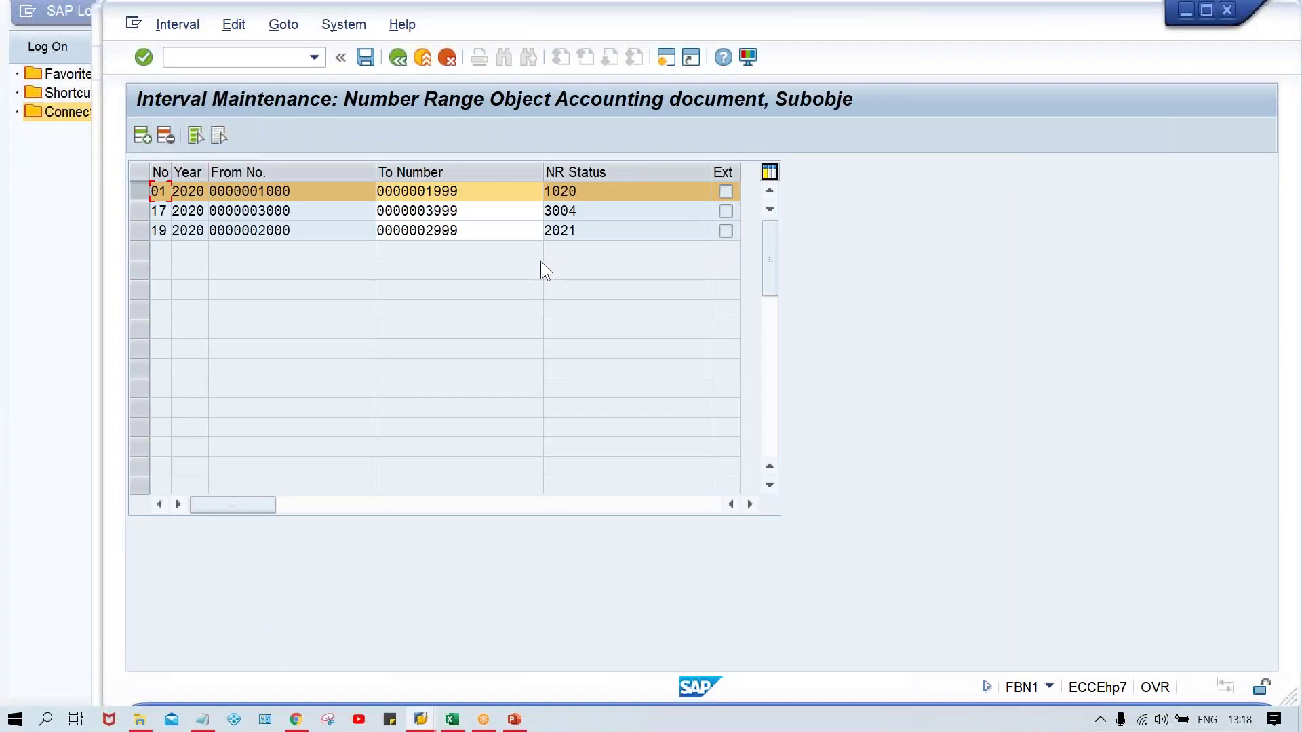
# Start transaction OBA7 for document types in the current session and position the list at type SA.
pyautogui.click(249, 58)
pyautogui.write('/NOBA7')
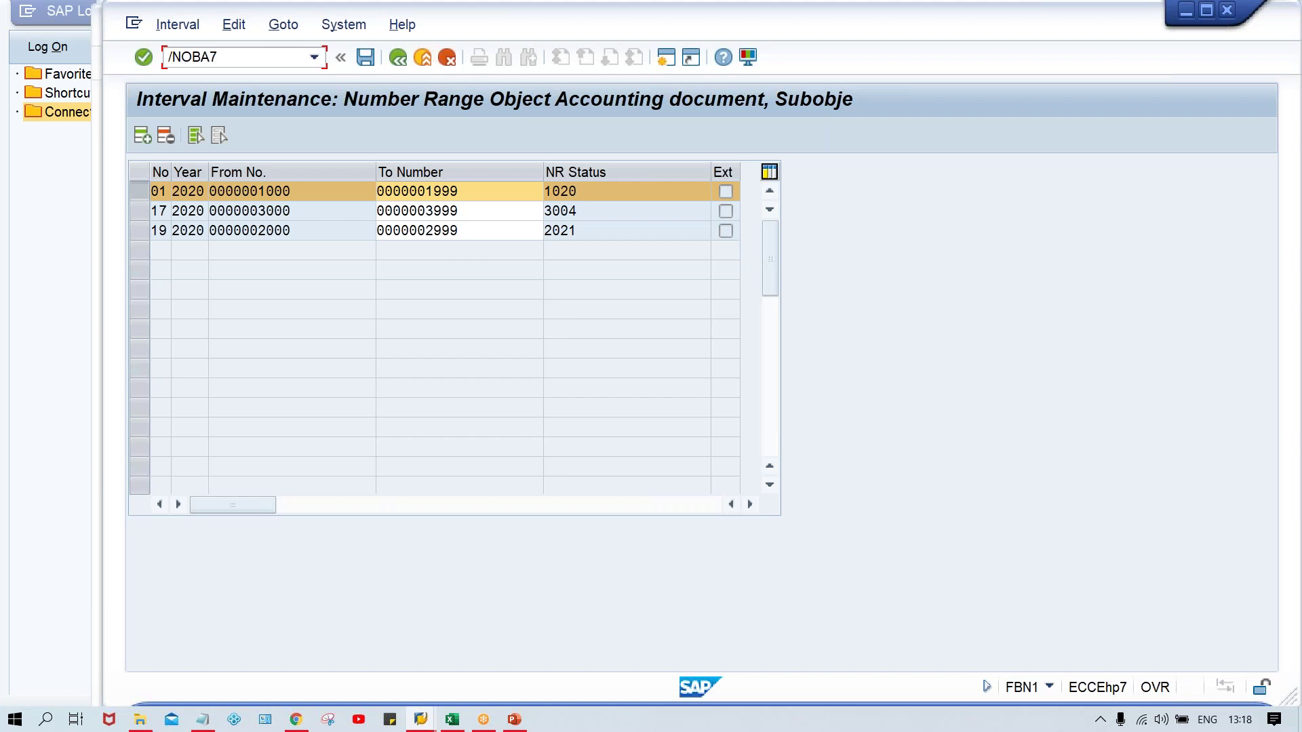
pyautogui.press('Return')
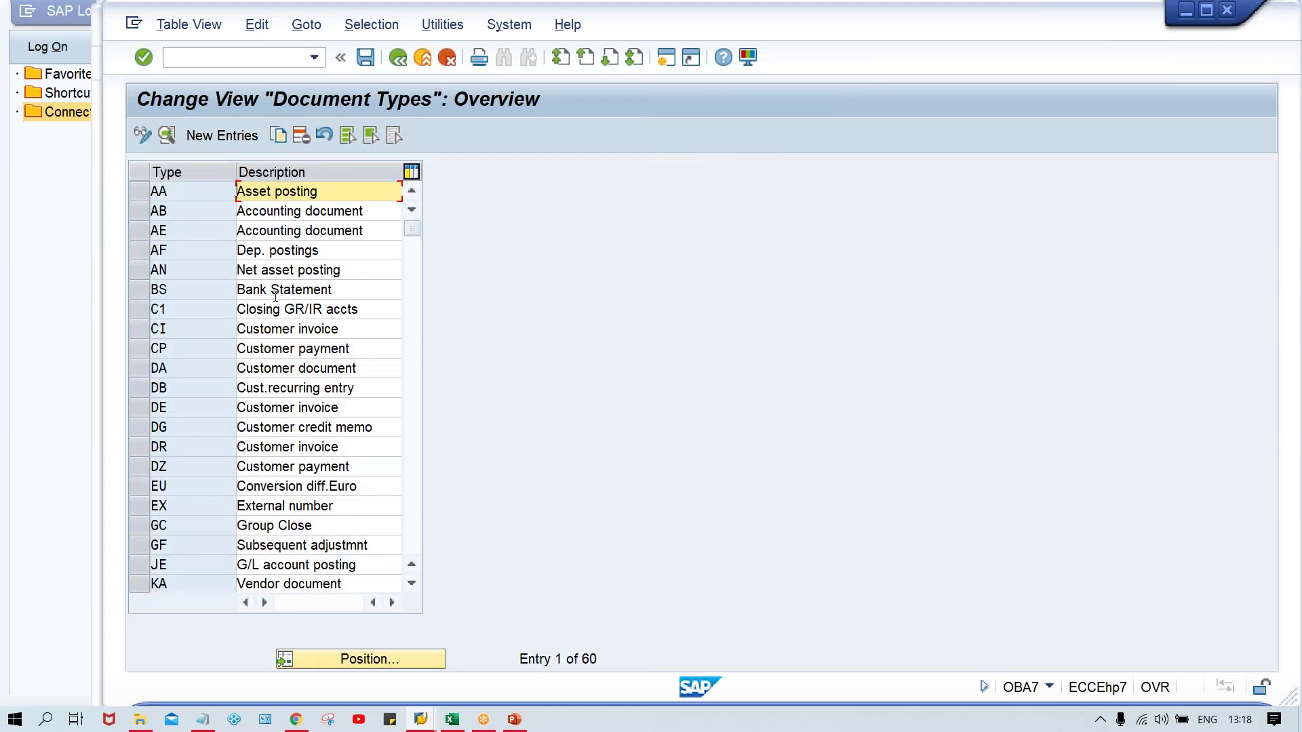
pyautogui.click(371, 660)
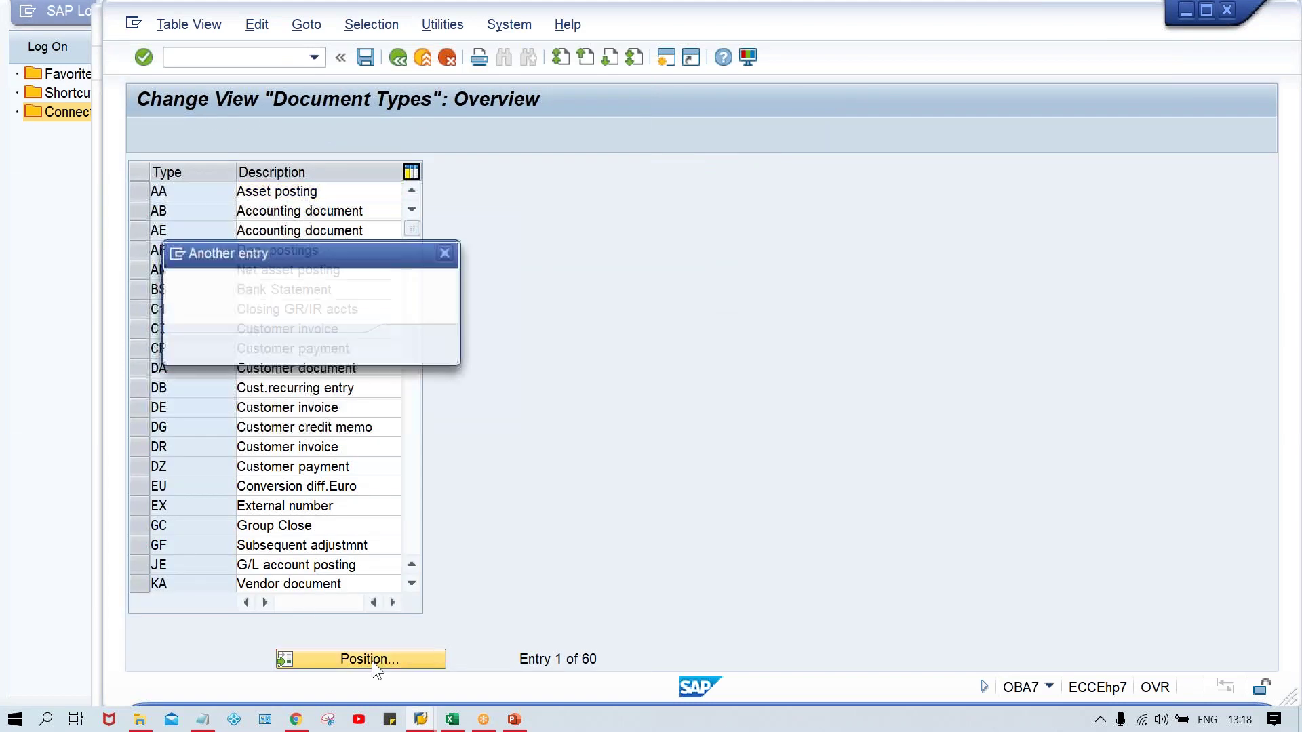
pyautogui.write('SA')
pyautogui.press('Return')
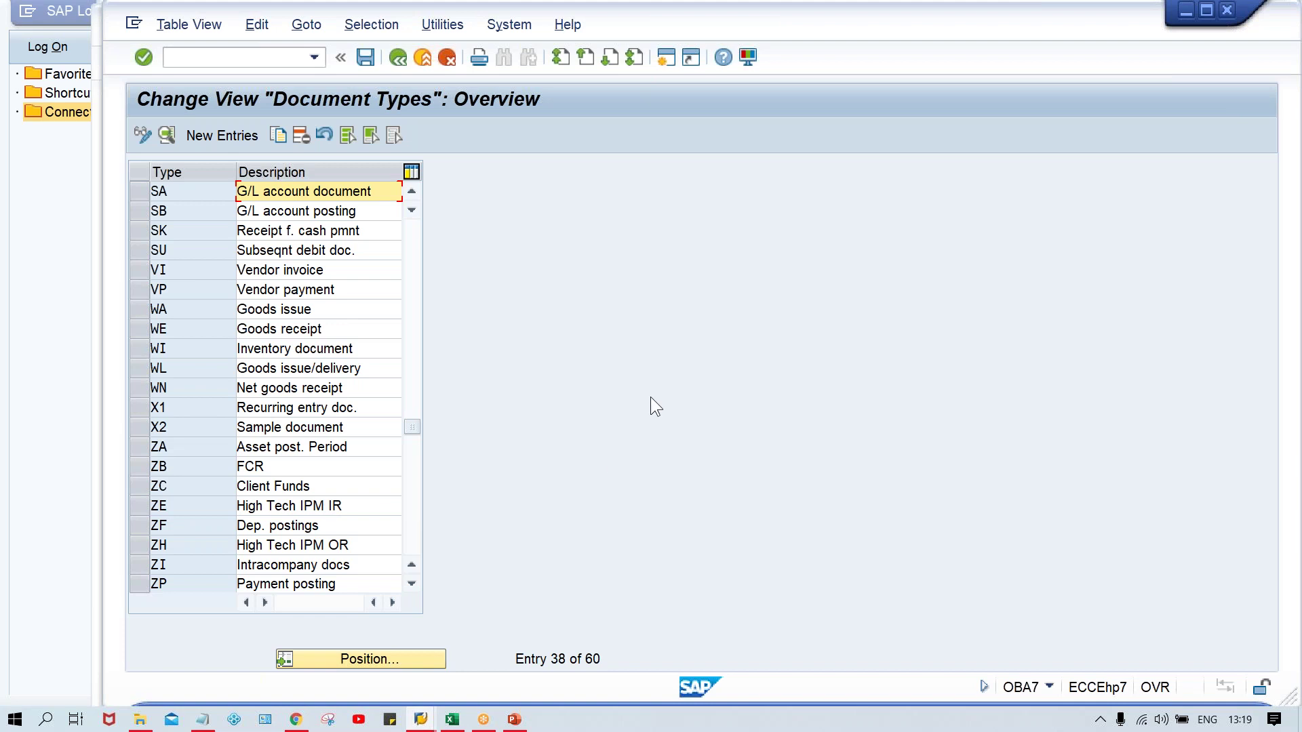
# Open the details of document type ZP (Payment posting), set its number range to 01 and save.
pyautogui.click(188, 582)
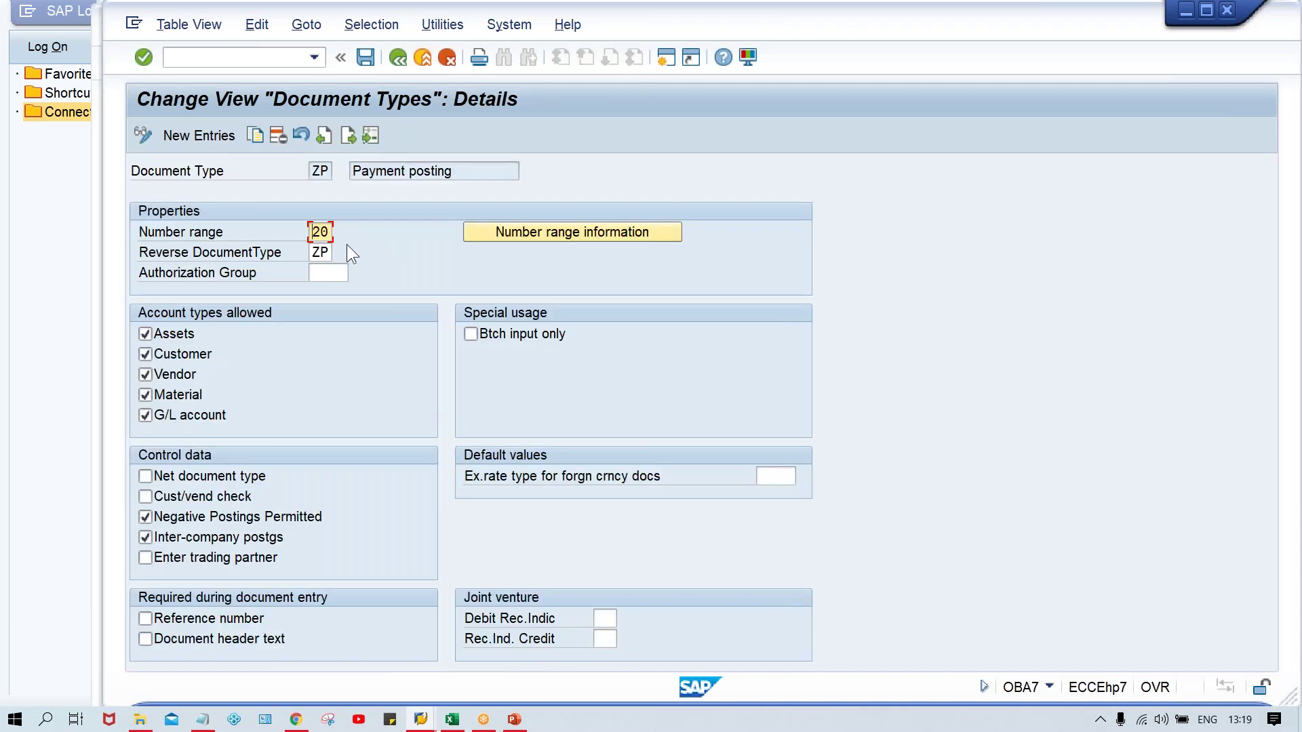
pyautogui.write('01')
pyautogui.hotkey('ctrl', 's')
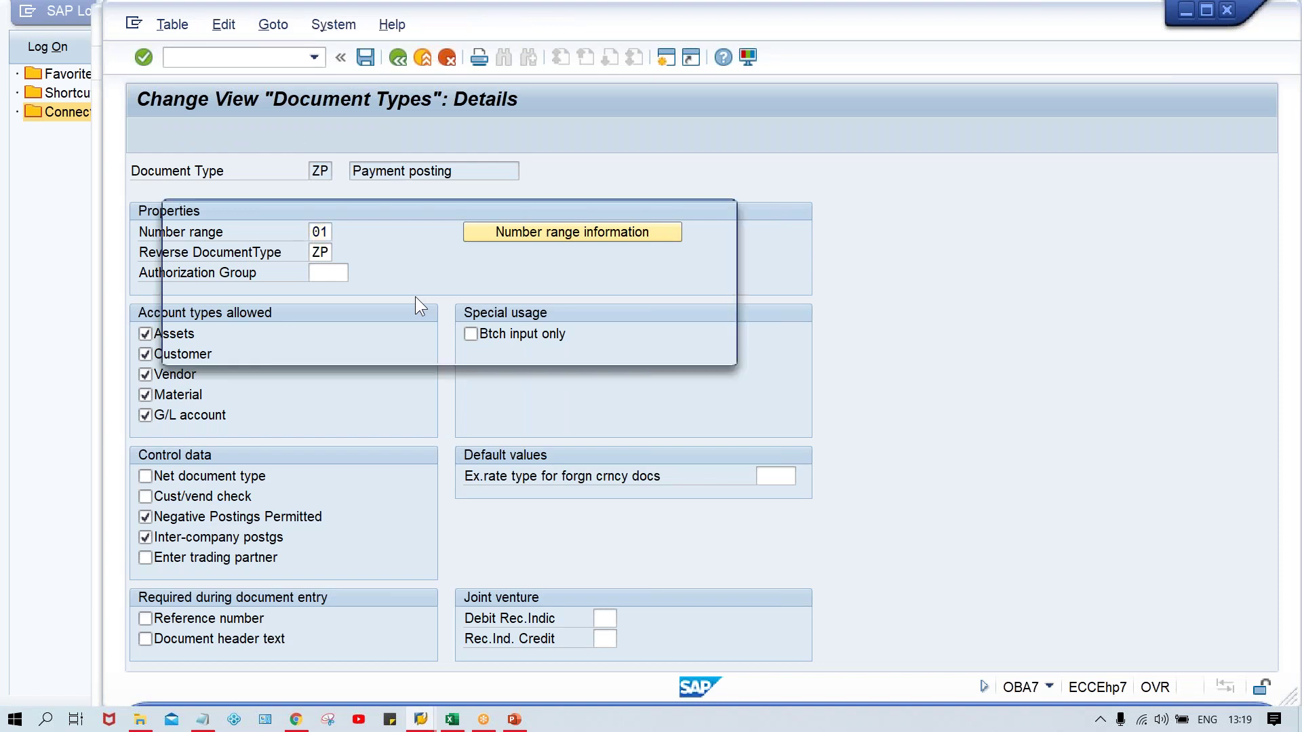
pyautogui.press('Return')
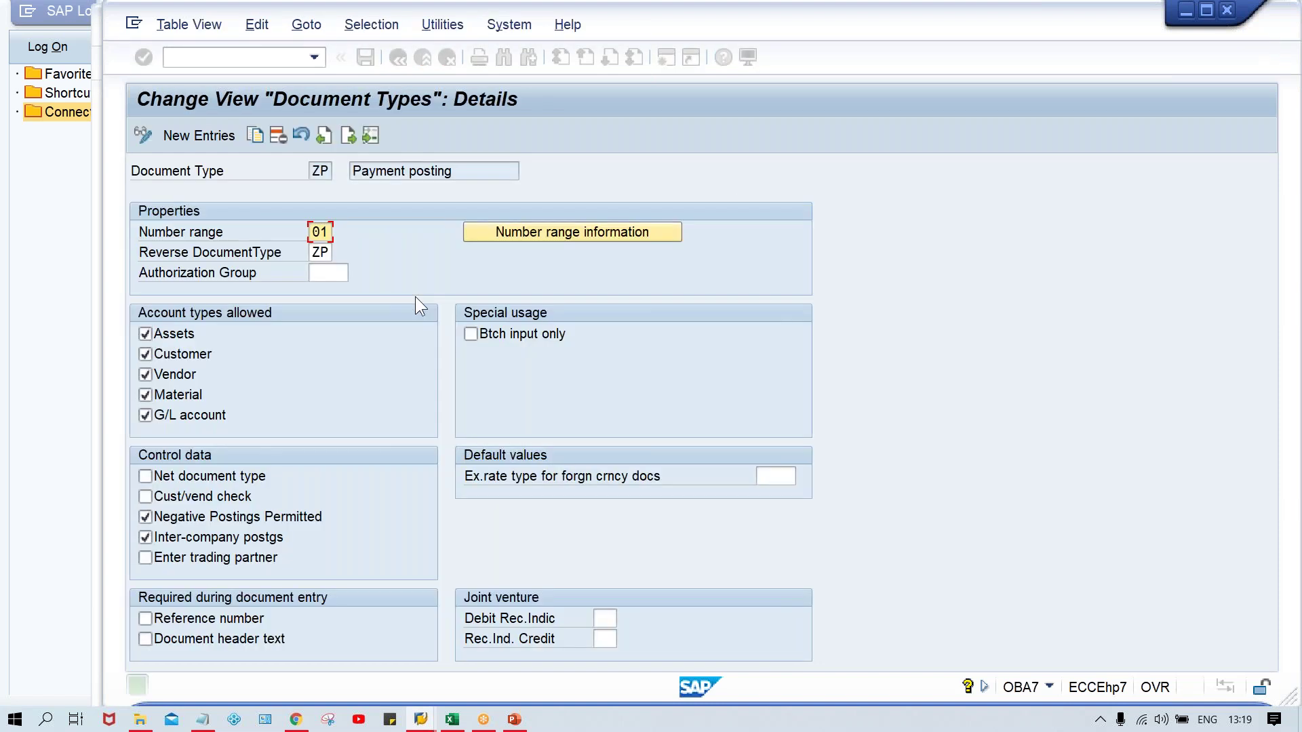
# Switch to the F110 session and delete the output of the cancelled payment run TM00A.
pyautogui.click(420, 719)
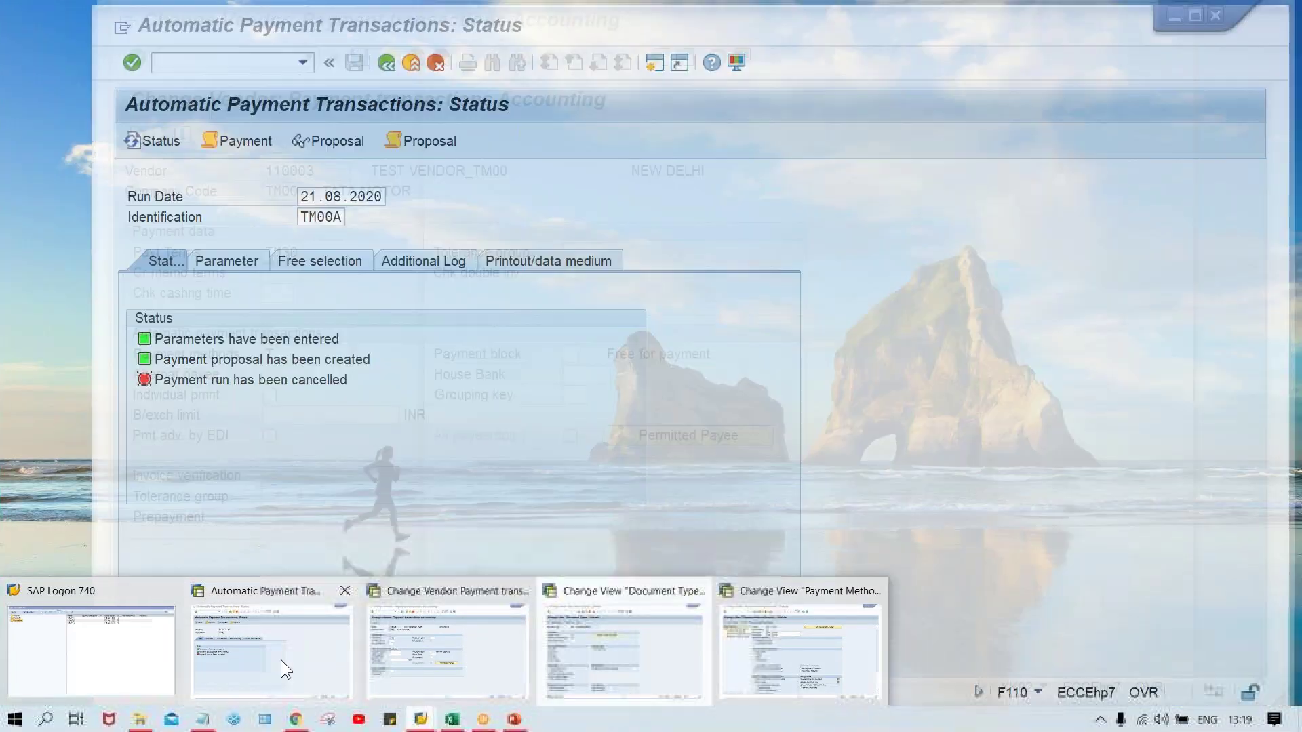
pyautogui.click(280, 661)
pyautogui.click(240, 394)
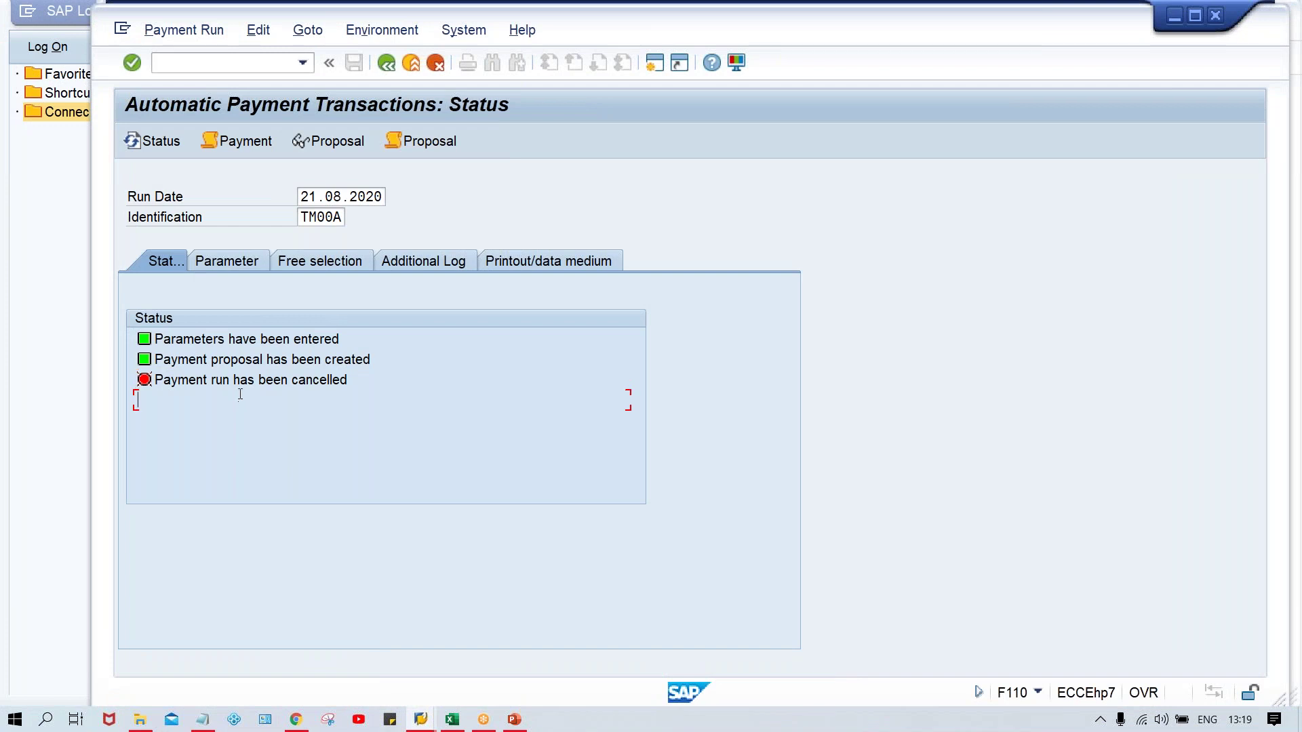
pyautogui.click(235, 379)
pyautogui.click(257, 30)
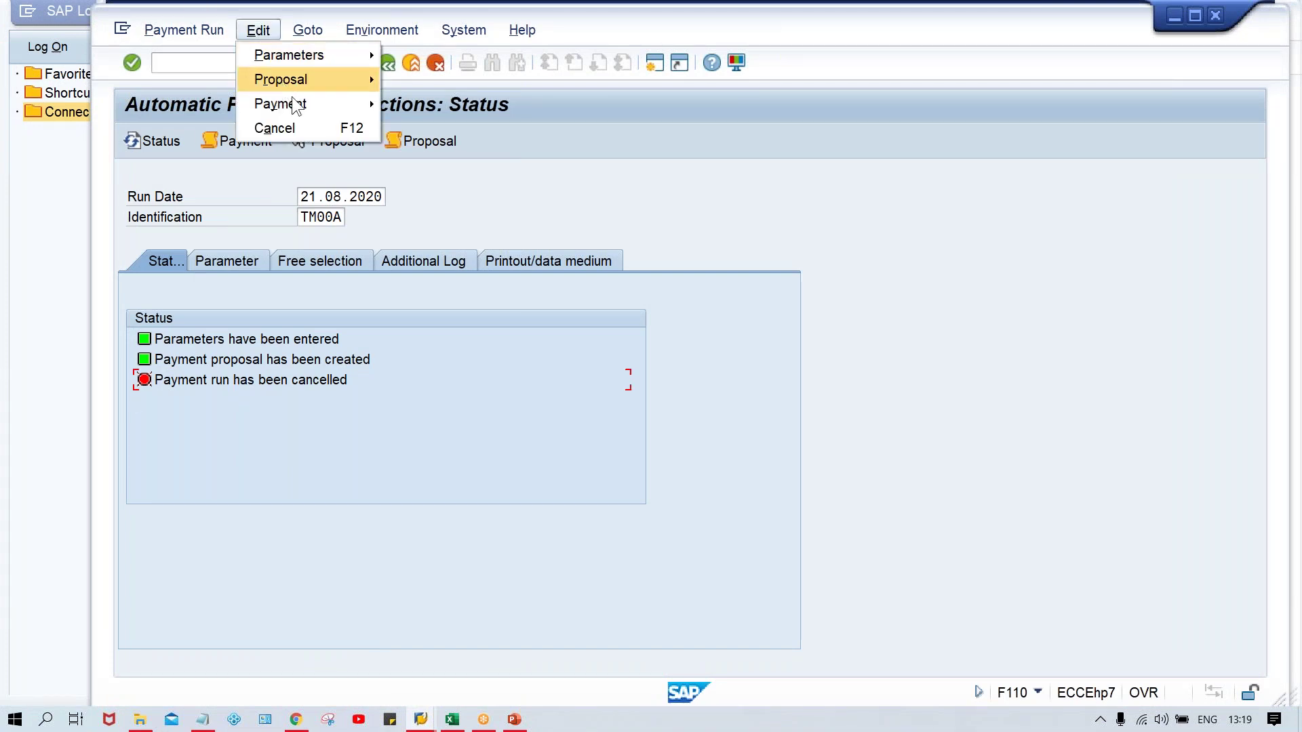
pyautogui.moveTo(294, 104)
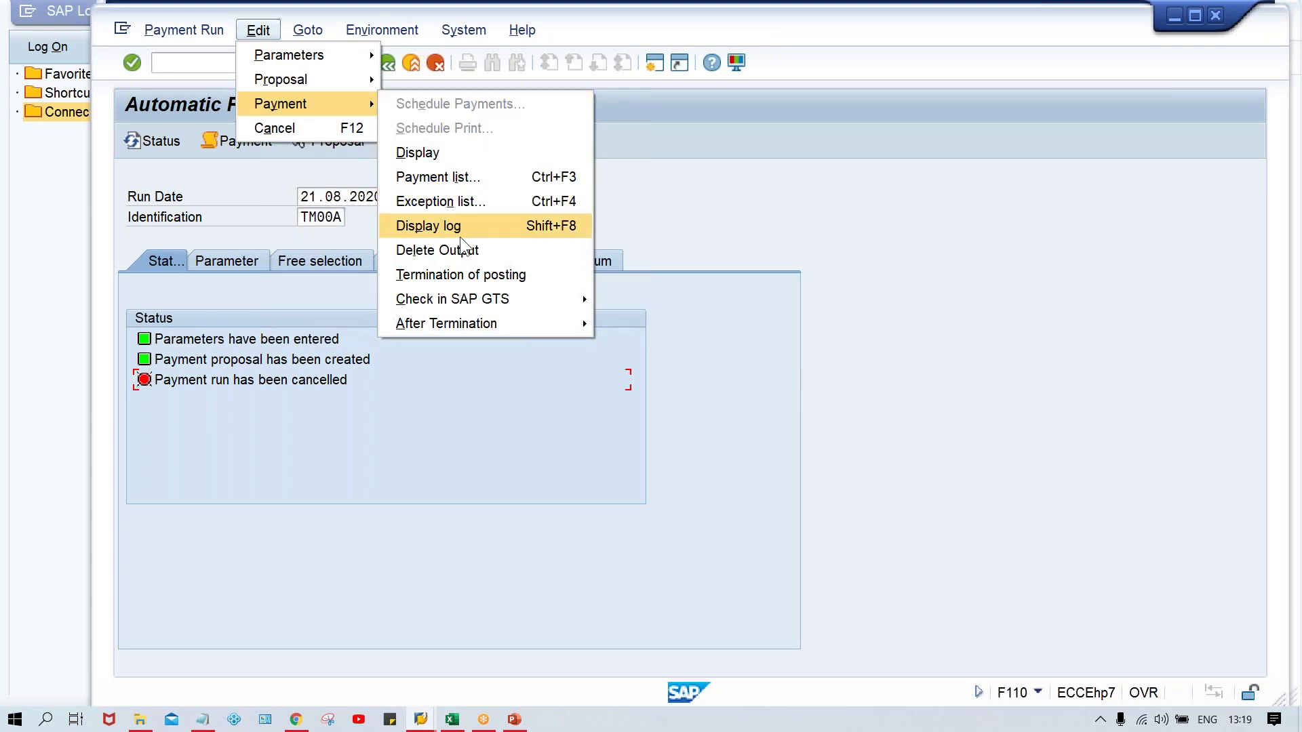
pyautogui.click(465, 250)
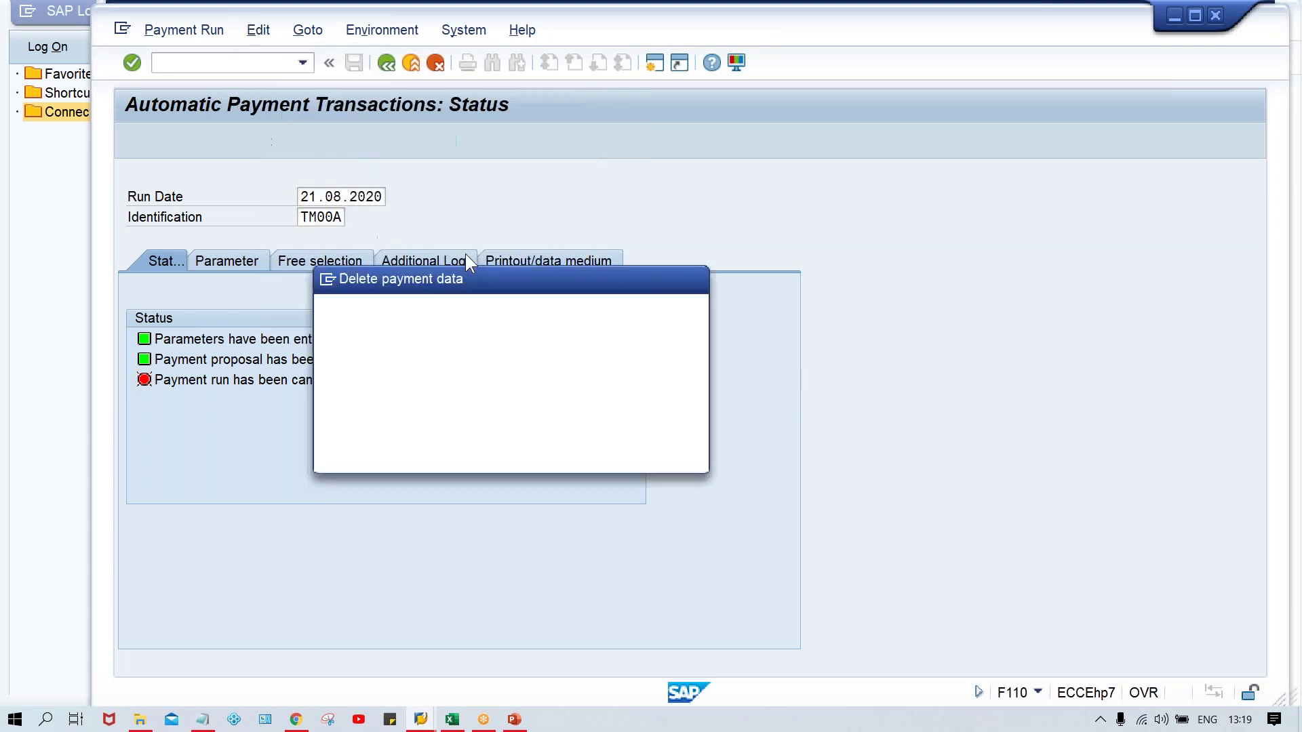
pyautogui.click(407, 456)
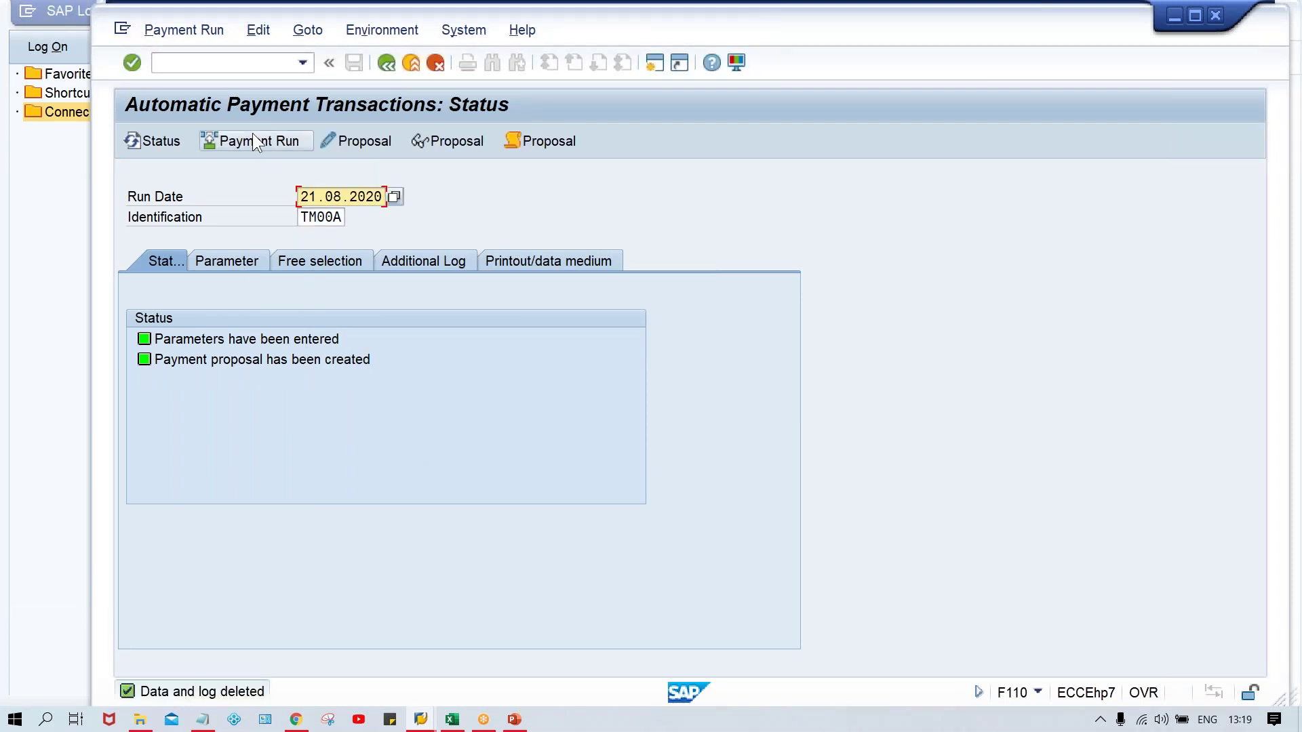
# Schedule payment run TM00A to start immediately, then check its payment job log and return to the status.
pyautogui.click(253, 135)
pyautogui.press('Return')
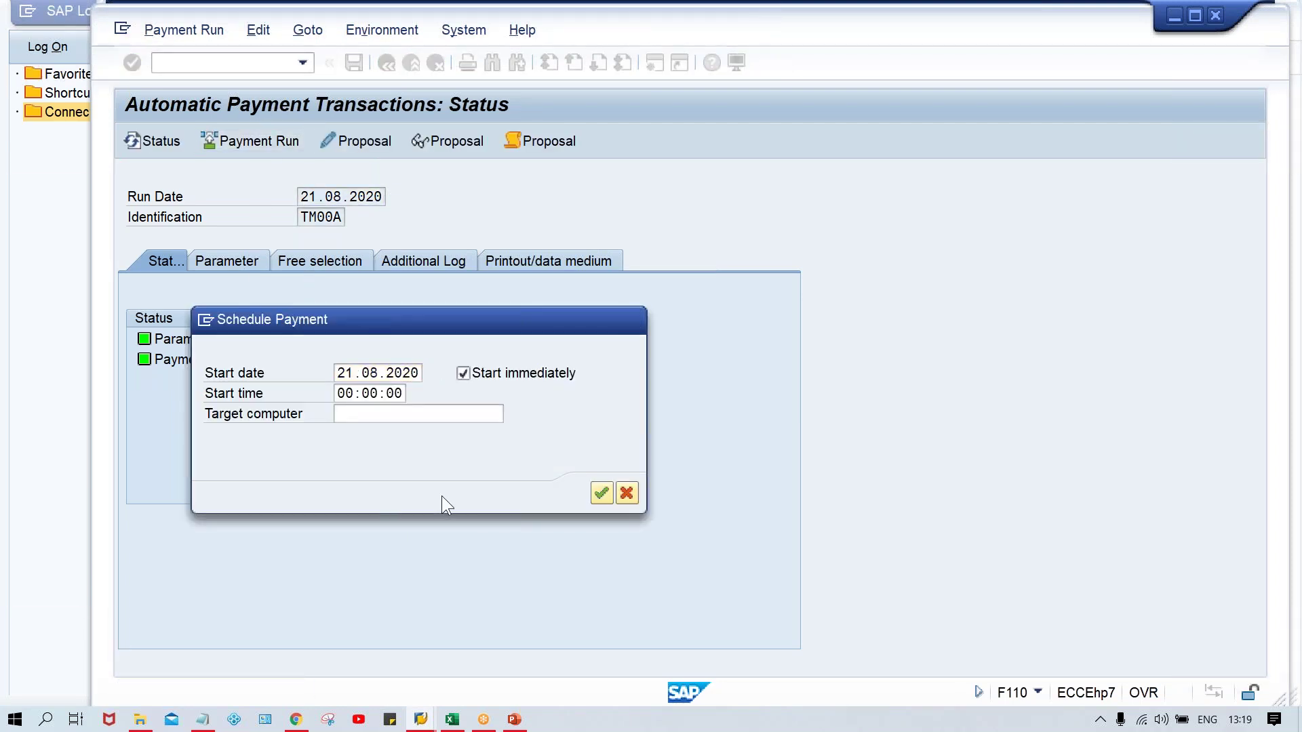
pyautogui.press('Return')
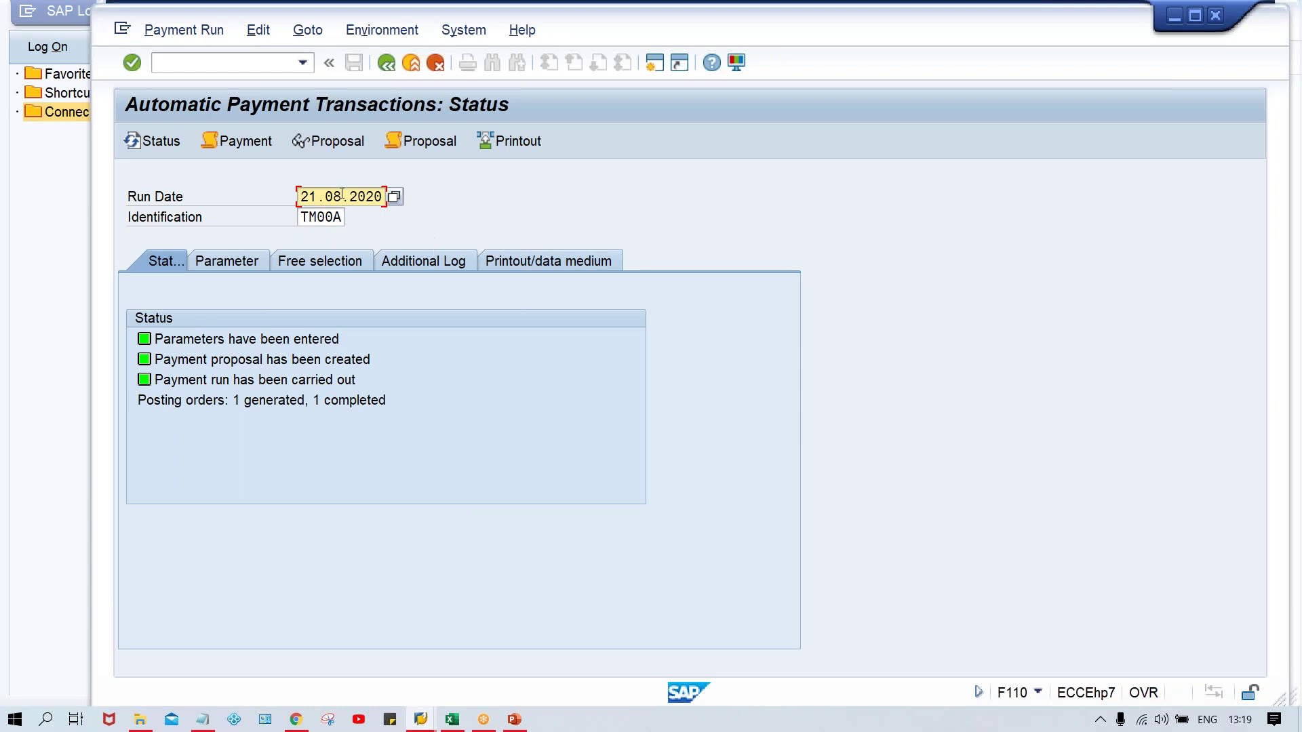
pyautogui.click(250, 145)
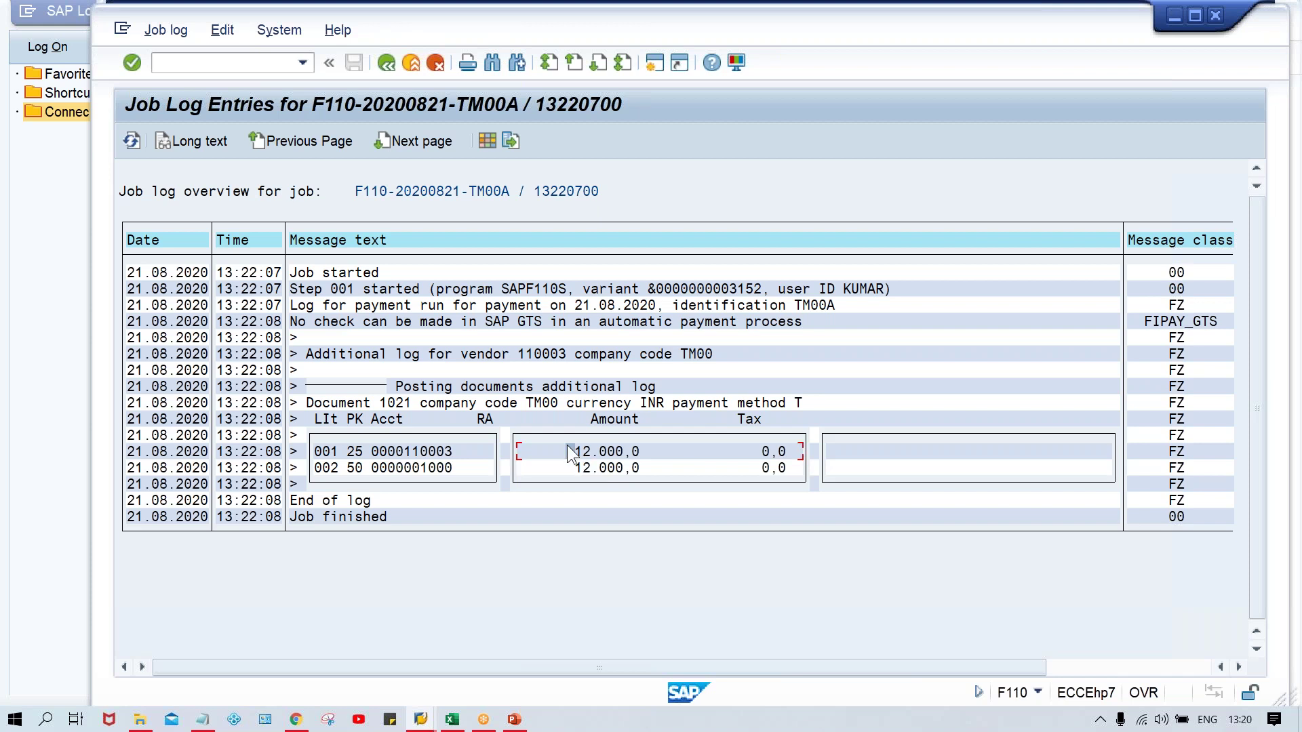
pyautogui.click(386, 64)
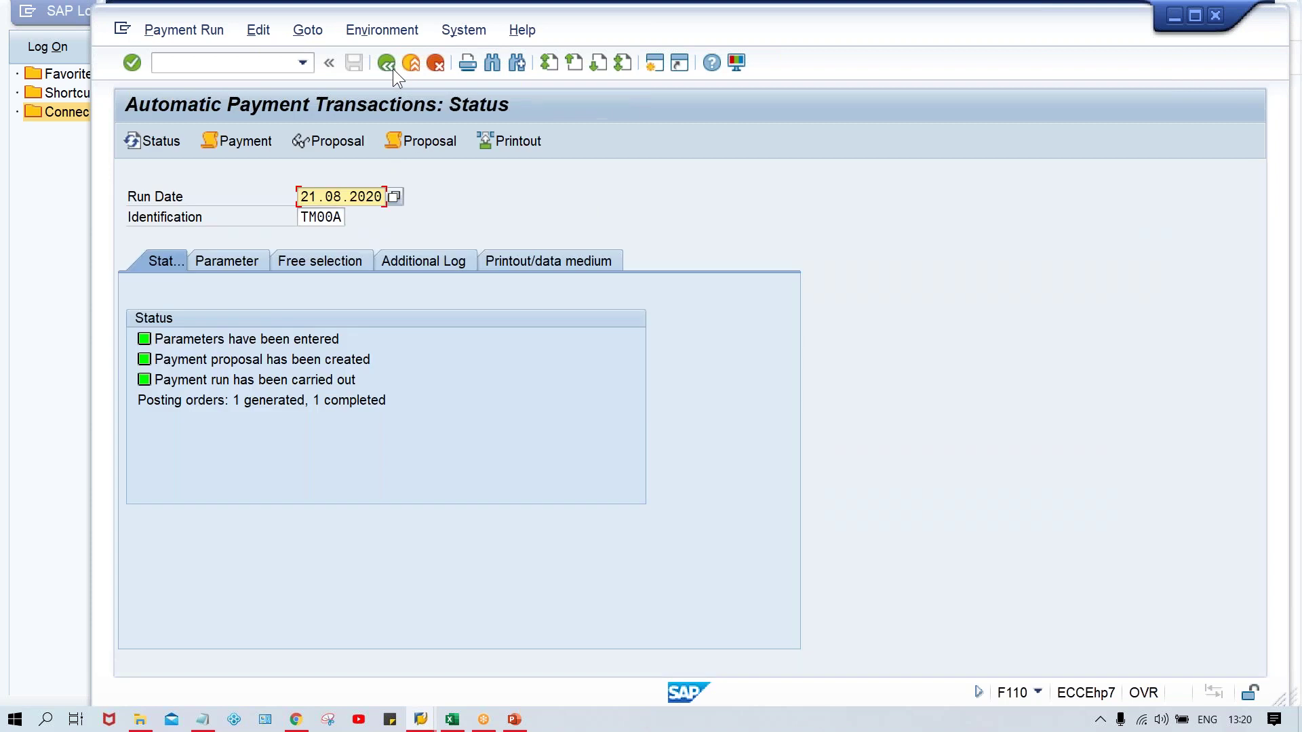
# Display the proposal, open the vendor's payment and review the amounts and document numbers of the paid items.
pyautogui.click(323, 140)
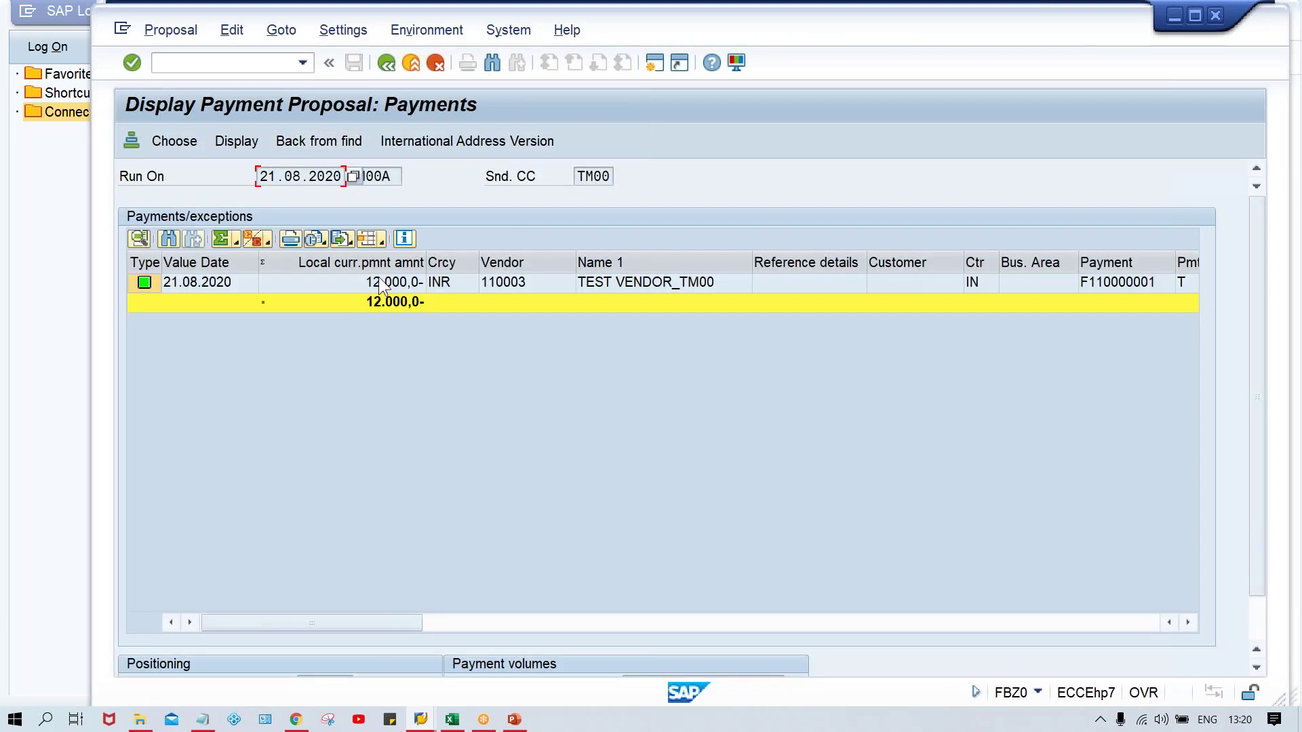
pyautogui.click(382, 284)
pyautogui.doubleClick(382, 285)
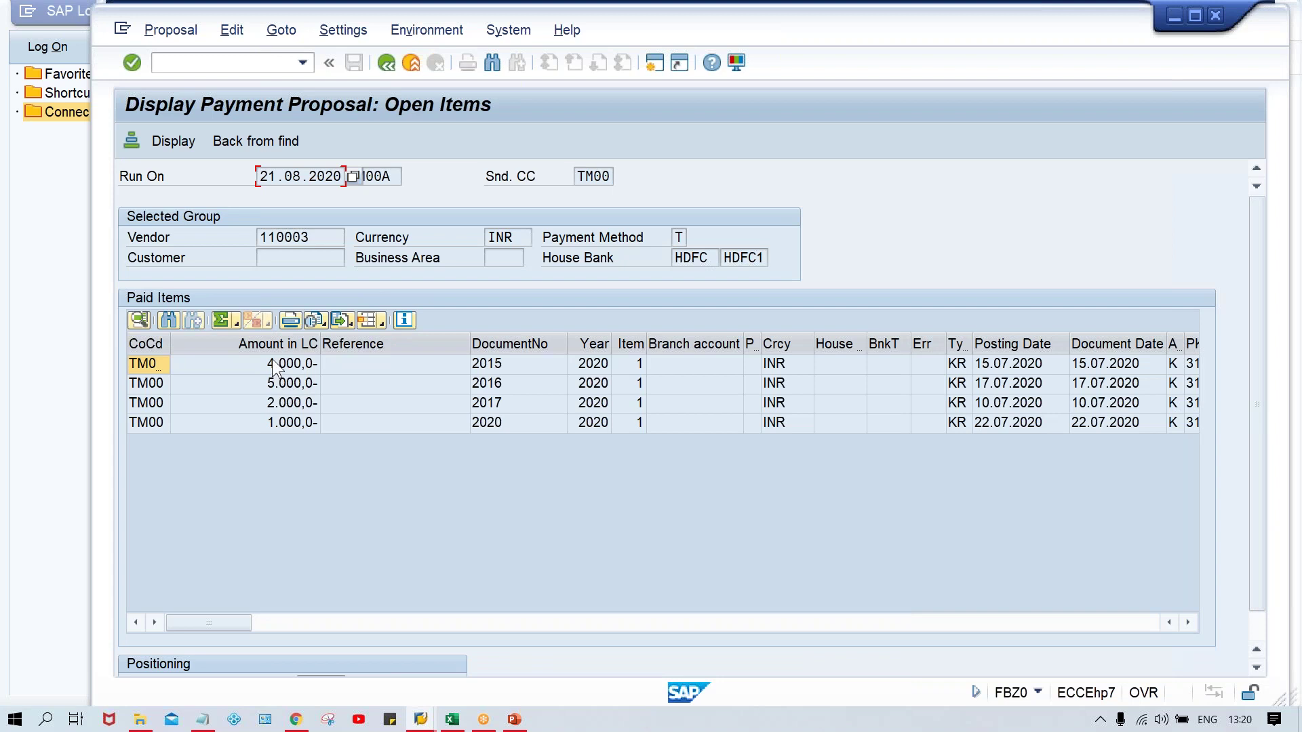
pyautogui.click(272, 359)
pyautogui.click(259, 383)
pyautogui.click(263, 403)
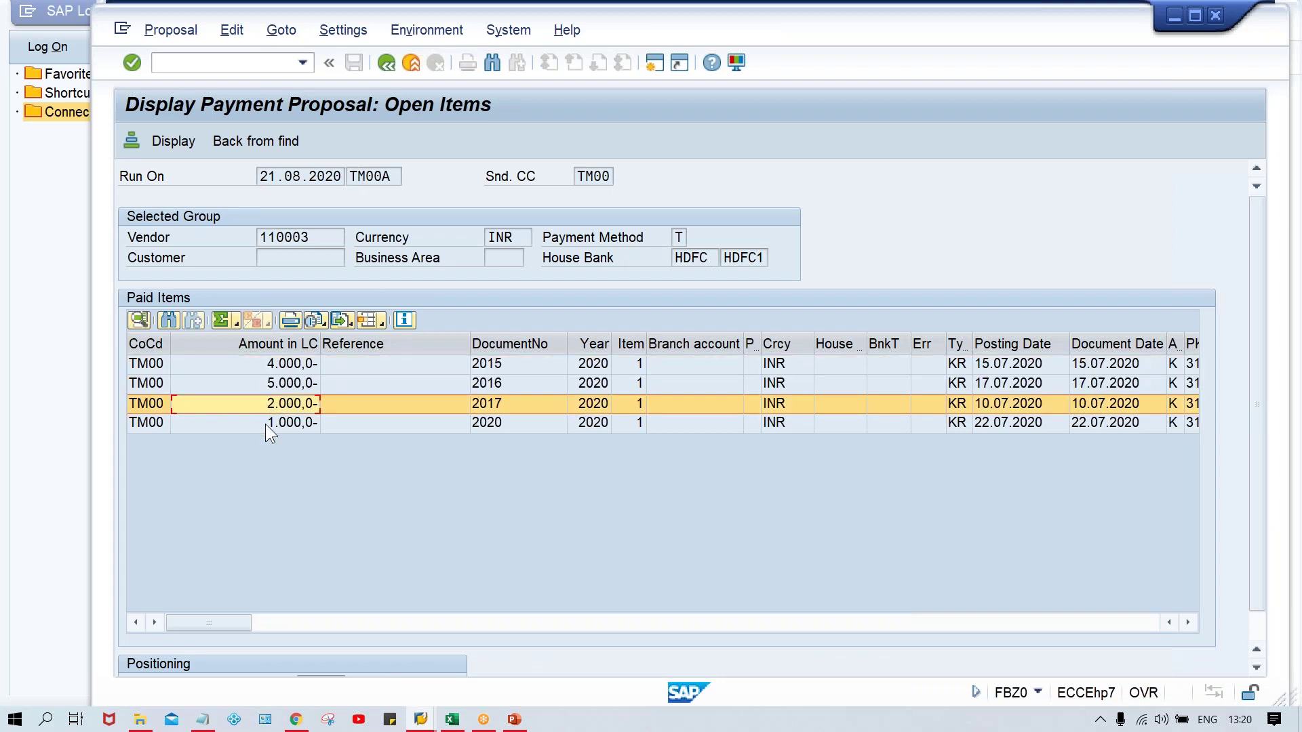
pyautogui.click(267, 425)
pyautogui.click(515, 361)
pyautogui.click(515, 382)
pyautogui.click(516, 404)
pyautogui.click(520, 425)
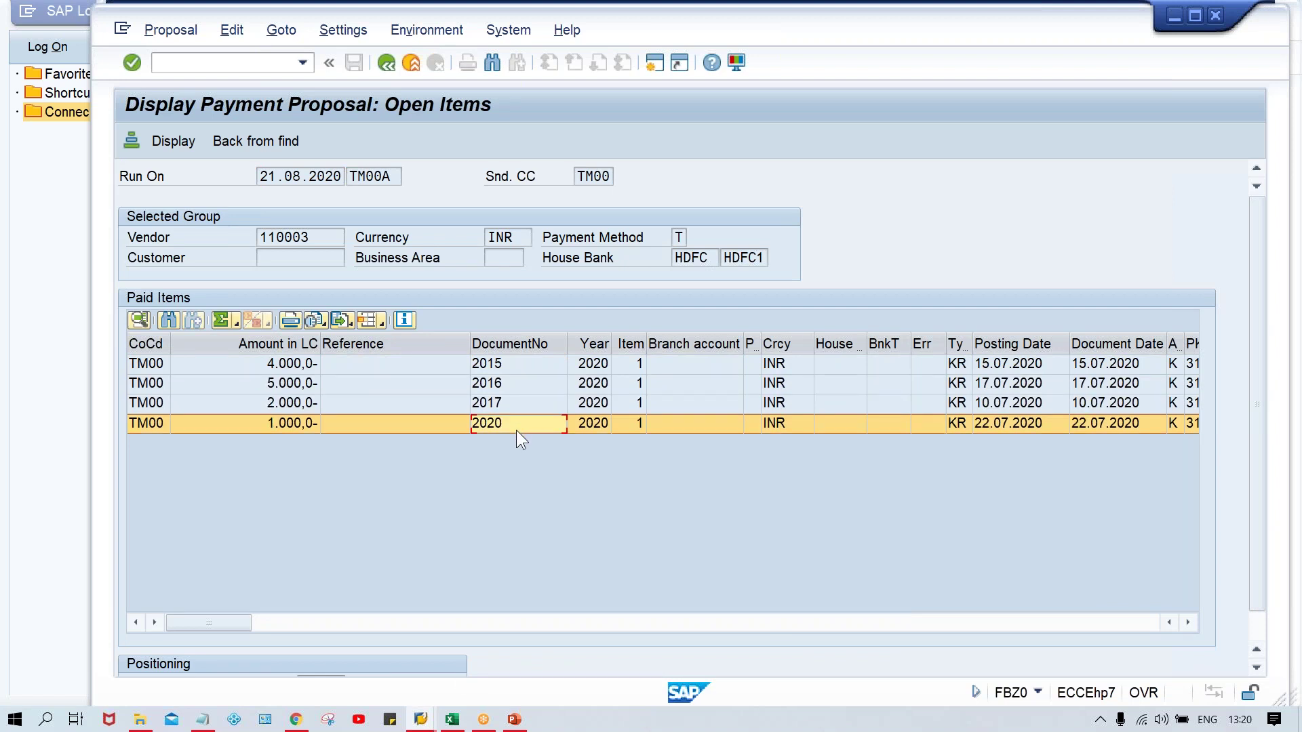
# Open a new session, start FBL1N and list the test vendor's open items in company code TM00 at key date 21.08.2020.
pyautogui.moveTo(421, 722)
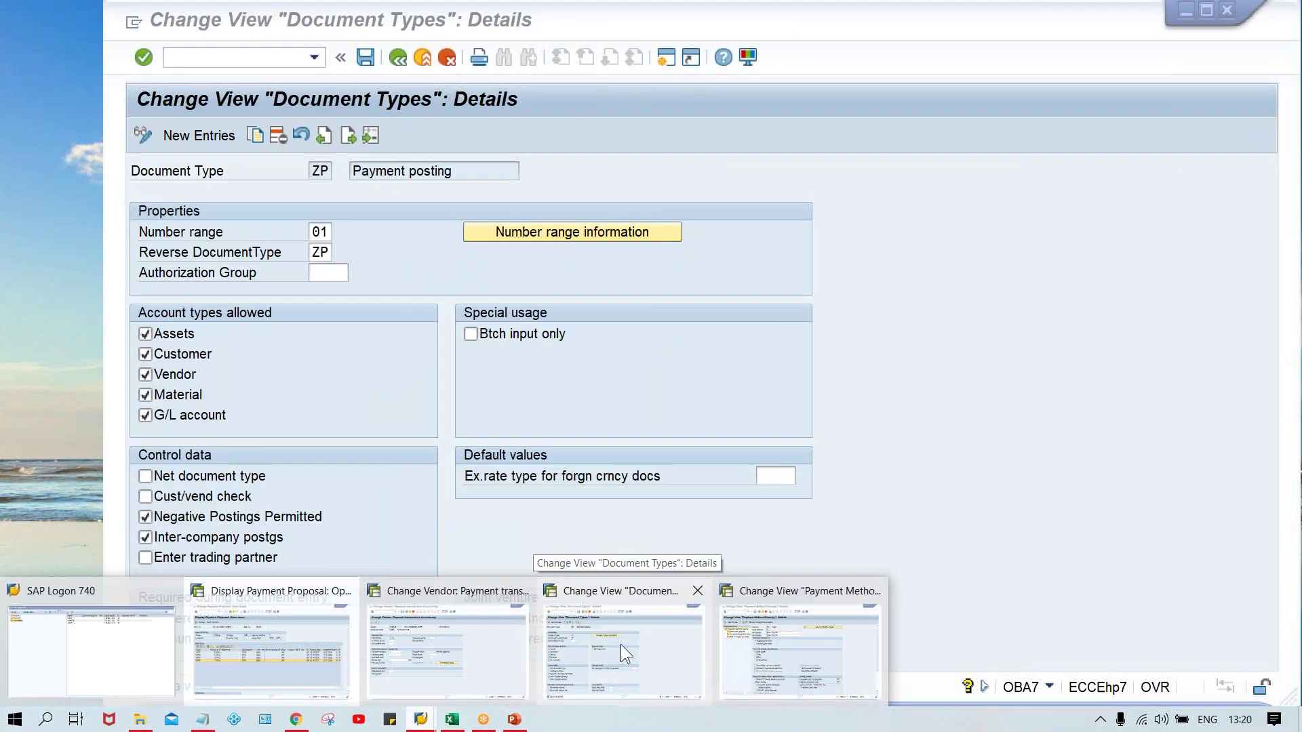
pyautogui.click(620, 644)
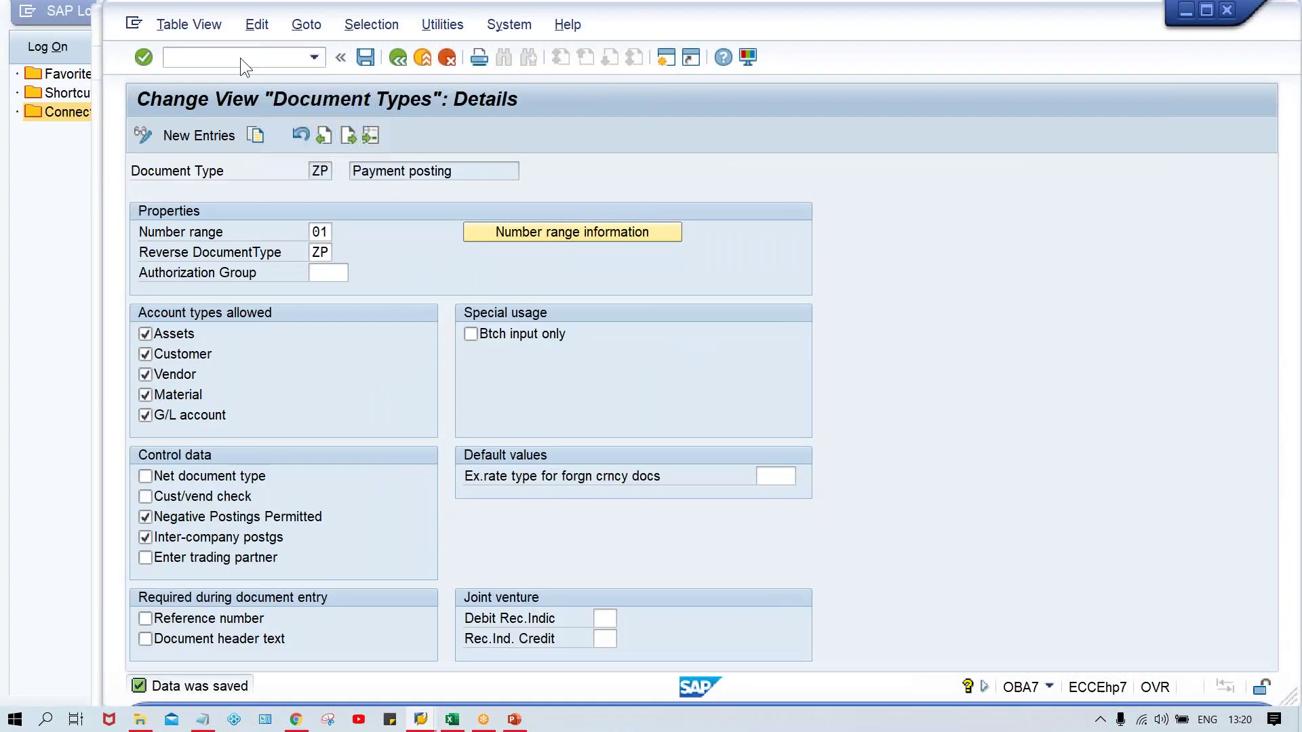
pyautogui.click(667, 60)
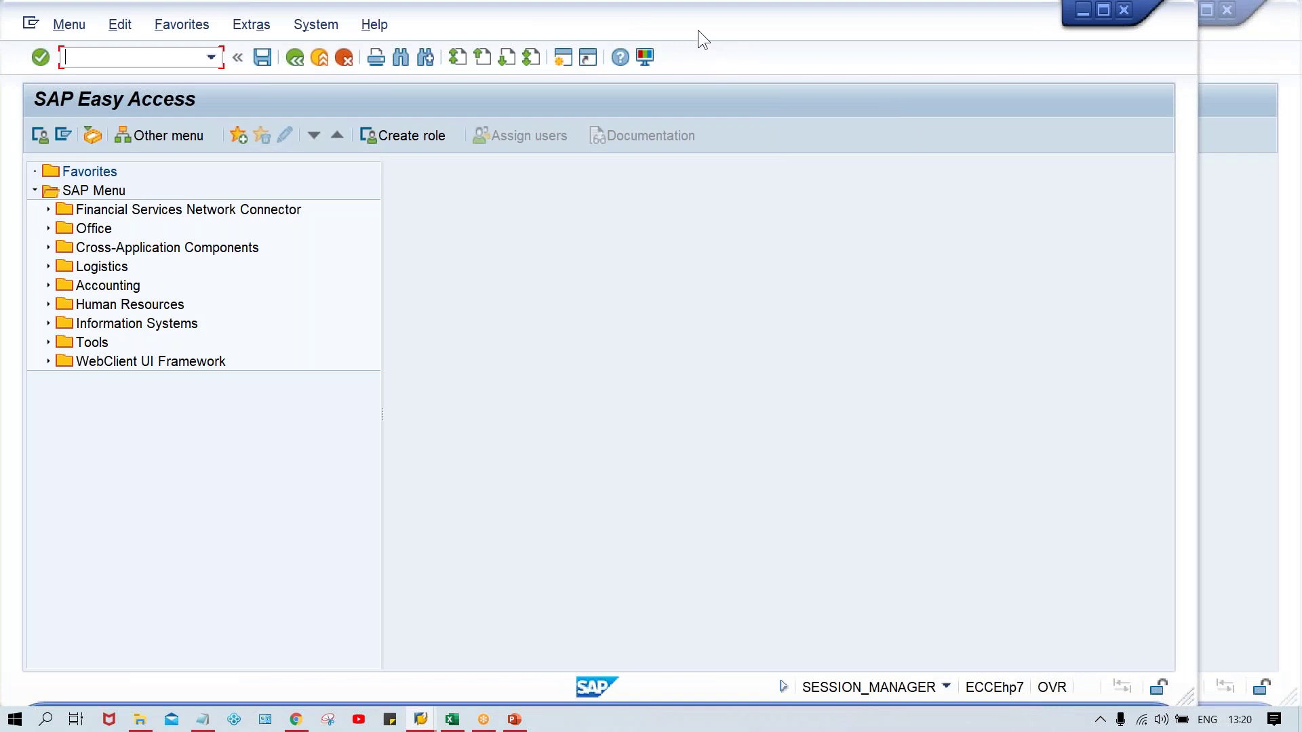
pyautogui.moveTo(697, 30); pyautogui.dragTo(804, 38)
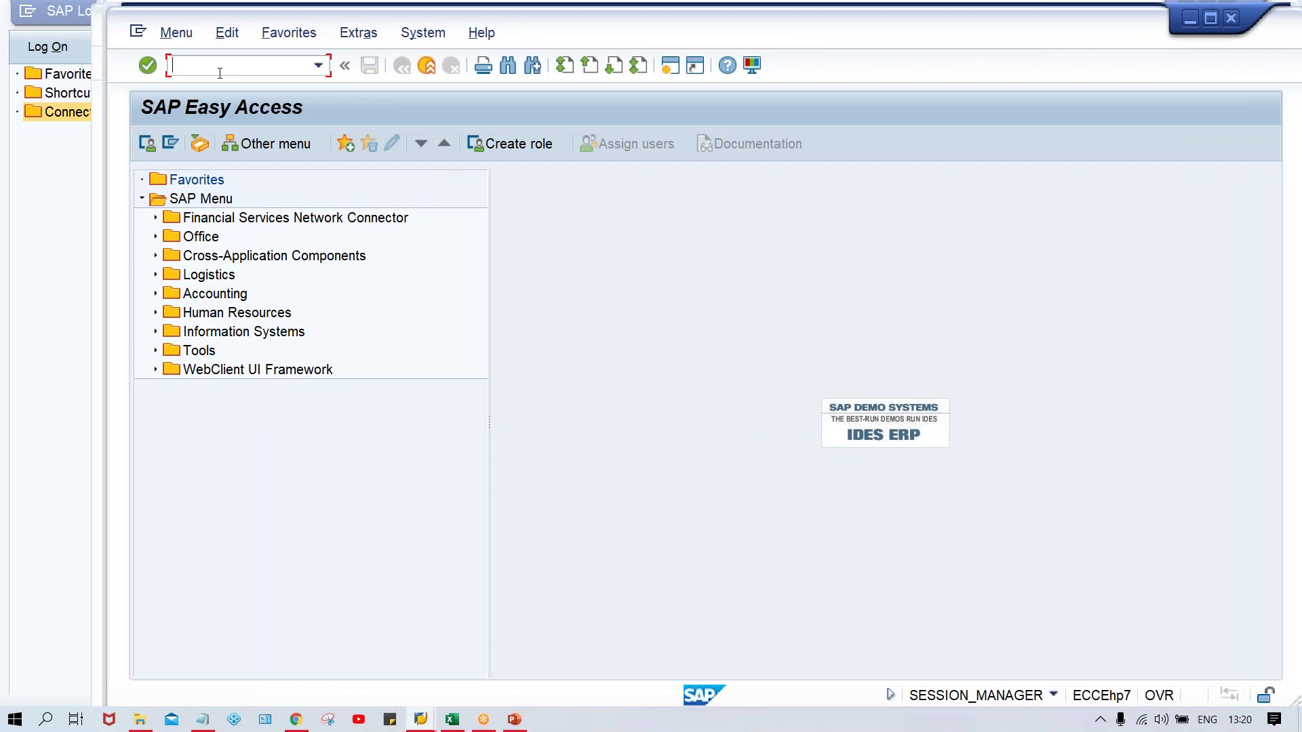
pyautogui.write('FBL1N')
pyautogui.press('Return')
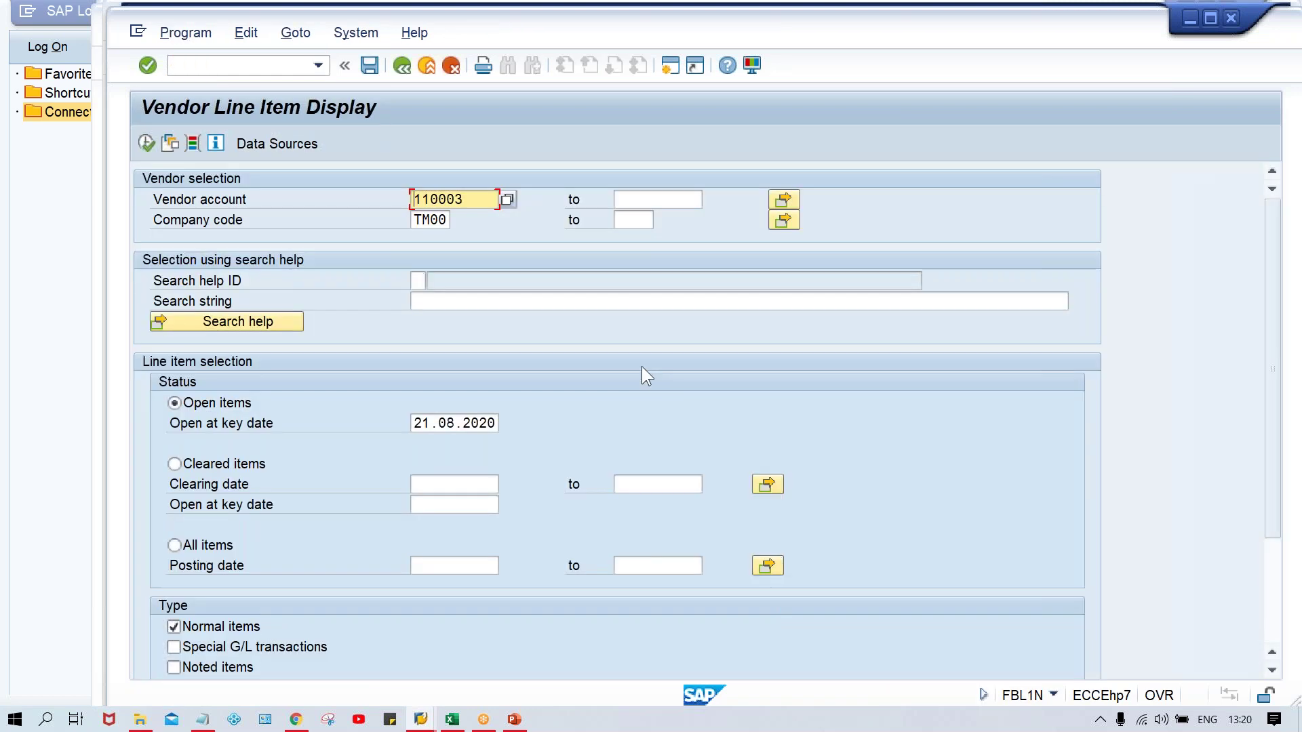
pyautogui.click(628, 302)
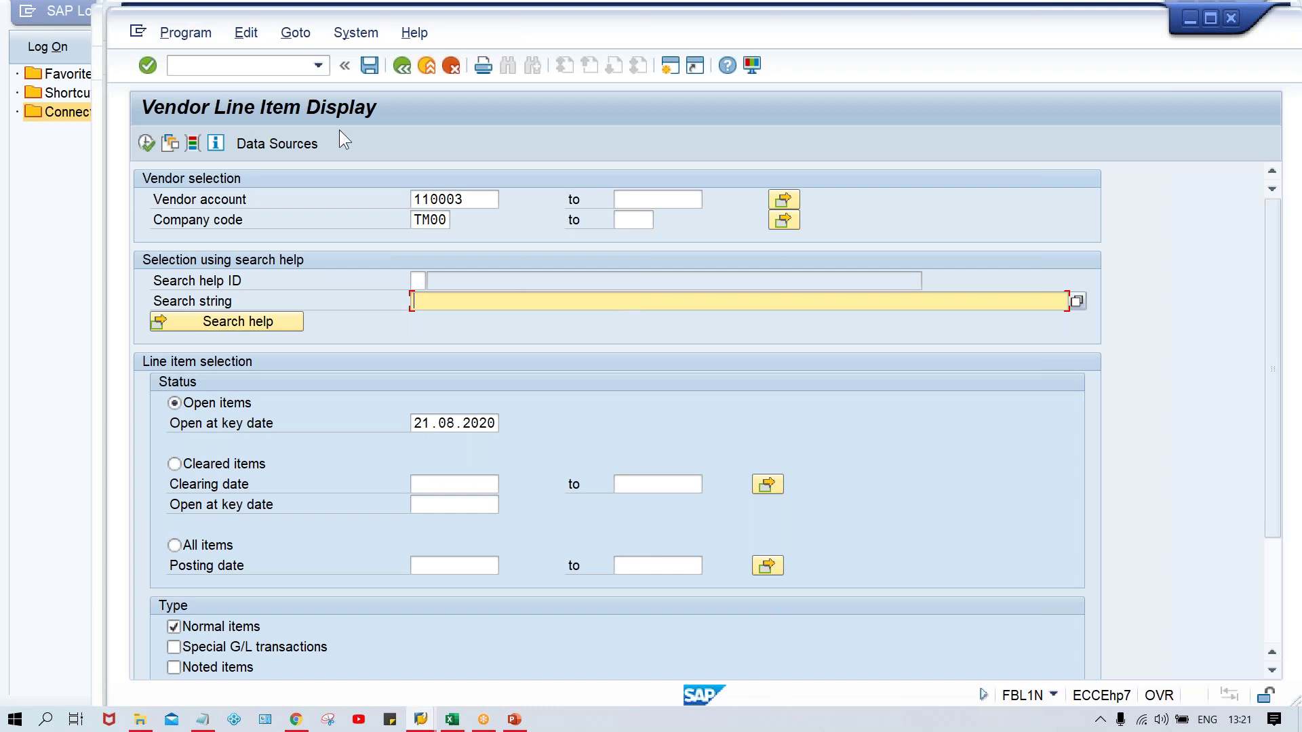
pyautogui.click(147, 144)
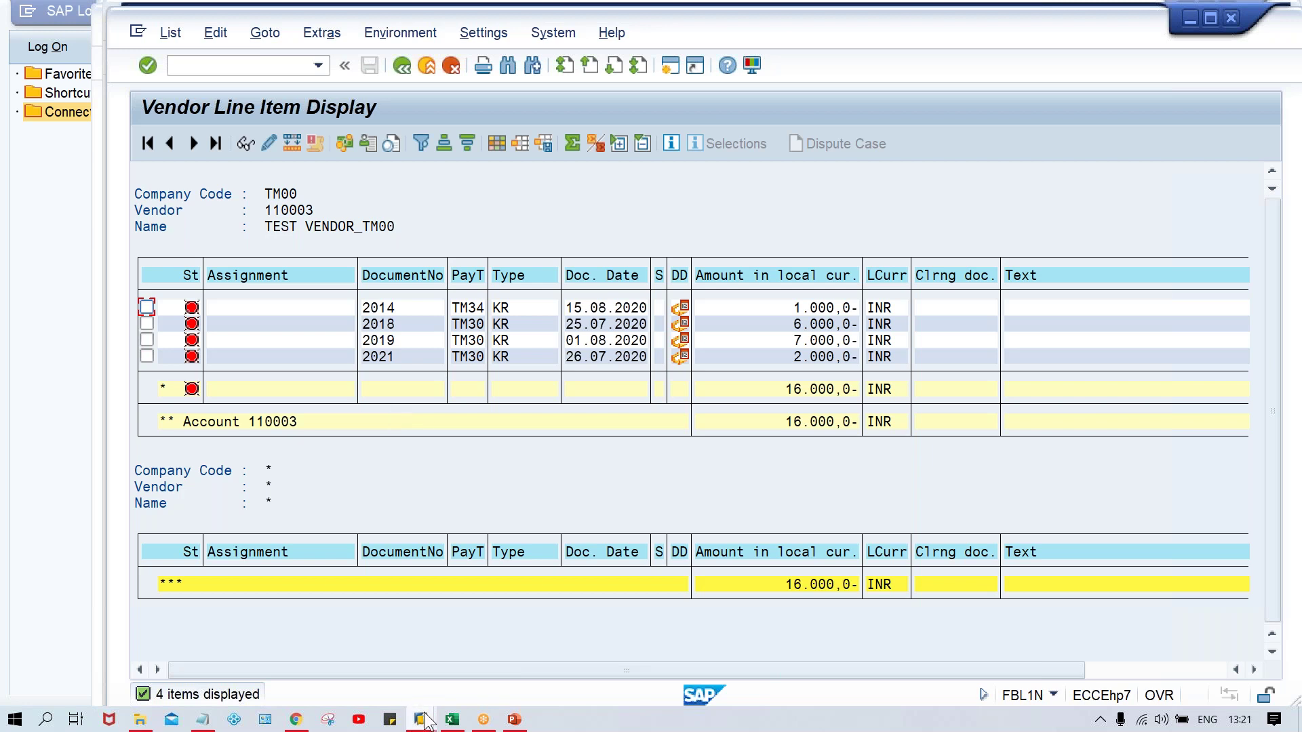
# Compare the vendor's open line items with the paid items in the TM00A payment proposal, ending on the line item list.
pyautogui.moveTo(426, 721)
pyautogui.click(473, 666)
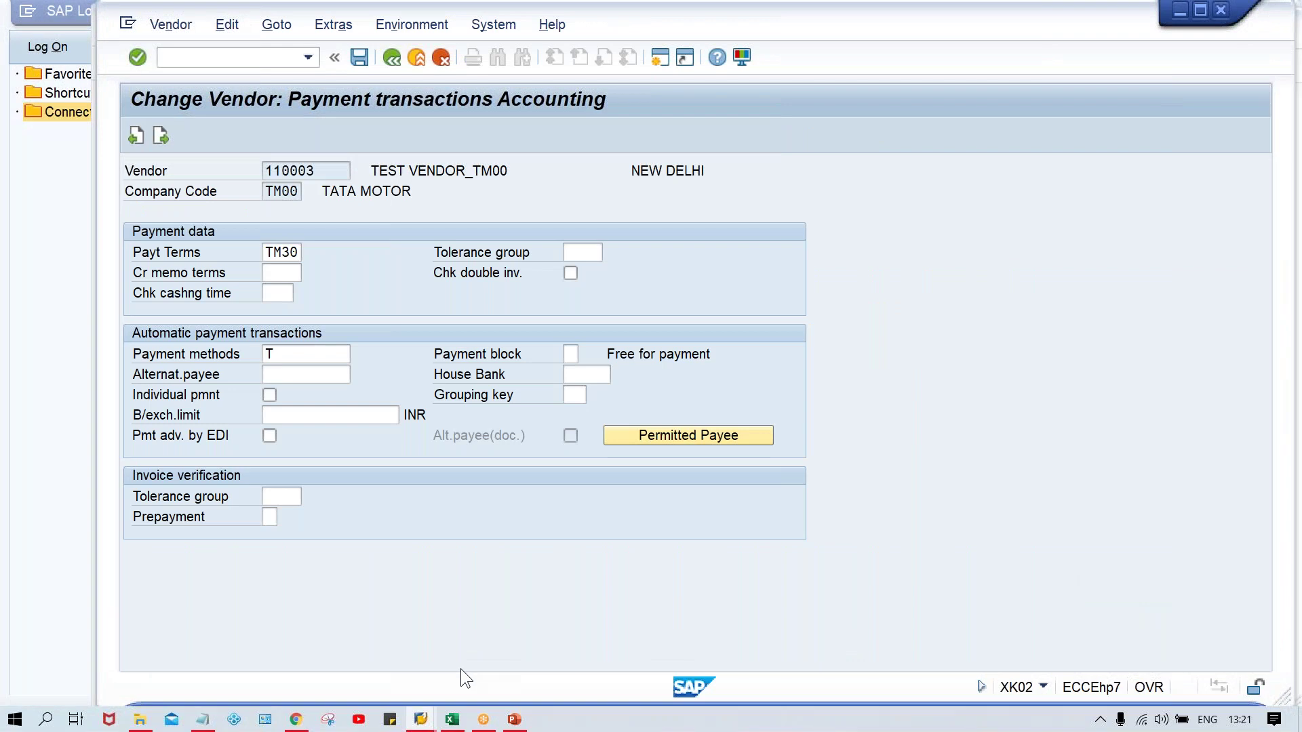
pyautogui.moveTo(426, 724)
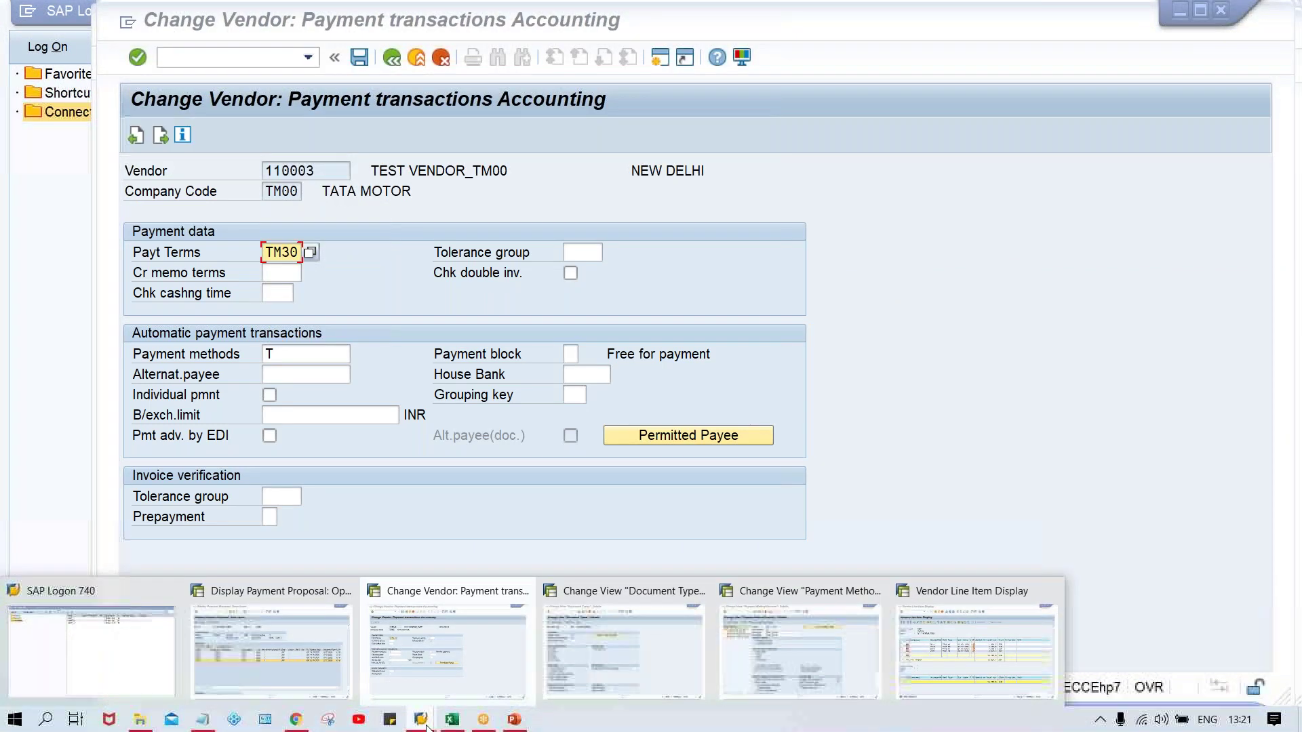
pyautogui.click(328, 692)
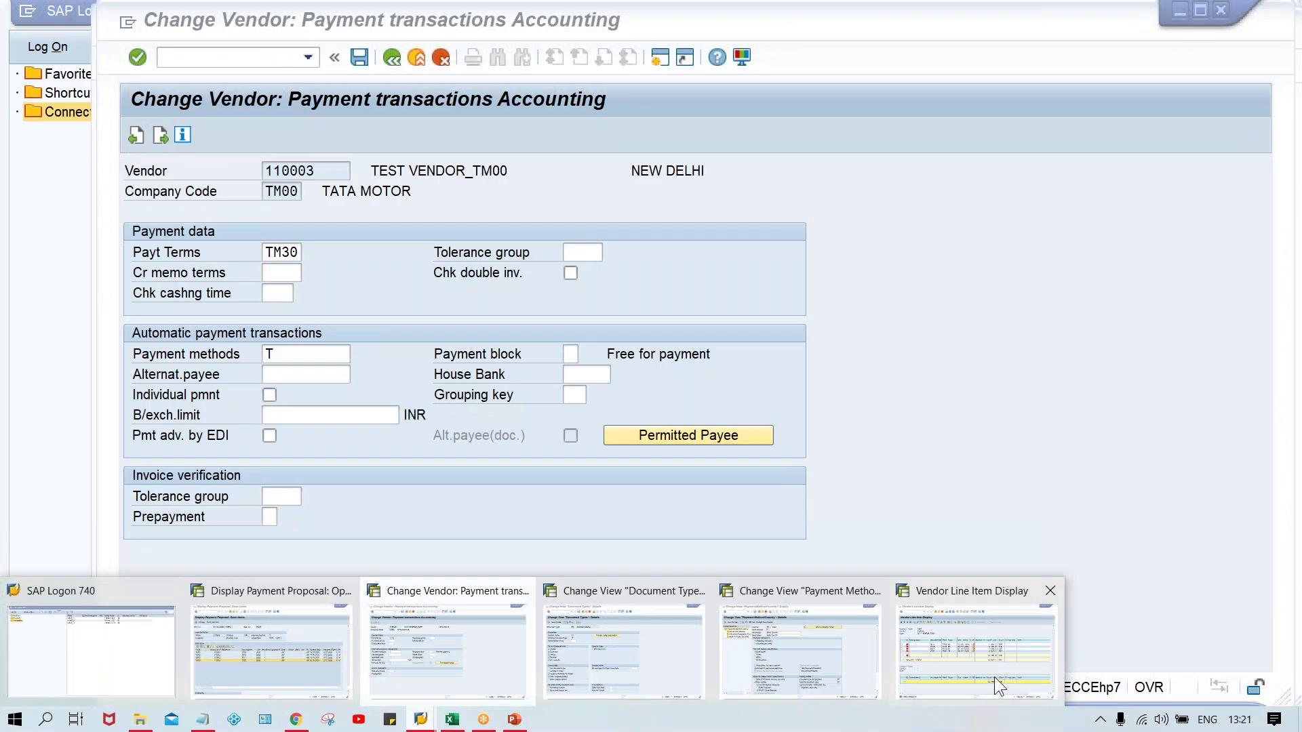
pyautogui.click(994, 677)
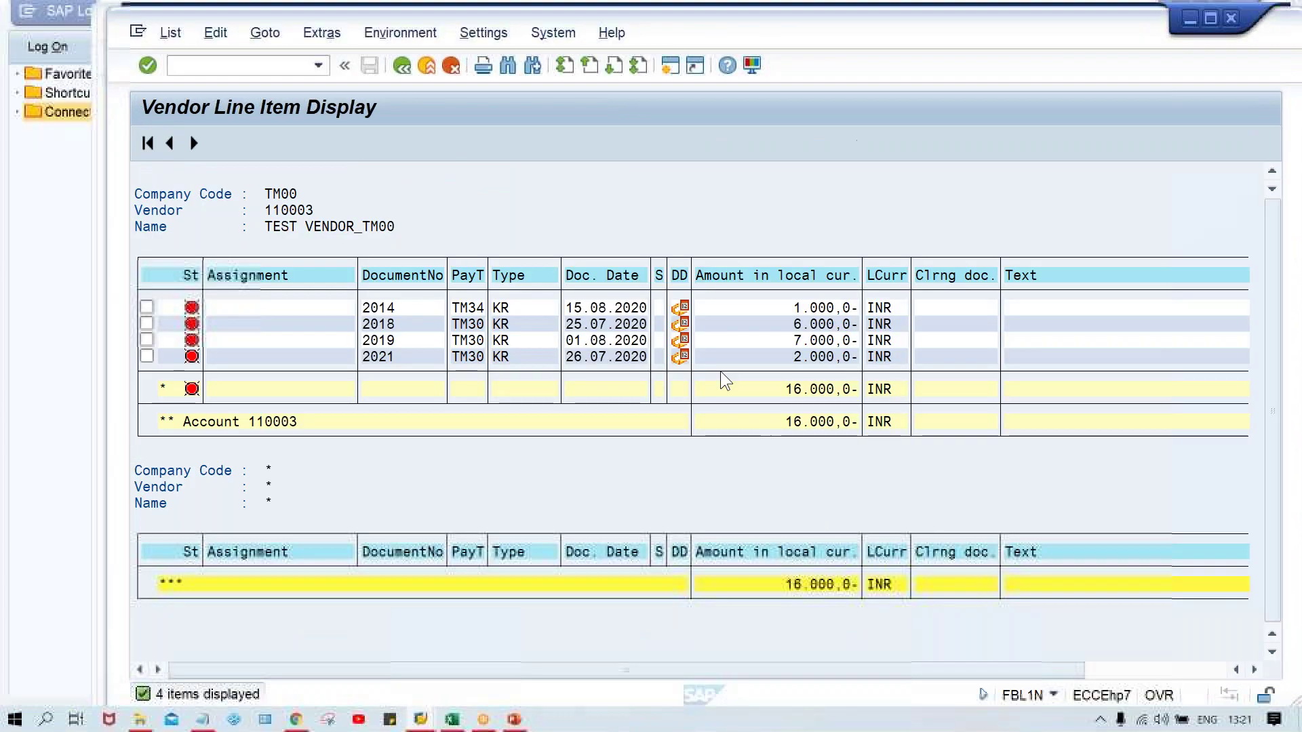
pyautogui.click(424, 720)
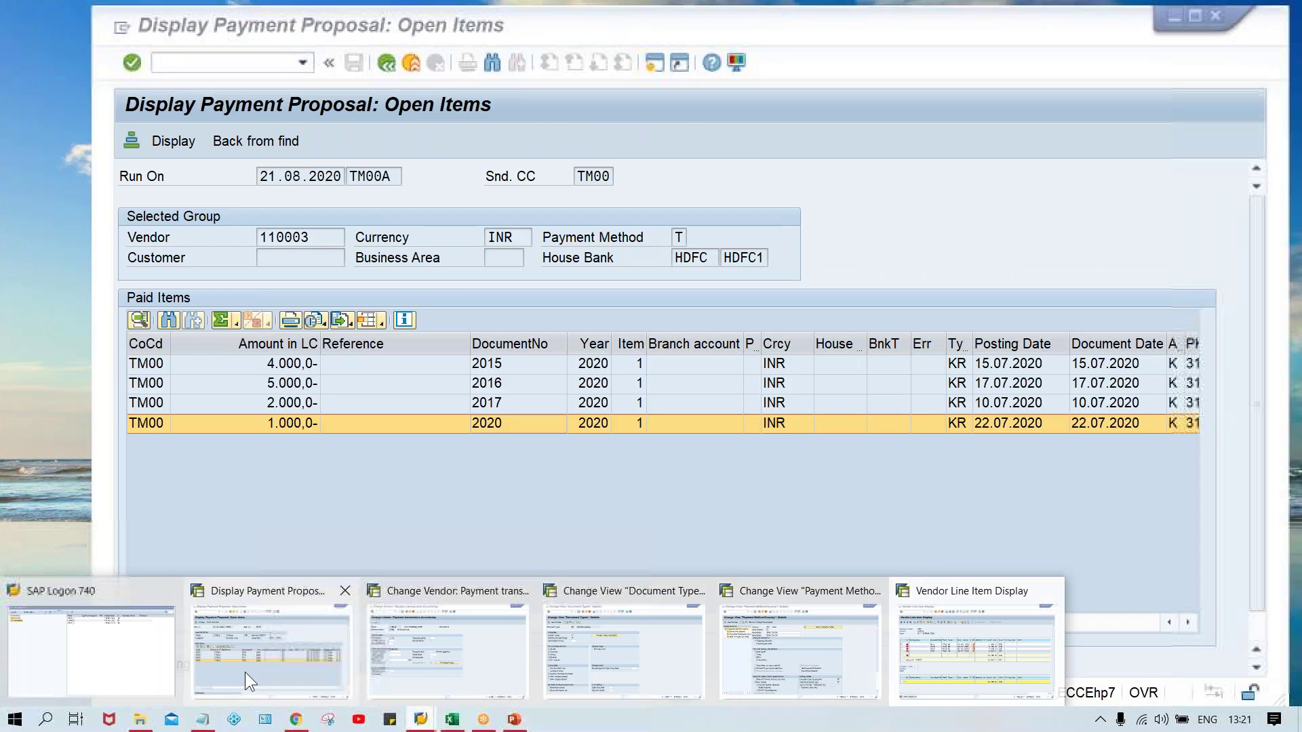
pyautogui.click(245, 673)
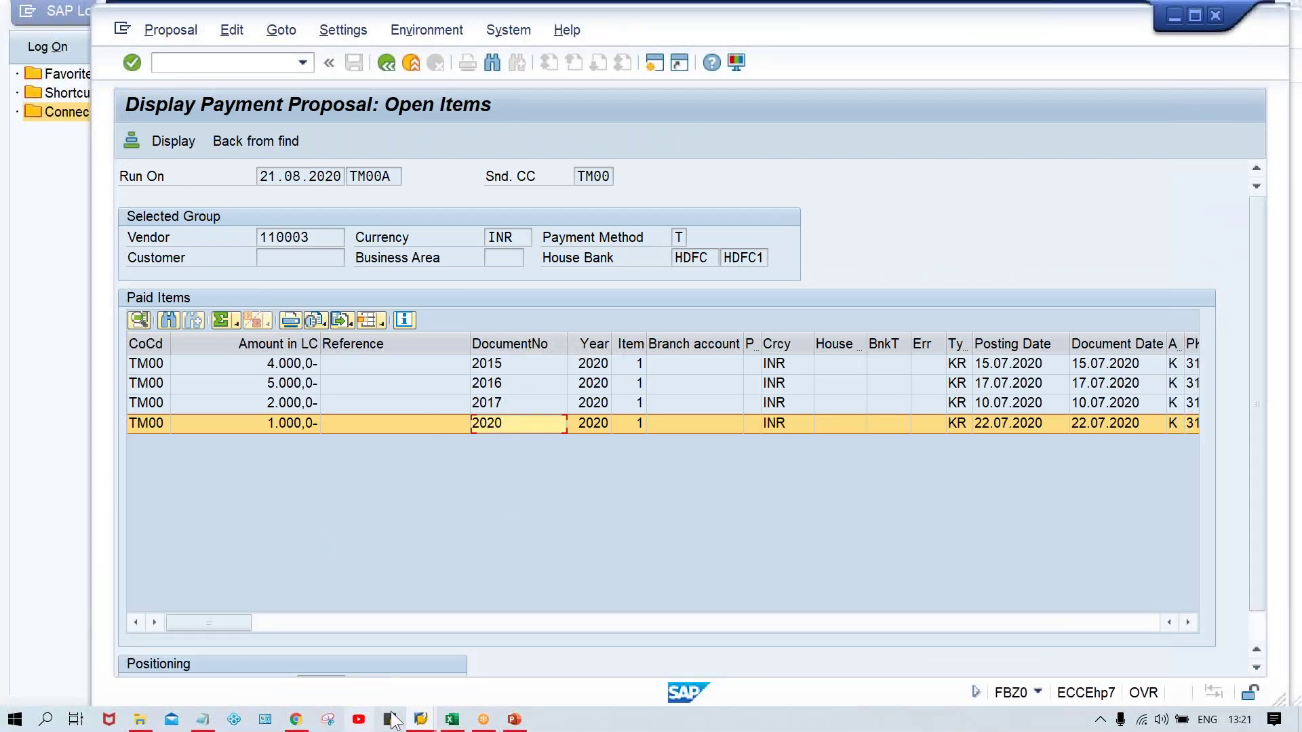
pyautogui.click(420, 720)
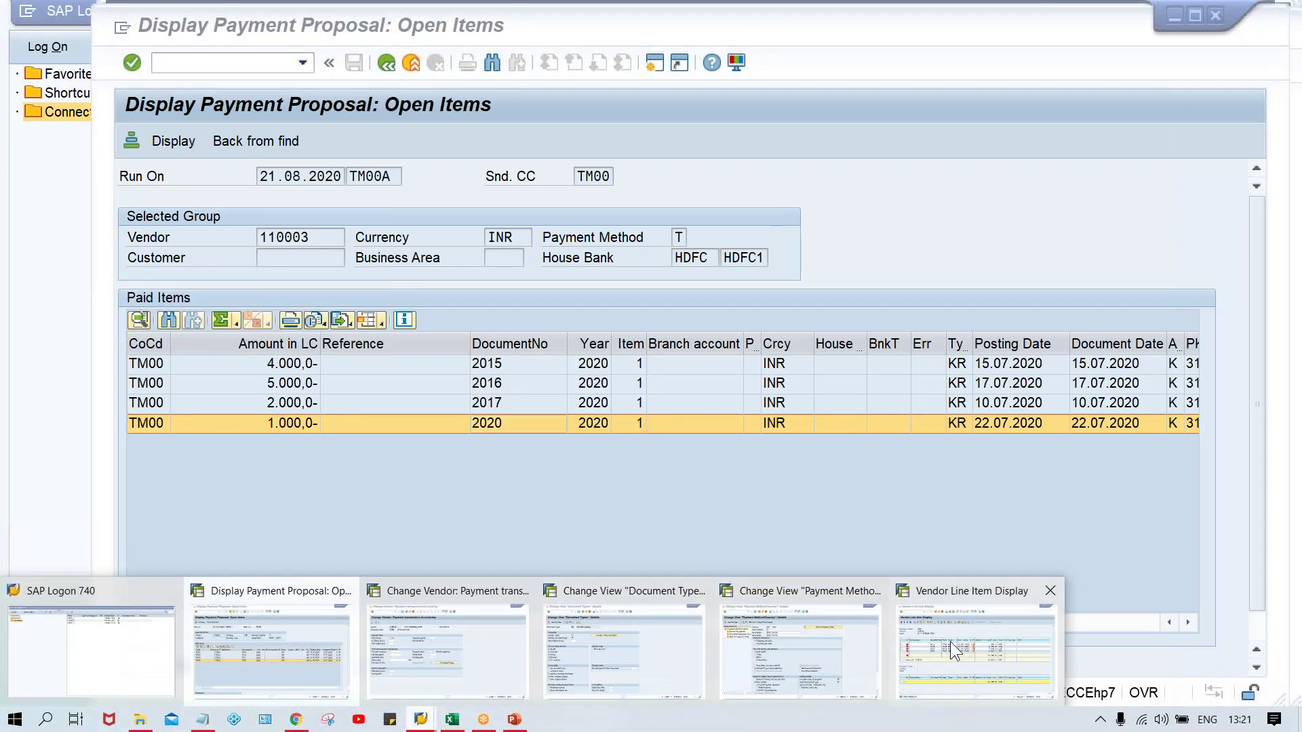
pyautogui.click(950, 641)
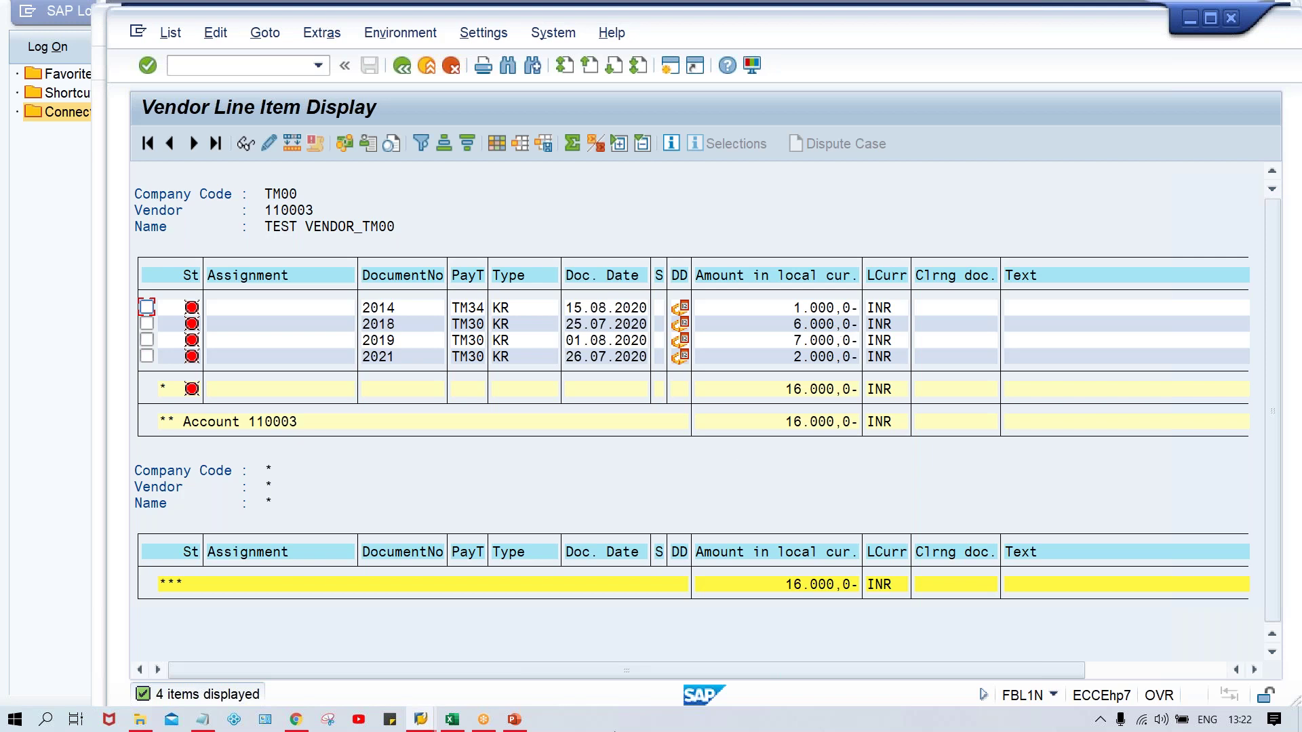
pyautogui.click(420, 719)
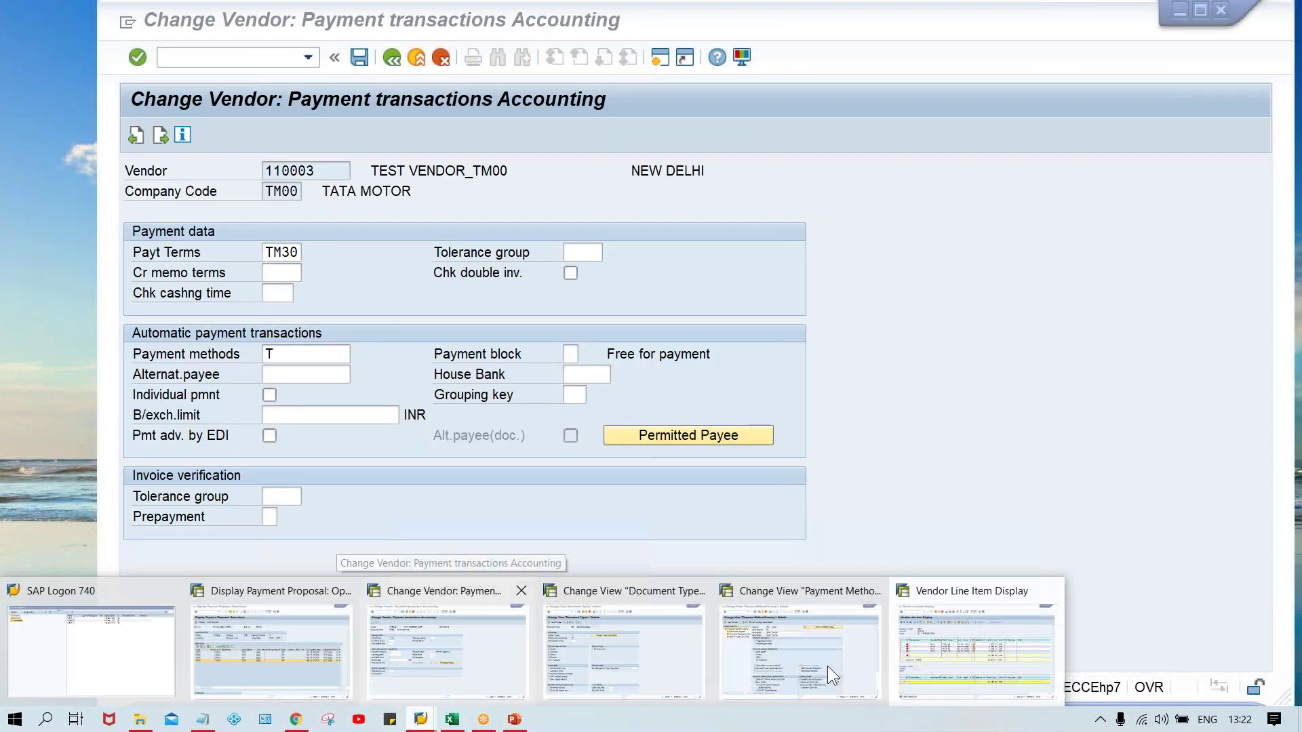
pyautogui.moveTo(830, 667)
pyautogui.click(969, 661)
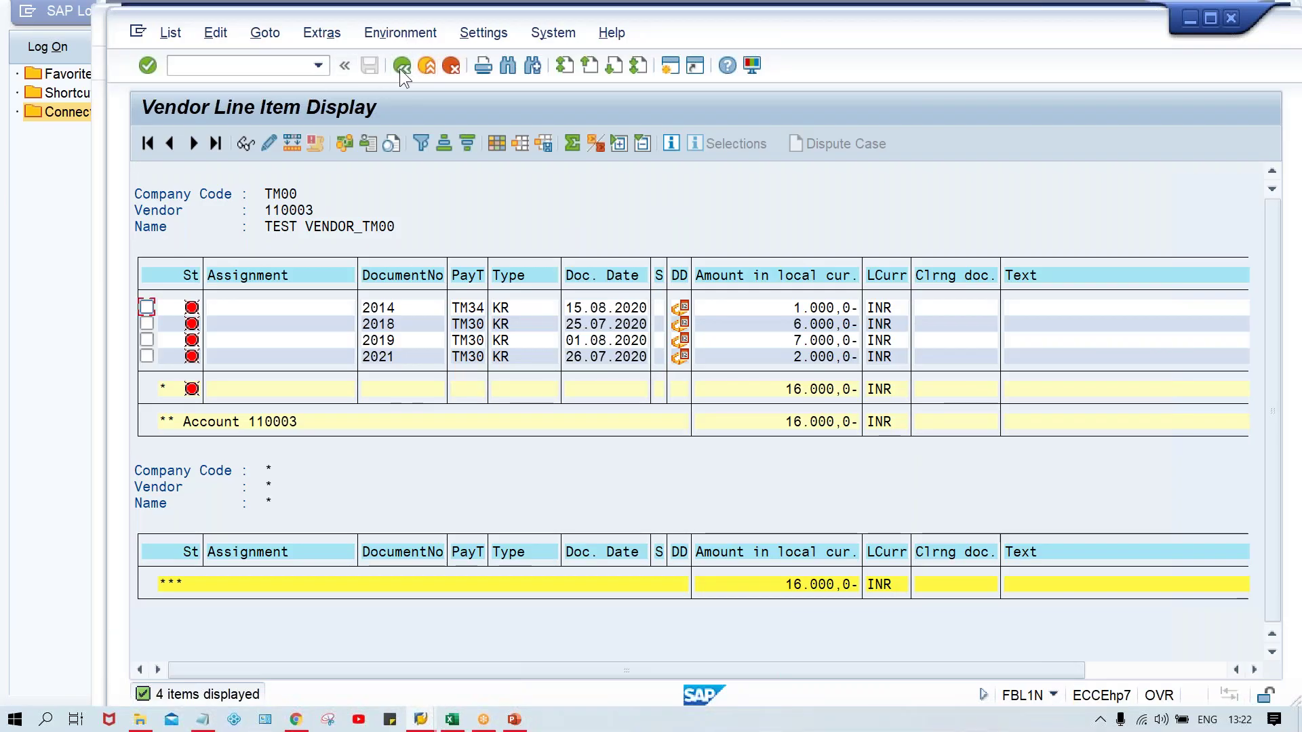
# Return to the FBL1N selection, change the line item status to All items and list down to the latest cleared items.
pyautogui.press('F3')
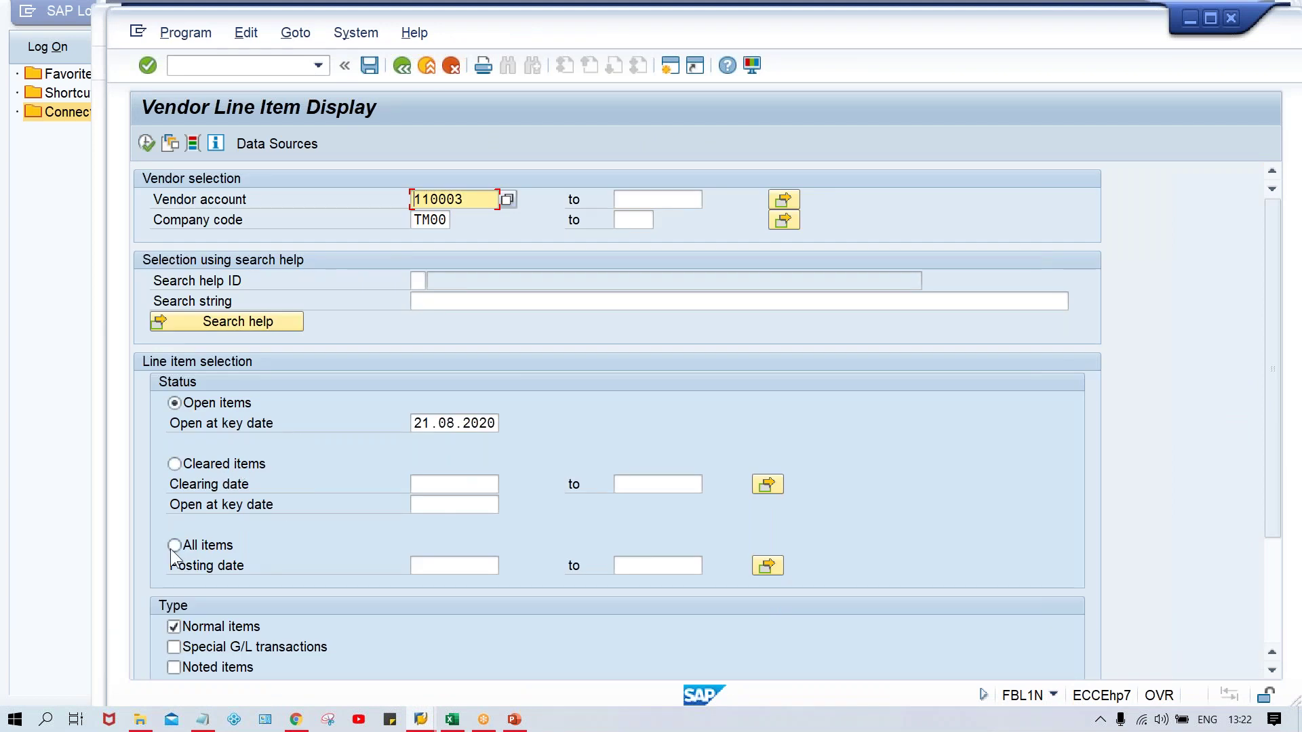
pyautogui.click(174, 546)
pyautogui.click(146, 143)
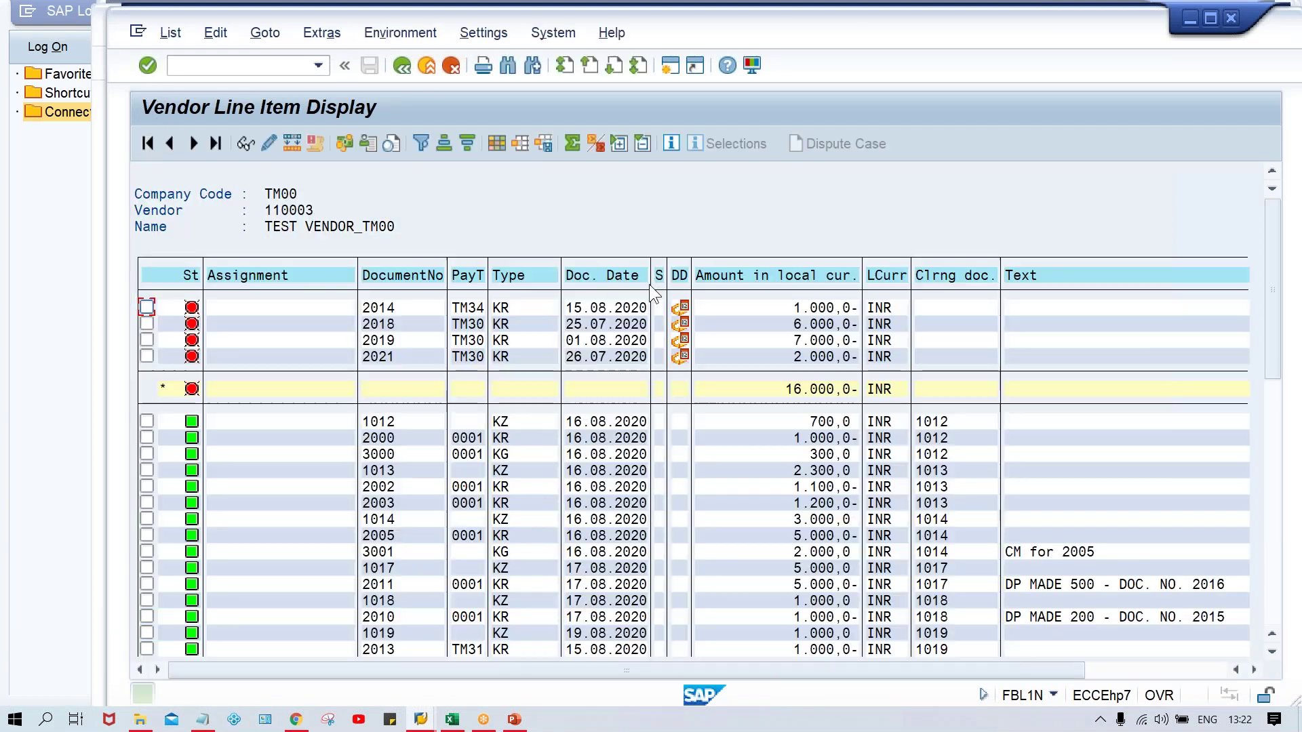
pyautogui.moveTo(1272, 331); pyautogui.dragTo(1280, 394)
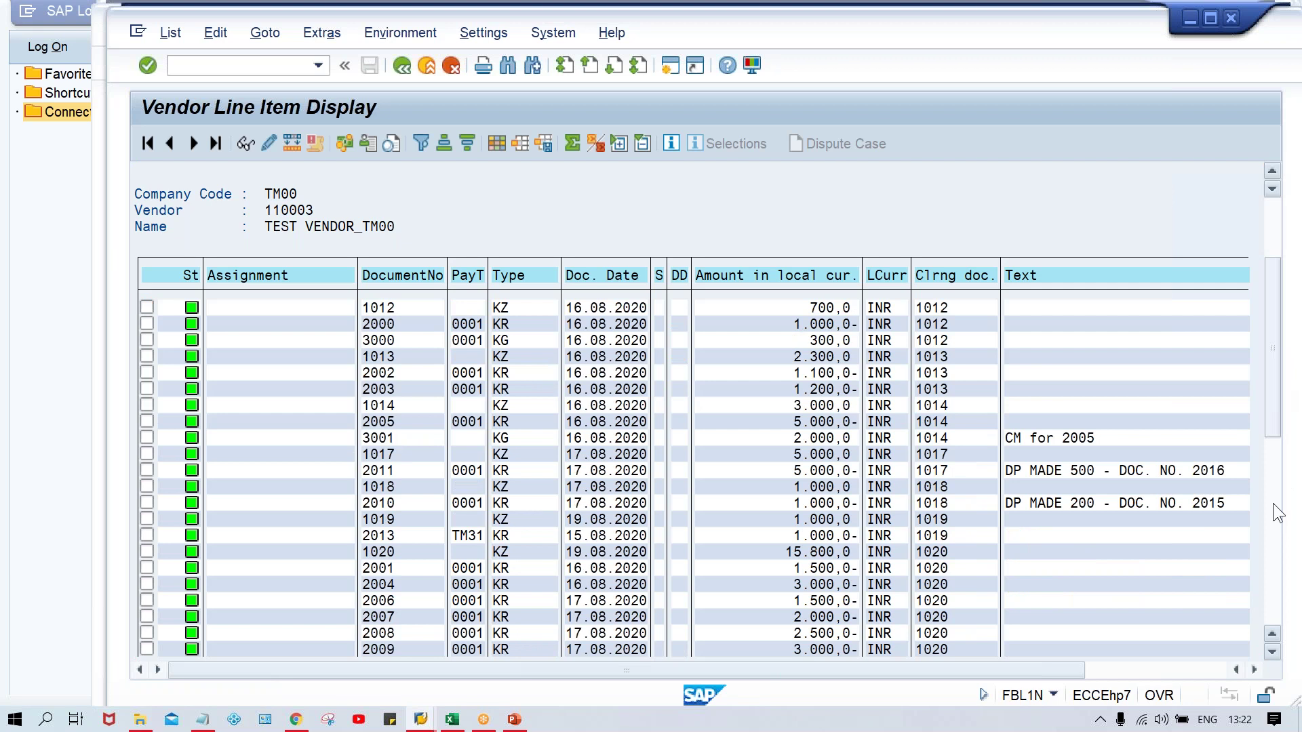
pyautogui.click(1274, 506)
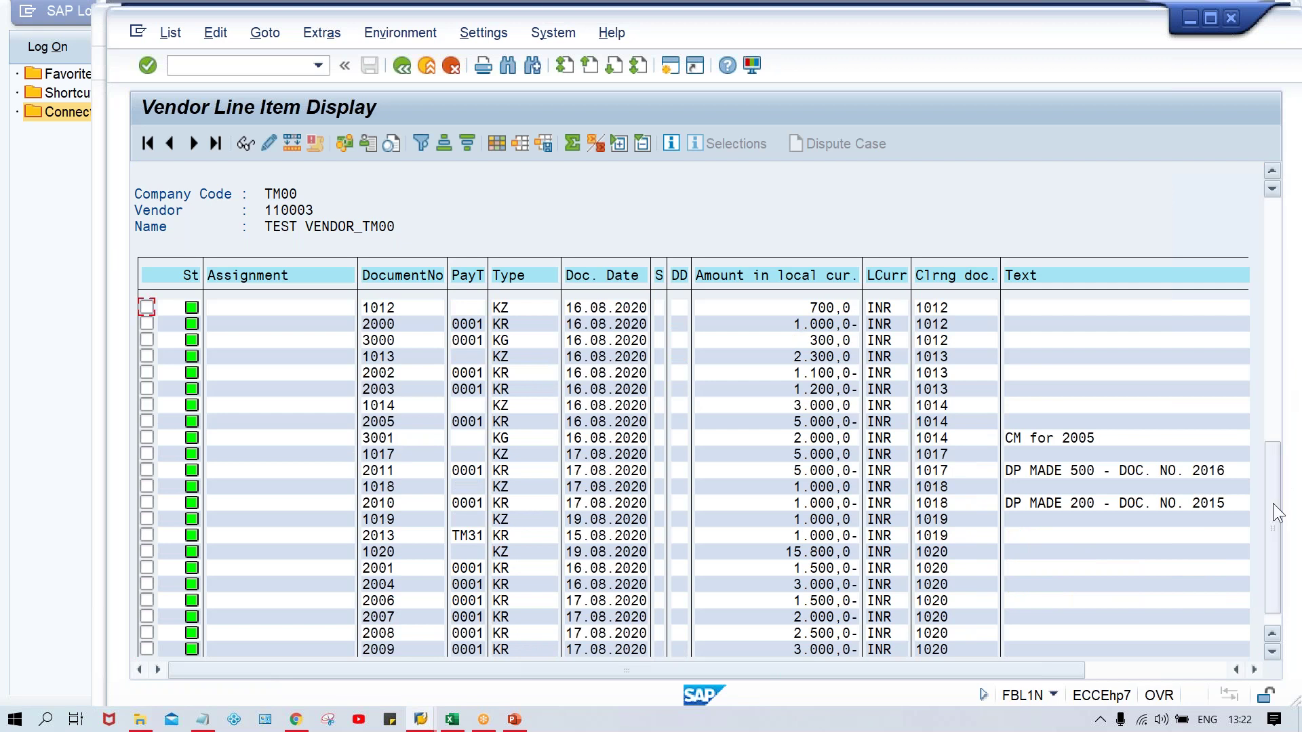
# Filter the vendor line items by document type ZP and check the payment document's number and amount.
pyautogui.click(515, 274)
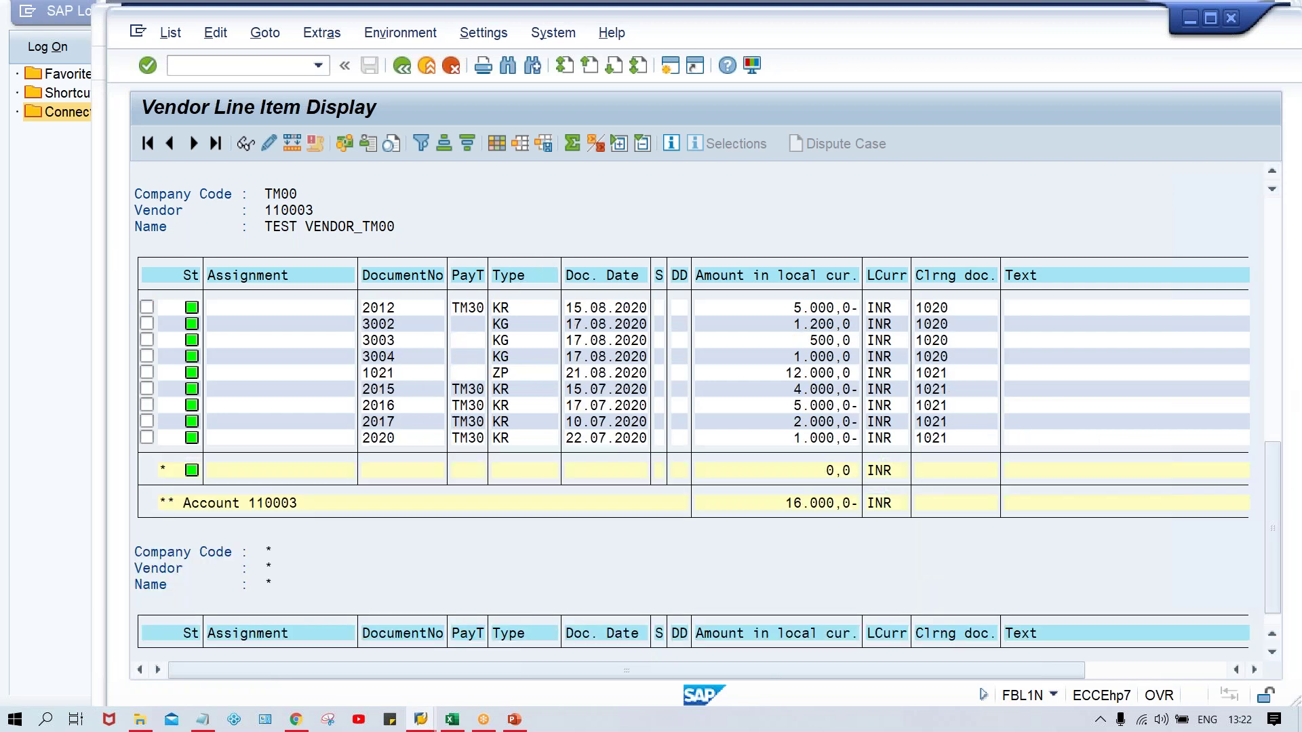
pyautogui.click(421, 143)
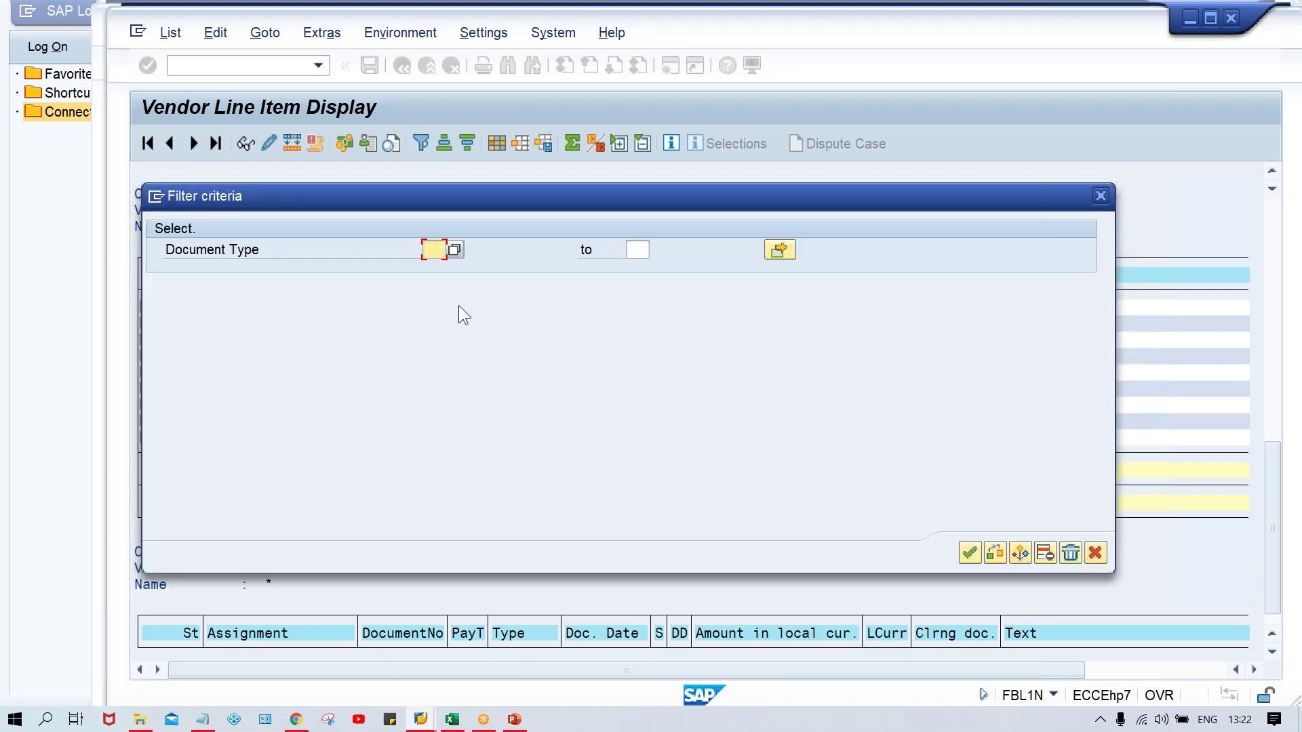
pyautogui.write('ZP')
pyautogui.press('Return')
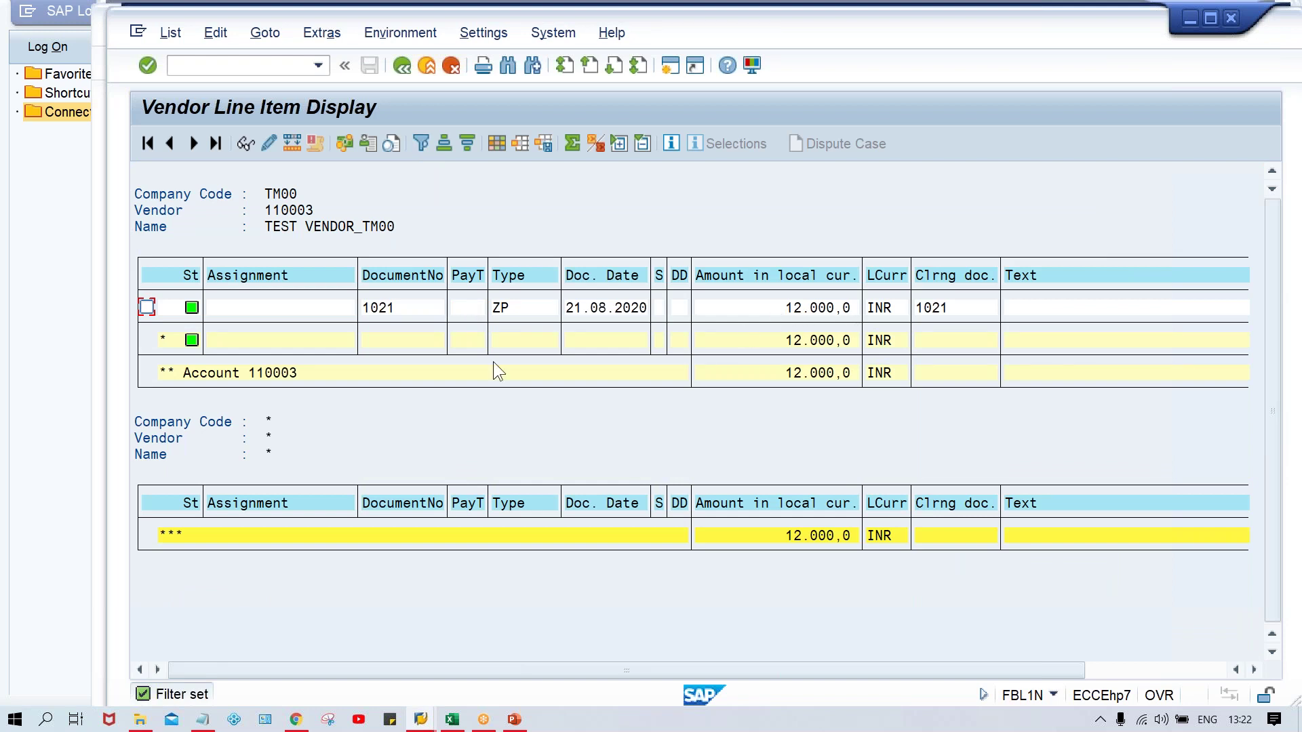
pyautogui.click(405, 307)
pyautogui.click(789, 307)
pyautogui.click(407, 309)
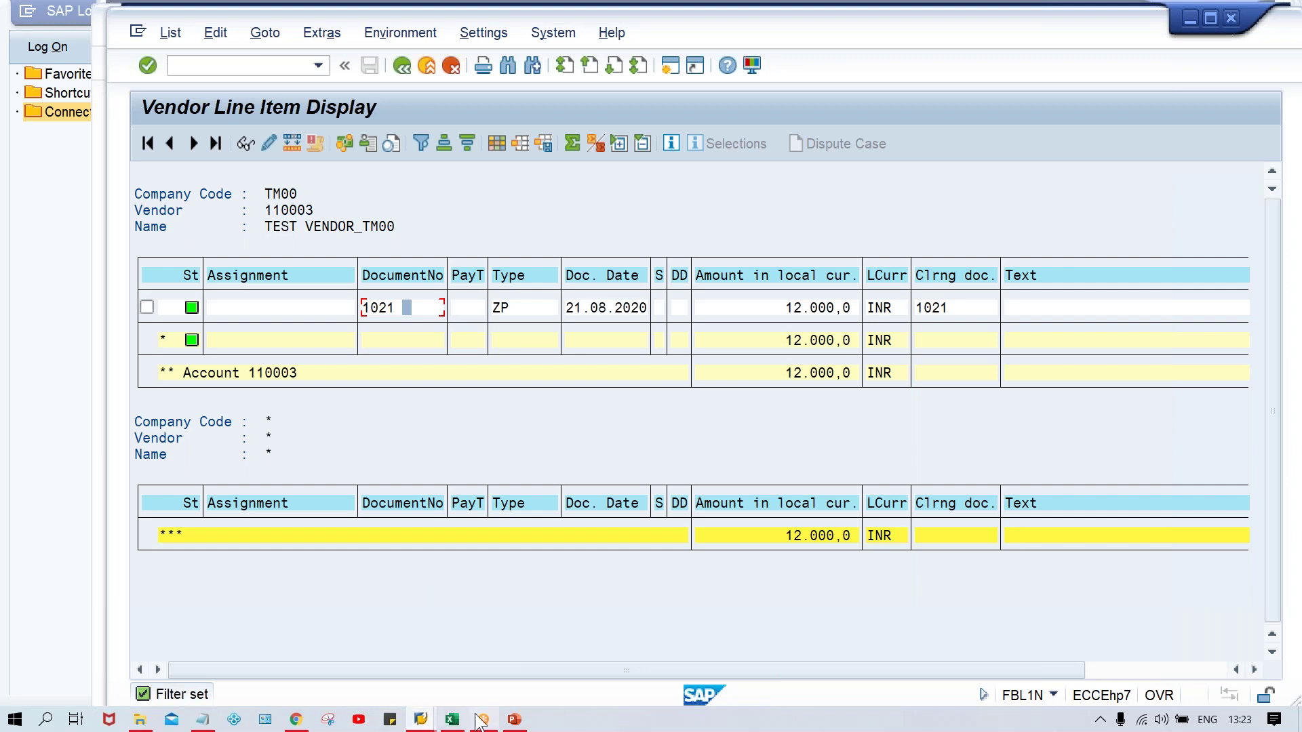
# Switch to the Class workbook in Excel and enter 1000 in N14 and 1999 in O14 on Sheet2.
pyautogui.click(453, 720)
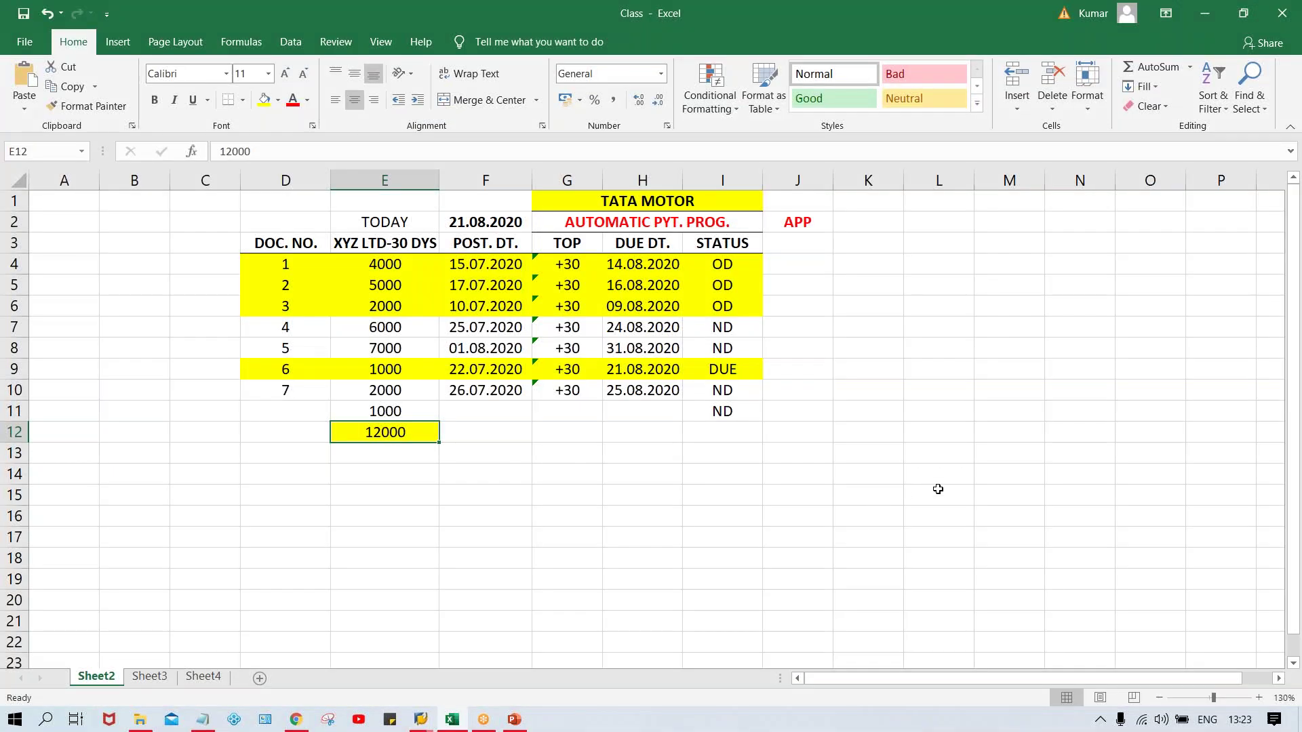
pyautogui.click(1078, 475)
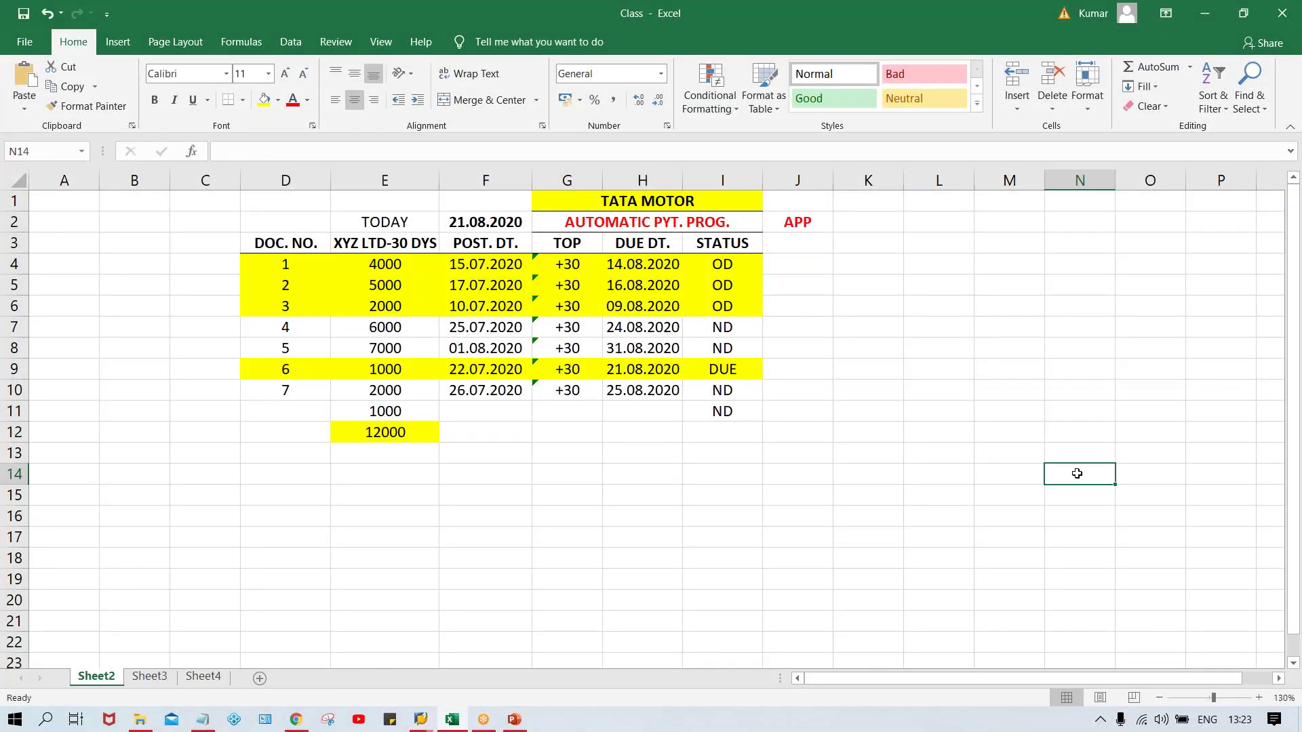
pyautogui.write('1000')
pyautogui.click(1150, 475)
pyautogui.write('1999')
pyautogui.press('Tab')
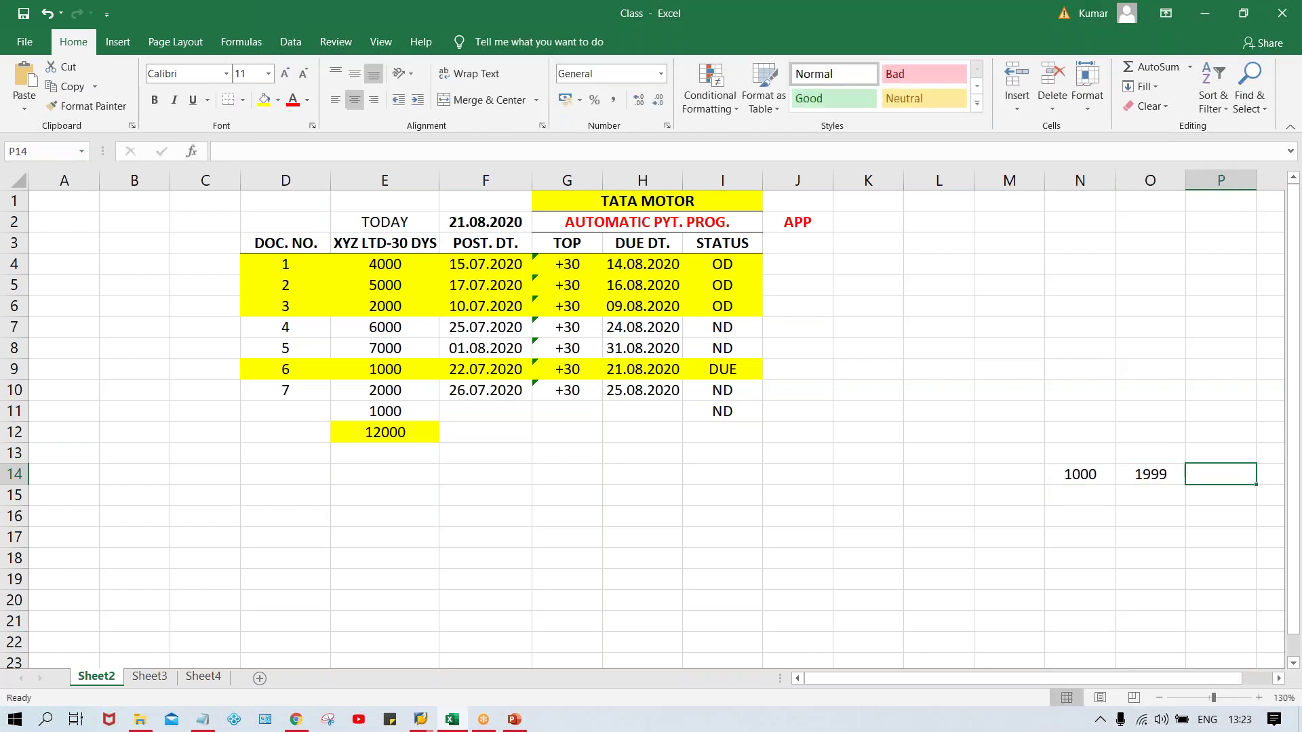
# Add the headings FROM in N13 and TO in O13 above the number range limits and make them bold.
pyautogui.click(1062, 456)
pyautogui.write('FROM')
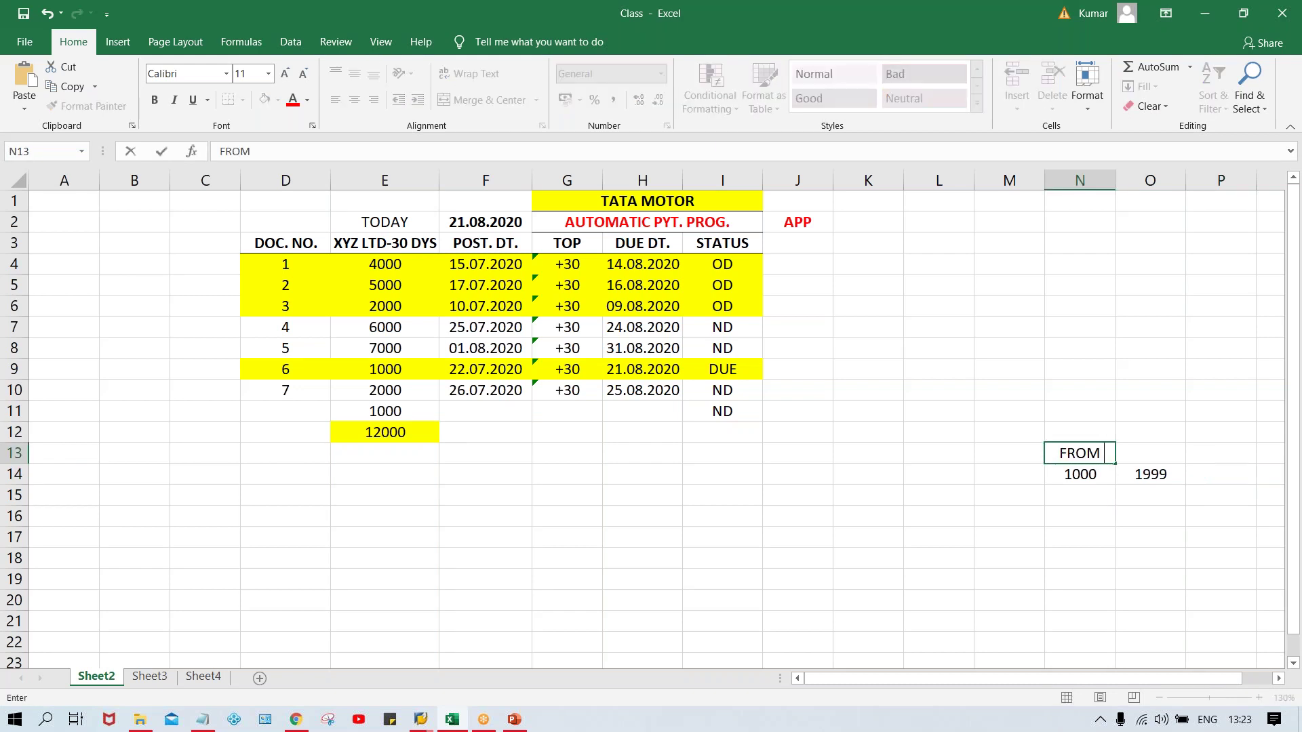
pyautogui.press('Tab')
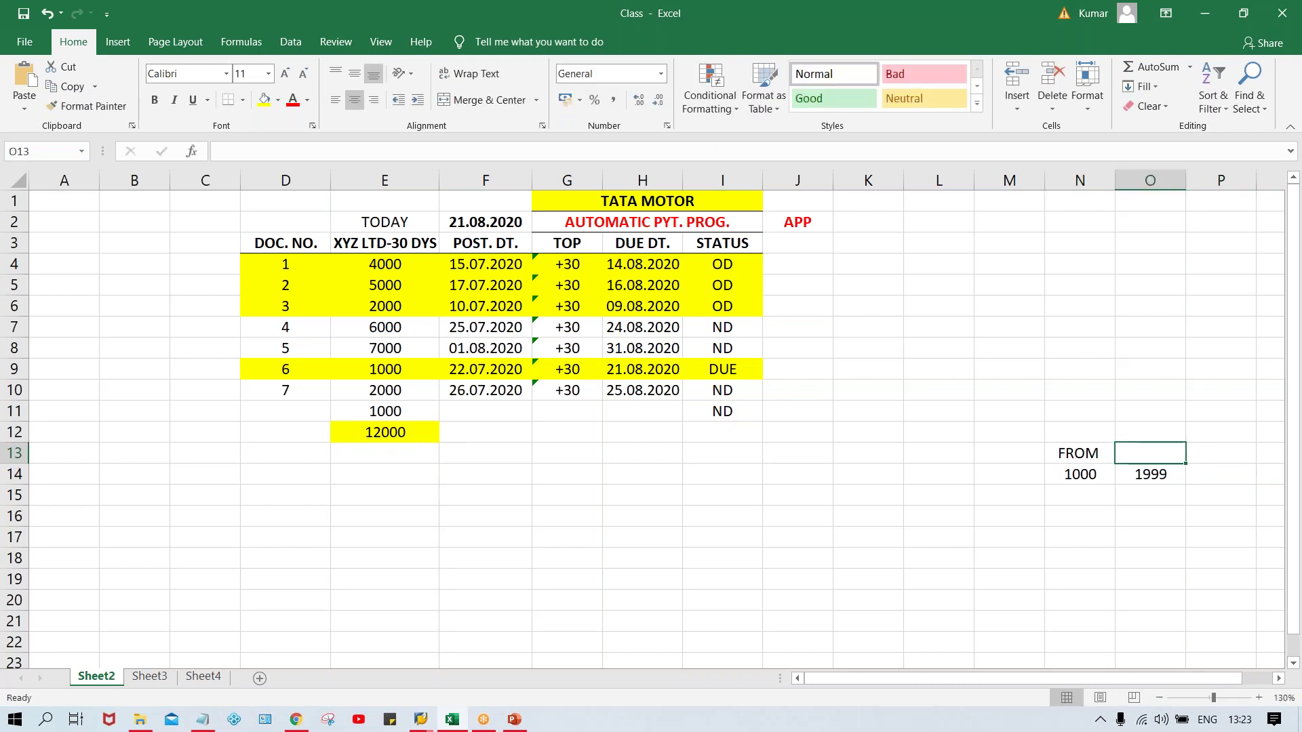
pyautogui.write('TO')
pyautogui.press('Tab')
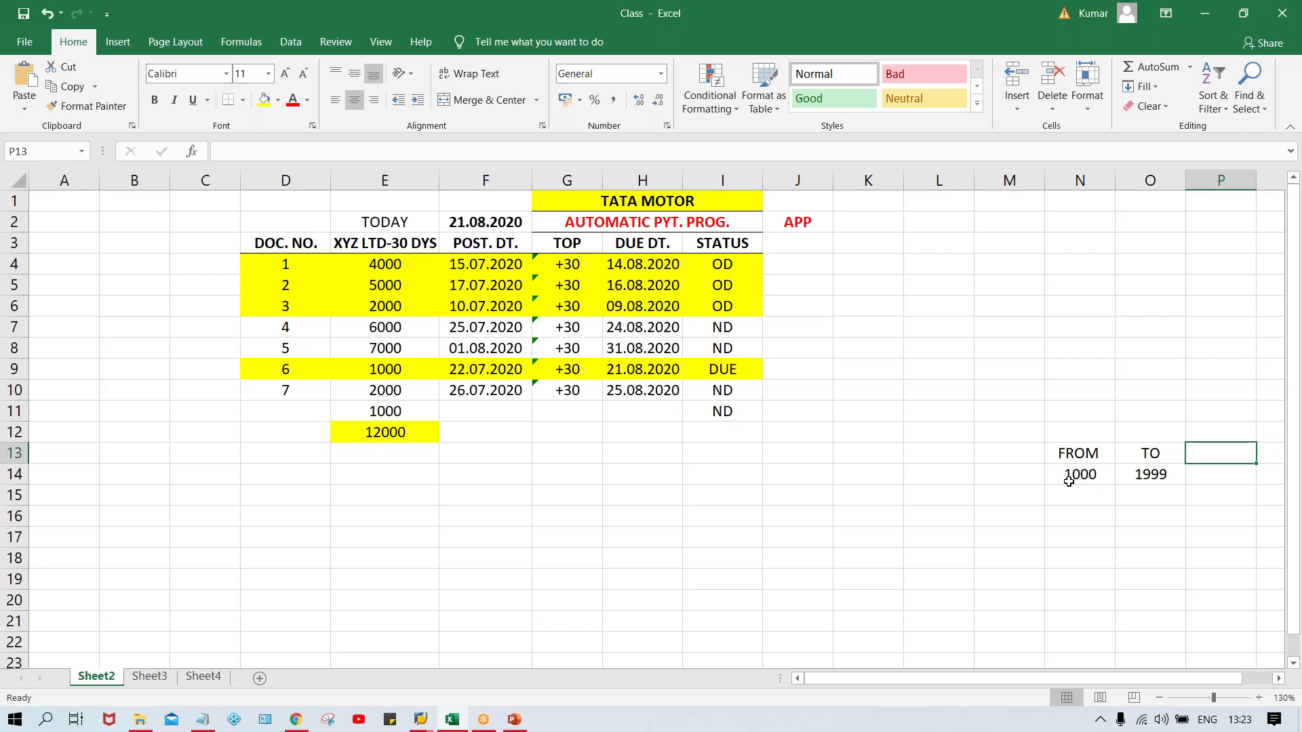
pyautogui.moveTo(1080, 453); pyautogui.dragTo(1145, 453)
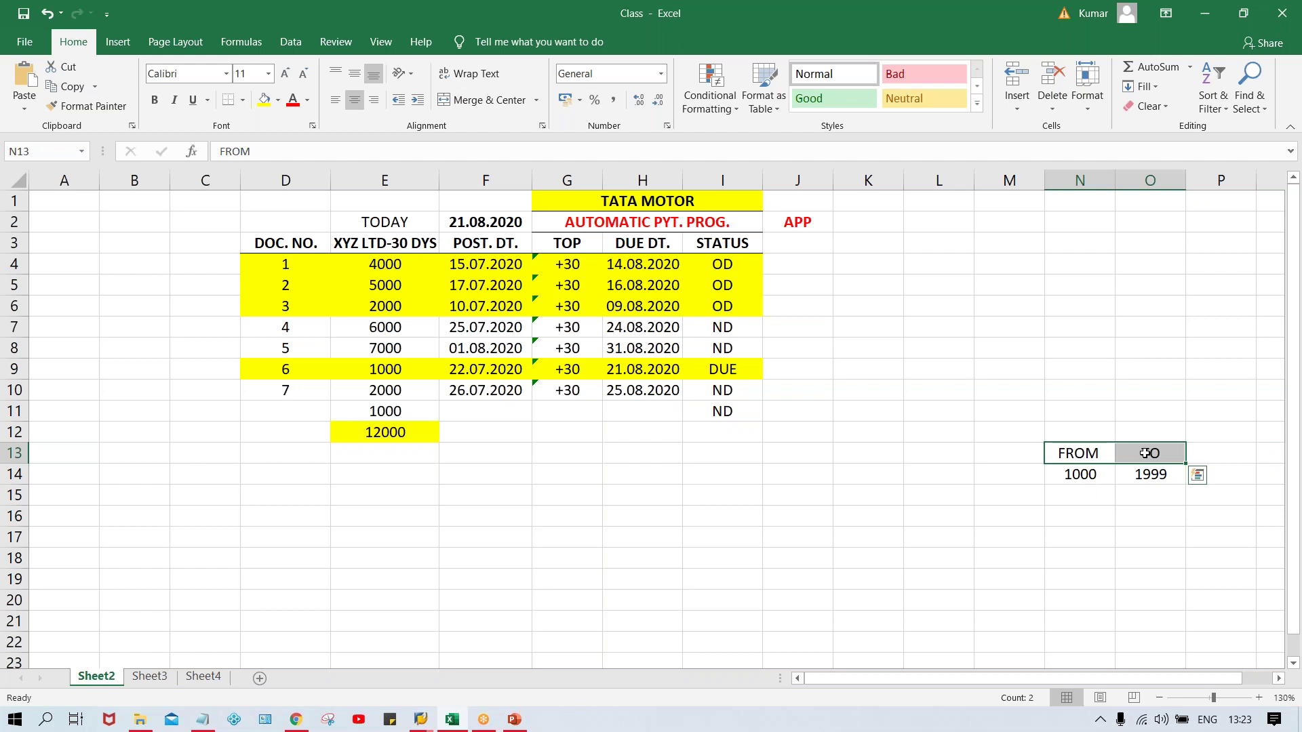
pyautogui.hotkey('ctrl', 'b')
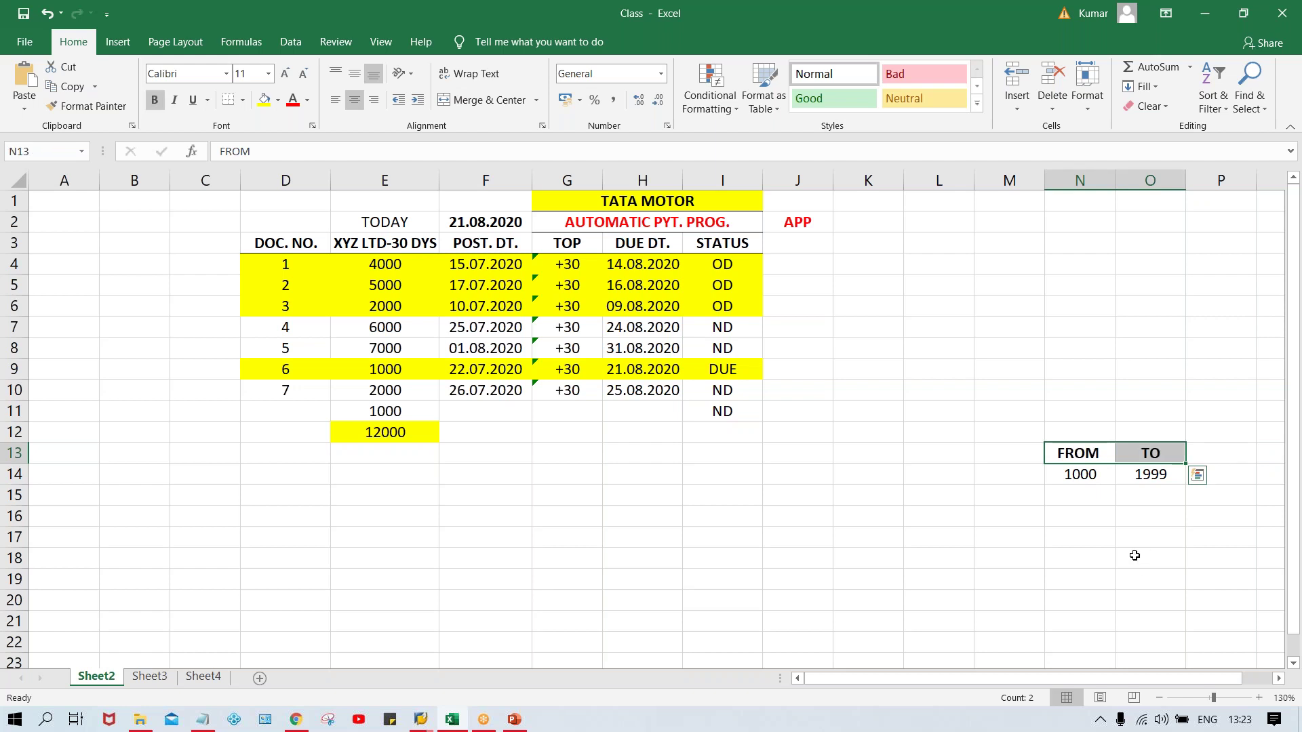
# Add the heading NR STTS in P13 and enter 1005 below it in P14.
pyautogui.click(1236, 455)
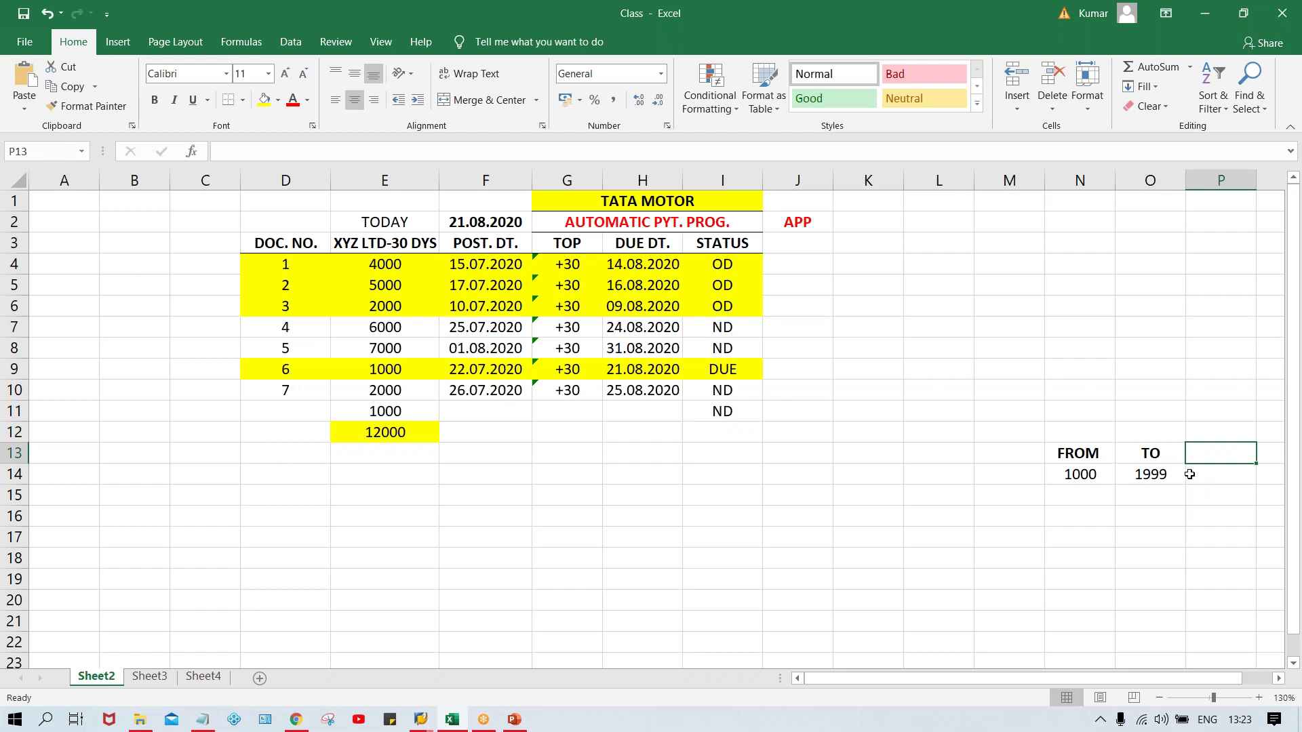
pyautogui.write('NR')
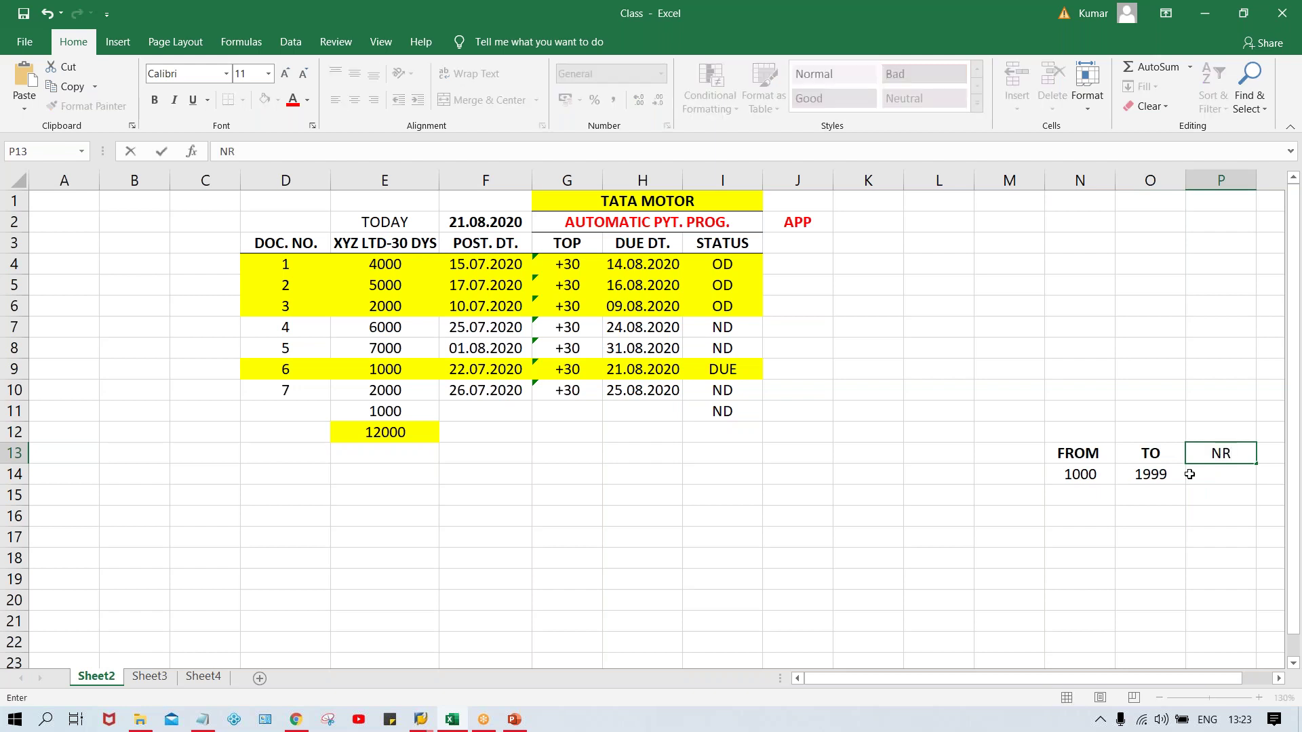
pyautogui.write(' STTS')
pyautogui.press('Return')
pyautogui.click(1229, 454)
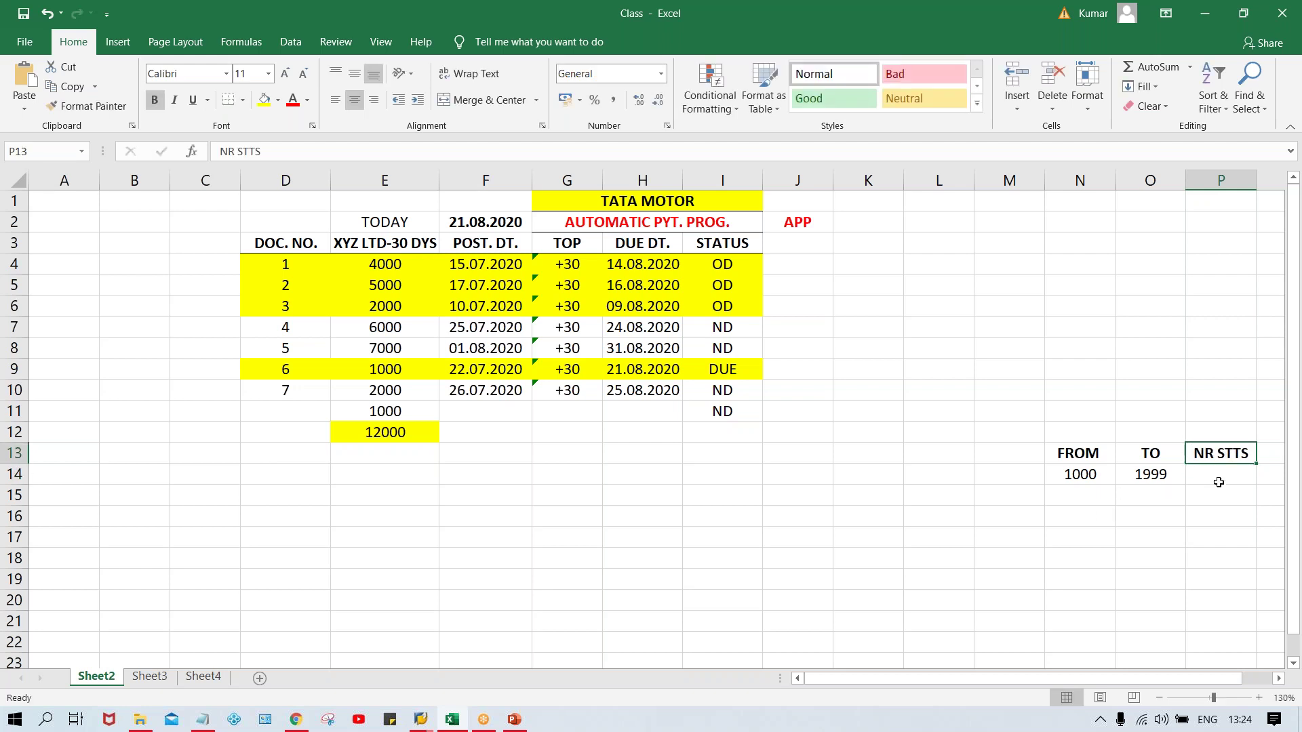
pyautogui.click(1225, 478)
pyautogui.write('1005')
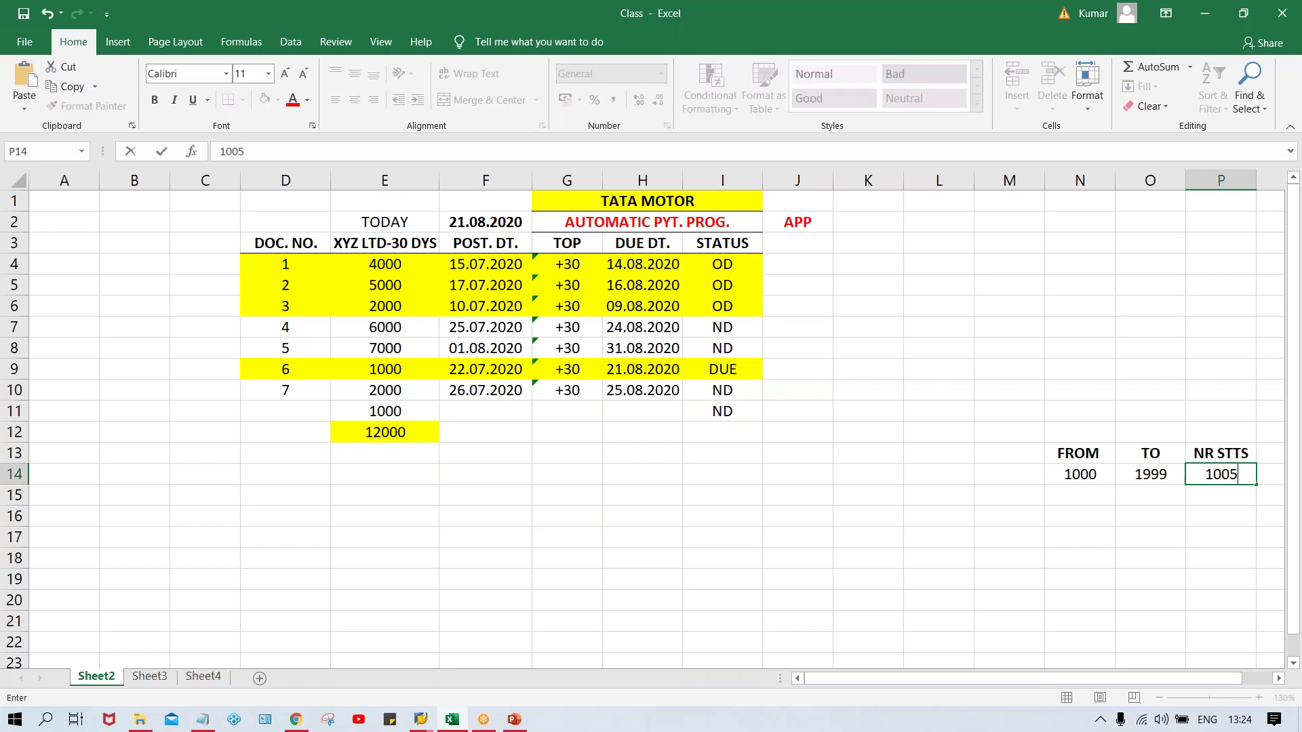
pyautogui.press('Return')
pyautogui.click(1202, 470)
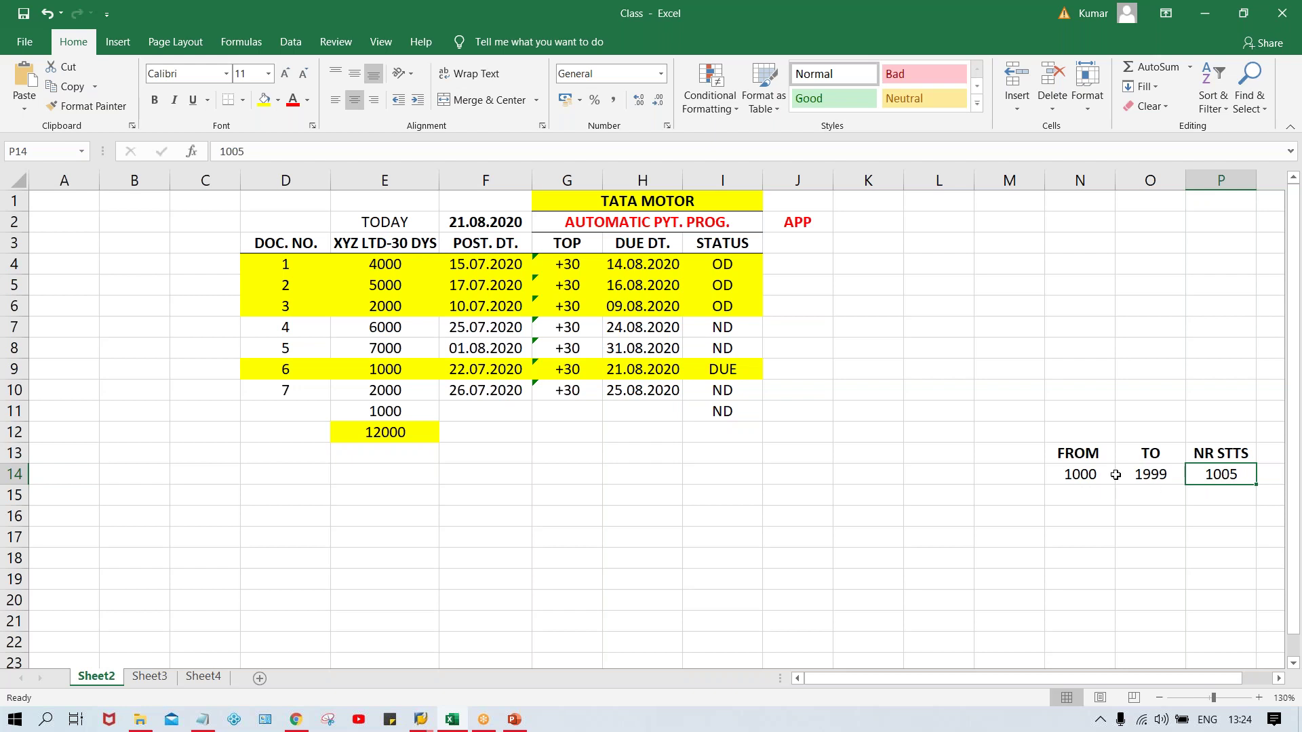
# Enter the number range 01 as text in M14, then select the empty cell L14 beside it.
pyautogui.click(1001, 476)
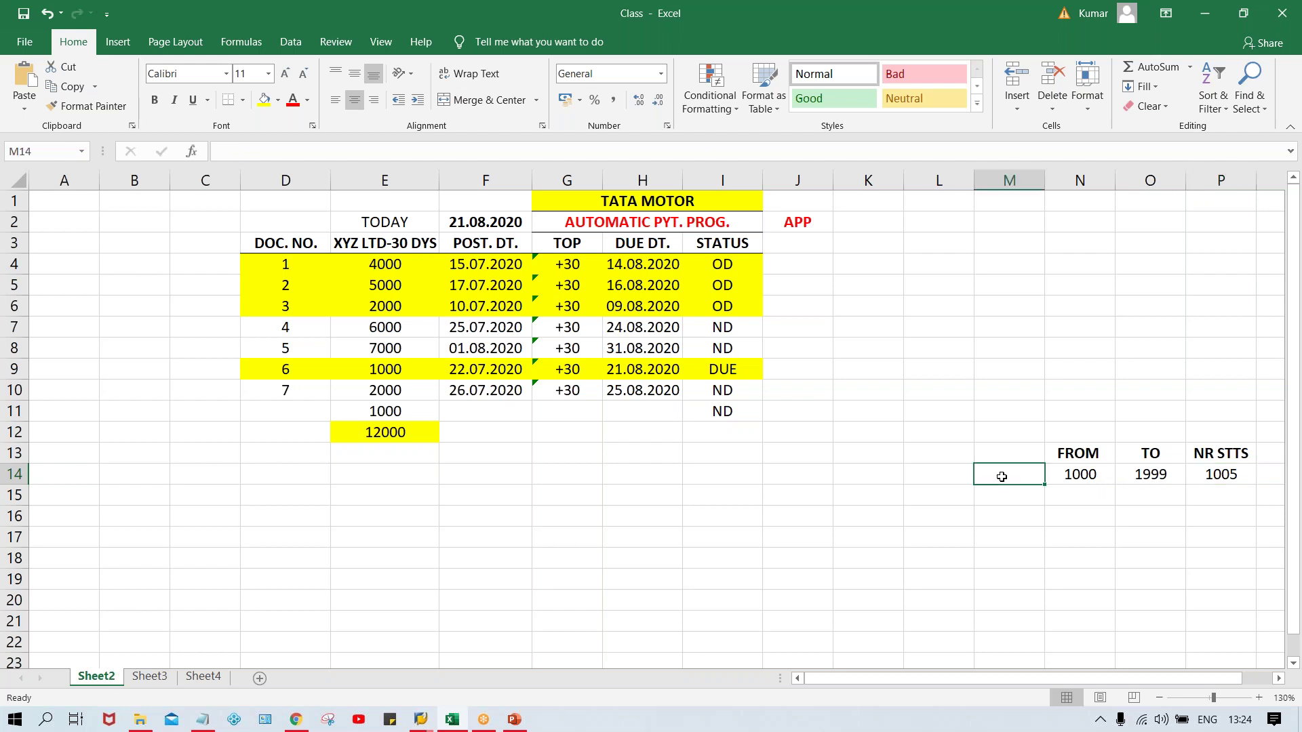
pyautogui.write("'01")
pyautogui.press('Return')
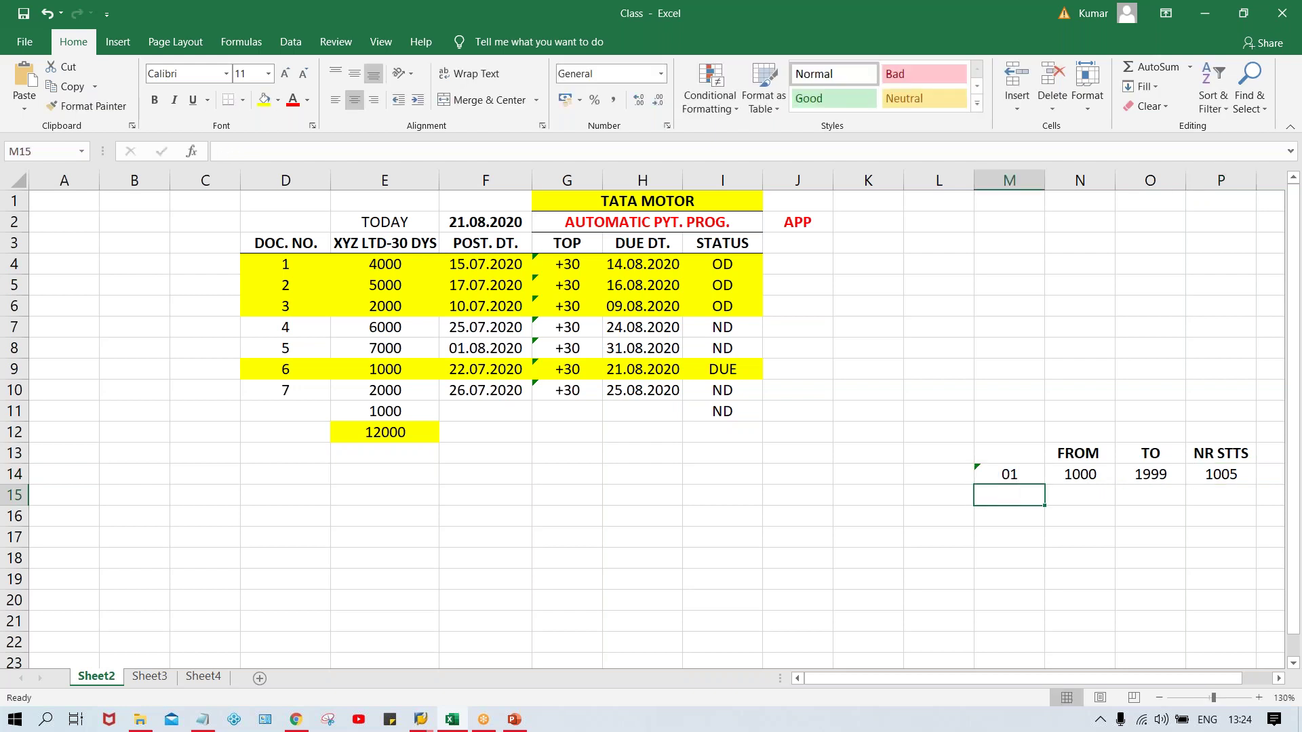
pyautogui.click(1012, 478)
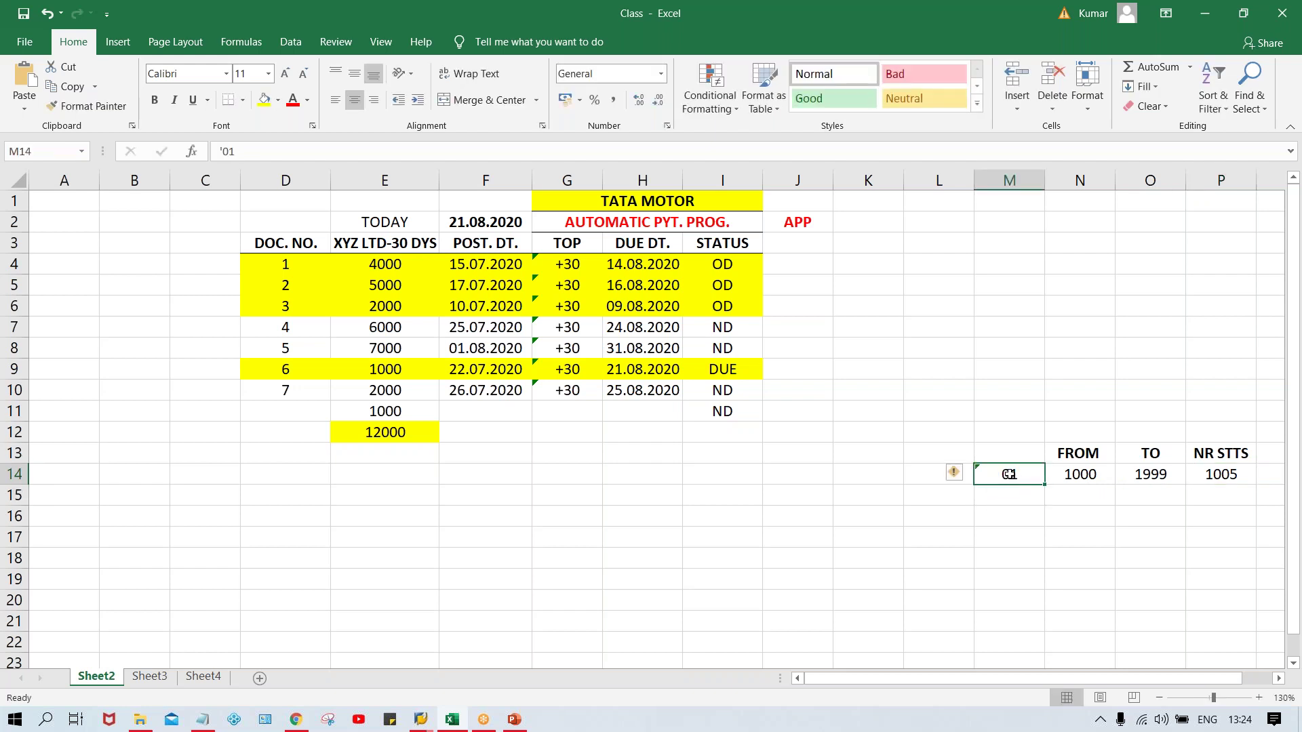
pyautogui.click(922, 474)
pyautogui.press('Right')
pyautogui.press('Left')
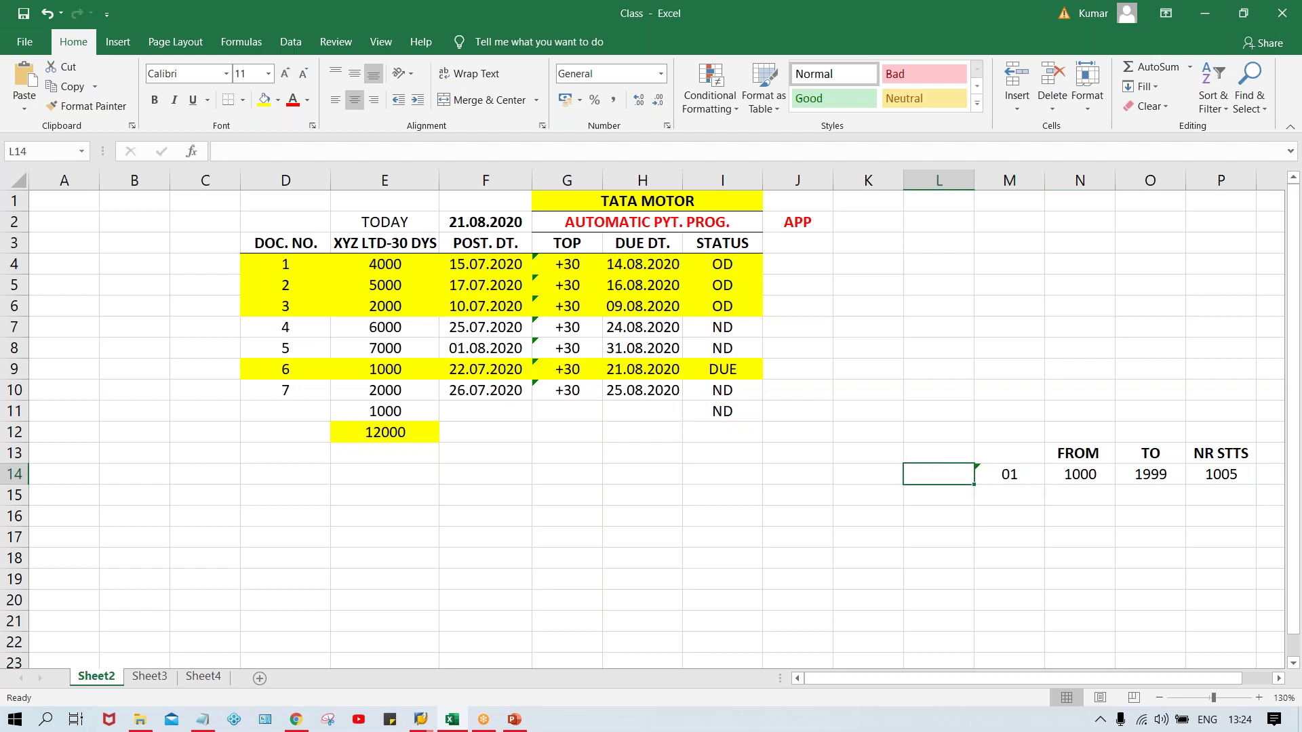
# Add the heading NR CD in M13 above the number range code and make it bold.
pyautogui.click(1016, 449)
pyautogui.write('NR')
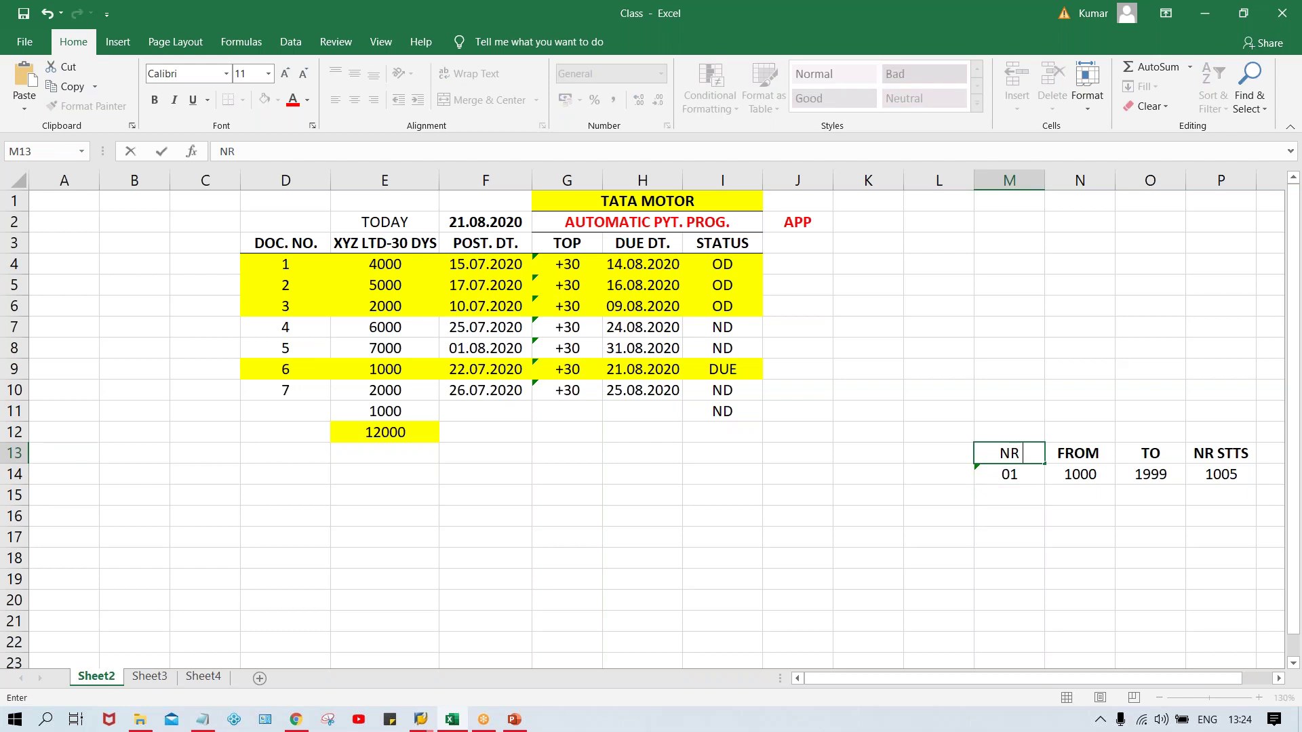
pyautogui.write(' CD')
pyautogui.press('Return')
pyautogui.press('Up')
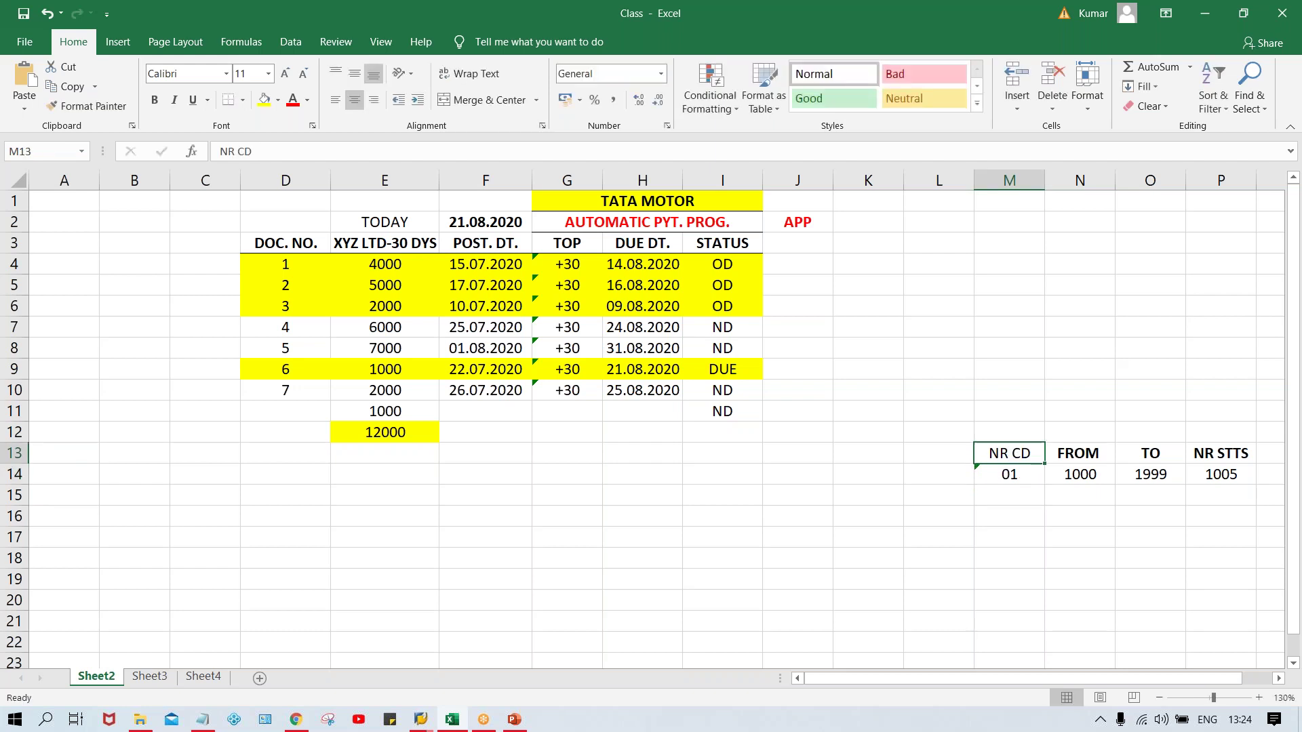
pyautogui.click(1007, 478)
# Add the bold heading DOC. TYP. in L13 and enter the document type ZP below it in L14.
pyautogui.click(930, 453)
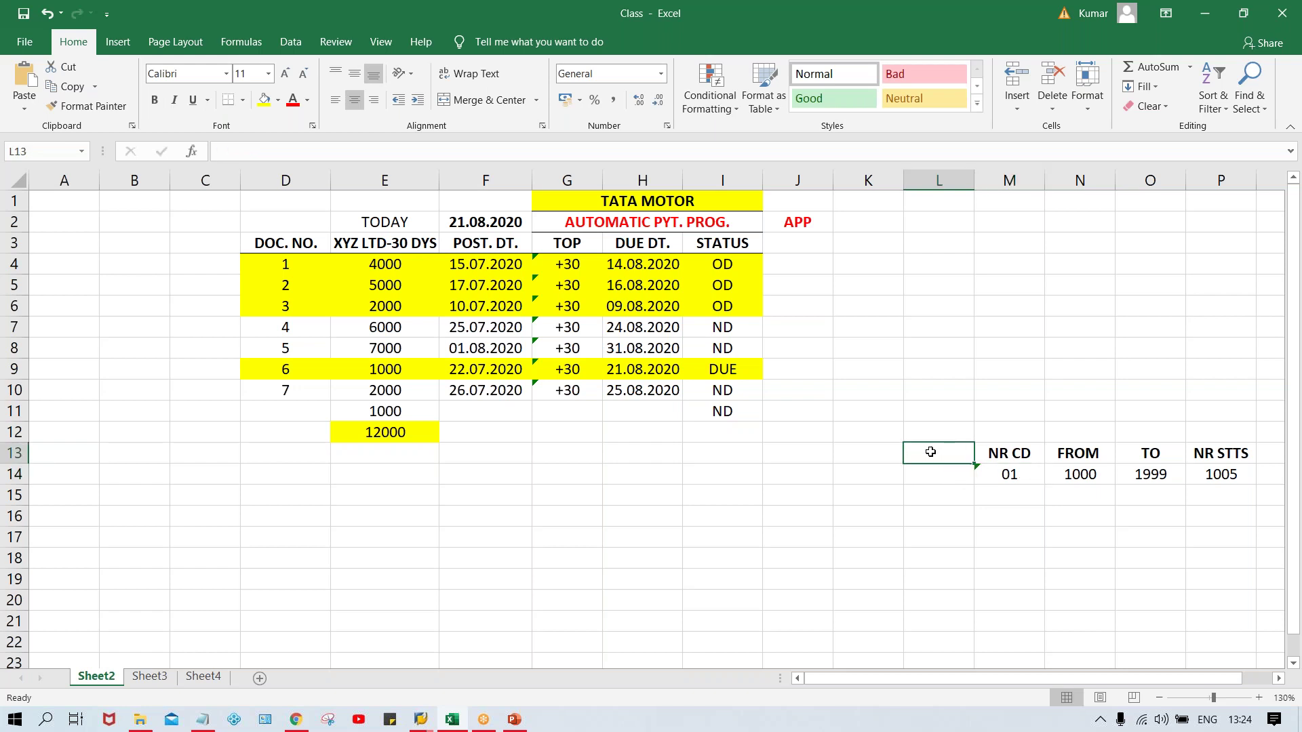
pyautogui.write('D')
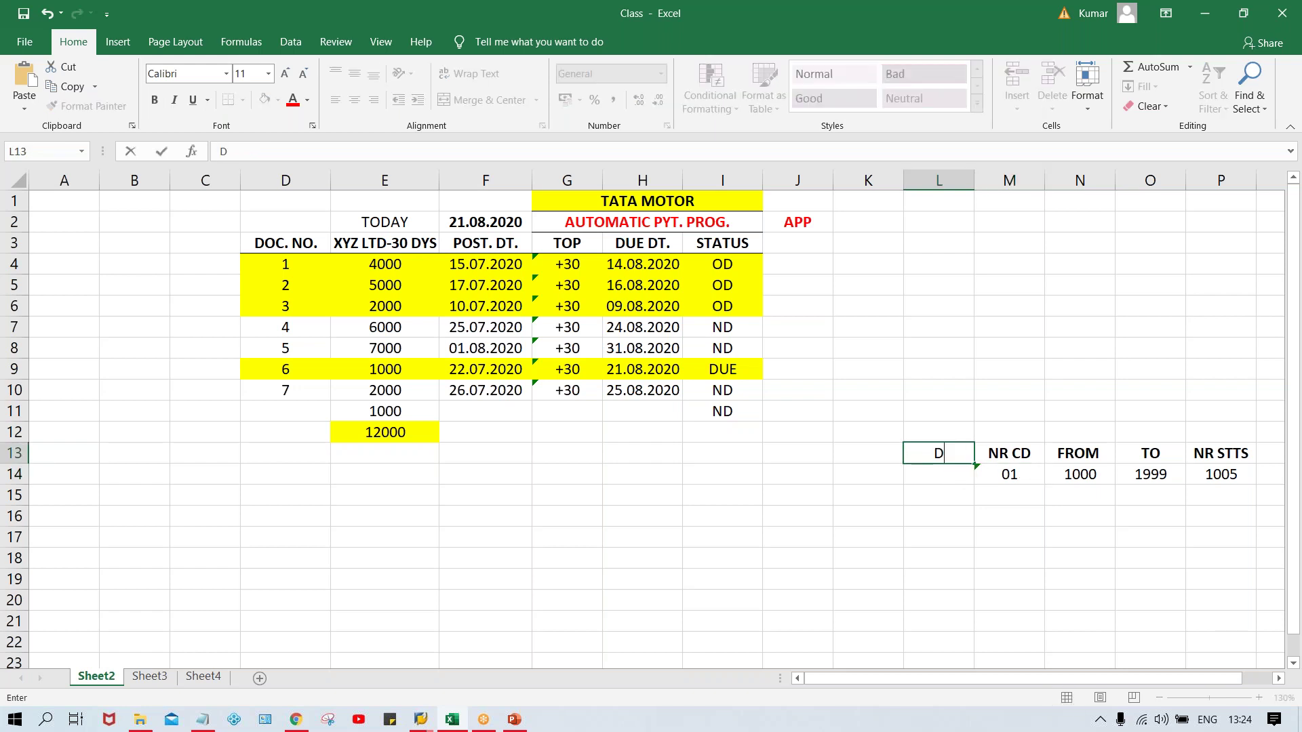
pyautogui.write('OC. TYP.')
pyautogui.hotkey('ctrl', 'Return')
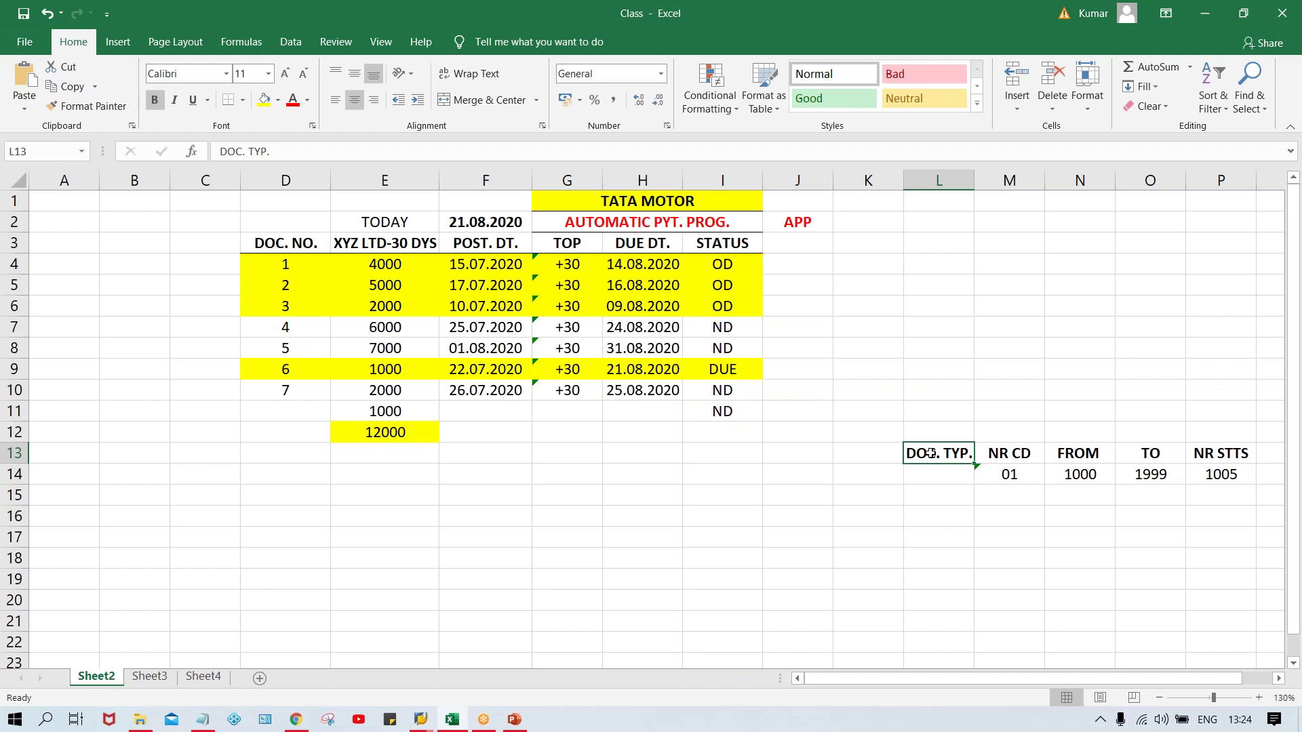
pyautogui.click(936, 481)
pyautogui.write('ZP')
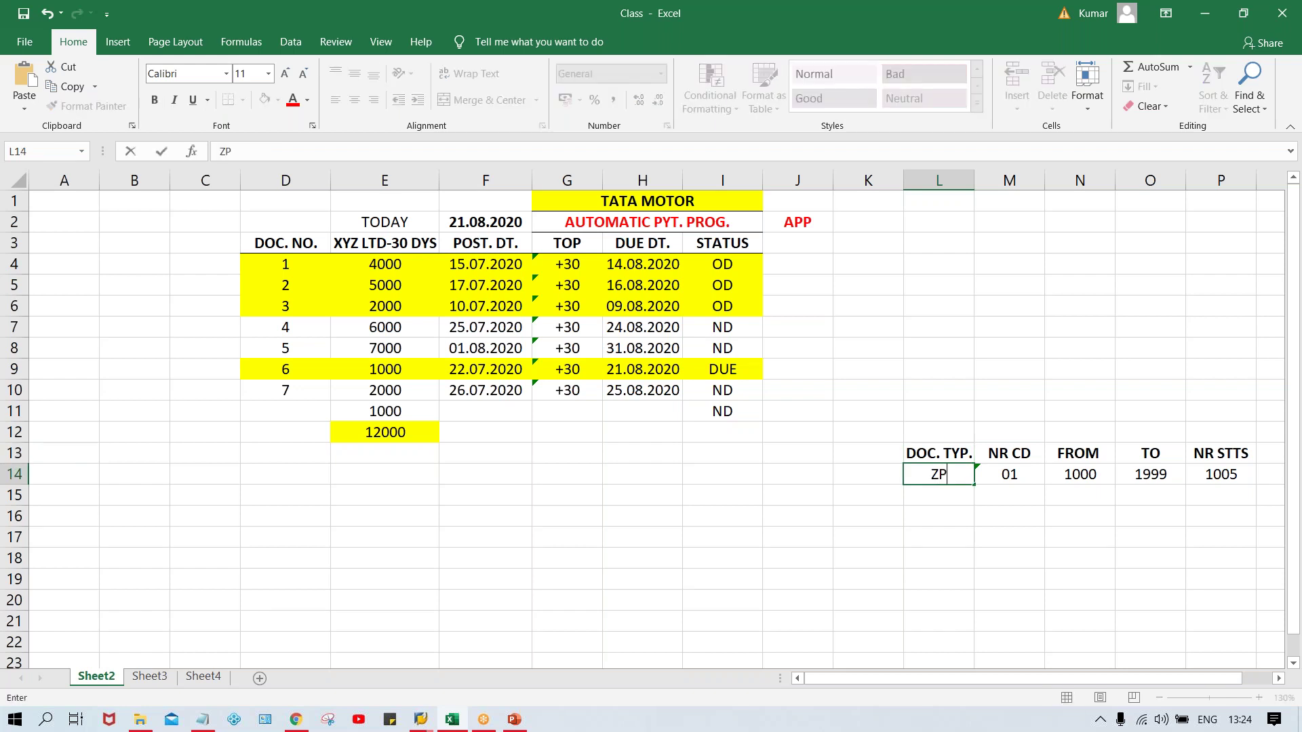
pyautogui.press('Return')
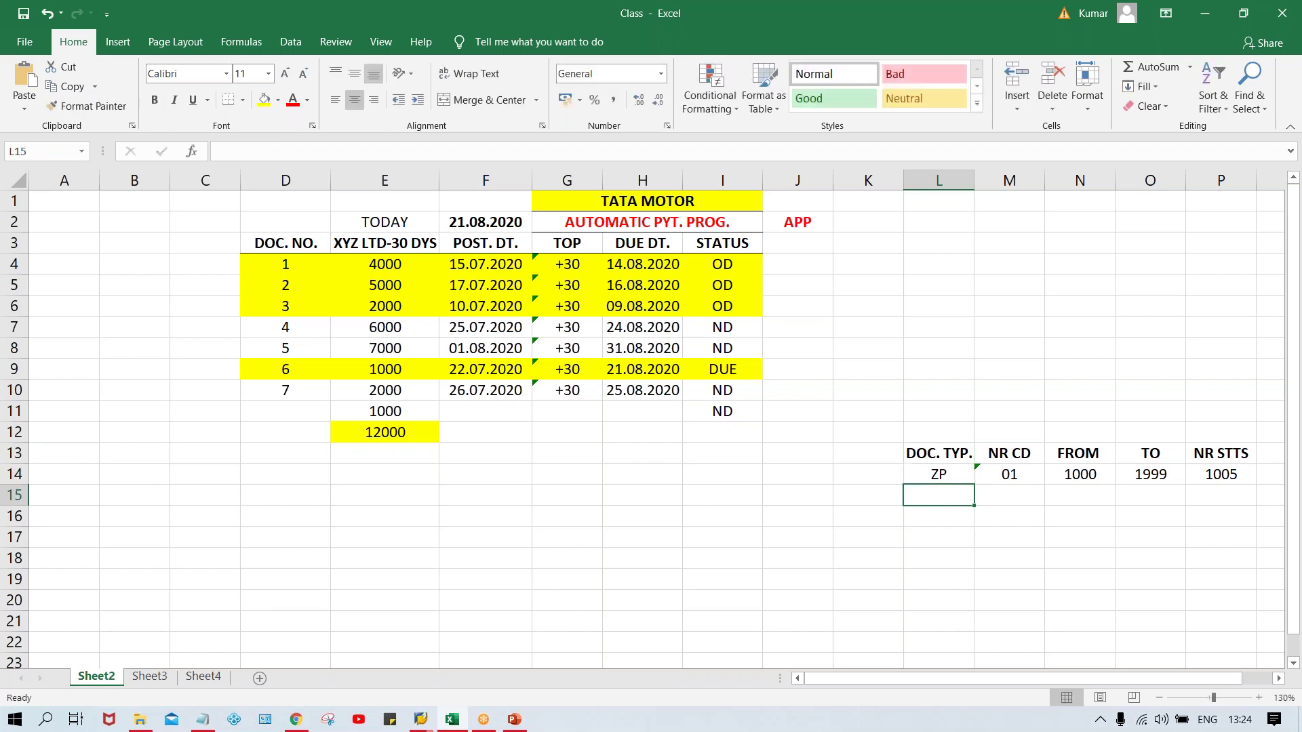
# Add the heading PYT MTHD. in K13, beside the document type heading, and make it bold.
pyautogui.click(913, 451)
pyautogui.click(868, 457)
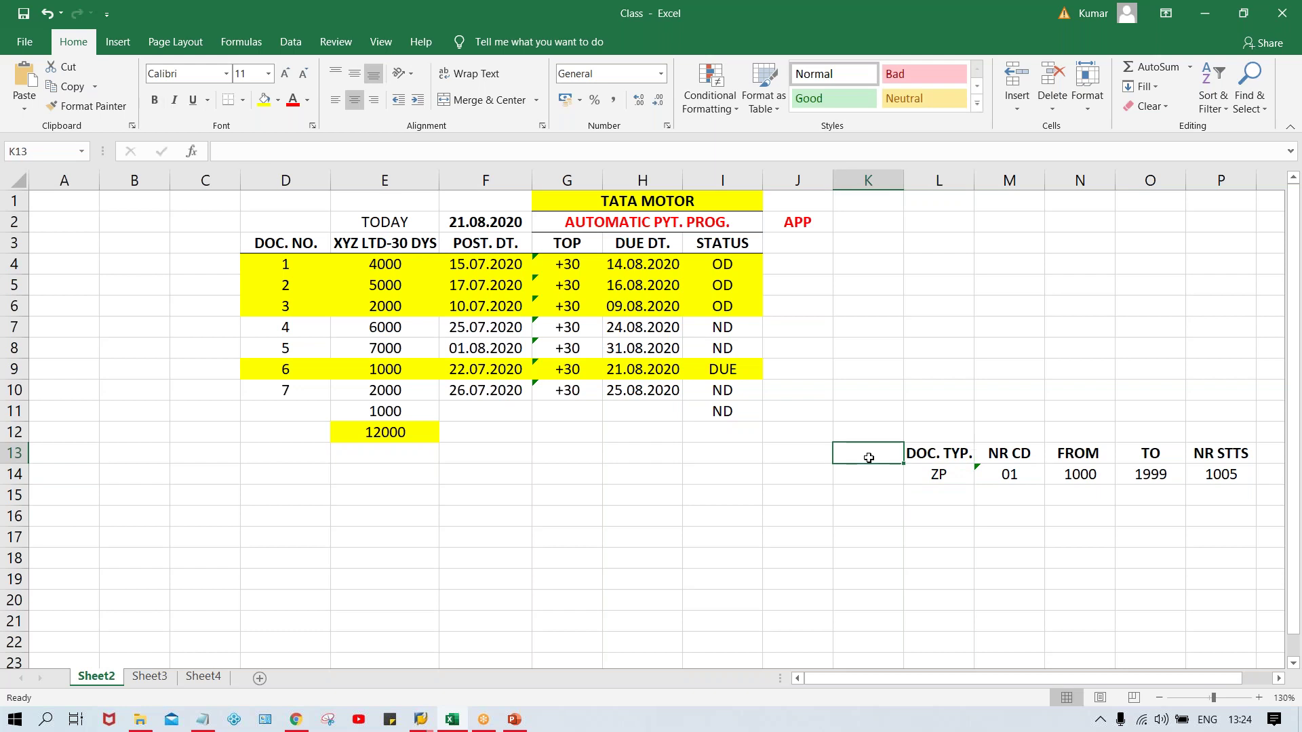
pyautogui.write('PYT')
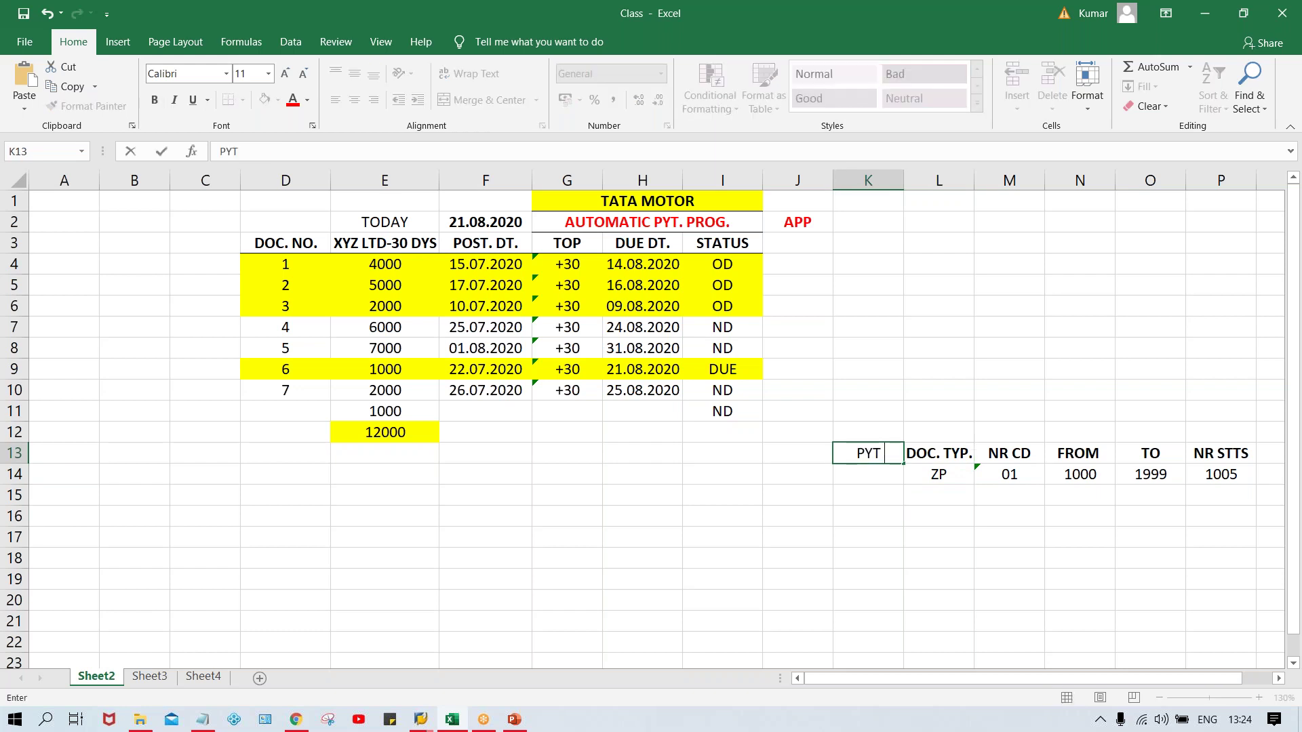
pyautogui.write(' MTHD')
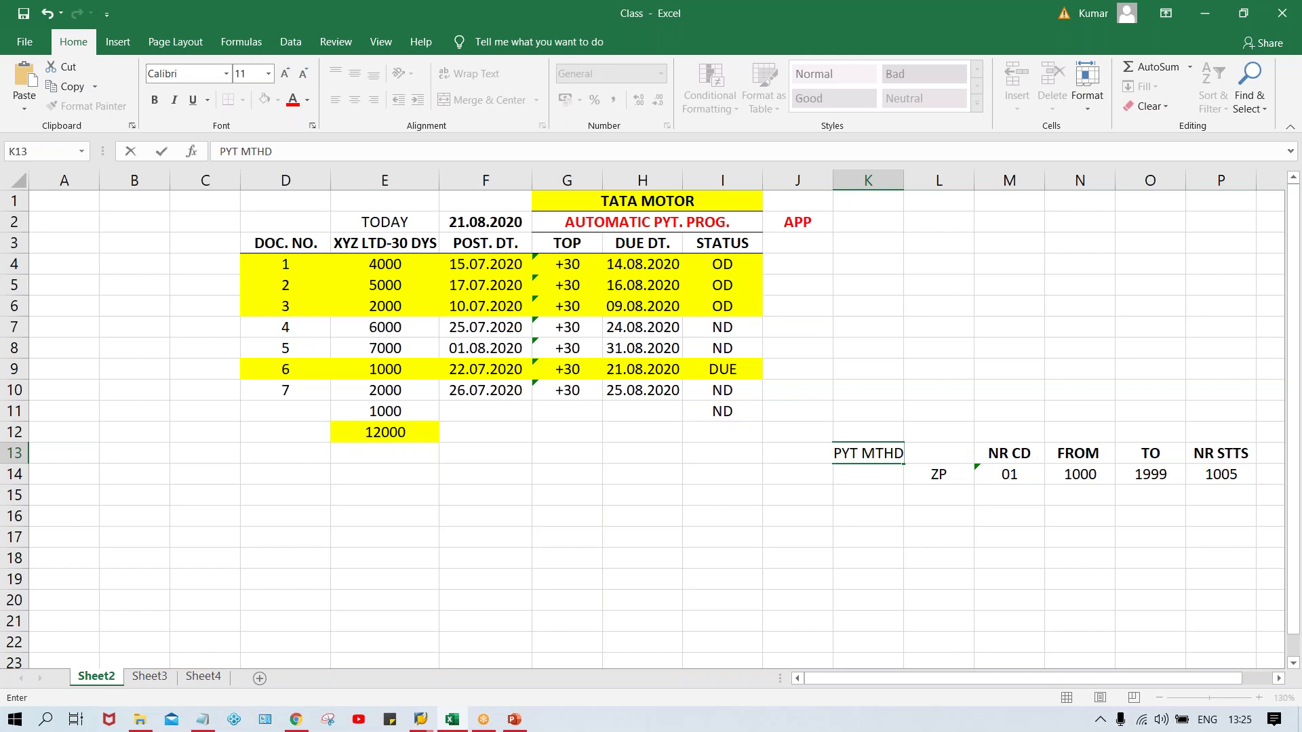
pyautogui.write('.')
pyautogui.hotkey('ctrl', 'Return')
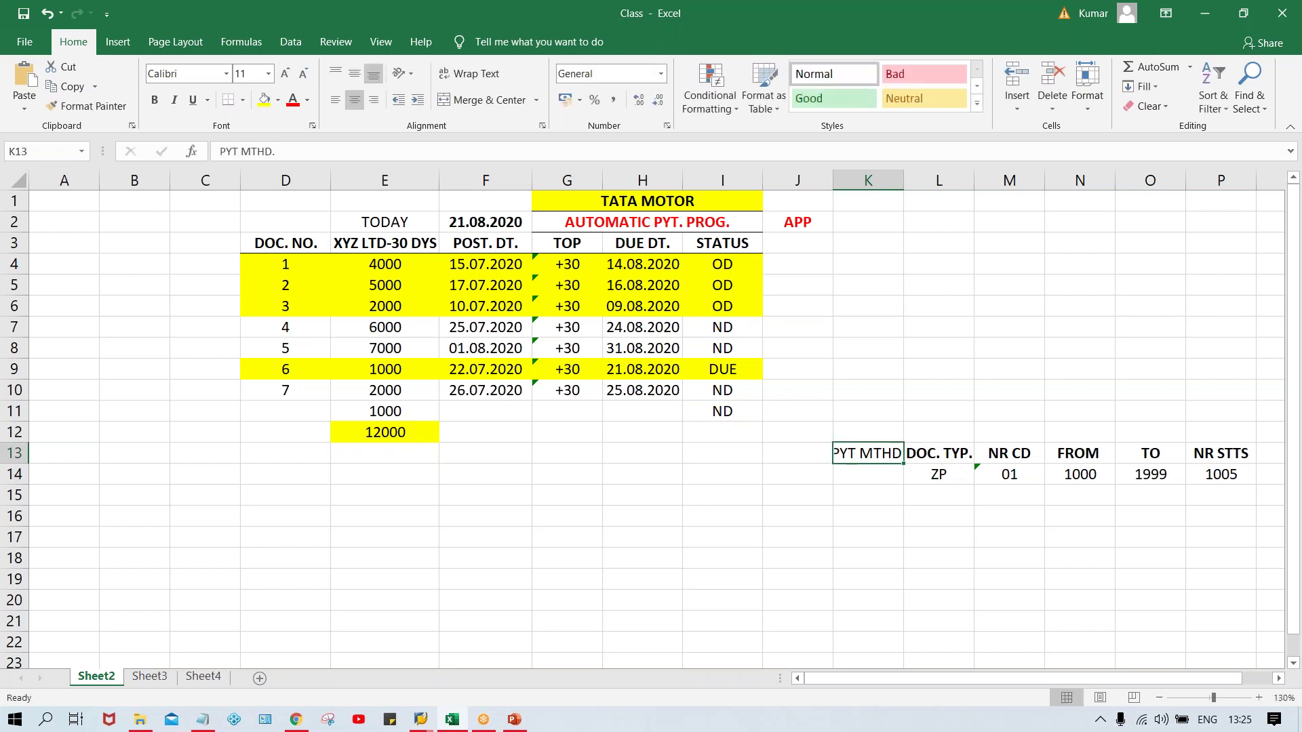
pyautogui.hotkey('ctrl', 'b')
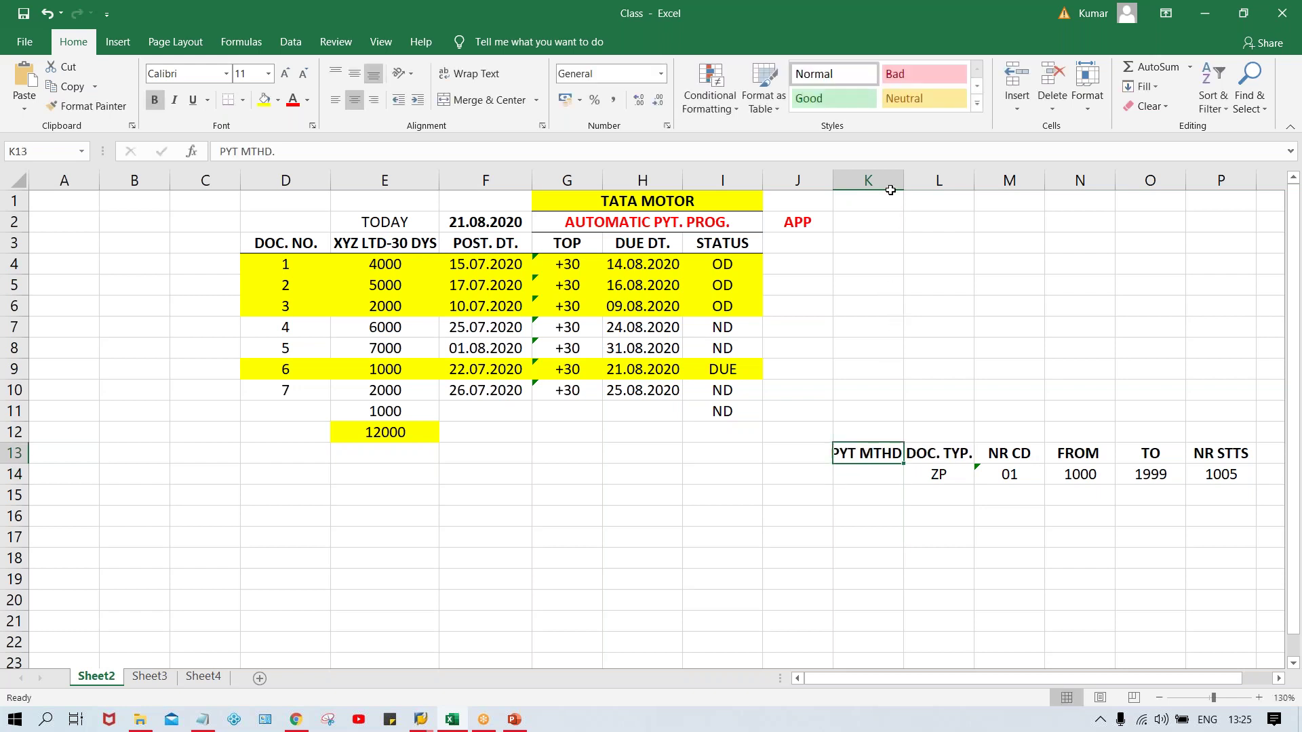
# Widen column K to fit its heading and enter the payment method T in K14.
pyautogui.moveTo(903, 181); pyautogui.dragTo(912, 180)
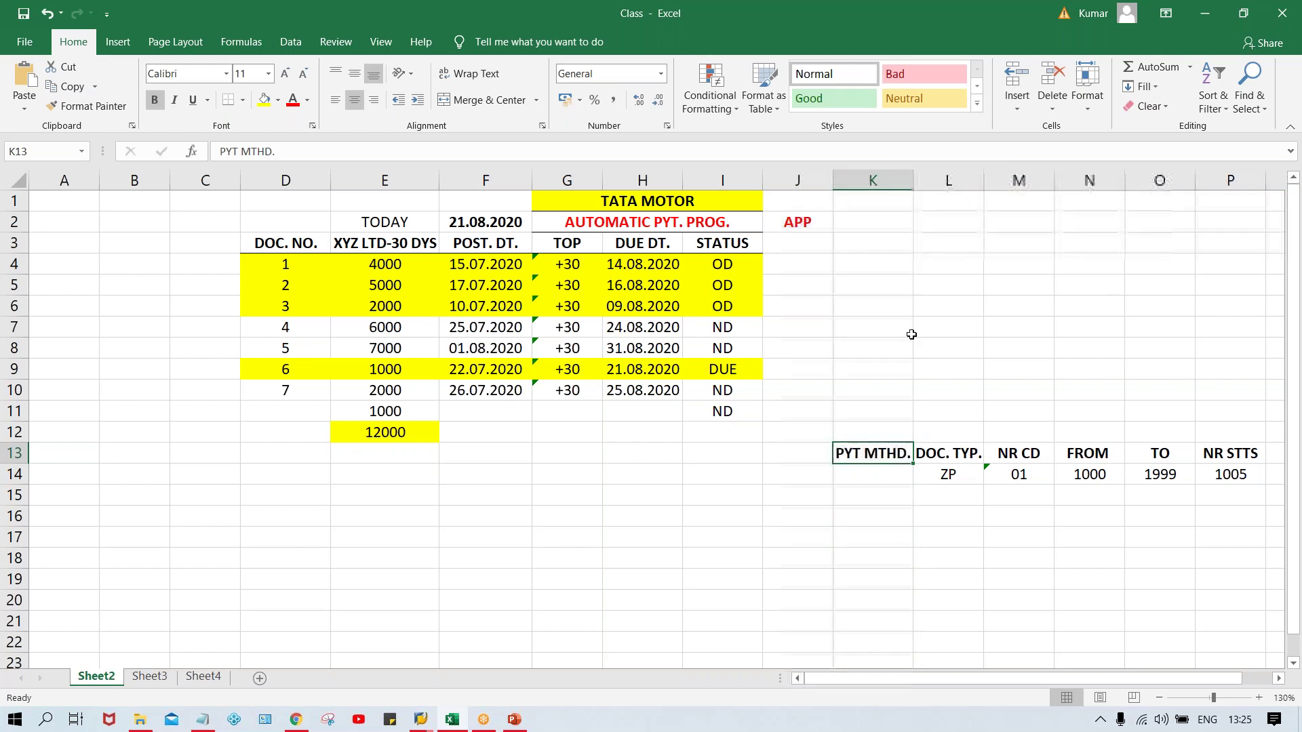
pyautogui.click(872, 473)
pyautogui.write('T')
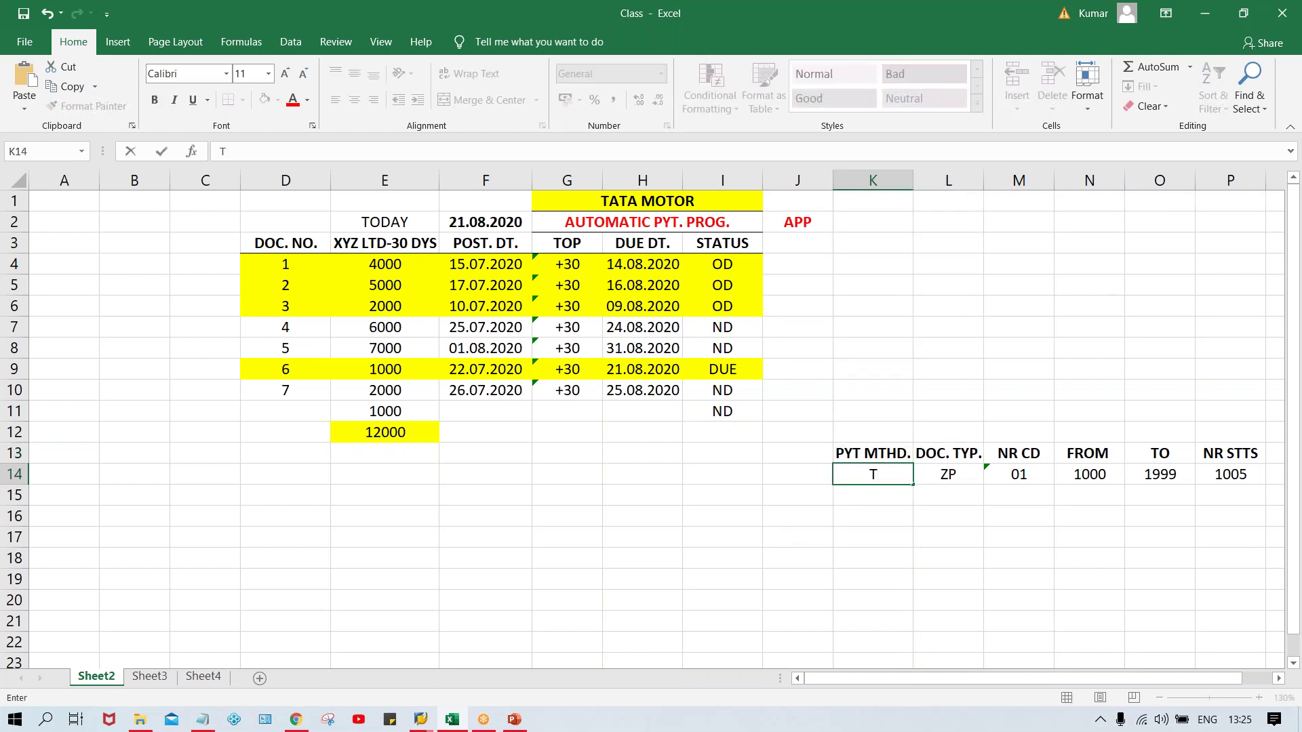
# Enter APP in J13 and PYT MTHD below it in J14.
pyautogui.click(792, 453)
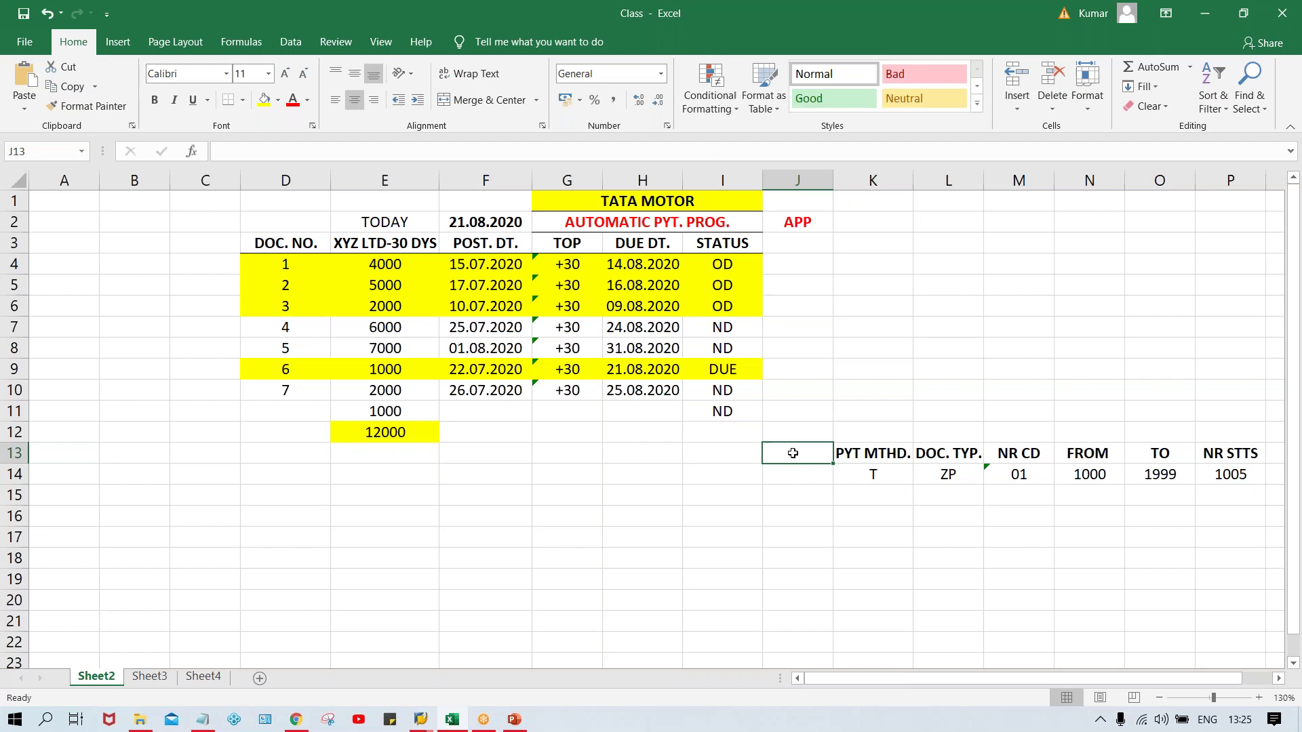
pyautogui.write('APPP')
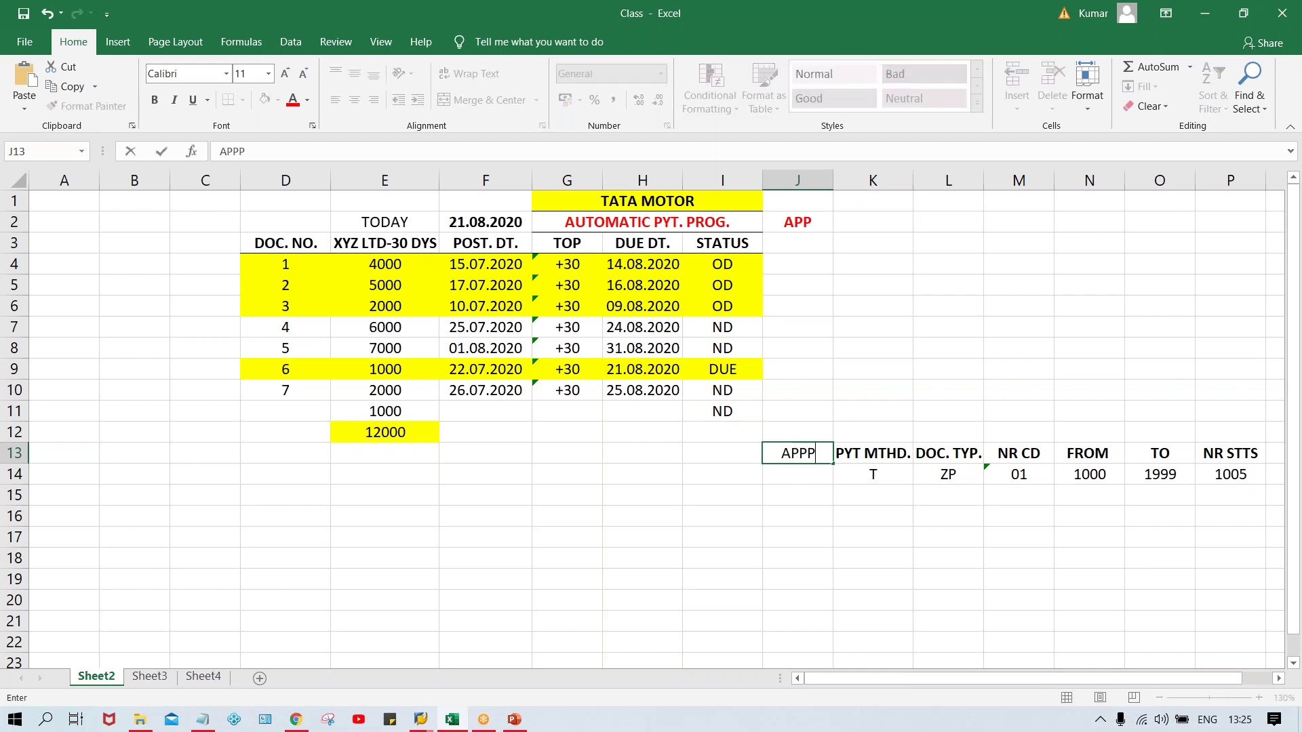
pyautogui.press('BackSpace')
pyautogui.press('Return')
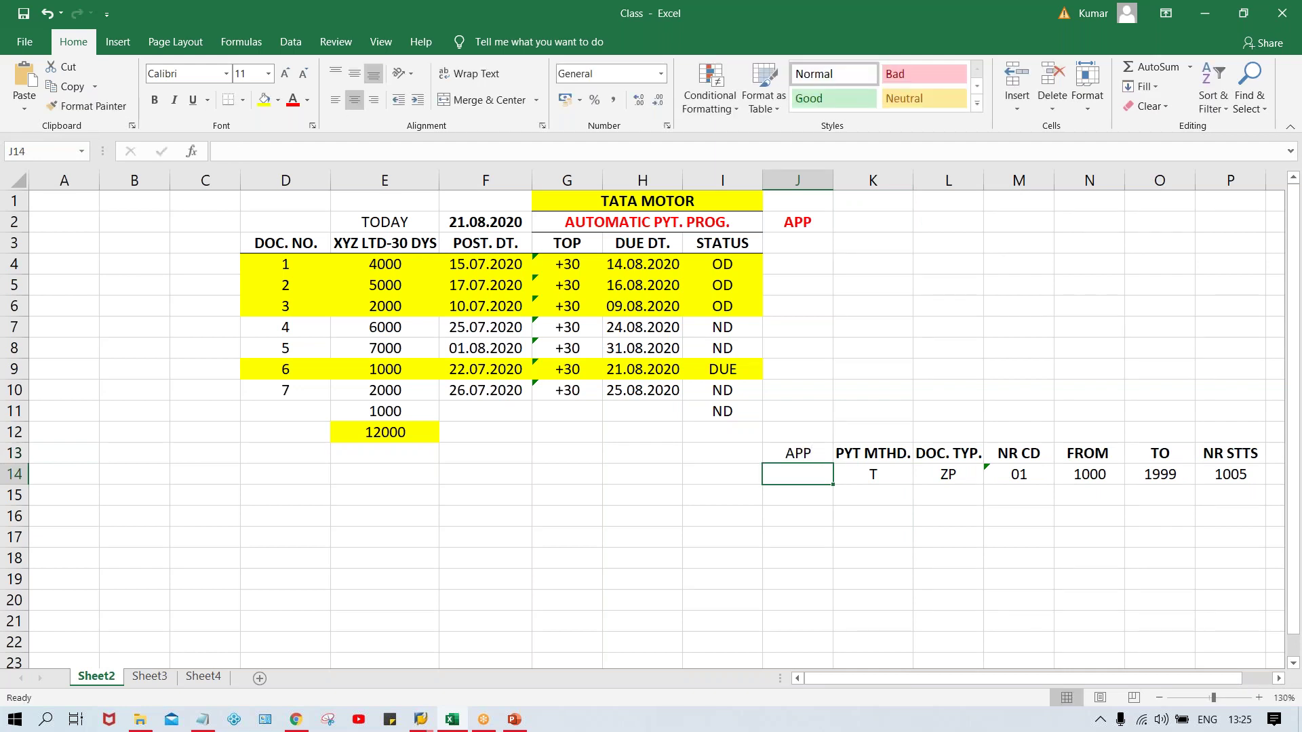
pyautogui.write('T')
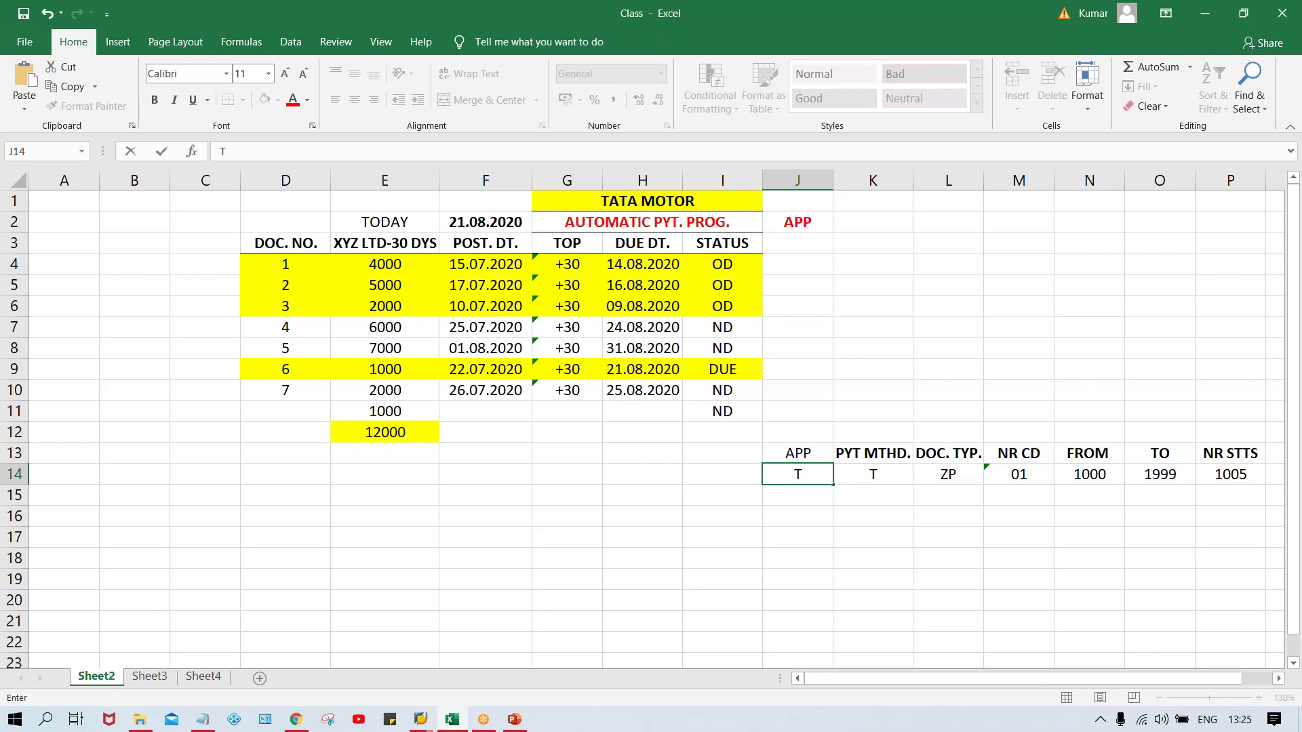
pyautogui.press('BackSpace')
pyautogui.write('PYT MTHD')
pyautogui.press('Return')
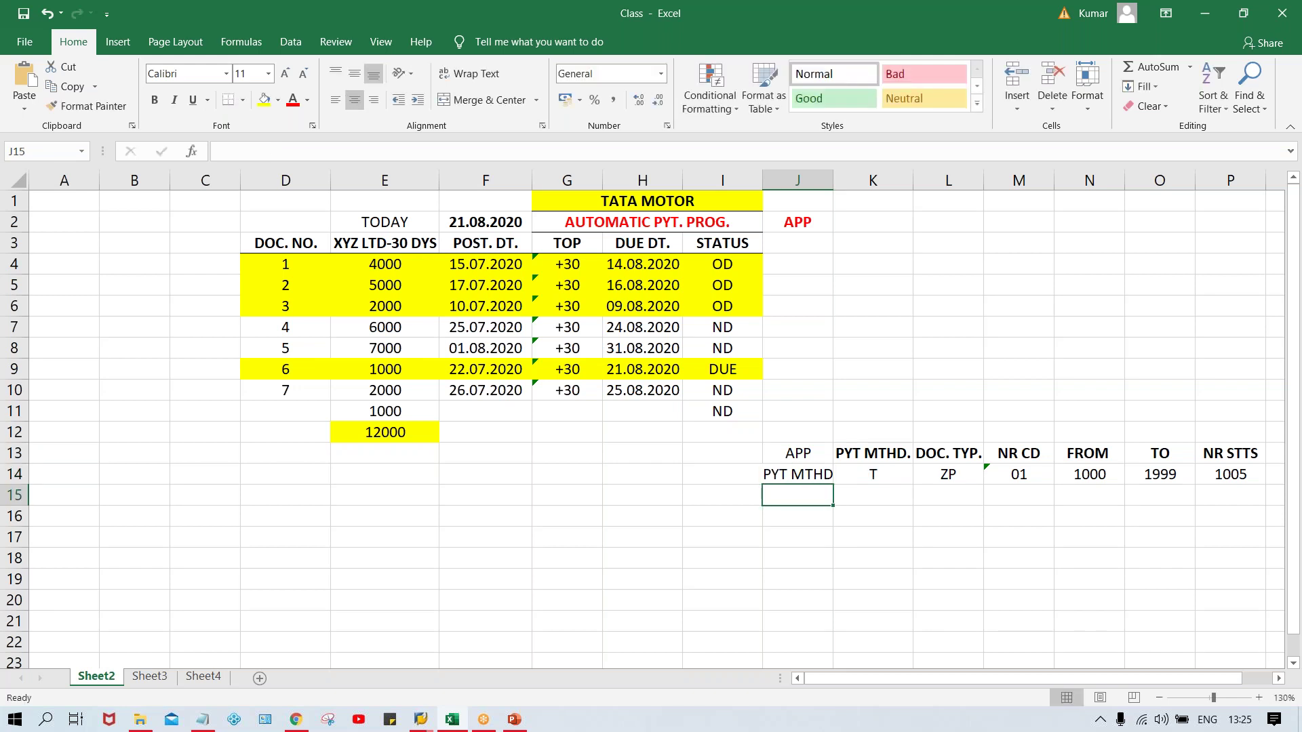
# Widen column J to fit its text, and format the APP heading in J13 as bold with a bottom border.
pyautogui.moveTo(830, 183); pyautogui.dragTo(839, 183)
pyautogui.click(808, 458)
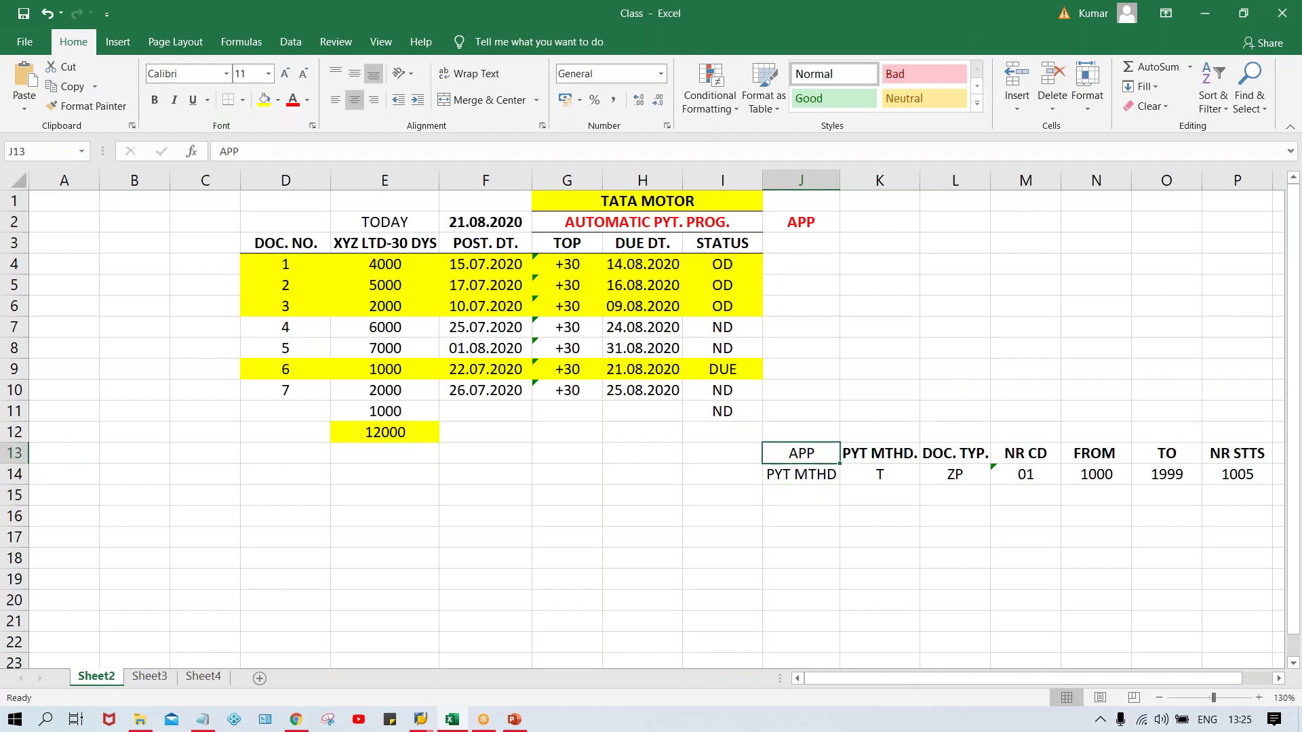
pyautogui.hotkey('ctrl', 'b')
pyautogui.click(1226, 502)
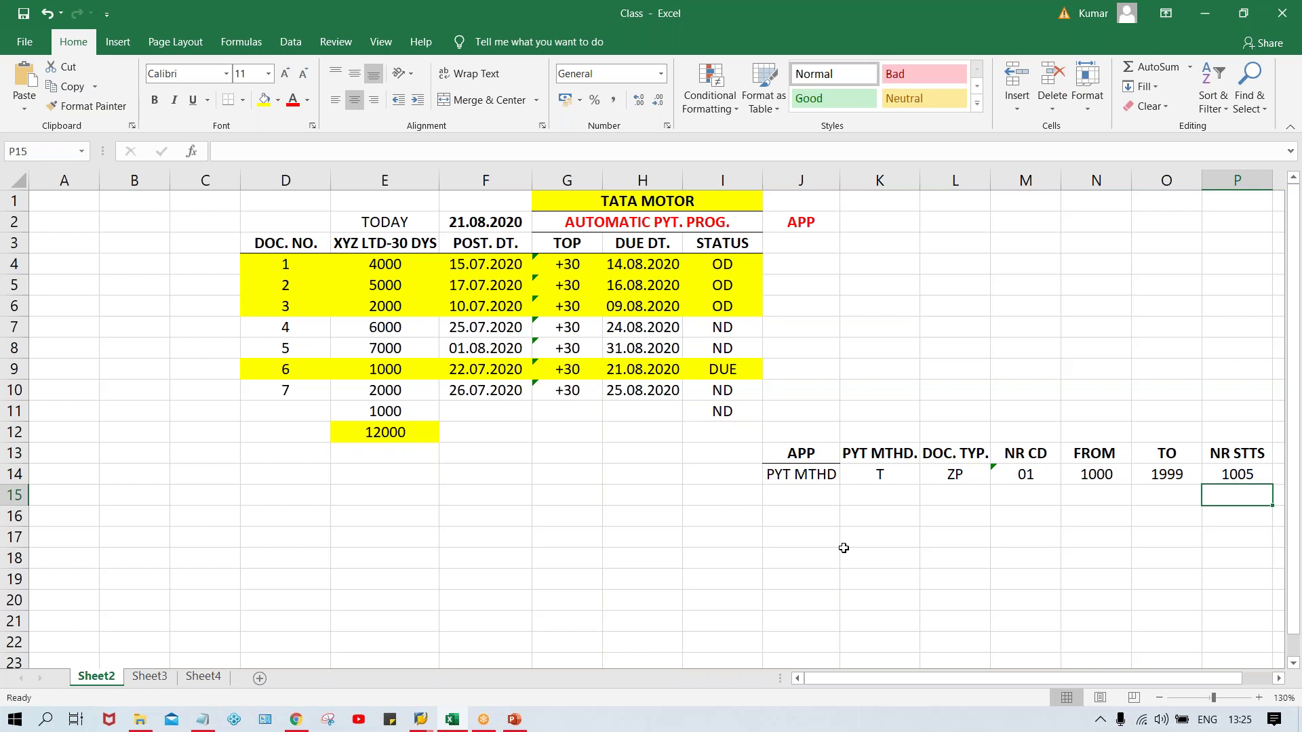
pyautogui.click(806, 476)
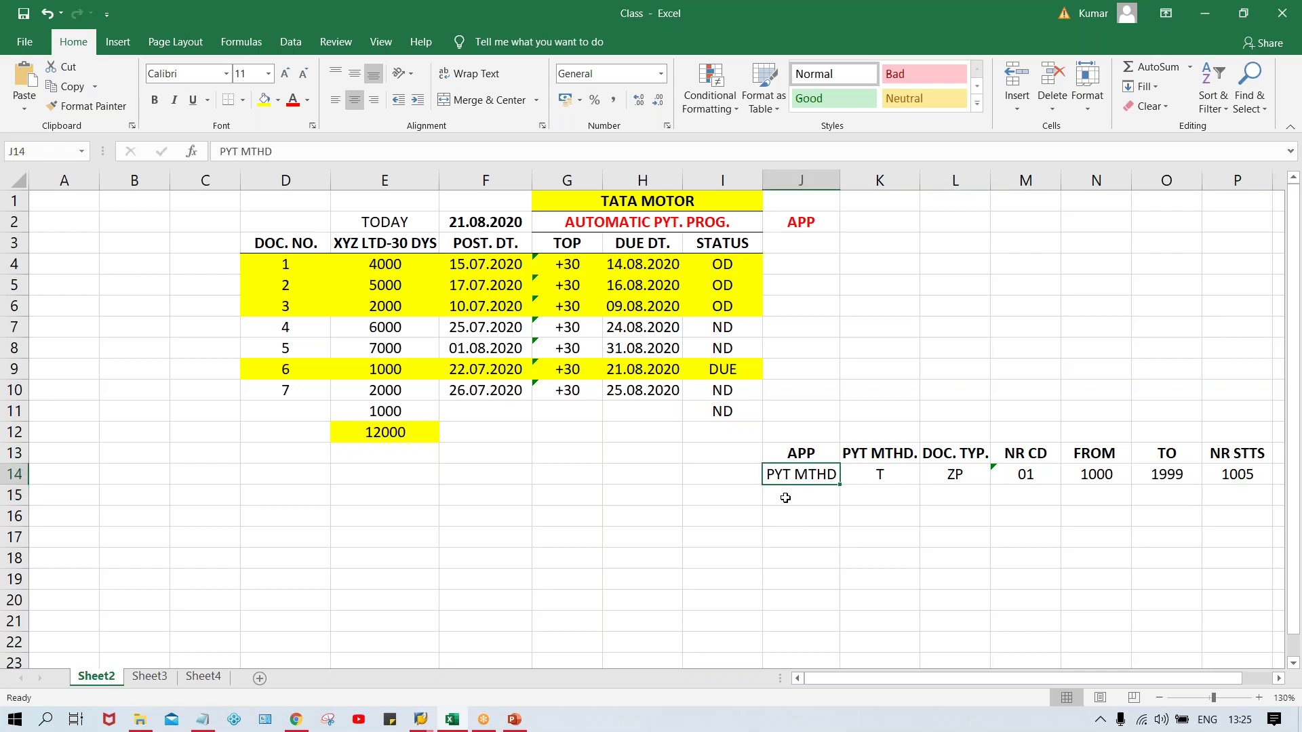
# Switch to the SAP payment proposal, return to payment run TM00A and check the payment method in its parameters for company code TM00.
pyautogui.moveTo(420, 719)
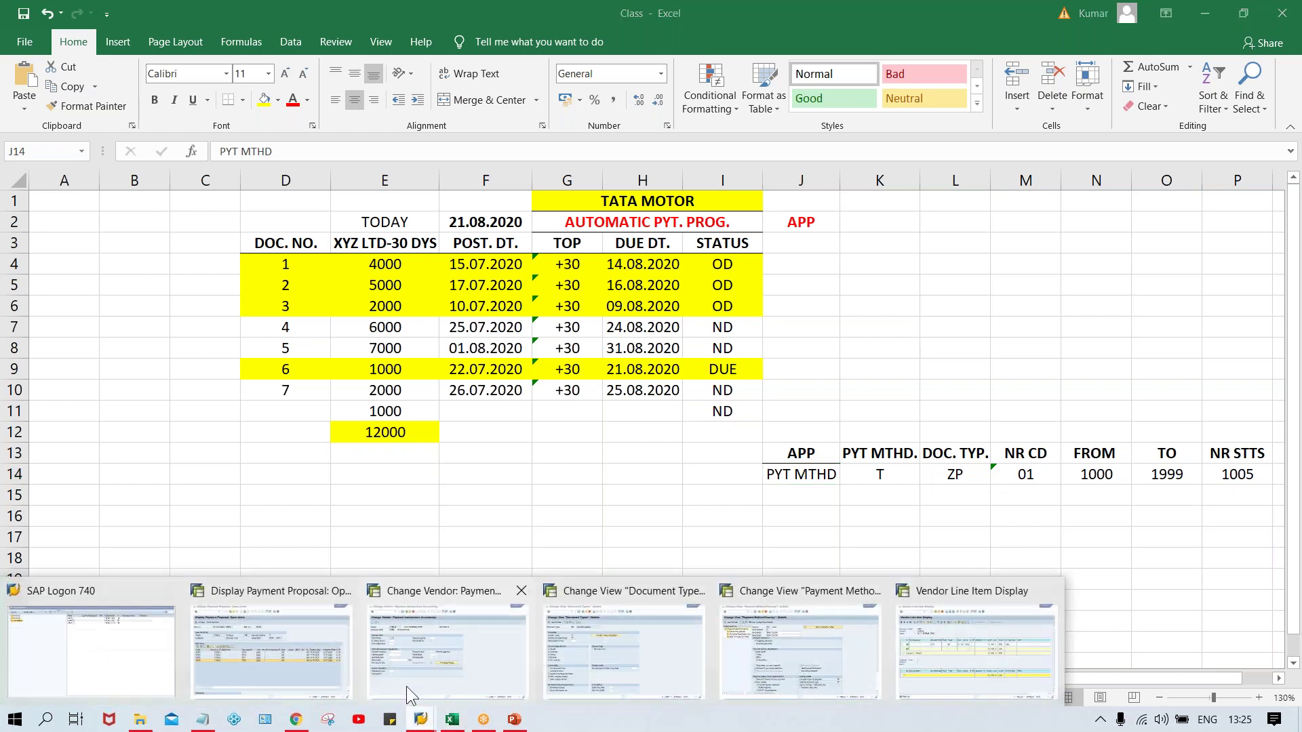
pyautogui.moveTo(453, 664)
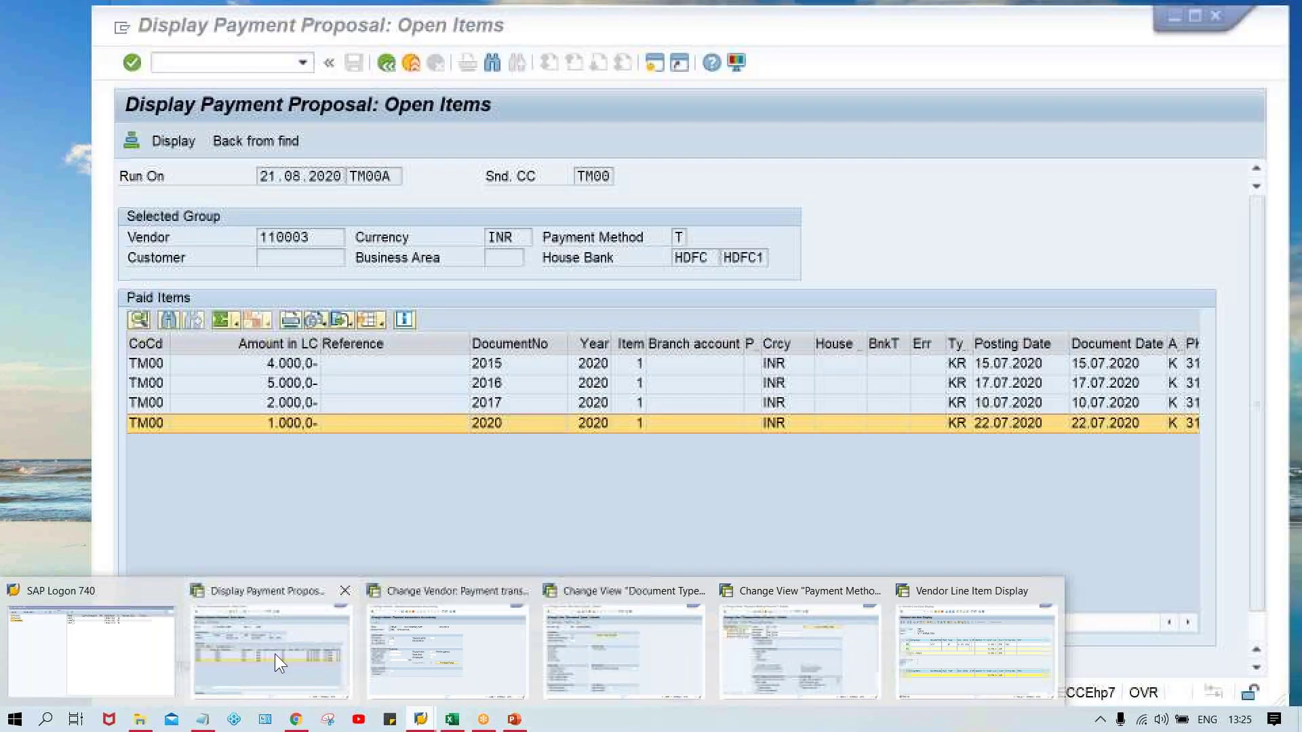
pyautogui.click(274, 654)
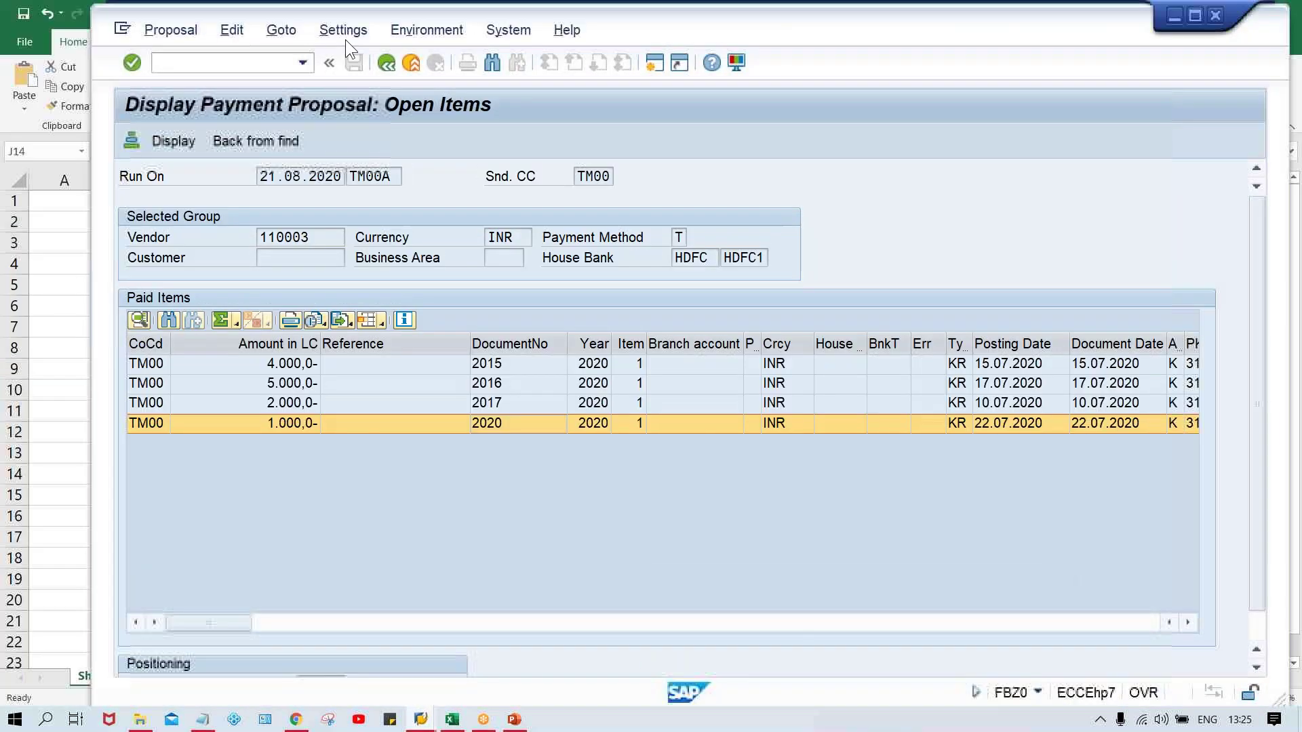
pyautogui.click(385, 65)
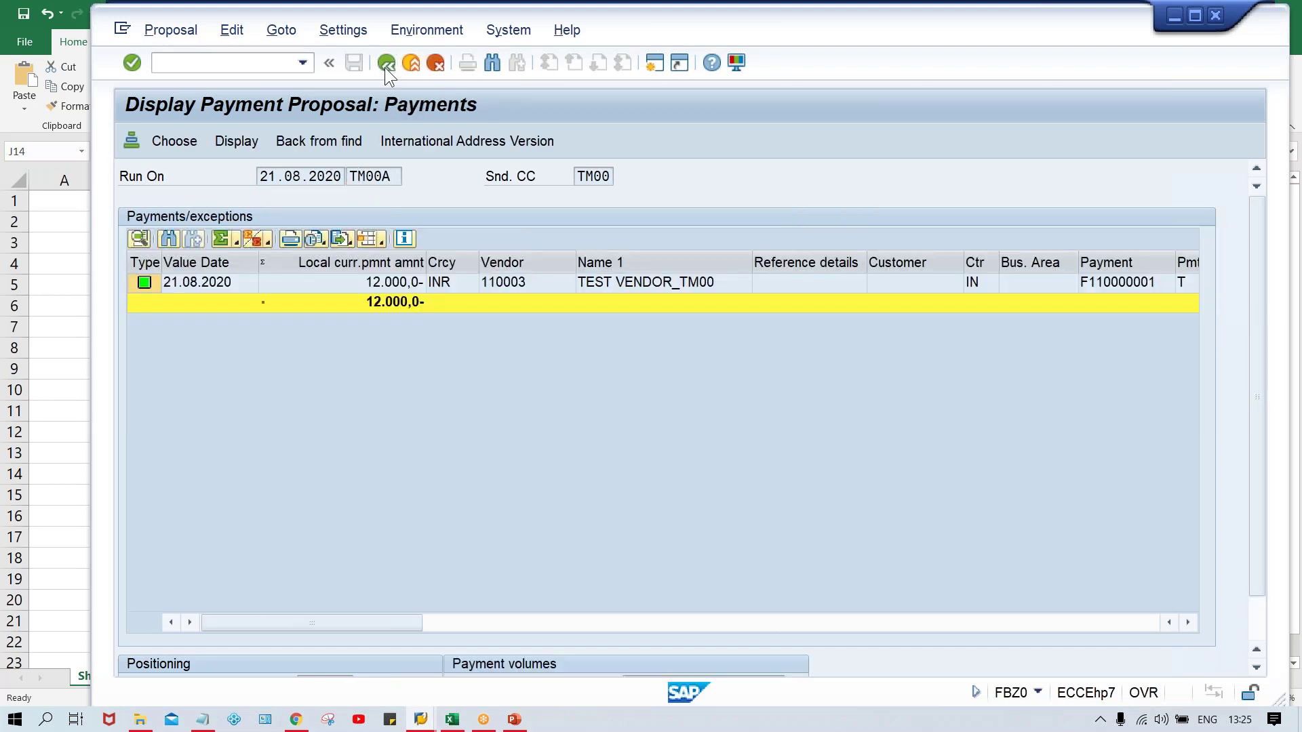
pyautogui.click(385, 67)
pyautogui.click(242, 263)
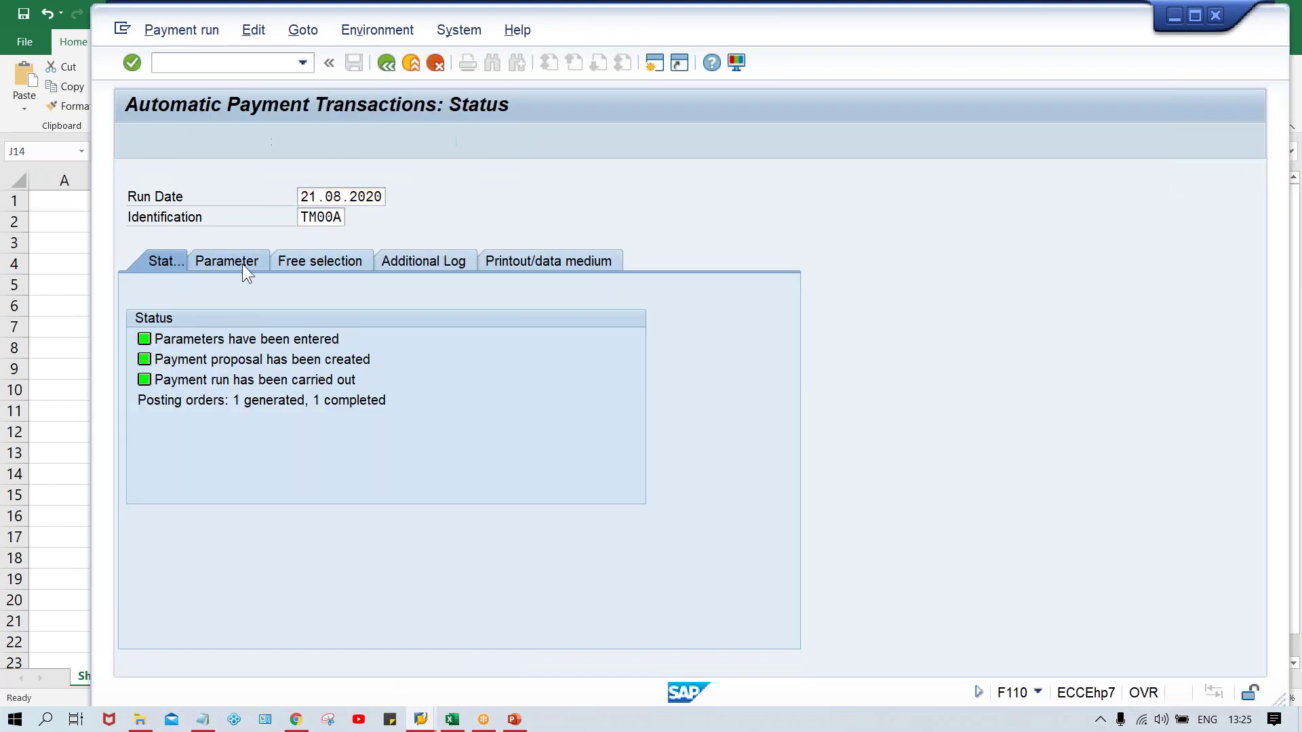
pyautogui.click(576, 383)
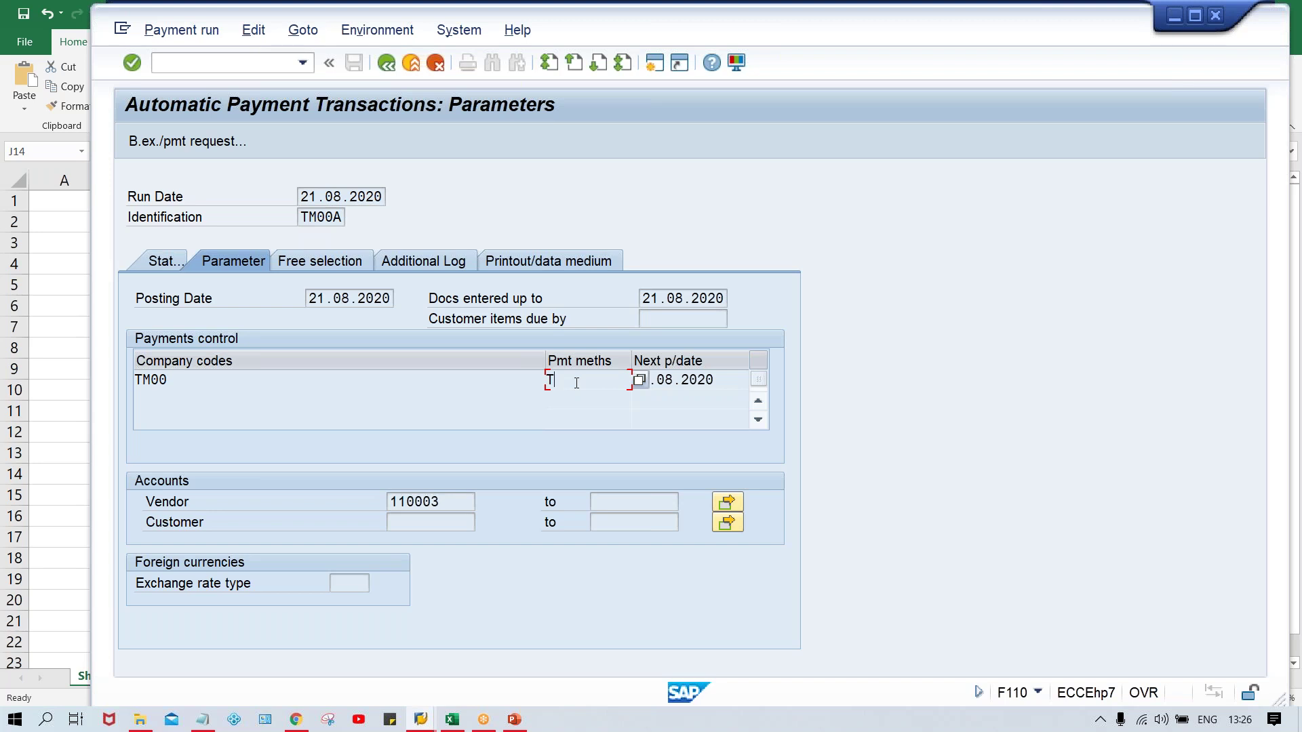
# Return to the Class workbook in Excel and review row 14 from the payment method through document type and number range code to the FROM and TO limits.
pyautogui.hotkey('alt', 'Tab')
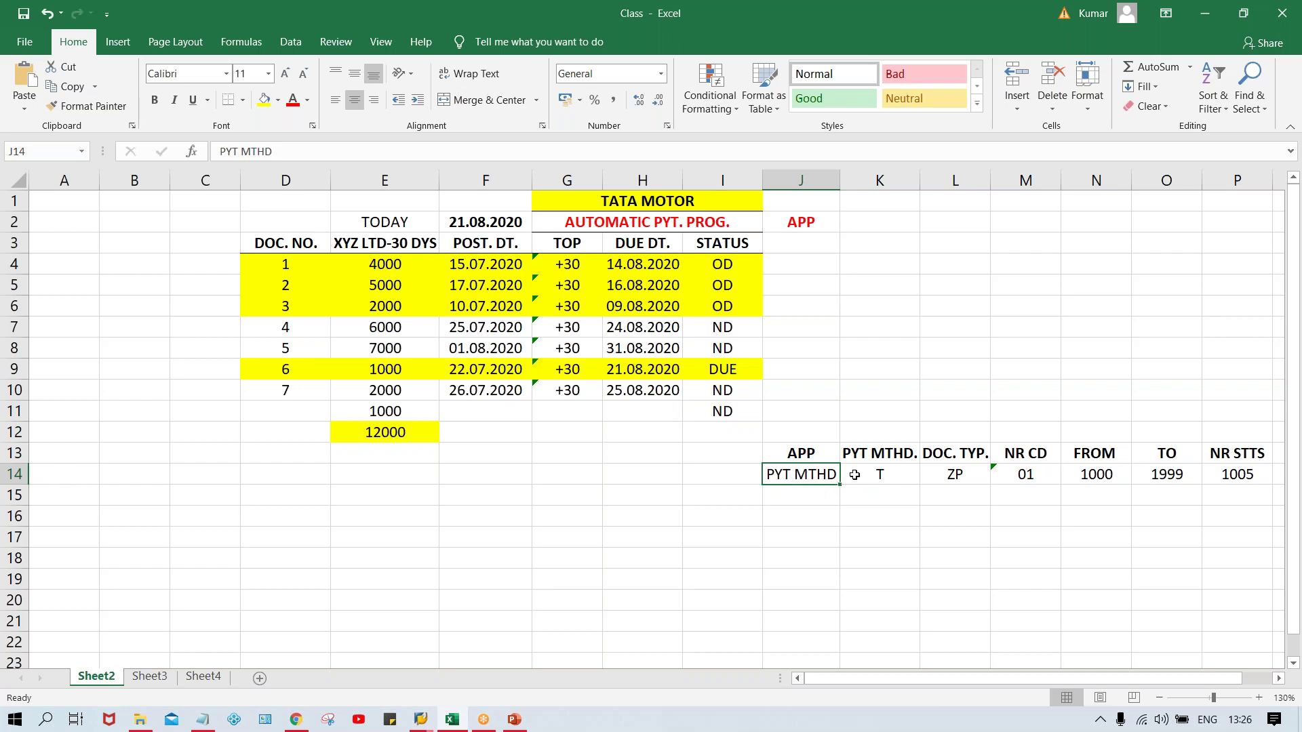
pyautogui.click(880, 476)
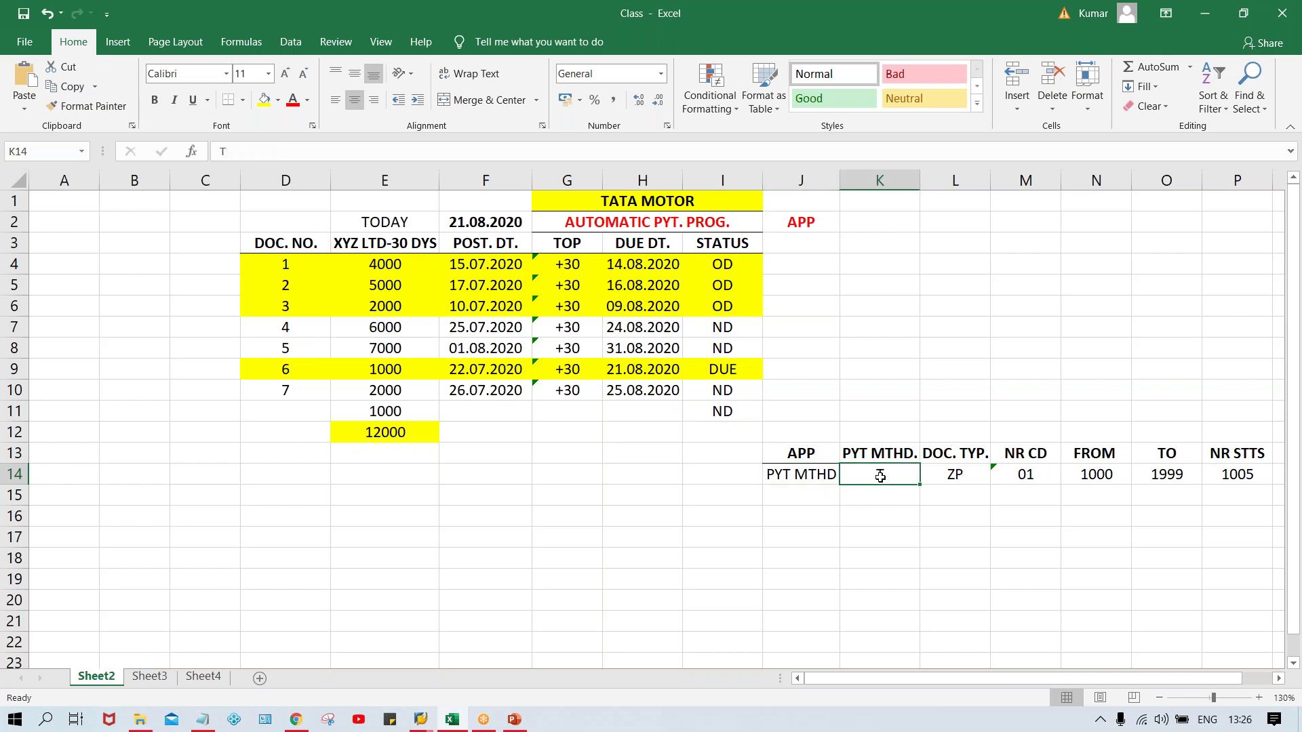
pyautogui.click(948, 480)
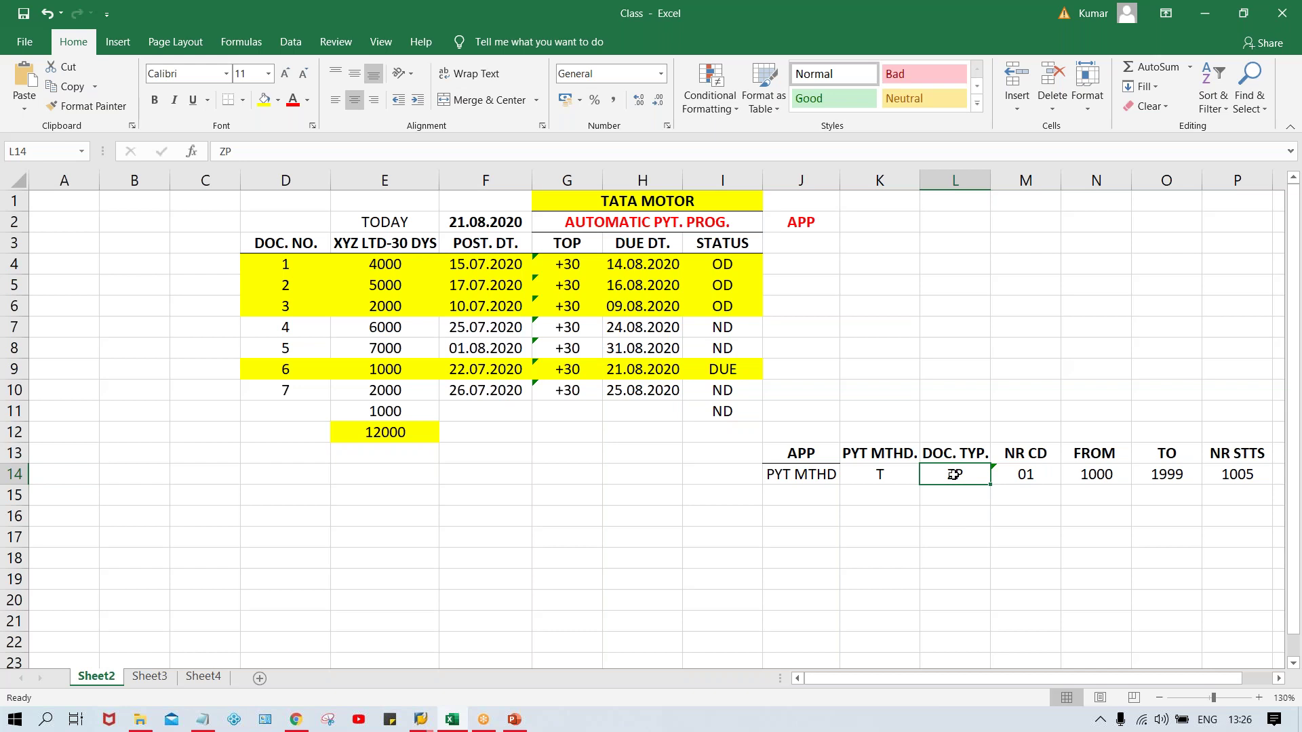
pyautogui.click(1045, 477)
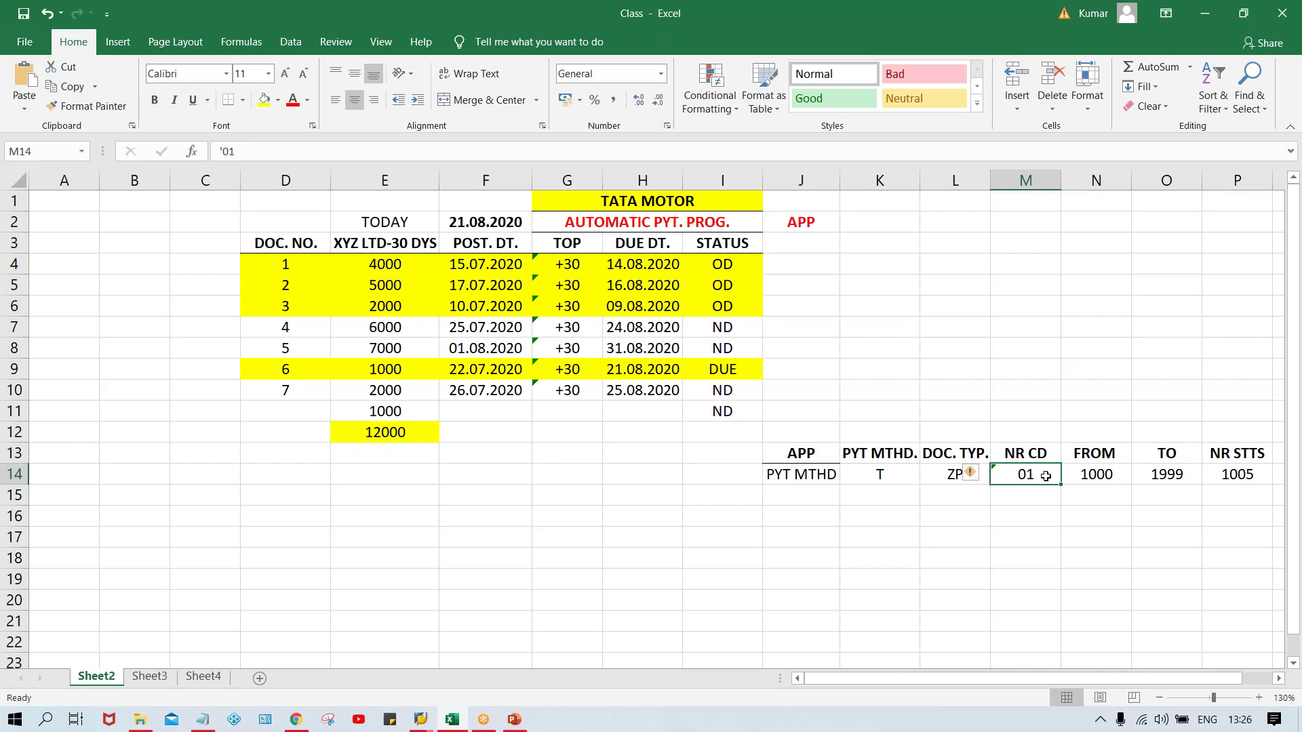
pyautogui.click(1095, 478)
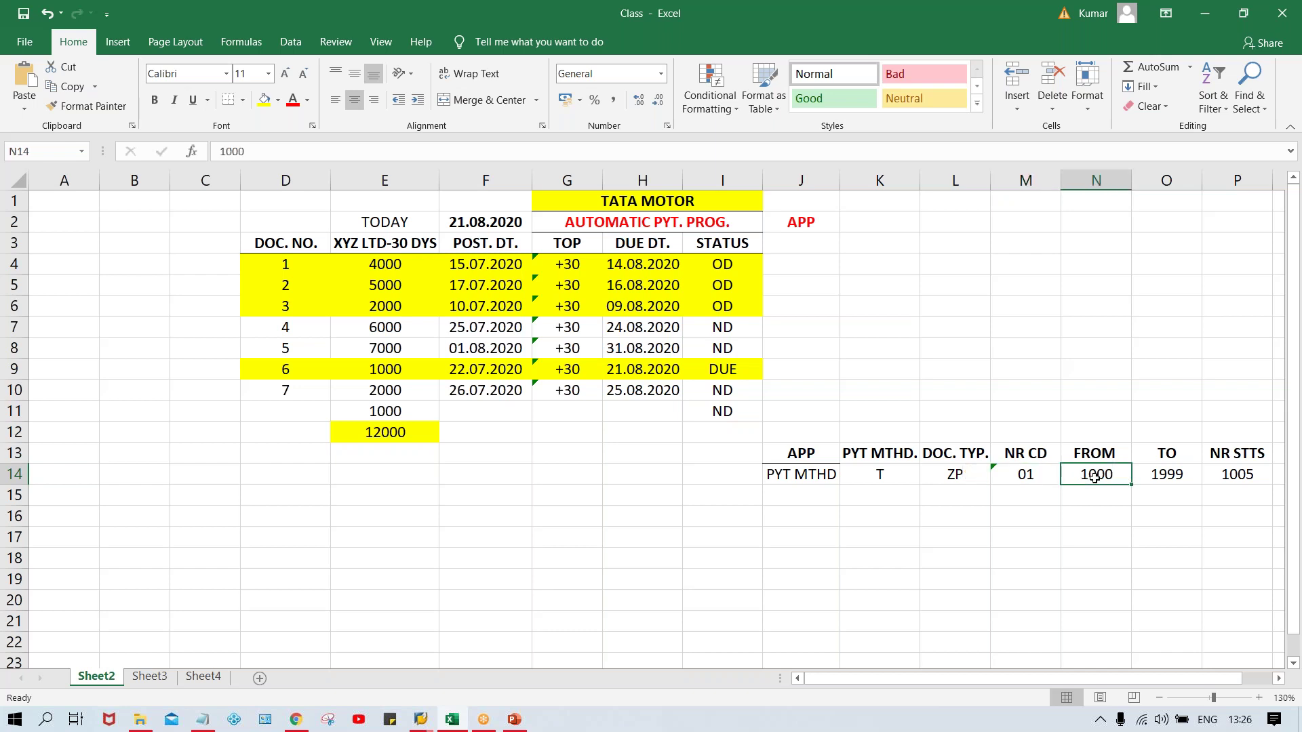
pyautogui.click(1164, 475)
pyautogui.click(1092, 476)
pyautogui.click(1161, 476)
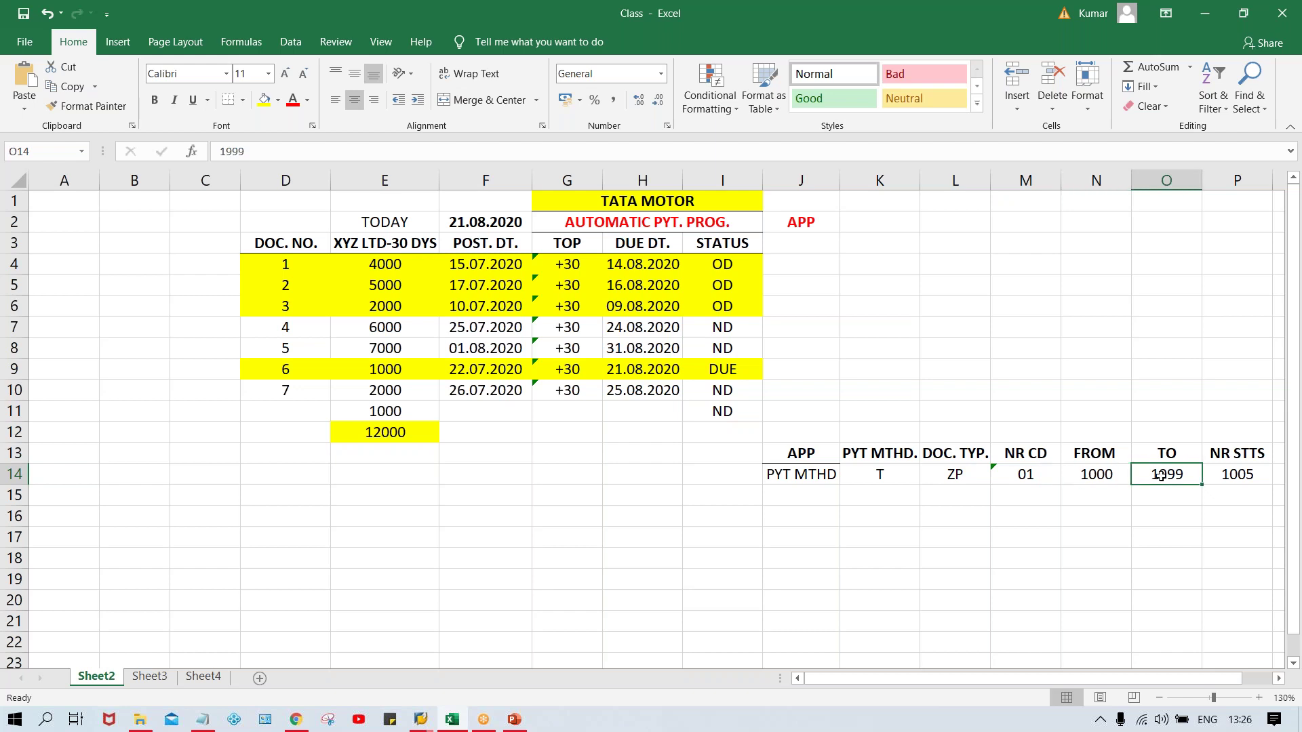
pyautogui.click(1106, 474)
pyautogui.click(1174, 476)
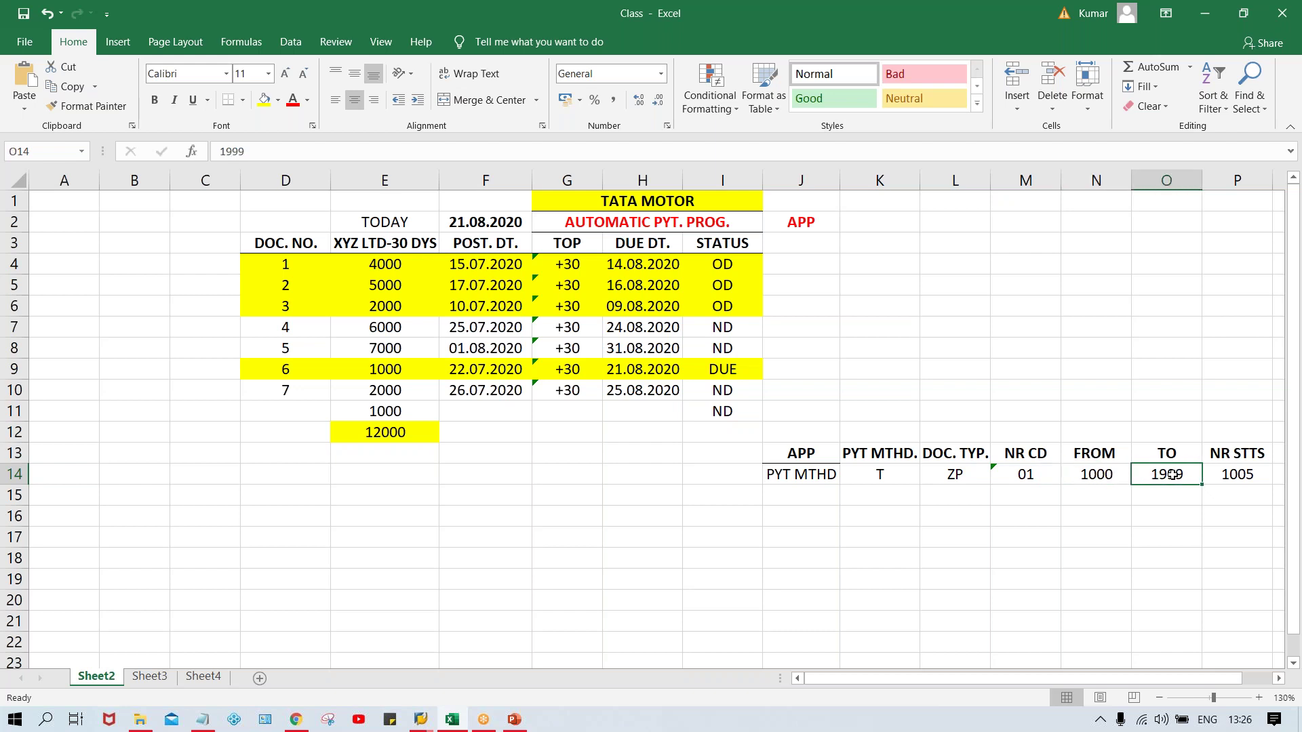
# Enter 1006 in P15, directly below the existing NR STTS value, as the next number range status.
pyautogui.click(1239, 476)
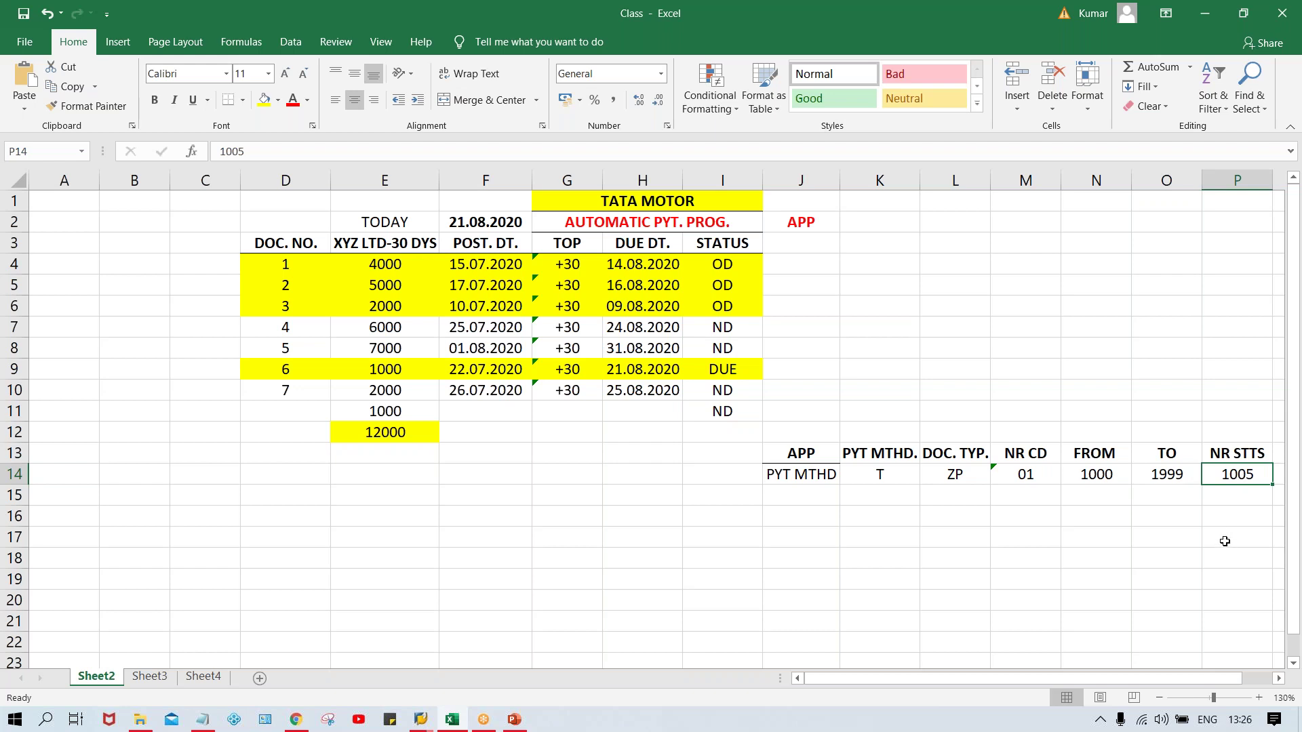
pyautogui.click(1211, 499)
pyautogui.press('F2')
pyautogui.write('1006')
pyautogui.press('Return')
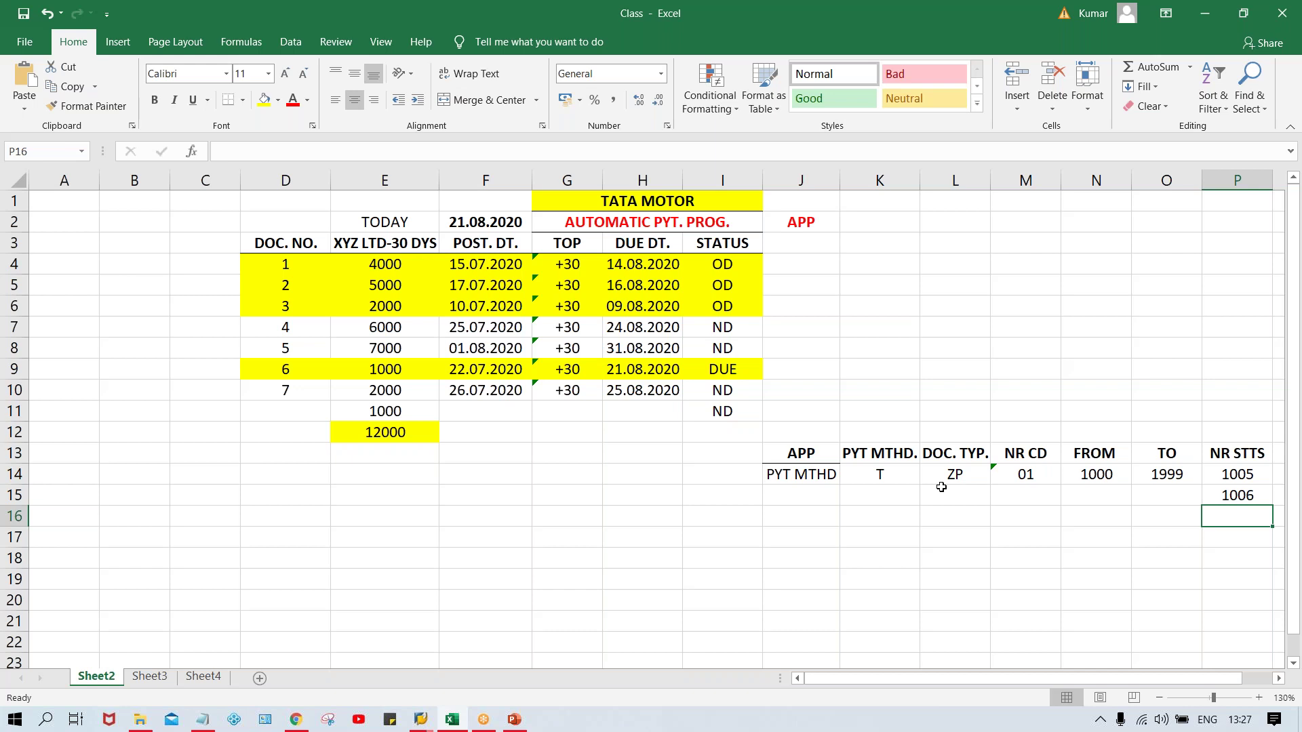
# Trace the flow from the PYT MTHD label in J14 across row 15 to the new number range status in P15.
pyautogui.click(806, 479)
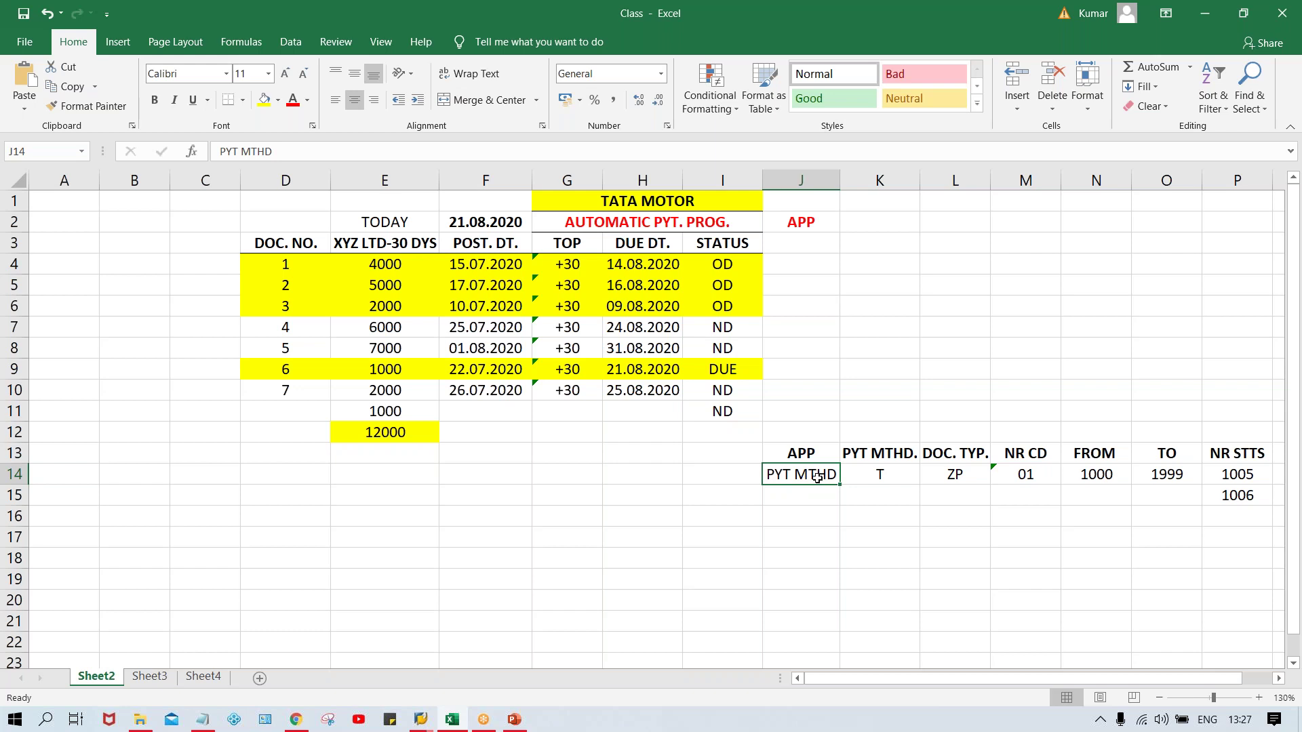
pyautogui.click(798, 497)
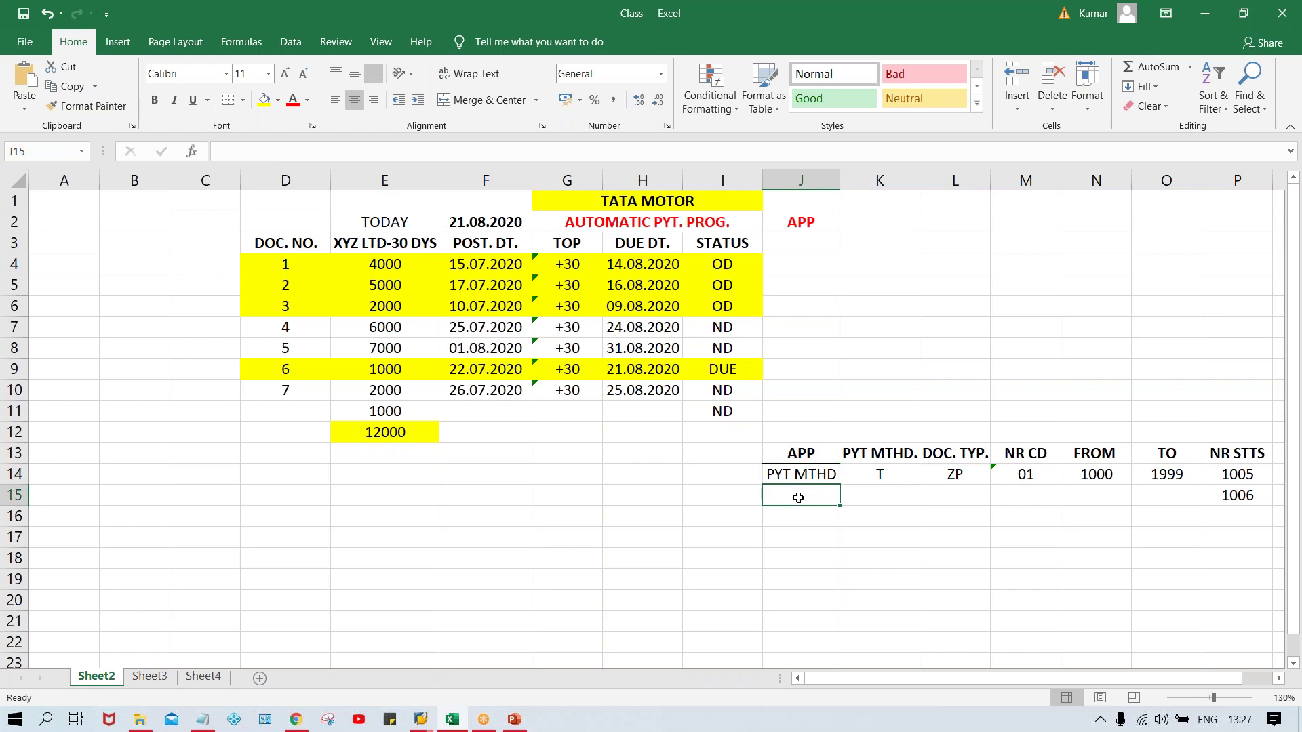
pyautogui.click(874, 497)
pyautogui.click(946, 497)
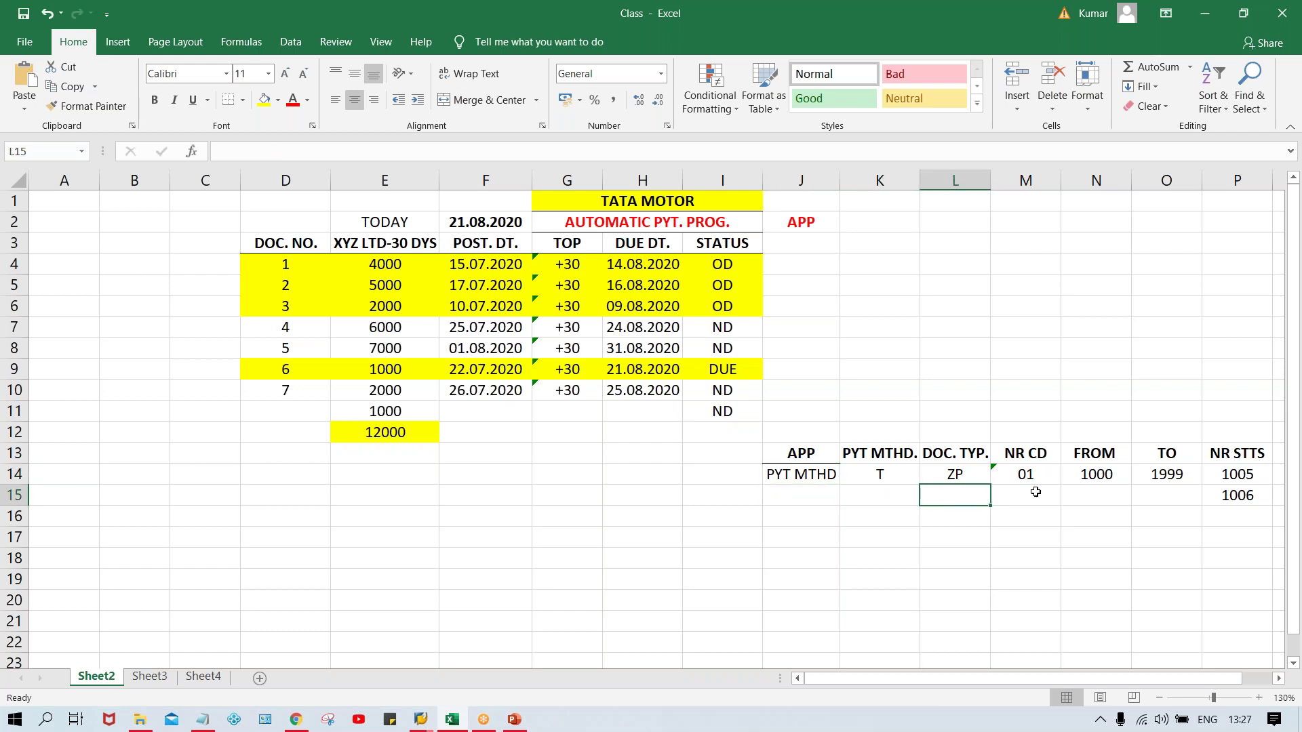
pyautogui.click(1035, 492)
pyautogui.click(1095, 493)
pyautogui.click(1175, 497)
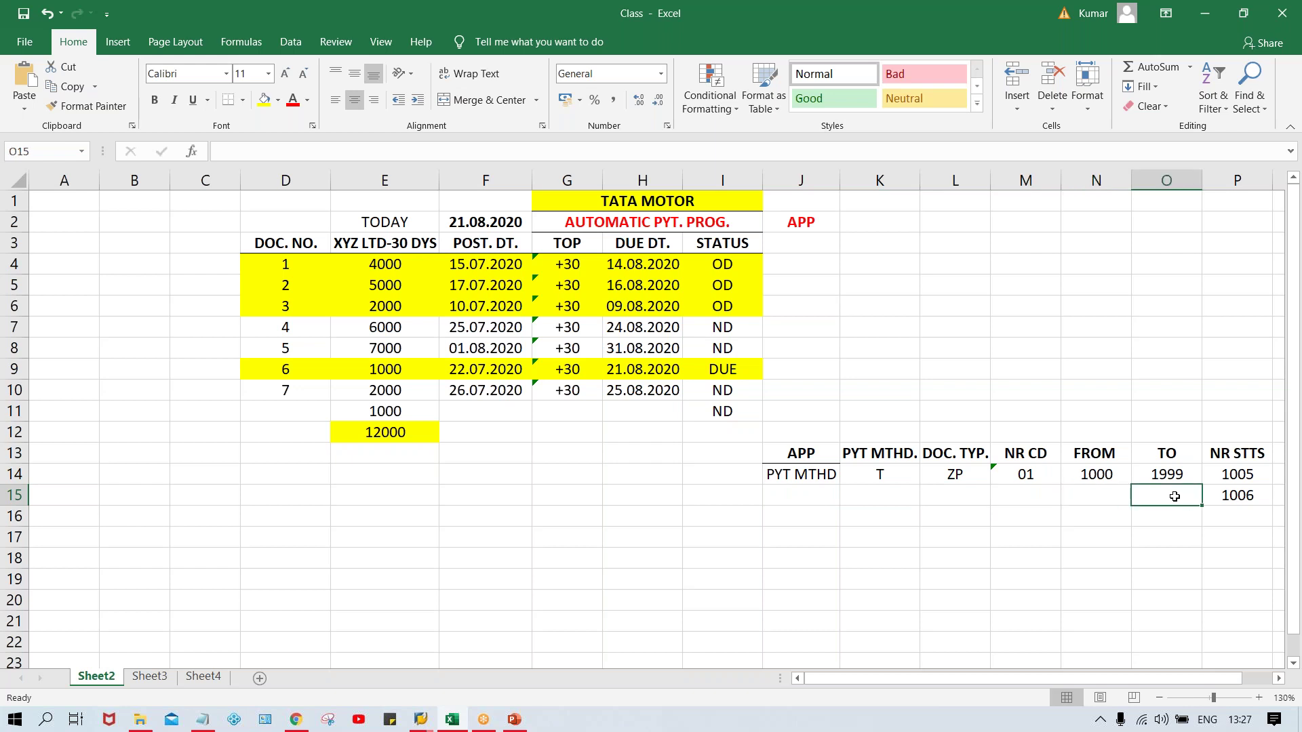
pyautogui.click(1240, 497)
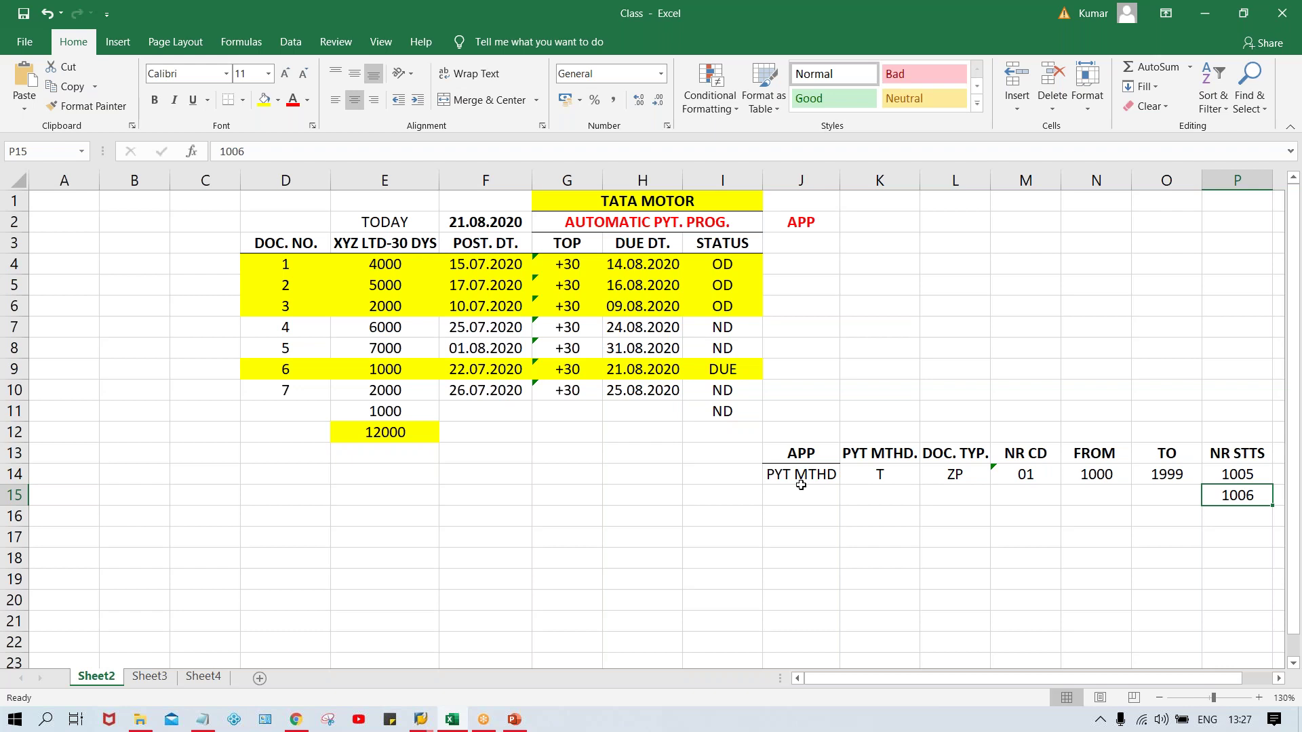
# Review row 14 from document type ZP through number range code and FROM and TO limits, comparing the two NR STTS entries.
pyautogui.click(948, 484)
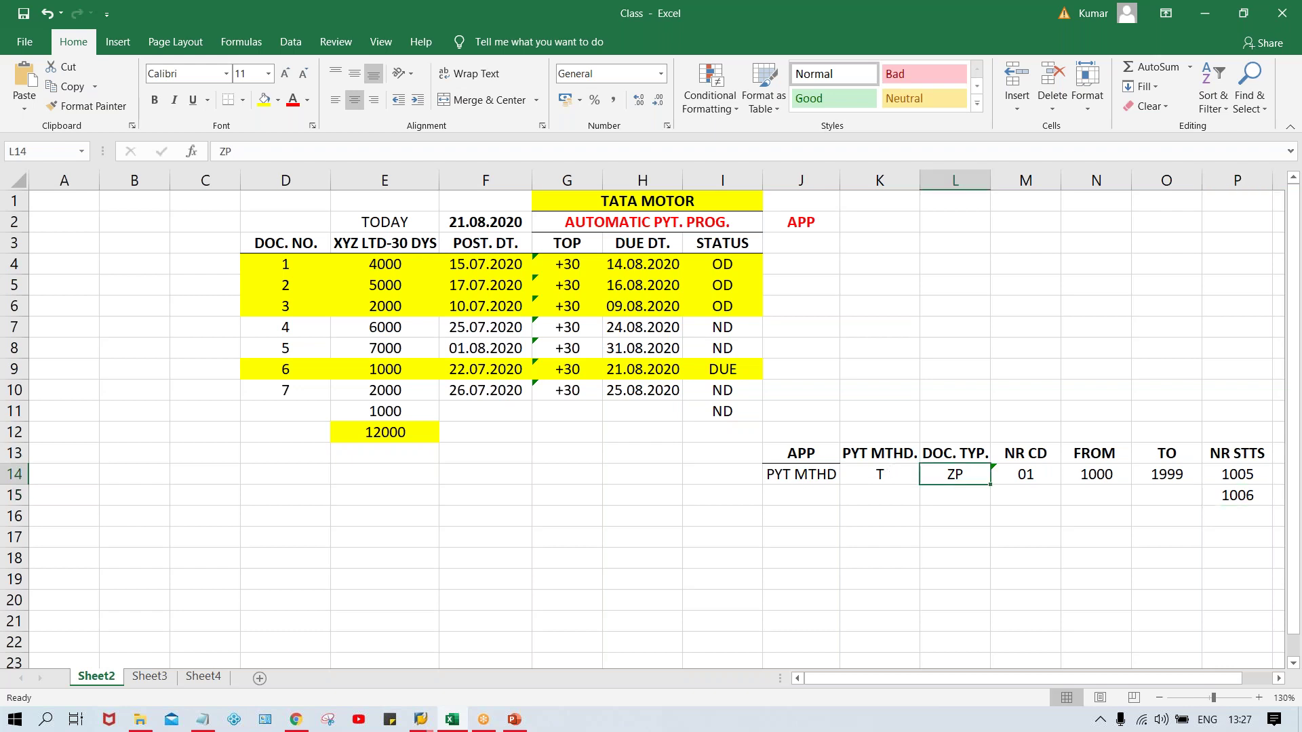
pyautogui.click(1025, 478)
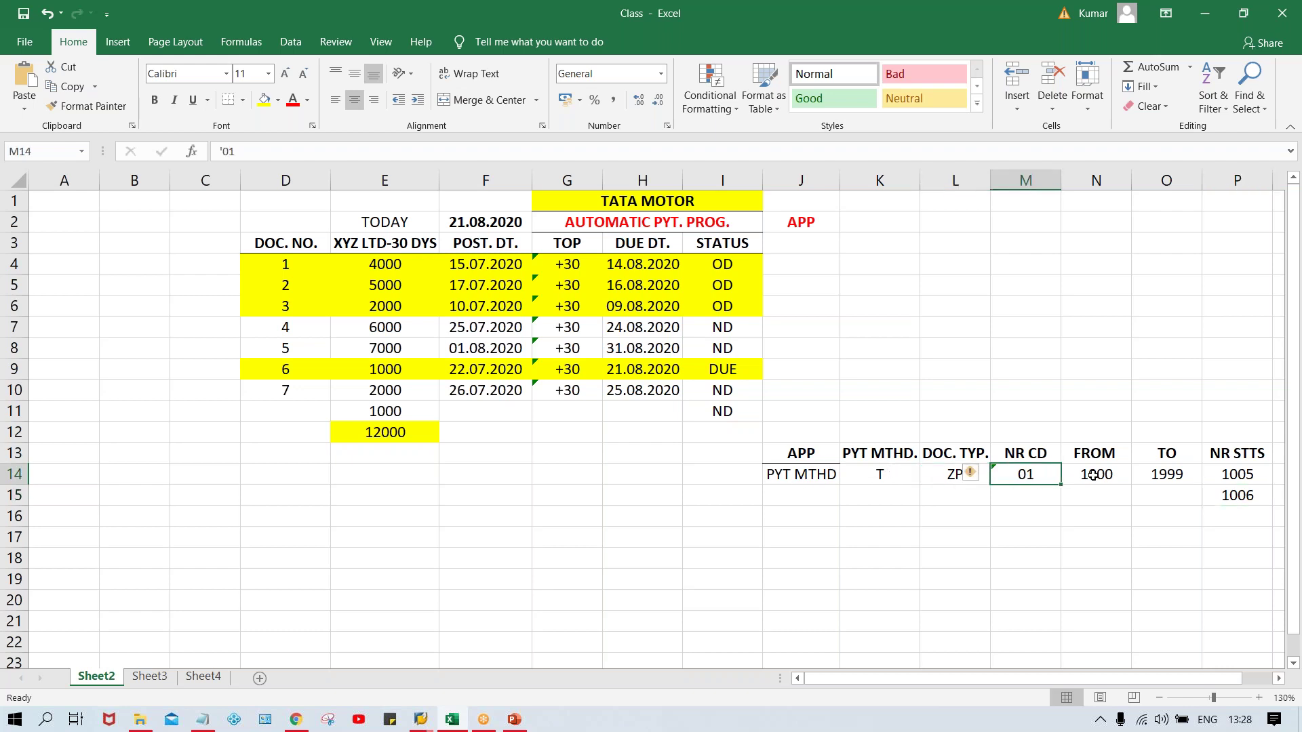
pyautogui.click(1093, 476)
pyautogui.click(1161, 475)
pyautogui.click(1112, 475)
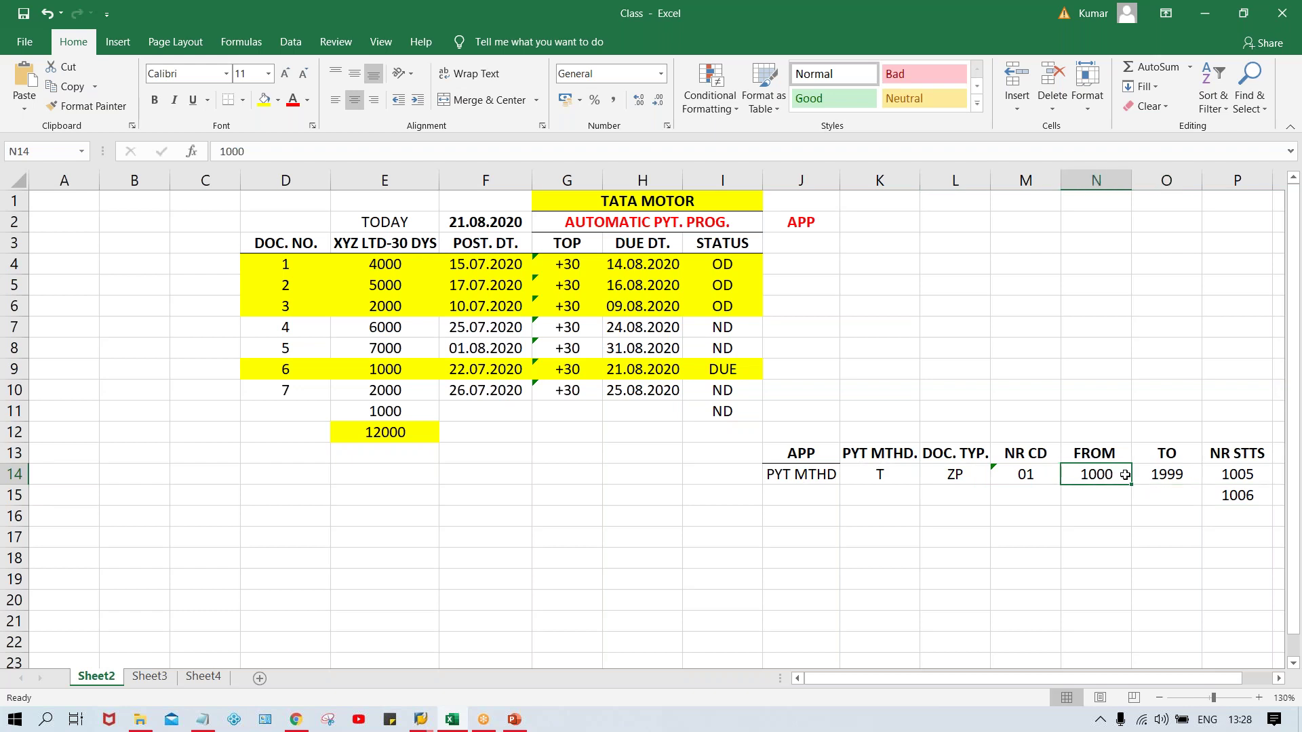
pyautogui.click(1234, 473)
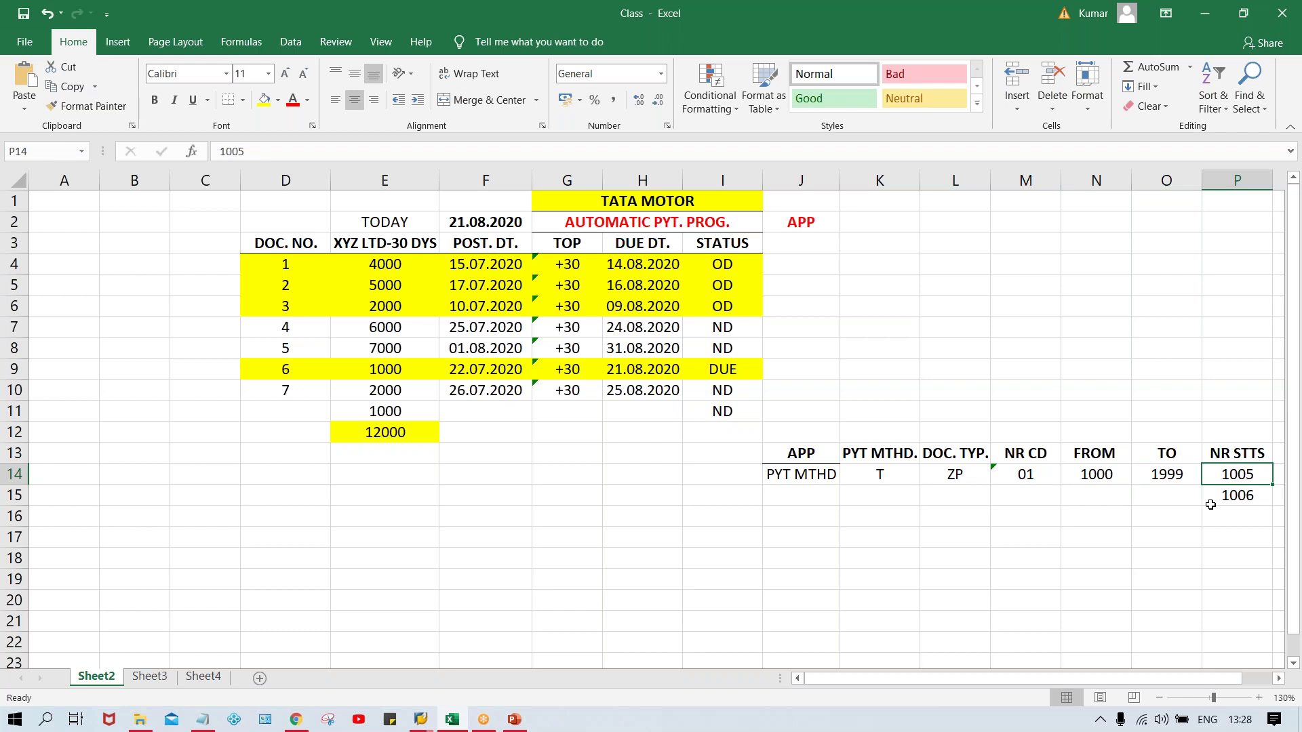
pyautogui.click(1240, 497)
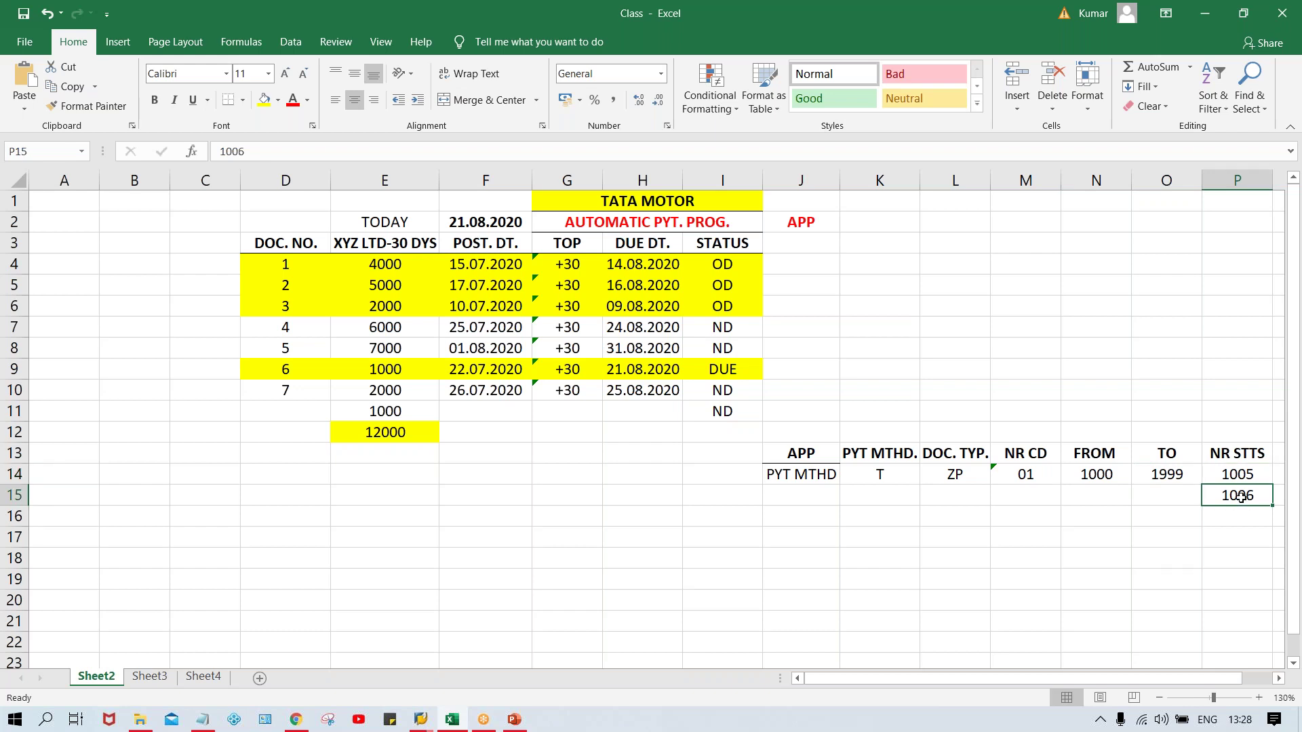
pyautogui.click(1081, 348)
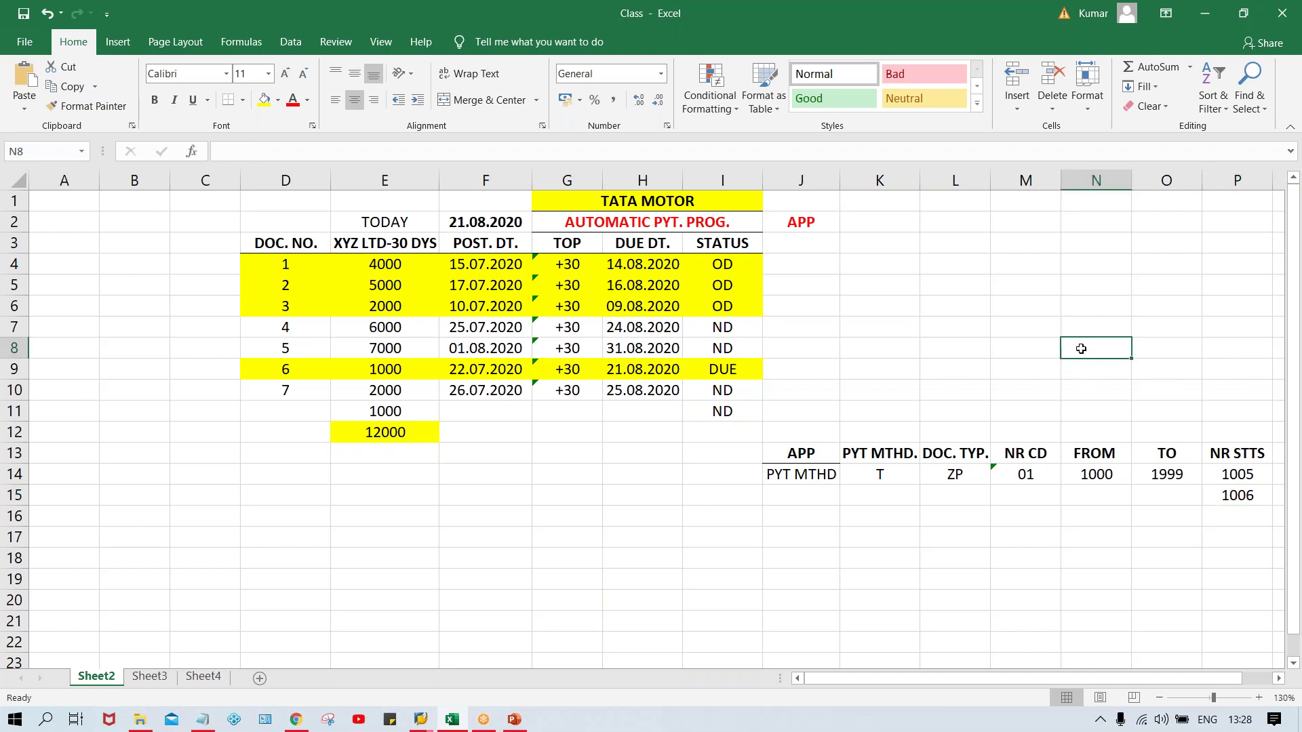